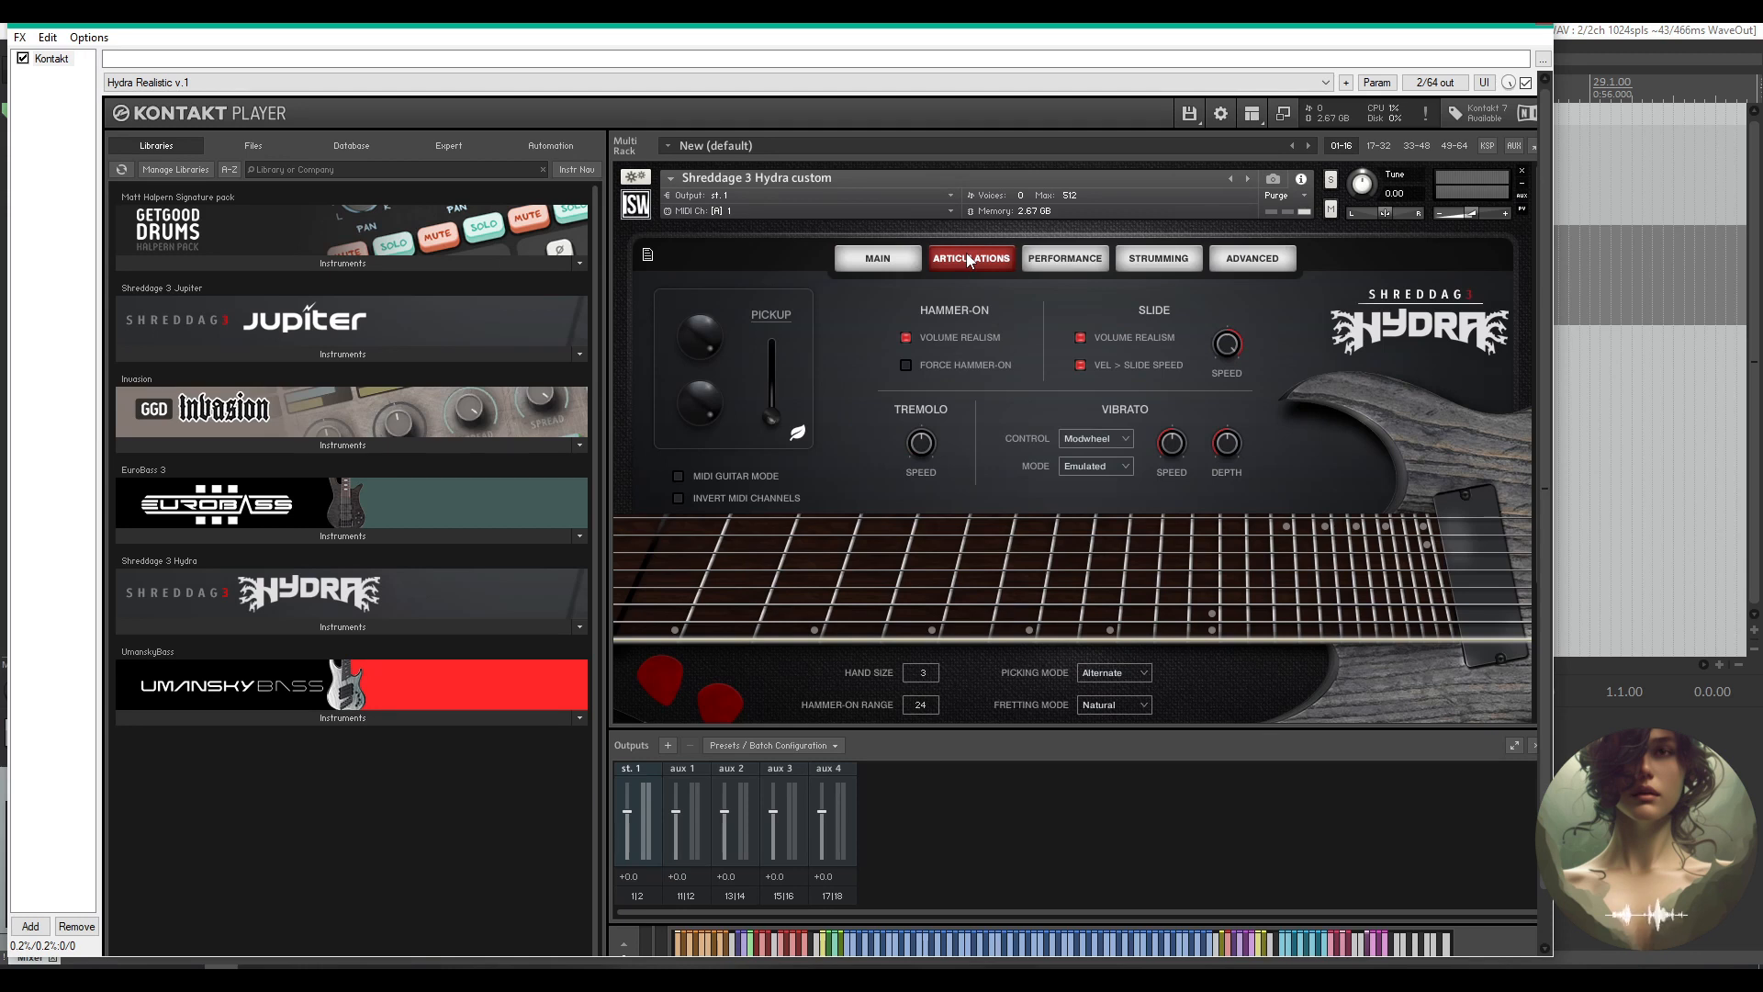
Look through the Hydra instrument's performance, strumming and advanced settings
{"action": "left_click", "coordinate": [1059, 261]}
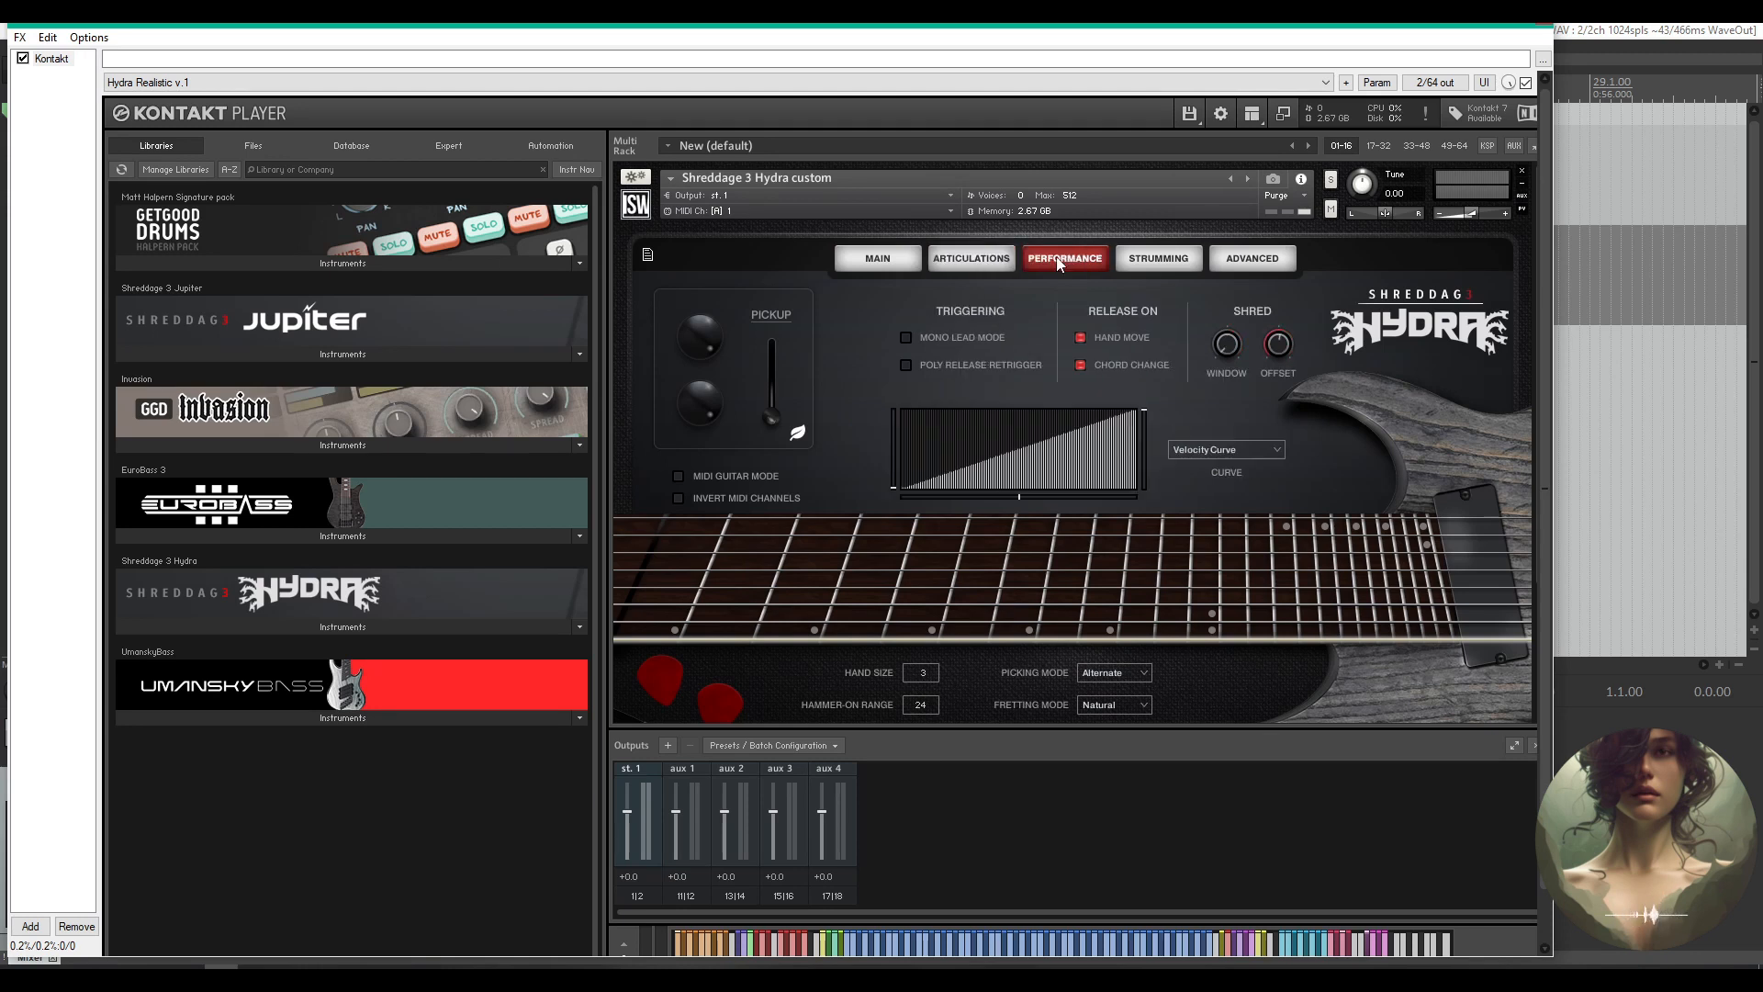
{"action": "left_click", "coordinate": [1152, 263]}
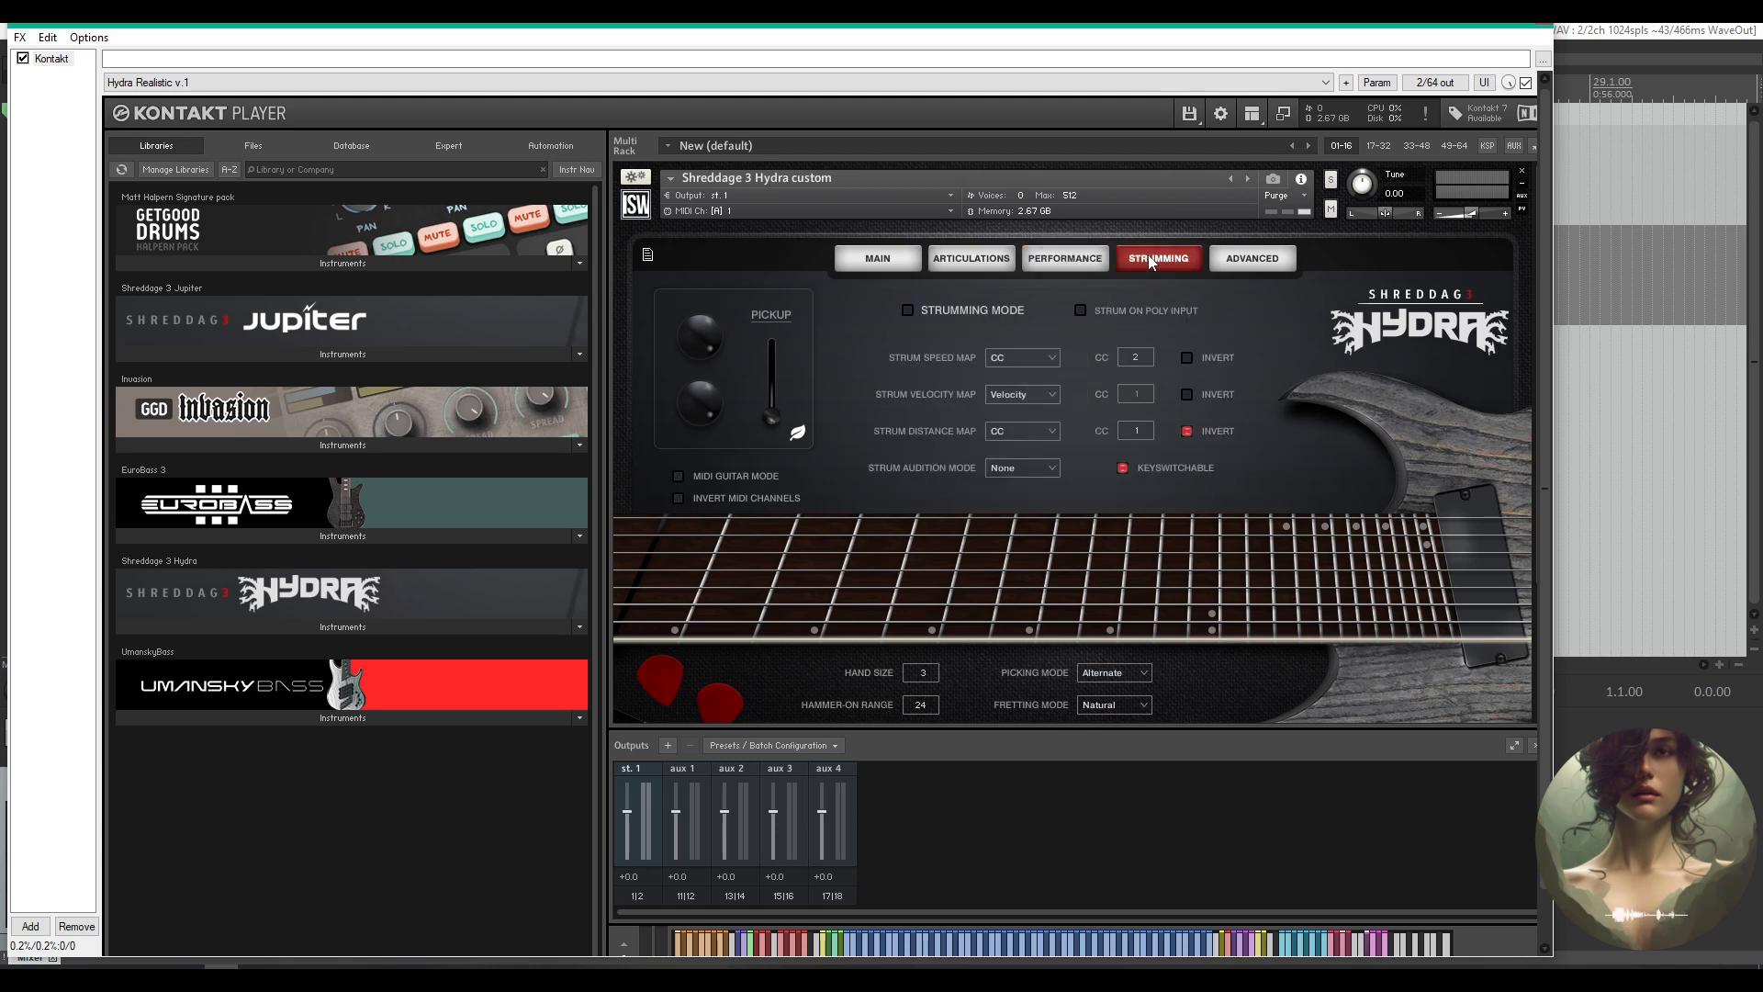
{"action": "left_click", "coordinate": [1226, 265]}
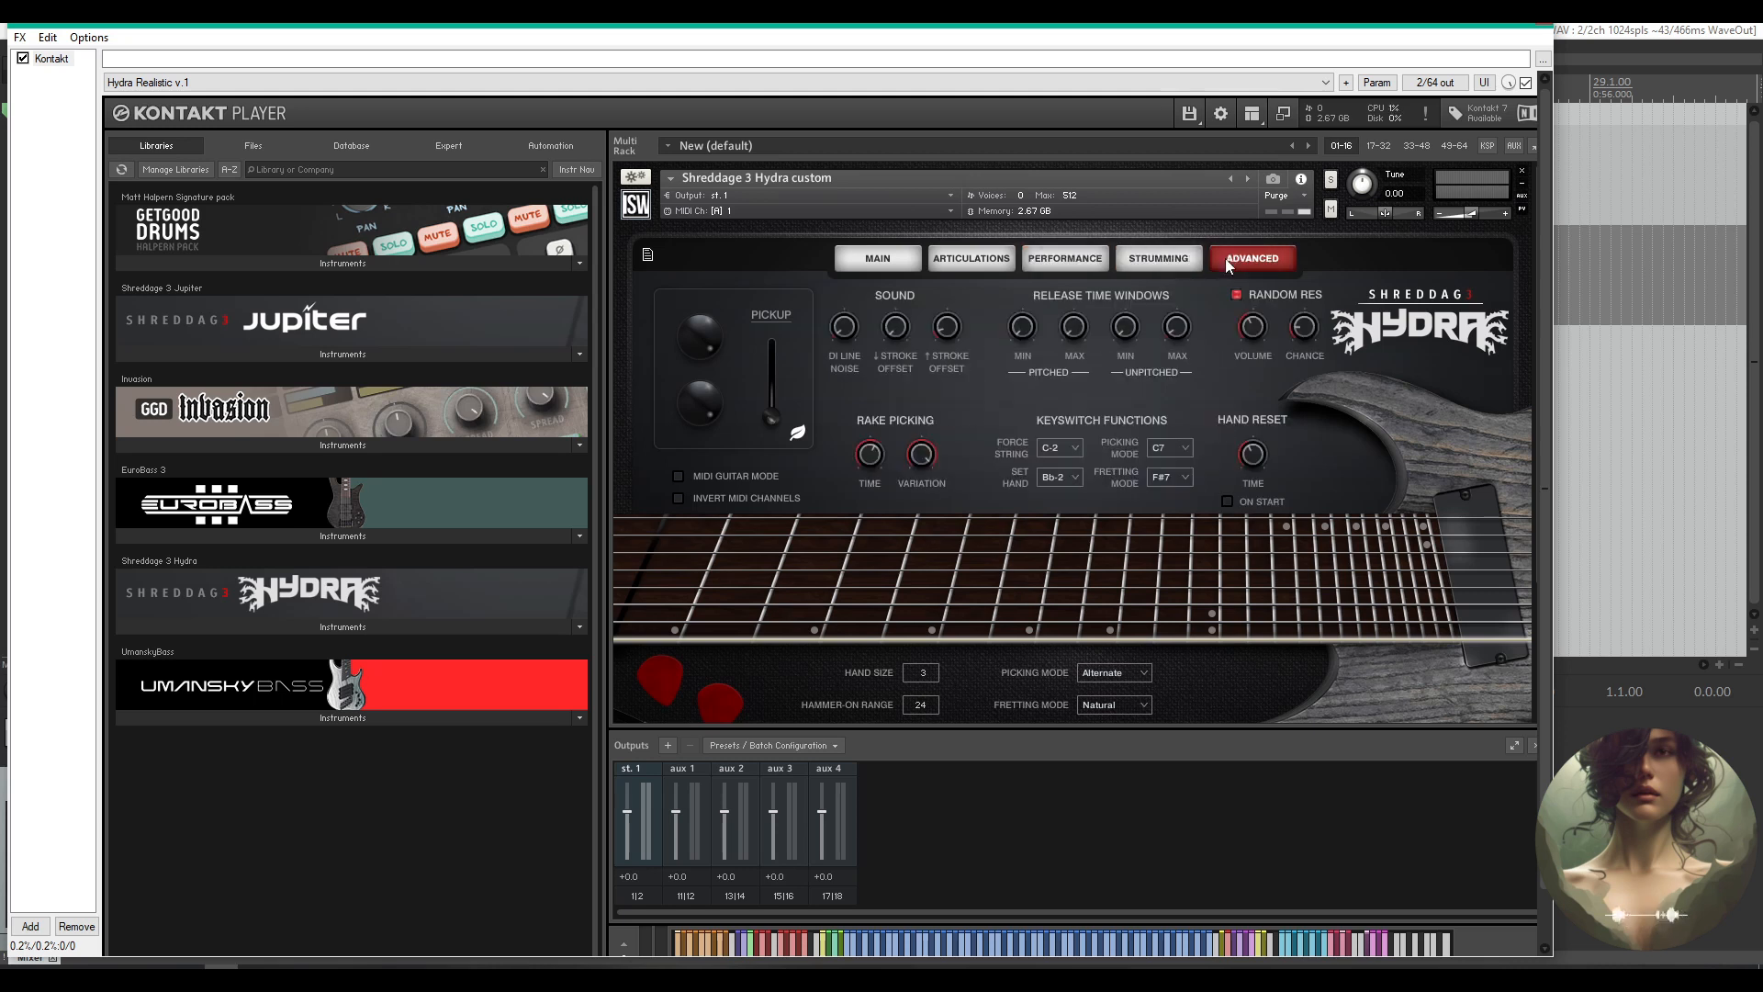
Examine all three pages of articulation mappings in the TACT articulation setup
{"action": "scroll", "coordinate": [888, 652], "scroll_direction": "down", "scroll_amount": 3}
{"action": "left_click", "coordinate": [889, 652]}
{"action": "scroll", "coordinate": [955, 624], "scroll_direction": "up", "scroll_amount": 2}
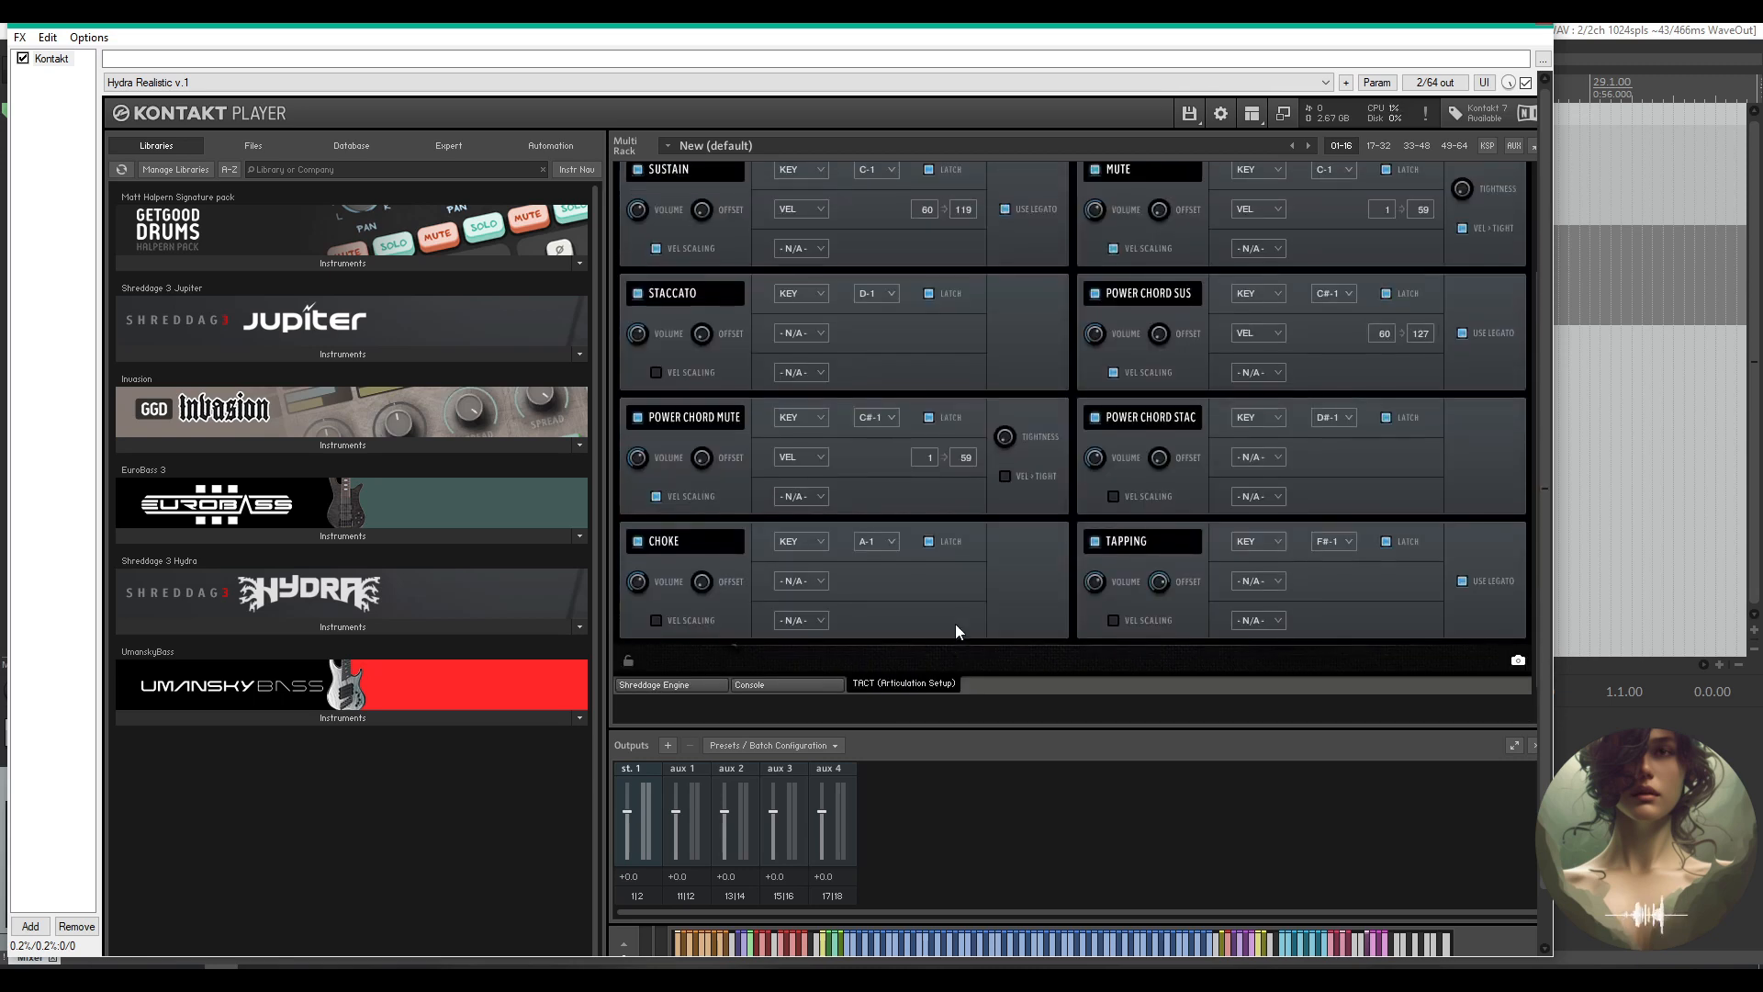
{"action": "scroll", "coordinate": [959, 626], "scroll_direction": "up", "scroll_amount": 2}
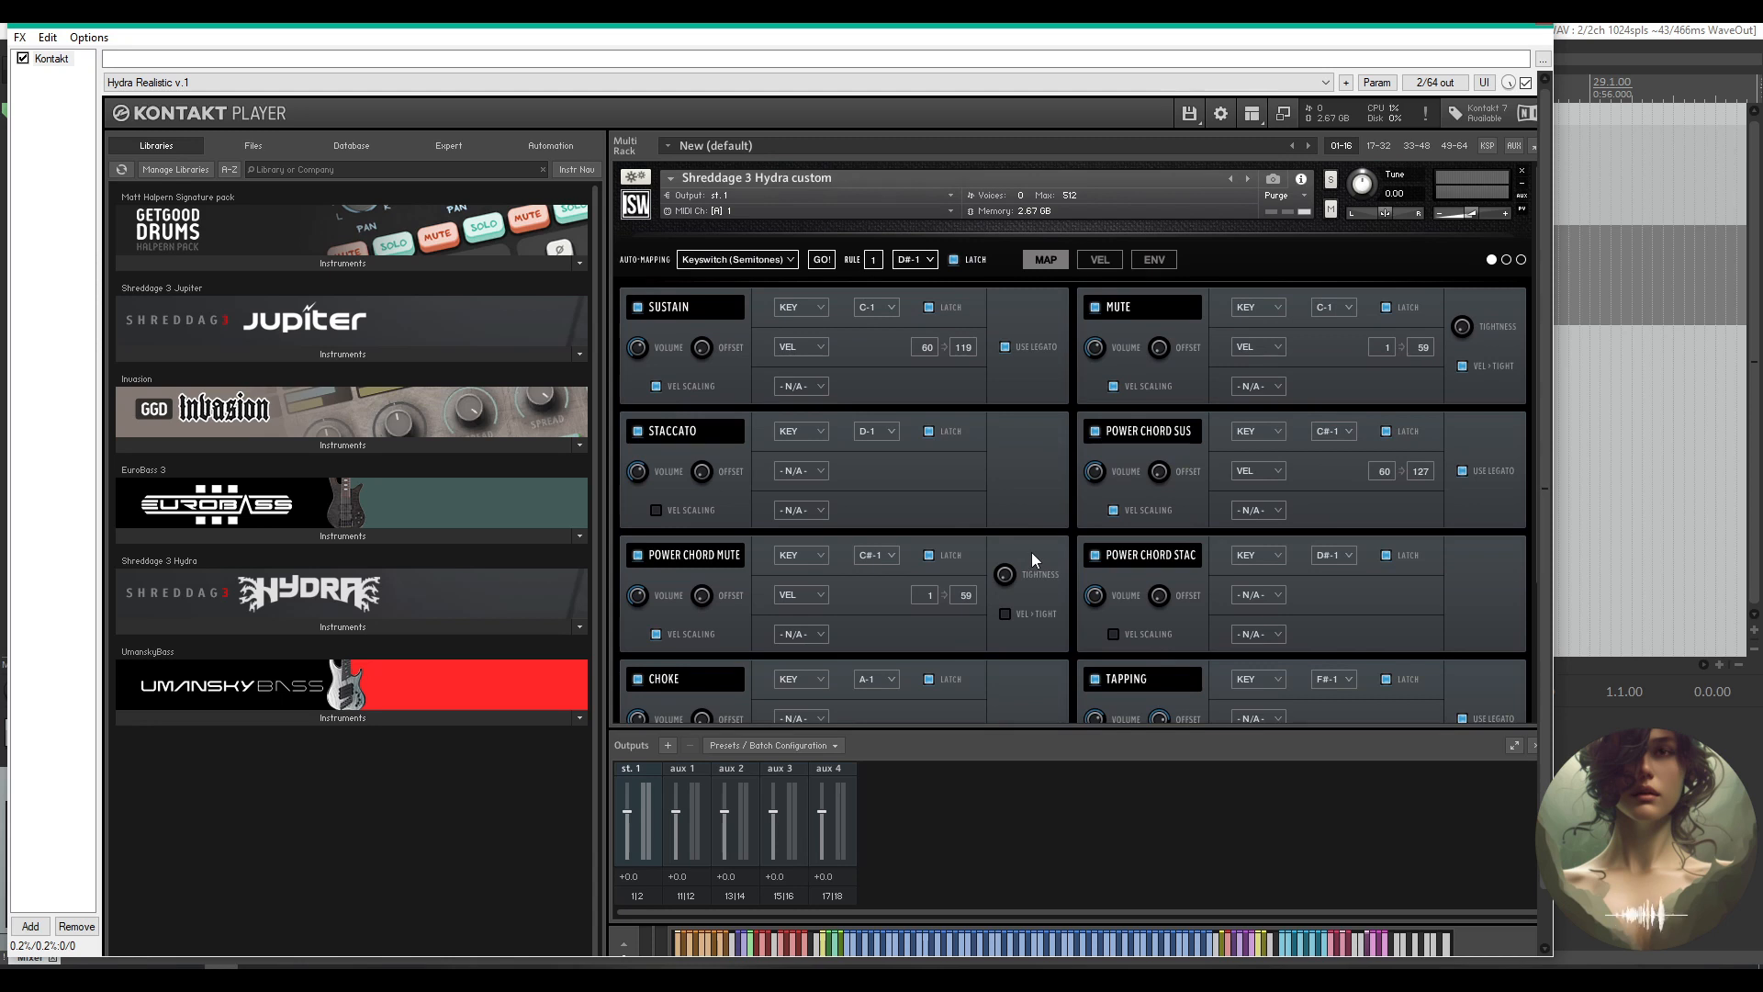
{"action": "scroll", "coordinate": [1033, 558], "scroll_direction": "down", "scroll_amount": 2}
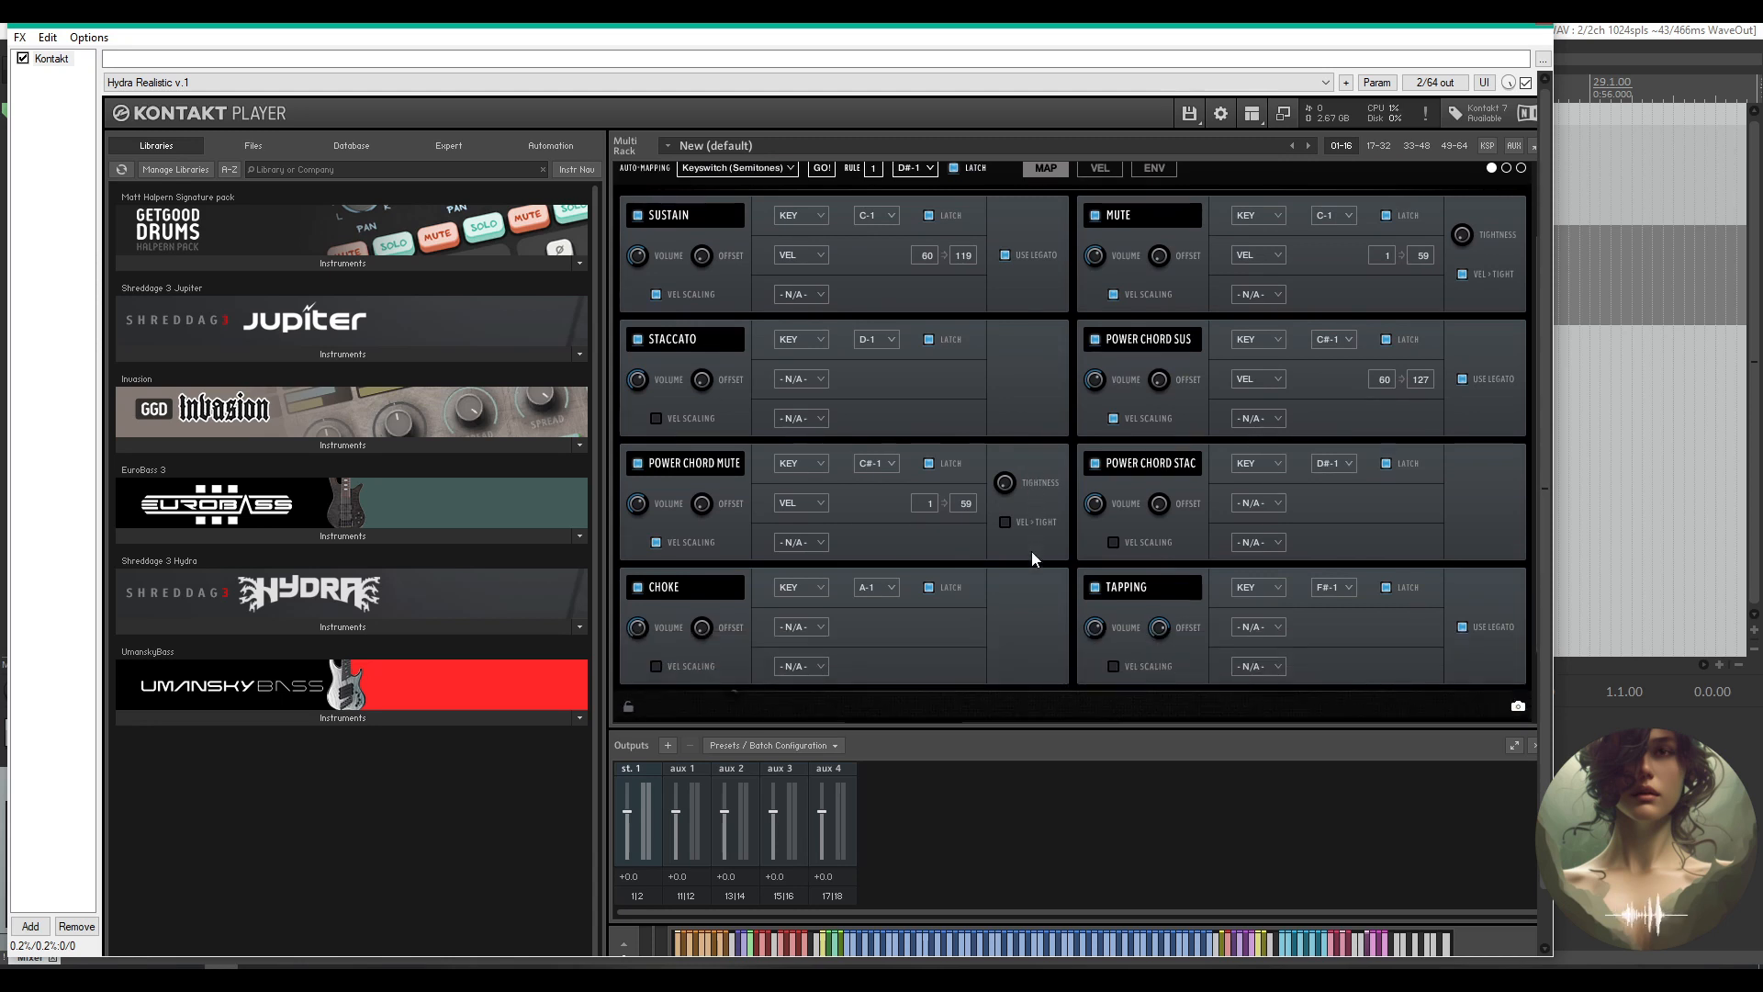
{"action": "scroll", "coordinate": [1032, 551], "scroll_direction": "up", "scroll_amount": 2}
{"action": "left_click", "coordinate": [1506, 260]}
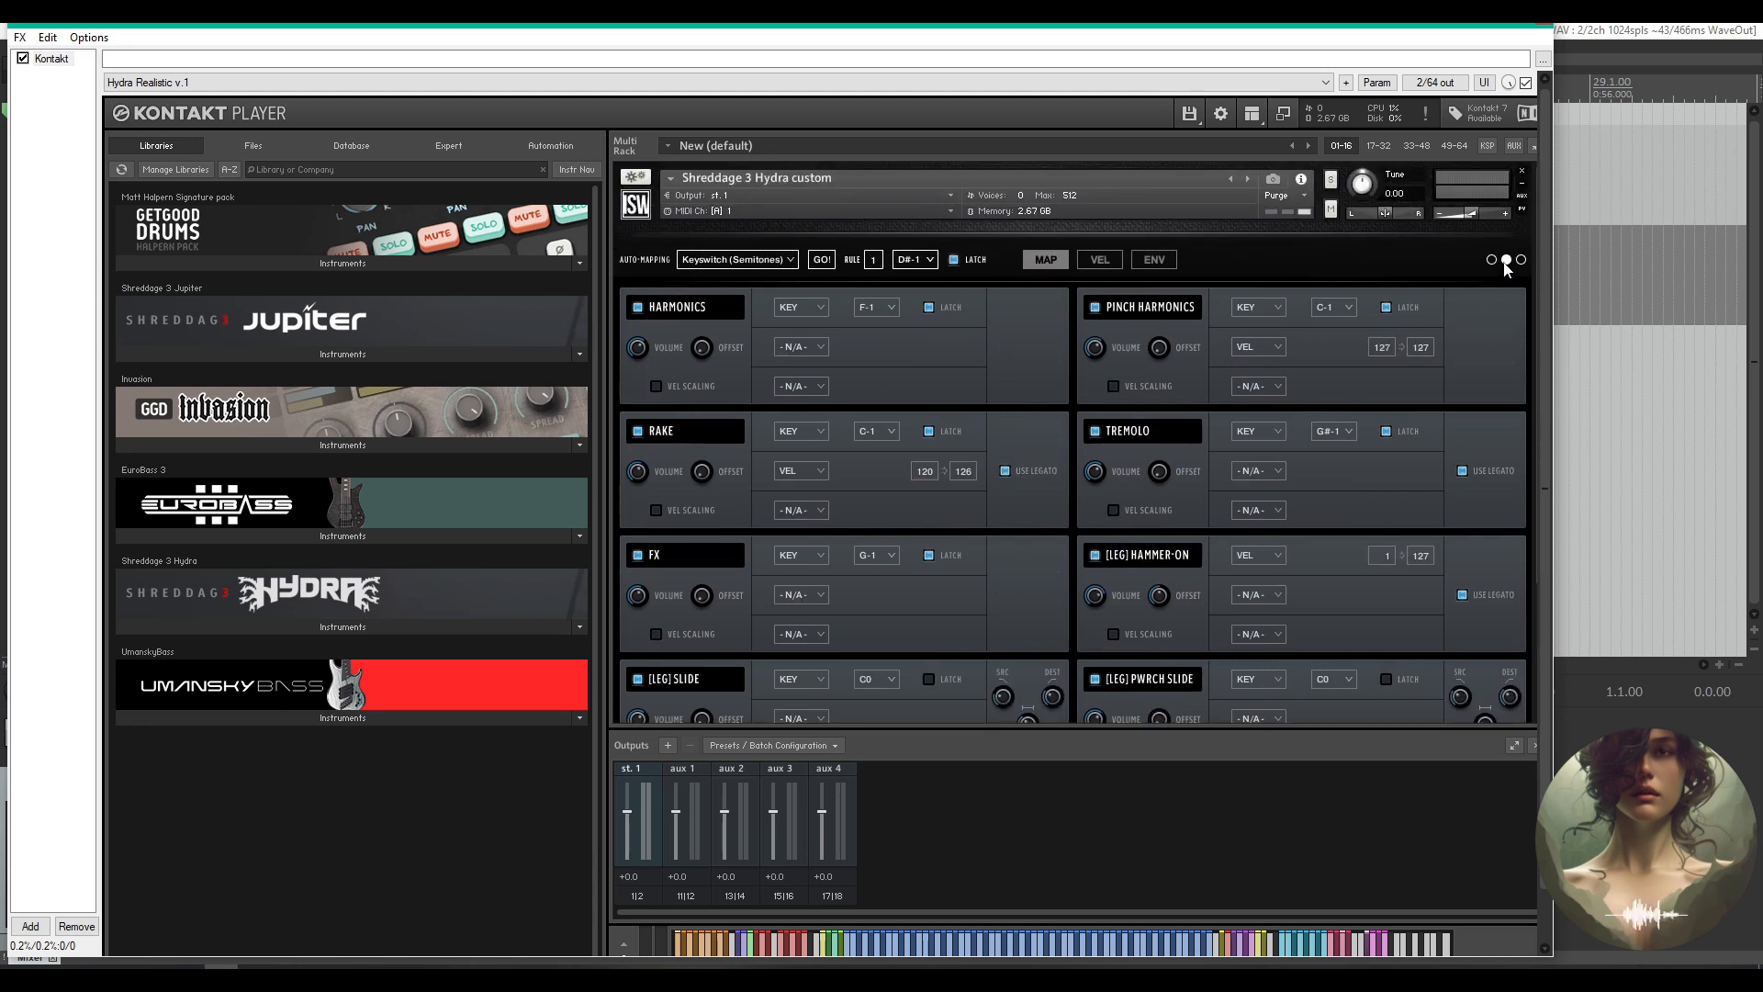
{"action": "scroll", "coordinate": [1451, 288], "scroll_direction": "down", "scroll_amount": 2}
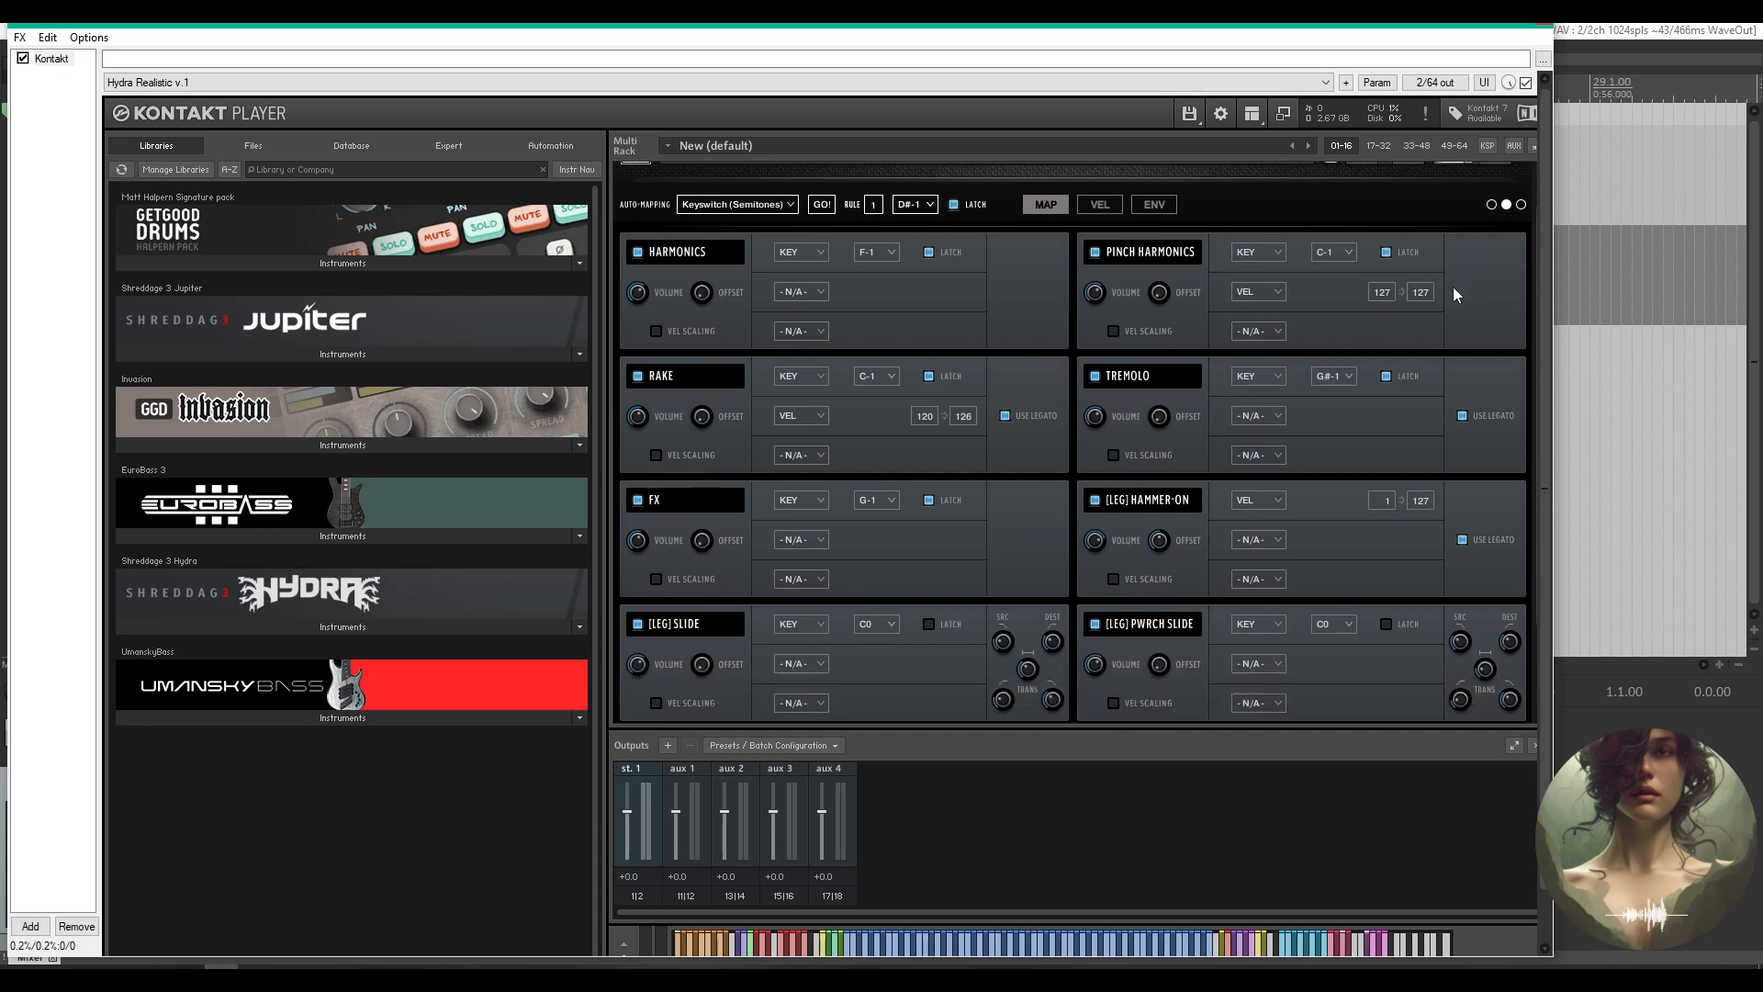
{"action": "scroll", "coordinate": [1453, 287], "scroll_direction": "up", "scroll_amount": 1}
{"action": "left_click", "coordinate": [1521, 232]}
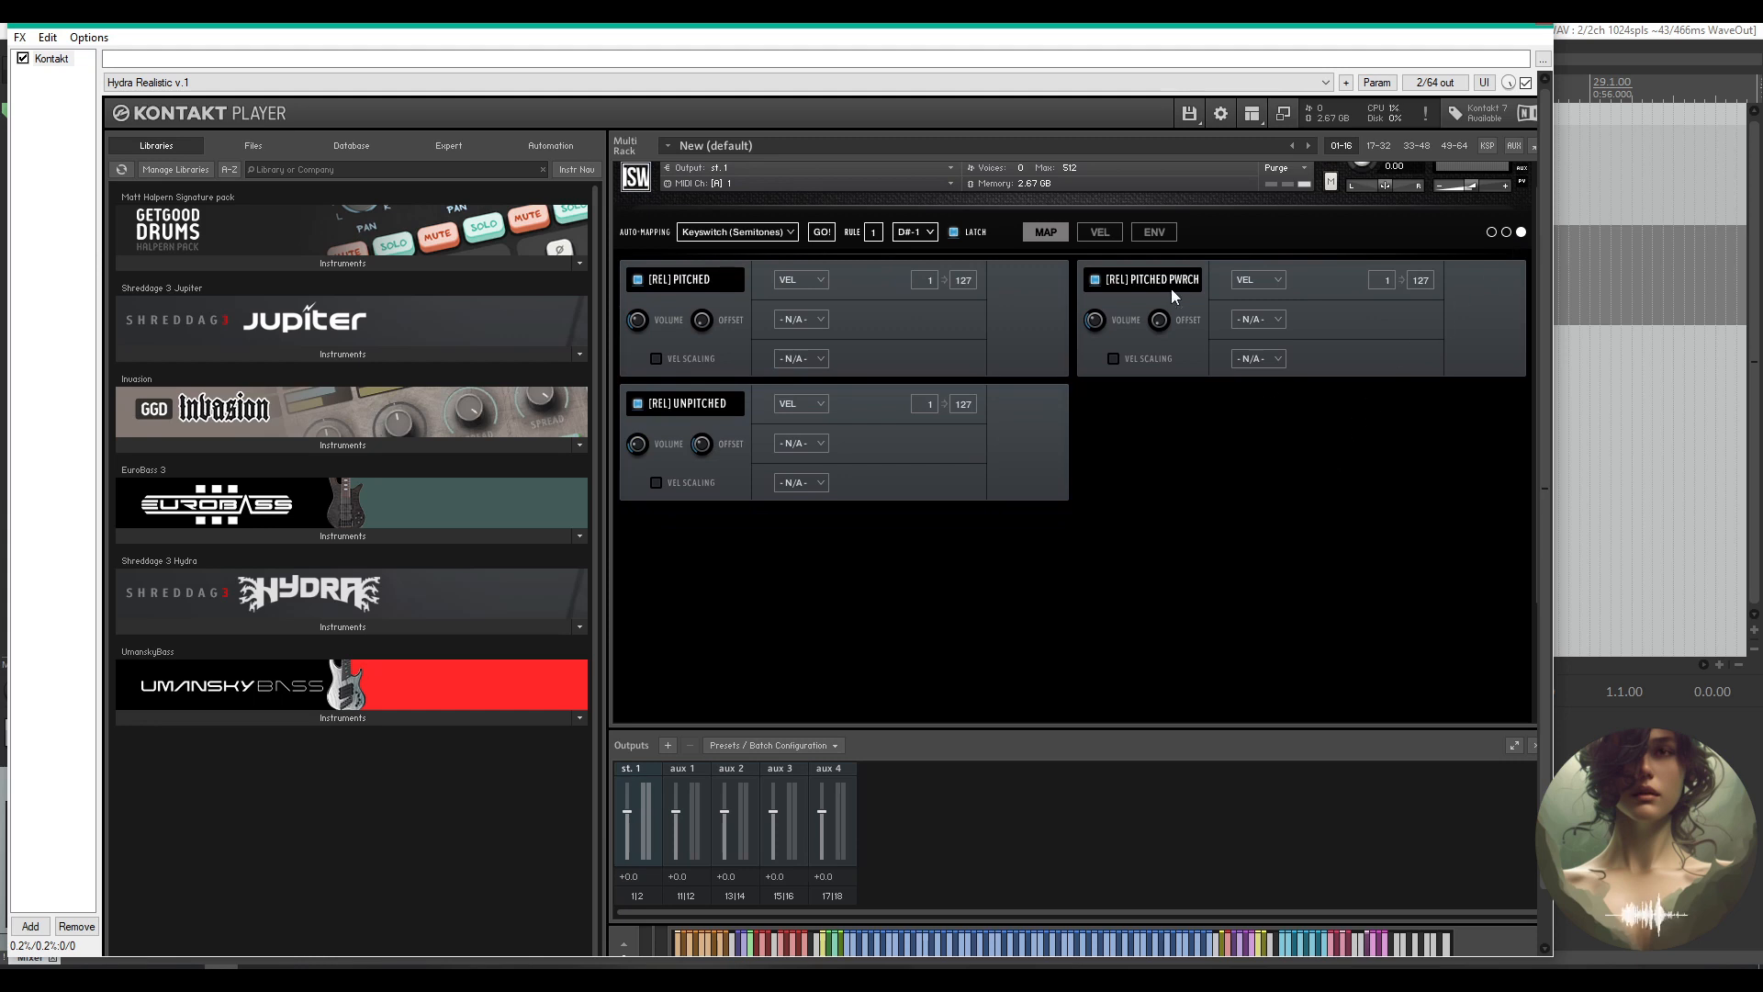
Lower the Hydra instrument's tuning to -1.00 and open the guitar track's MIDI item for editing
{"action": "left_click", "coordinate": [1492, 232]}
{"action": "scroll", "coordinate": [1489, 202], "scroll_direction": "up", "scroll_amount": 1}
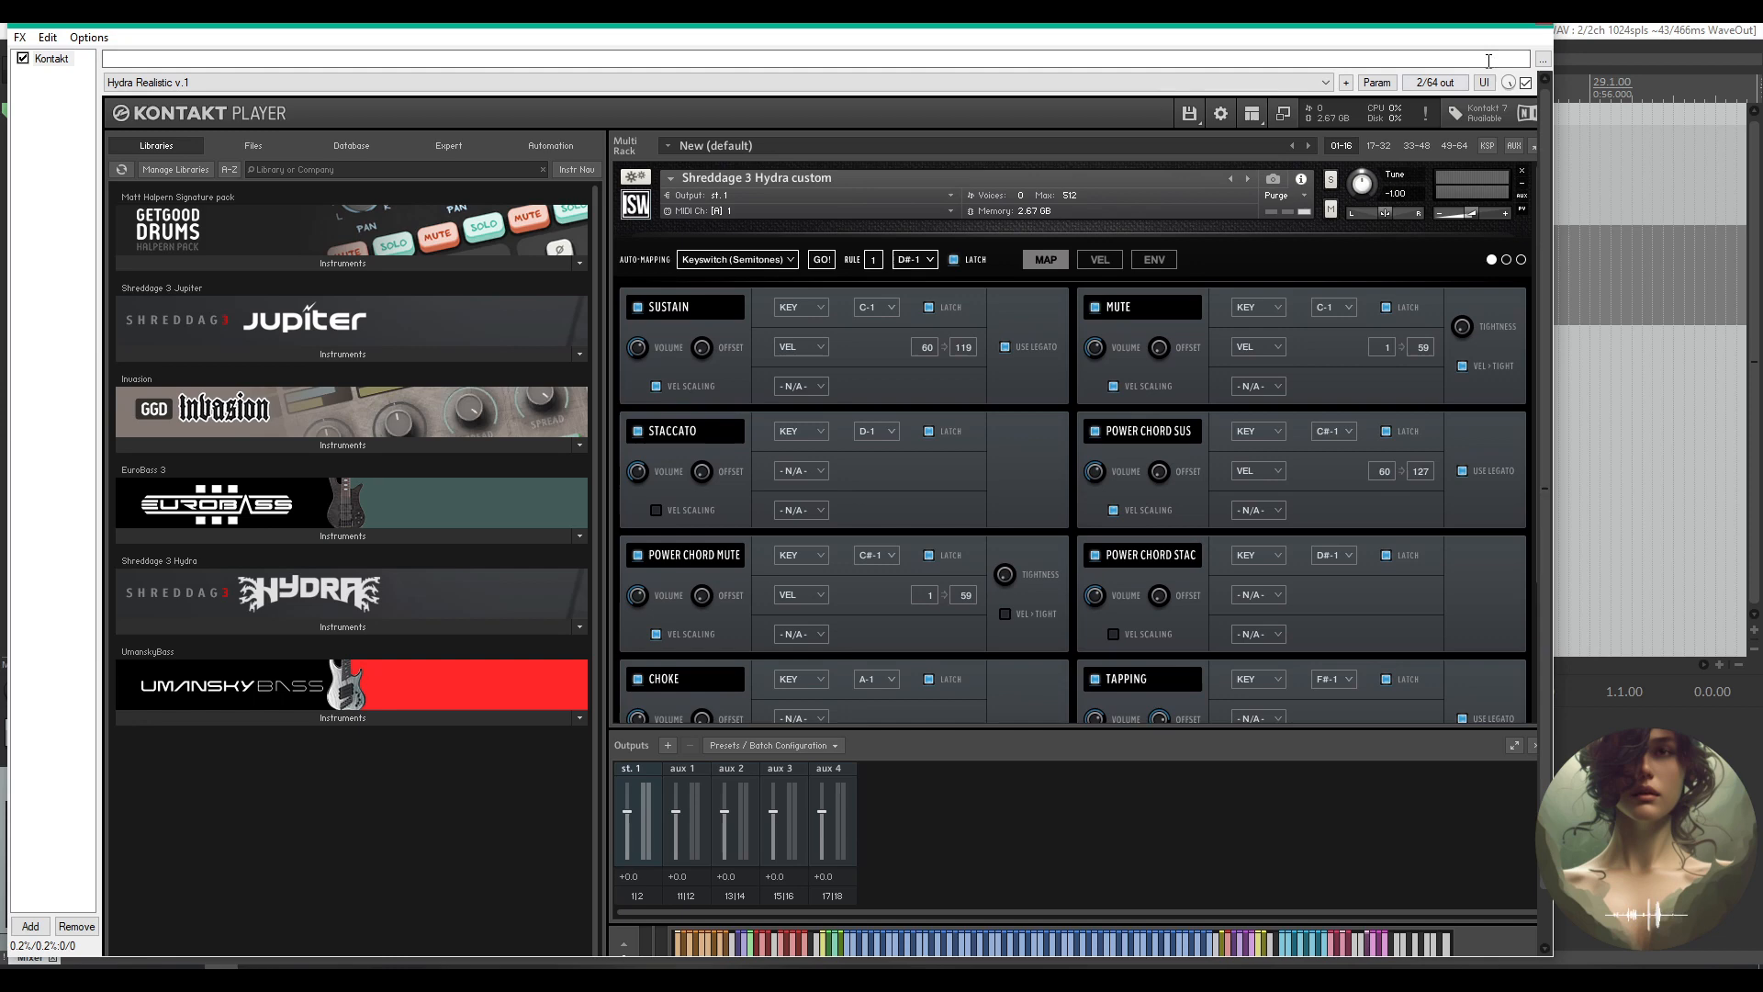
{"action": "left_click", "coordinate": [1543, 25]}
{"action": "double_click", "coordinate": [786, 321]}
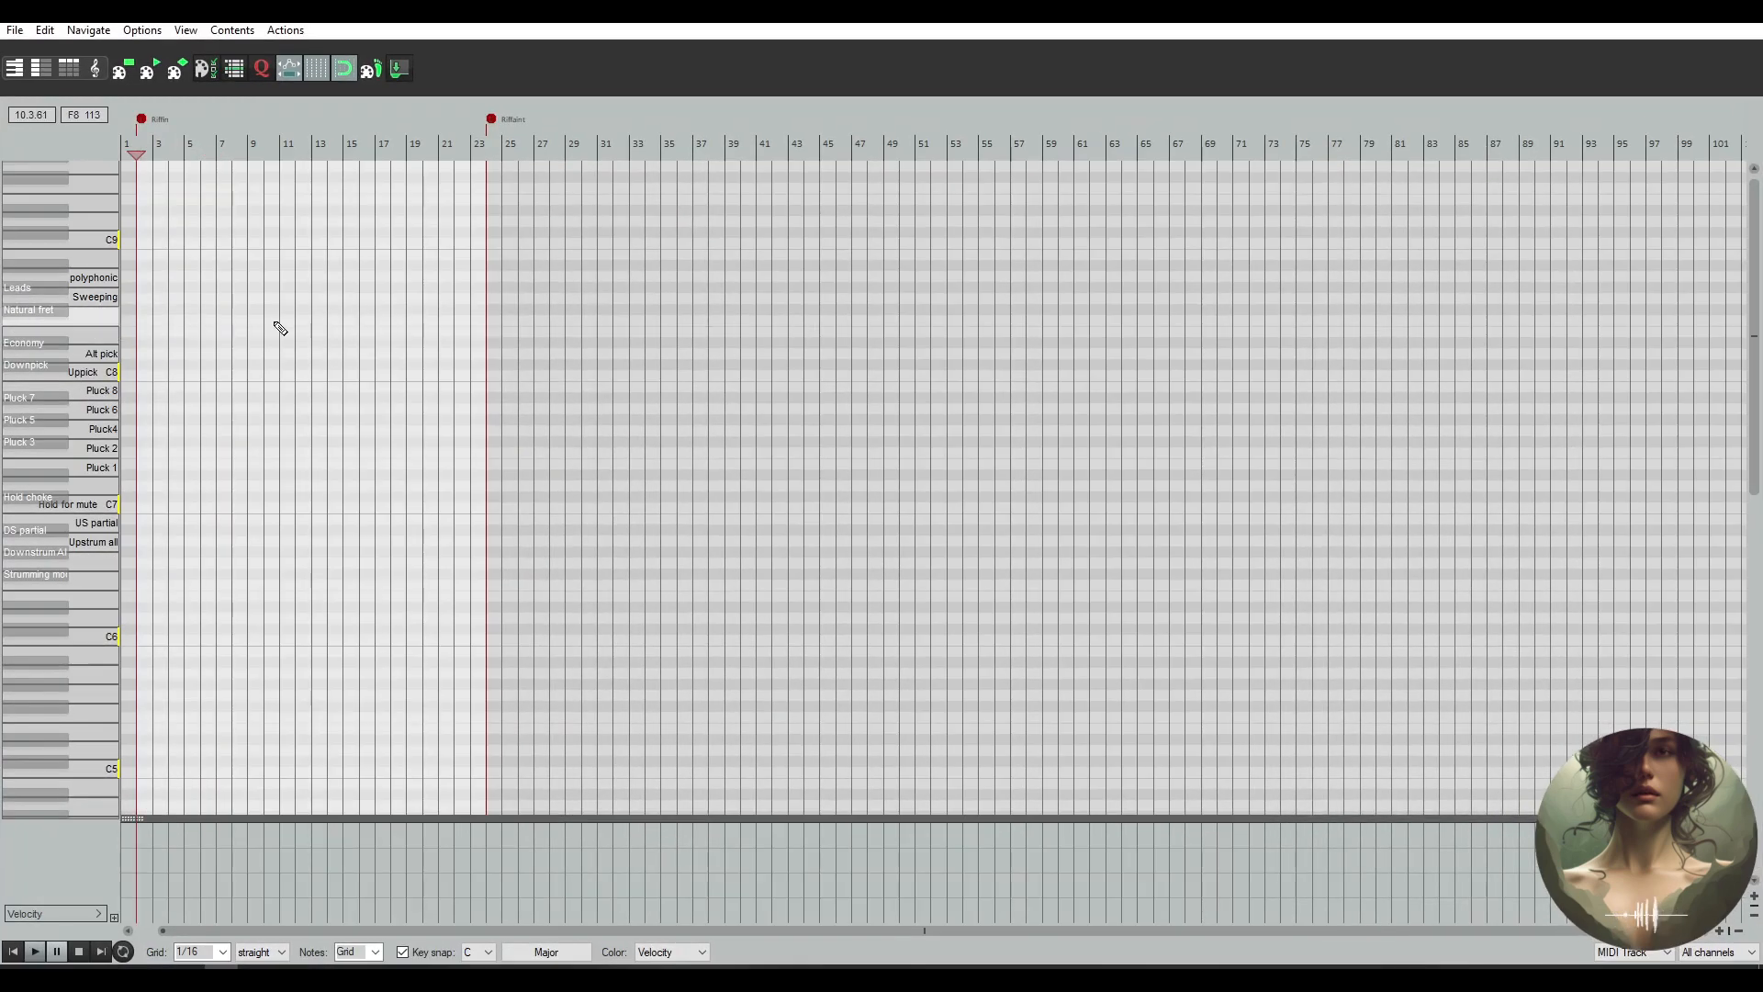
Turn off key snap and add a Natural fret (F#8) keyswitch note at the start of bar 2
{"action": "scroll", "coordinate": [276, 326], "scroll_direction": "up", "scroll_amount": 5}
{"action": "left_click", "coordinate": [402, 952]}
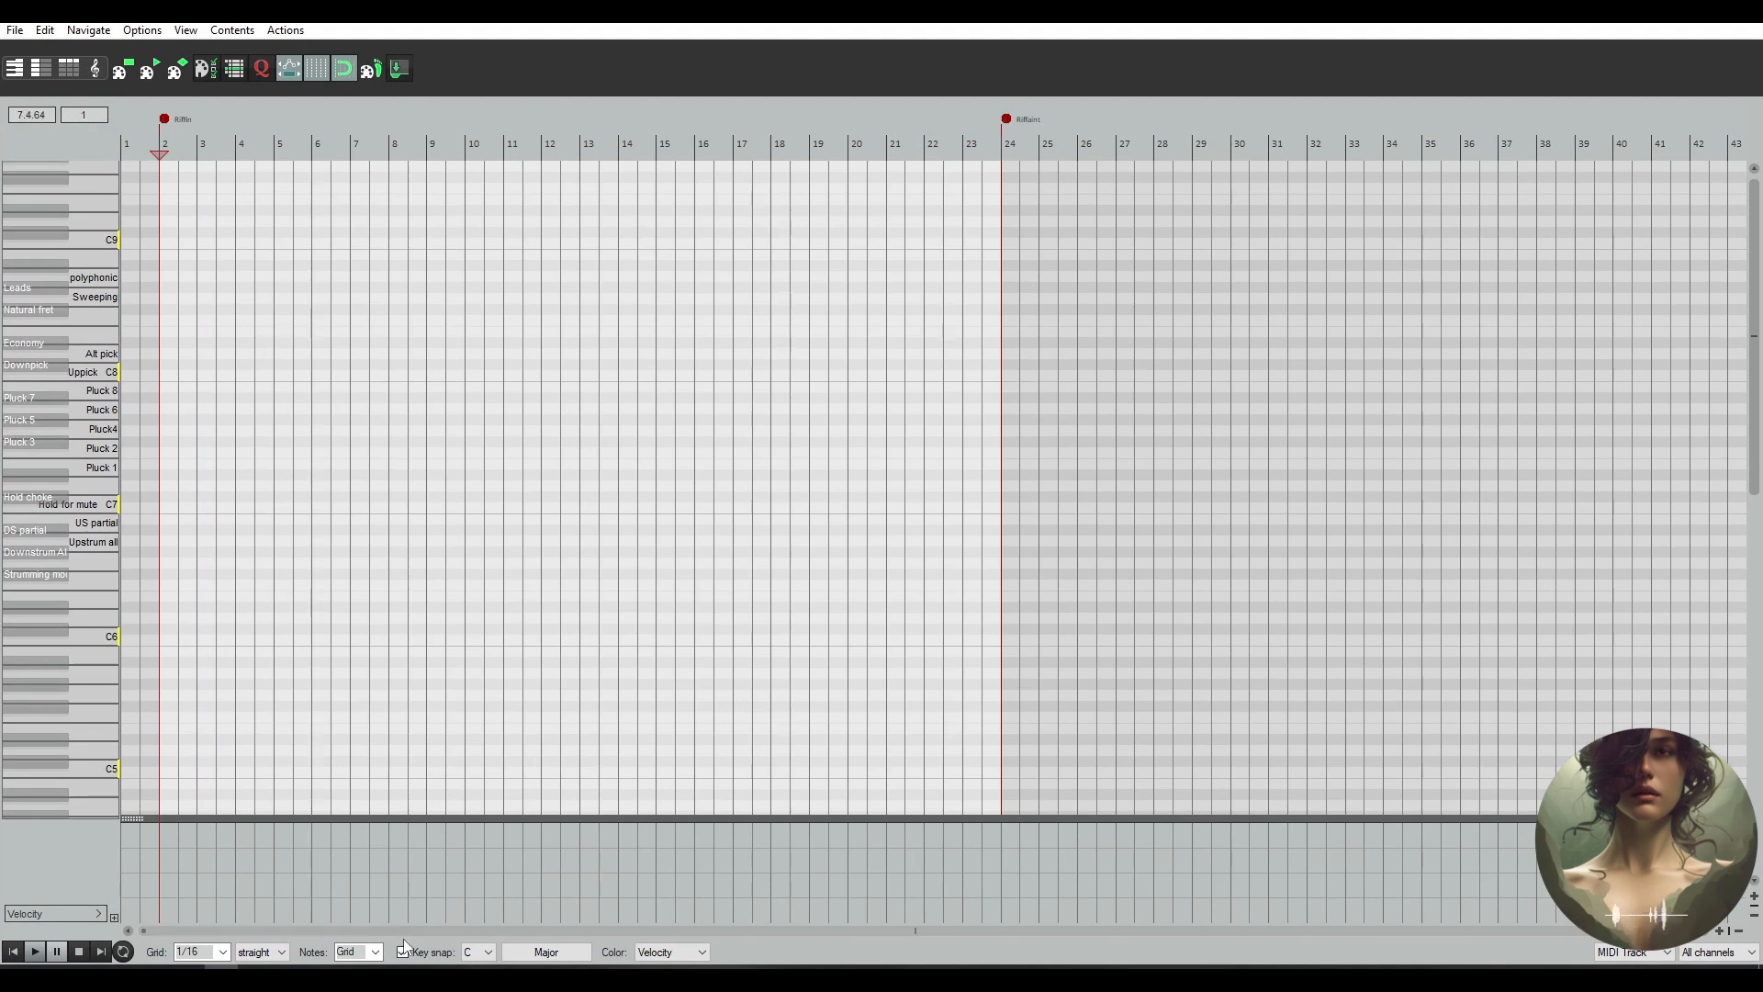
{"action": "left_click", "coordinate": [174, 312]}
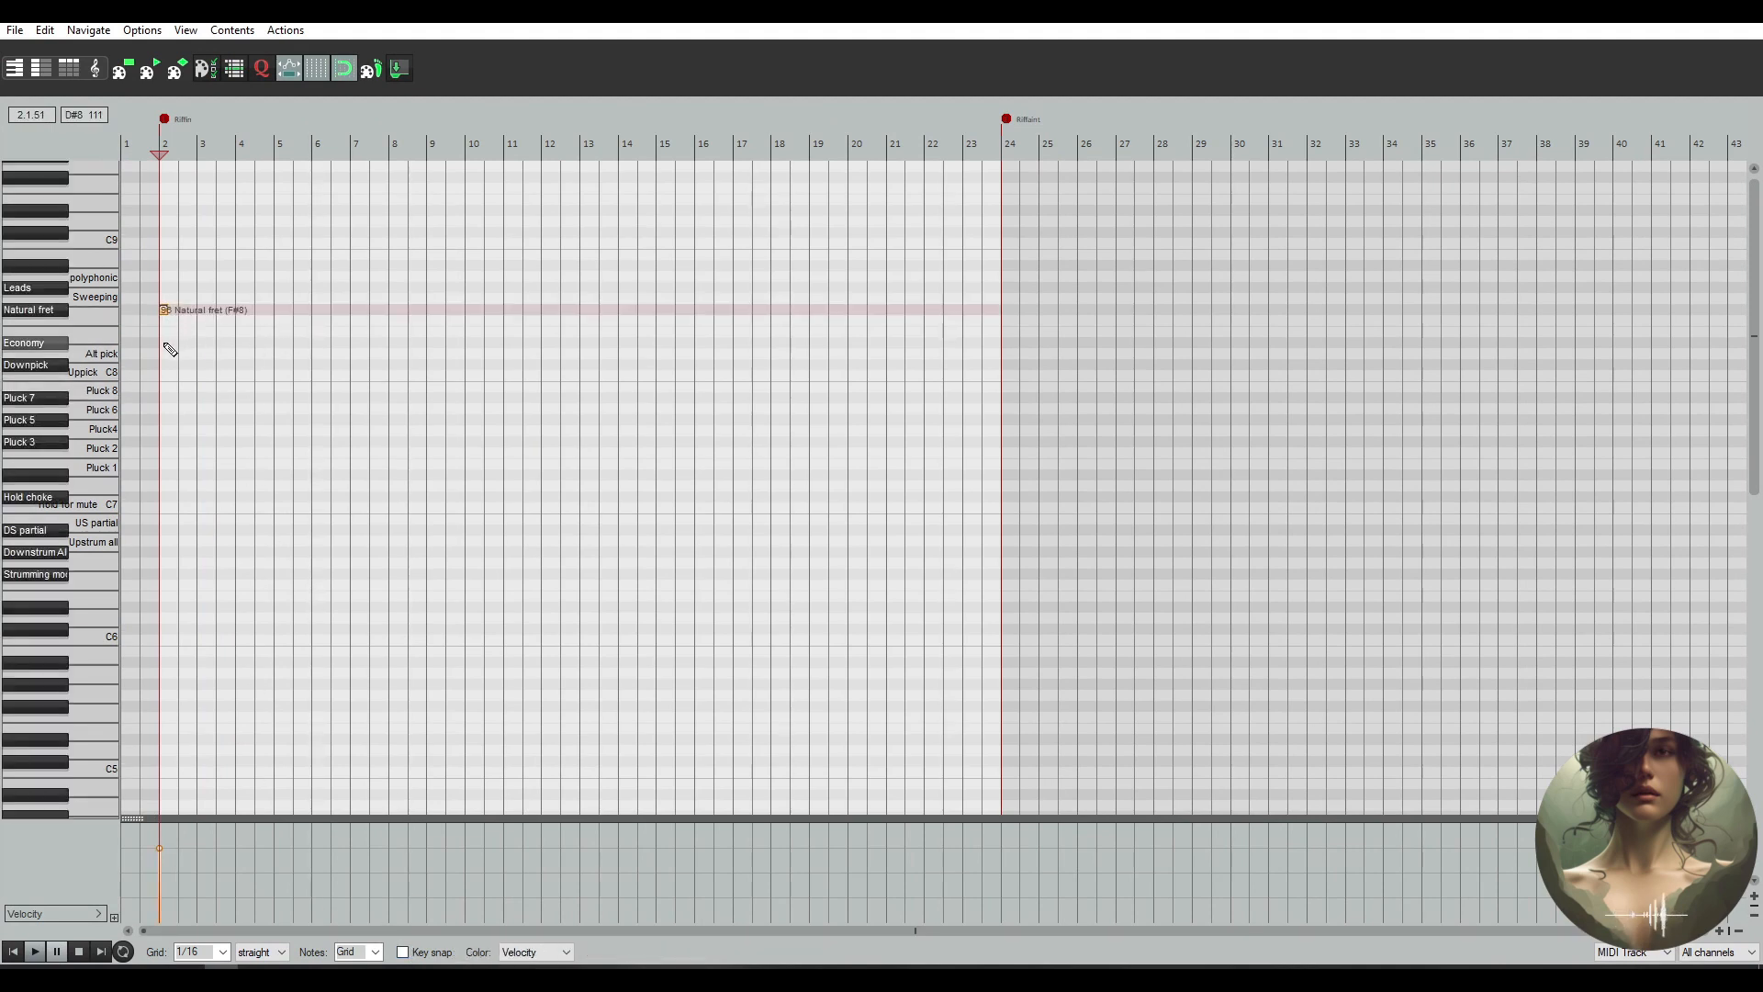
Add Hand off (B-1), Force off (G#-1) and Sustain (C0) keyswitch notes at the start of bar 2
{"action": "scroll", "coordinate": [212, 578], "scroll_direction": "down", "scroll_amount": 10}
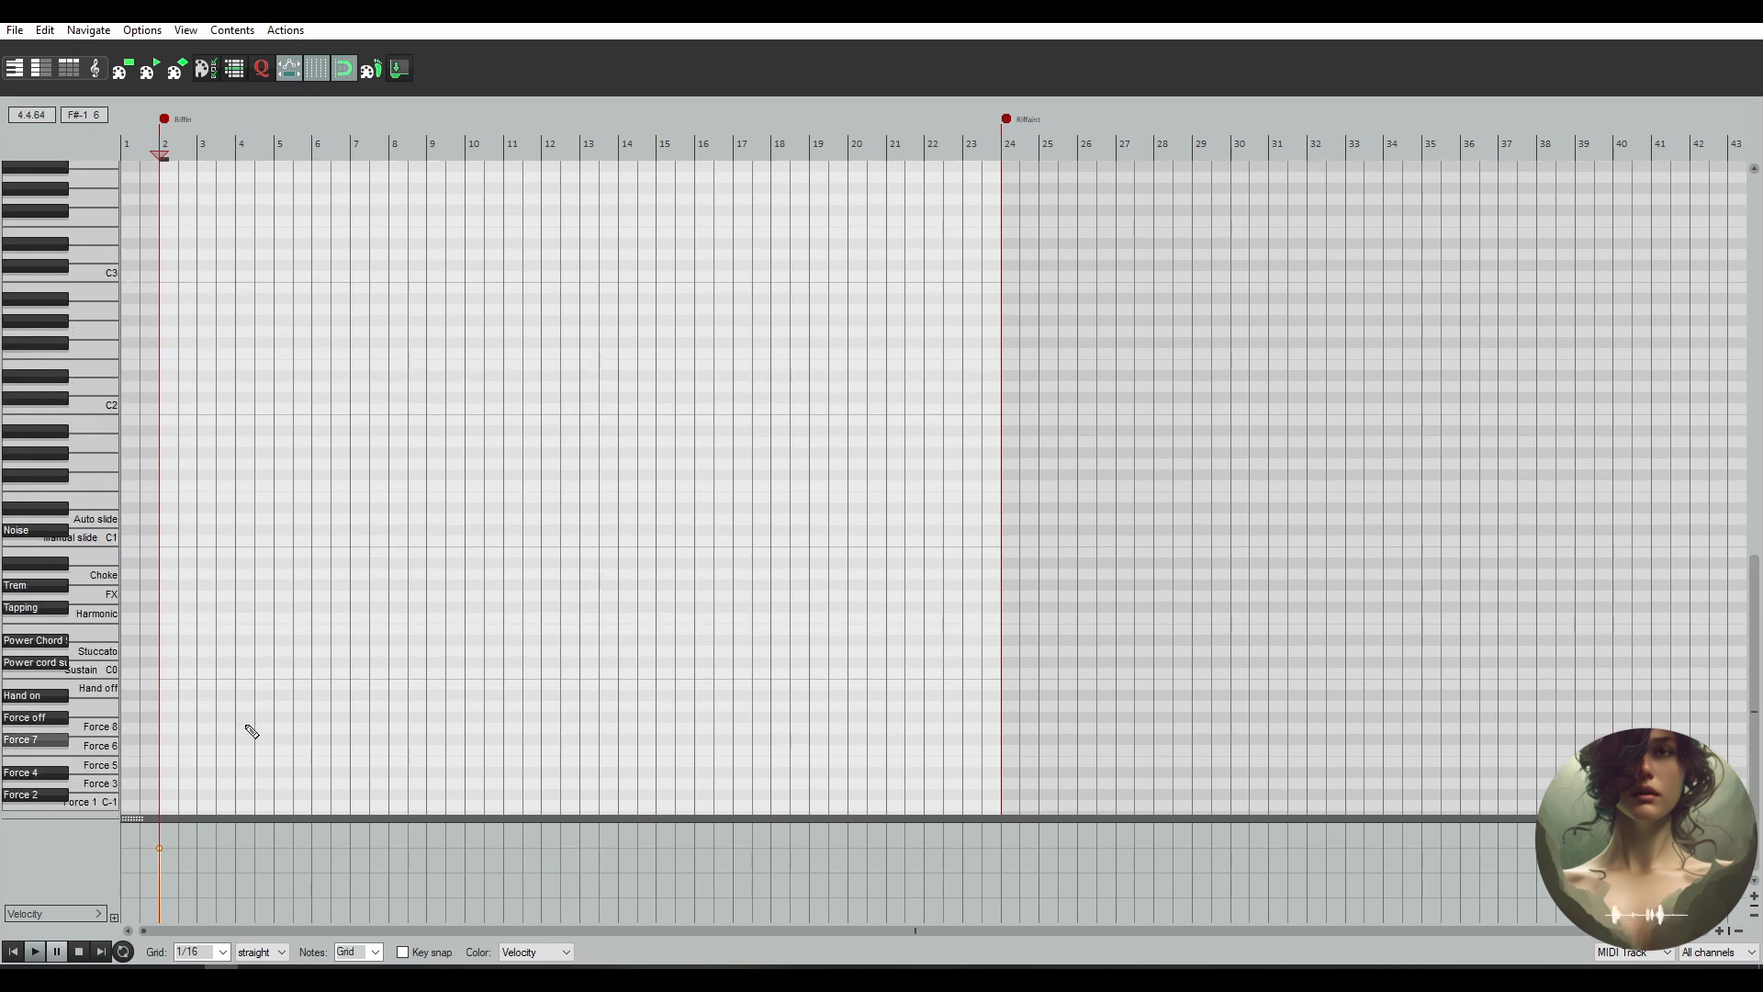
{"action": "left_click", "coordinate": [168, 686]}
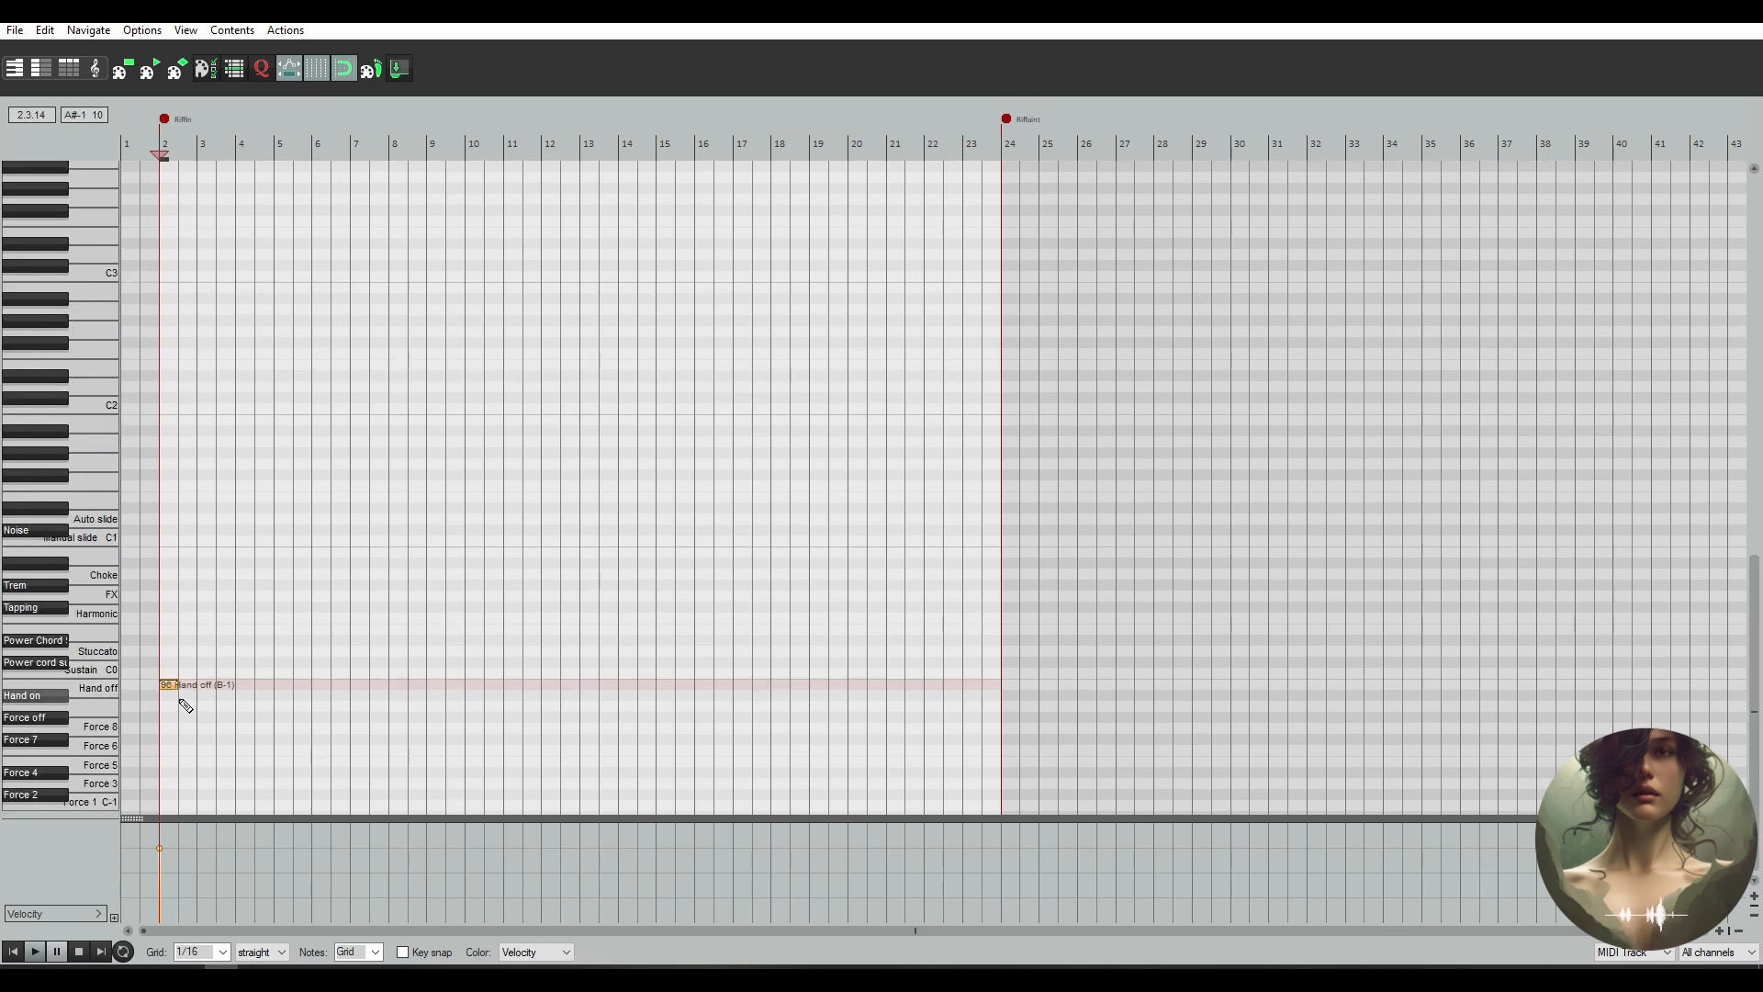
{"action": "left_click", "coordinate": [174, 717]}
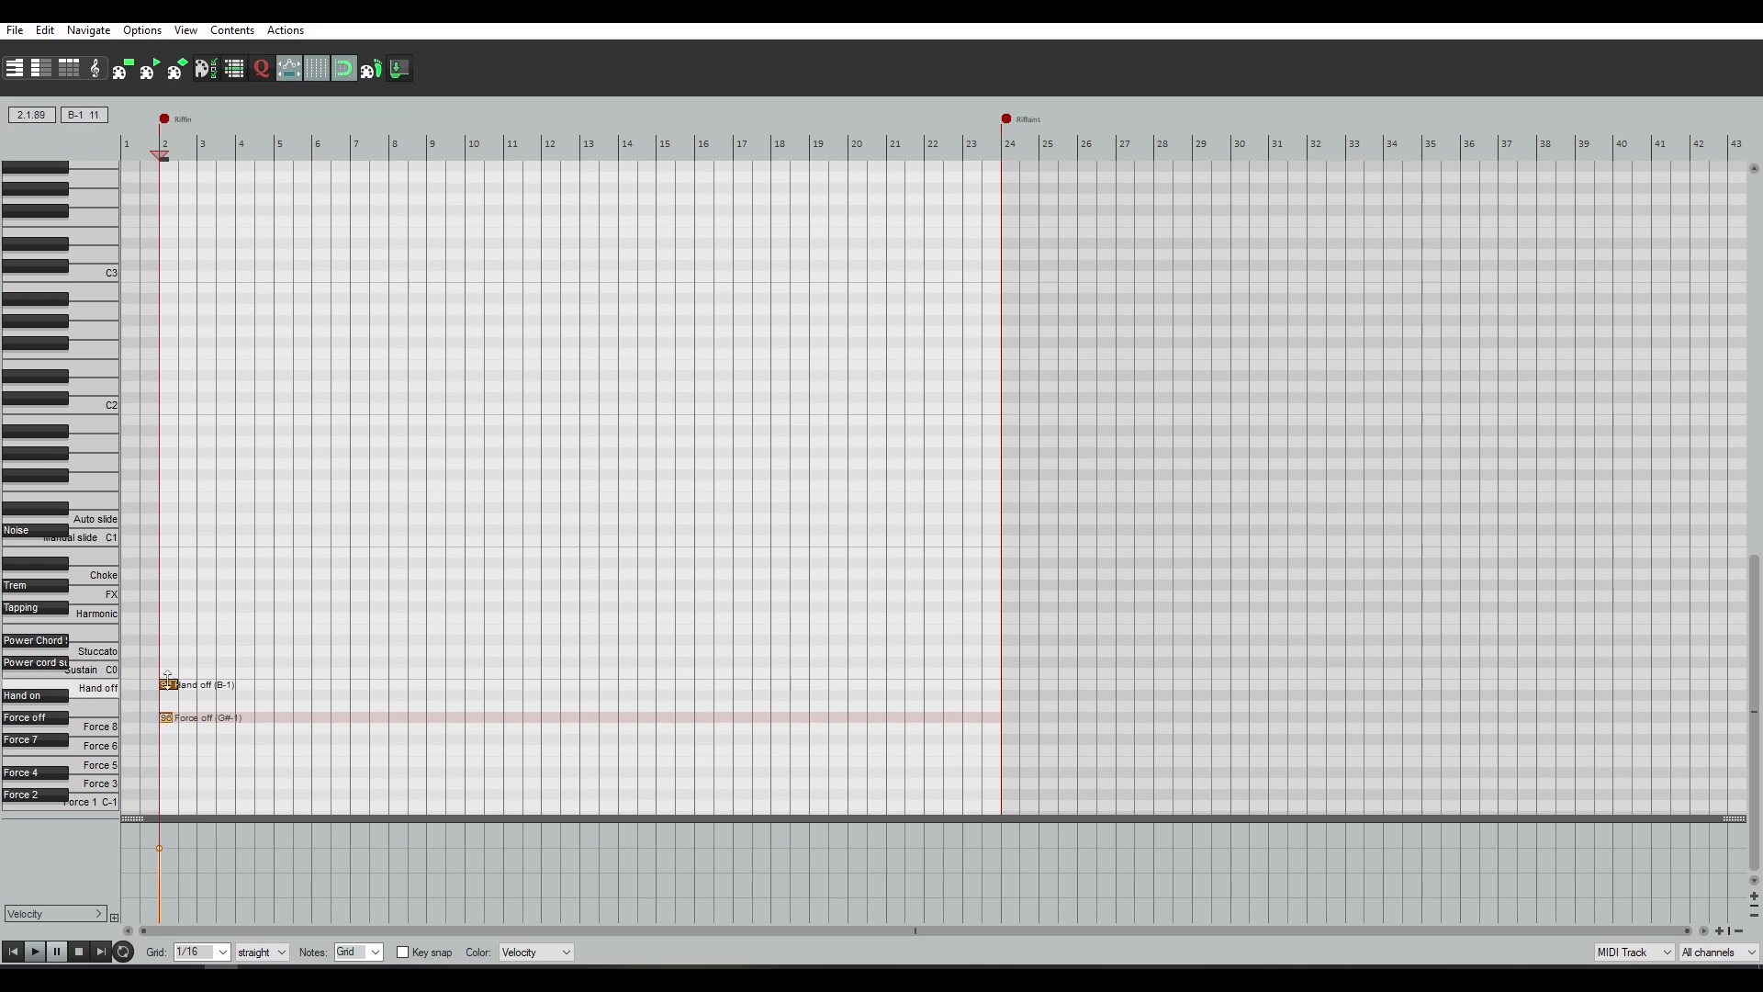
{"action": "left_click", "coordinate": [168, 675]}
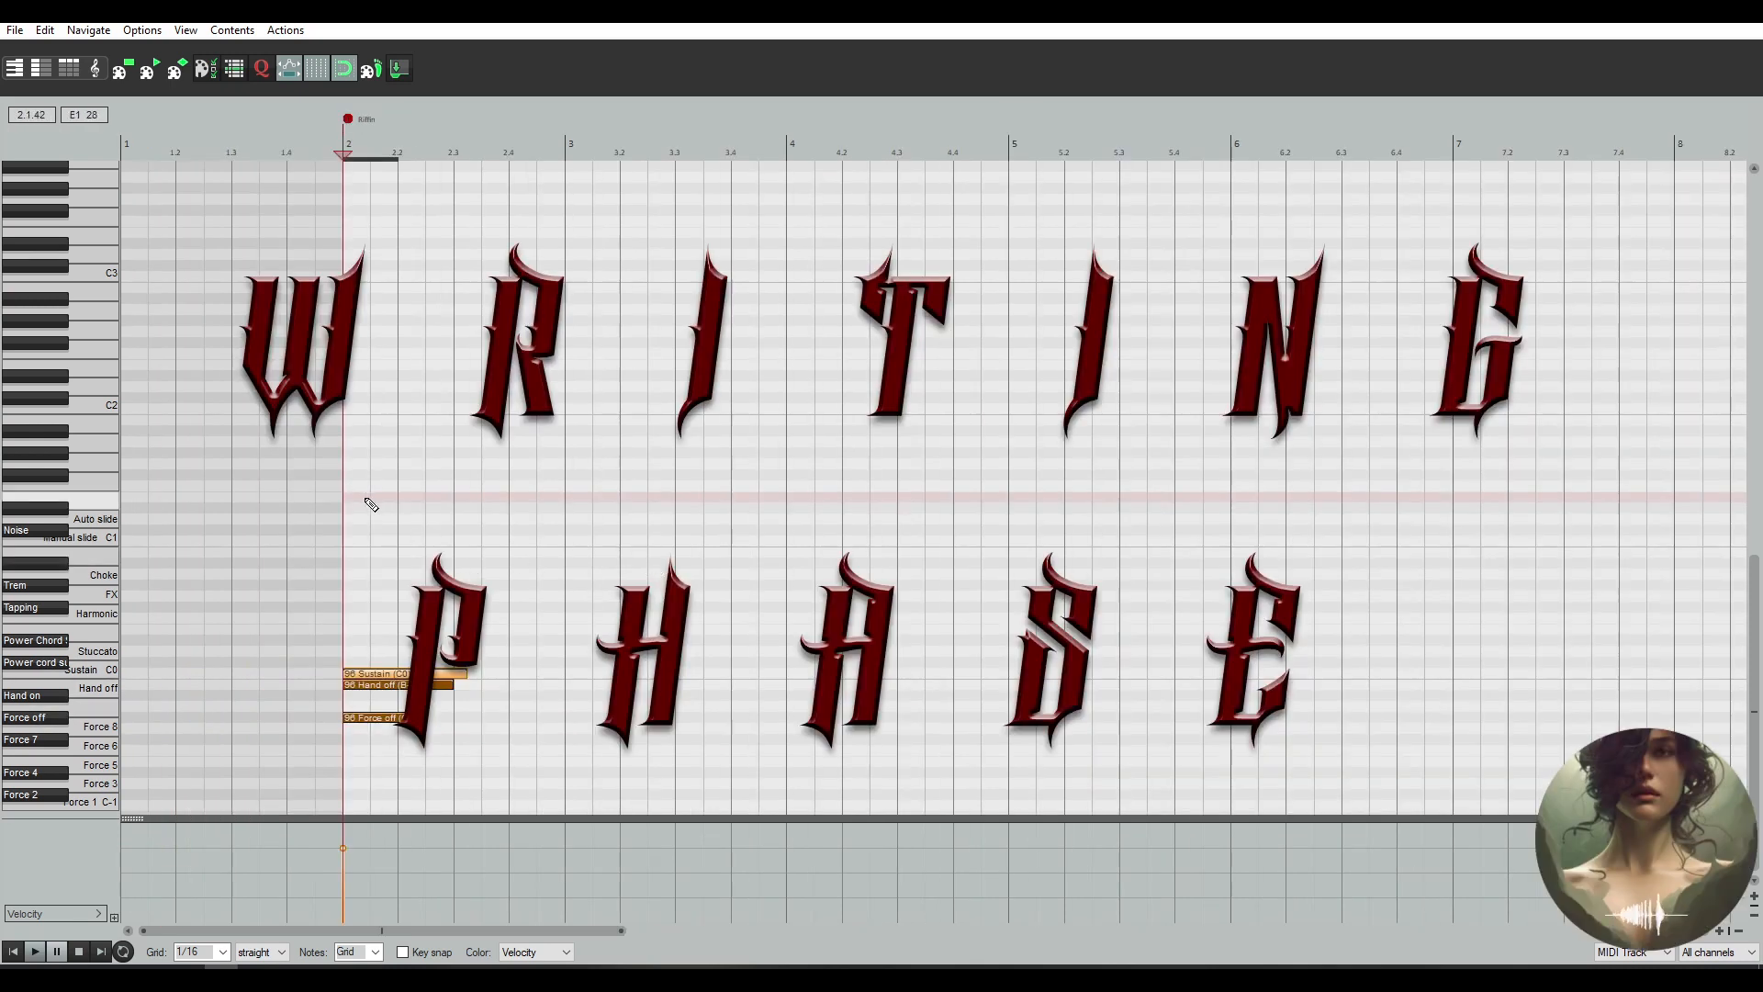
Place two E1 notes: a three-sixteenth note at the start of bar 2 and a quarter note on beat 2.2
{"action": "left_click", "coordinate": [355, 500]}
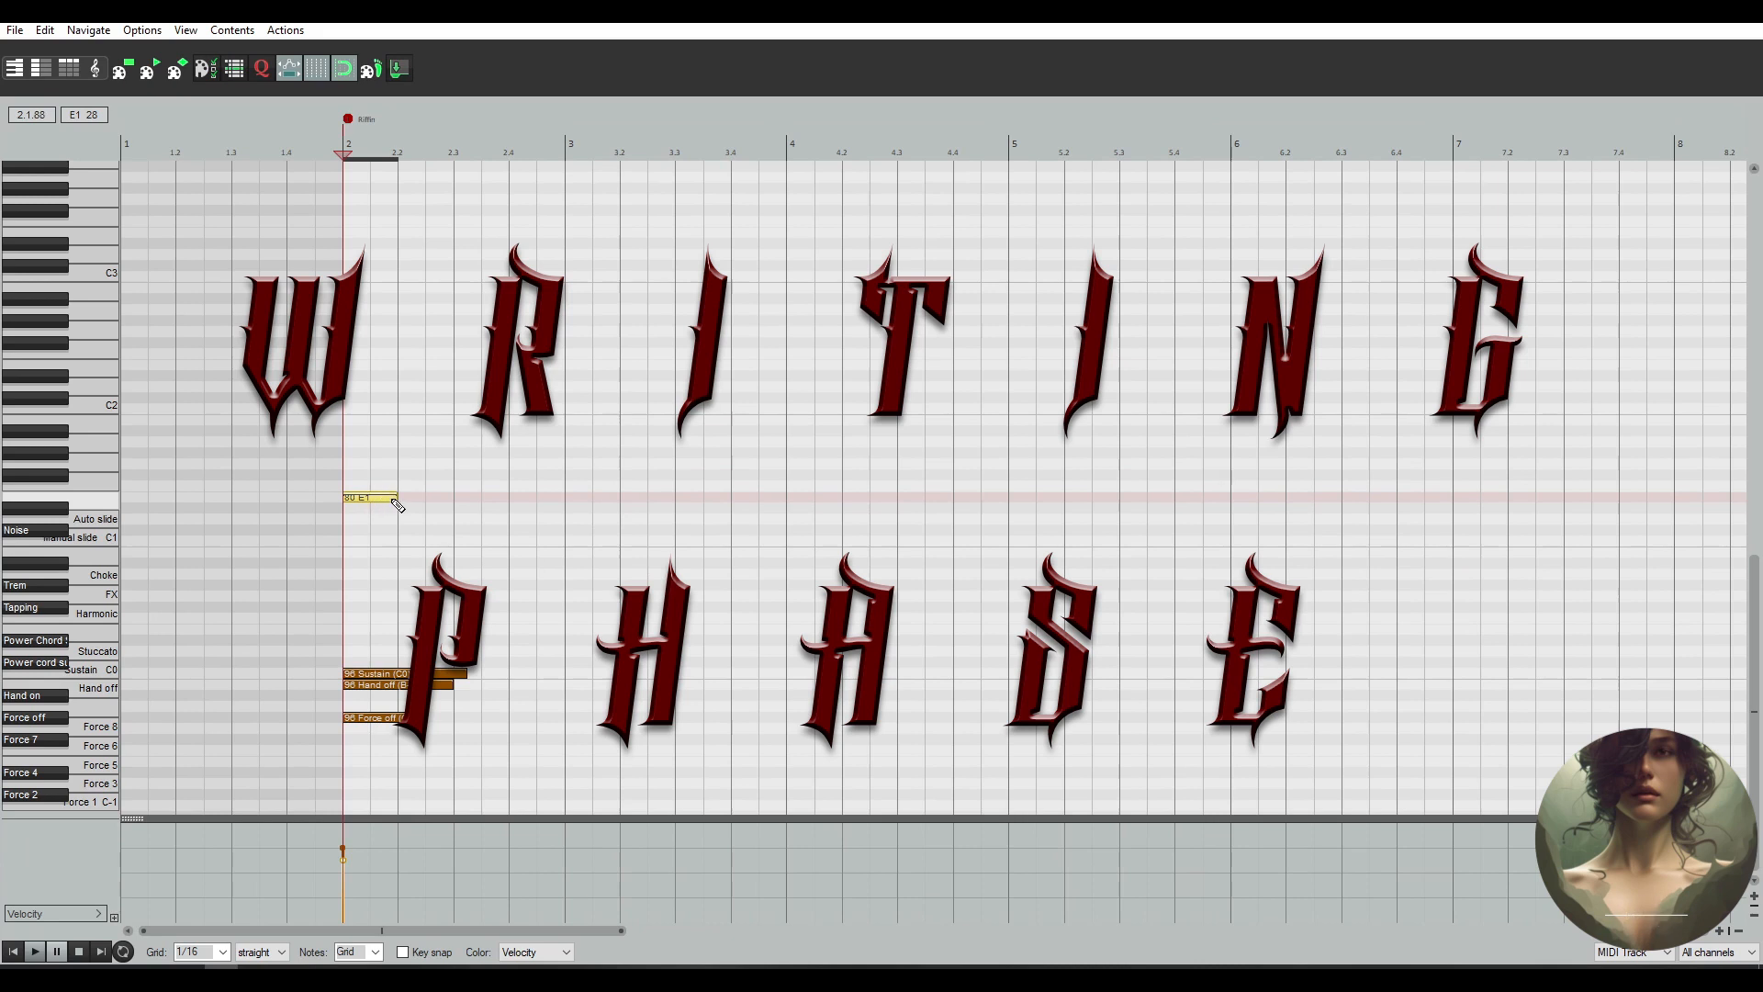
{"action": "left_click_drag", "start_coordinate": [397, 499], "coordinate": [344, 507]}
{"action": "left_click", "coordinate": [406, 491]}
{"action": "scroll", "coordinate": [402, 485], "scroll_direction": "down", "scroll_amount": 1}
{"action": "scroll", "coordinate": [352, 512], "scroll_direction": "up", "scroll_amount": 2}
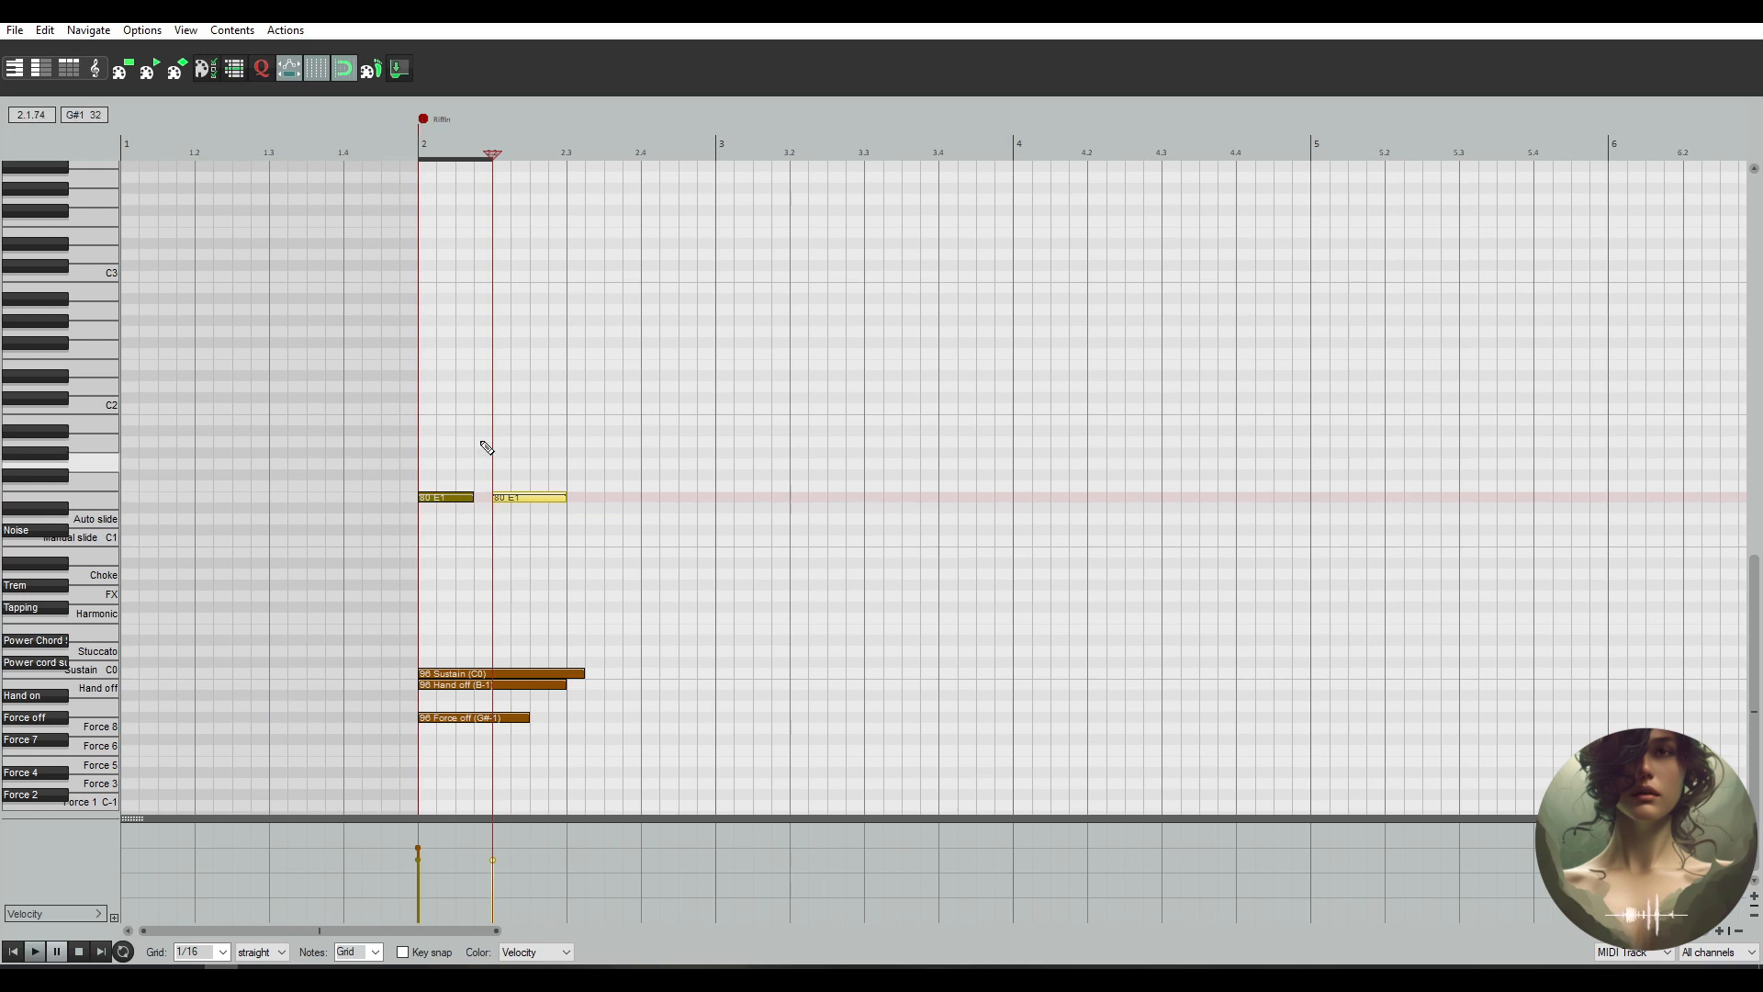
Draw a three-sixteenth E2 note on beat 2.3 and paste a copy directly after it
{"action": "left_click_drag", "start_coordinate": [575, 371], "coordinate": [614, 376]}
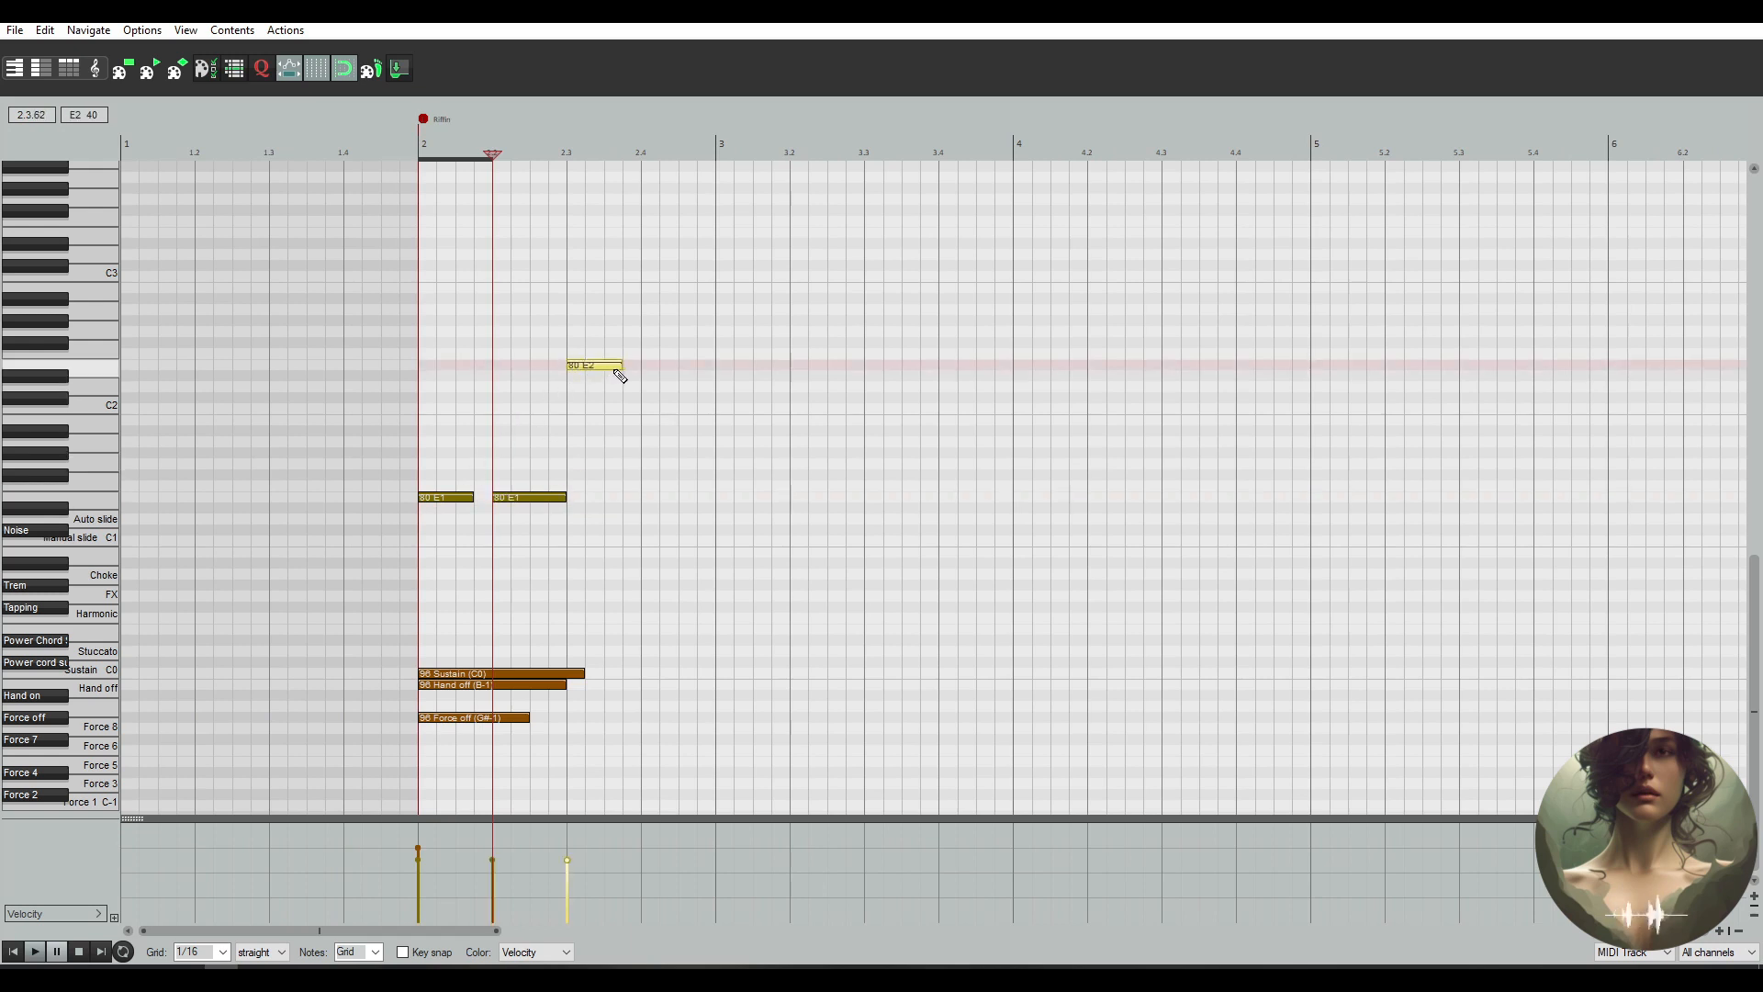
{"action": "left_click", "coordinate": [628, 360]}
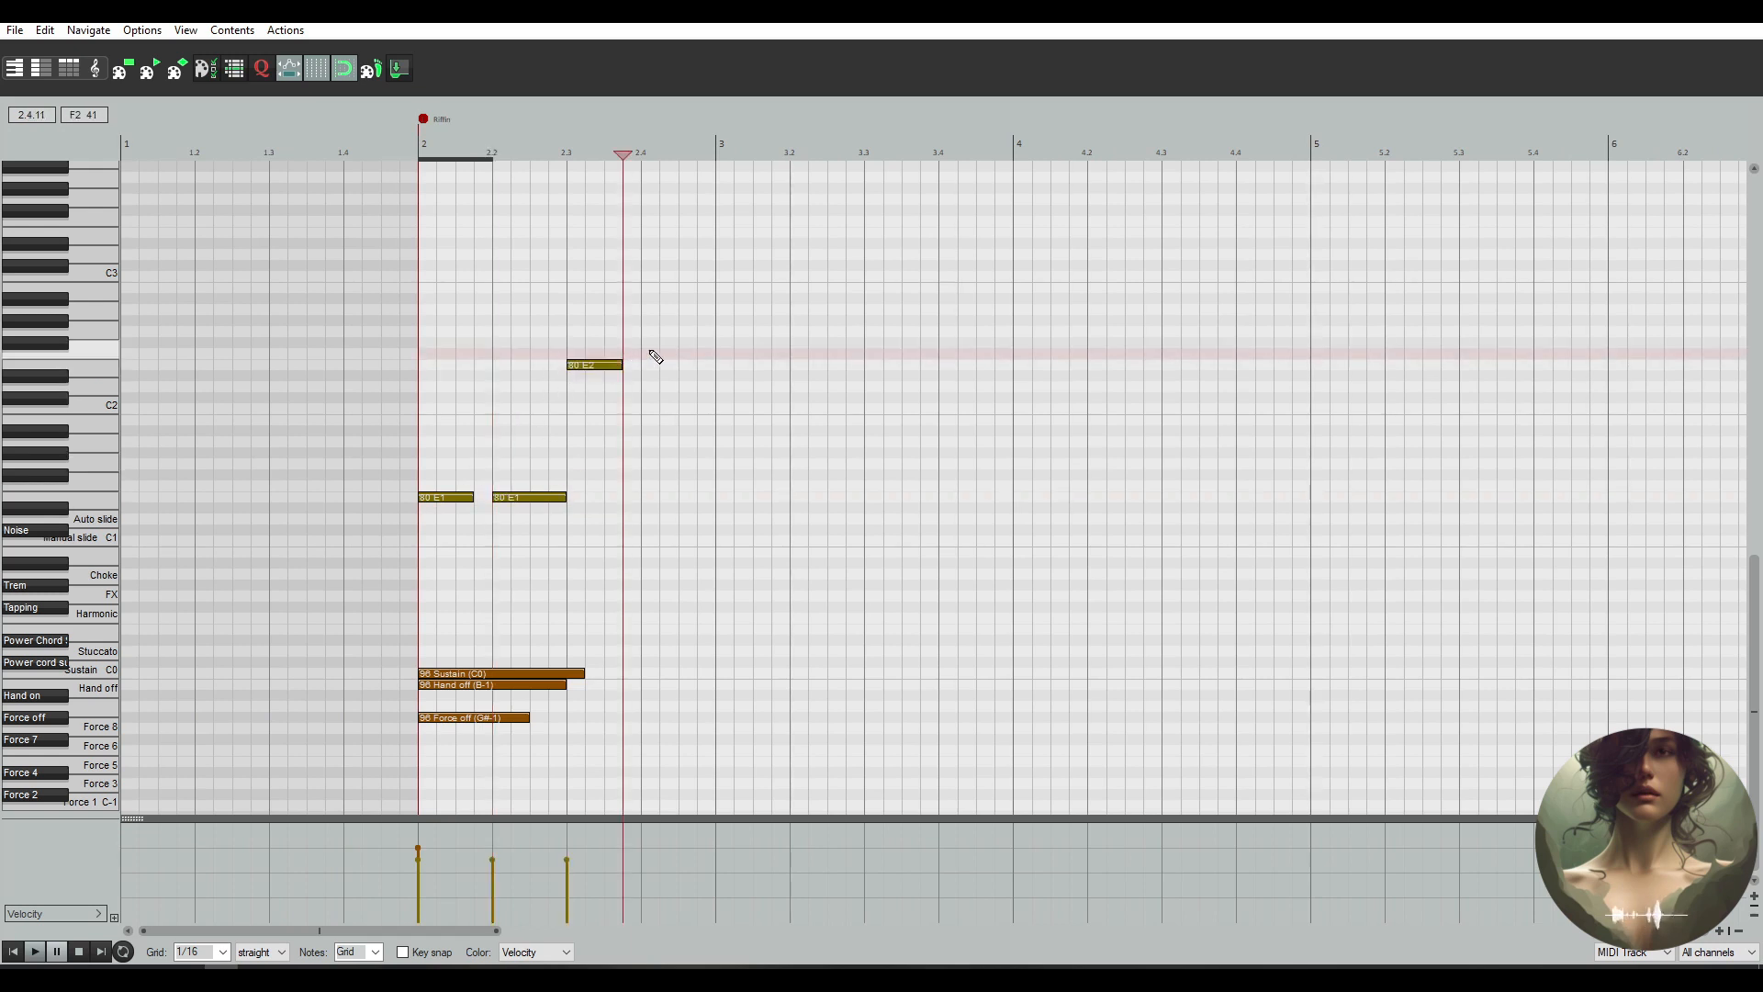
{"action": "left_click_drag", "start_coordinate": [647, 348], "coordinate": [579, 406]}
{"action": "key", "text": "ctrl+c"}
{"action": "key", "text": "ctrl+v"}
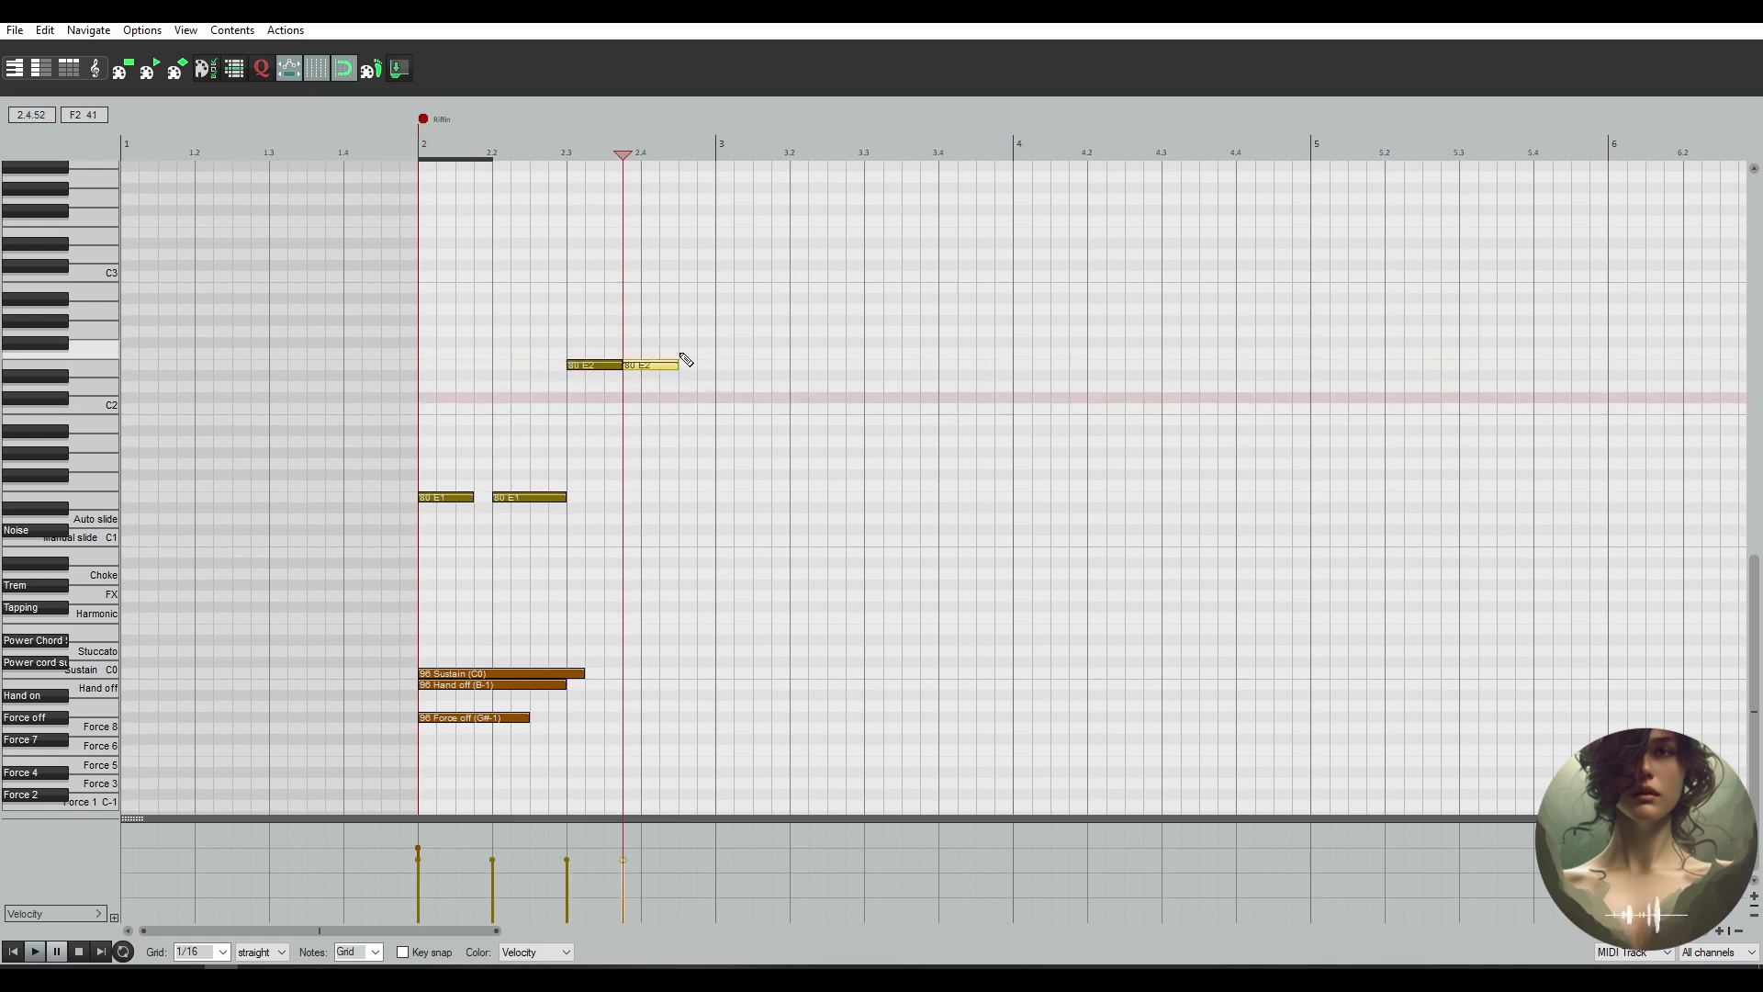
Add a three-sixteenth E1 note directly after the two E2 notes, extending into bar 3
{"action": "left_click", "coordinate": [684, 359]}
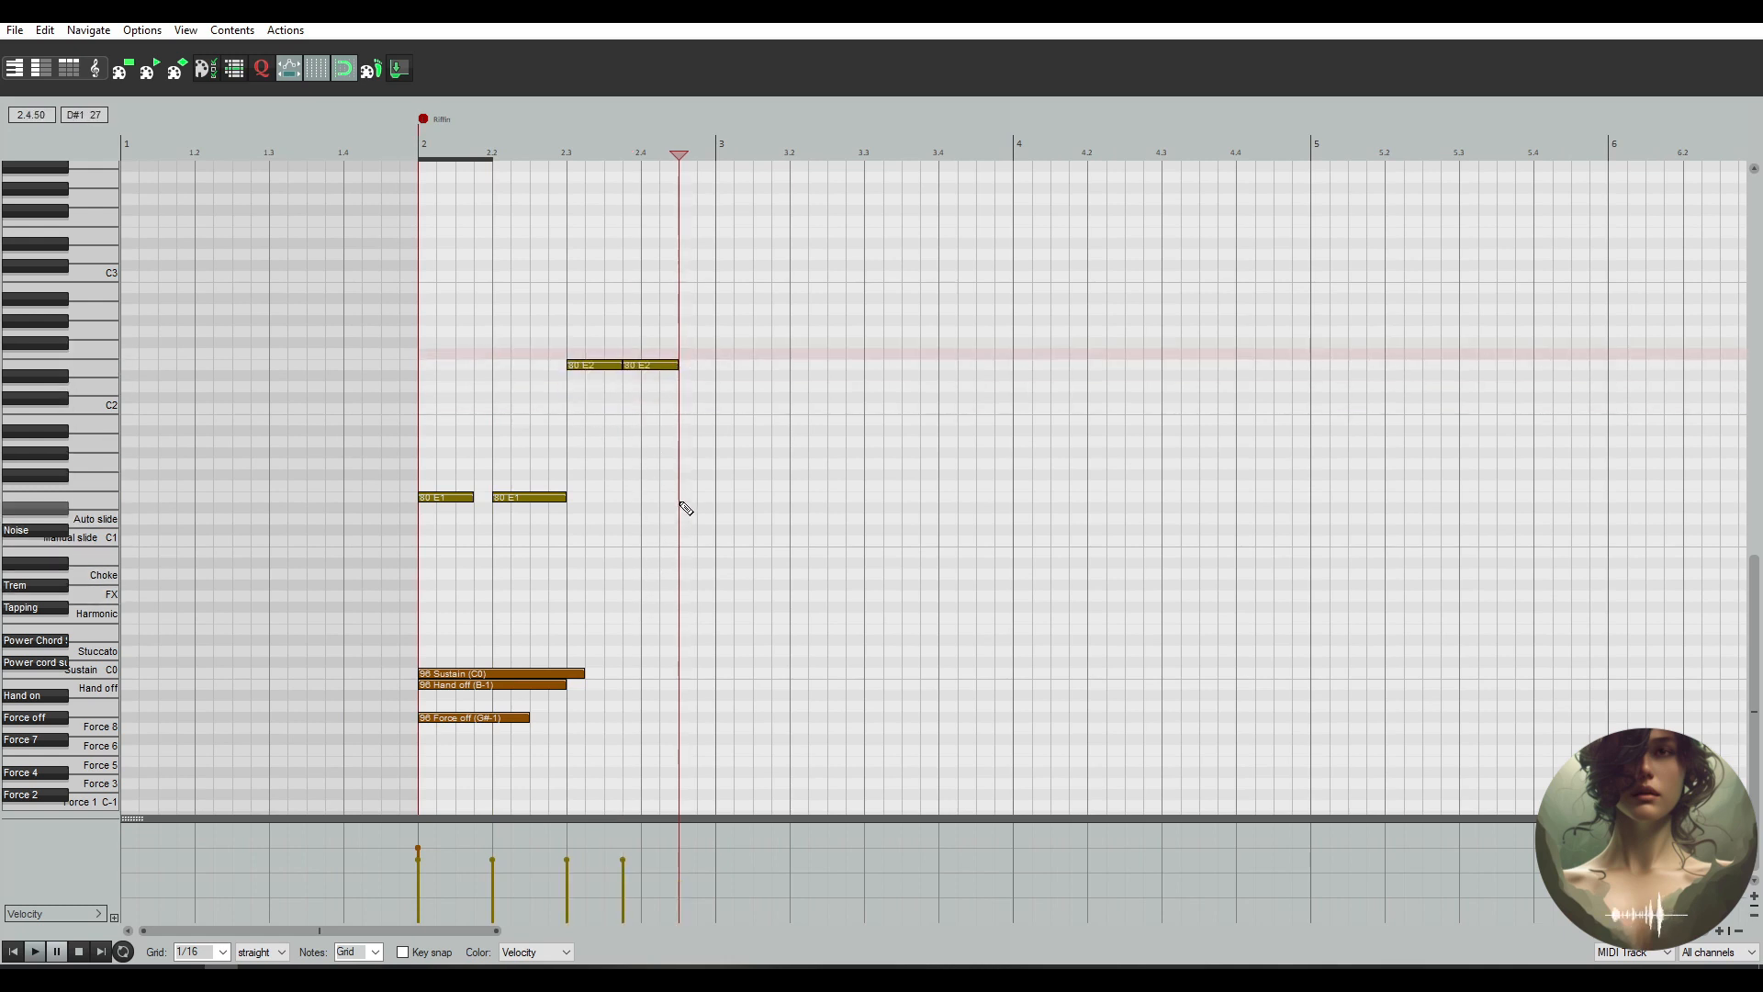
{"action": "left_click", "coordinate": [708, 501]}
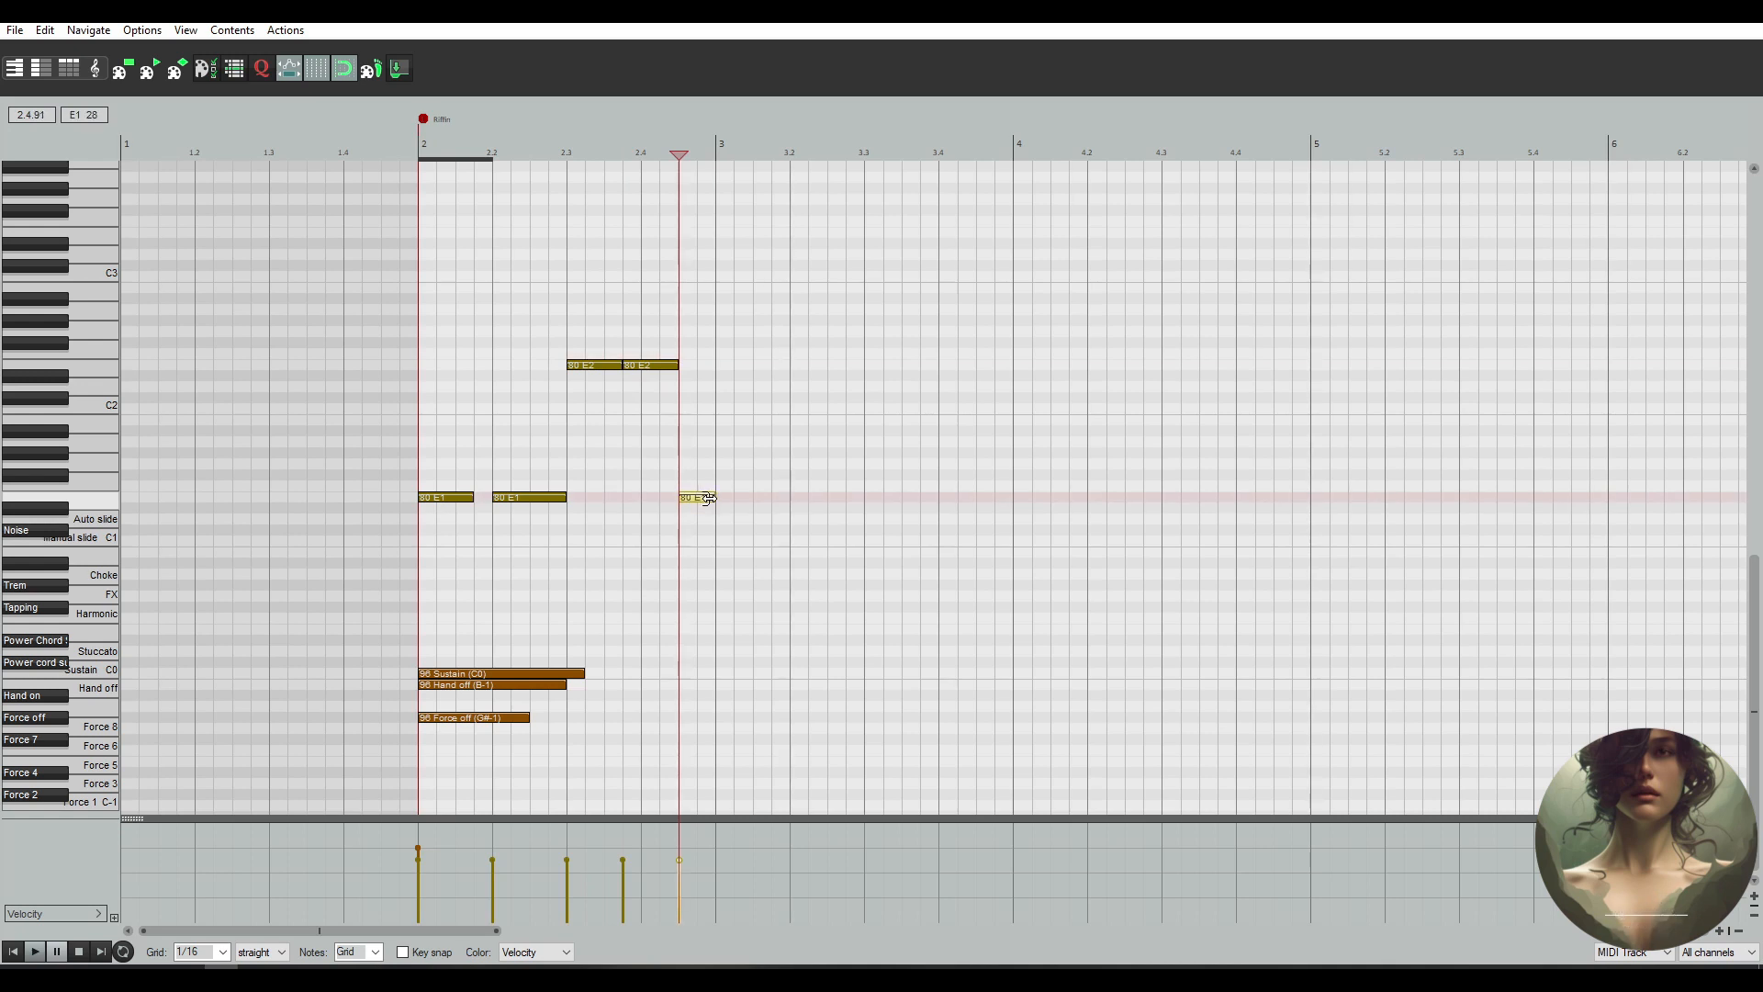
{"action": "left_click", "coordinate": [717, 499]}
{"action": "scroll", "coordinate": [732, 503], "scroll_direction": "up", "scroll_amount": 2}
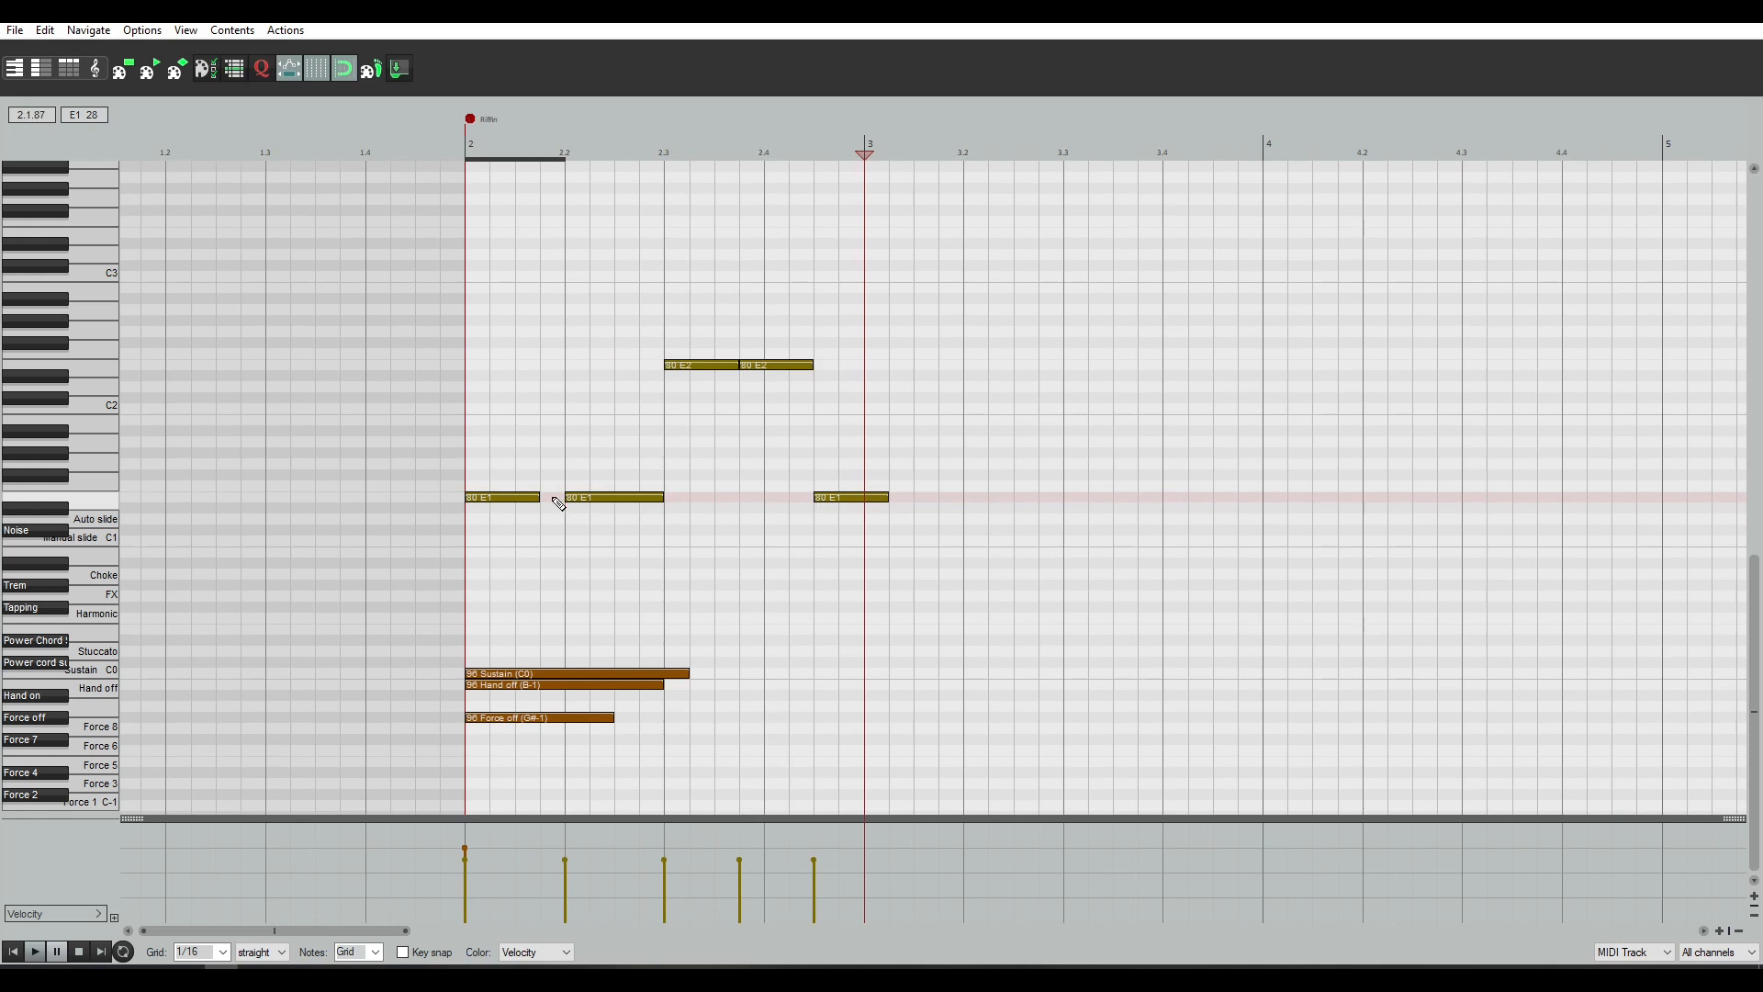
Fill the gap before beat 2.2 with a sixteenth E1 note at a lower velocity
{"action": "left_click", "coordinate": [558, 503]}
{"action": "left_click_drag", "start_coordinate": [556, 504], "coordinate": [564, 507]}
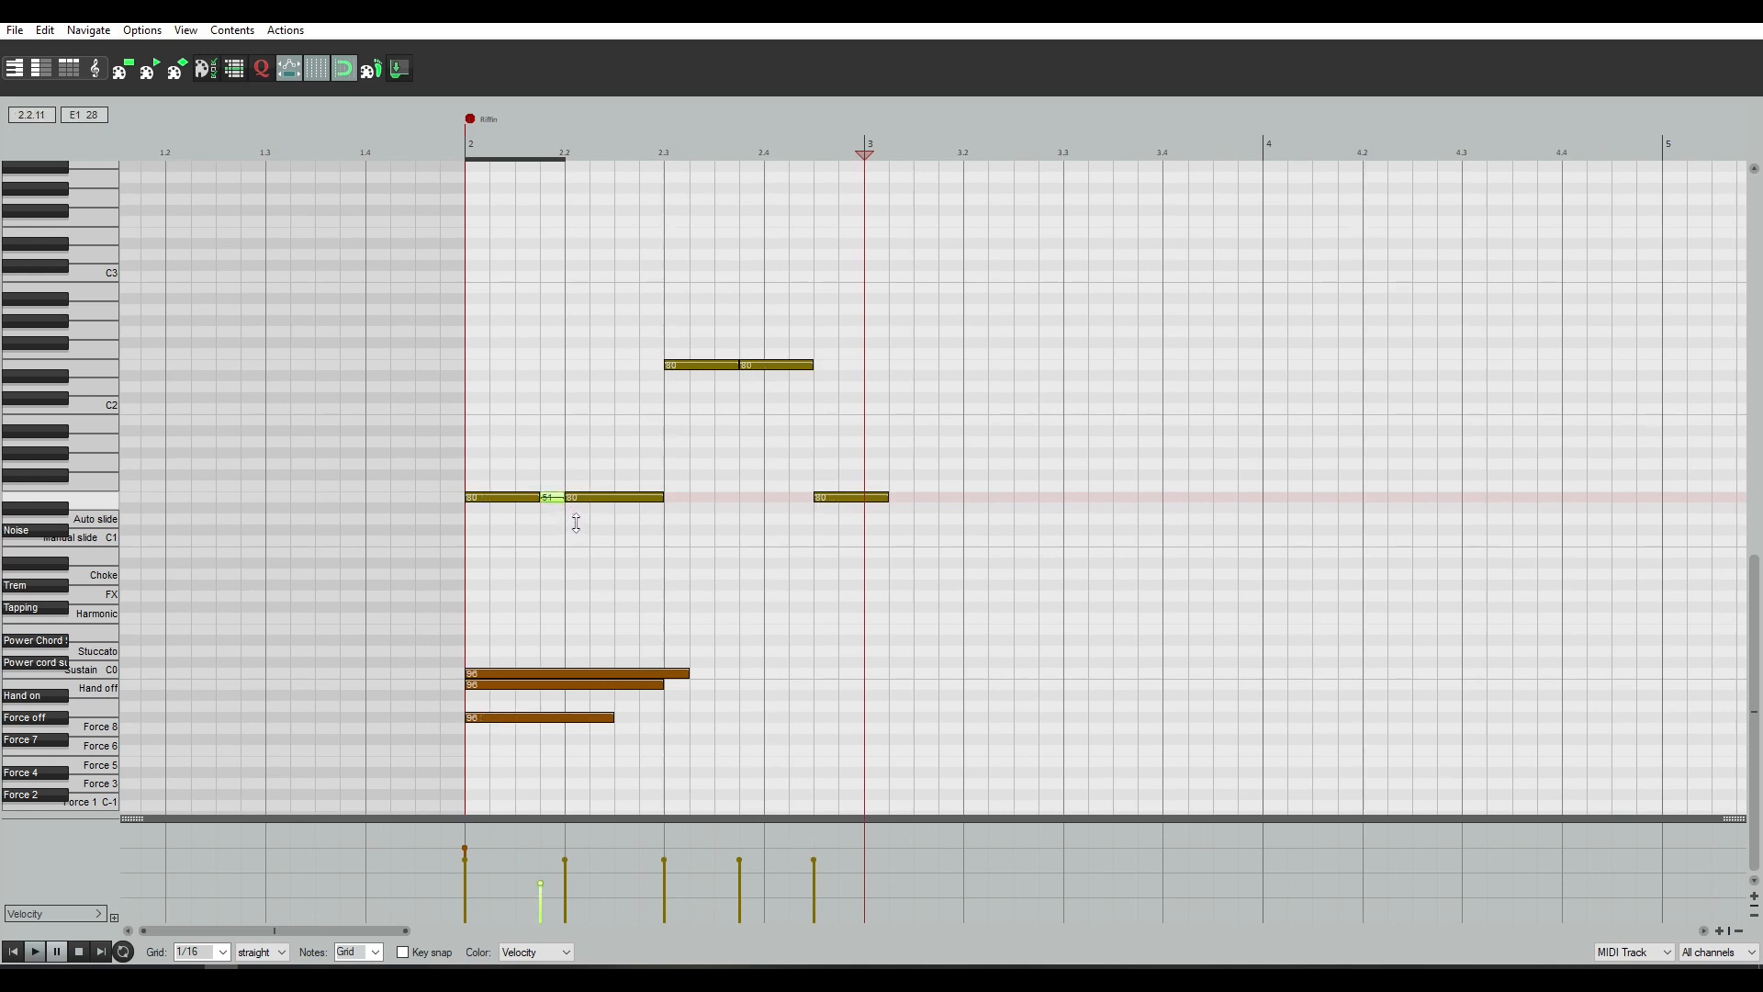
{"action": "left_click_drag", "start_coordinate": [576, 523], "coordinate": [578, 523]}
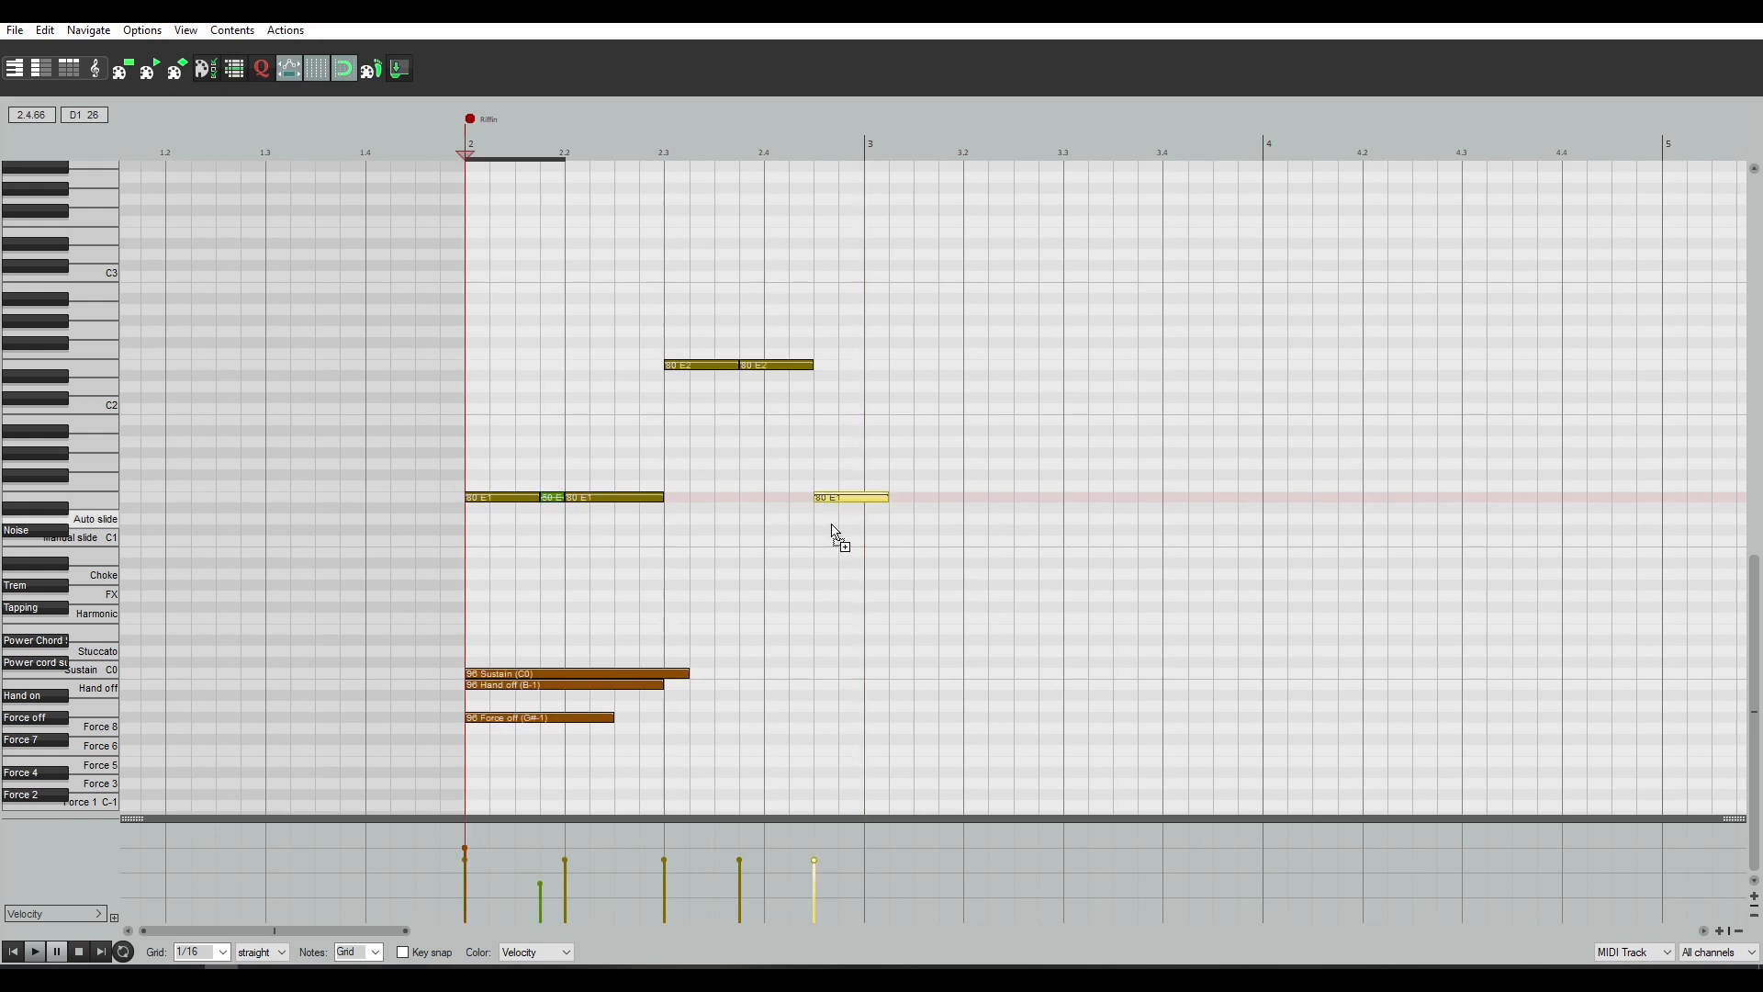
Copy the last three-sixteenth E1 note directly after itself and add a softer sixteenth E1 note on beat 3.2
{"action": "left_click_drag", "start_coordinate": [833, 533], "coordinate": [956, 515]}
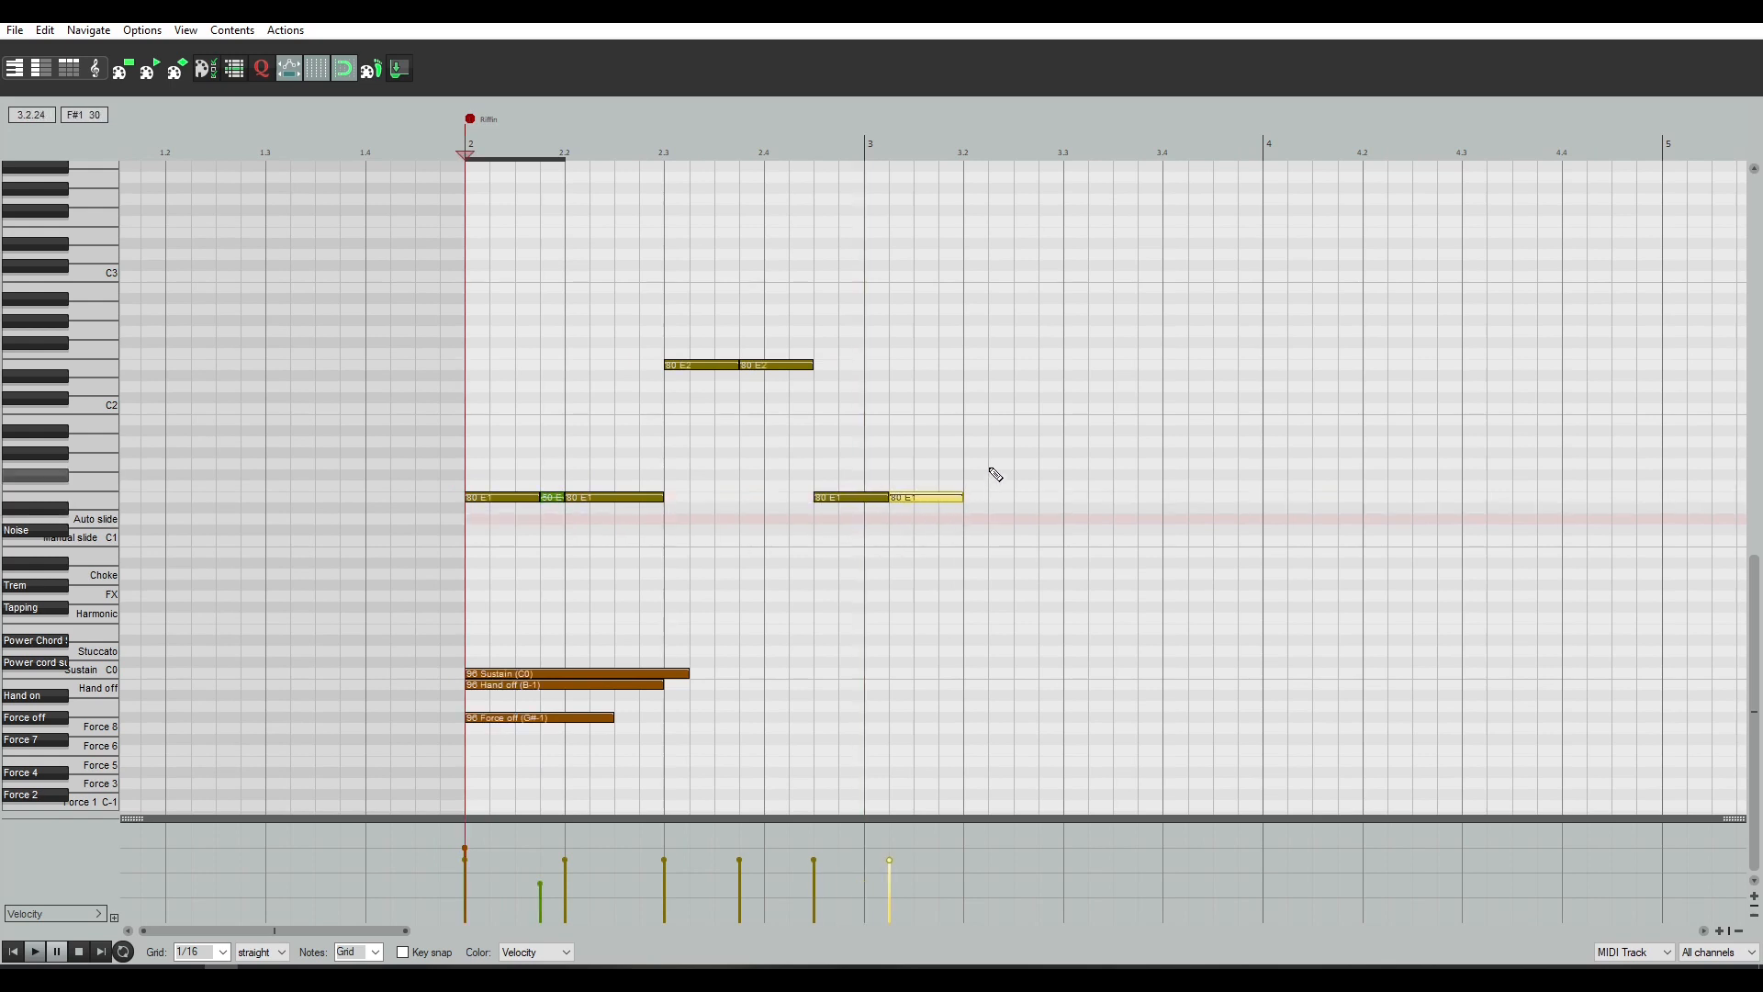
{"action": "left_click", "coordinate": [974, 500]}
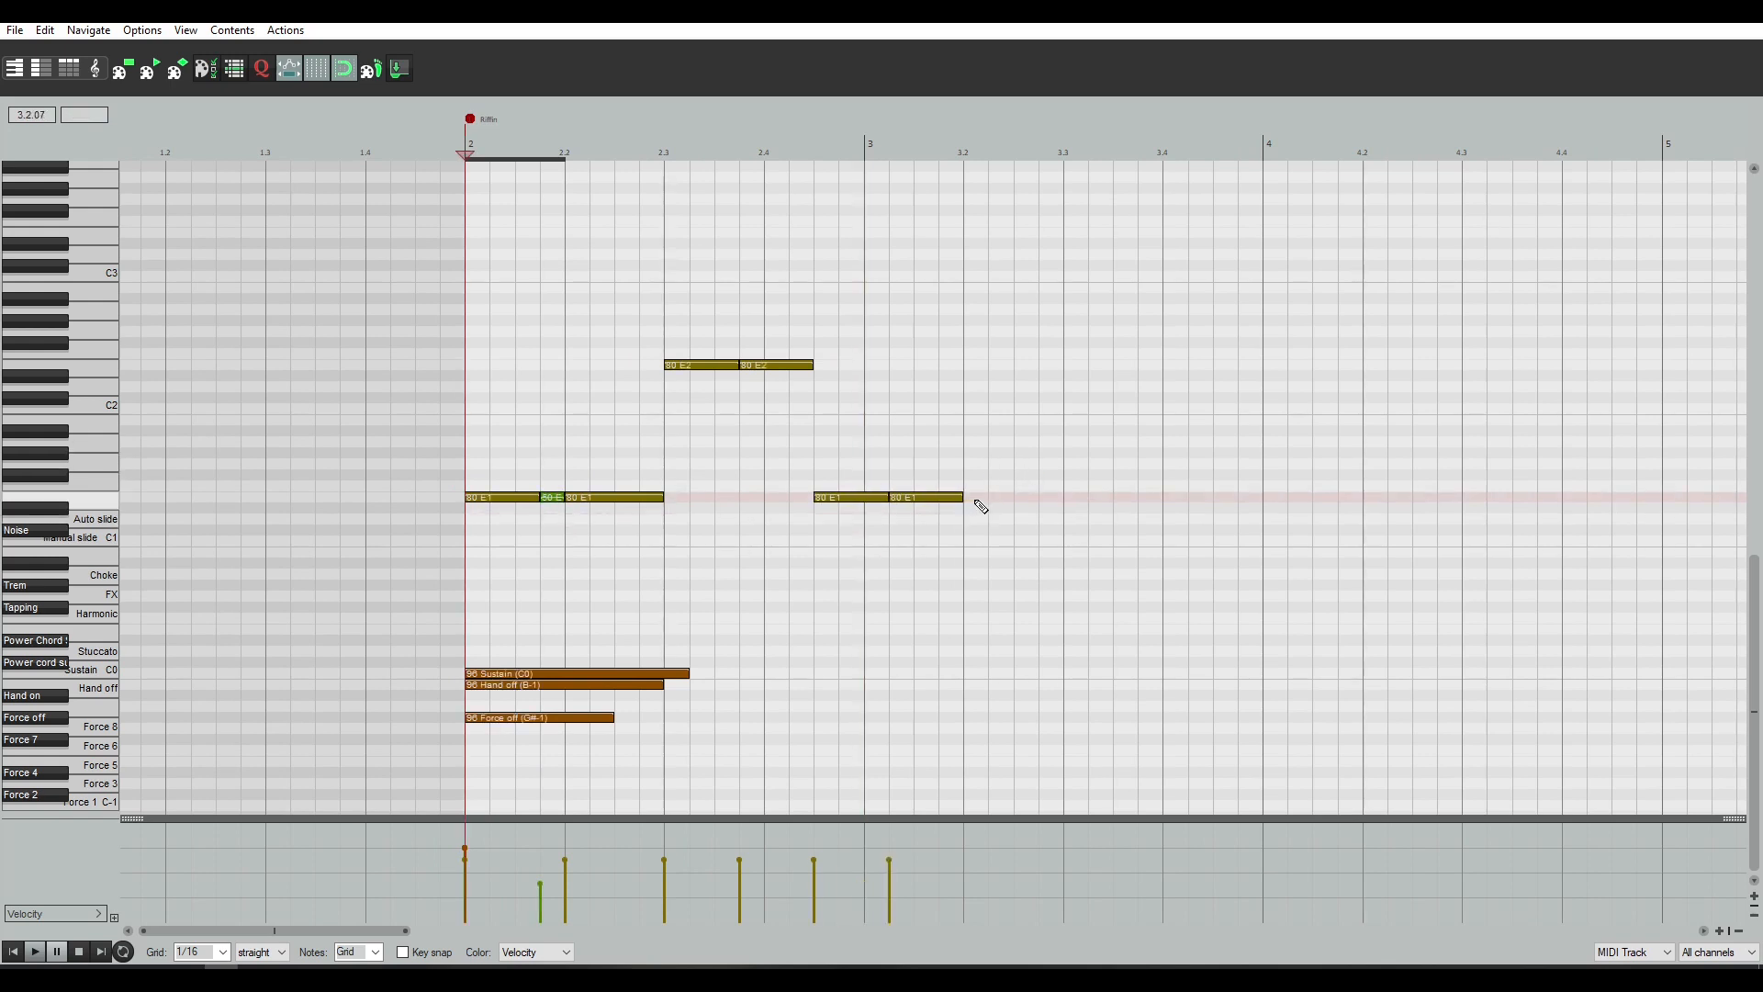
{"action": "left_click", "coordinate": [979, 499]}
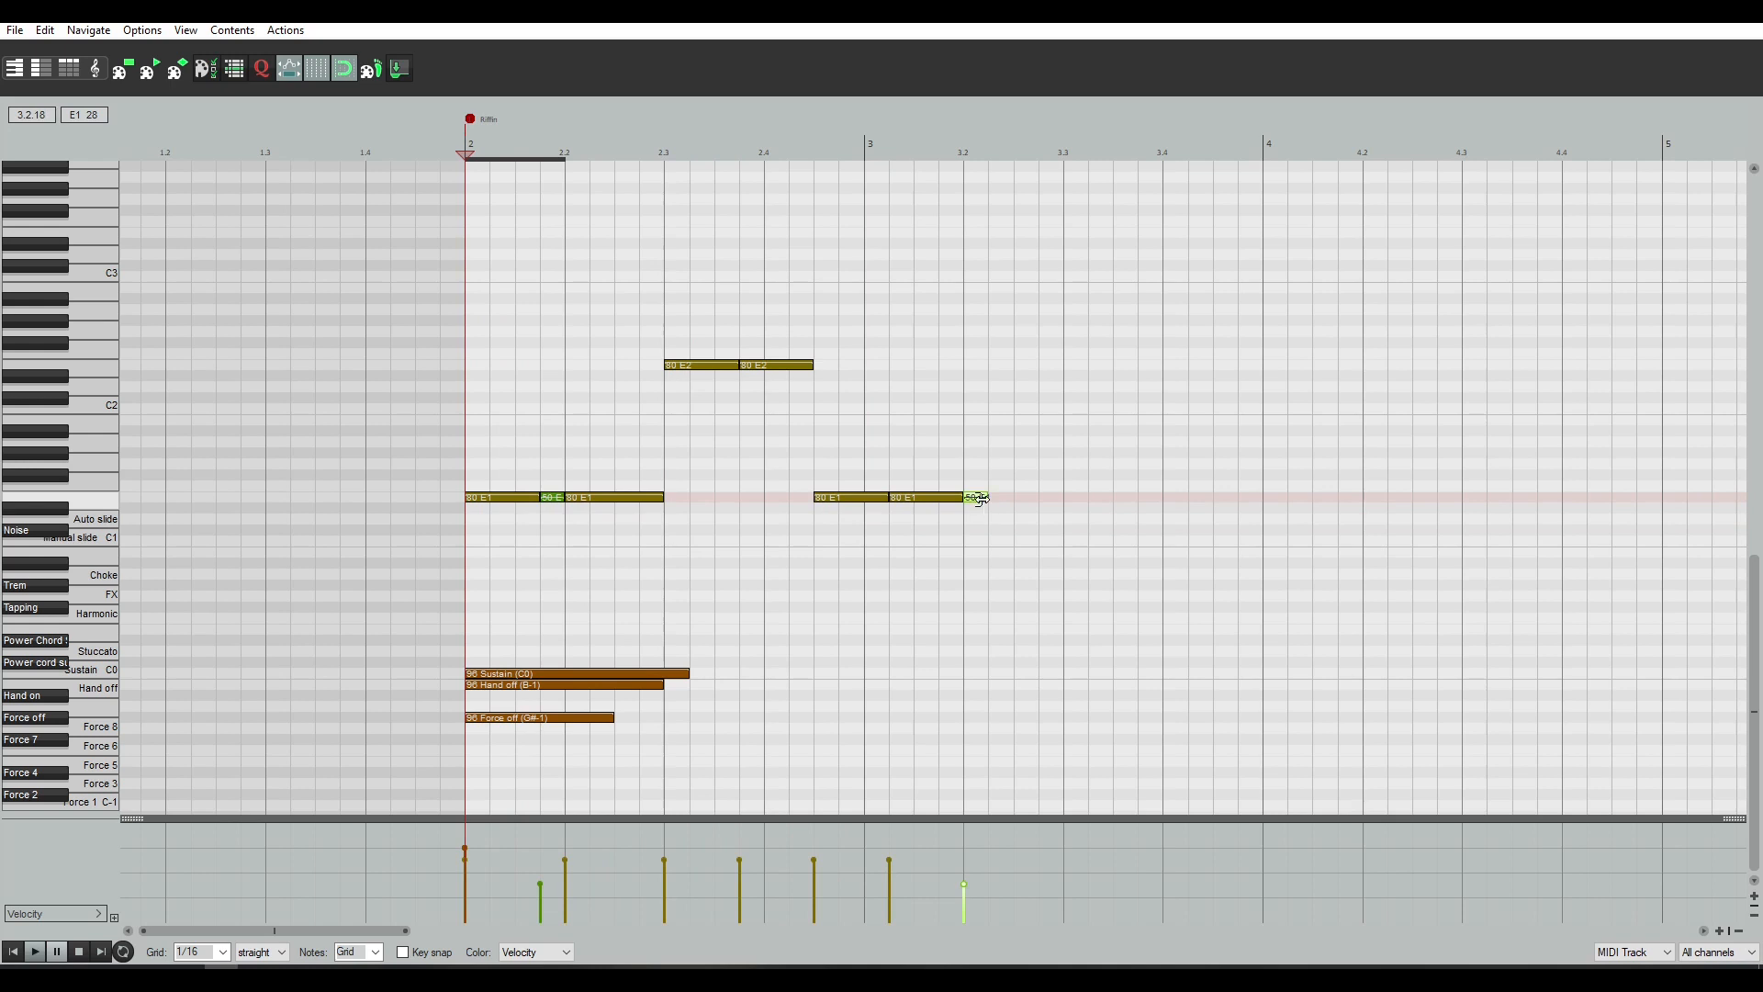
Copy the three-sixteenth E1 note to D2, directly after the soft E1 note on beat 3.2
{"action": "left_click", "coordinate": [895, 498]}
{"action": "left_click_drag", "start_coordinate": [1008, 522], "coordinate": [1014, 448]}
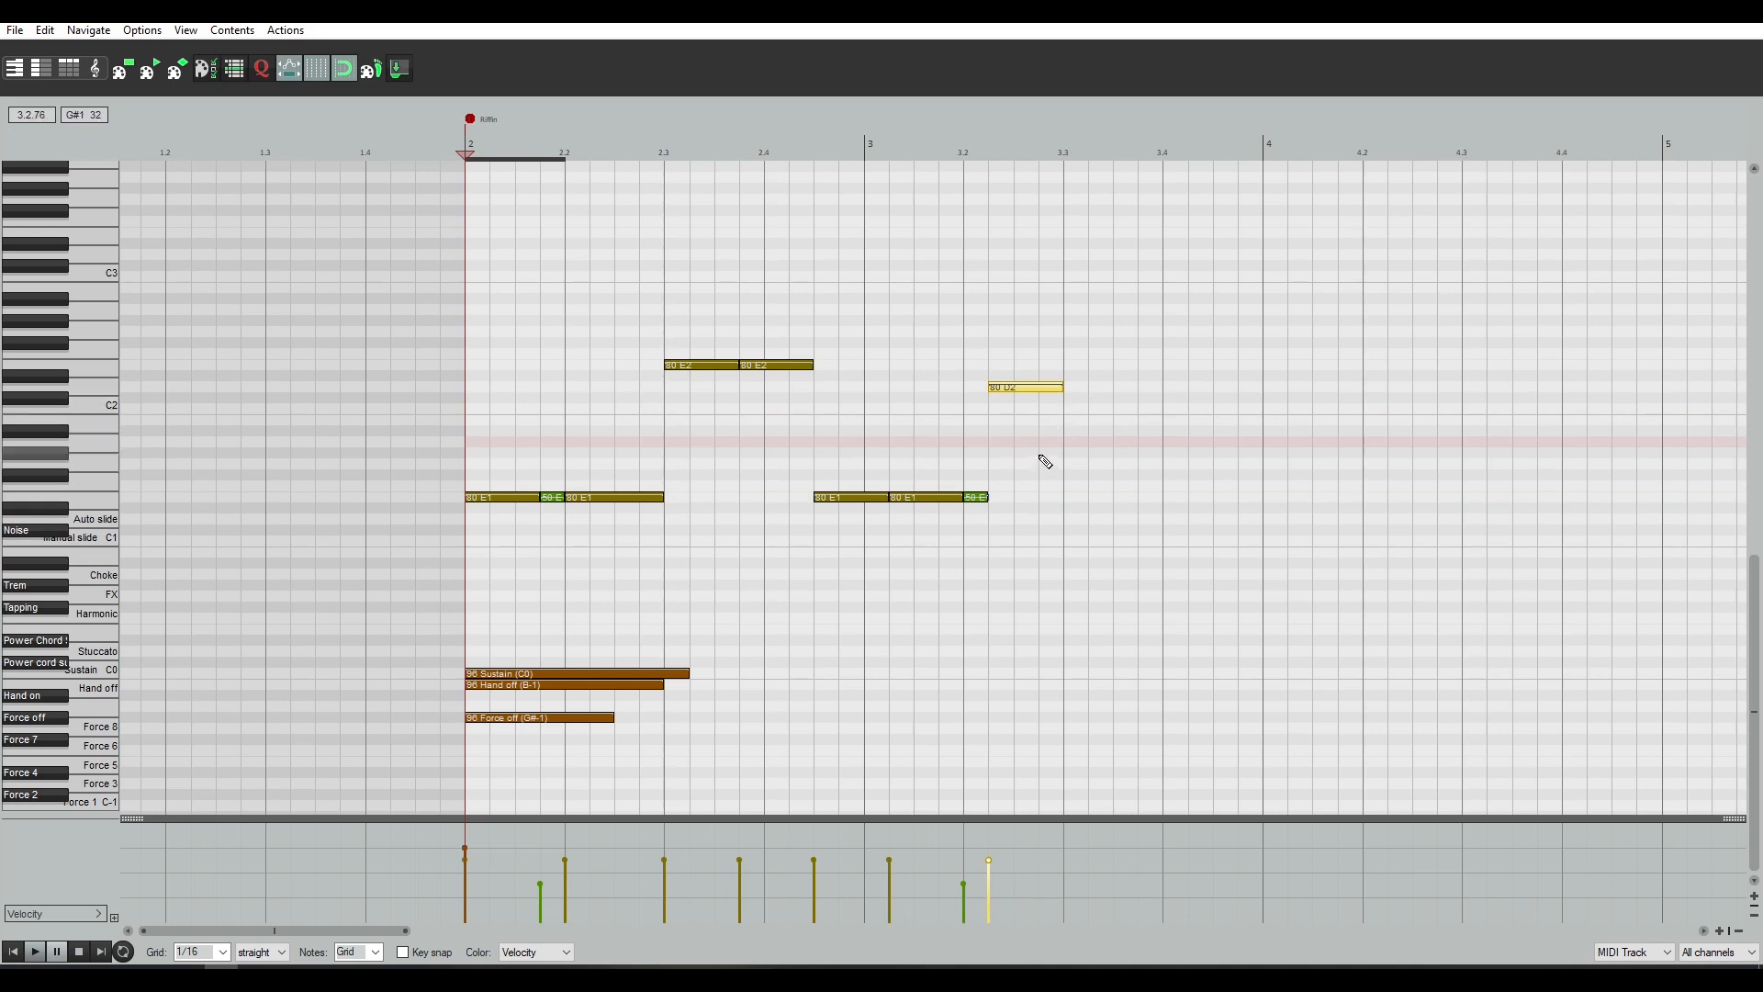
{"action": "left_click", "coordinate": [993, 445]}
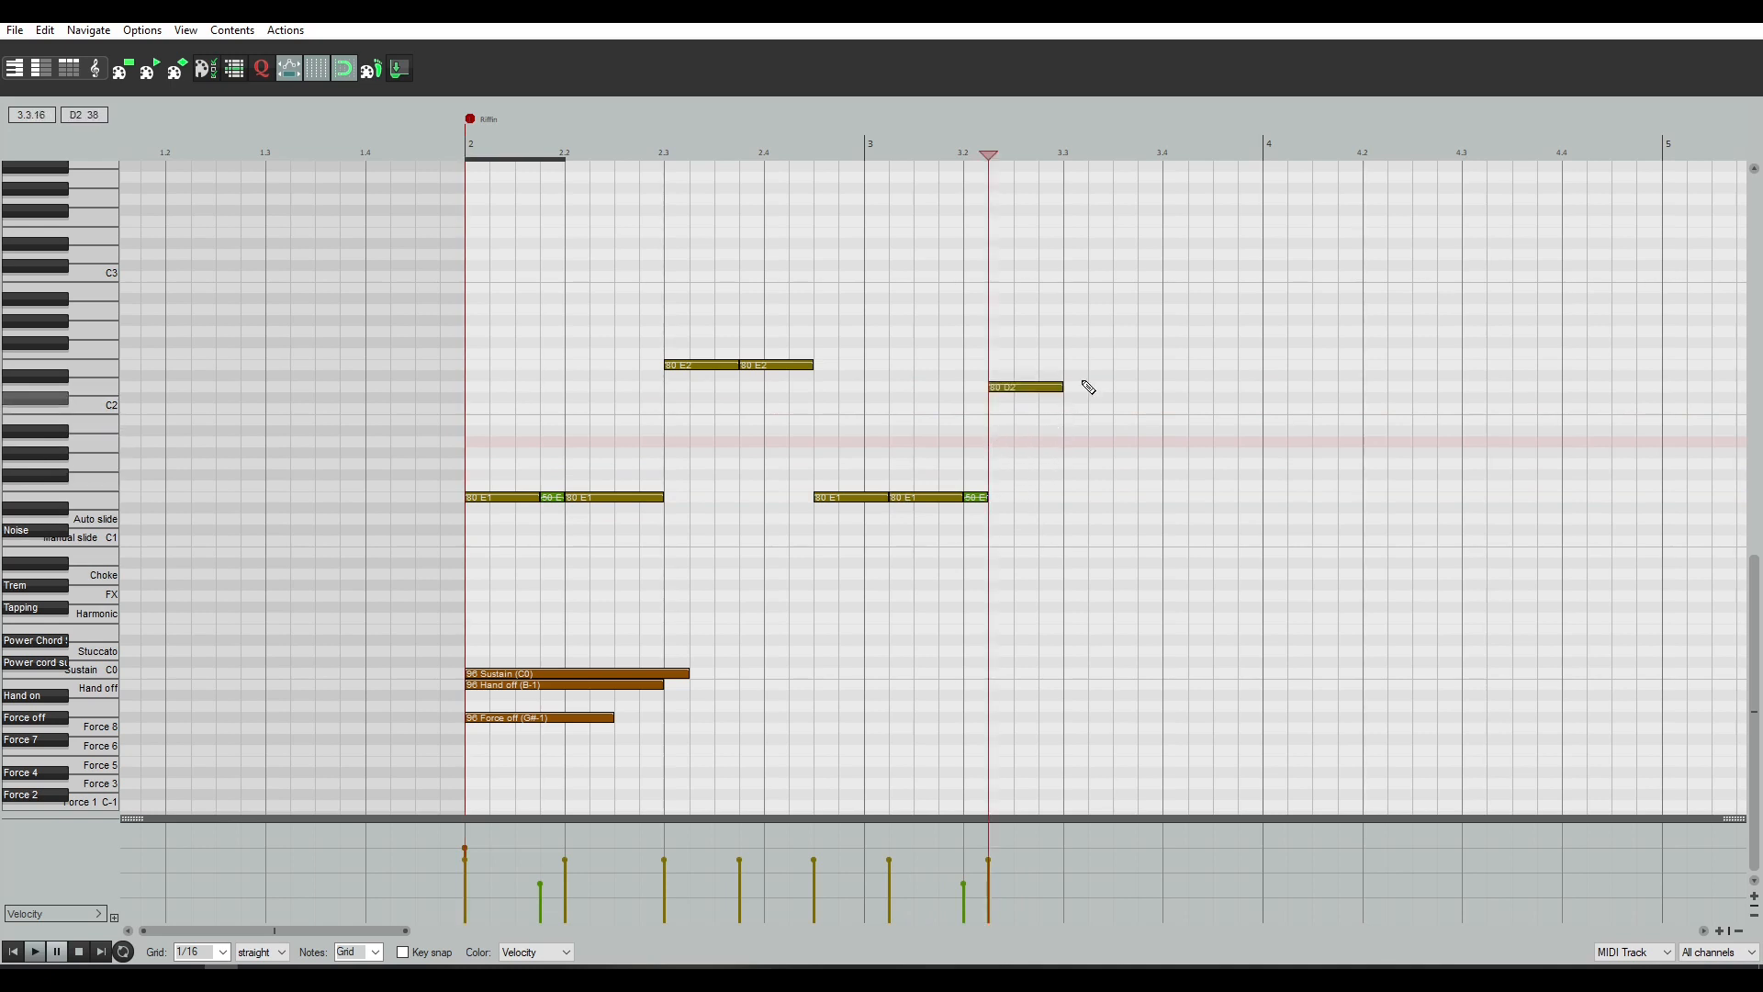
Duplicate the soft E1 and D2 note pair so that the copy starts on beat 3.3
{"action": "left_click_drag", "start_coordinate": [1086, 380], "coordinate": [972, 535]}
{"action": "key", "text": "ctrl+d"}
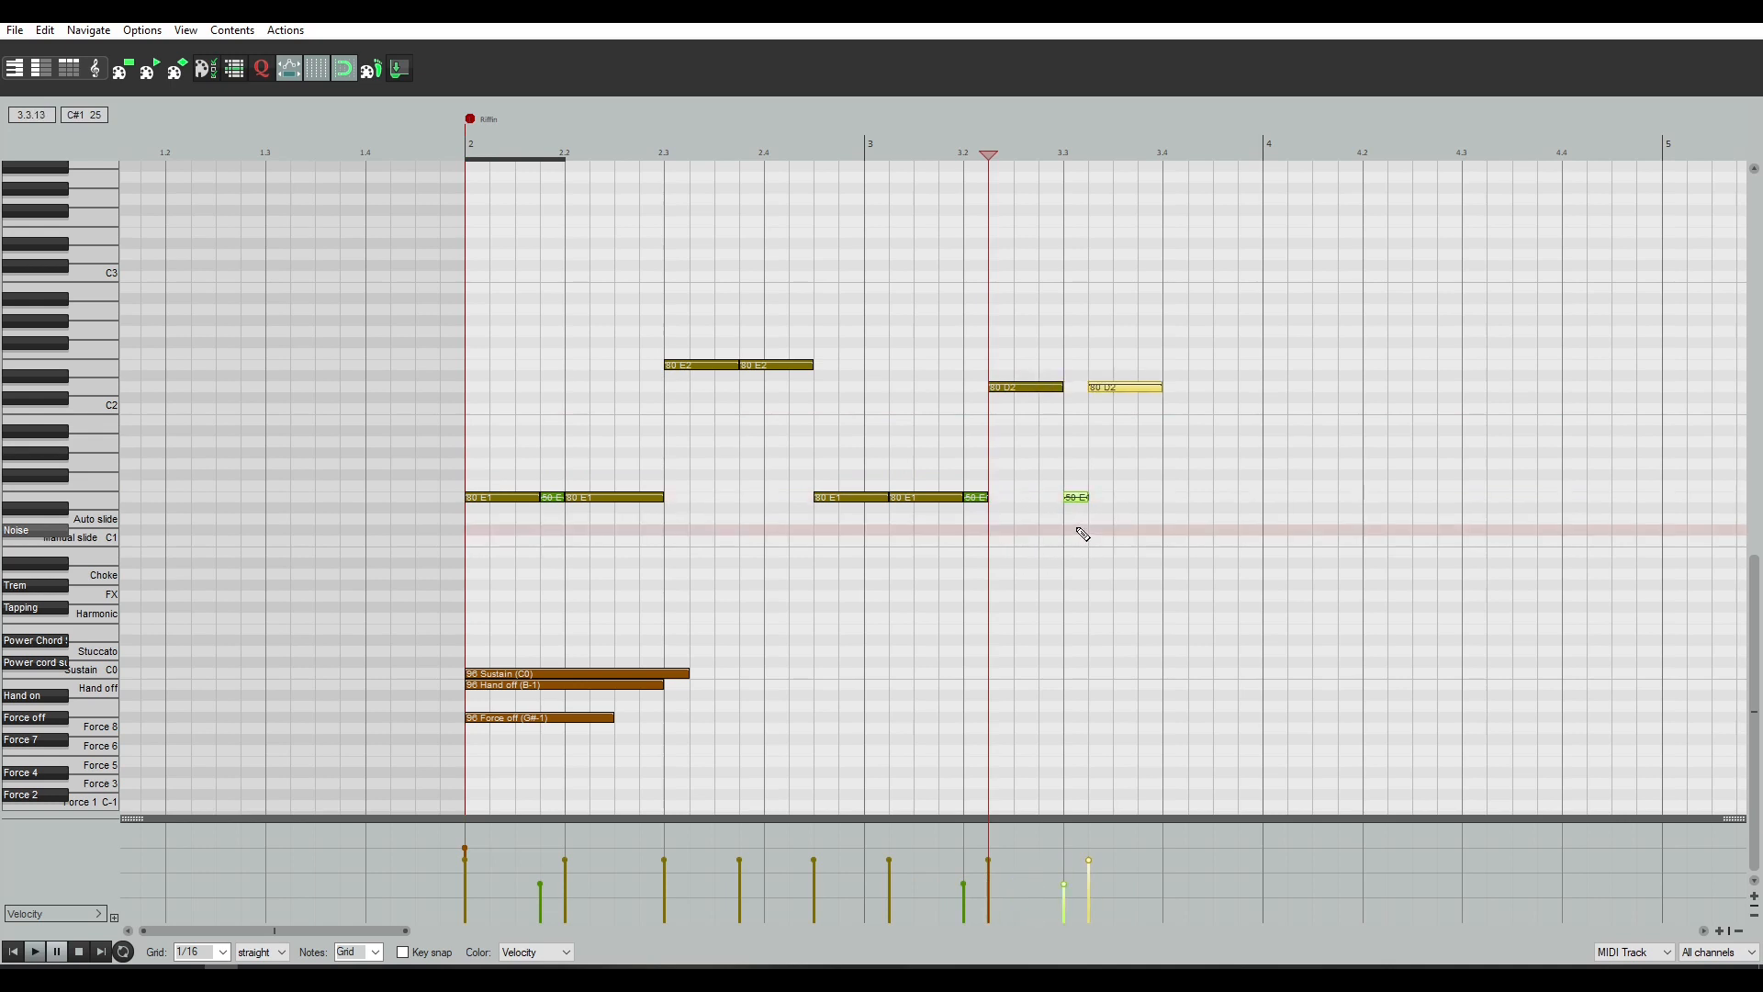
{"action": "key", "text": "Home"}
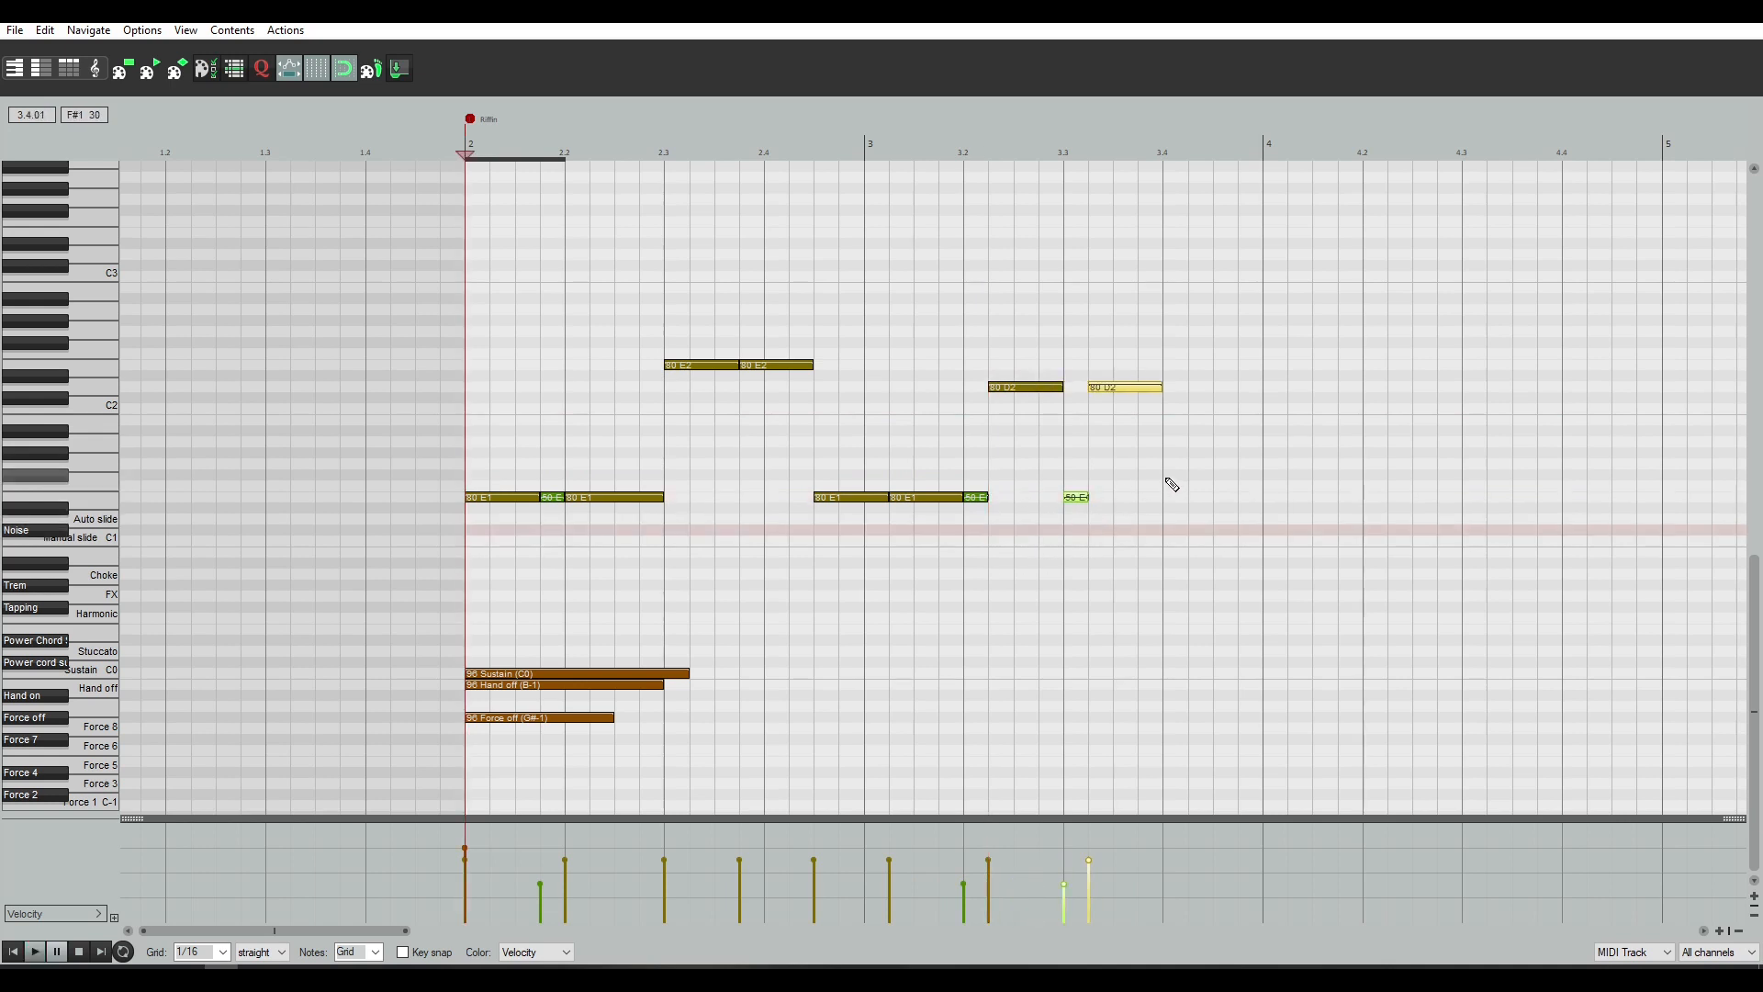
{"action": "left_click", "coordinate": [1164, 482]}
{"action": "scroll", "coordinate": [1164, 482], "scroll_direction": "up", "scroll_amount": 2}
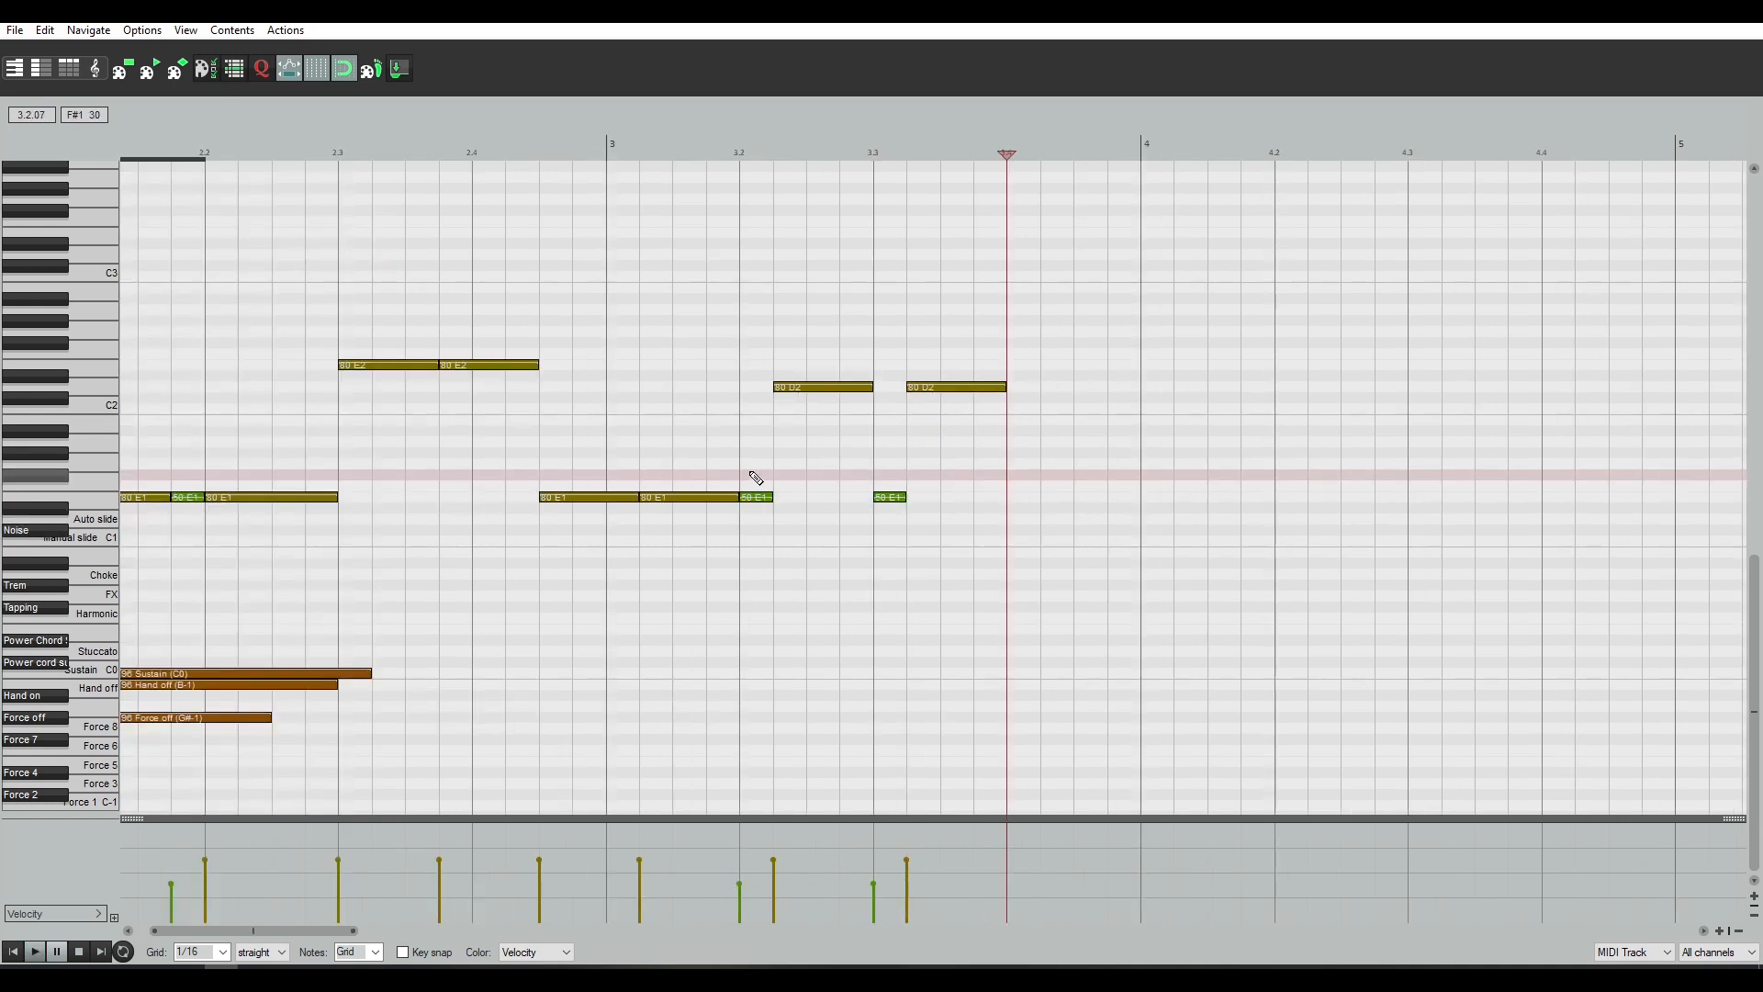
Add an eighth-length E1 note on beat 3.4, followed by two softer sixteenth E1 notes that fill up to bar 4
{"action": "left_click_drag", "start_coordinate": [691, 500], "coordinate": [1054, 523]}
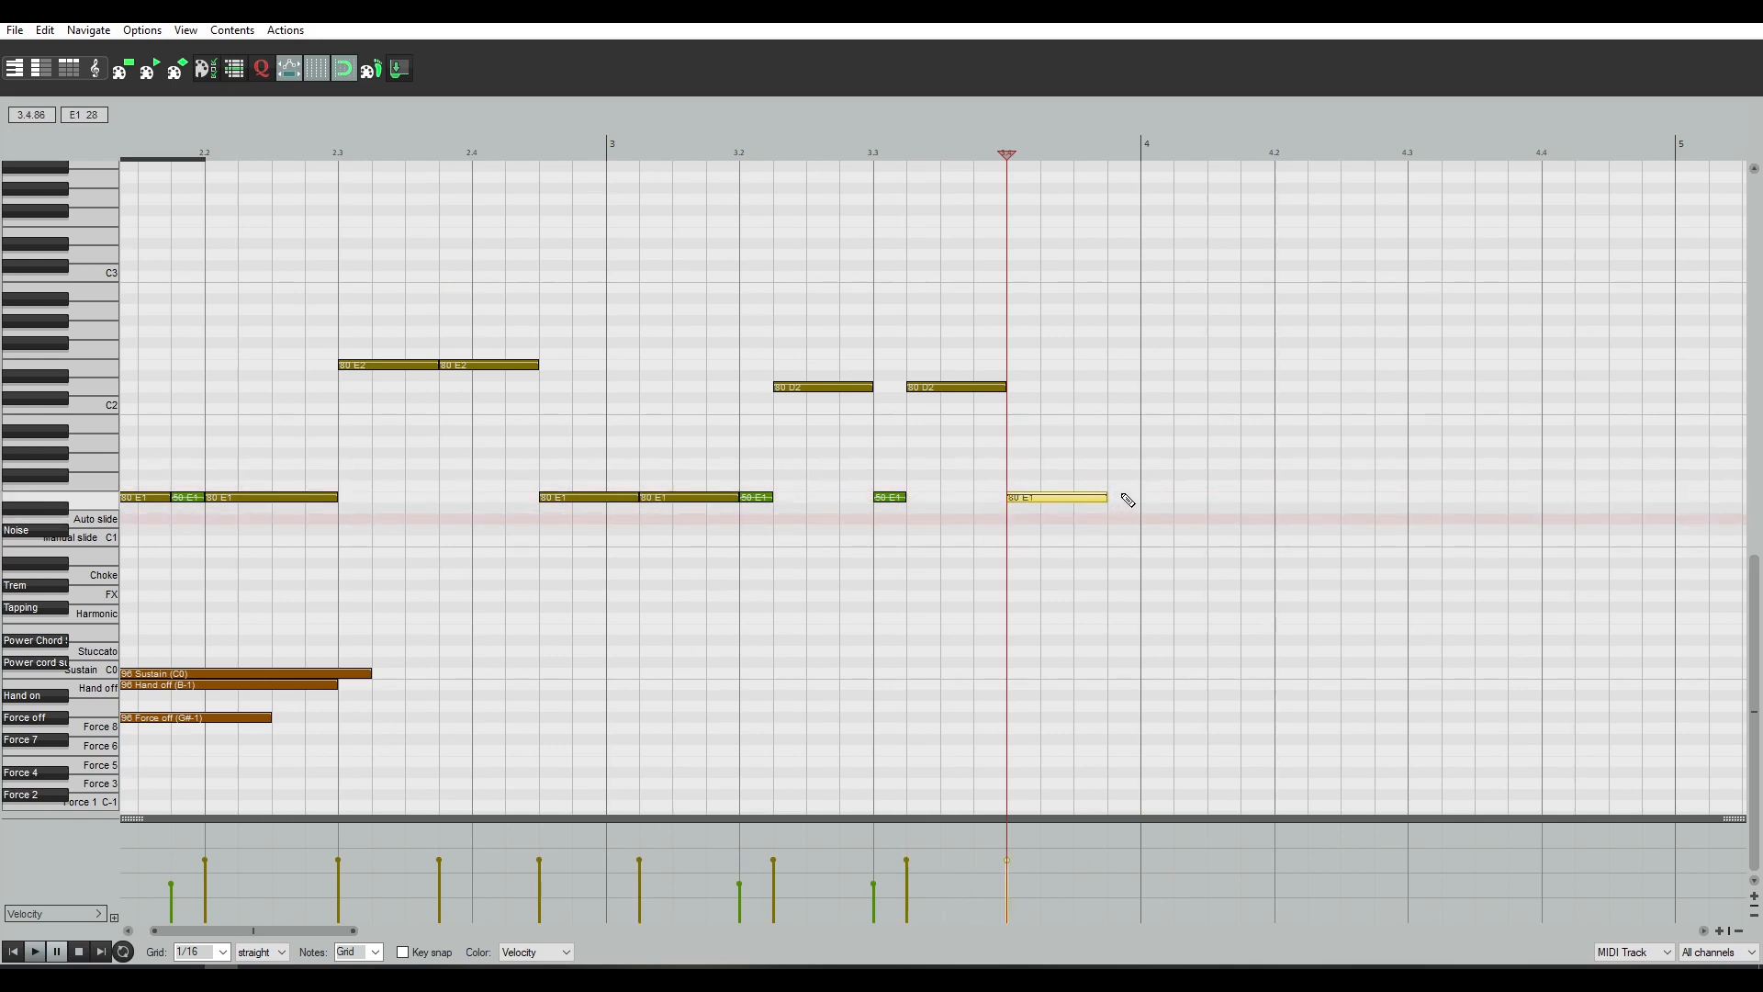
{"action": "left_click_drag", "start_coordinate": [1105, 496], "coordinate": [1073, 497]}
{"action": "left_click", "coordinate": [1084, 501]}
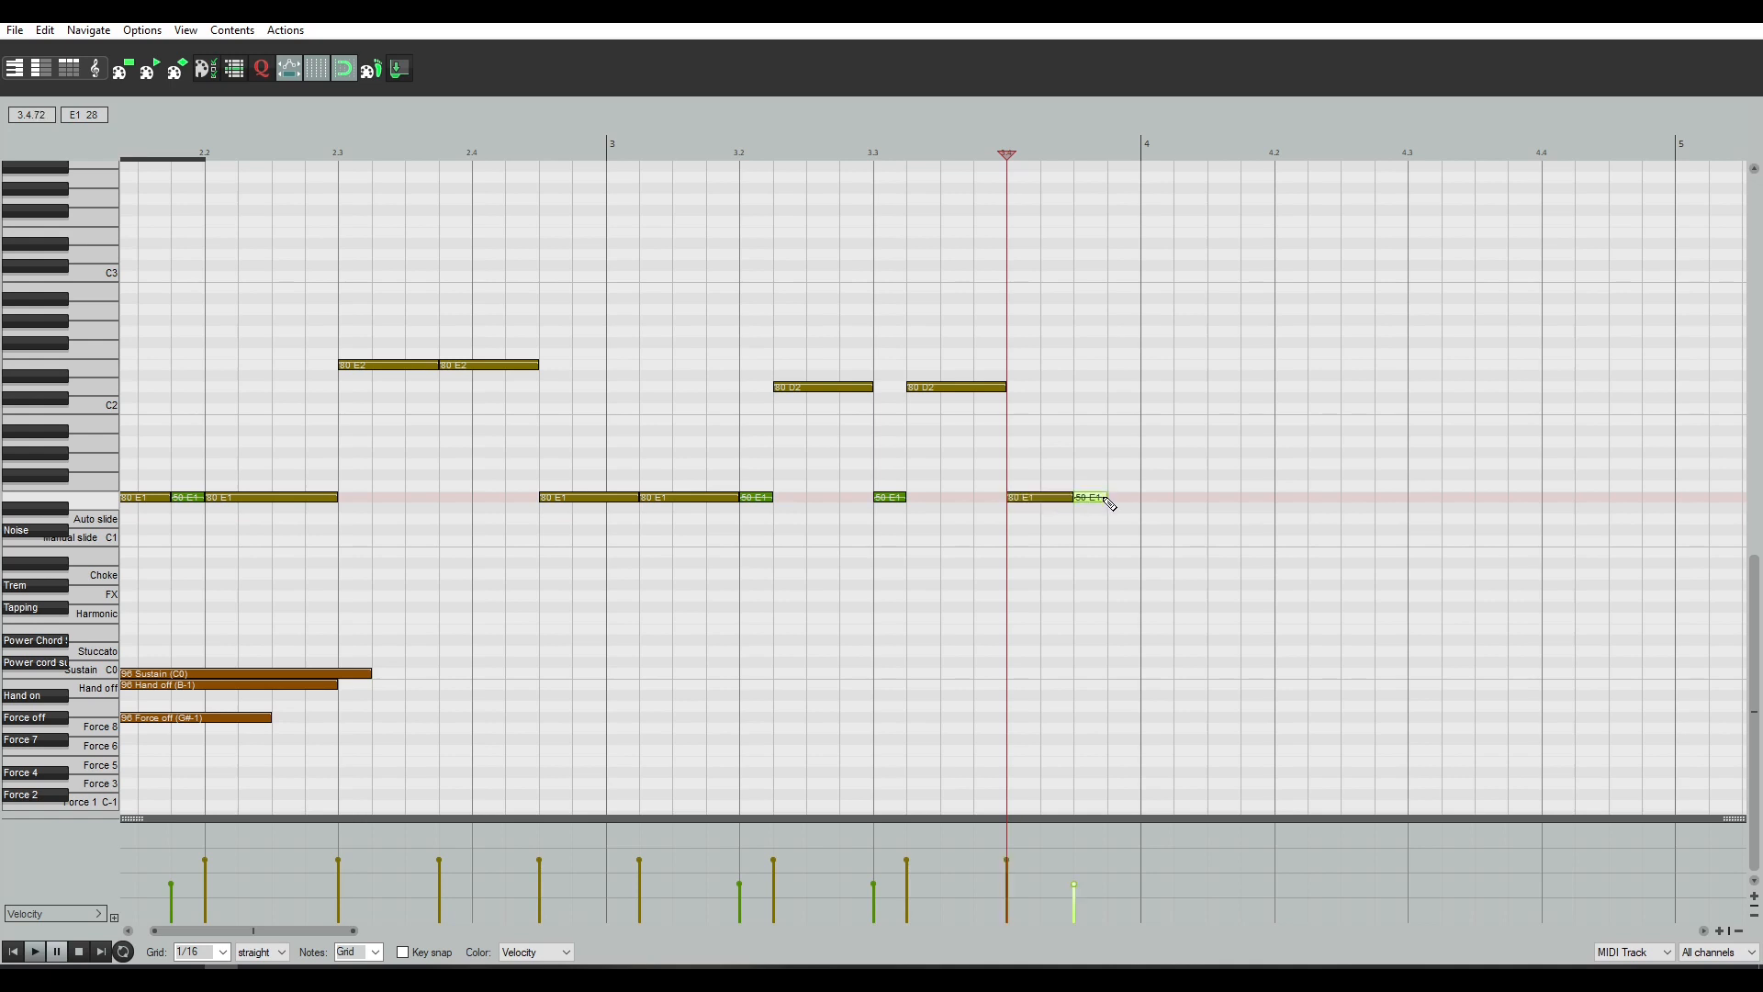
{"action": "left_click", "coordinate": [1122, 500]}
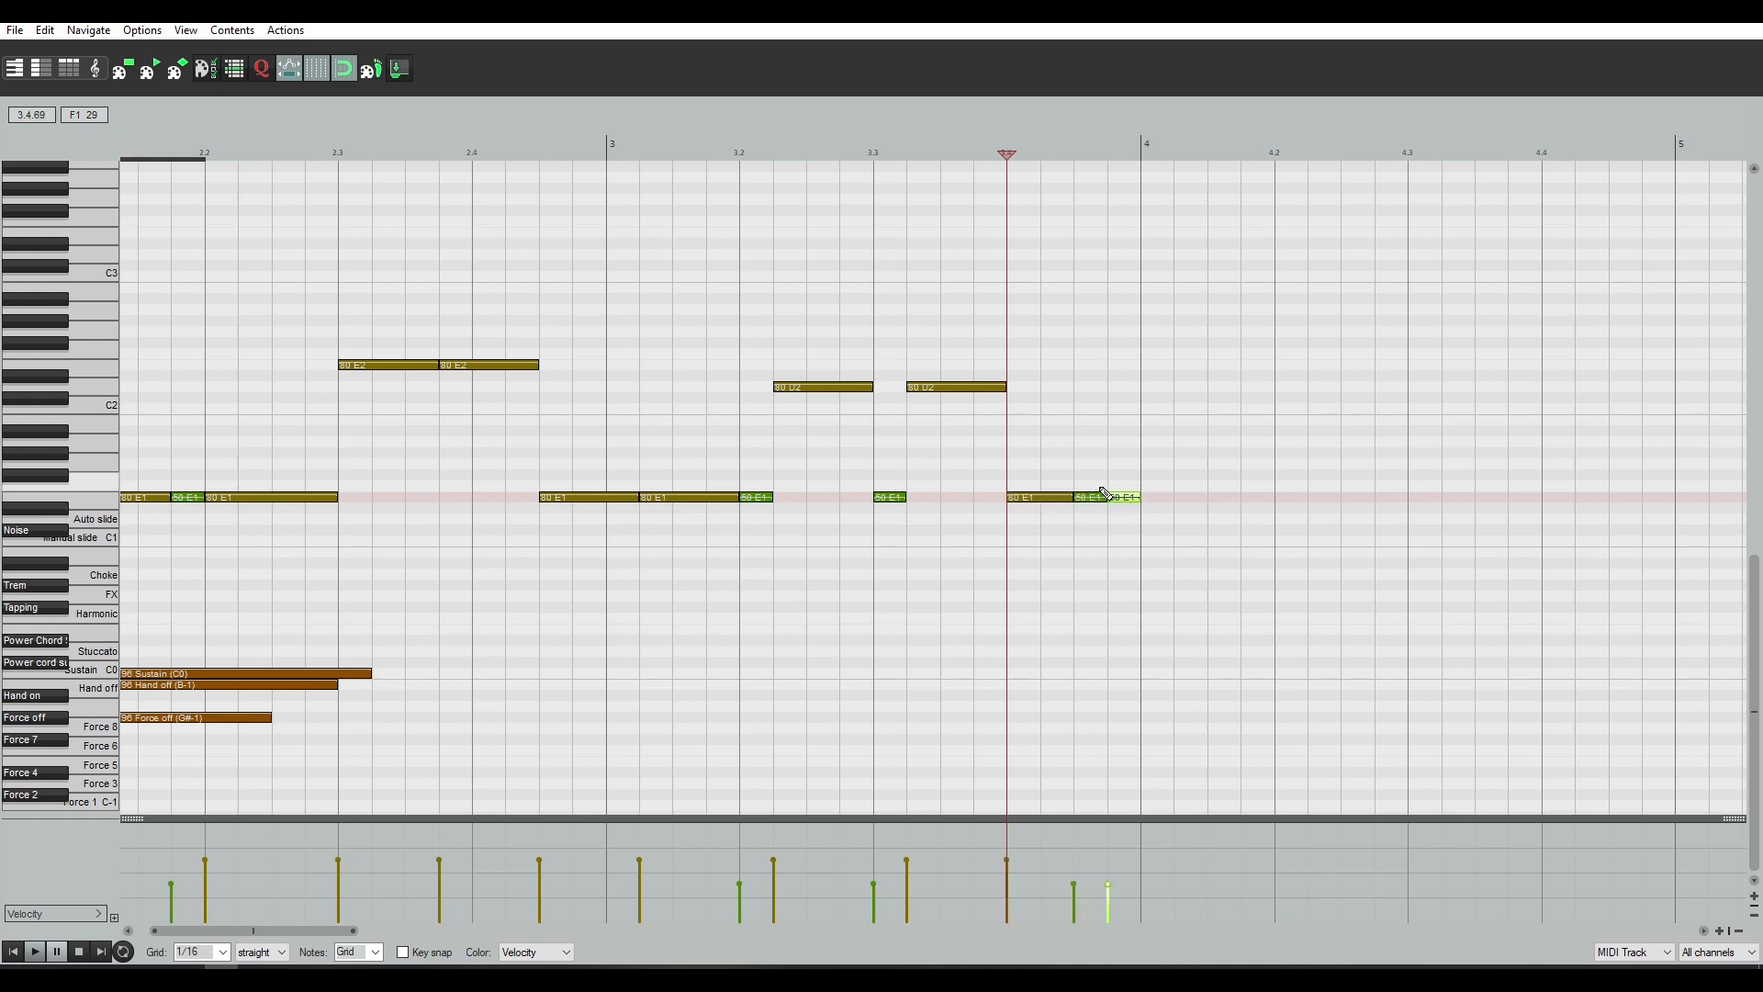
Copy the E1 note on beat 3.4 to the start of bar 4 and lengthen the copy to three sixteenths
{"action": "left_click", "coordinate": [1038, 496]}
{"action": "left_click", "coordinate": [1159, 497]}
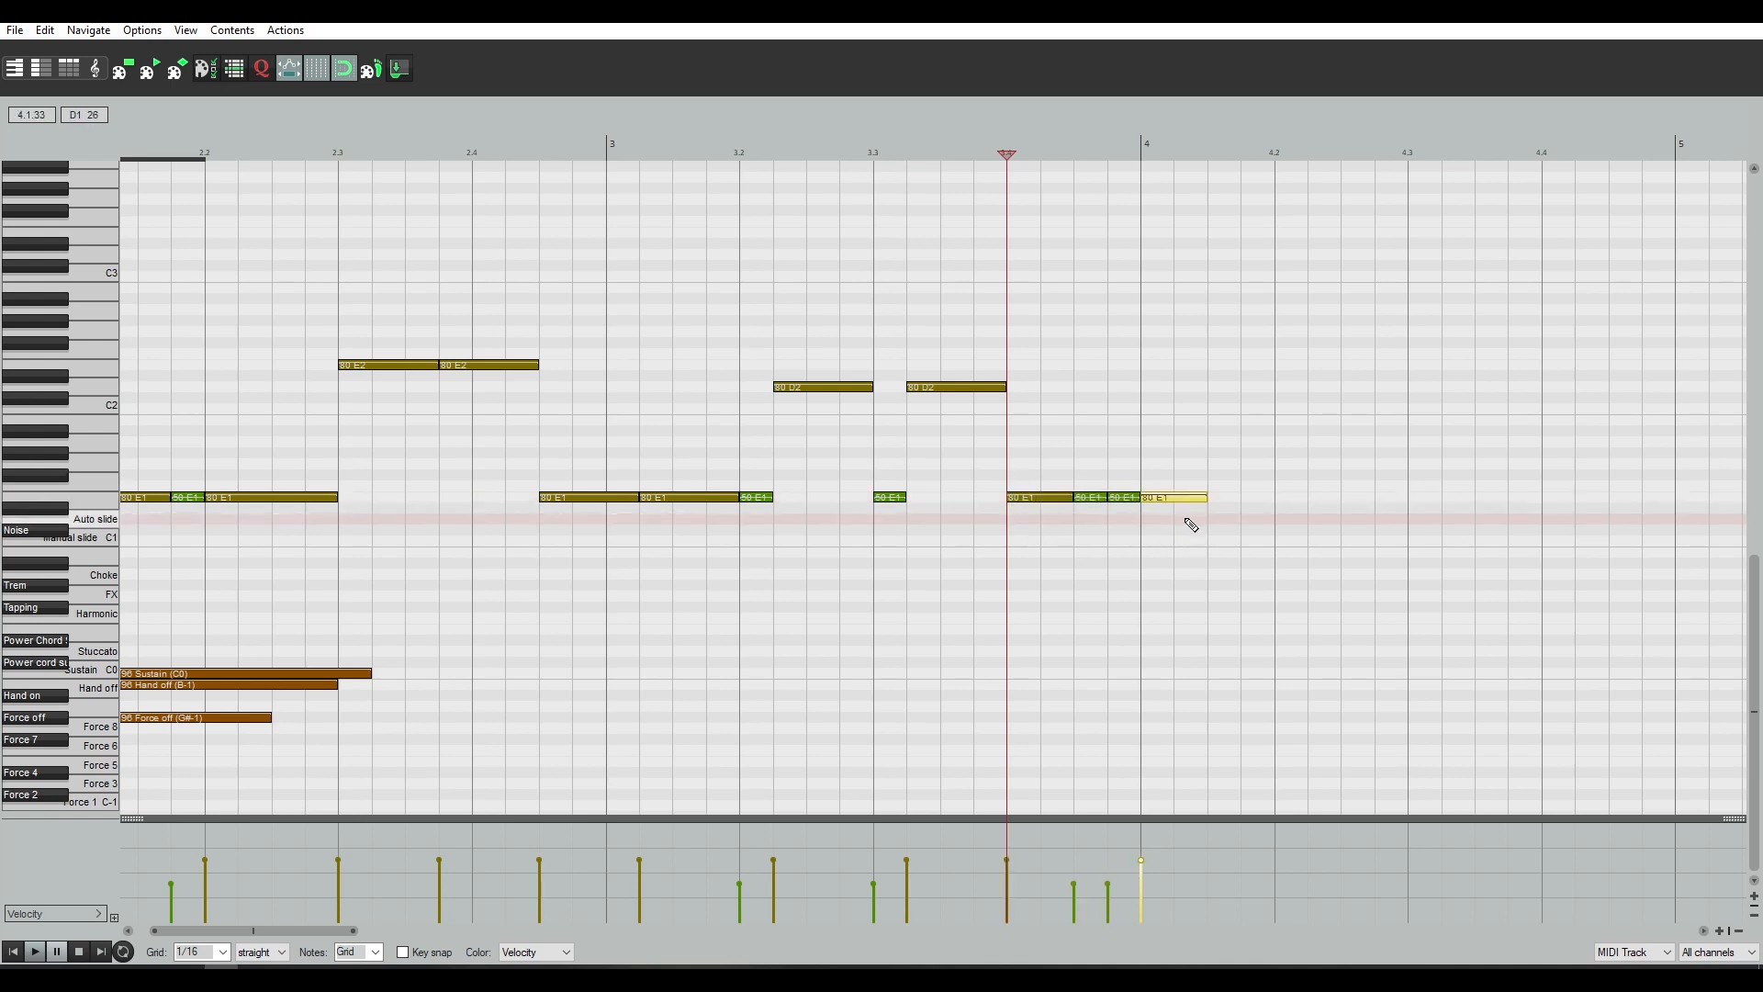
{"action": "left_click", "coordinate": [1211, 478]}
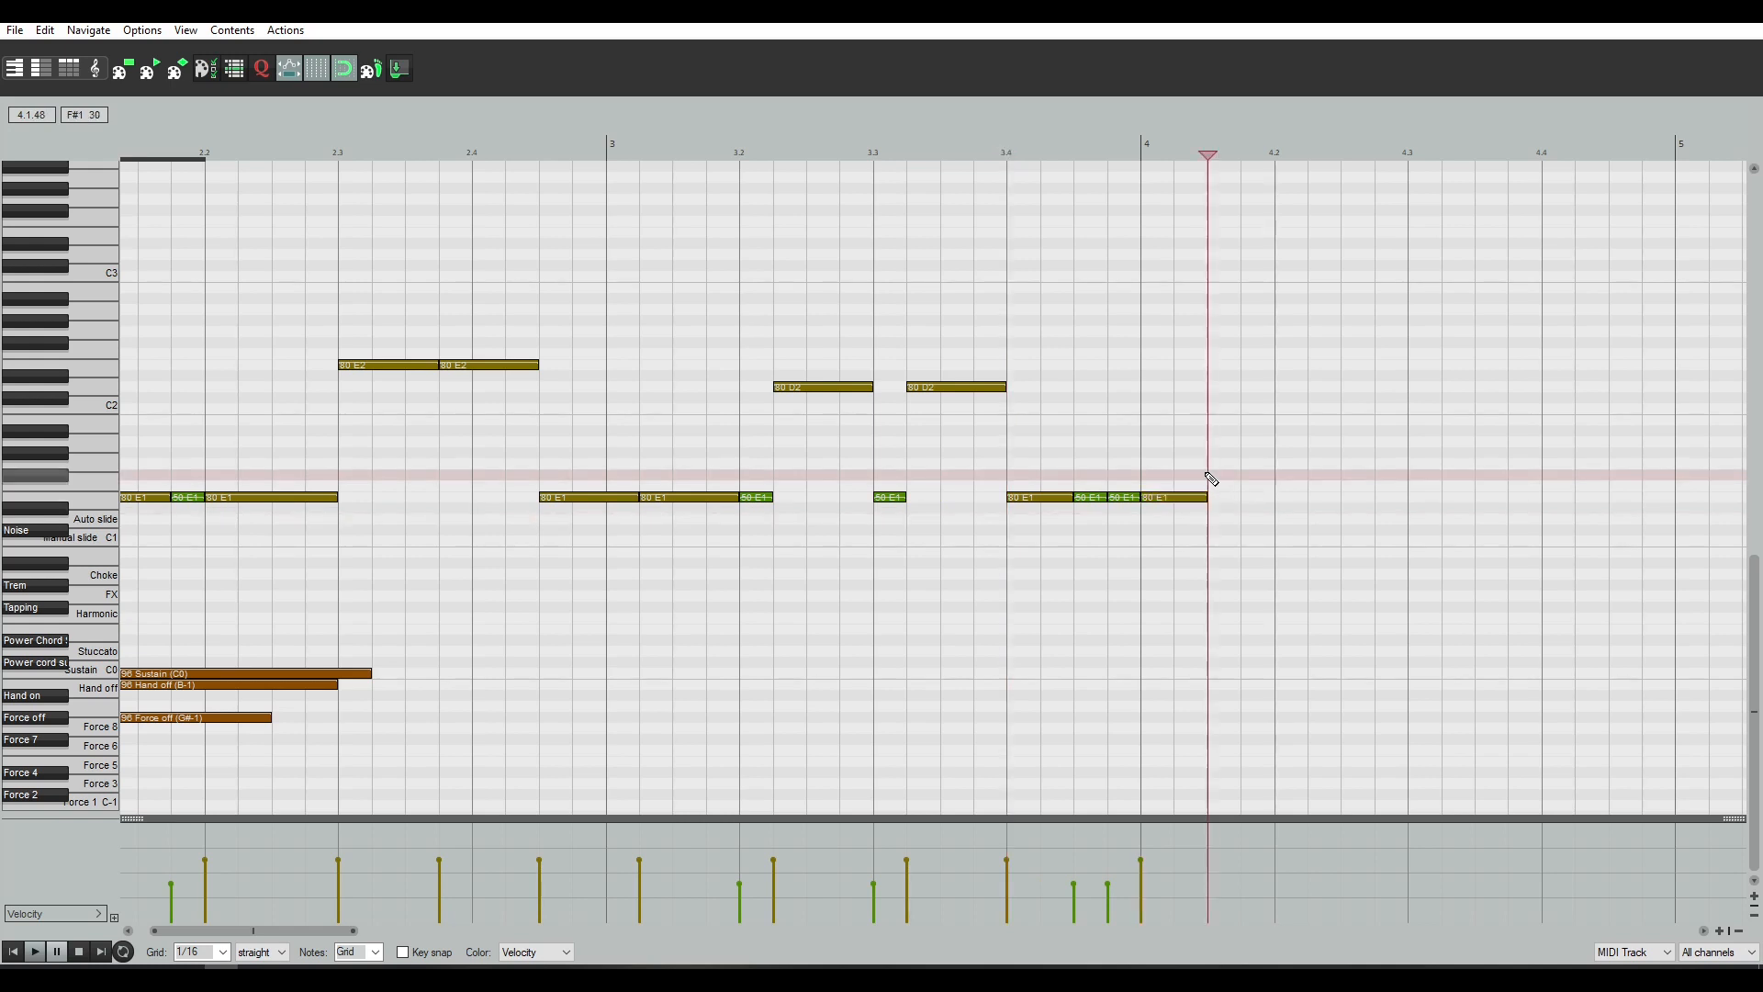
{"action": "scroll", "coordinate": [1215, 480], "scroll_direction": "up", "scroll_amount": 2}
{"action": "left_click_drag", "start_coordinate": [1021, 496], "coordinate": [1064, 497]}
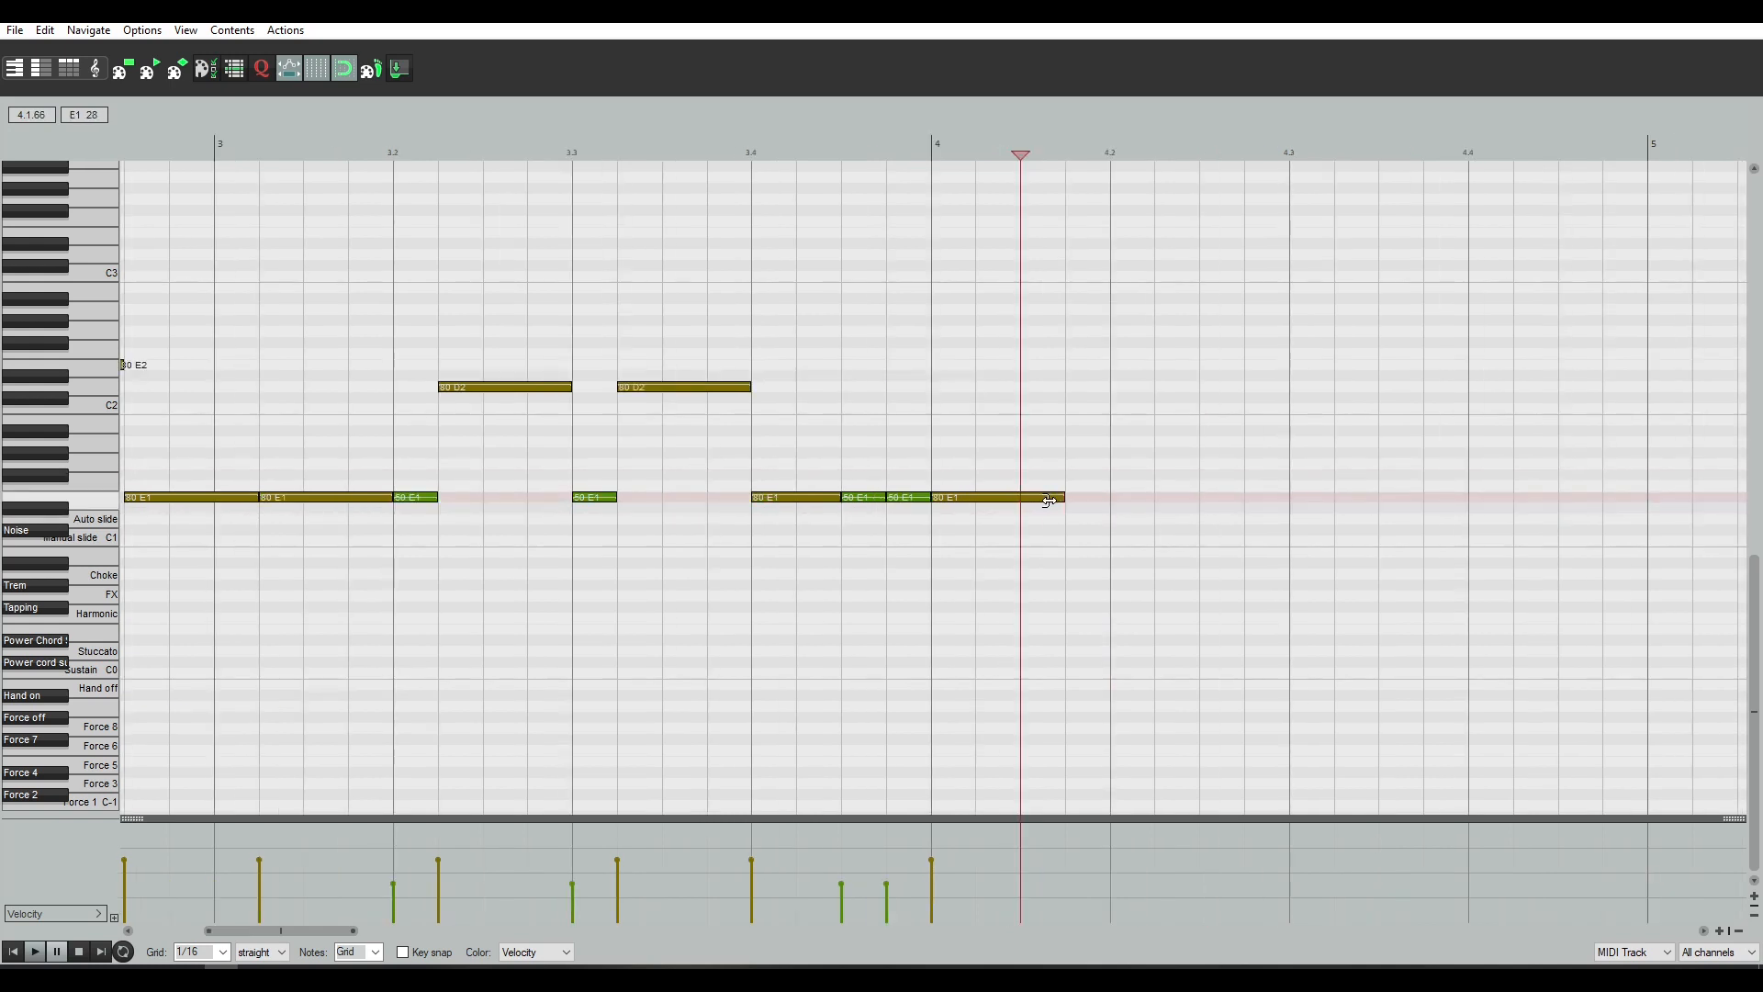
Duplicate the three-sixteenth E1 note at the start of bar 4 directly after itself
{"action": "left_click", "coordinate": [1070, 482]}
{"action": "left_click", "coordinate": [1019, 497]}
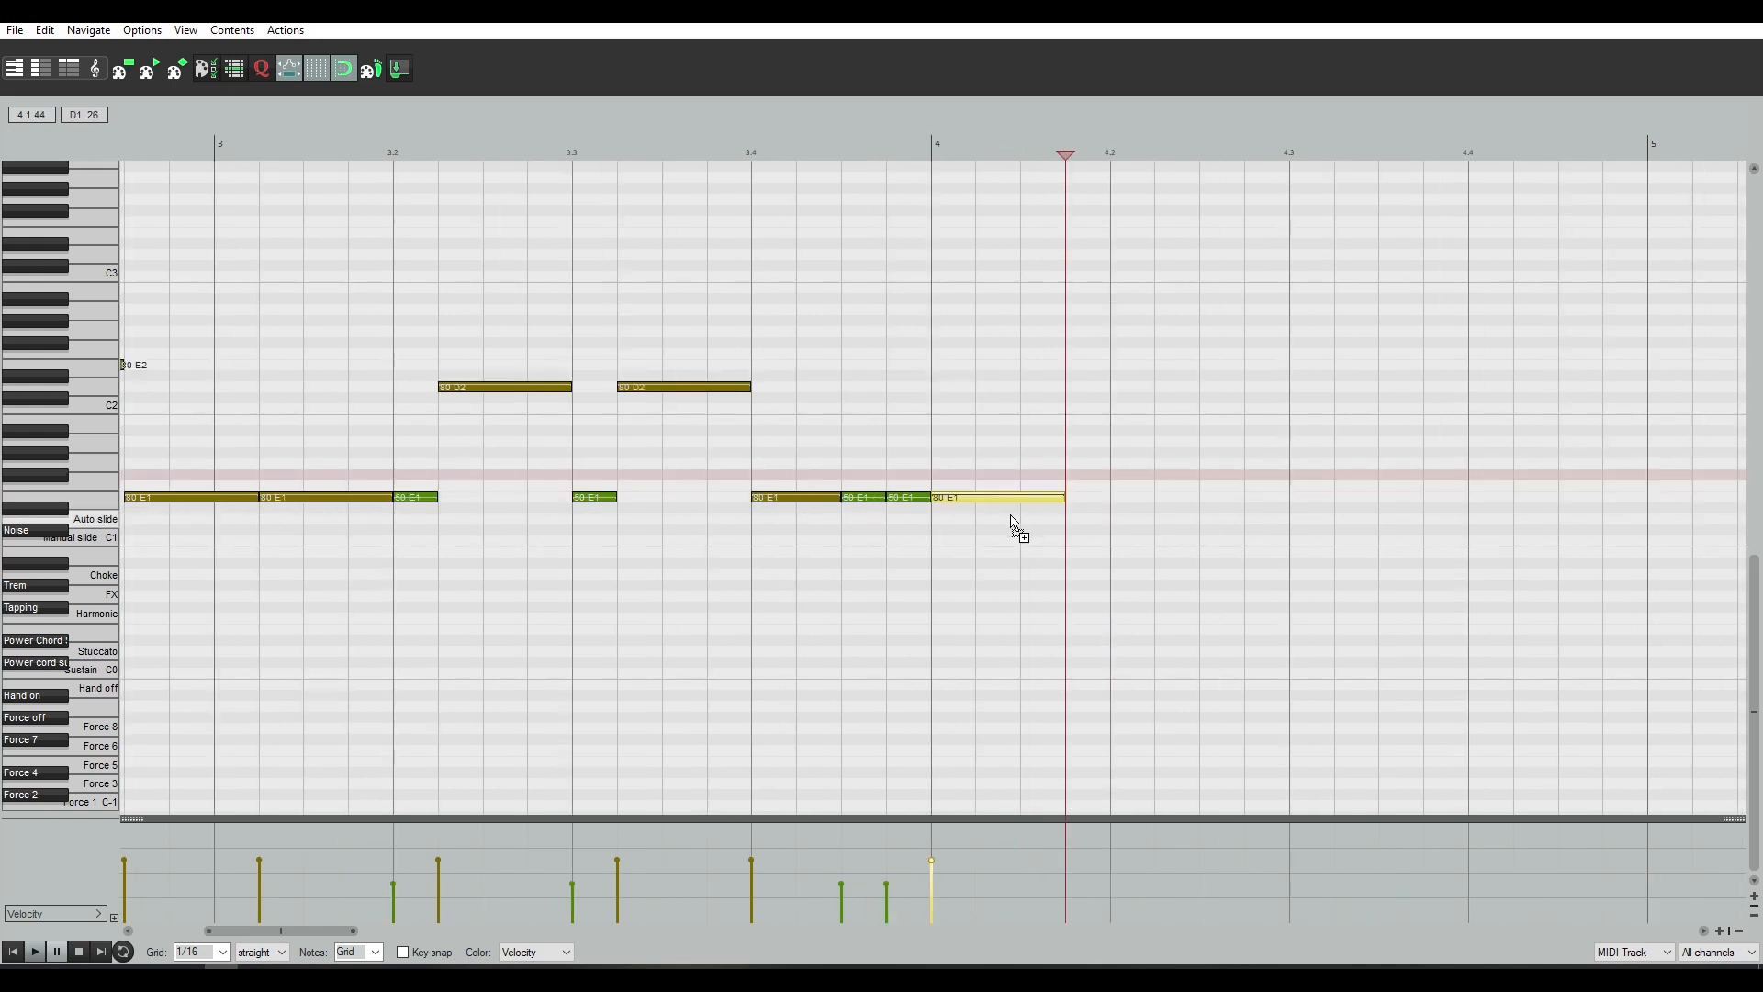
{"action": "left_click_drag", "start_coordinate": [1086, 499], "coordinate": [1118, 499]}
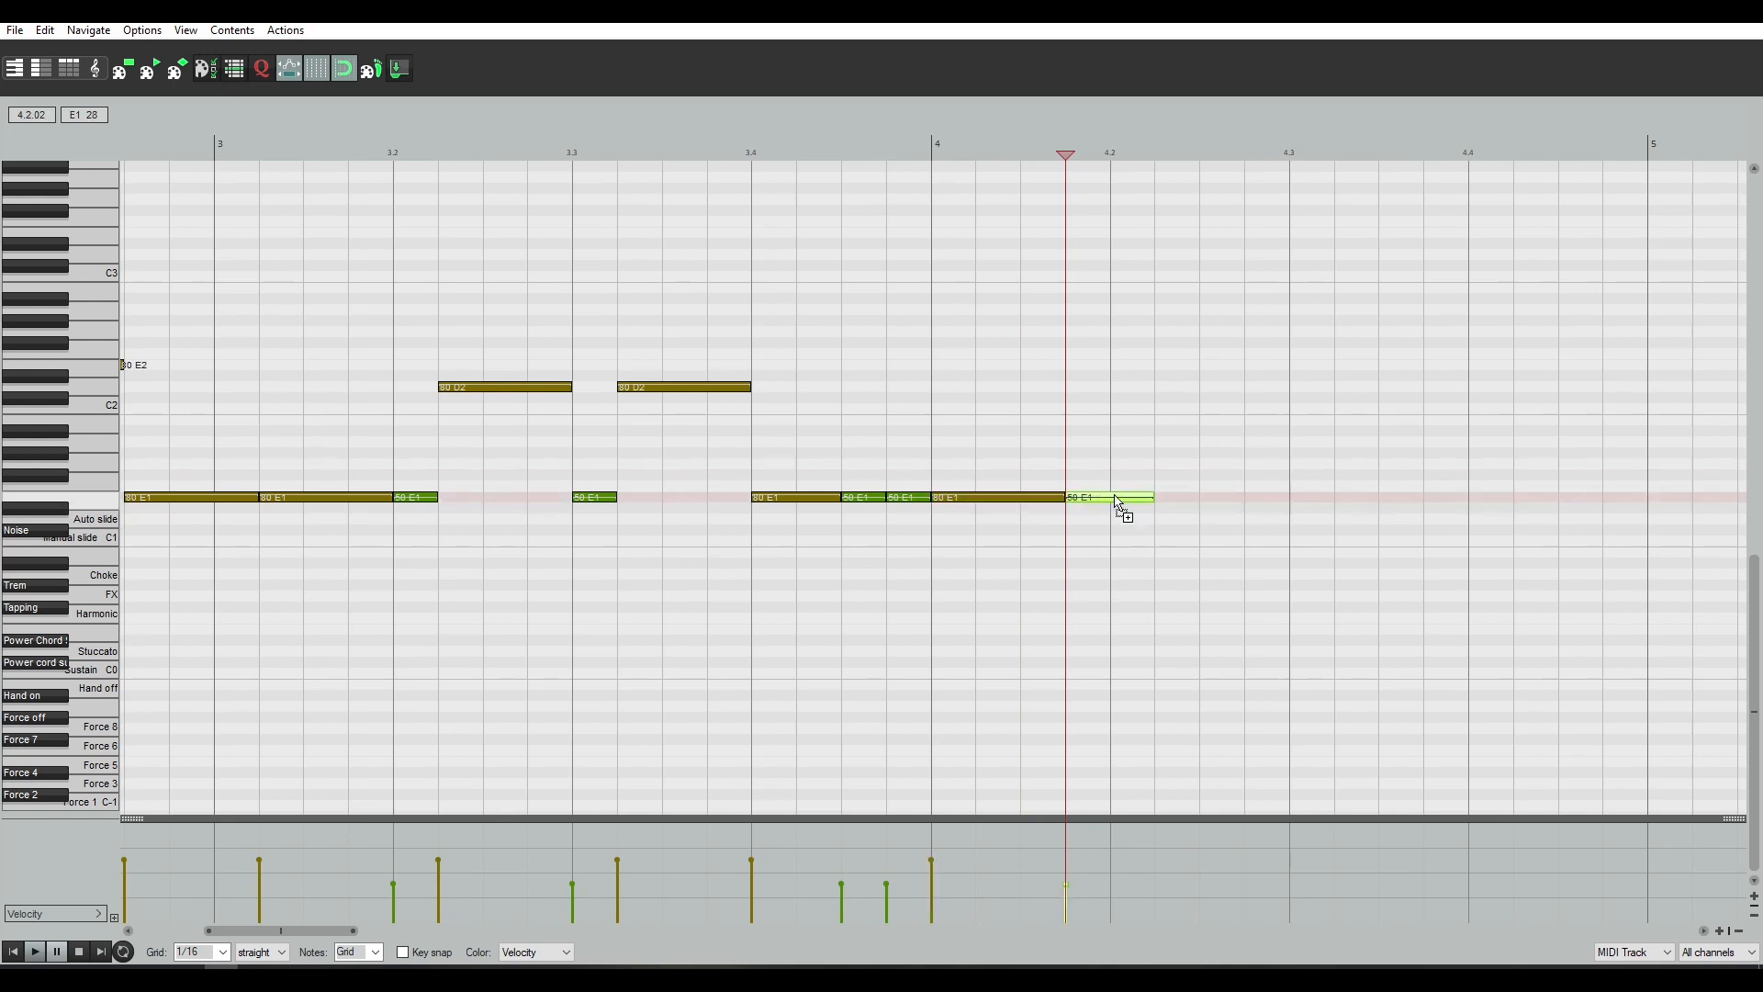
{"action": "key", "text": "ctrl+z"}
{"action": "key", "text": "ctrl+c"}
{"action": "key", "text": "ctrl+v"}
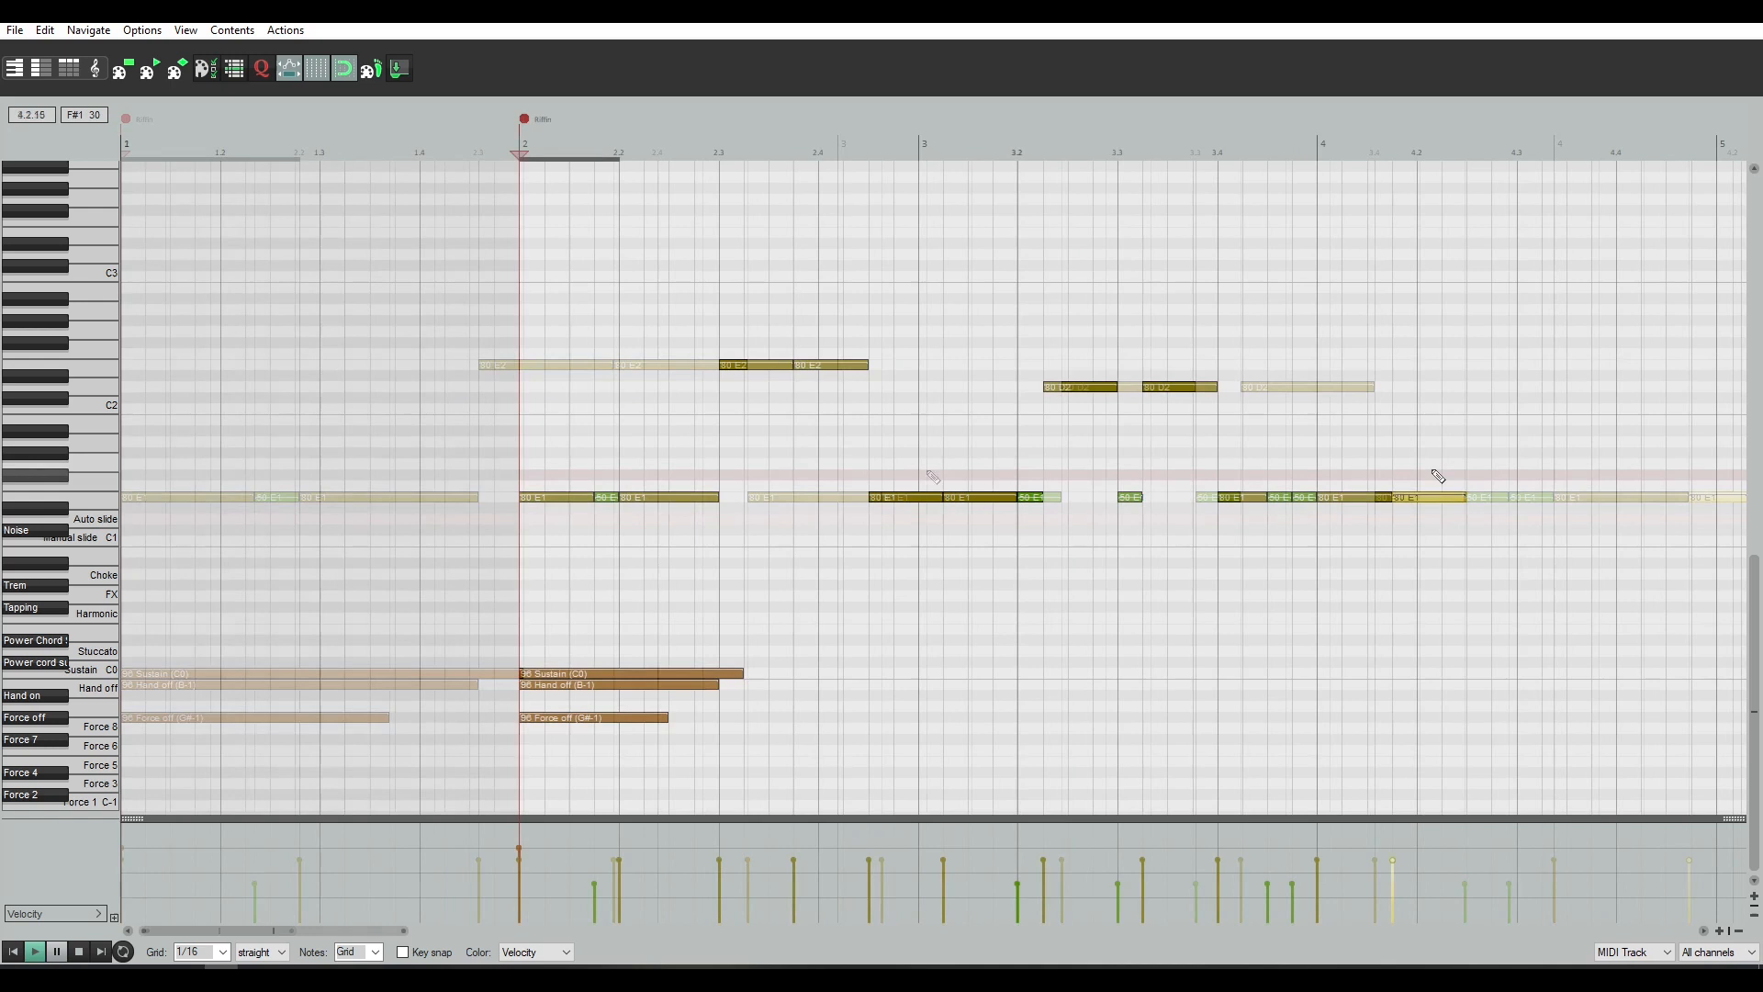
Add an eighth-length E1 note ending at beat 4.3, followed by quarter-length E2 notes on beats 4.3 and 4.4
{"action": "left_click", "coordinate": [1443, 475]}
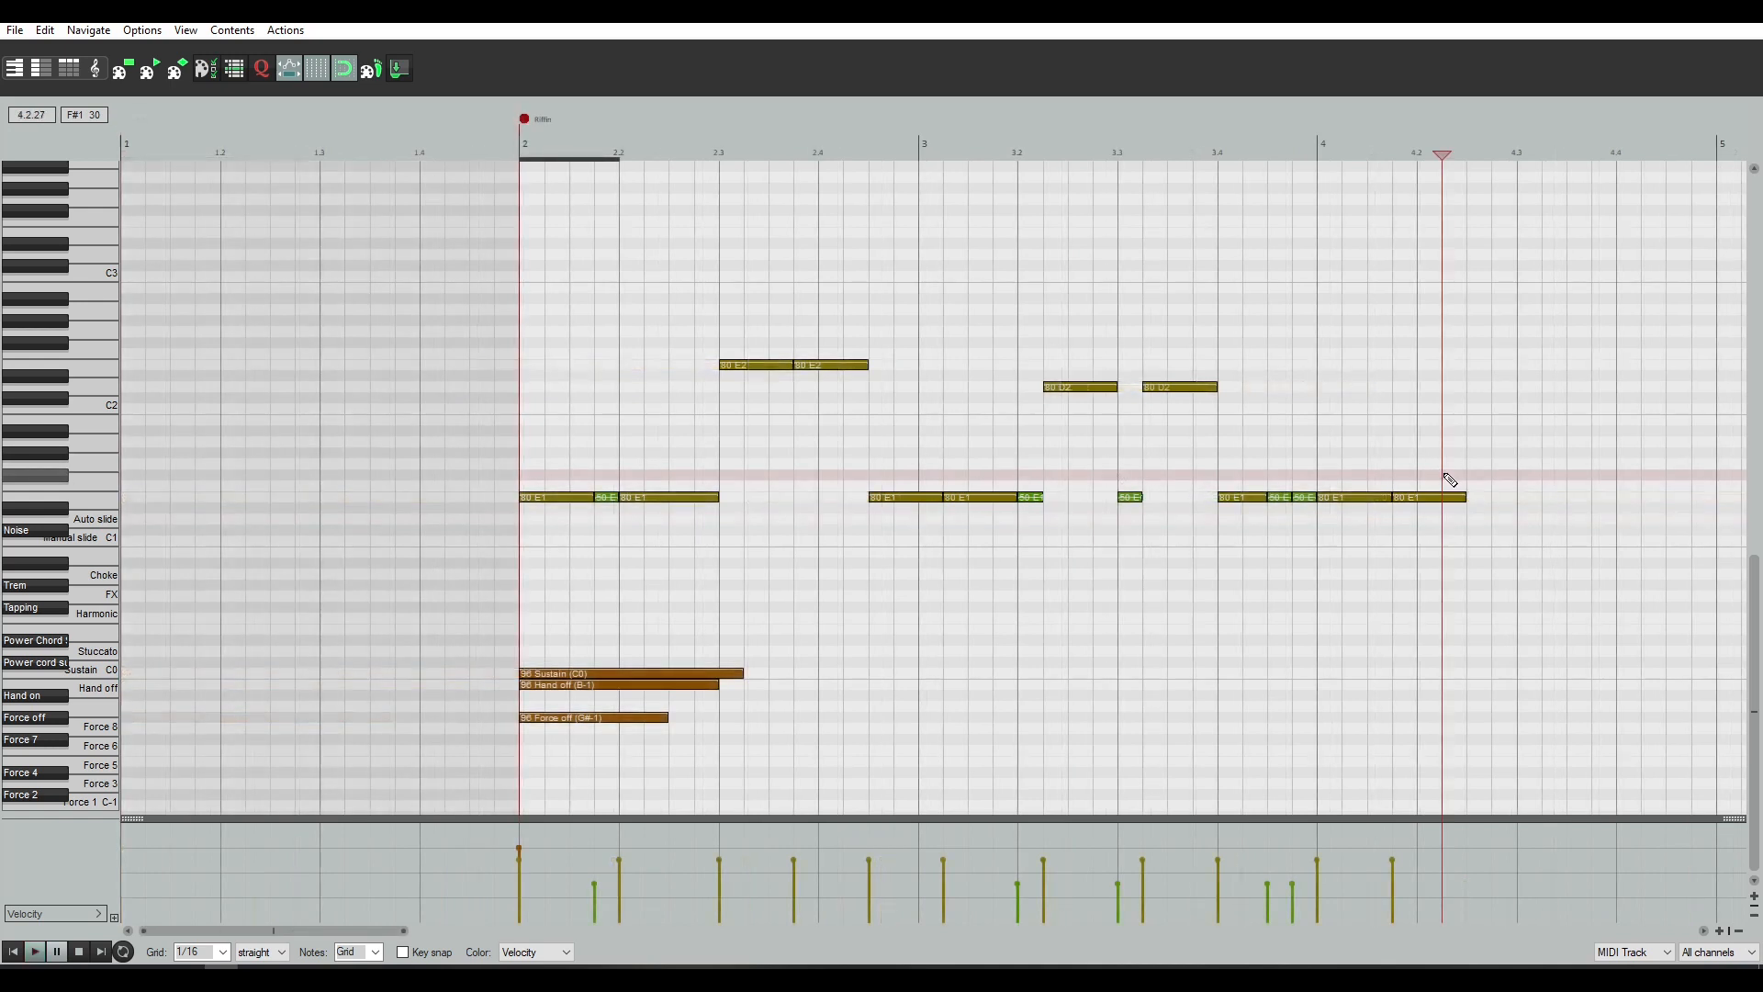
{"action": "scroll", "coordinate": [1449, 479], "scroll_direction": "up", "scroll_amount": 2}
{"action": "left_click", "coordinate": [1140, 470]}
{"action": "left_click", "coordinate": [1122, 498]}
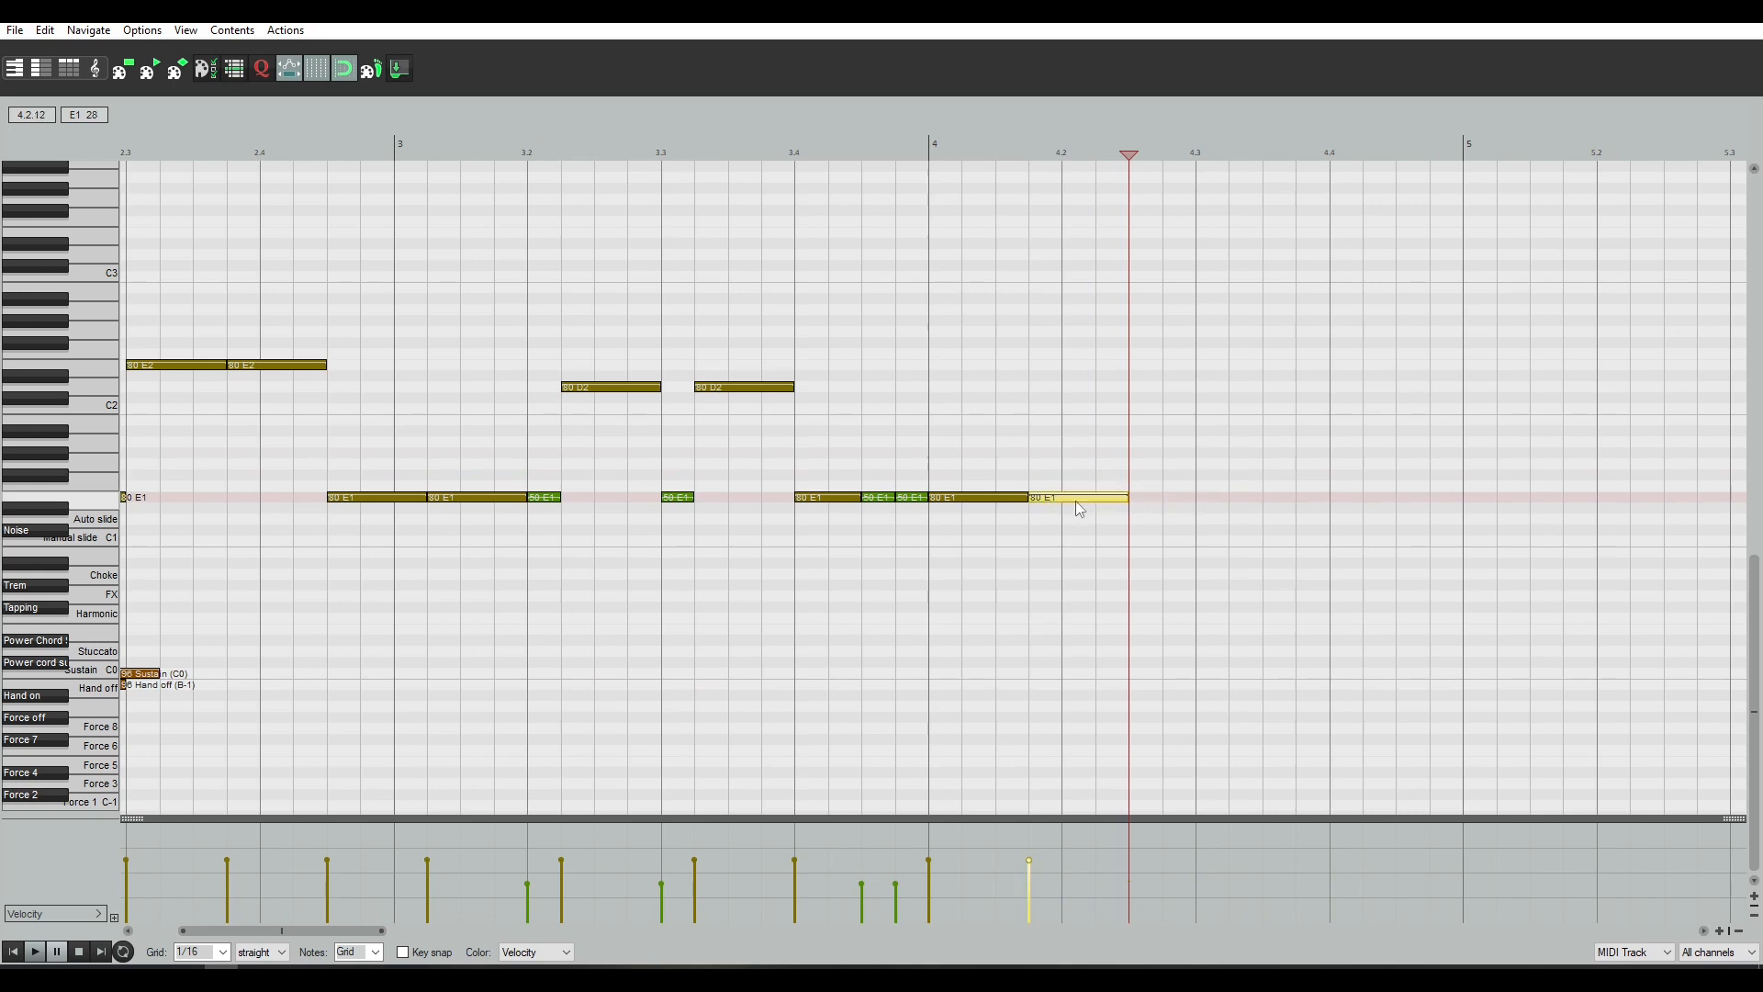
{"action": "left_click", "coordinate": [1185, 509]}
{"action": "left_click_drag", "start_coordinate": [1175, 510], "coordinate": [1190, 498]}
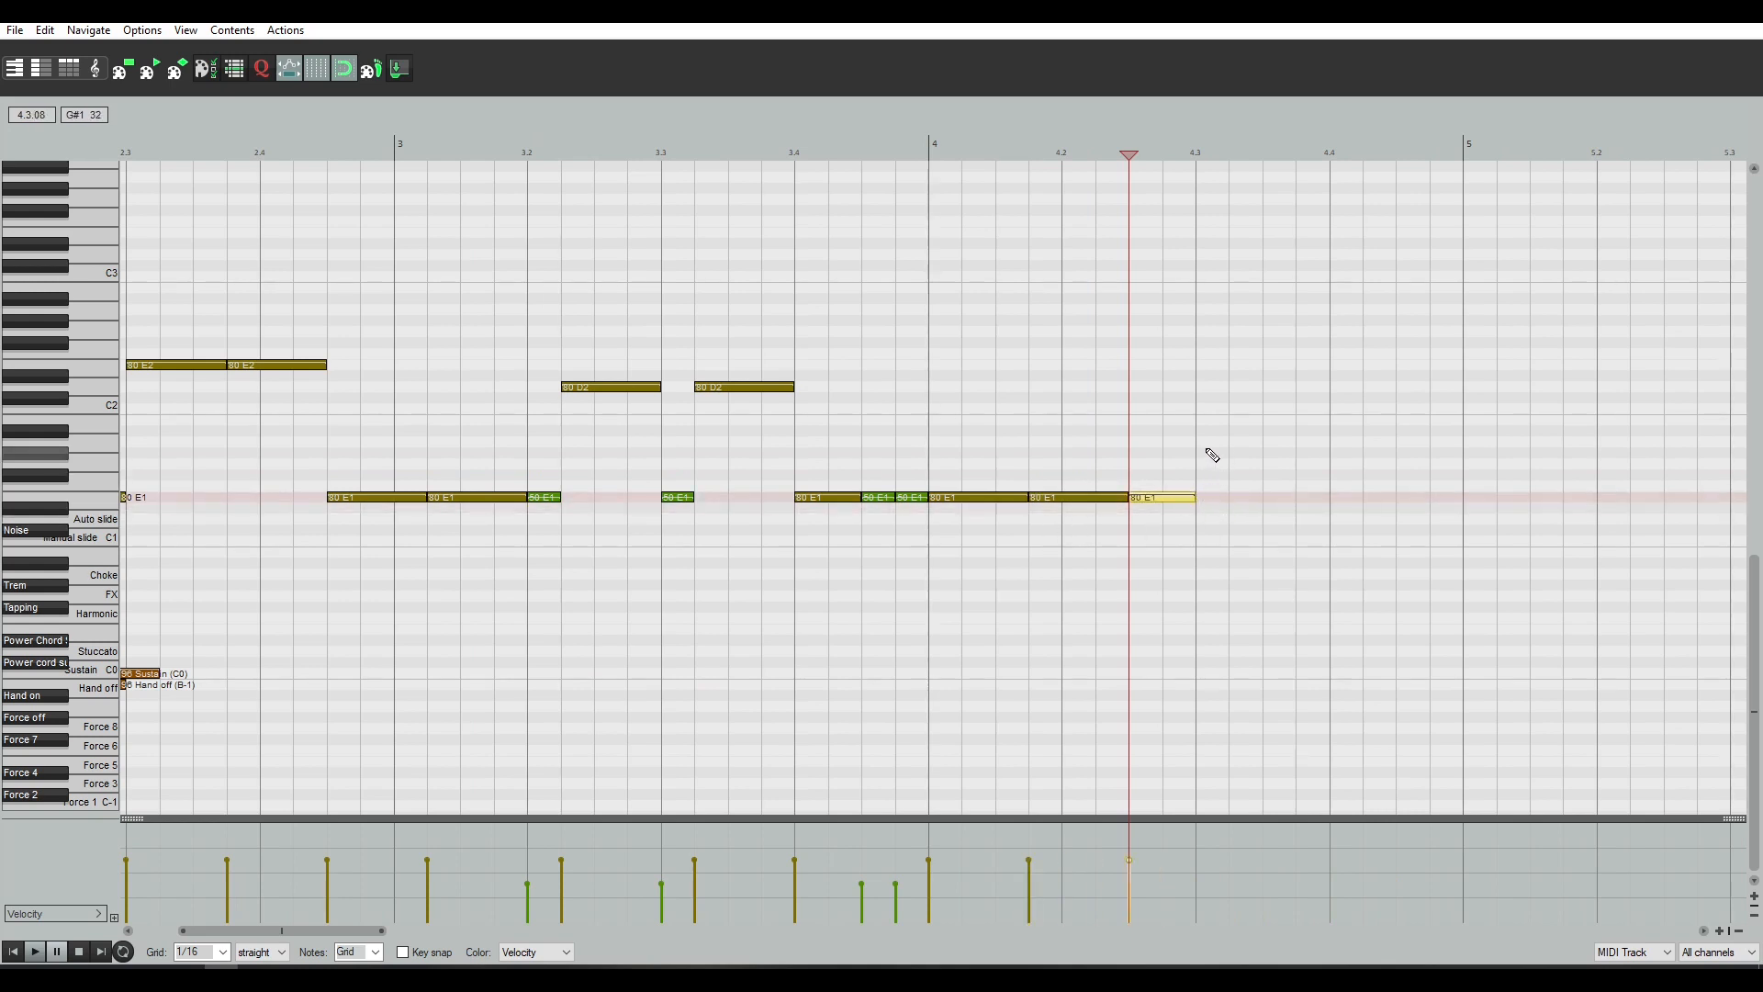
{"action": "left_click_drag", "start_coordinate": [1204, 366], "coordinate": [1309, 375]}
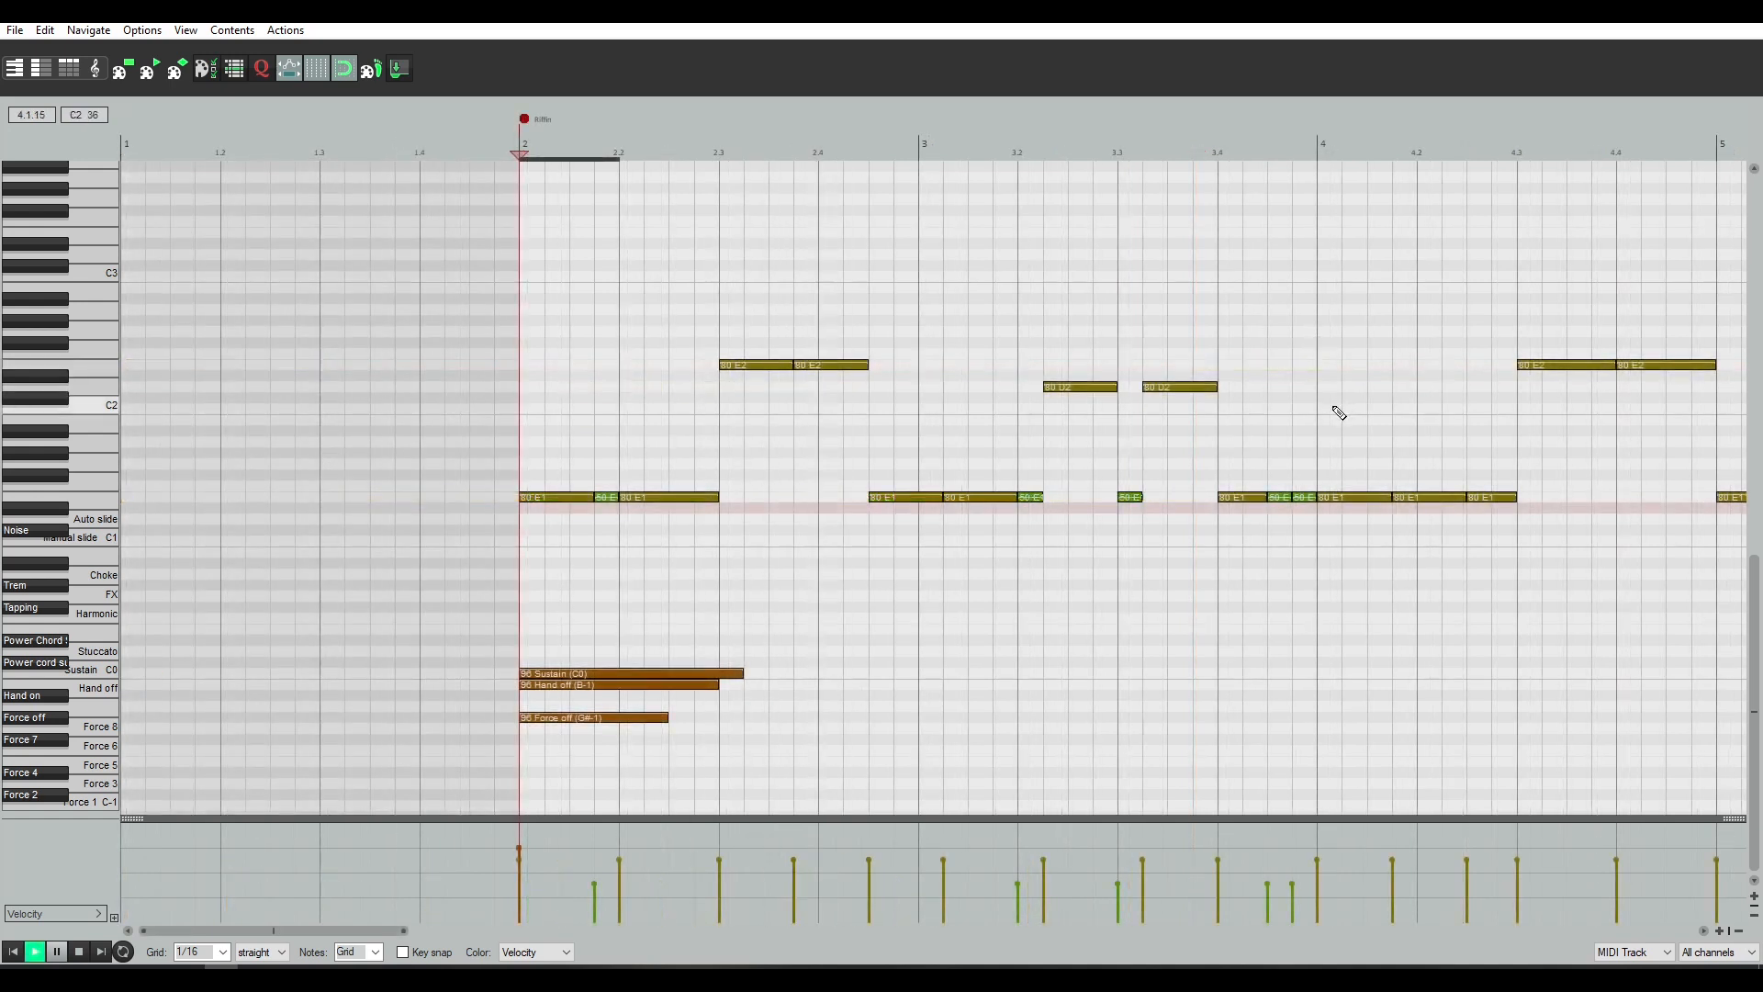
Extend the last E1 note from a sixteenth before bar 5 to beat 5.2 and add a softer sixteenth E1 note after it
{"action": "scroll", "coordinate": [1339, 413], "scroll_direction": "down", "scroll_amount": 2}
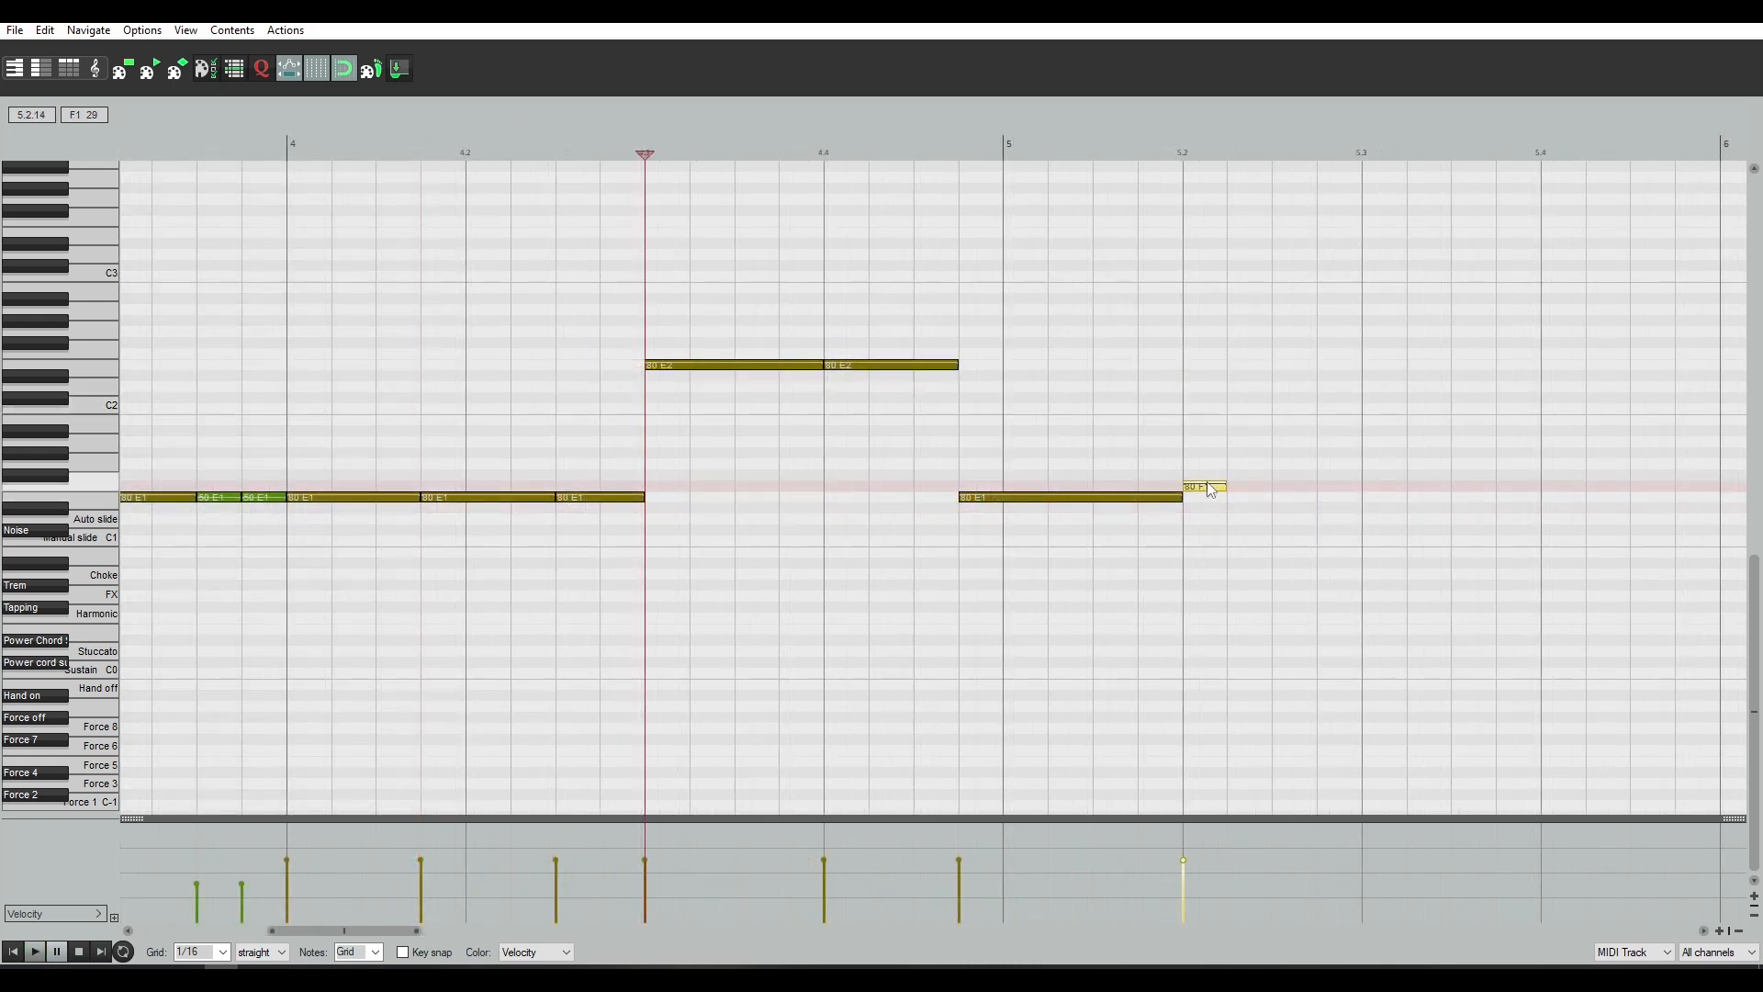
{"action": "left_click_drag", "start_coordinate": [1208, 485], "coordinate": [1217, 496]}
{"action": "left_click_drag", "start_coordinate": [1212, 491], "coordinate": [1212, 502]}
{"action": "left_click", "coordinate": [1232, 484]}
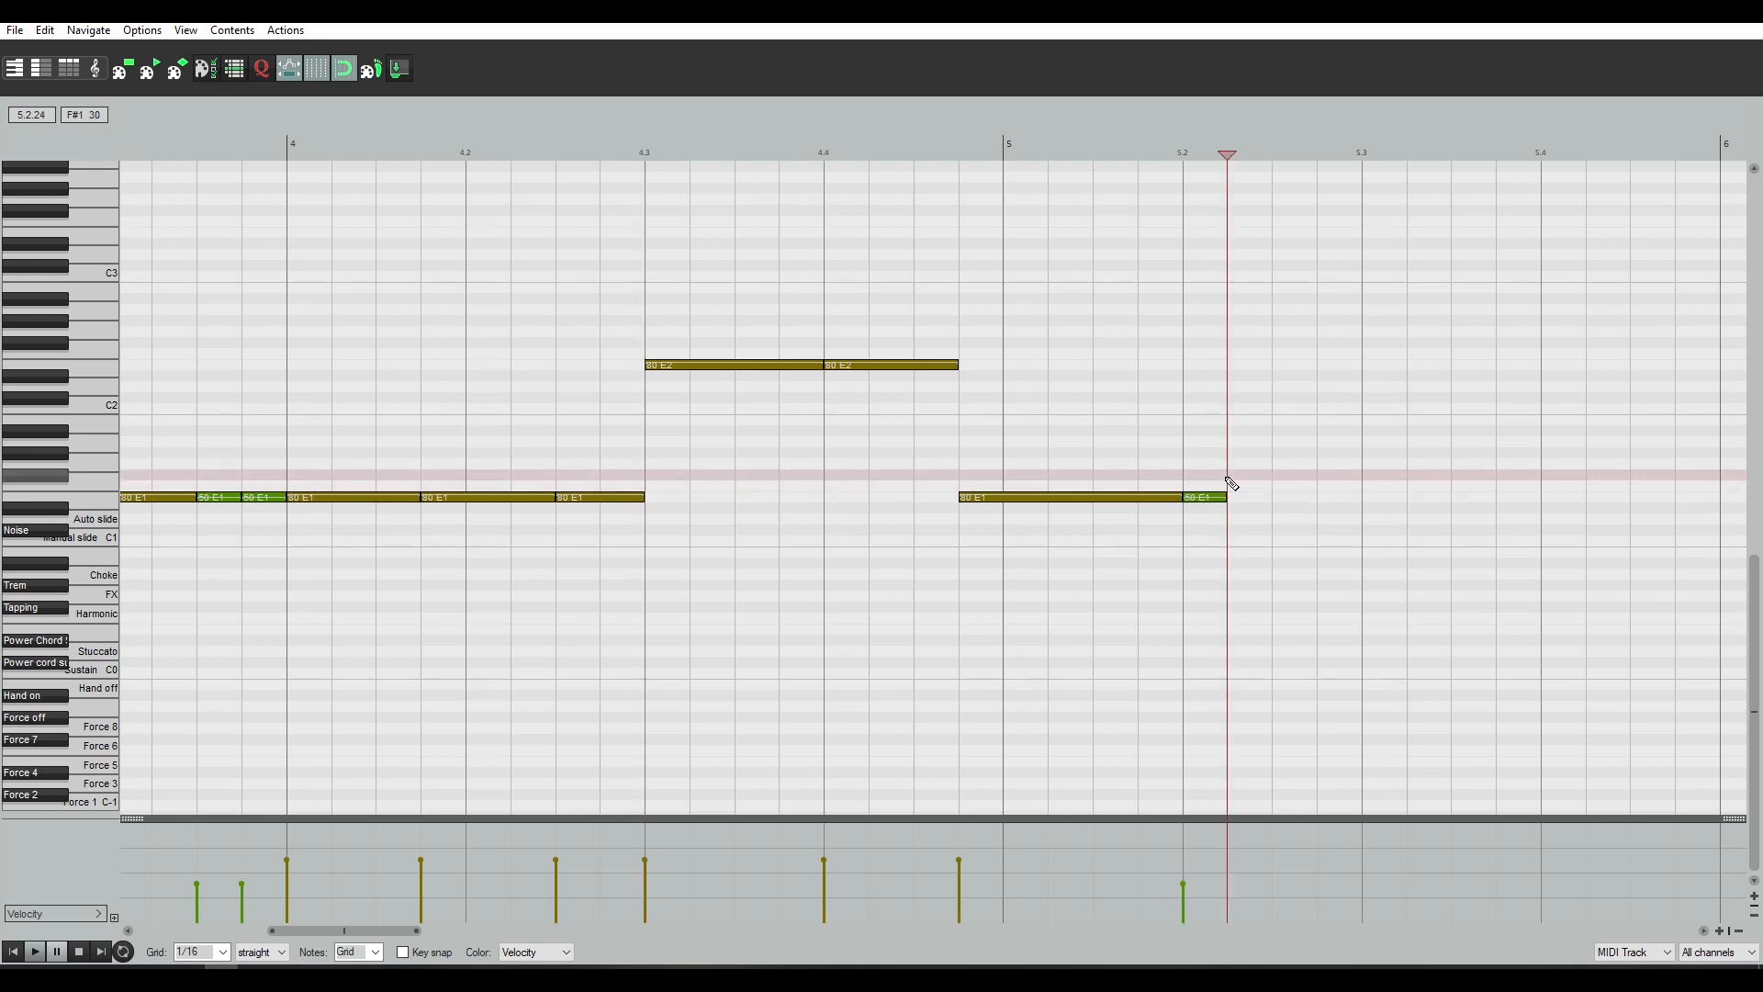
Copy the five-sixteenth E1 note to D2, directly after the soft E1 note on beat 5.2
{"action": "left_click_drag", "start_coordinate": [1076, 497], "coordinate": [1316, 410]}
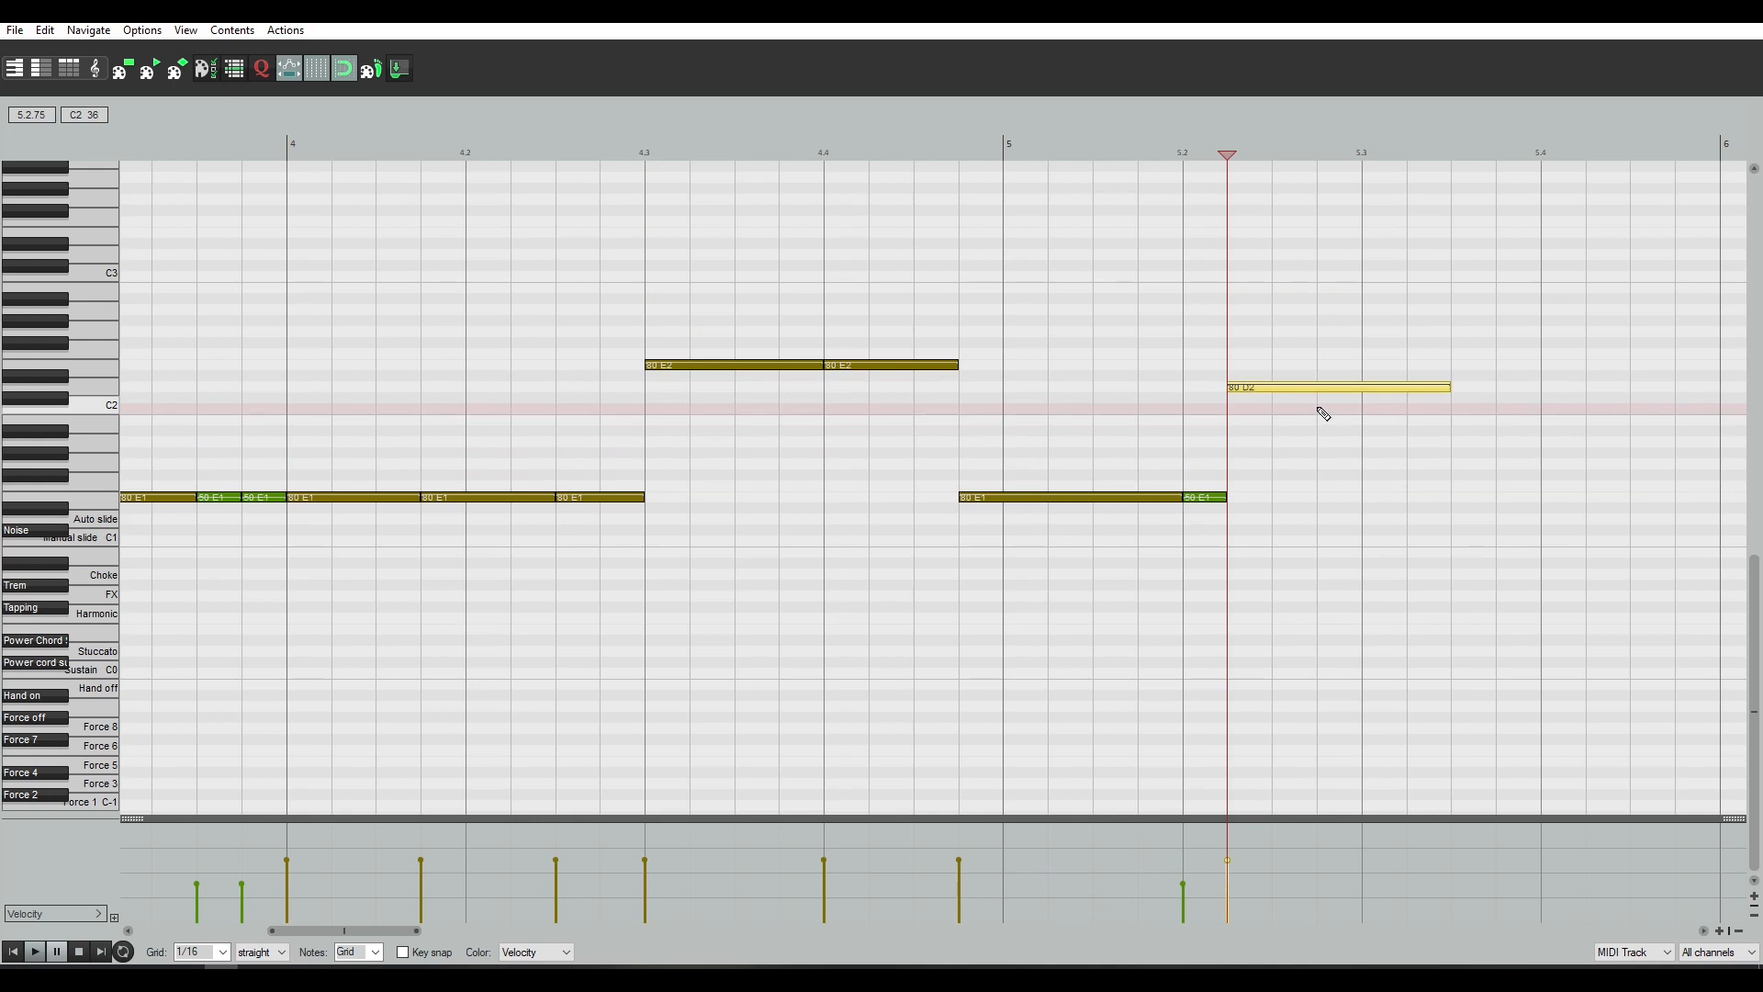
{"action": "scroll", "coordinate": [1320, 410], "scroll_direction": "down", "scroll_amount": 2}
{"action": "left_click", "coordinate": [1247, 410]}
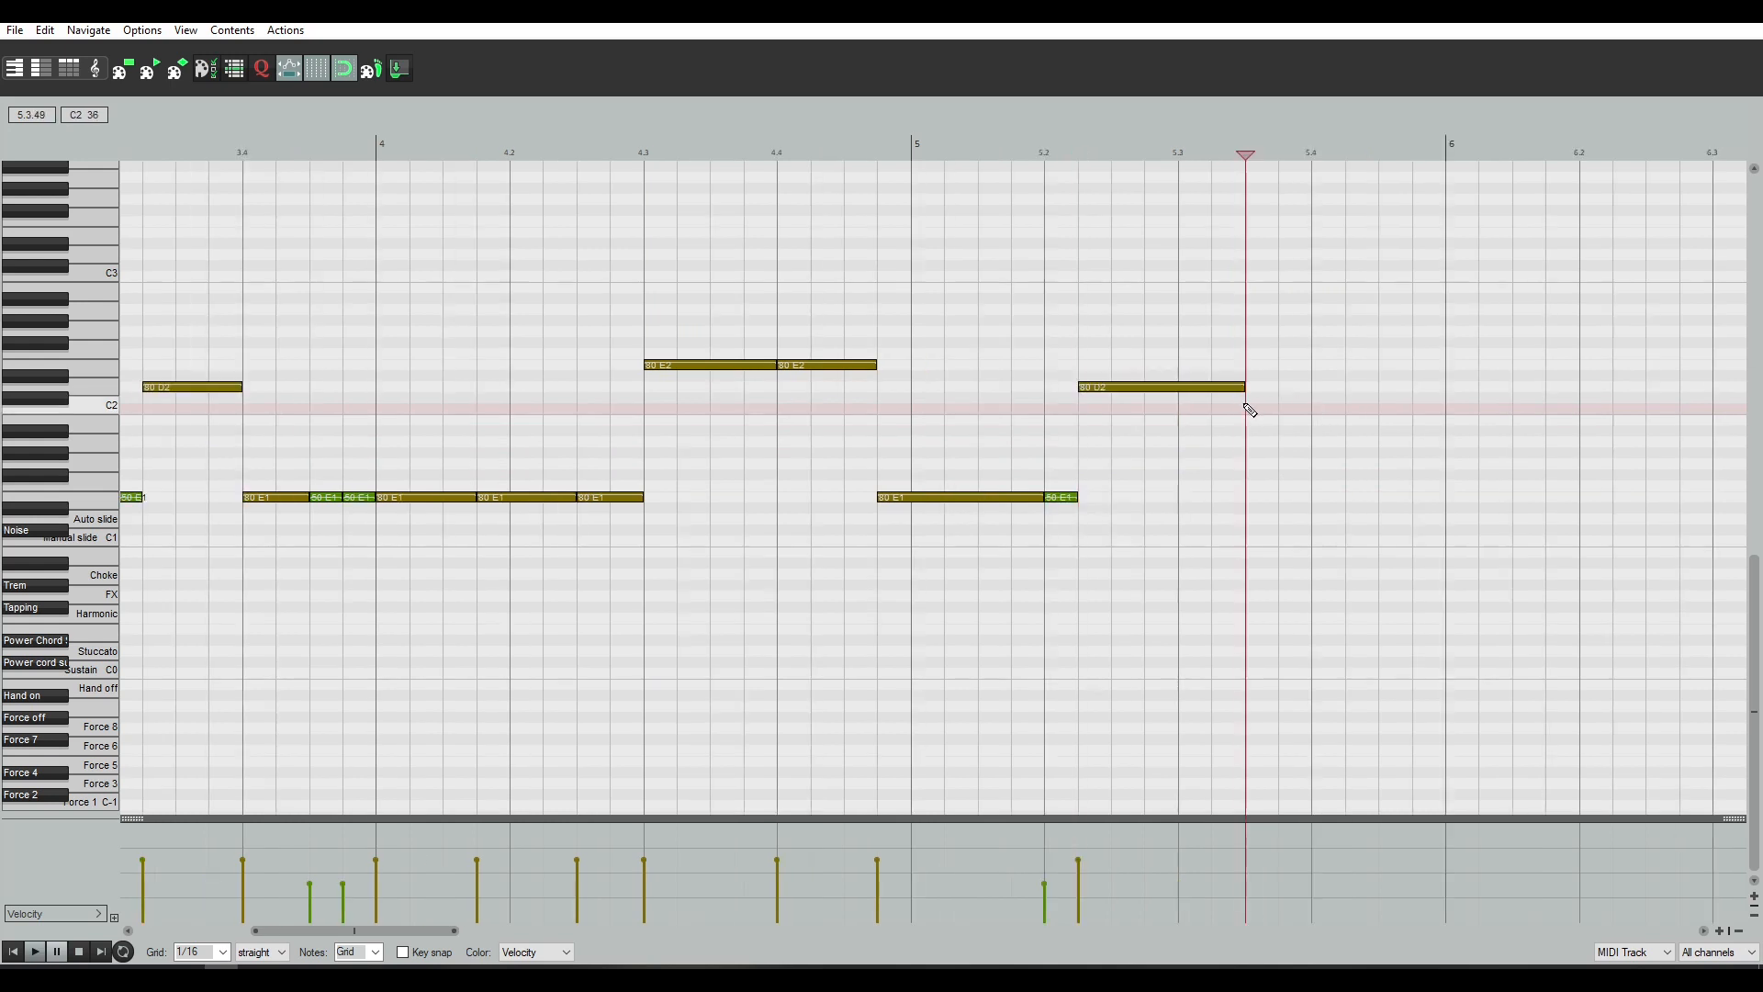
Shorten the D2 note to end at beat 5.3 and follow it with sixteenth E1, D2 and E2 notes
{"action": "left_click", "coordinate": [1179, 418]}
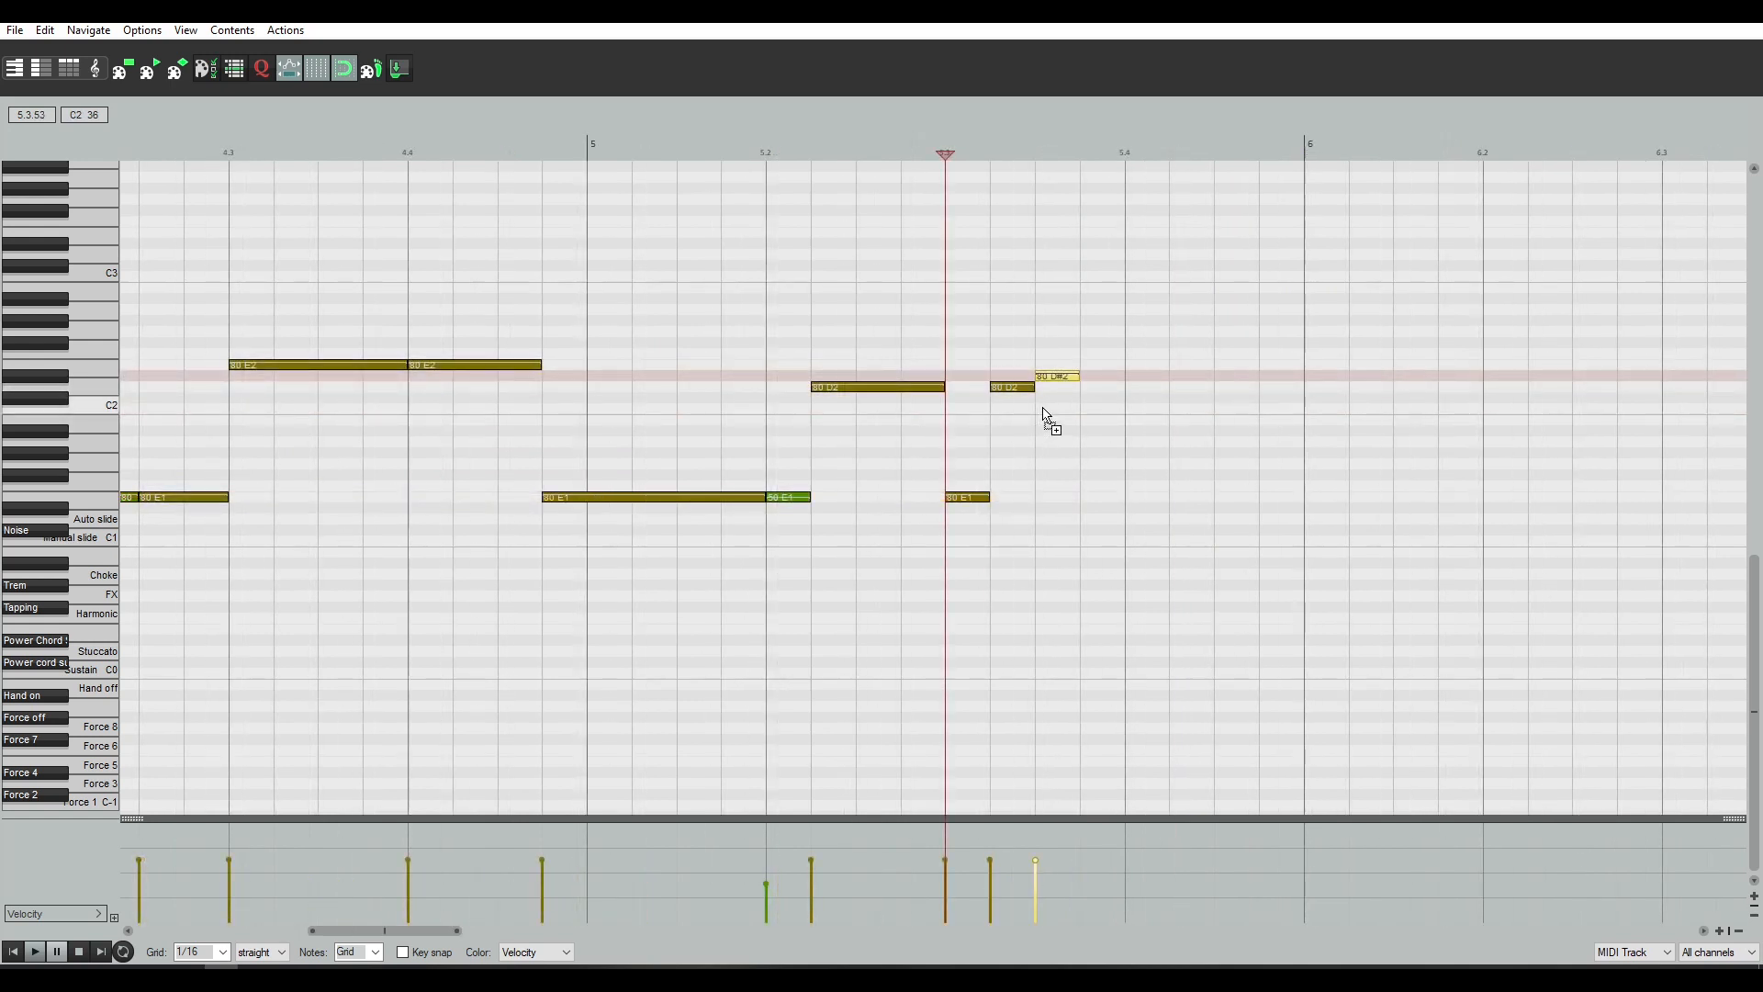
{"action": "left_click_drag", "start_coordinate": [1042, 408], "coordinate": [1049, 401]}
{"action": "key", "text": "space"}
{"action": "scroll", "coordinate": [1059, 424], "scroll_direction": "down", "scroll_amount": 2}
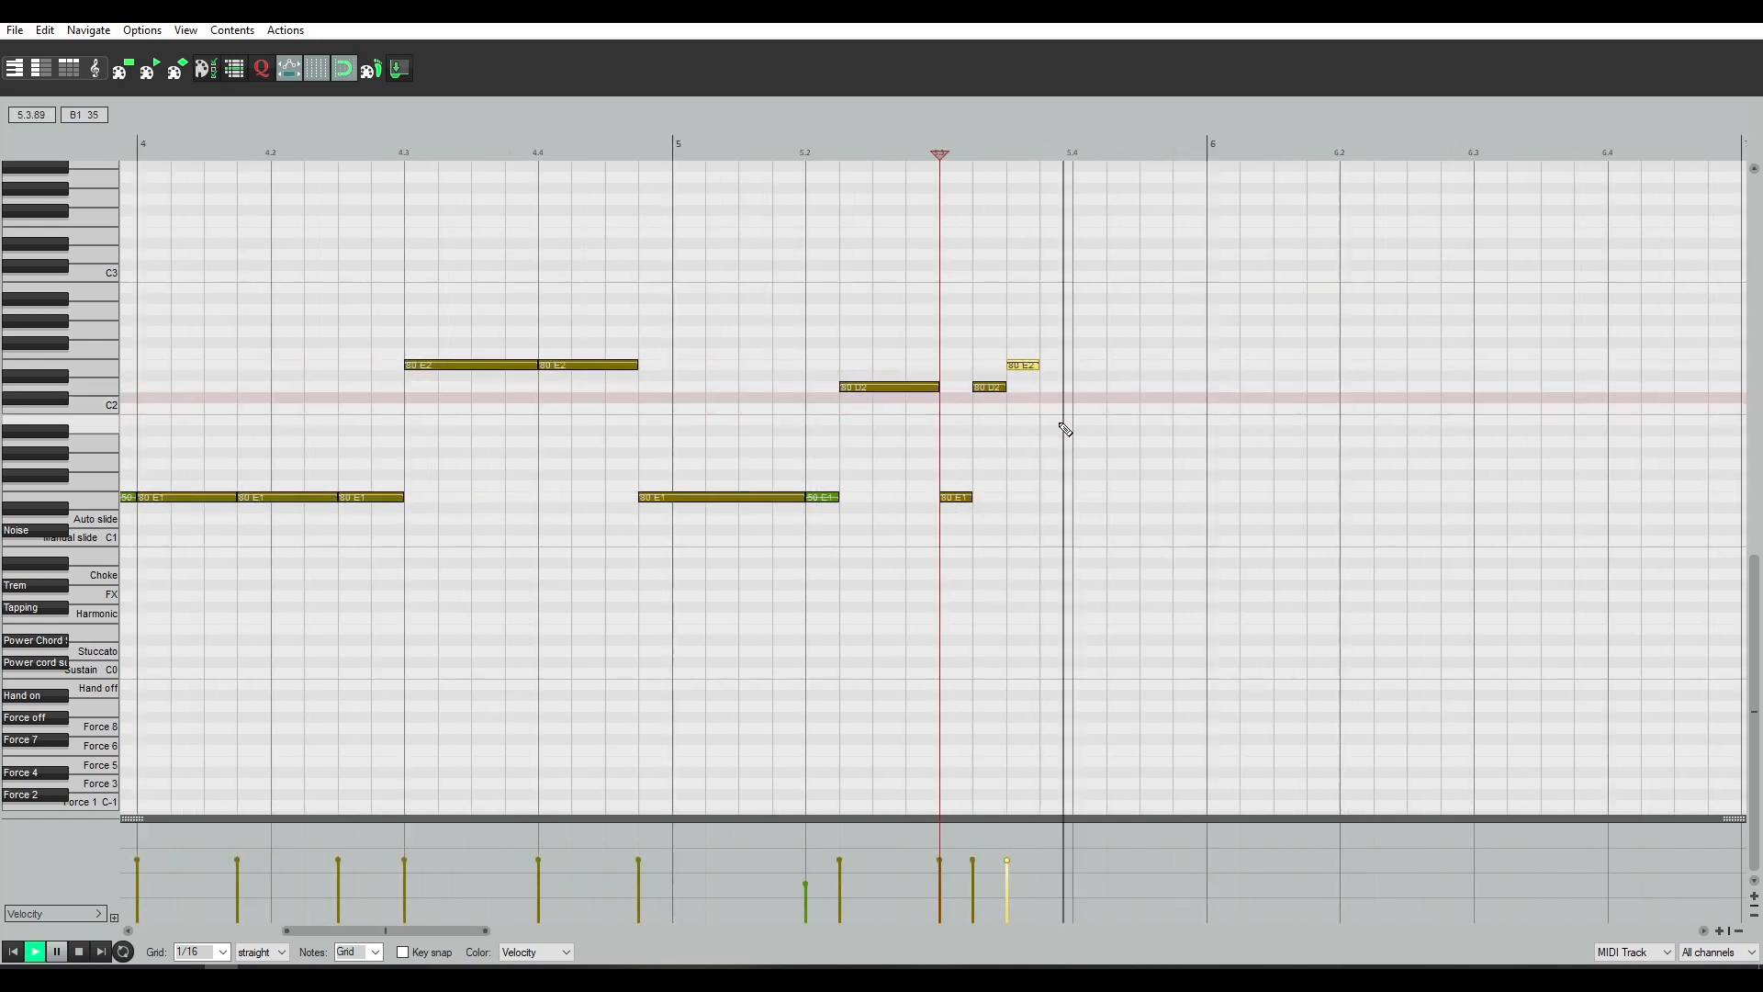
{"action": "key", "text": "space"}
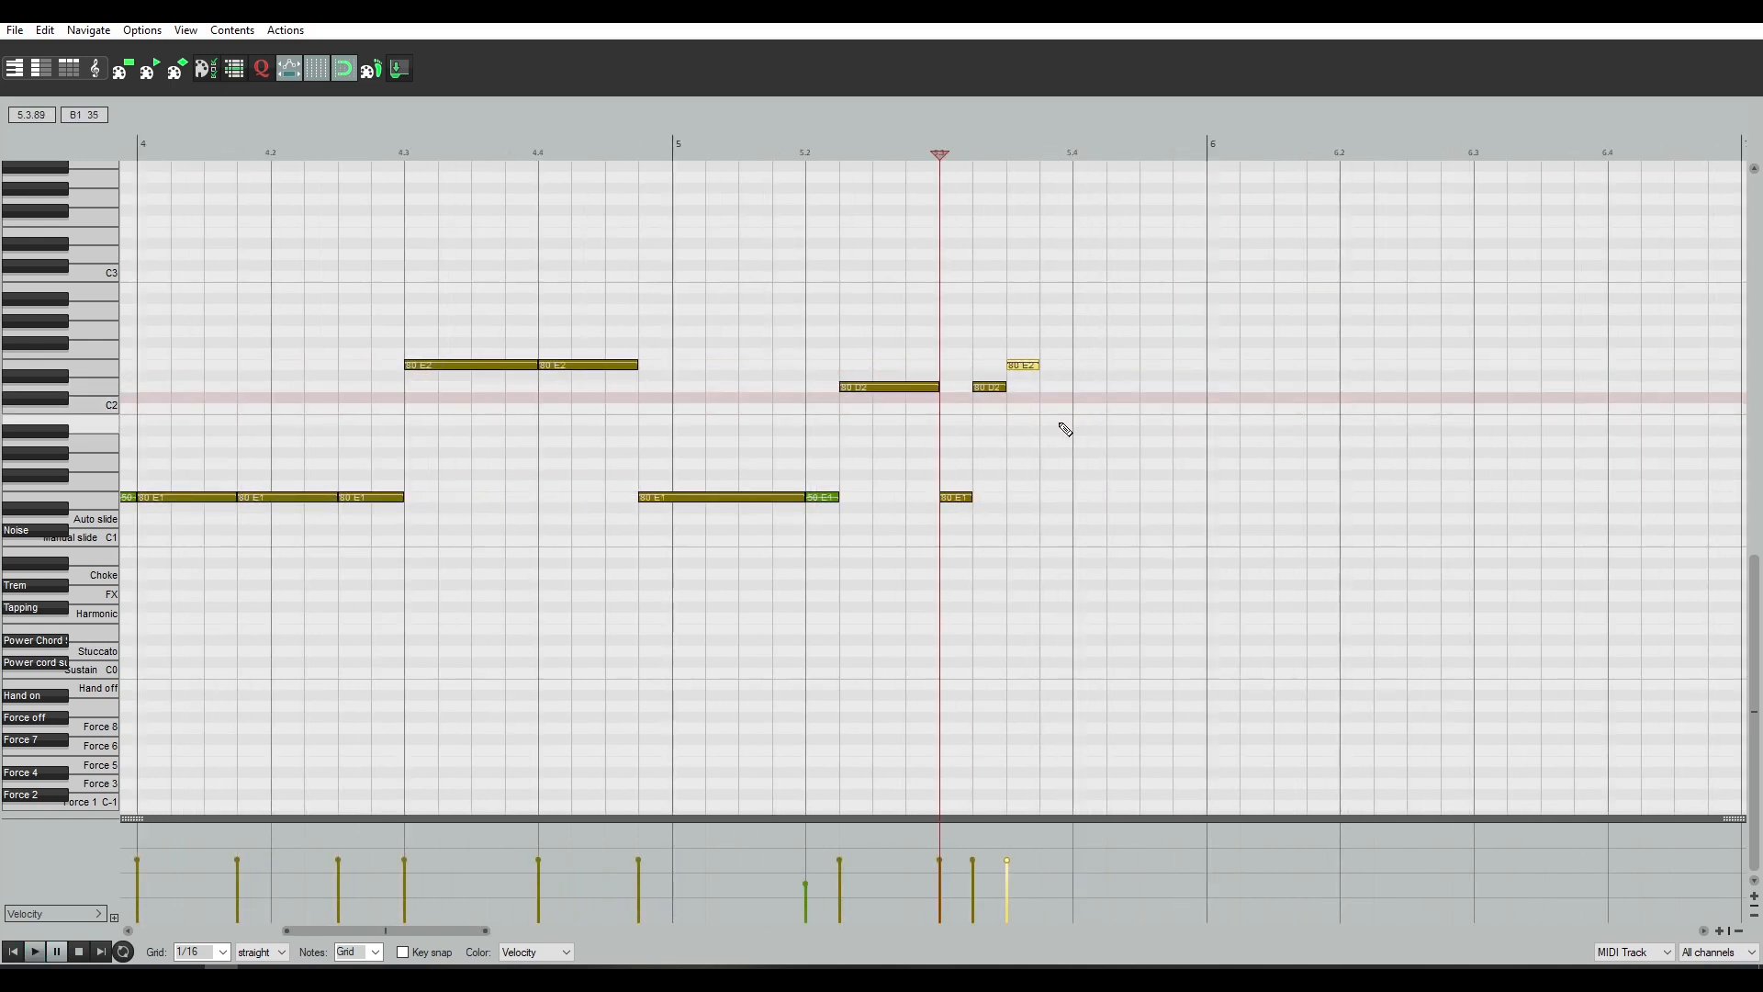
Continue the run up to bar 6 with sixteenth notes on E2, D3, E3, E2 and E4
{"action": "left_click", "coordinate": [1048, 357]}
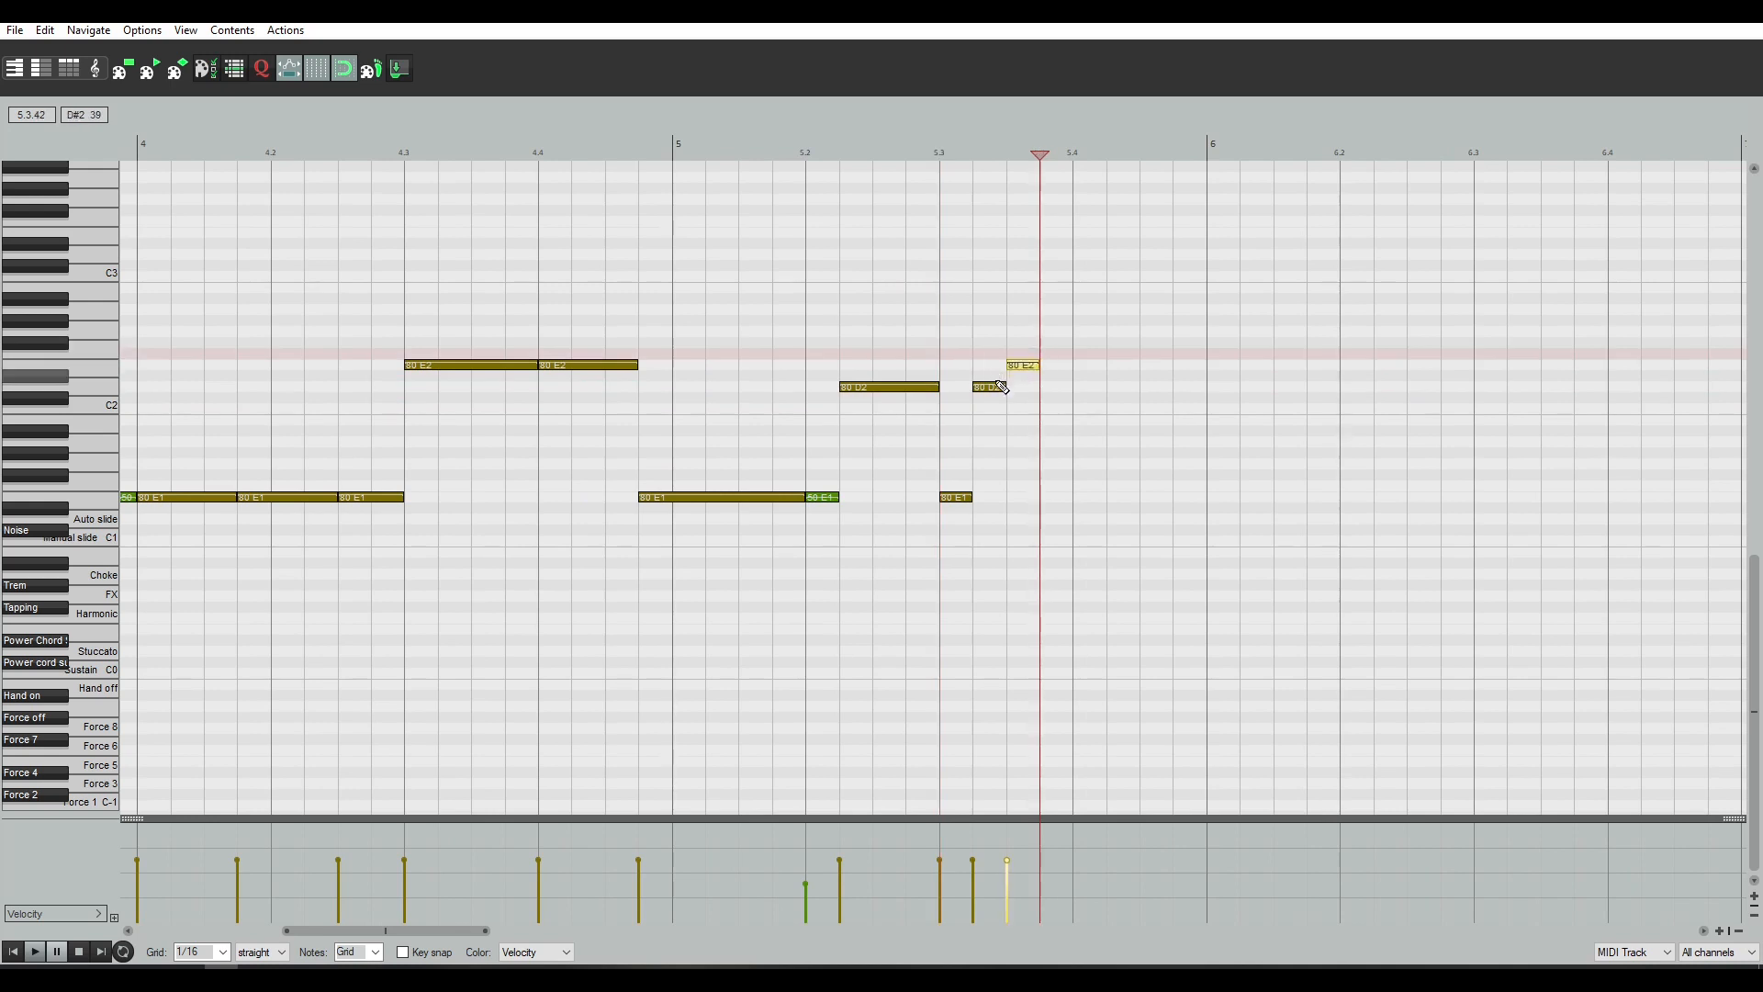
{"action": "key", "text": "Insert"}
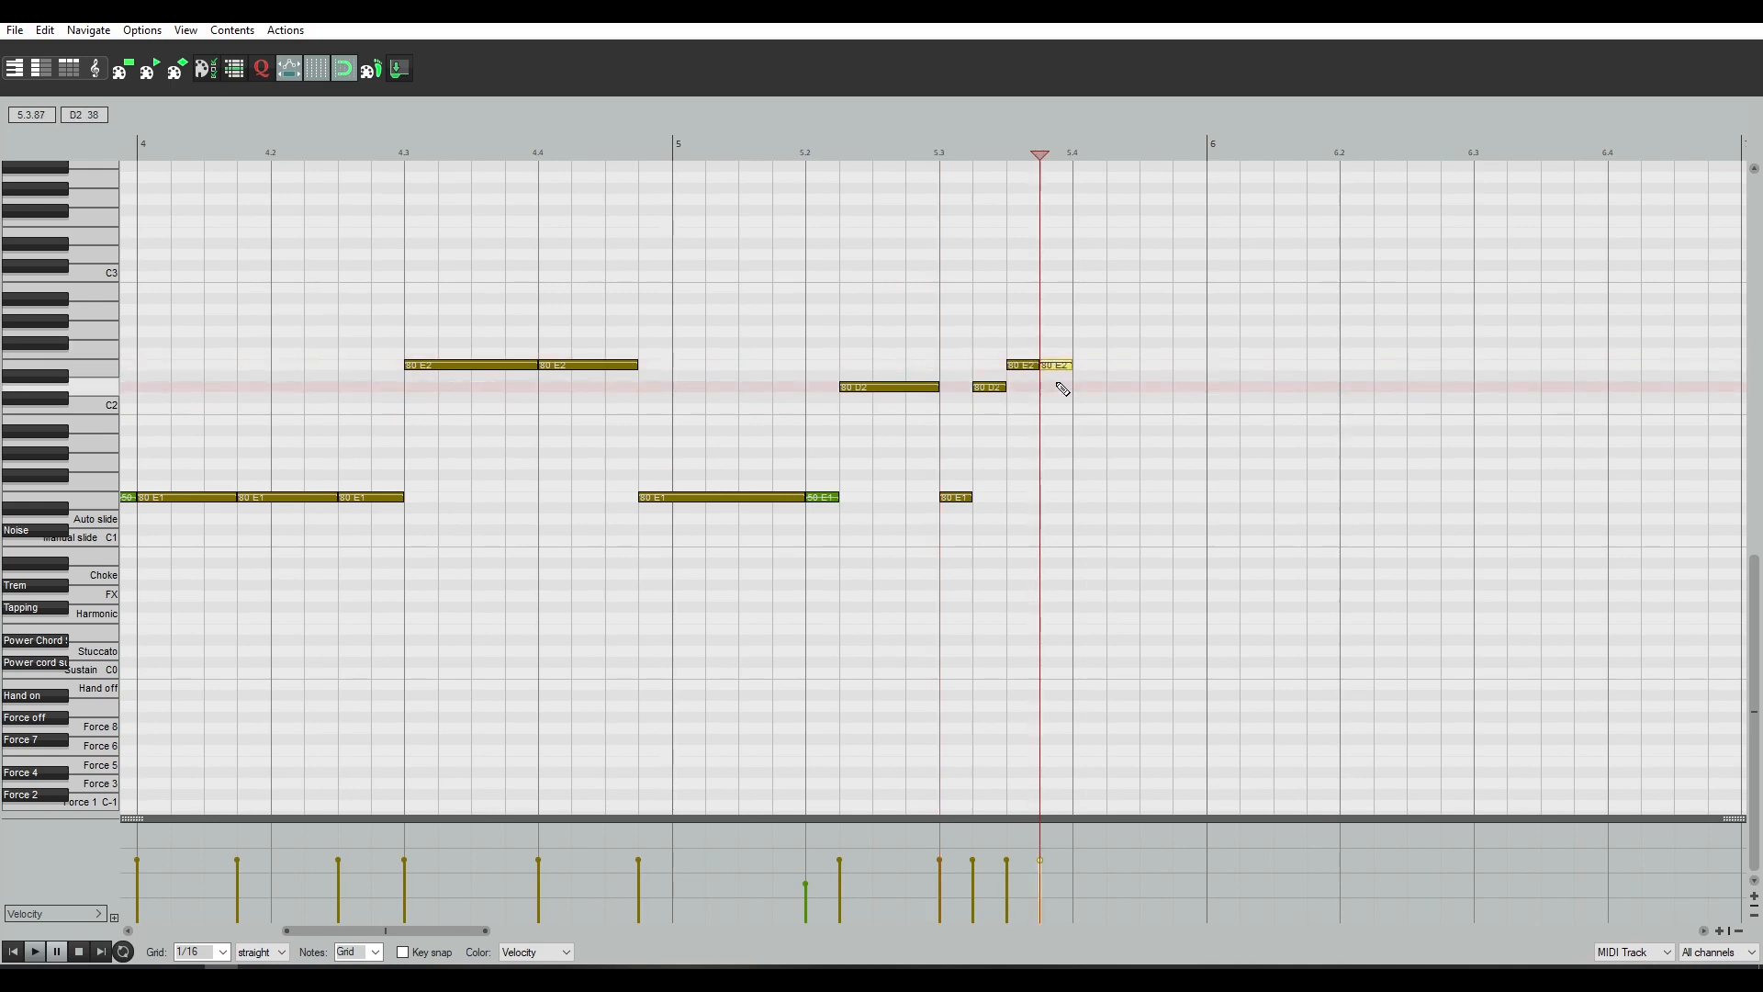
{"action": "left_click_drag", "start_coordinate": [1054, 393], "coordinate": [1099, 292]}
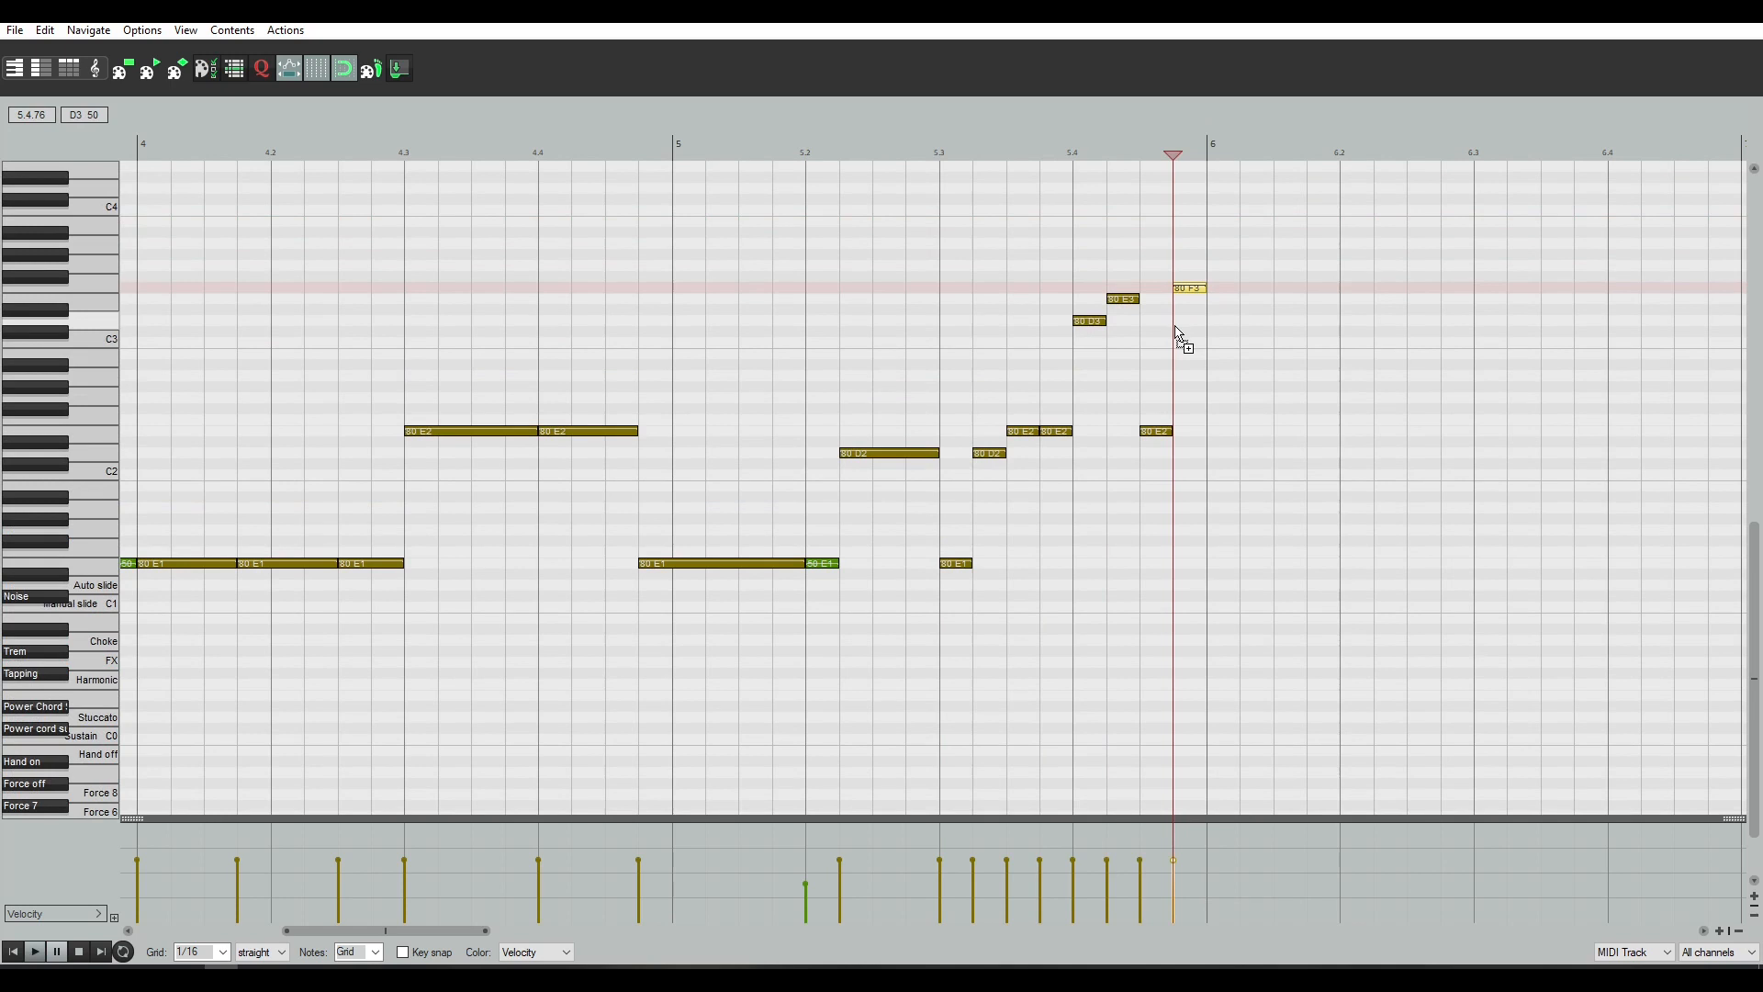
{"action": "mouse_move", "coordinate": [1178, 333]}
{"action": "left_mouse_down"}
{"action": "mouse_move", "coordinate": [1196, 151]}
{"action": "mouse_move", "coordinate": [1187, 353]}
{"action": "mouse_move", "coordinate": [1181, 336]}
{"action": "left_mouse_up"}
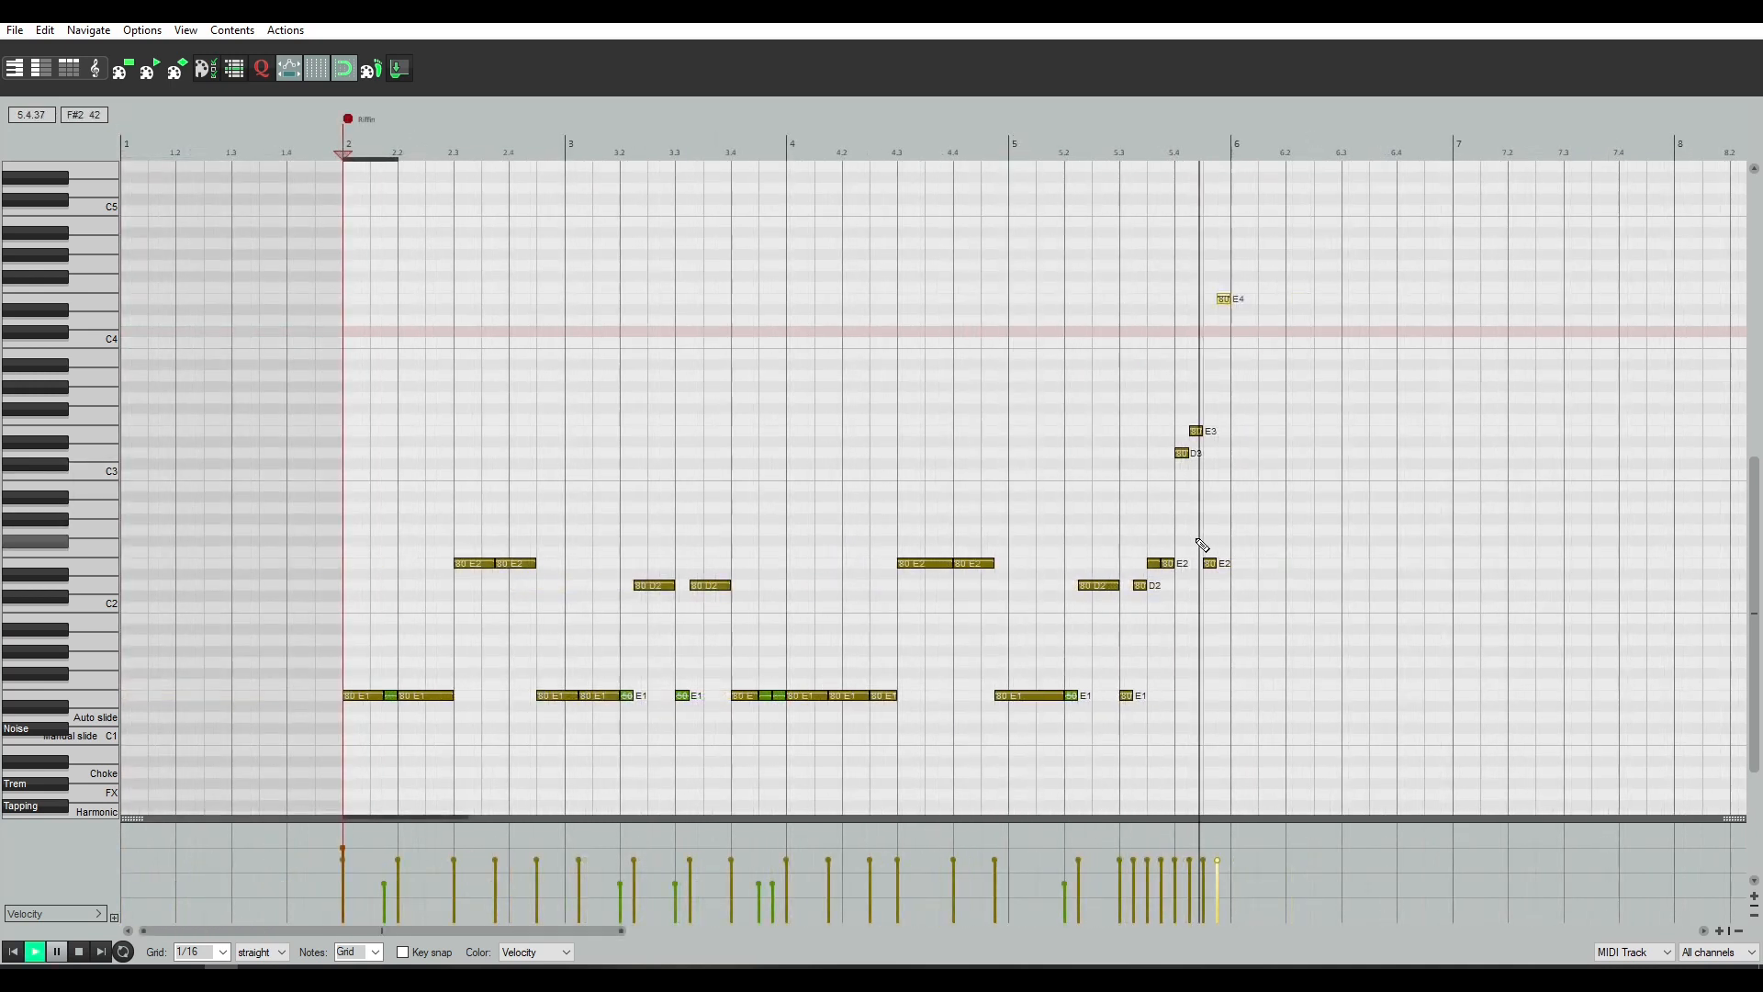
Duplicate the four-bar riff from bars 2 to 5 so that the copy starts at bar 6
{"action": "left_click", "coordinate": [1233, 465]}
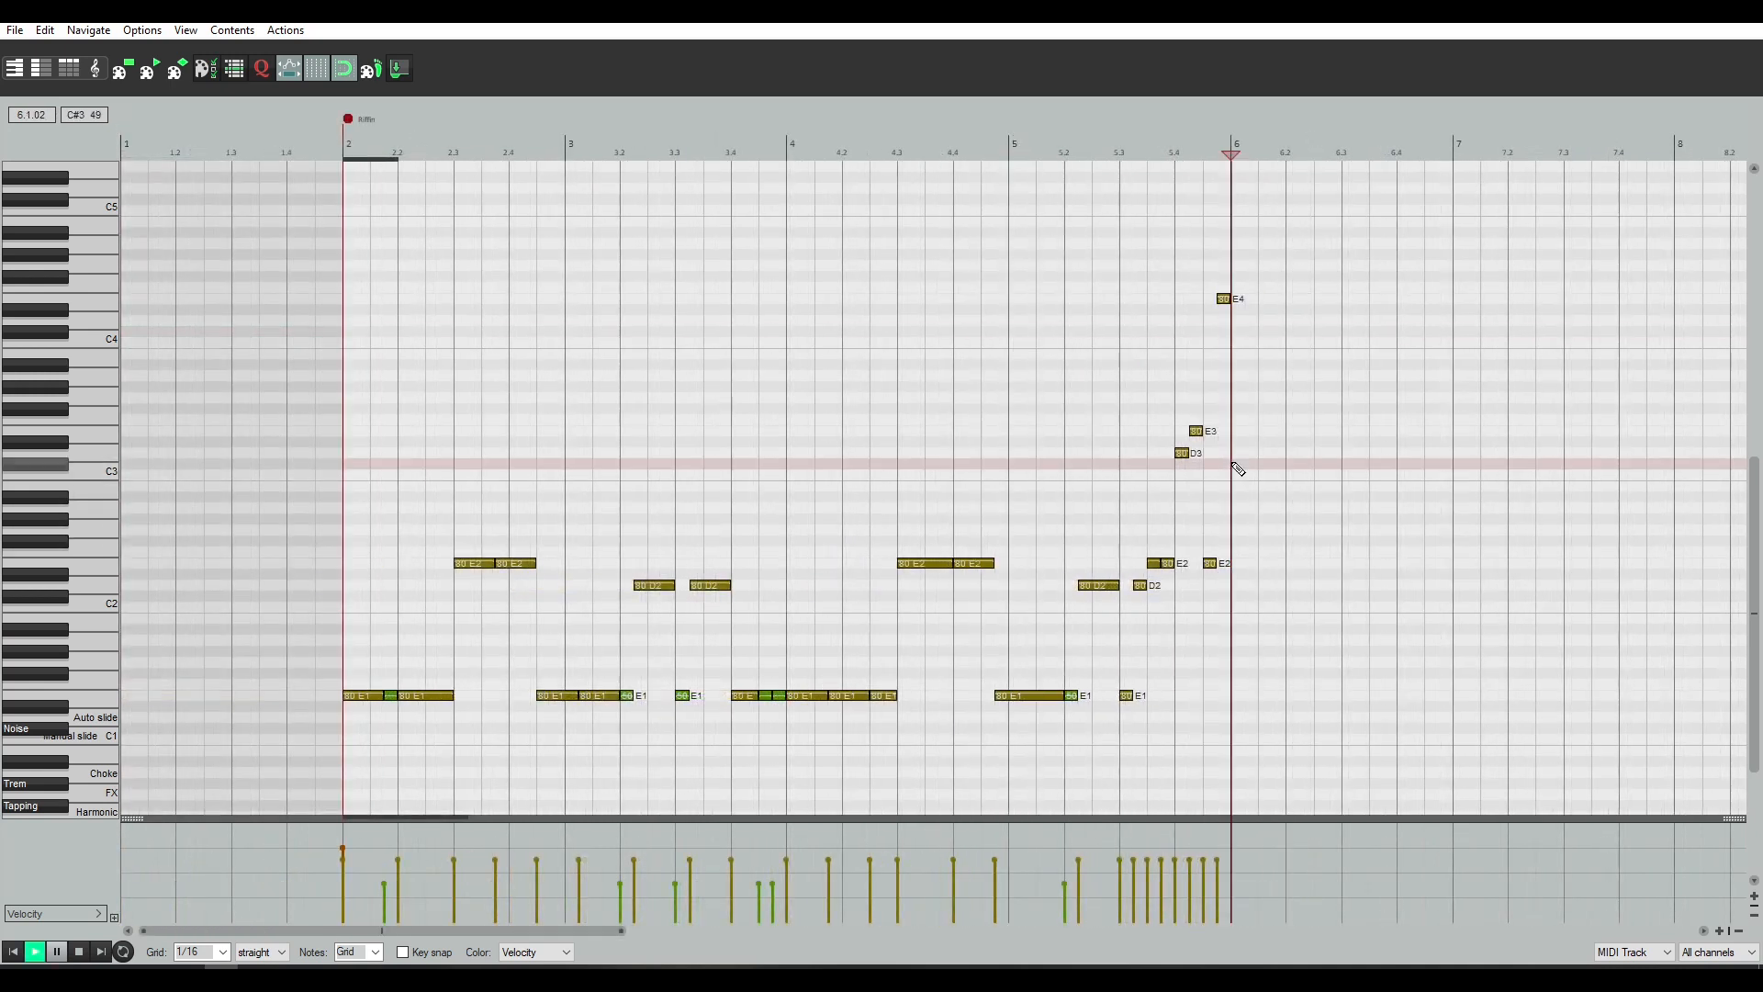
{"action": "key", "text": "space"}
{"action": "left_click_drag", "start_coordinate": [1264, 242], "coordinate": [1237, 674]}
{"action": "left_click", "coordinate": [1237, 673]}
{"action": "scroll", "coordinate": [1237, 673], "scroll_direction": "up", "scroll_amount": 2}
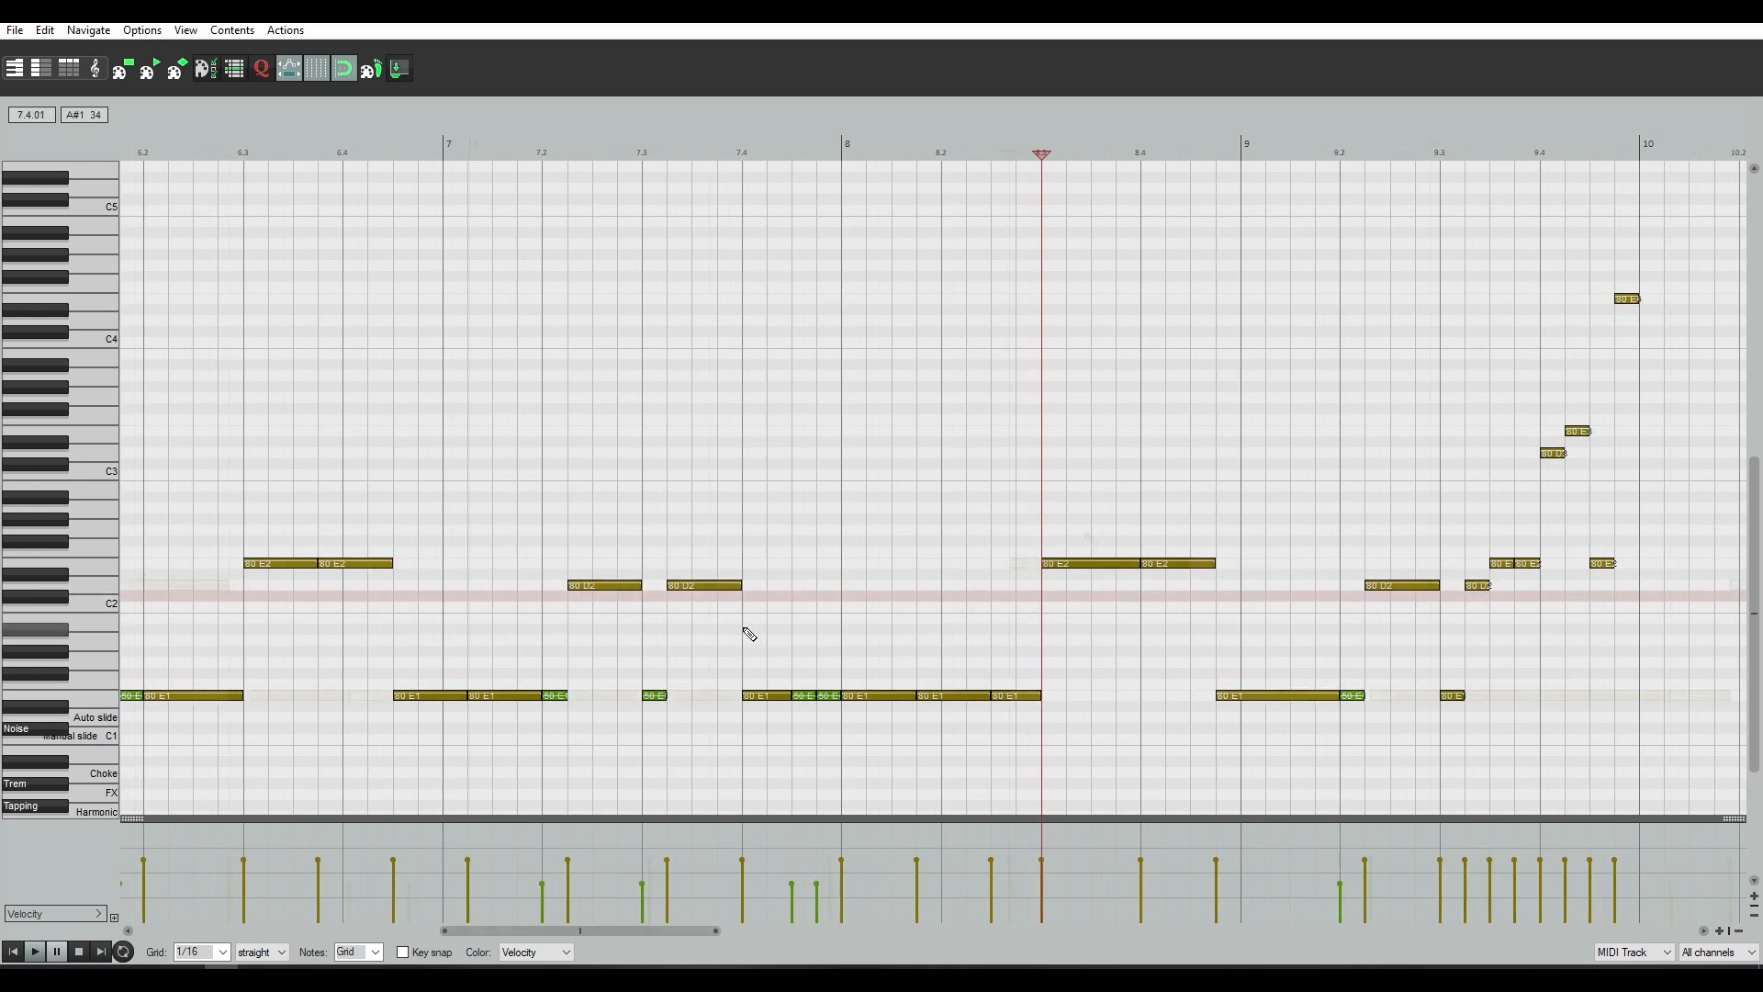
Lengthen bar 8's third E1 note to three sixteenths and follow it with three consecutive E2 notes of the same length
{"action": "scroll", "coordinate": [1143, 533], "scroll_direction": "up", "scroll_amount": 4}
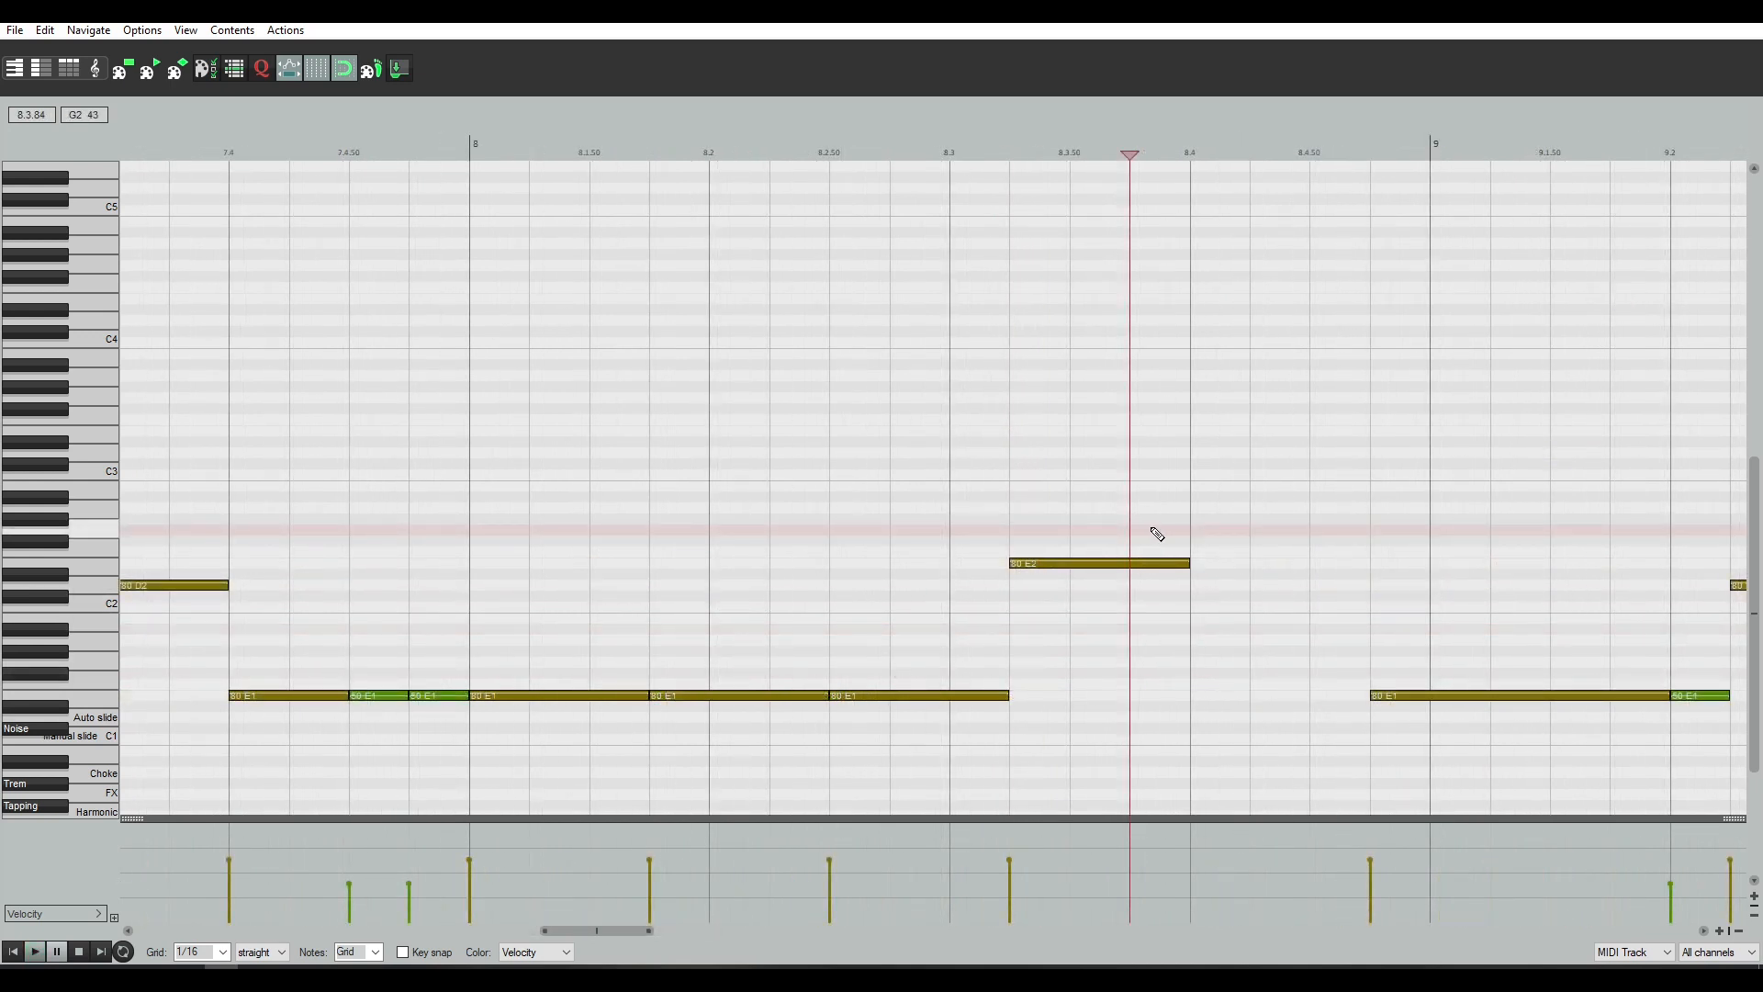
{"action": "left_click", "coordinate": [1187, 531]}
{"action": "left_click_drag", "start_coordinate": [1040, 562], "coordinate": [1218, 563]}
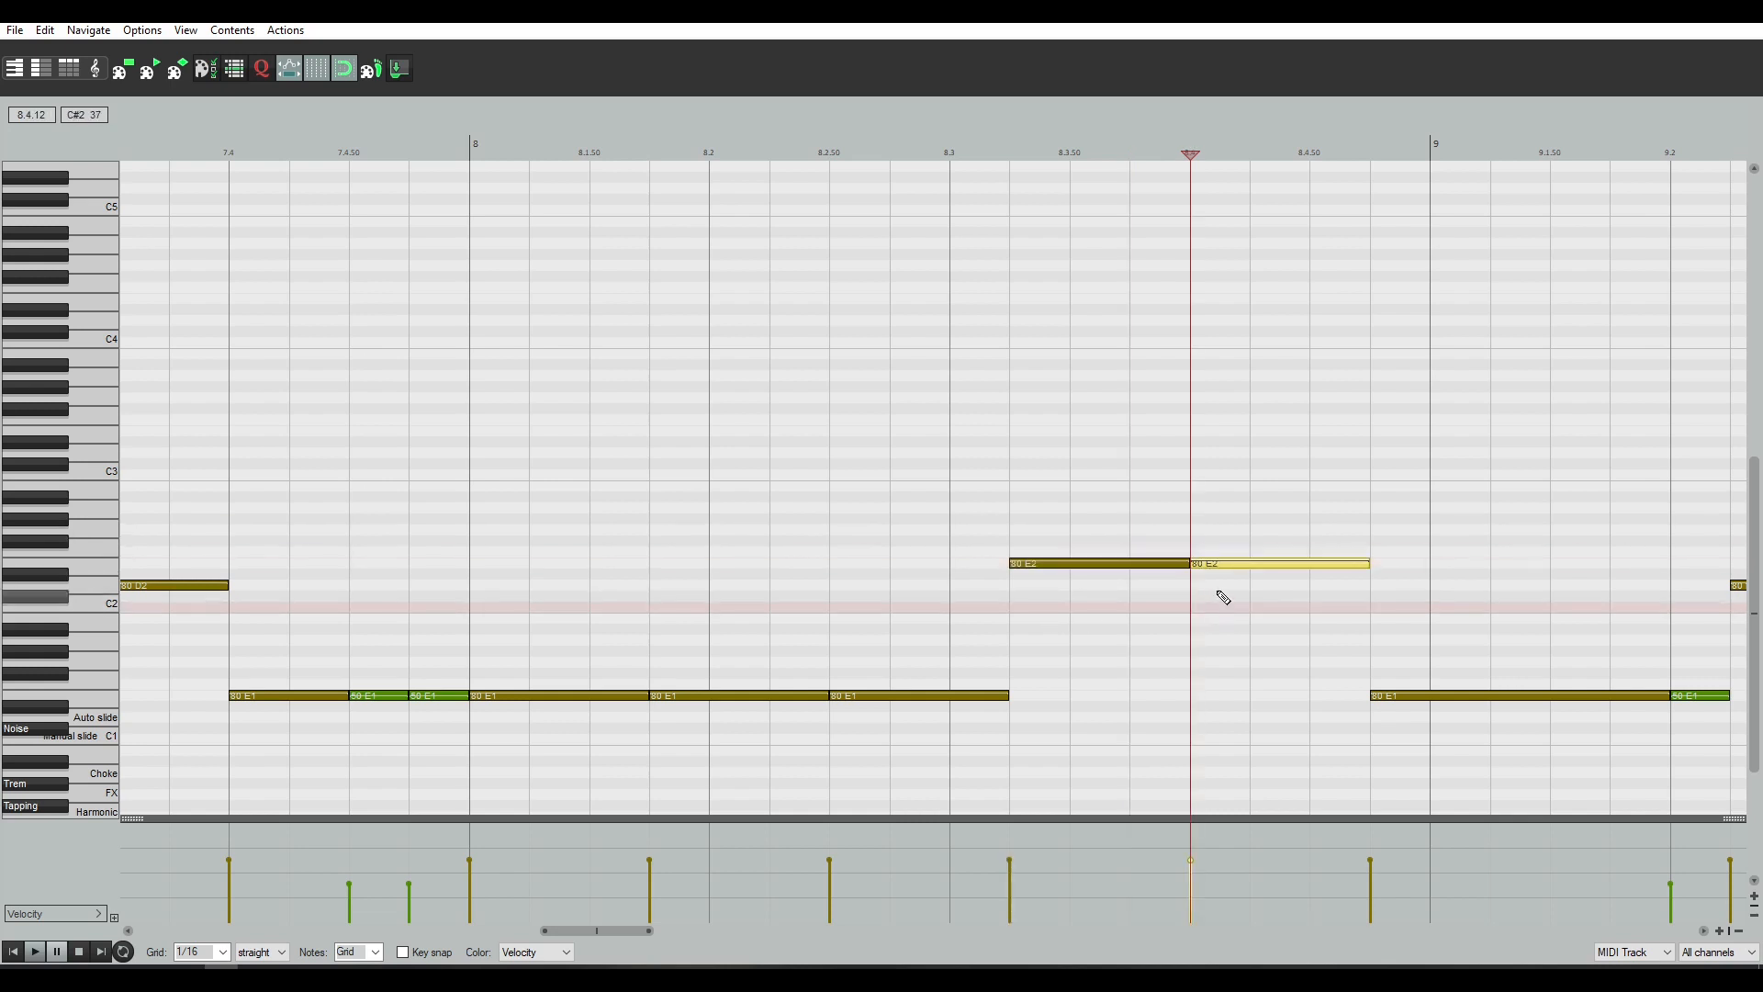
{"action": "left_click", "coordinate": [1377, 546]}
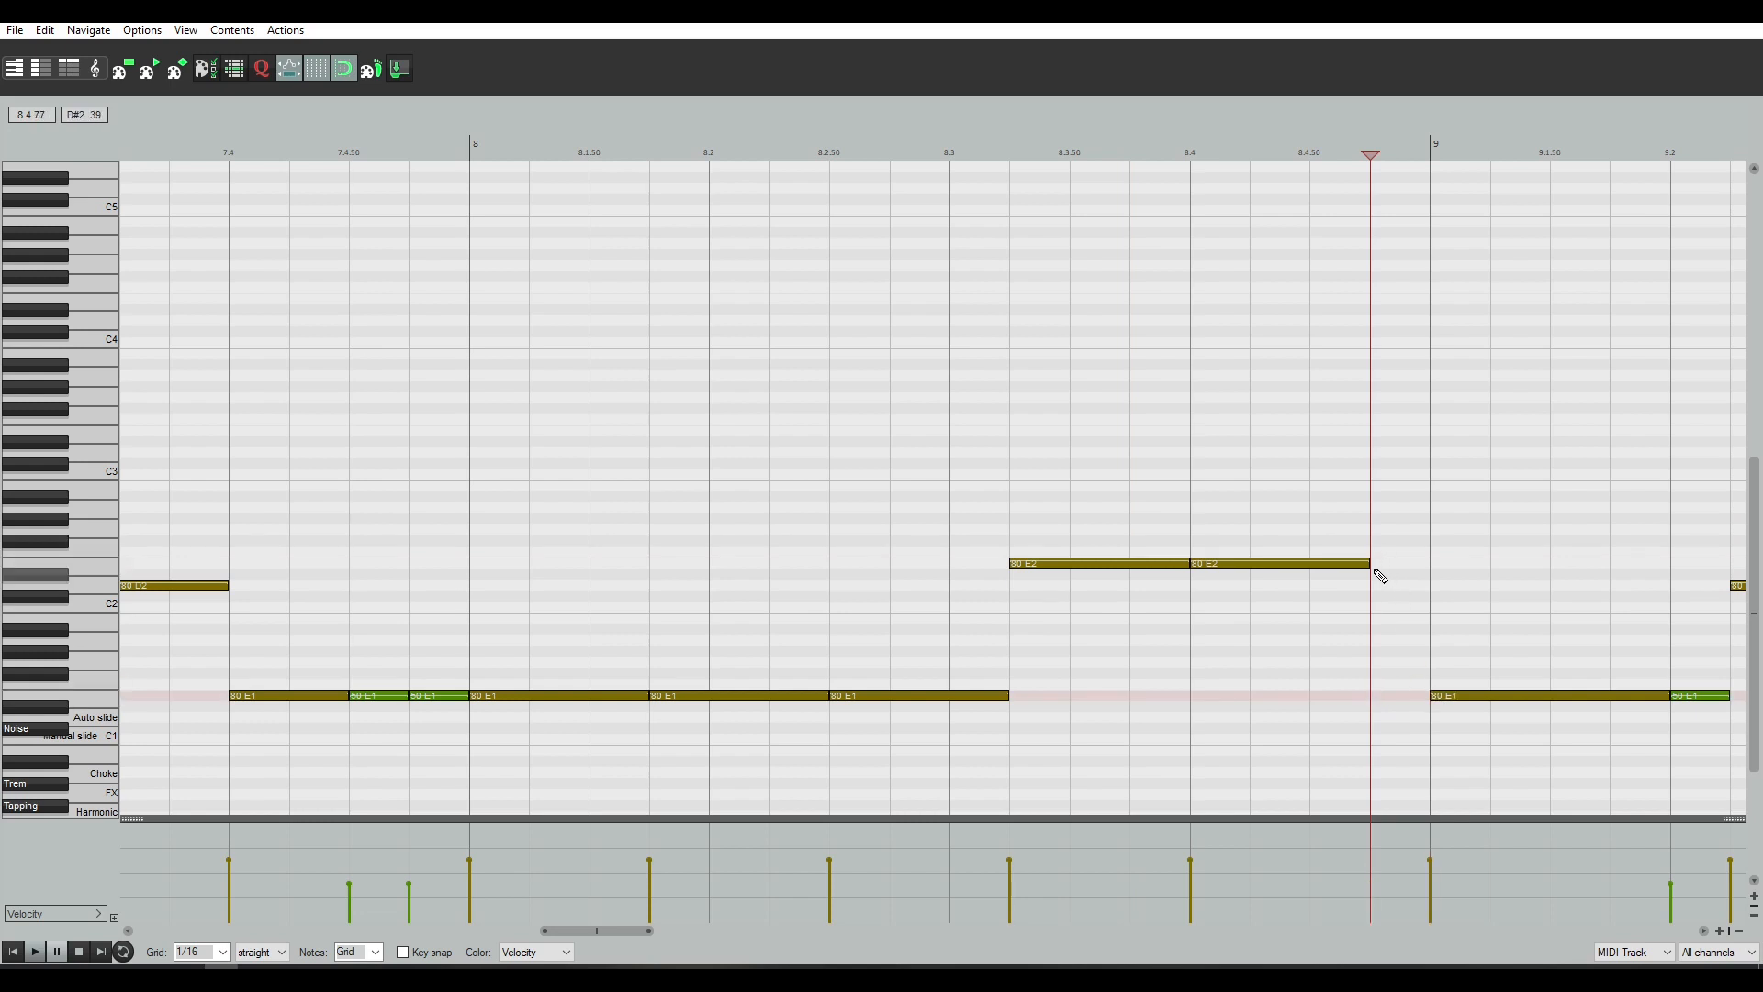
{"action": "left_click_drag", "start_coordinate": [1377, 575], "coordinate": [1488, 577]}
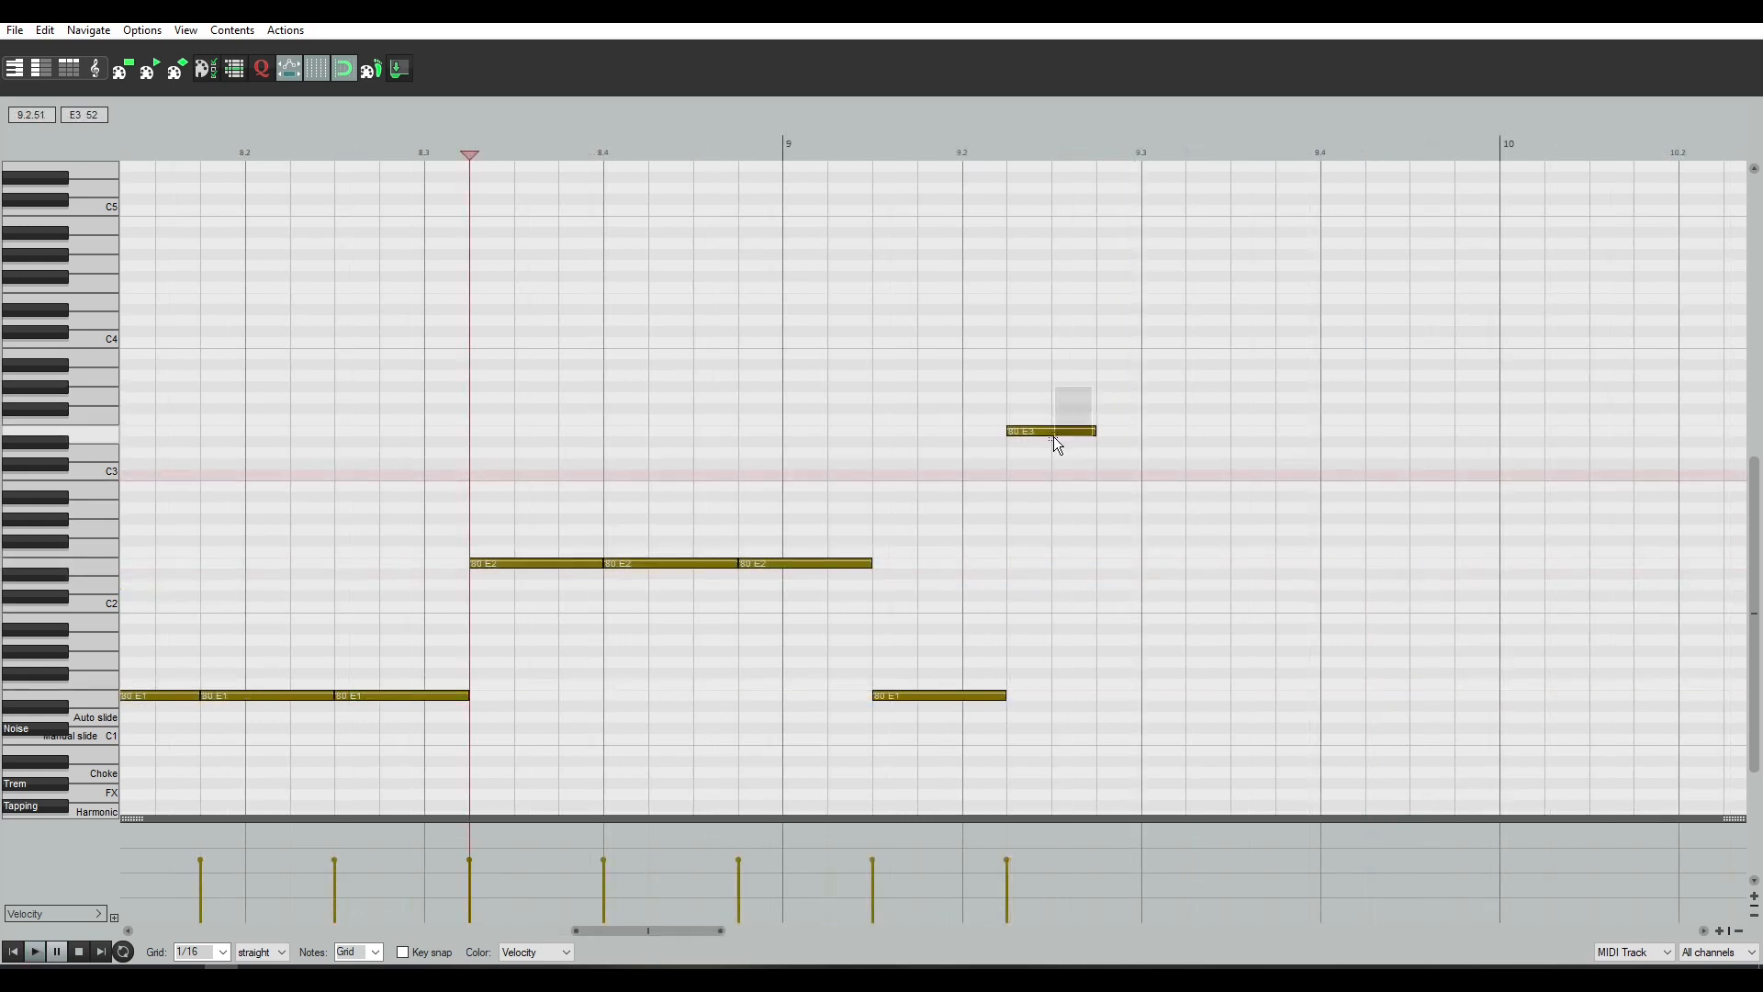
Duplicate the eighth-length E3 note after beat 9.2 directly after itself
{"action": "left_click", "coordinate": [1022, 383]}
{"action": "left_click_drag", "start_coordinate": [1085, 393], "coordinate": [1146, 462]}
{"action": "key", "text": "space"}
{"action": "key", "text": "space"}
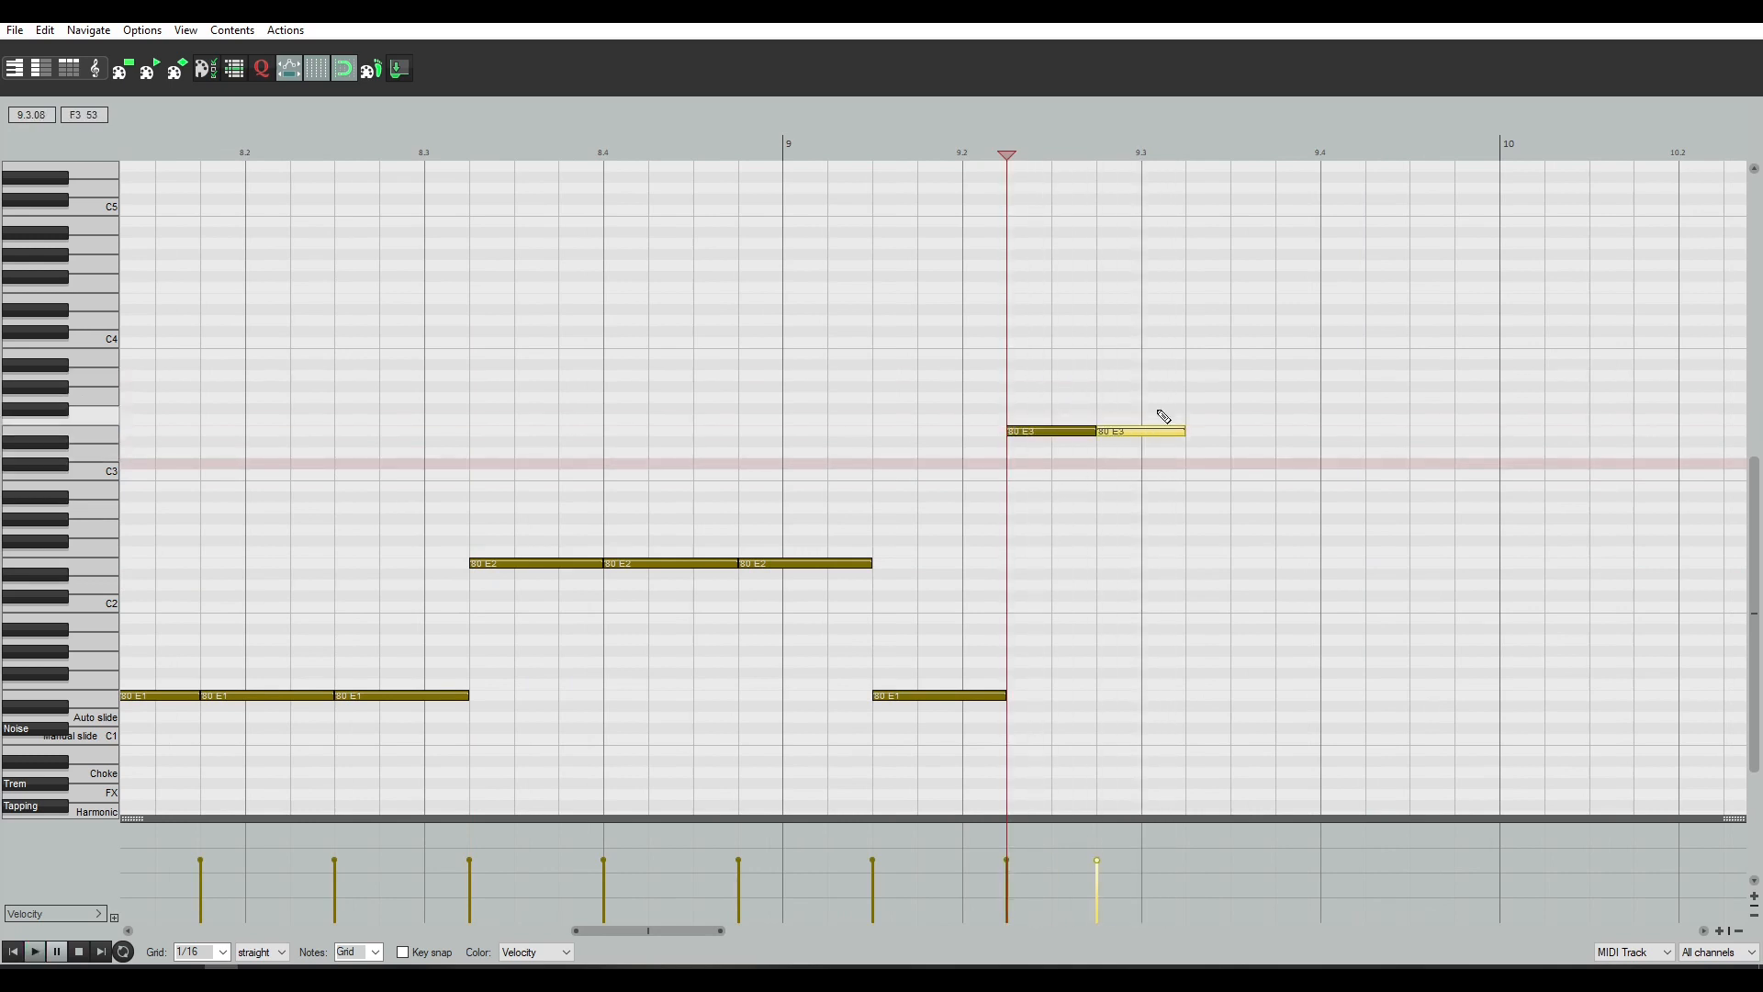
Complete bars 9 and 10 with E1 and D2 notes and a sixteenth-note run climbing to D4 and E4
{"action": "left_click", "coordinate": [1100, 411]}
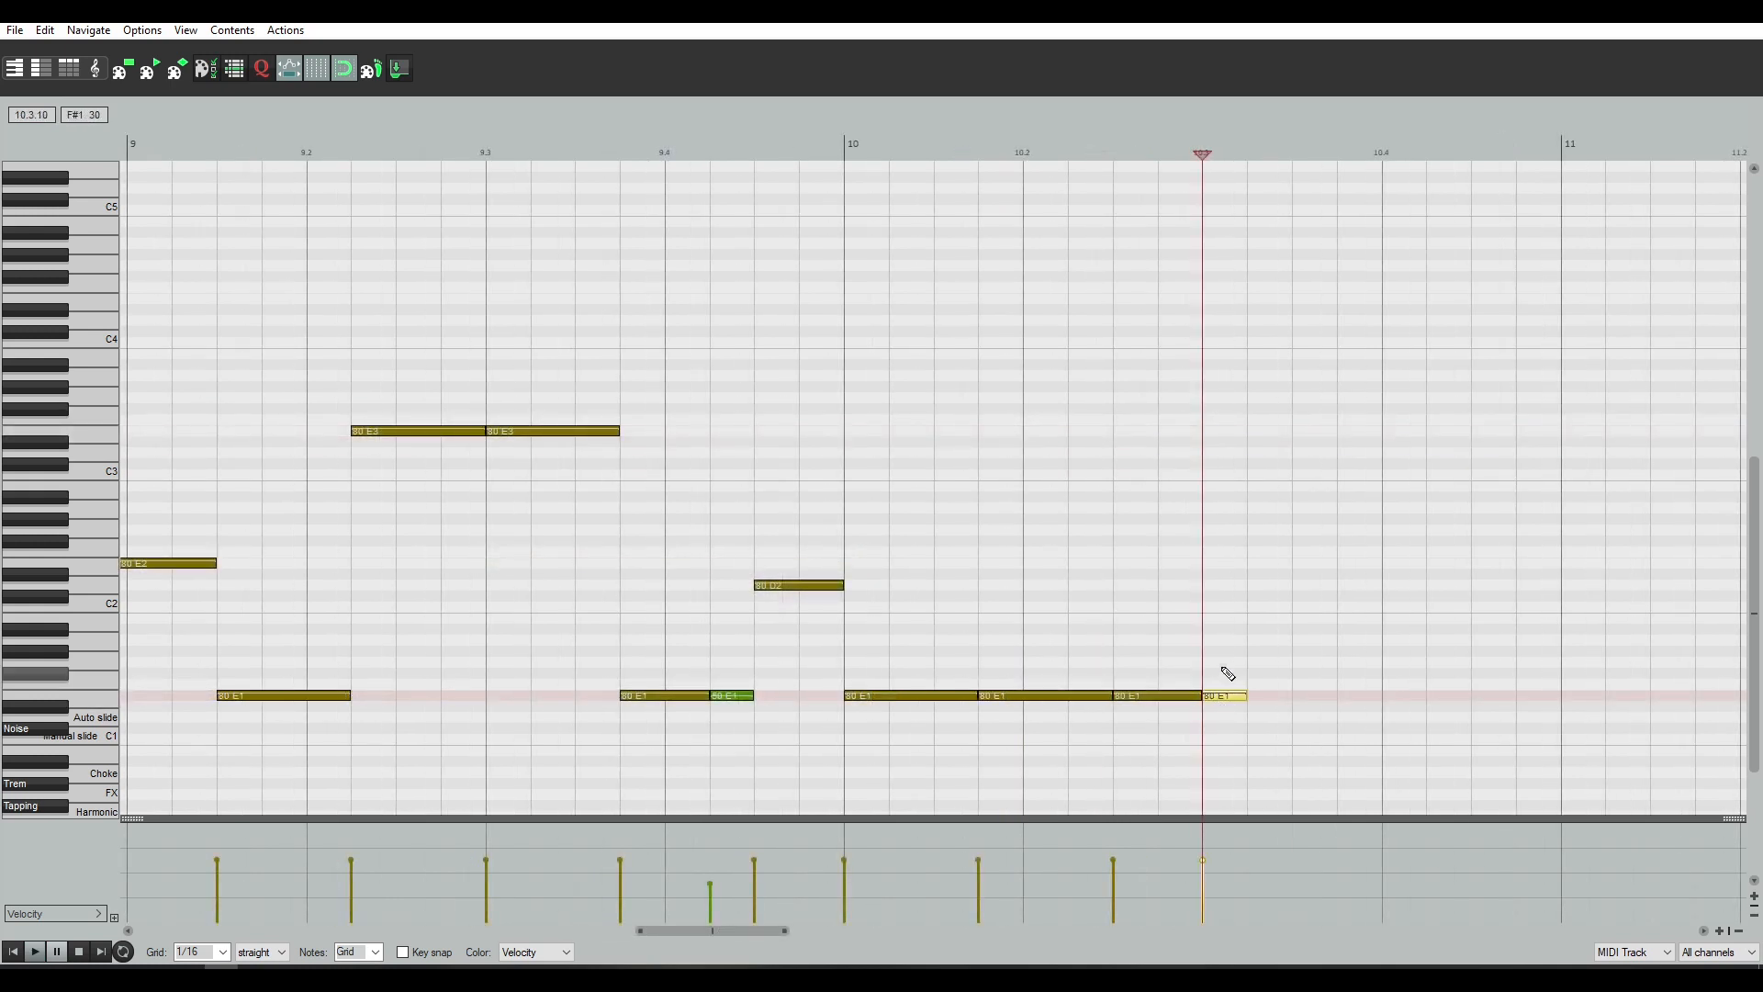
{"action": "left_click", "coordinate": [1261, 586]}
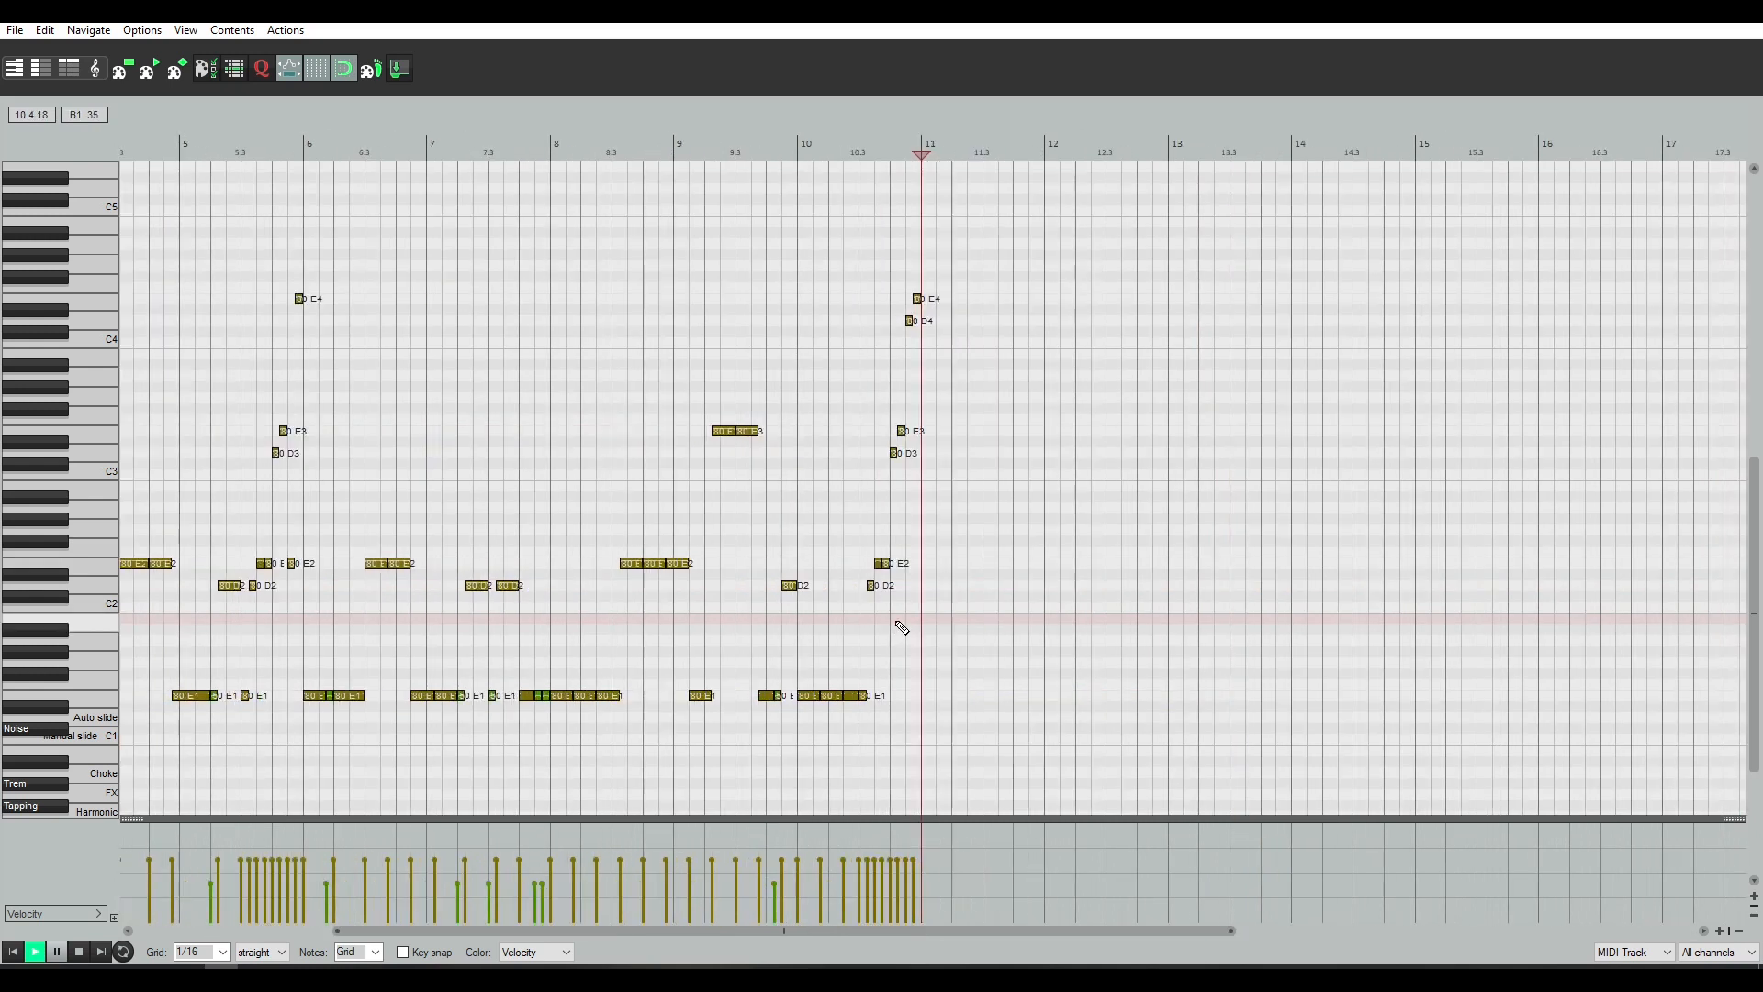
Duplicate all the riff notes from bars 2 to 10 so that the copy starts at bar 11
{"action": "scroll", "coordinate": [896, 622], "scroll_direction": "up", "scroll_amount": 2}
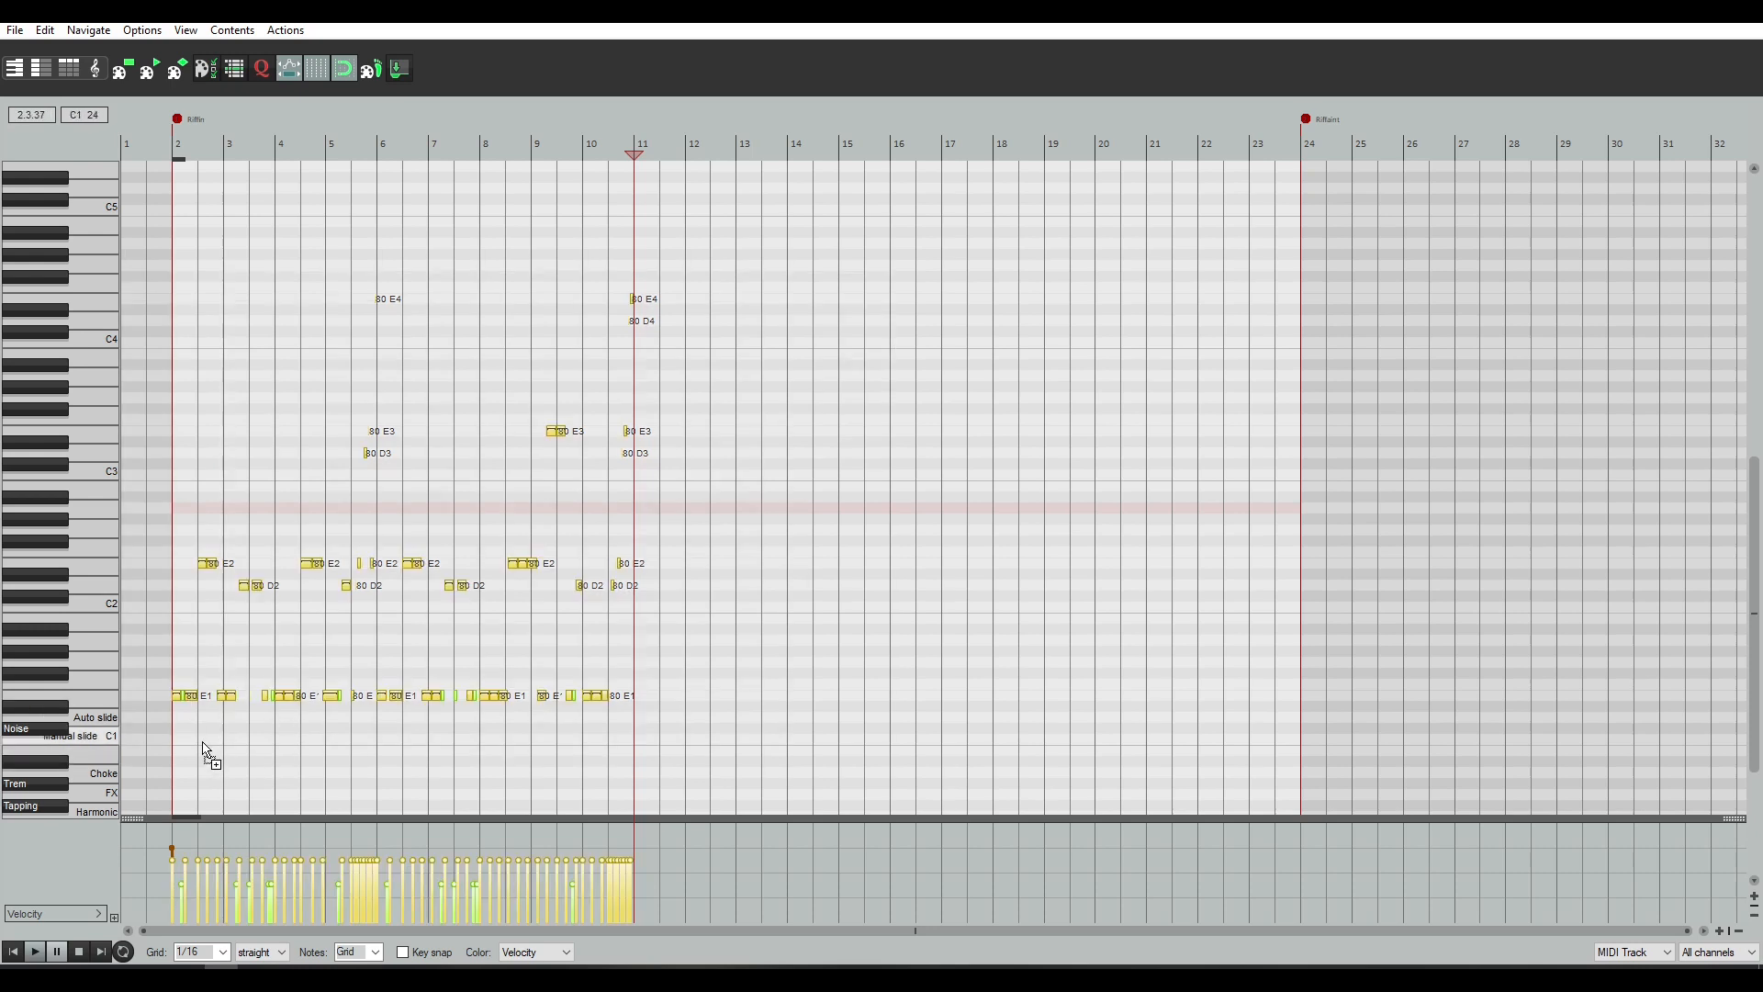
{"action": "left_click_drag", "start_coordinate": [203, 744], "coordinate": [672, 739]}
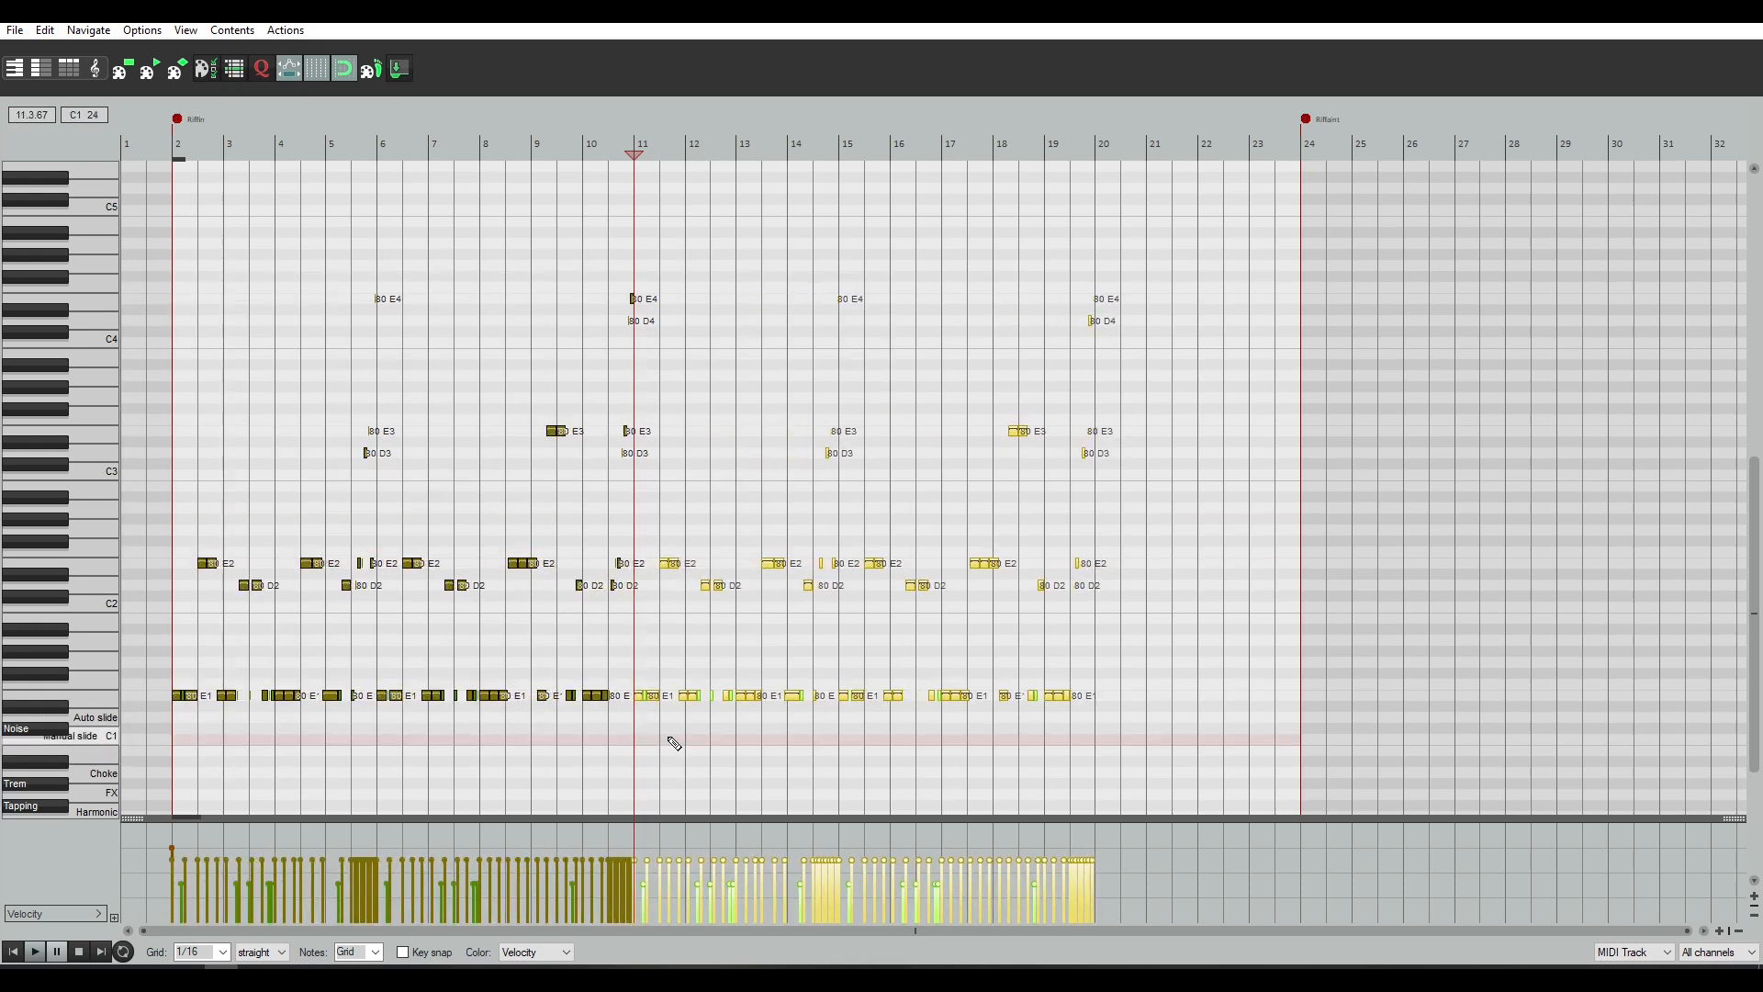
Play back the duplicated riff from bar 11, continuing from bar 18
{"action": "key", "text": "space"}
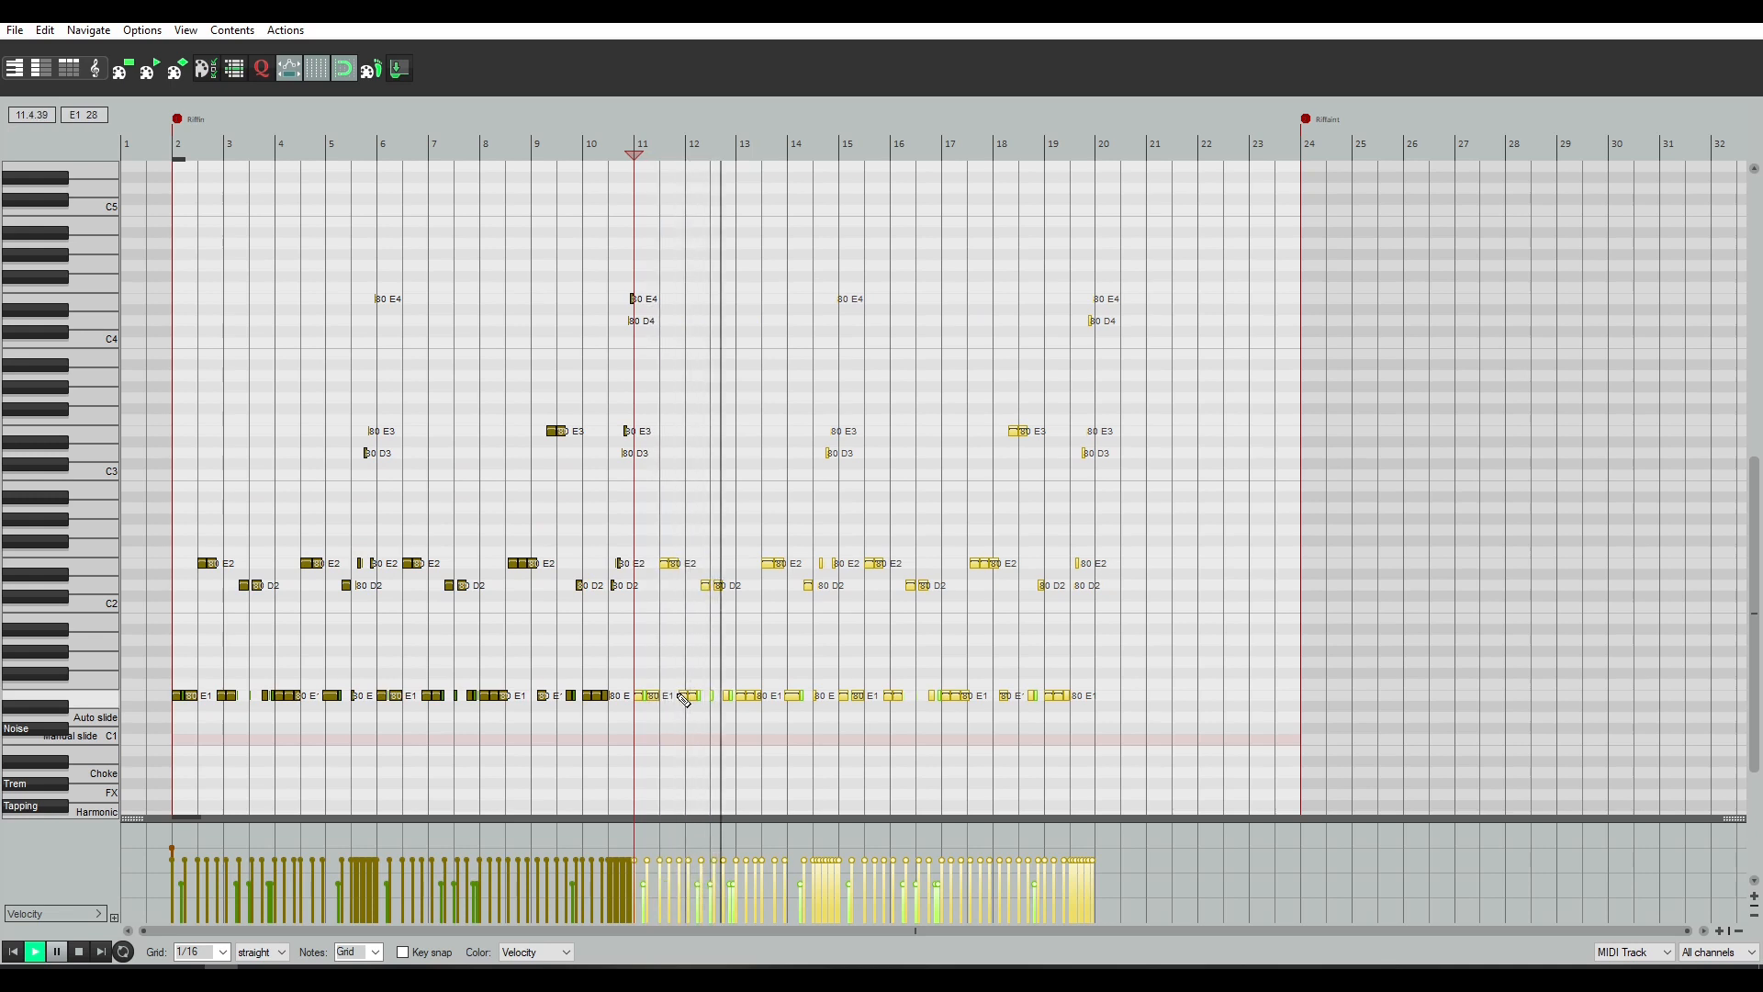
{"action": "scroll", "coordinate": [684, 696], "scroll_direction": "down", "scroll_amount": 2}
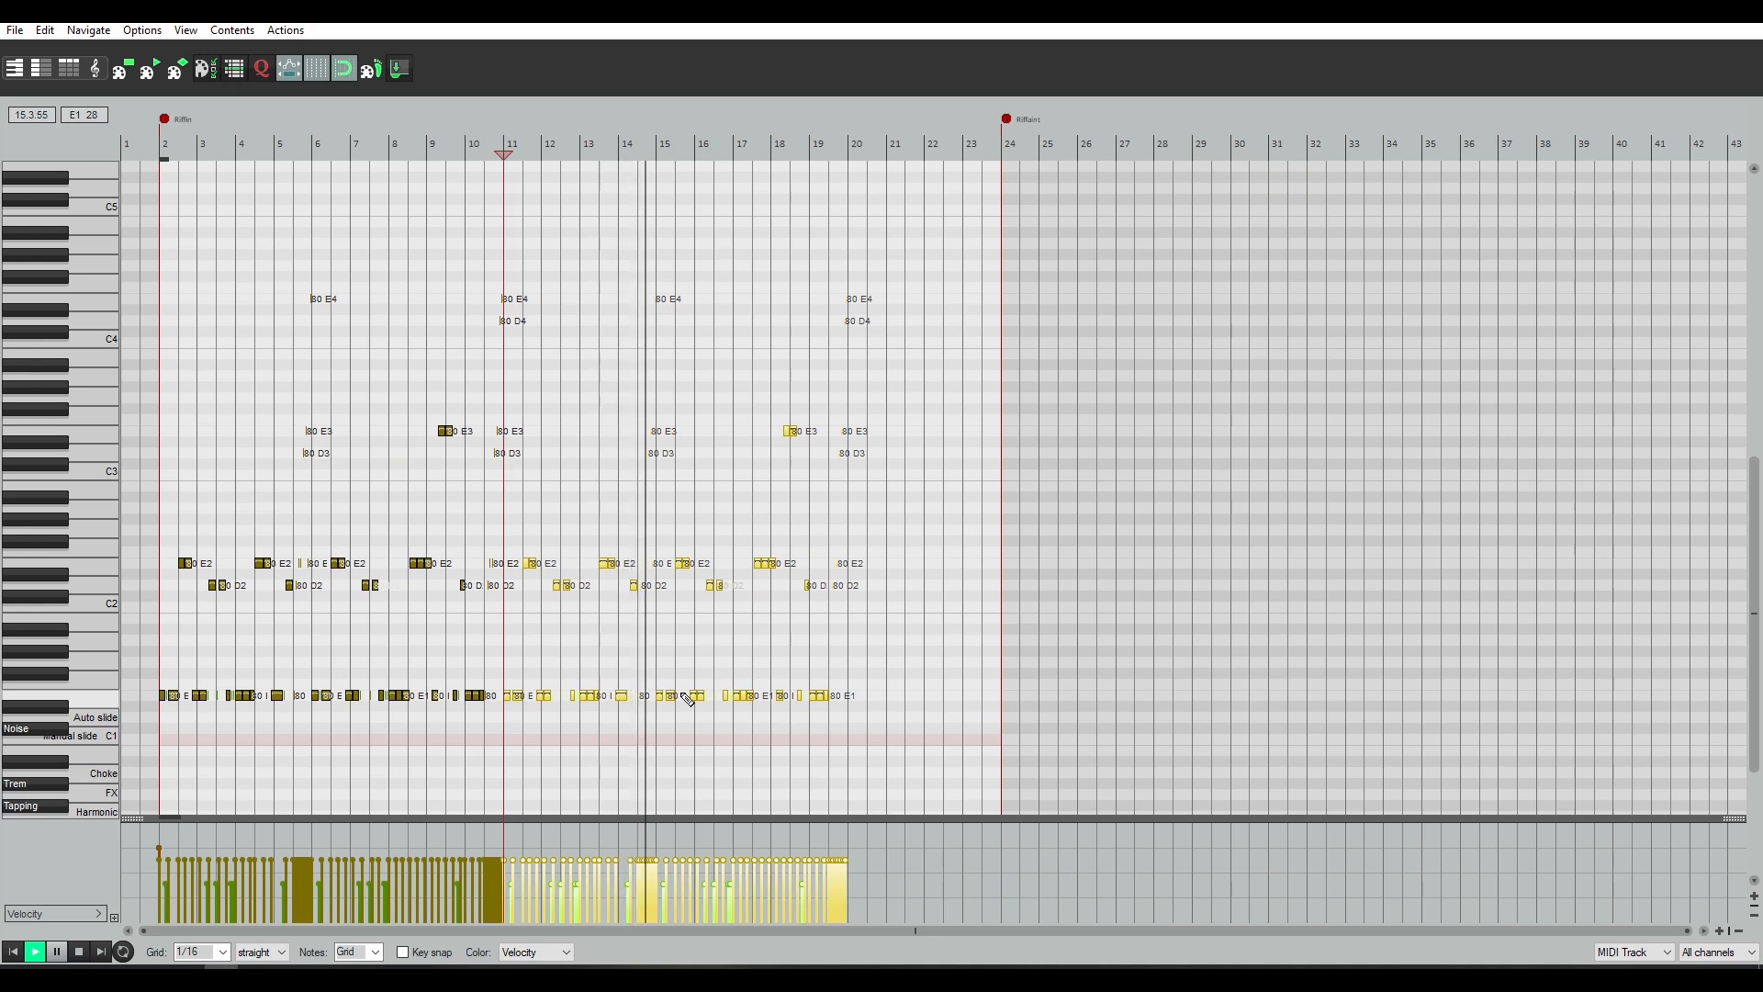
{"action": "left_click", "coordinate": [781, 657]}
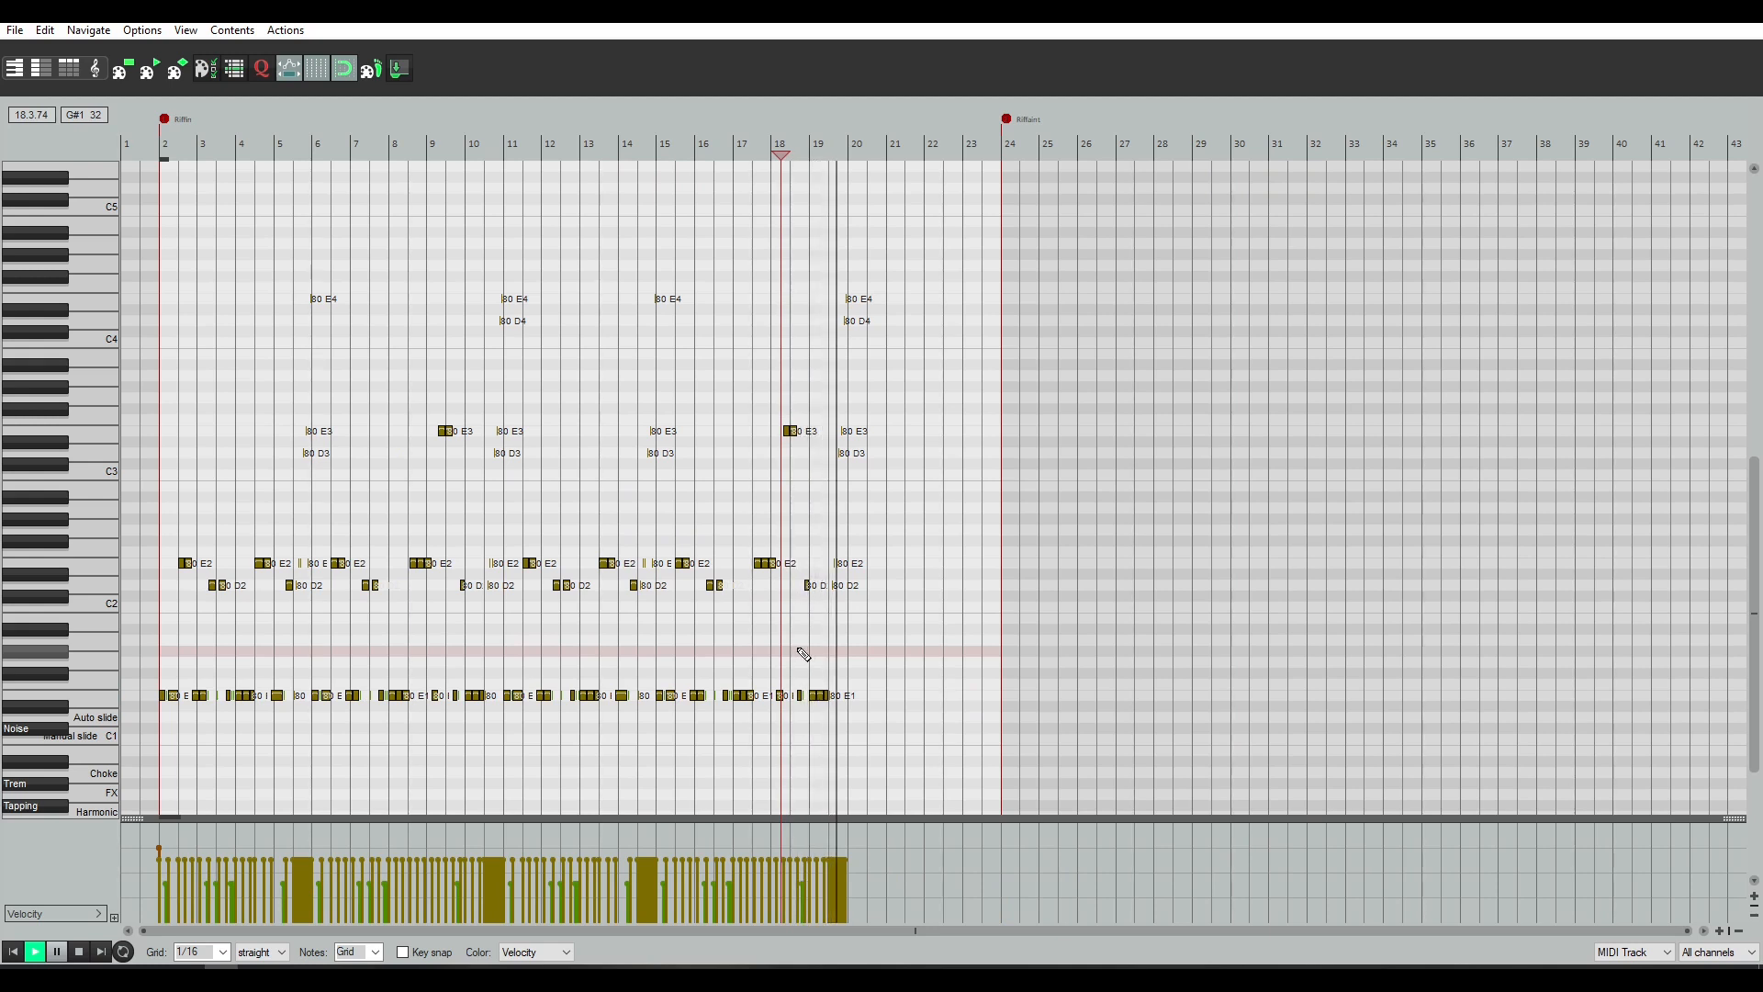
Fill bars 20 to 22 with one full-bar E1 and dotted-eighth and longer E1 notes, and bar 23 with five softer E1 notes
{"action": "scroll", "coordinate": [927, 679], "scroll_direction": "up", "scroll_amount": 3}
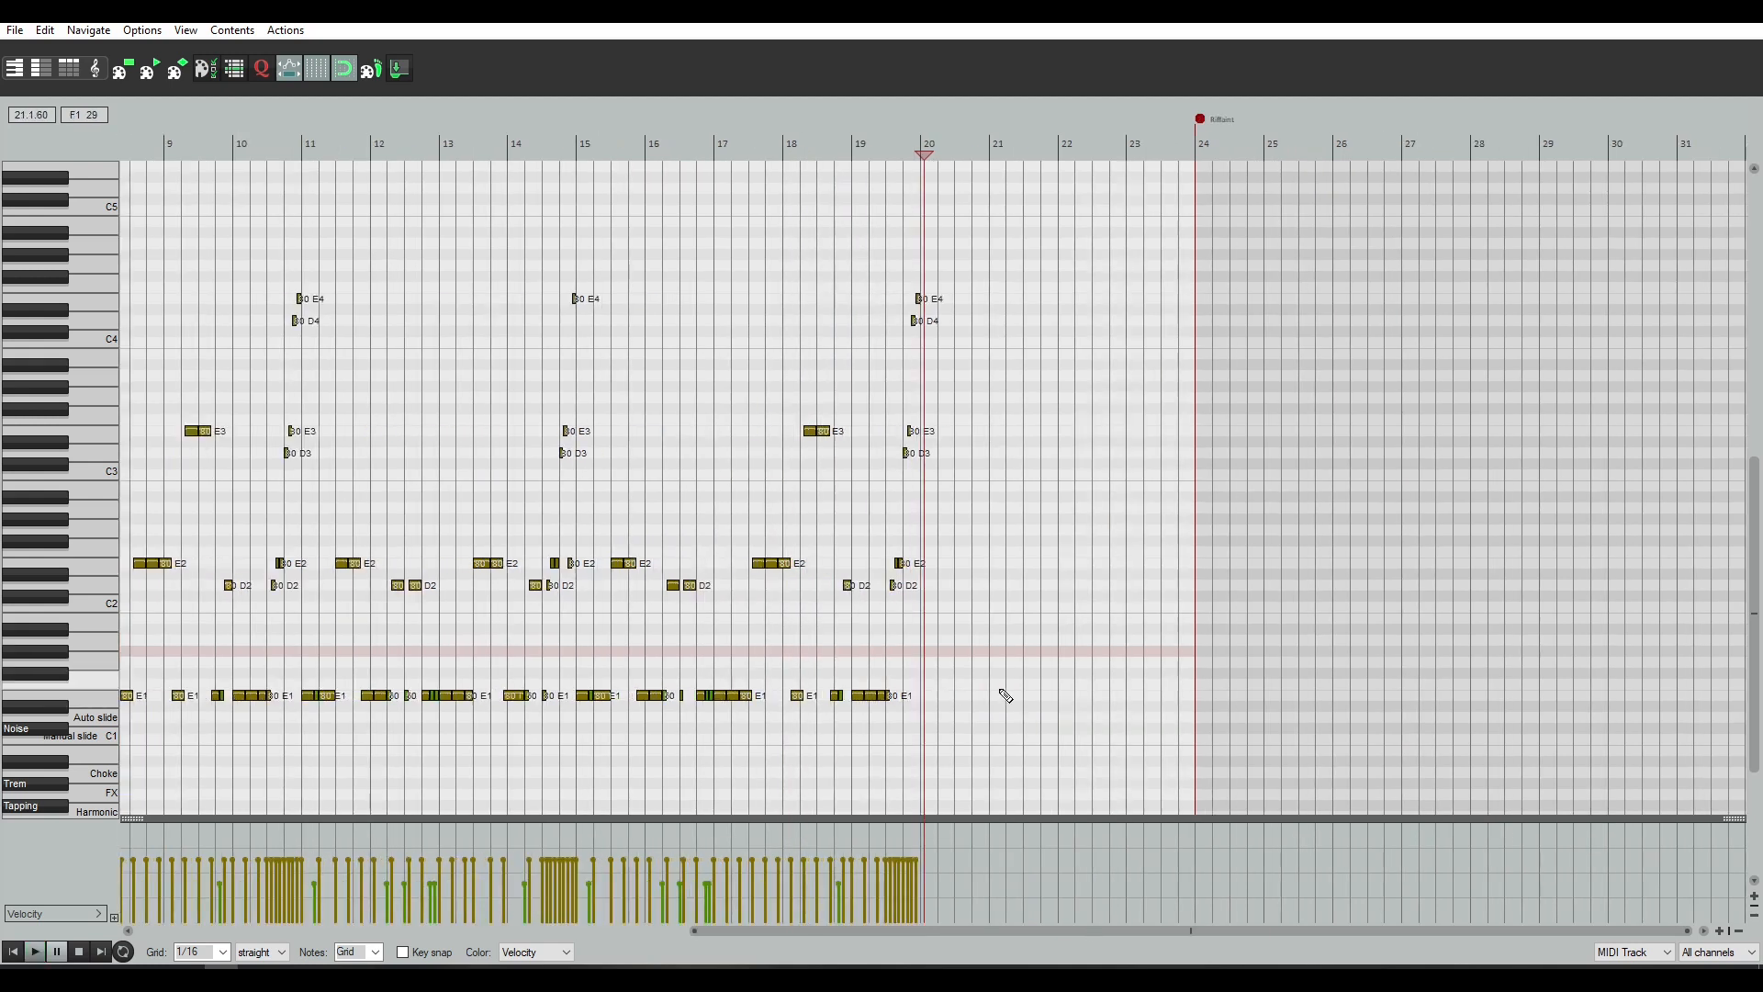
{"action": "scroll", "coordinate": [1005, 695], "scroll_direction": "up", "scroll_amount": 2}
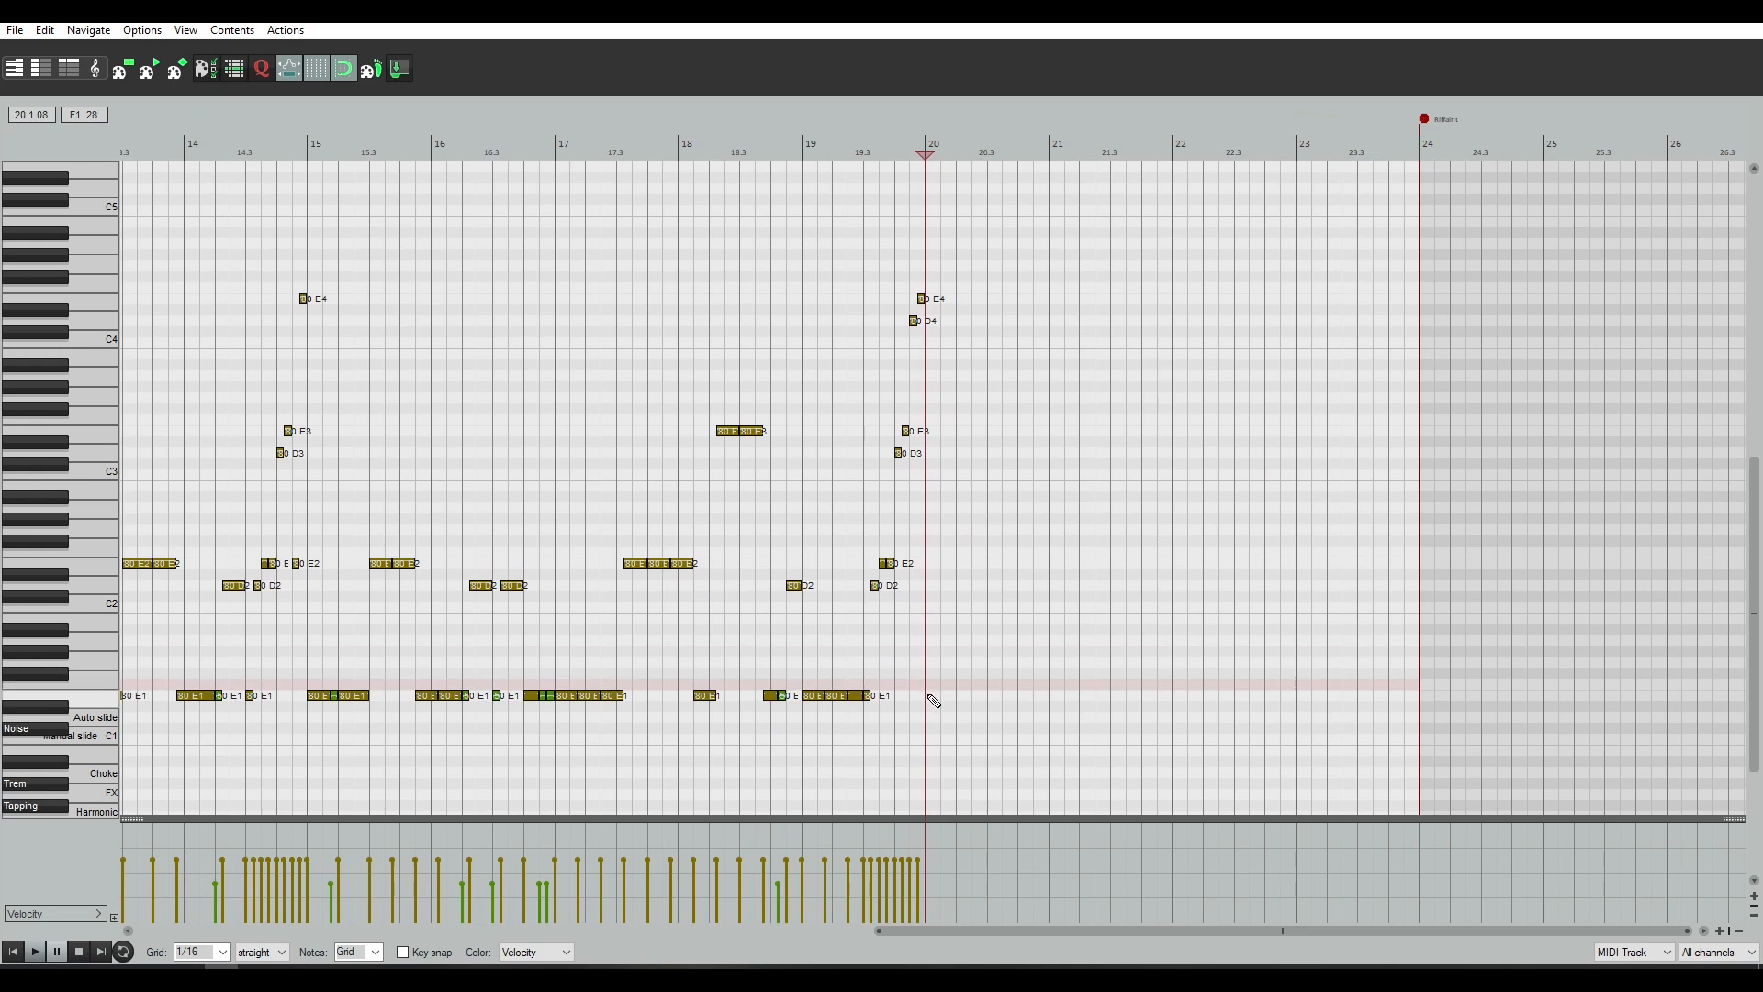
{"action": "left_click_drag", "start_coordinate": [934, 702], "coordinate": [979, 703]}
{"action": "left_click_drag", "start_coordinate": [1100, 700], "coordinate": [1168, 695]}
{"action": "key", "text": "space"}
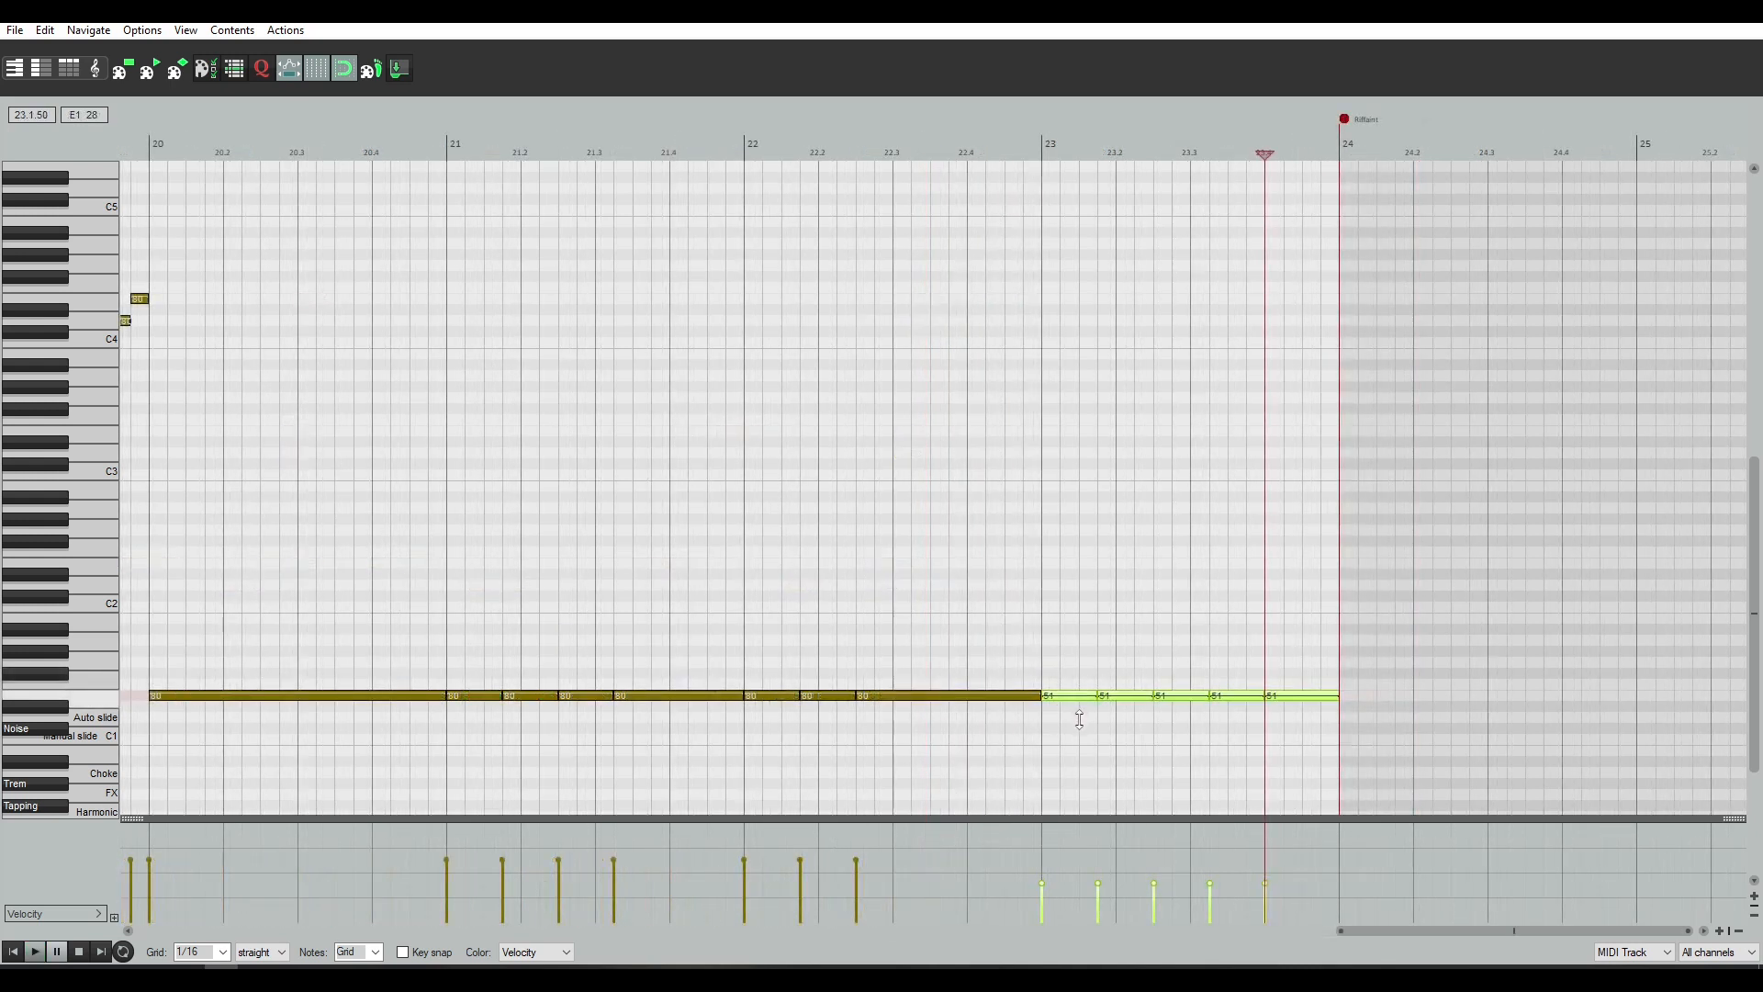
Transpose the five softer notes in bar 23 up to F1 and copy them up to B1
{"action": "left_click", "coordinate": [1047, 661]}
{"action": "left_click_drag", "start_coordinate": [1138, 702], "coordinate": [1055, 700]}
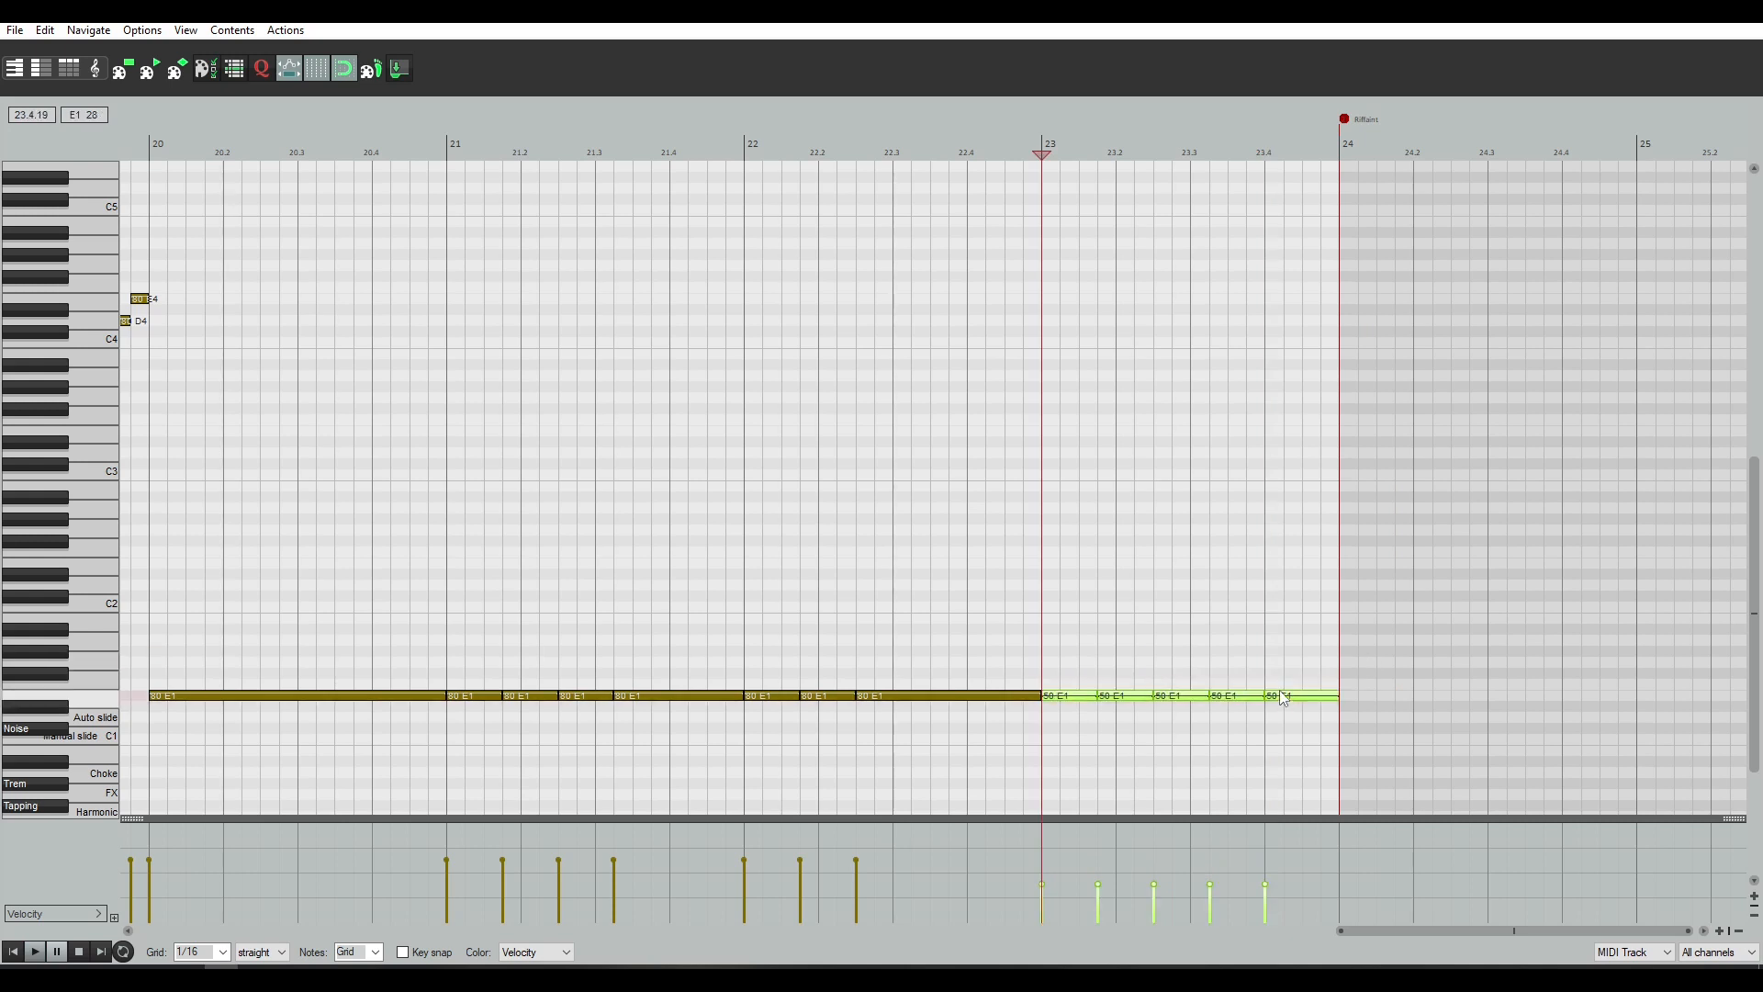
{"action": "left_click_drag", "start_coordinate": [1282, 698], "coordinate": [1283, 694]}
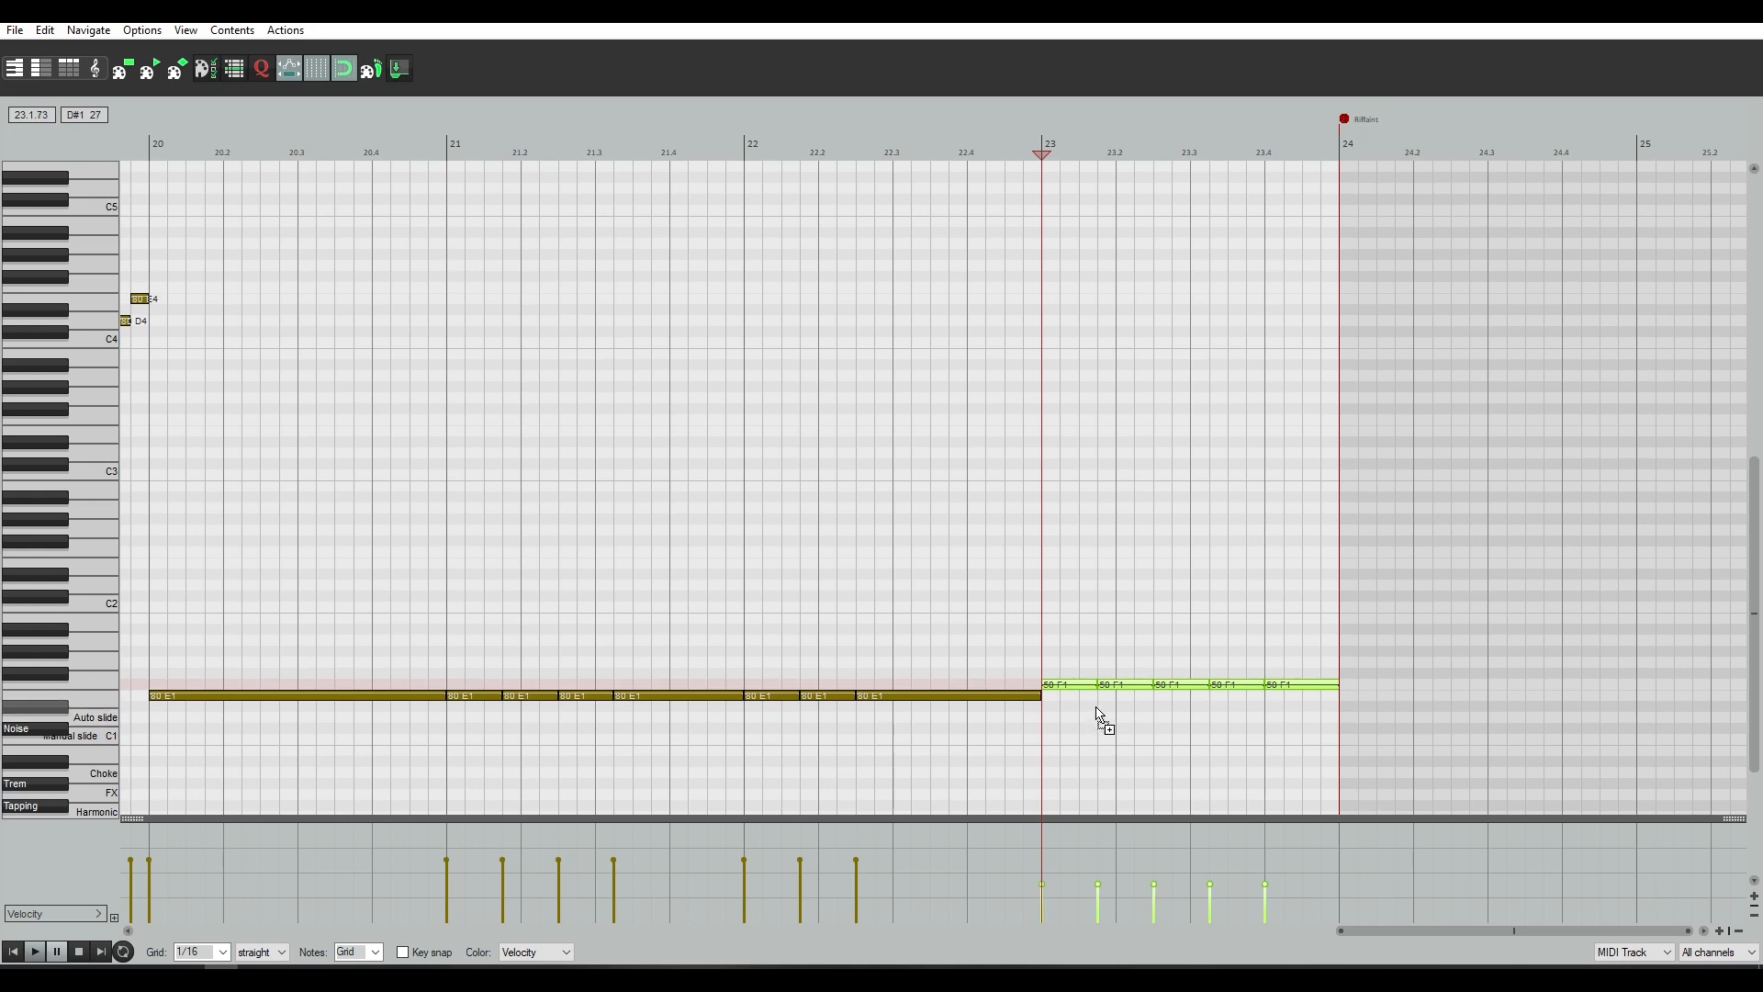
{"action": "left_click_drag", "start_coordinate": [1095, 708], "coordinate": [1101, 655]}
Play back the layered F1 and B1 notes in bar 23
{"action": "key", "text": "space"}
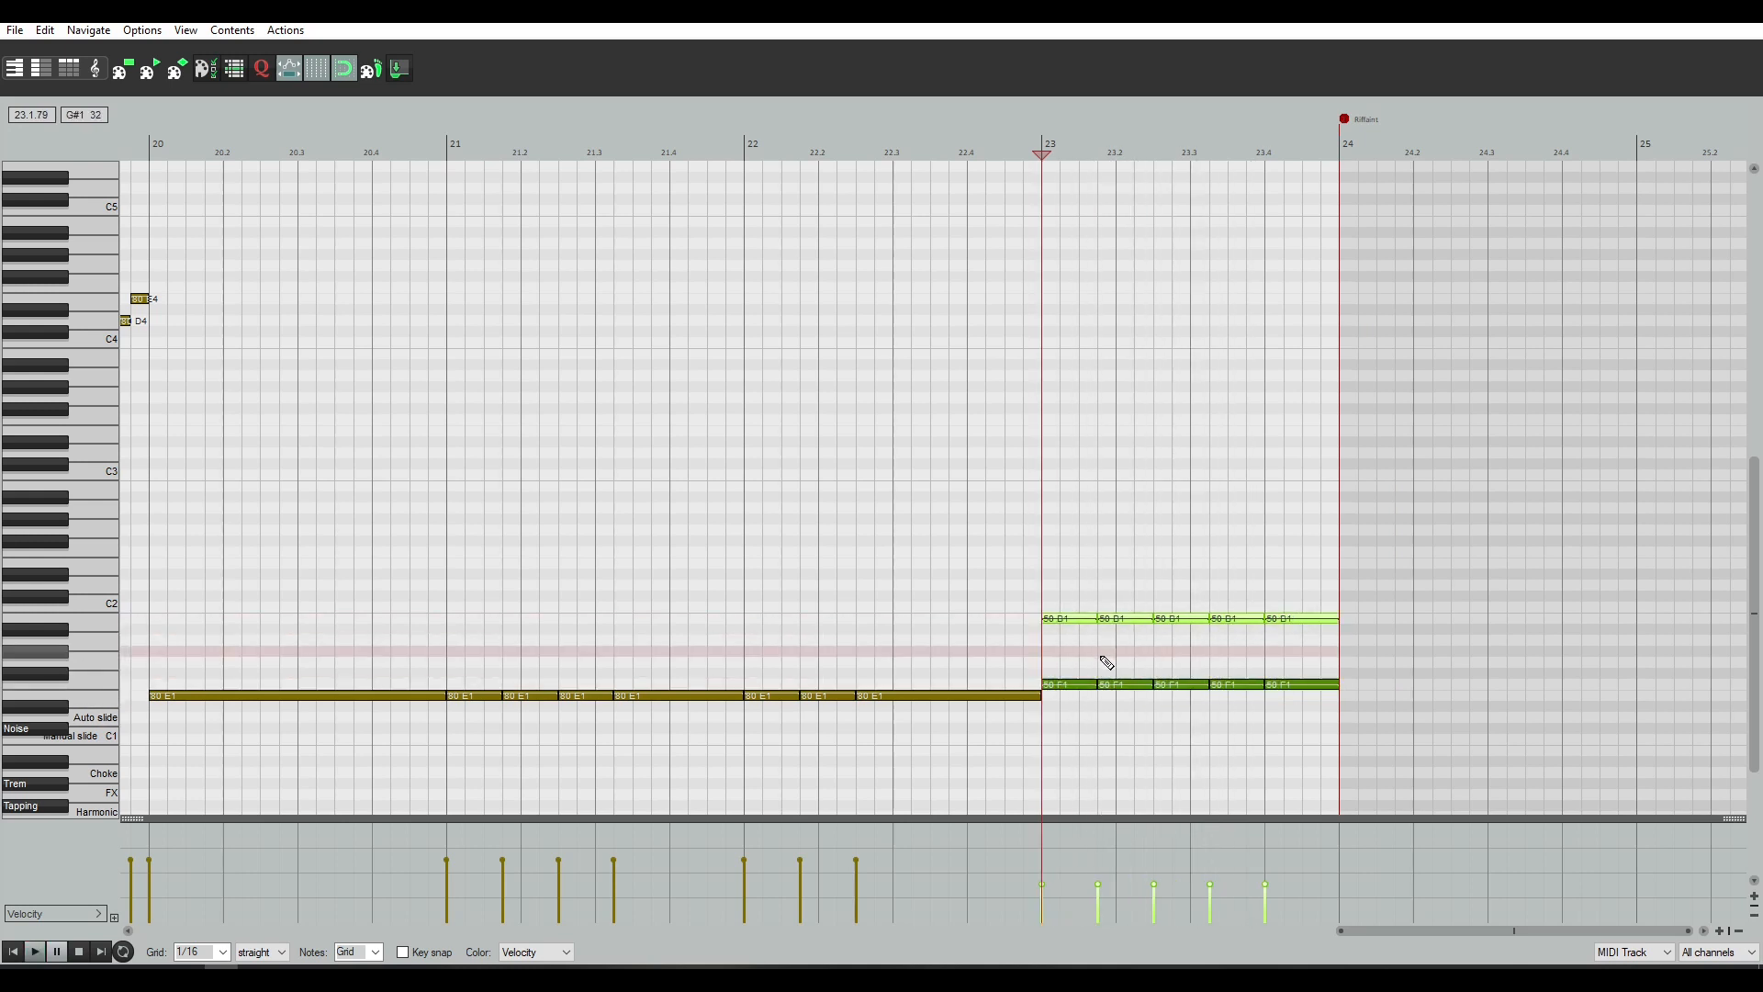
{"action": "key", "text": "space"}
{"action": "scroll", "coordinate": [1106, 662], "scroll_direction": "down", "scroll_amount": 3}
{"action": "scroll", "coordinate": [840, 655], "scroll_direction": "down", "scroll_amount": 2}
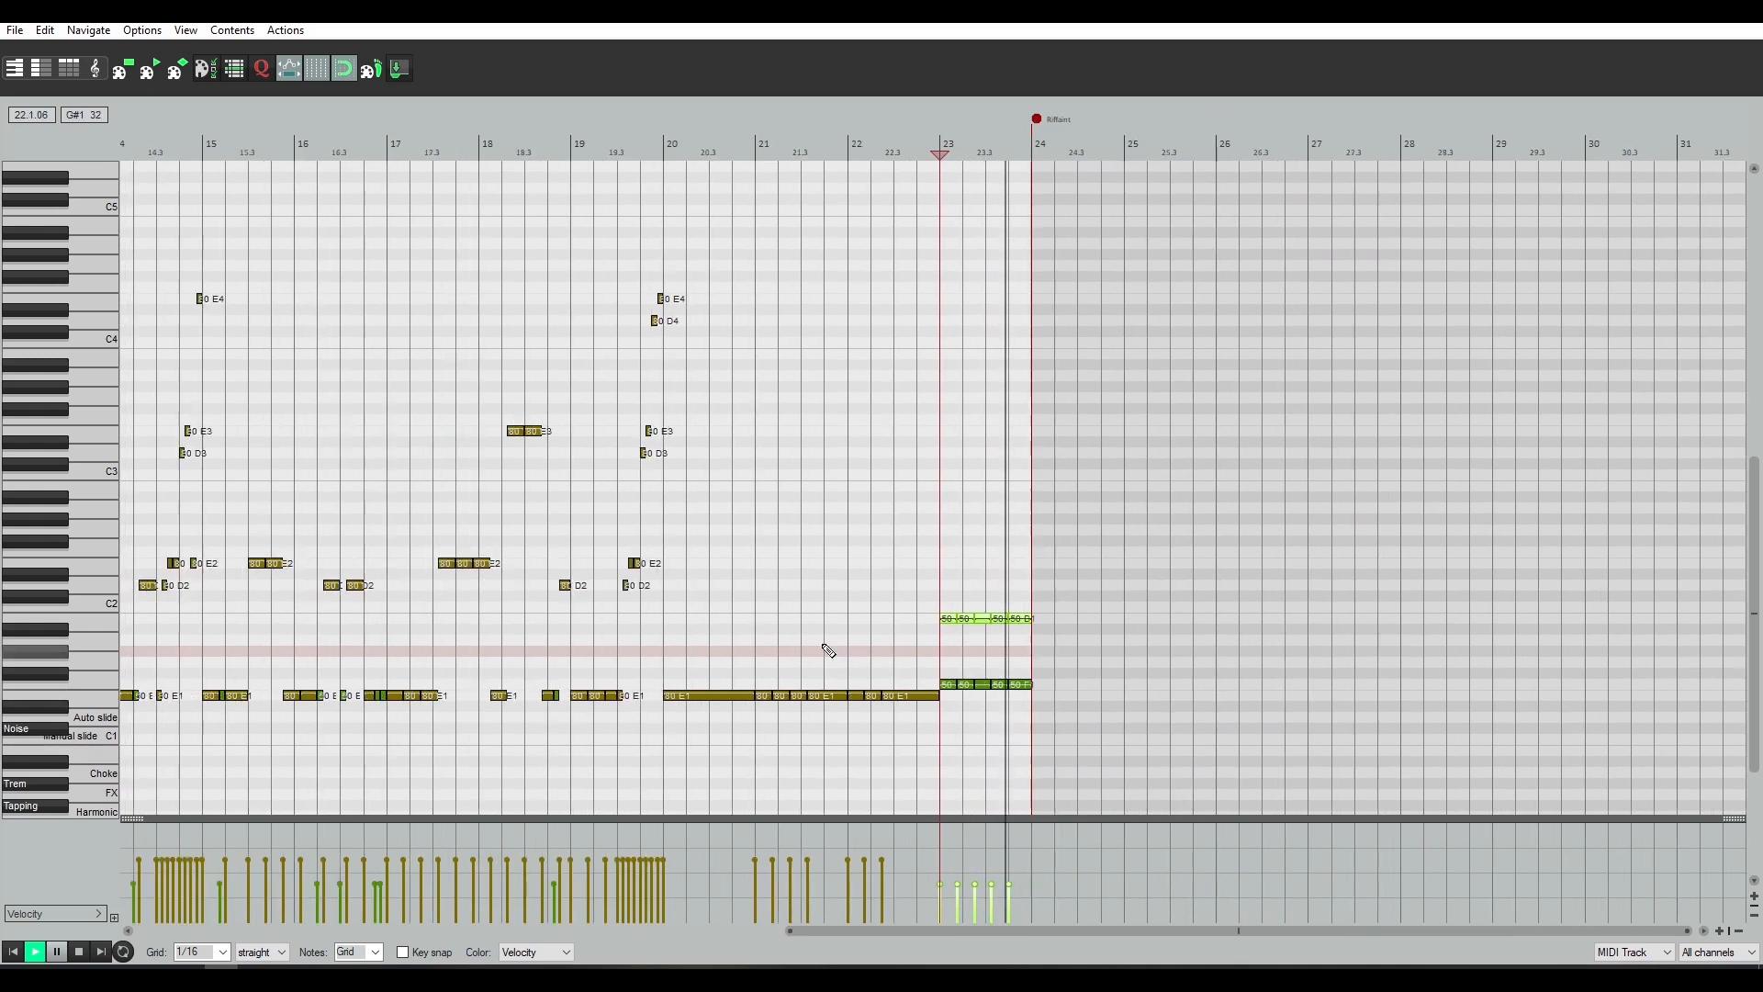
{"action": "scroll", "coordinate": [500, 627], "scroll_direction": "down", "scroll_amount": 2}
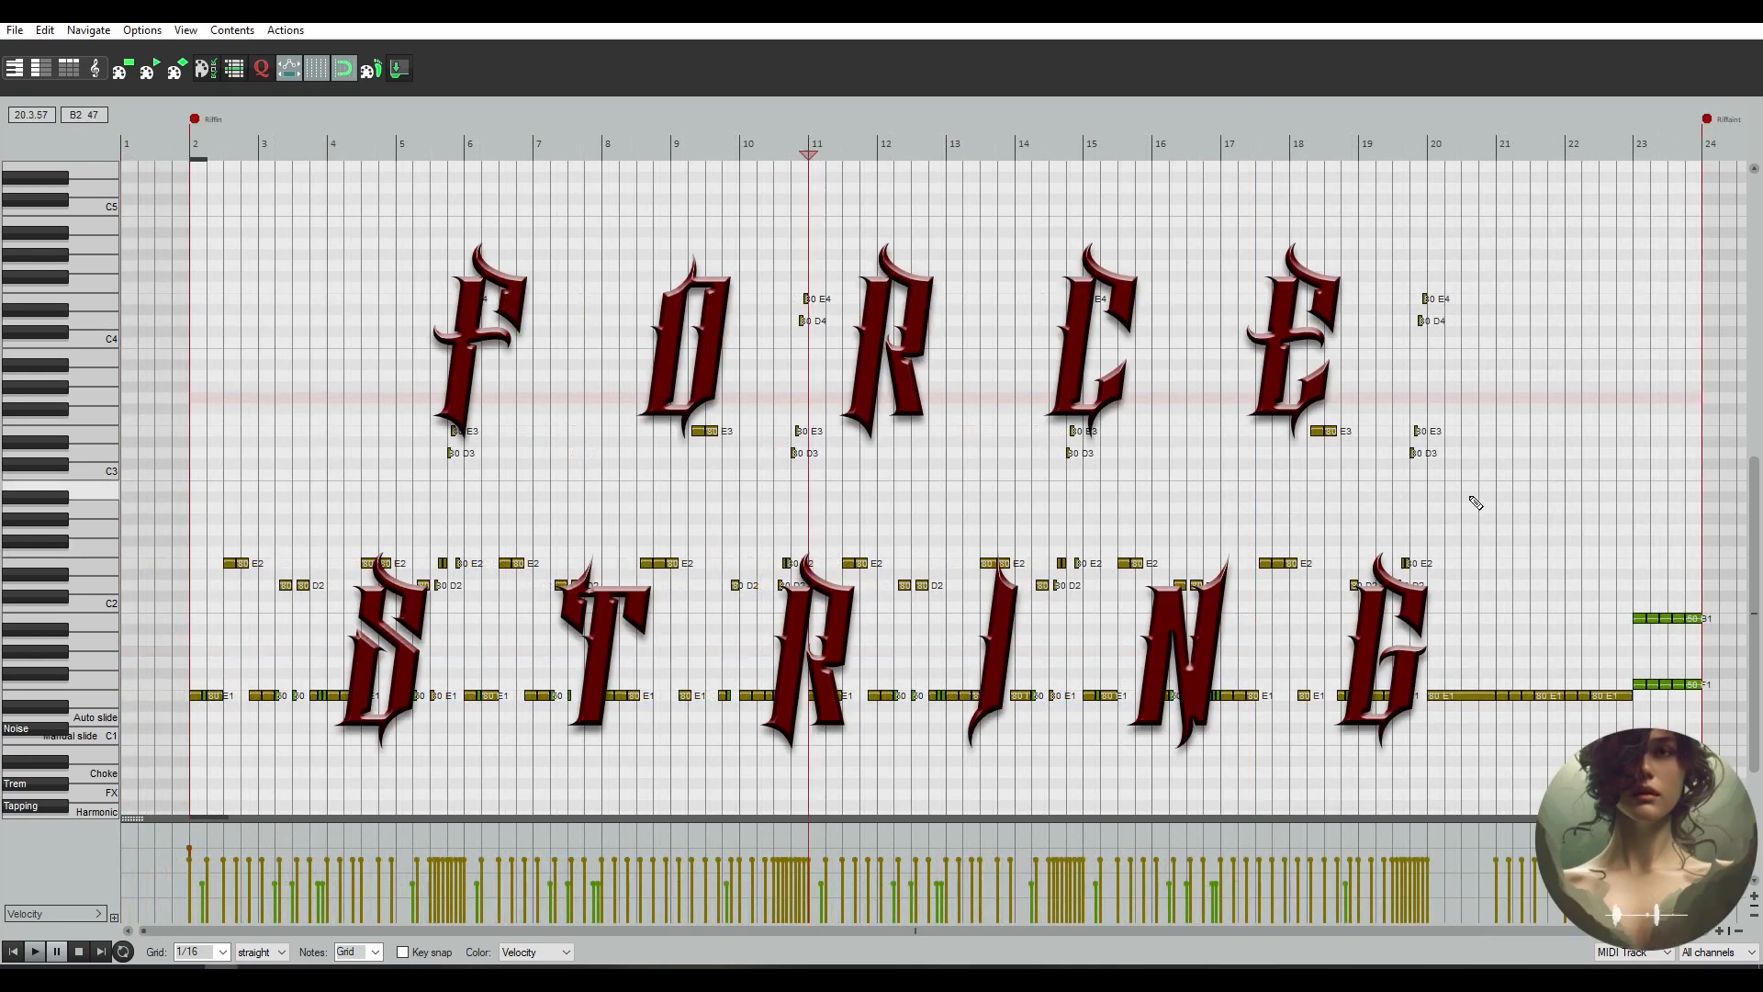
Delete the duplicated riff notes in bars 11 to 19
{"action": "left_click_drag", "start_coordinate": [1425, 279], "coordinate": [824, 735]}
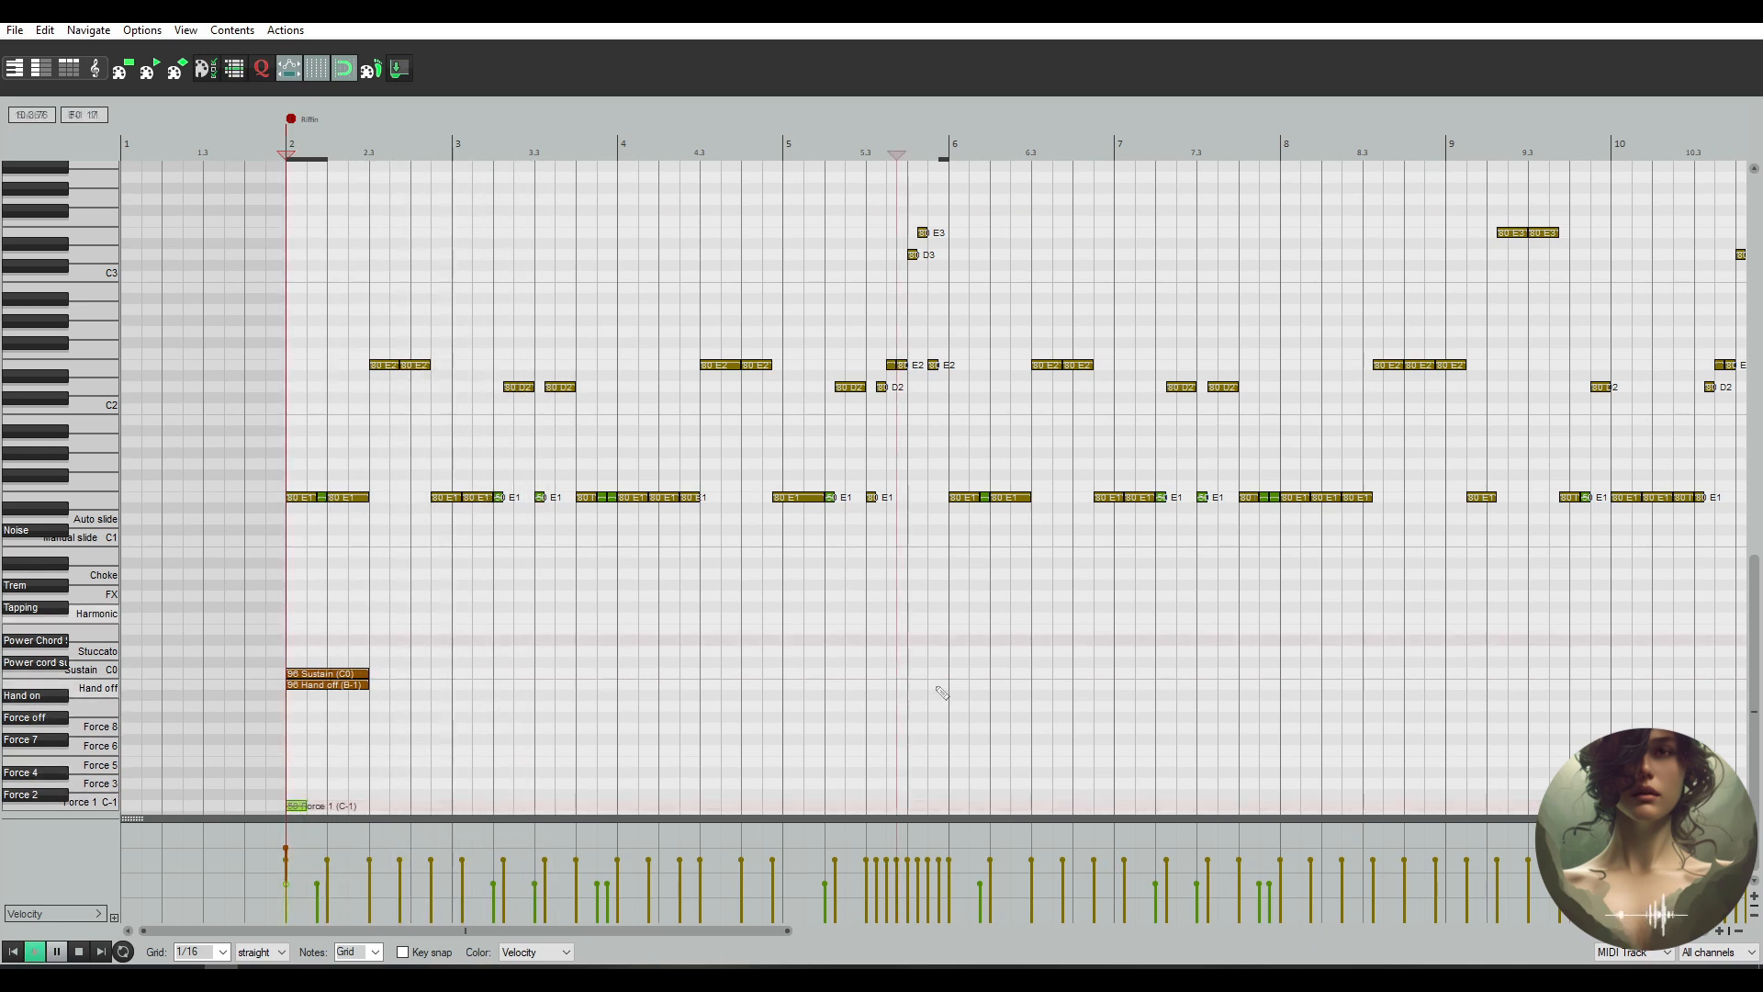
Place a Force 3 keyswitch note under the second E2 of bar 5's closing sixteenth-note run
{"action": "left_click", "coordinate": [898, 640]}
{"action": "key", "text": "space"}
{"action": "scroll", "coordinate": [942, 690], "scroll_direction": "up", "scroll_amount": 1}
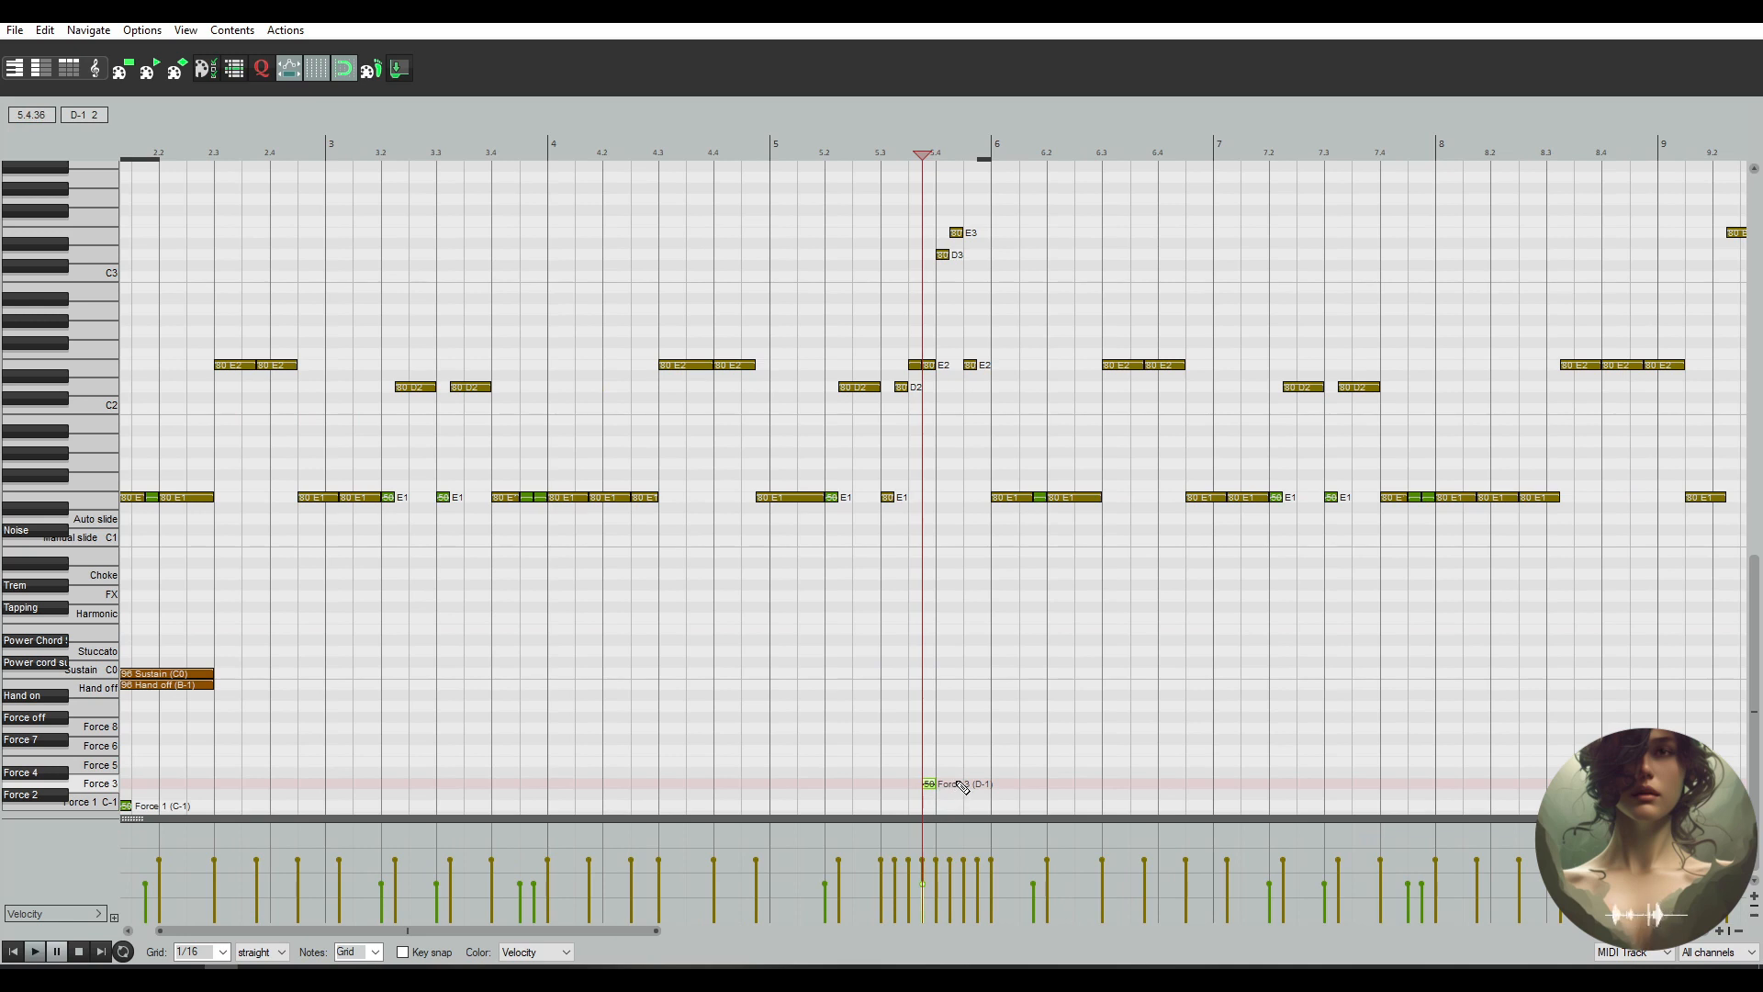
Copy bar 2's Force 1 keyswitch note to the start of bar 6
{"action": "left_click_drag", "start_coordinate": [126, 735], "coordinate": [1071, 796]}
{"action": "key", "text": "ctrl+c"}
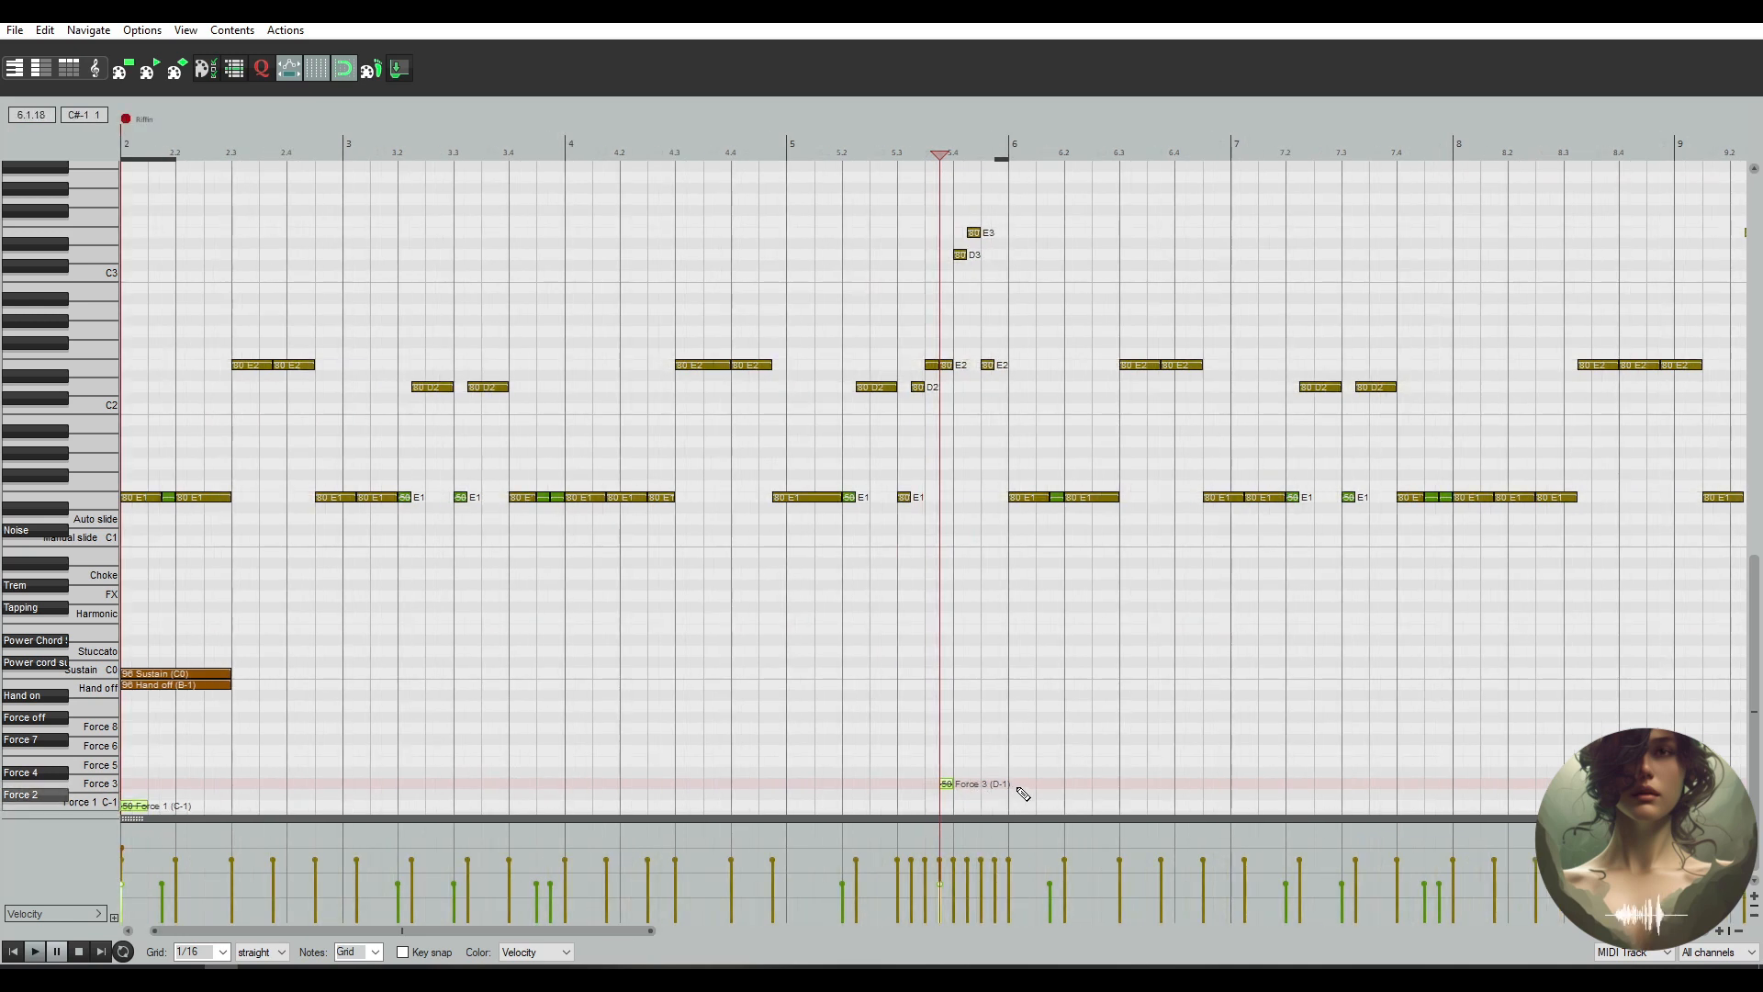
{"action": "left_click", "coordinate": [1012, 784]}
{"action": "key", "text": "ctrl+v"}
{"action": "scroll", "coordinate": [929, 783], "scroll_direction": "down", "scroll_amount": 2}
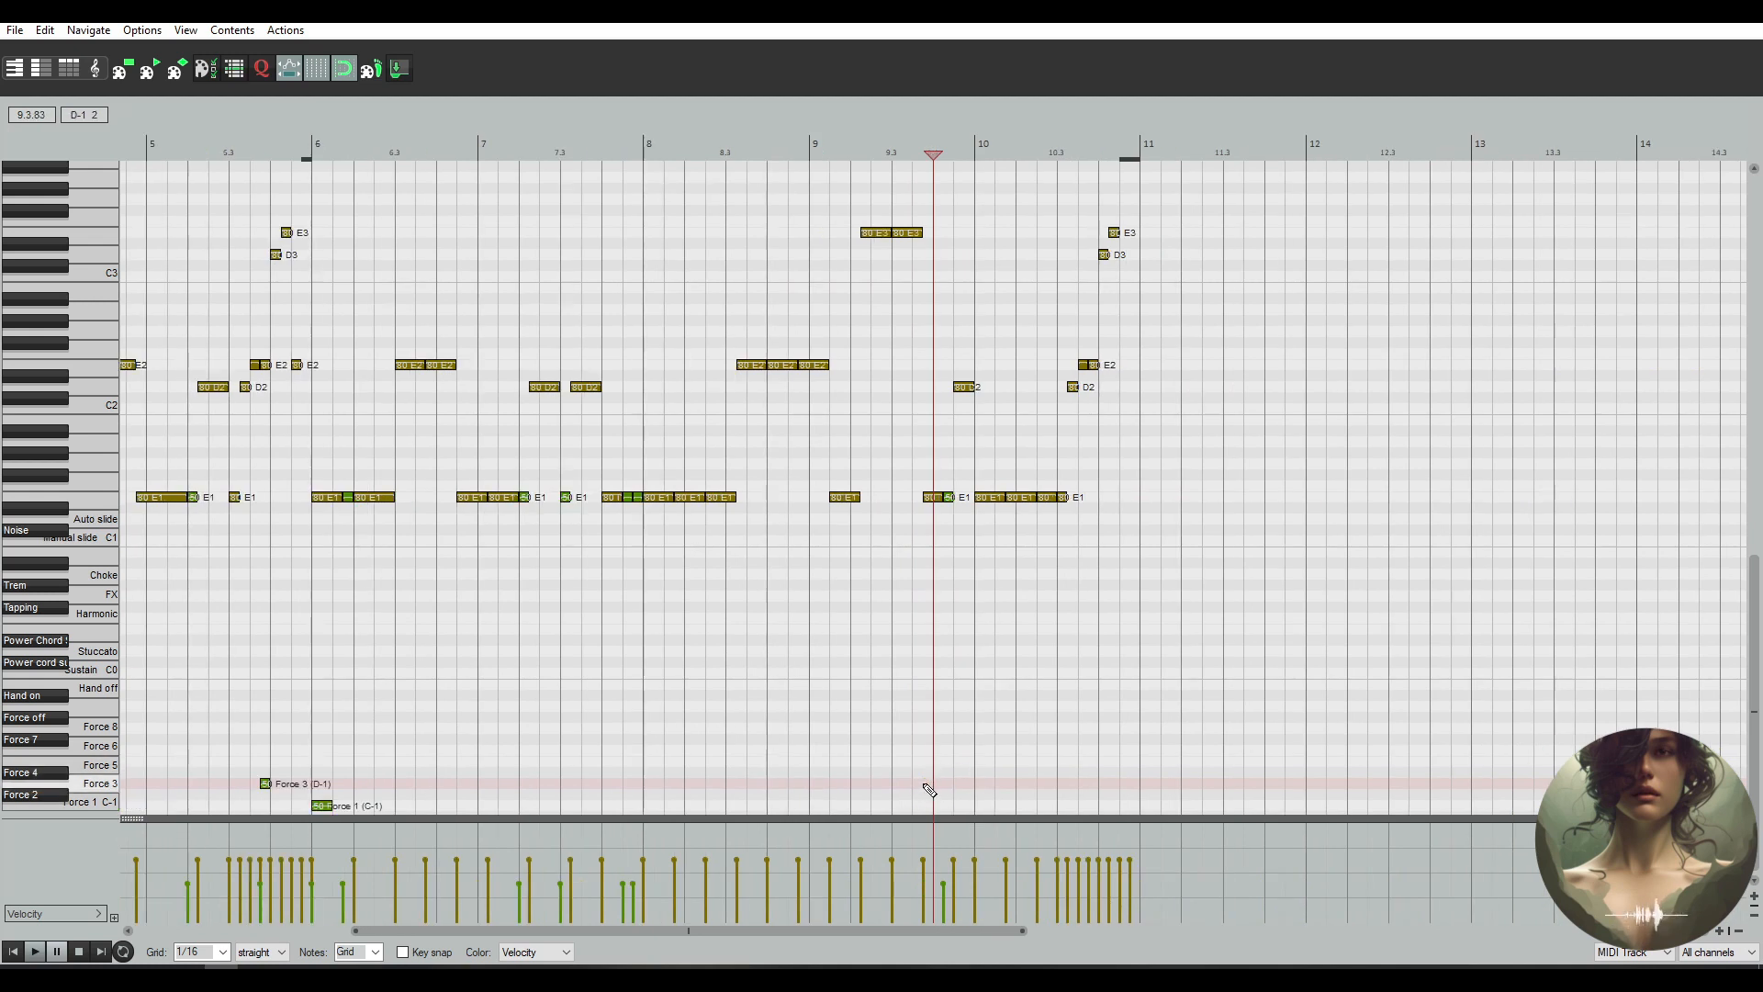
Place a Force 3 keyswitch note at velocity 127 under the second E2 of bar 10's closing run
{"action": "key", "text": "space"}
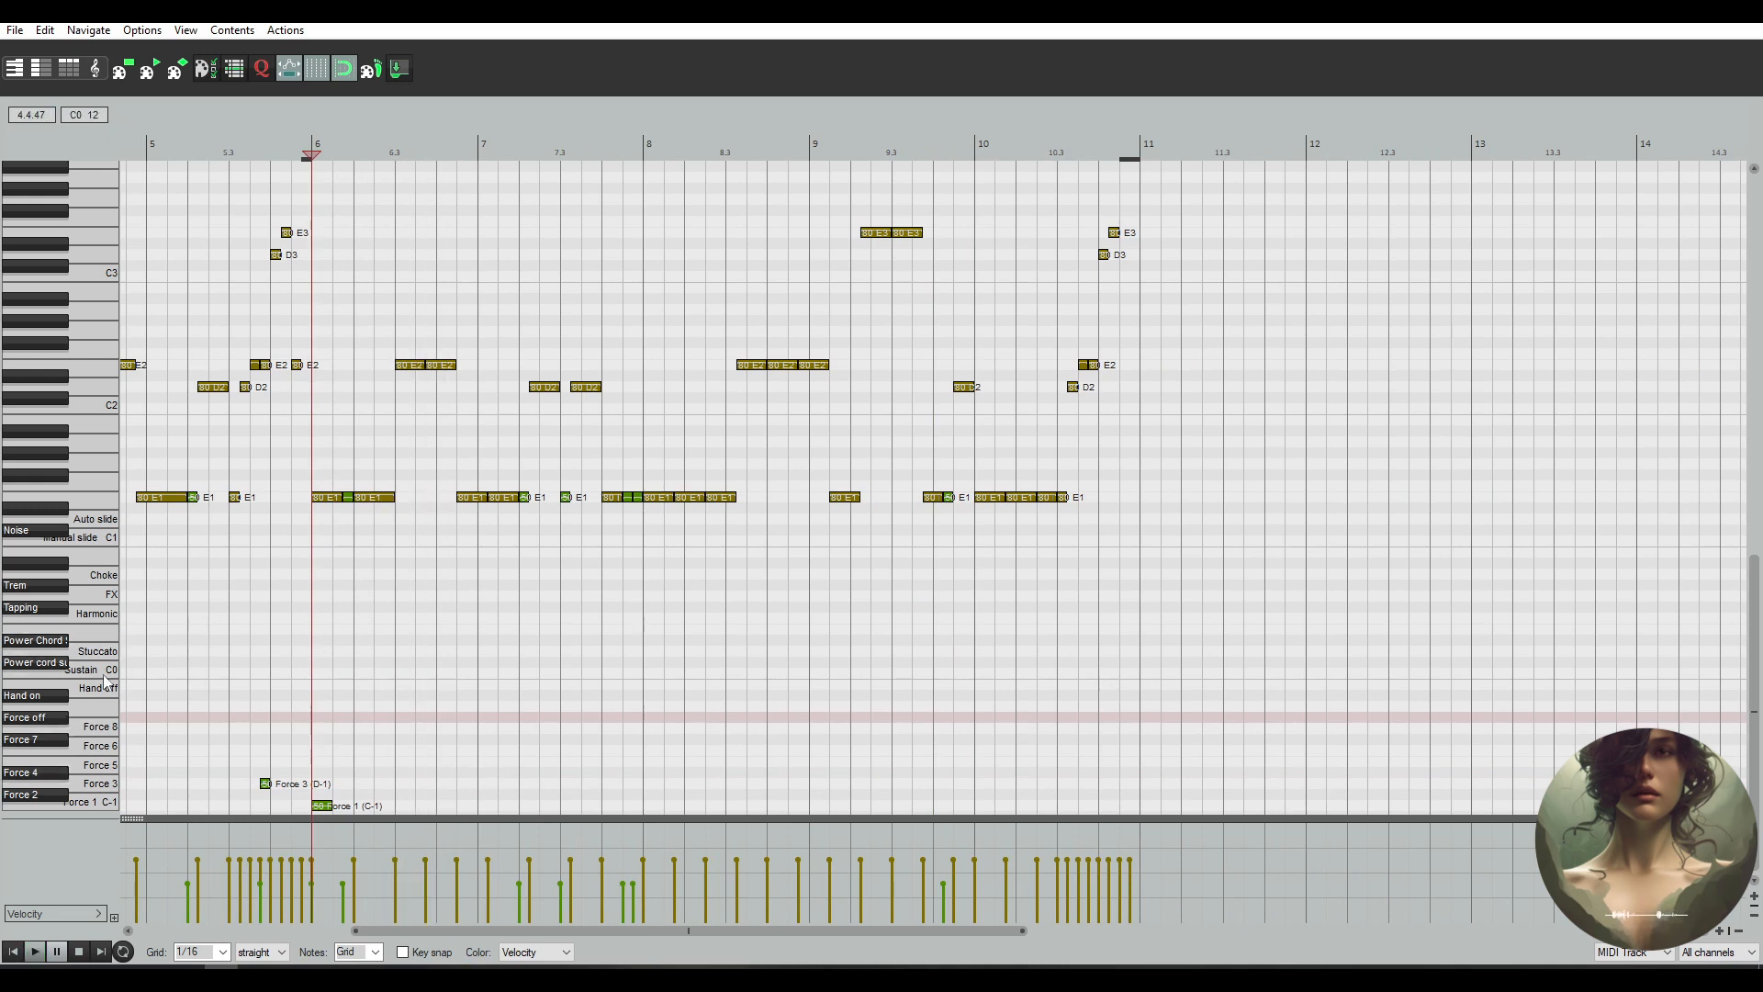
{"action": "key", "text": "space"}
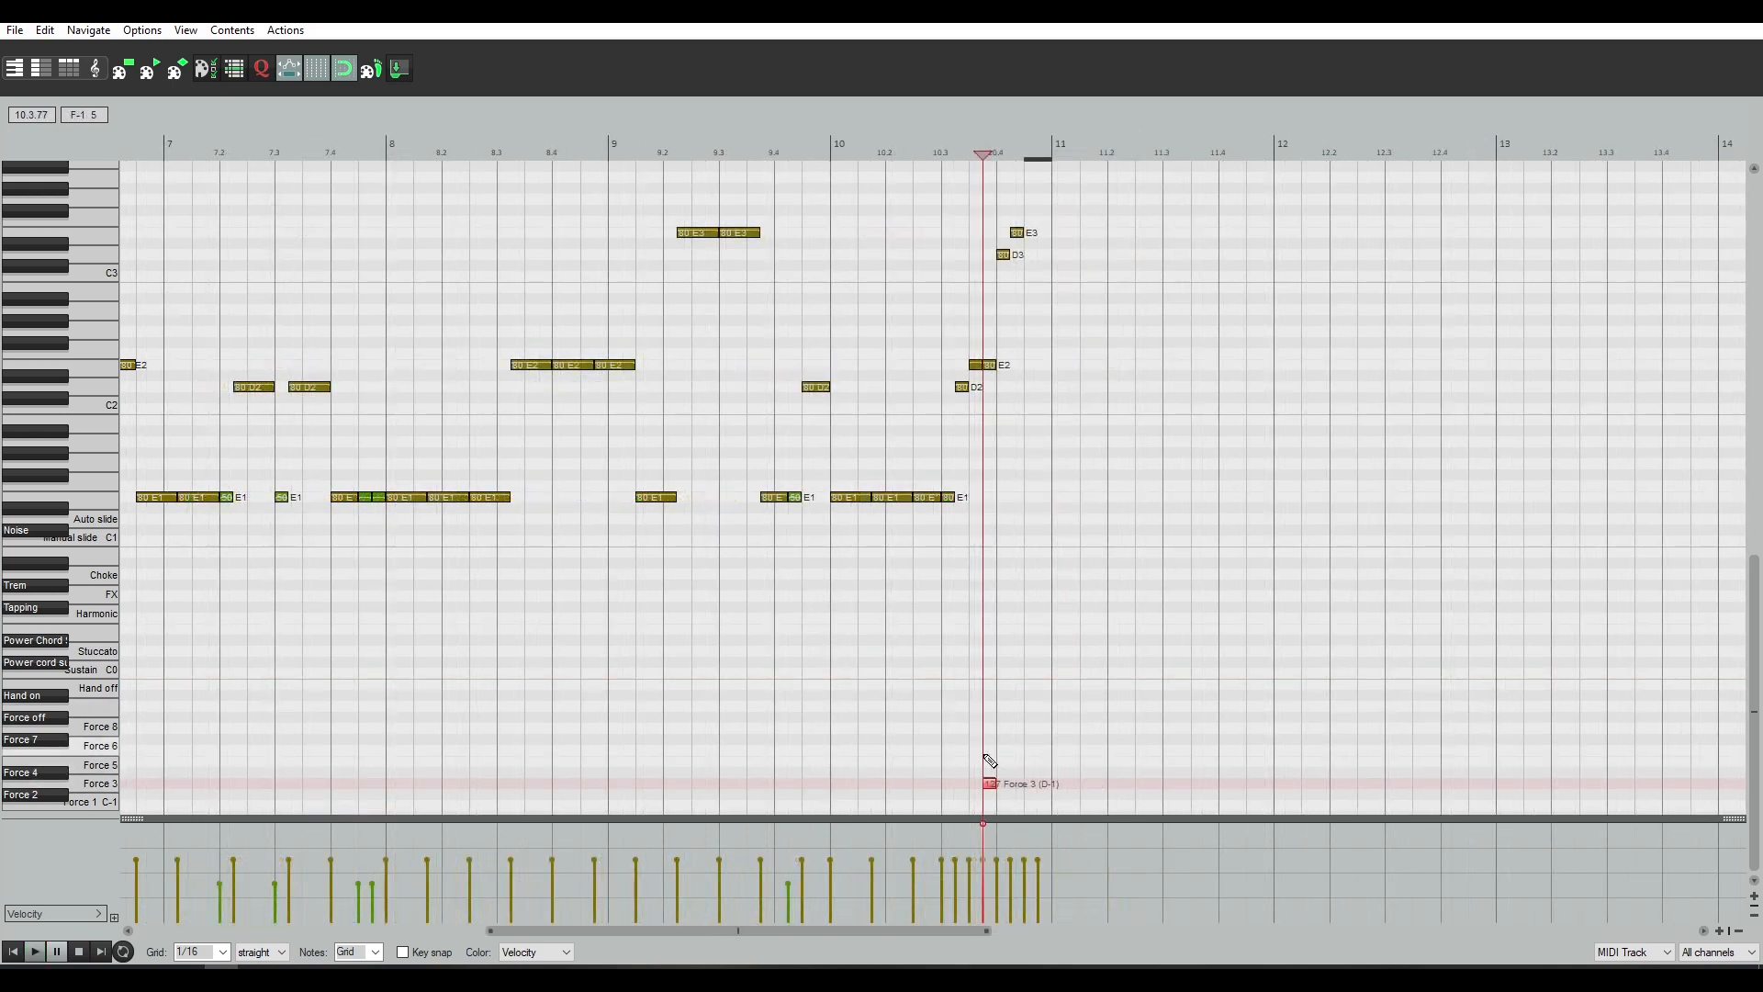
{"action": "left_click", "coordinate": [984, 755]}
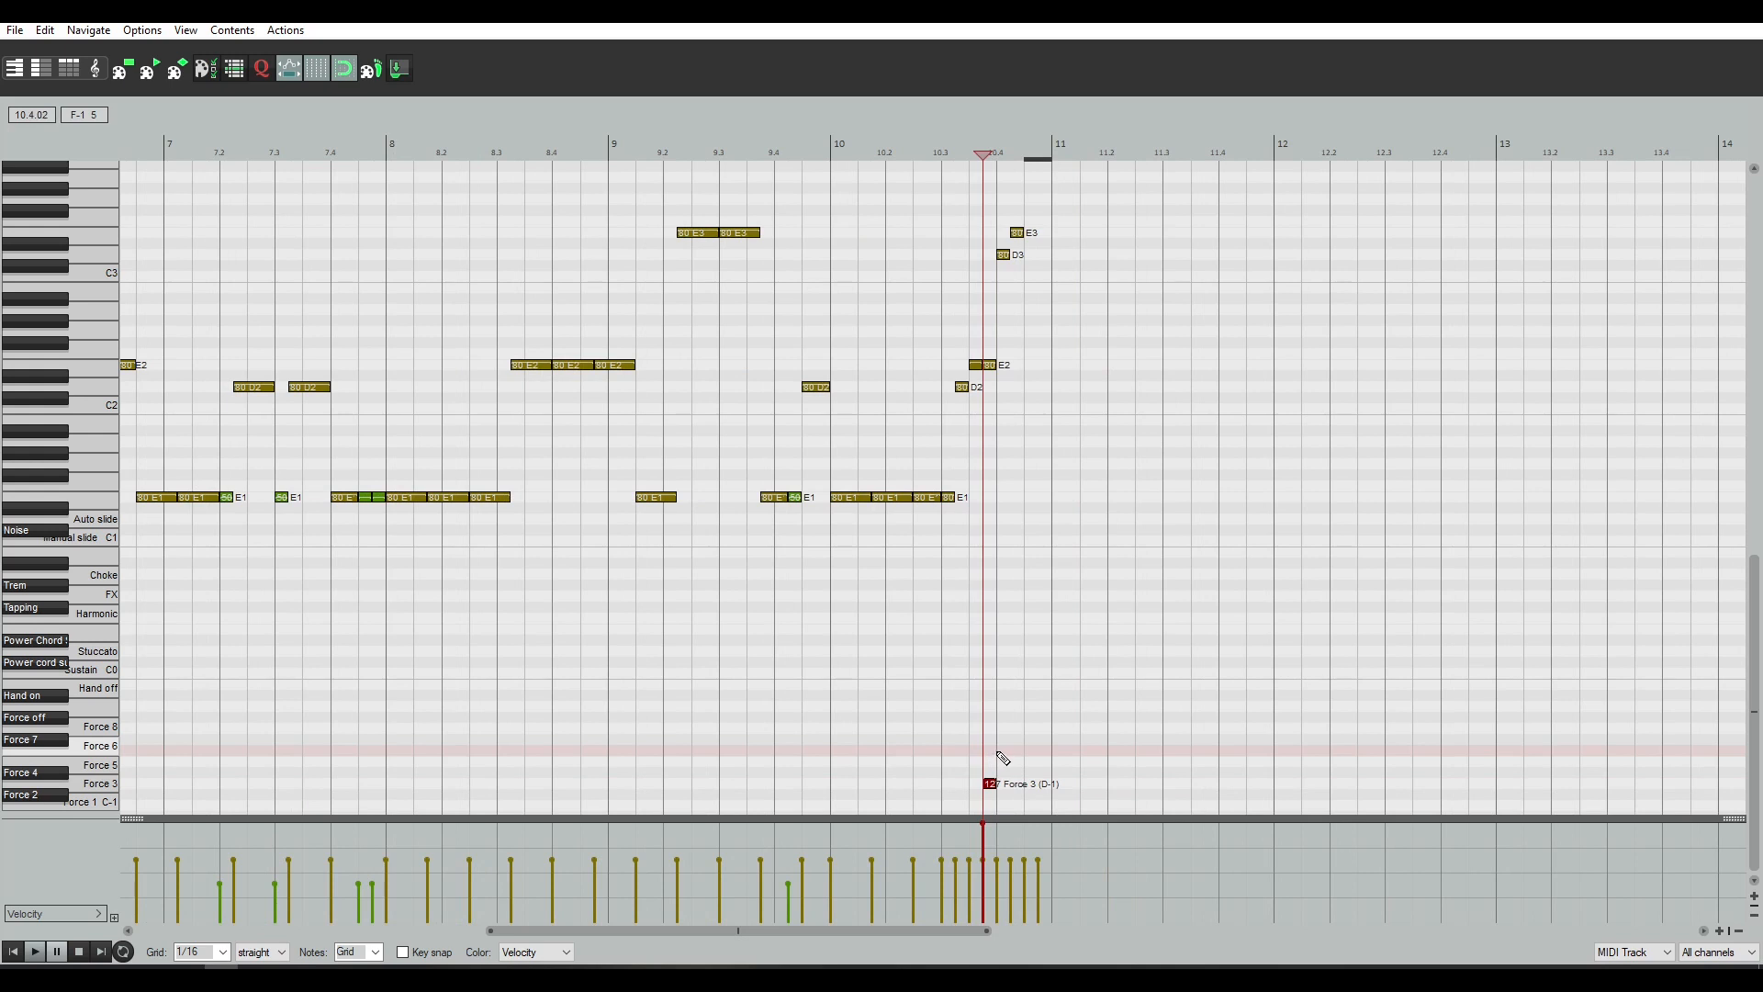
{"action": "left_click", "coordinate": [961, 756]}
{"action": "left_click", "coordinate": [952, 754]}
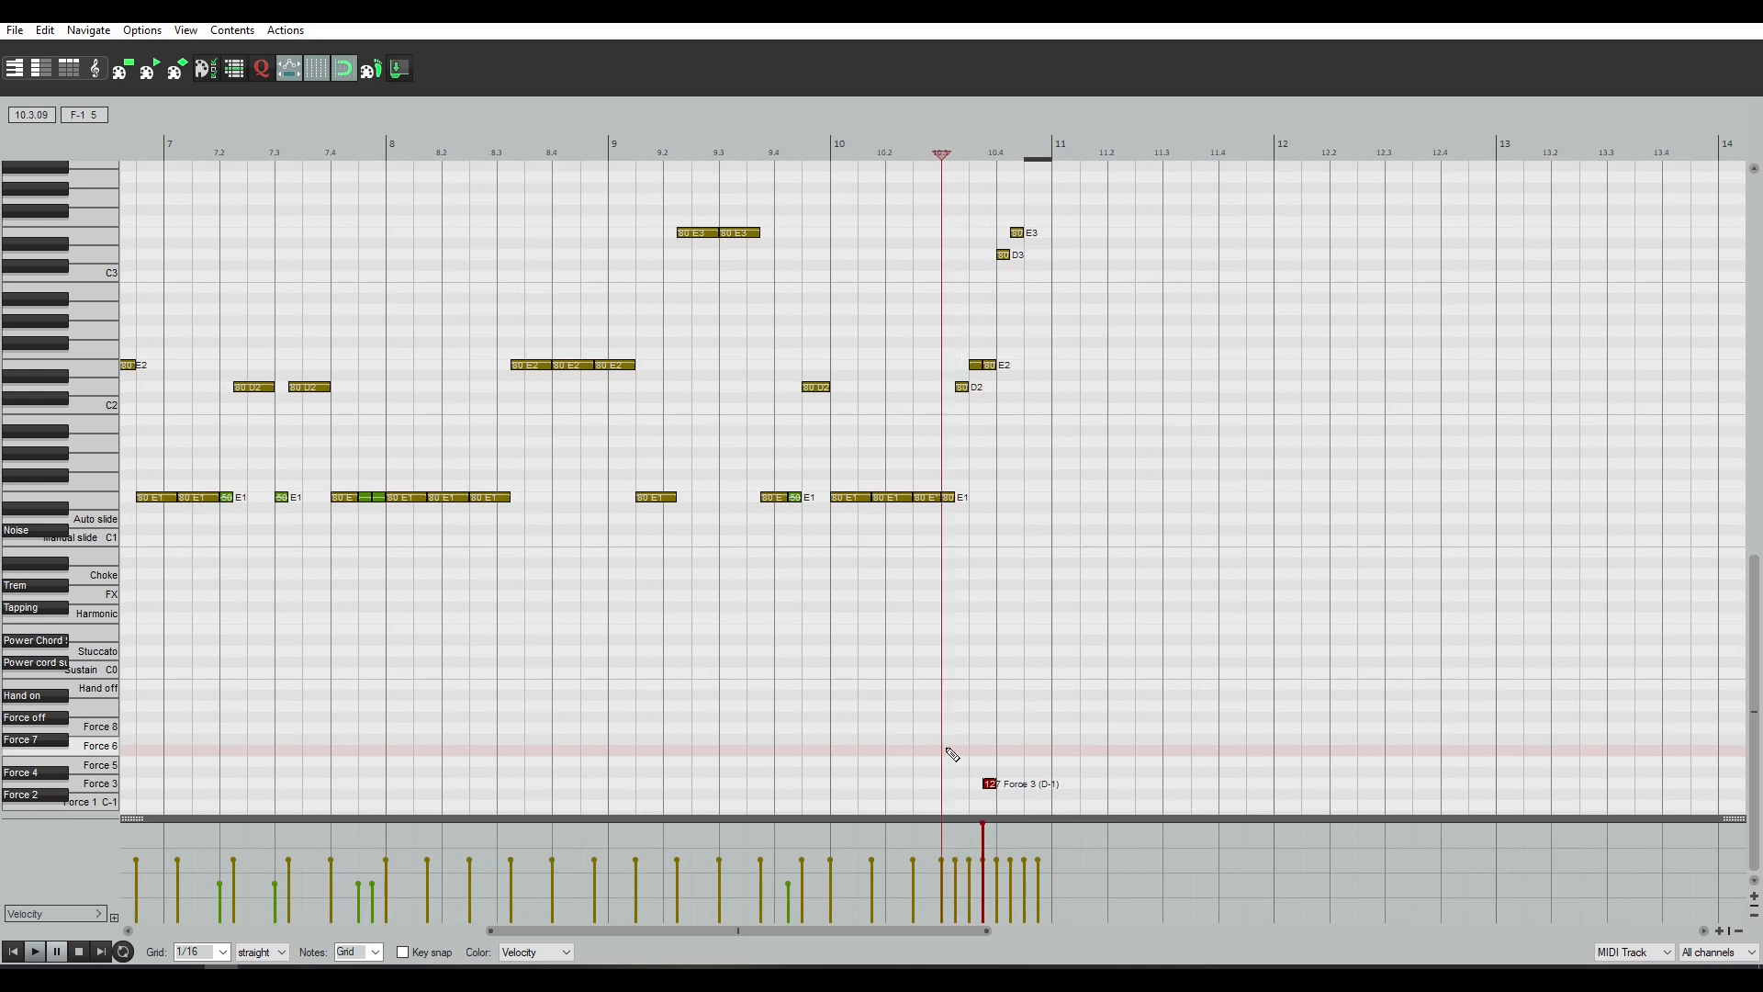
{"action": "left_click", "coordinate": [976, 754]}
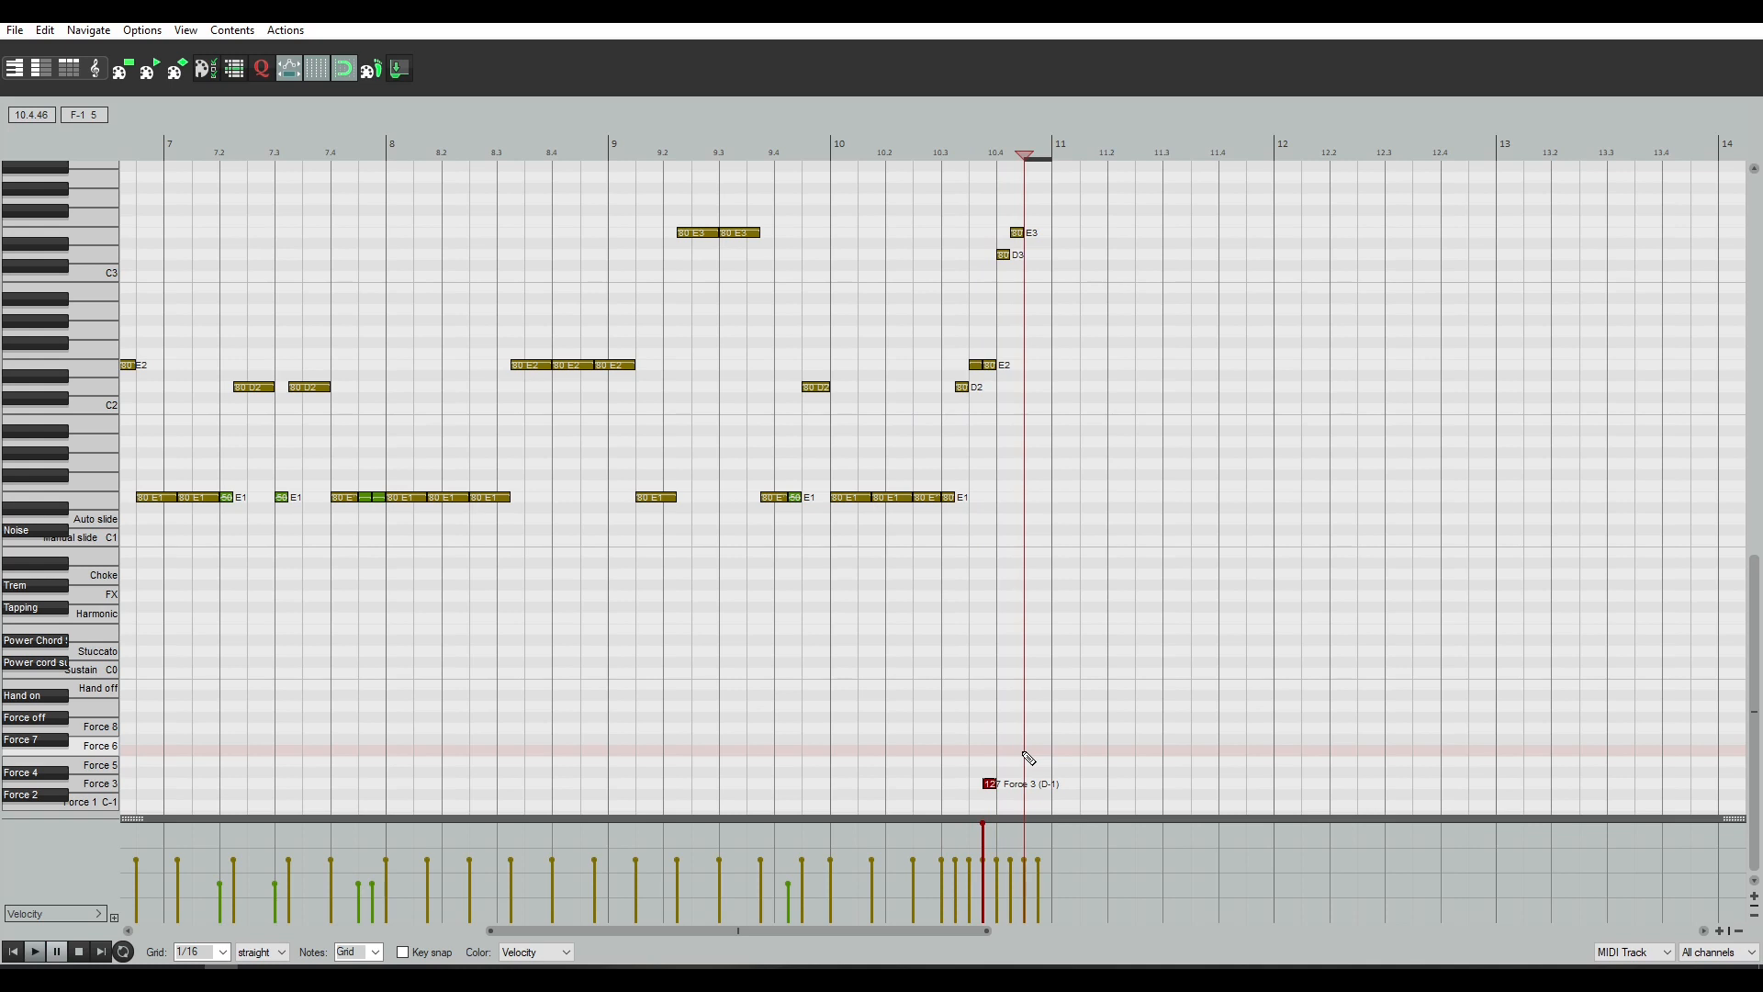
Add a Force 5 keyswitch note under the D4 of bar 10's closing run and play the run back
{"action": "scroll", "coordinate": [1029, 758], "scroll_direction": "up", "scroll_amount": 2}
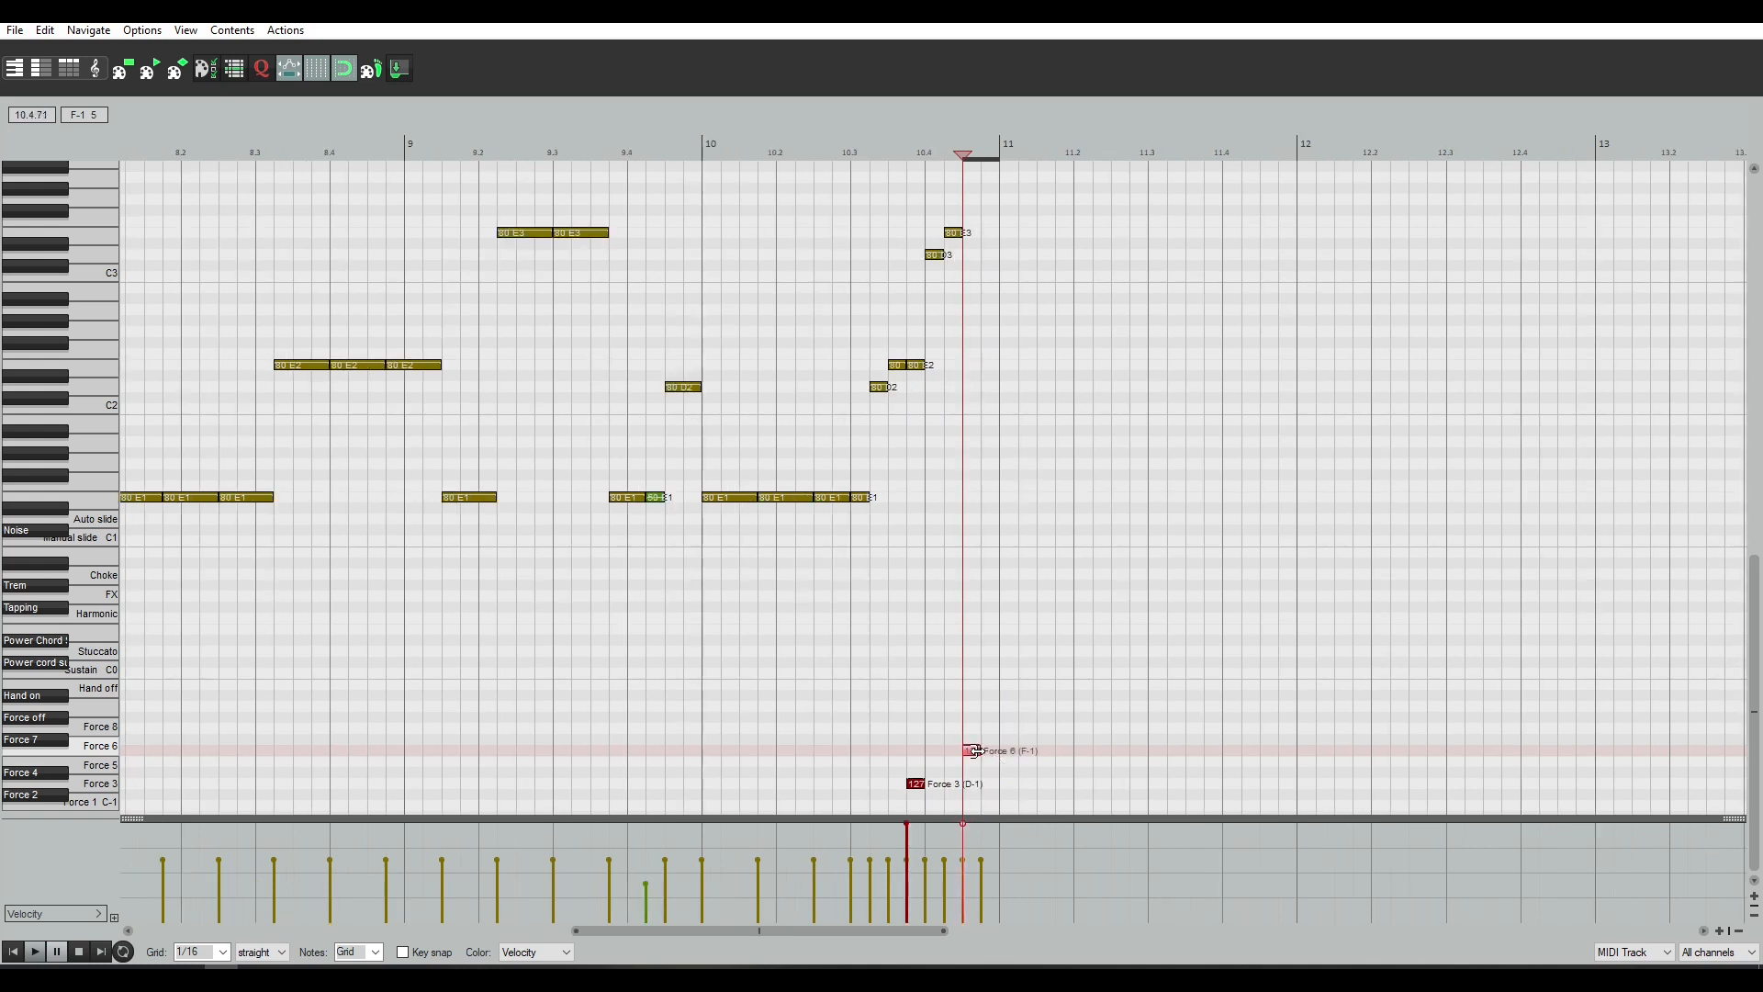
{"action": "left_click_drag", "start_coordinate": [975, 755], "coordinate": [981, 767]}
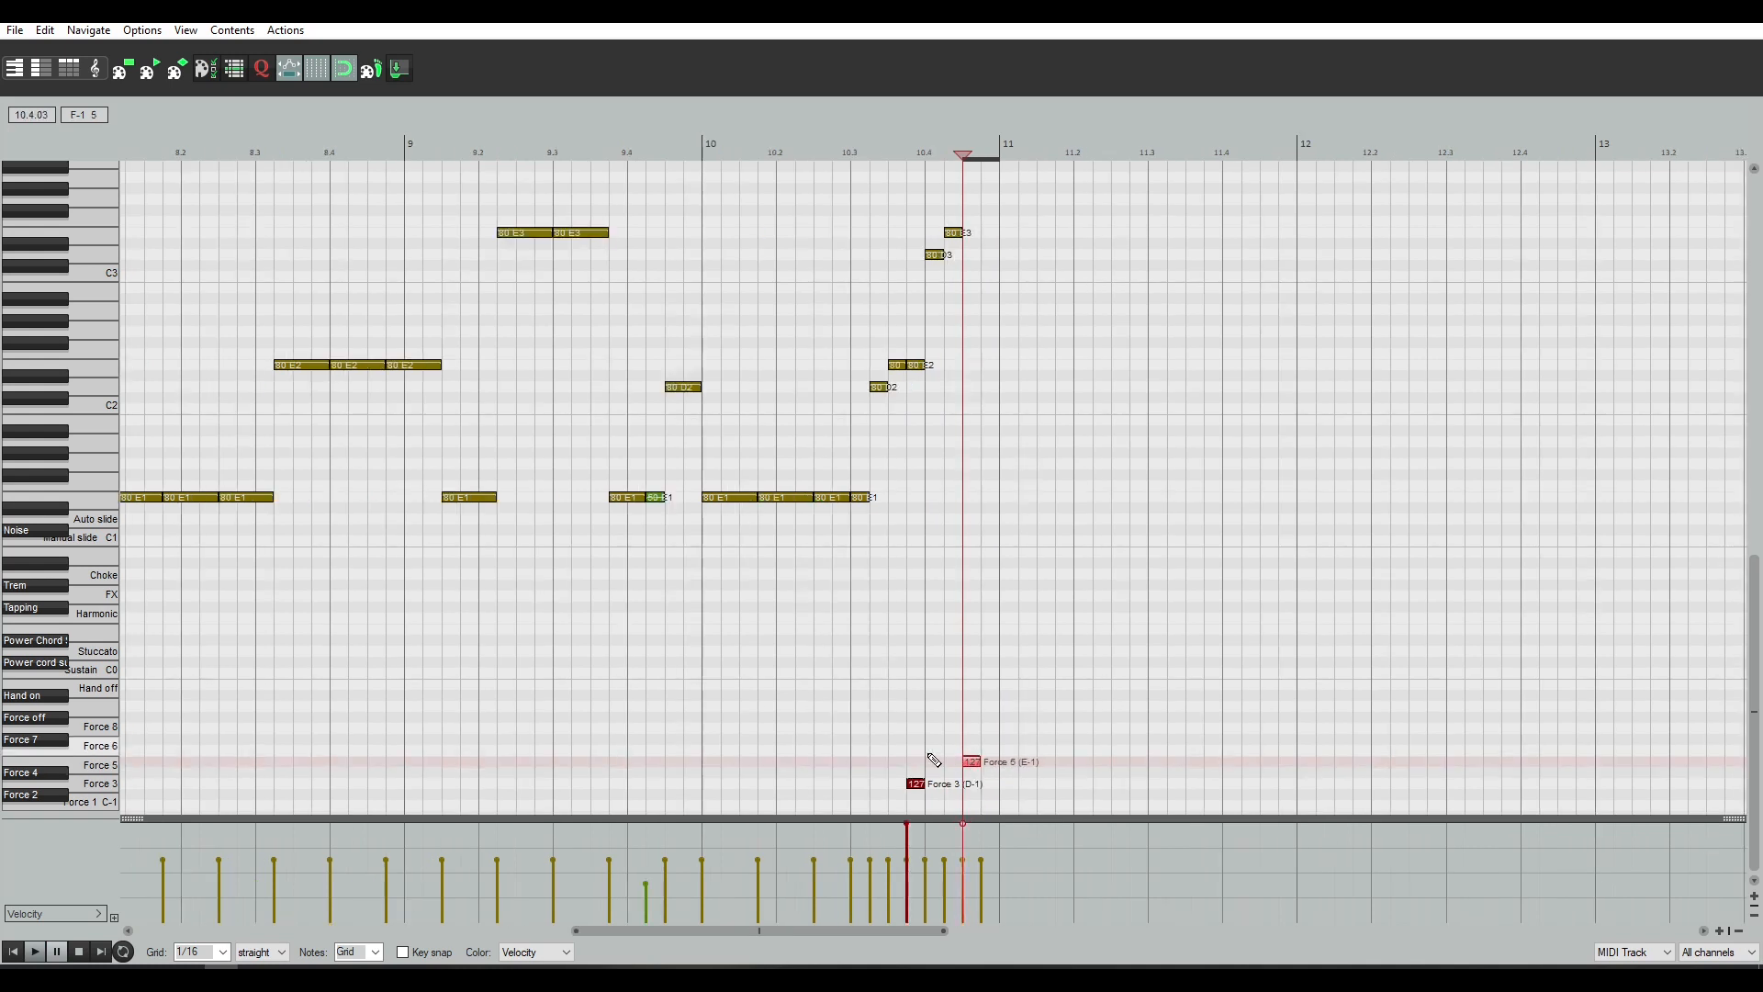
{"action": "left_click", "coordinate": [909, 749]}
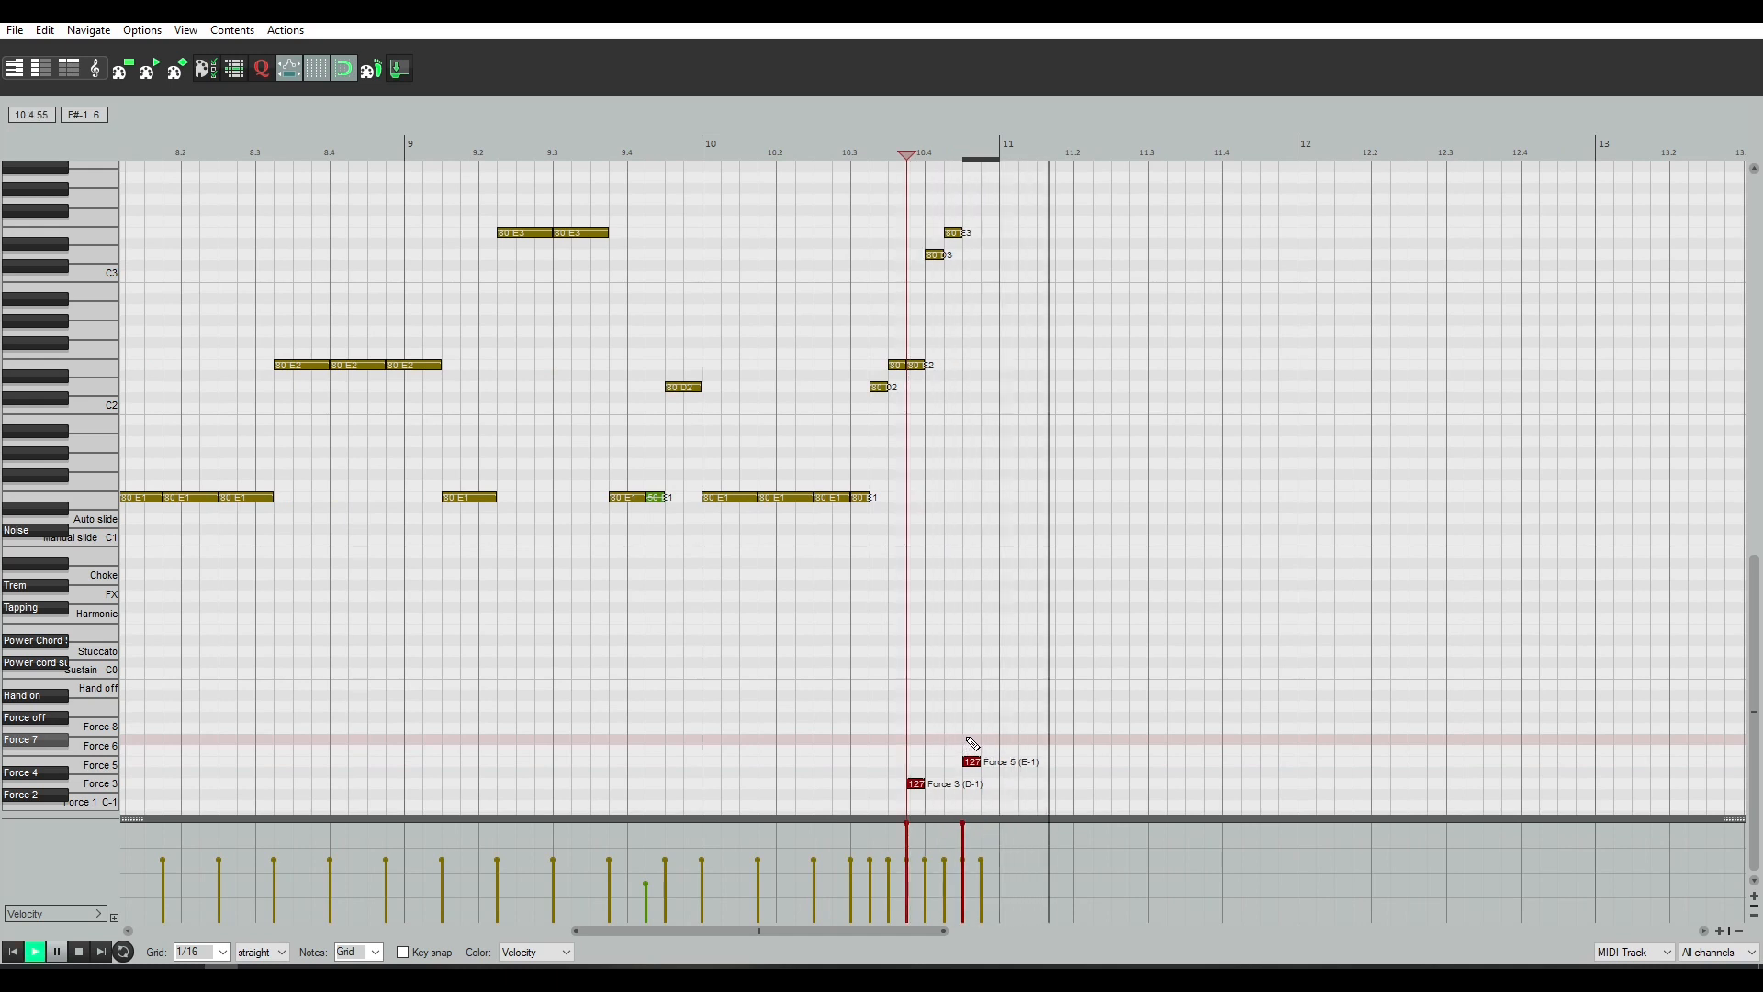
Add a keyswitch note at the start of bar 20, where the long E1 notes begin
{"action": "key", "text": "space"}
{"action": "scroll", "coordinate": [982, 739], "scroll_direction": "down", "scroll_amount": 3}
{"action": "scroll", "coordinate": [986, 732], "scroll_direction": "right", "scroll_amount": 5}
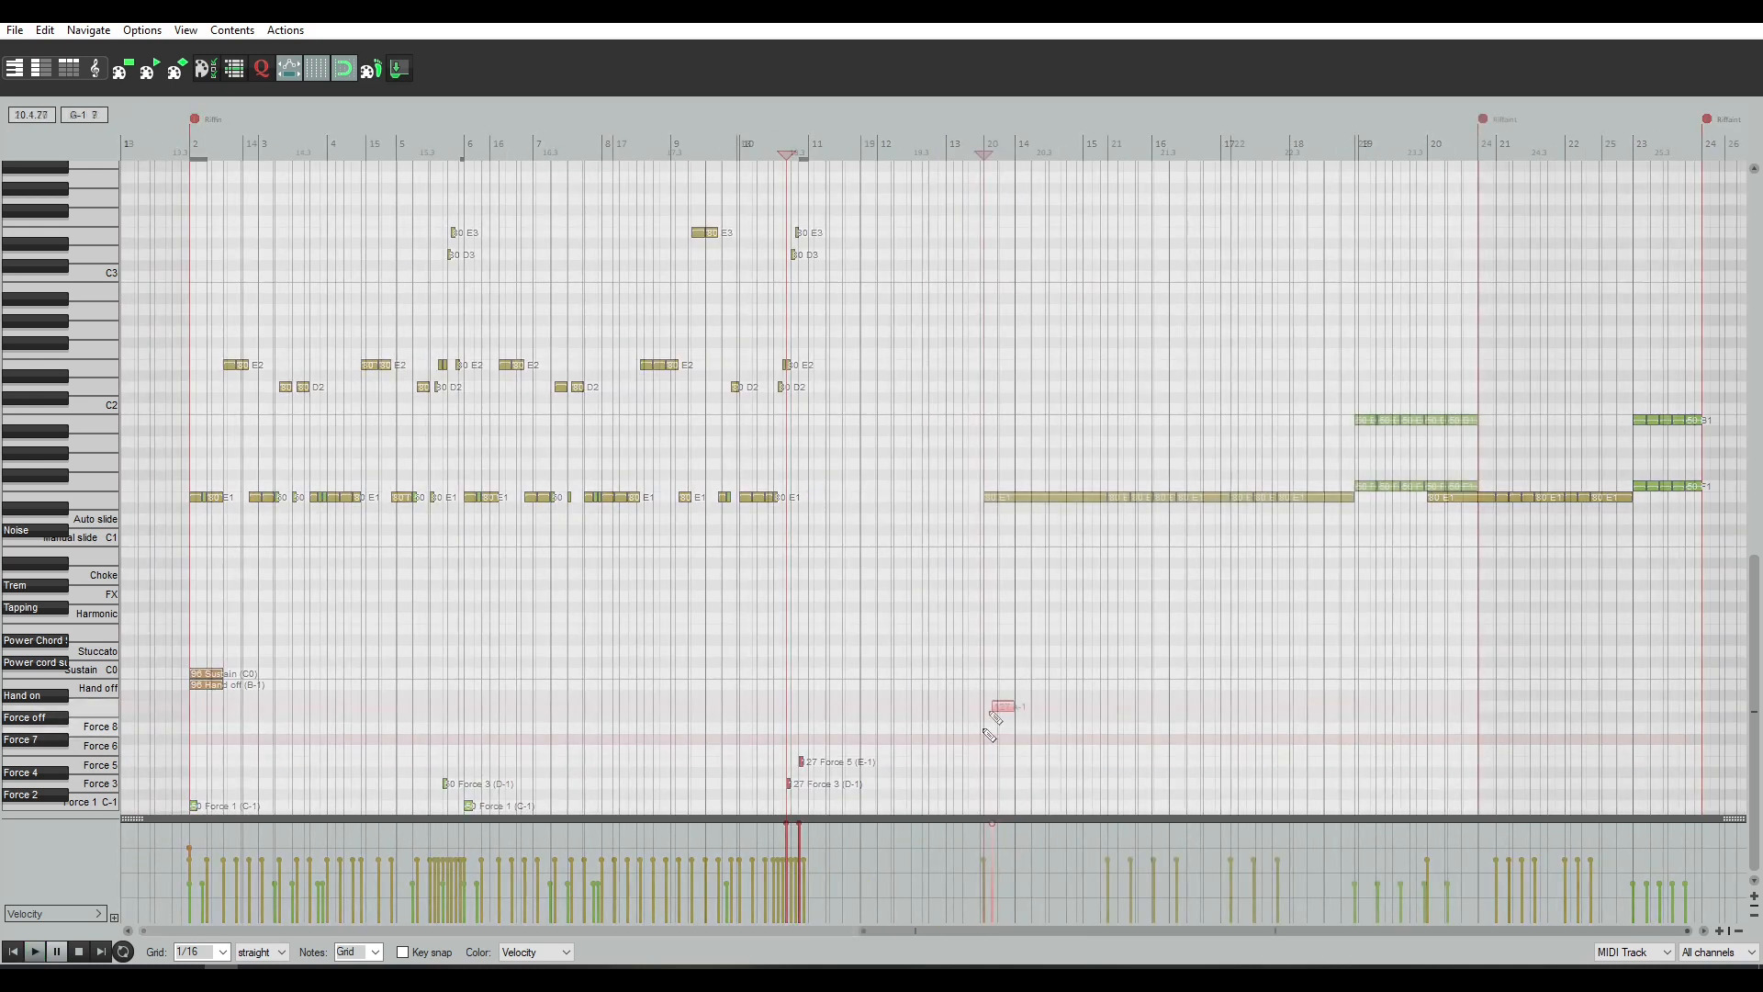
{"action": "left_click", "coordinate": [987, 717]}
Play back the riff with its keyswitches from bar 2
{"action": "key", "text": "Home"}
{"action": "scroll", "coordinate": [990, 737], "scroll_direction": "down", "scroll_amount": 3}
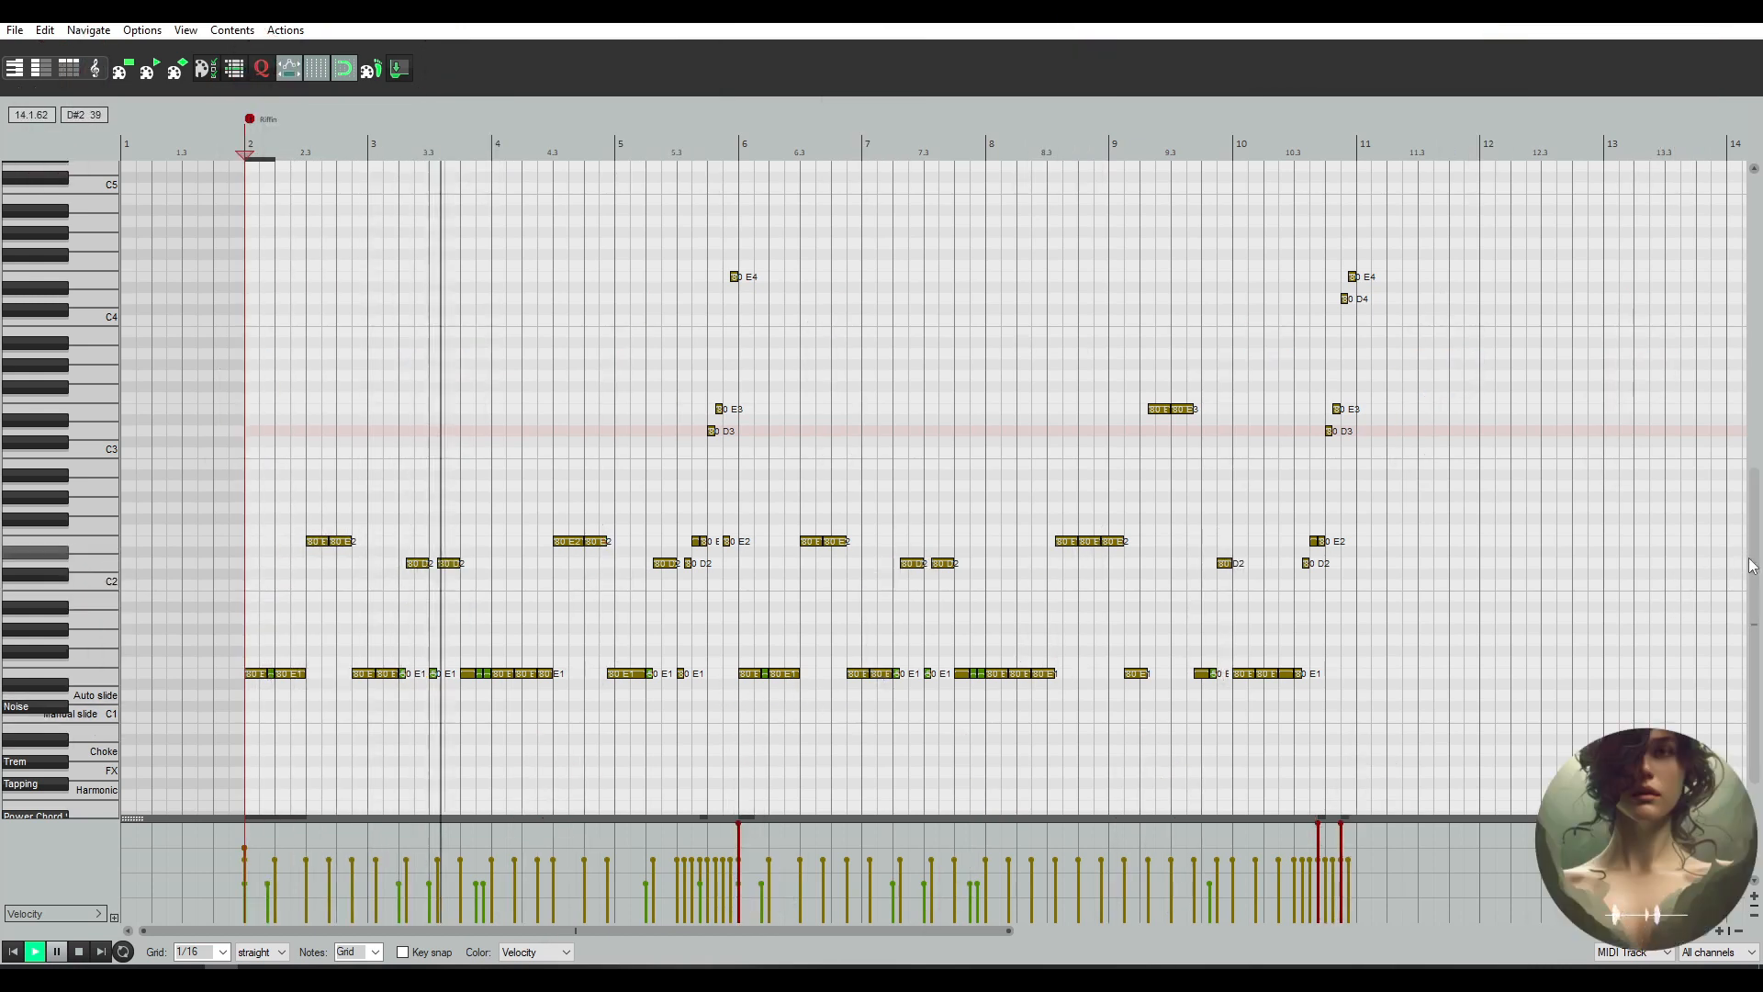
{"action": "scroll", "coordinate": [1737, 563], "scroll_direction": "down", "scroll_amount": 4}
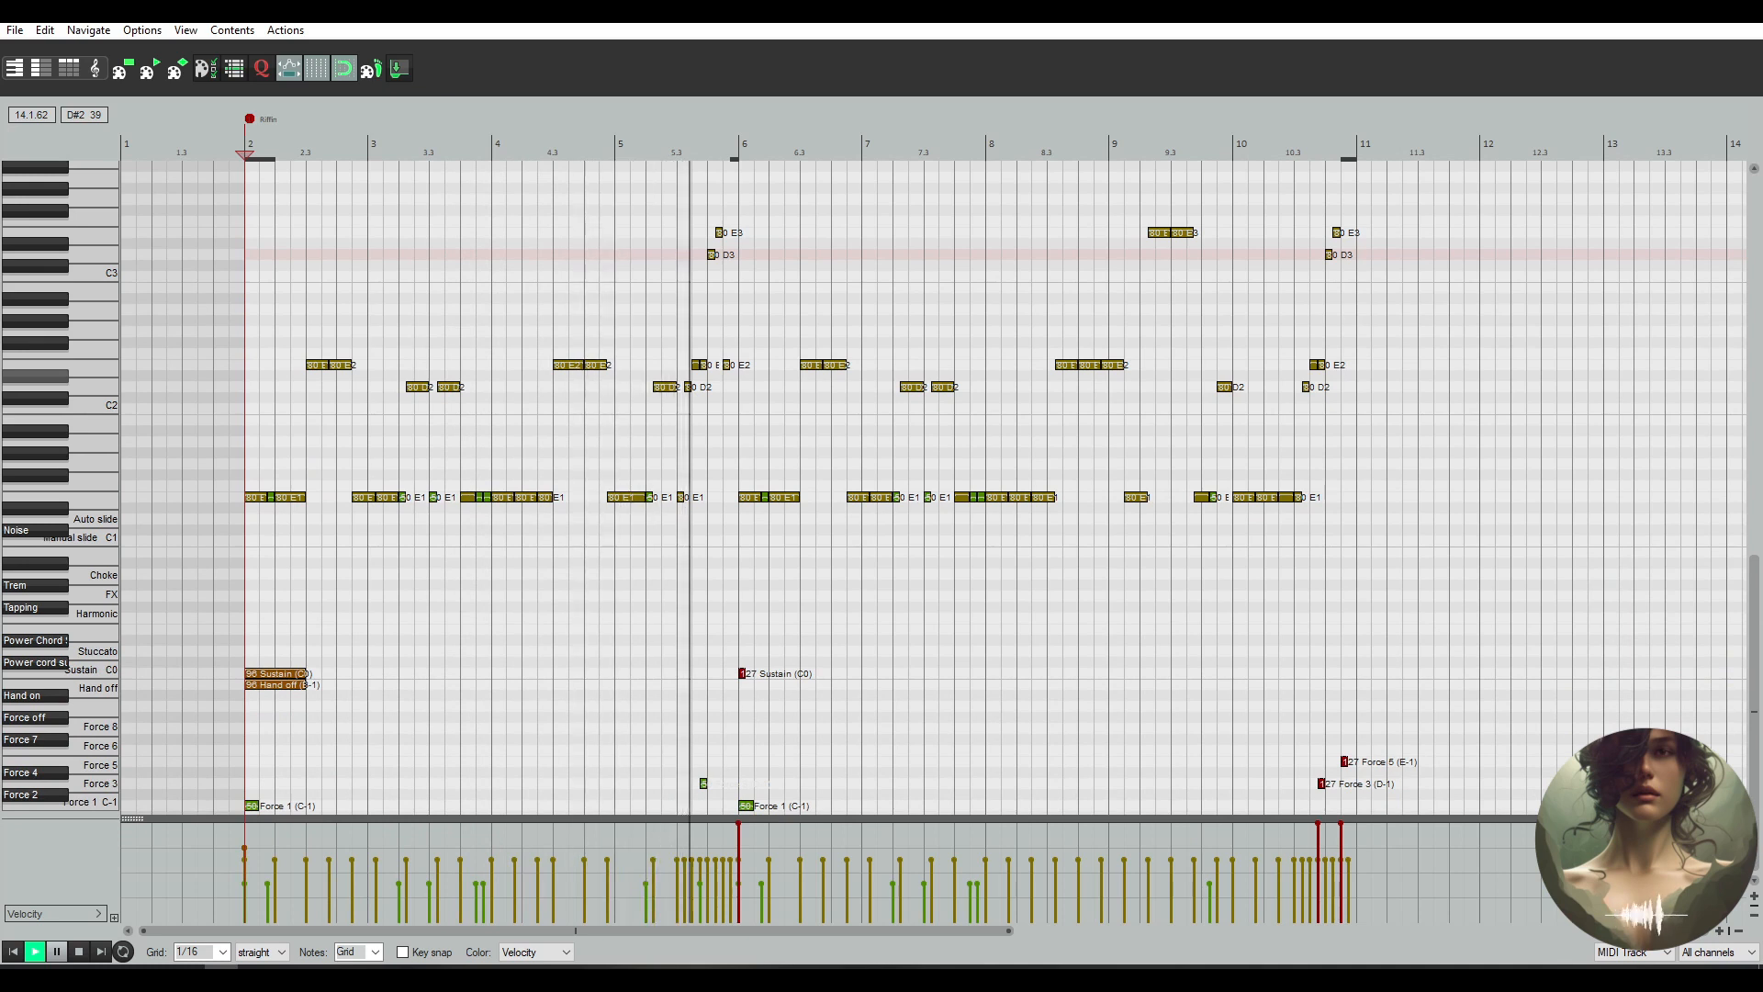
Lengthen the E1, D2, second E2 and D3 notes of bar 5's closing run to overlapping eighth notes
{"action": "left_click", "coordinate": [678, 454]}
{"action": "scroll", "coordinate": [751, 484], "scroll_direction": "up", "scroll_amount": 5}
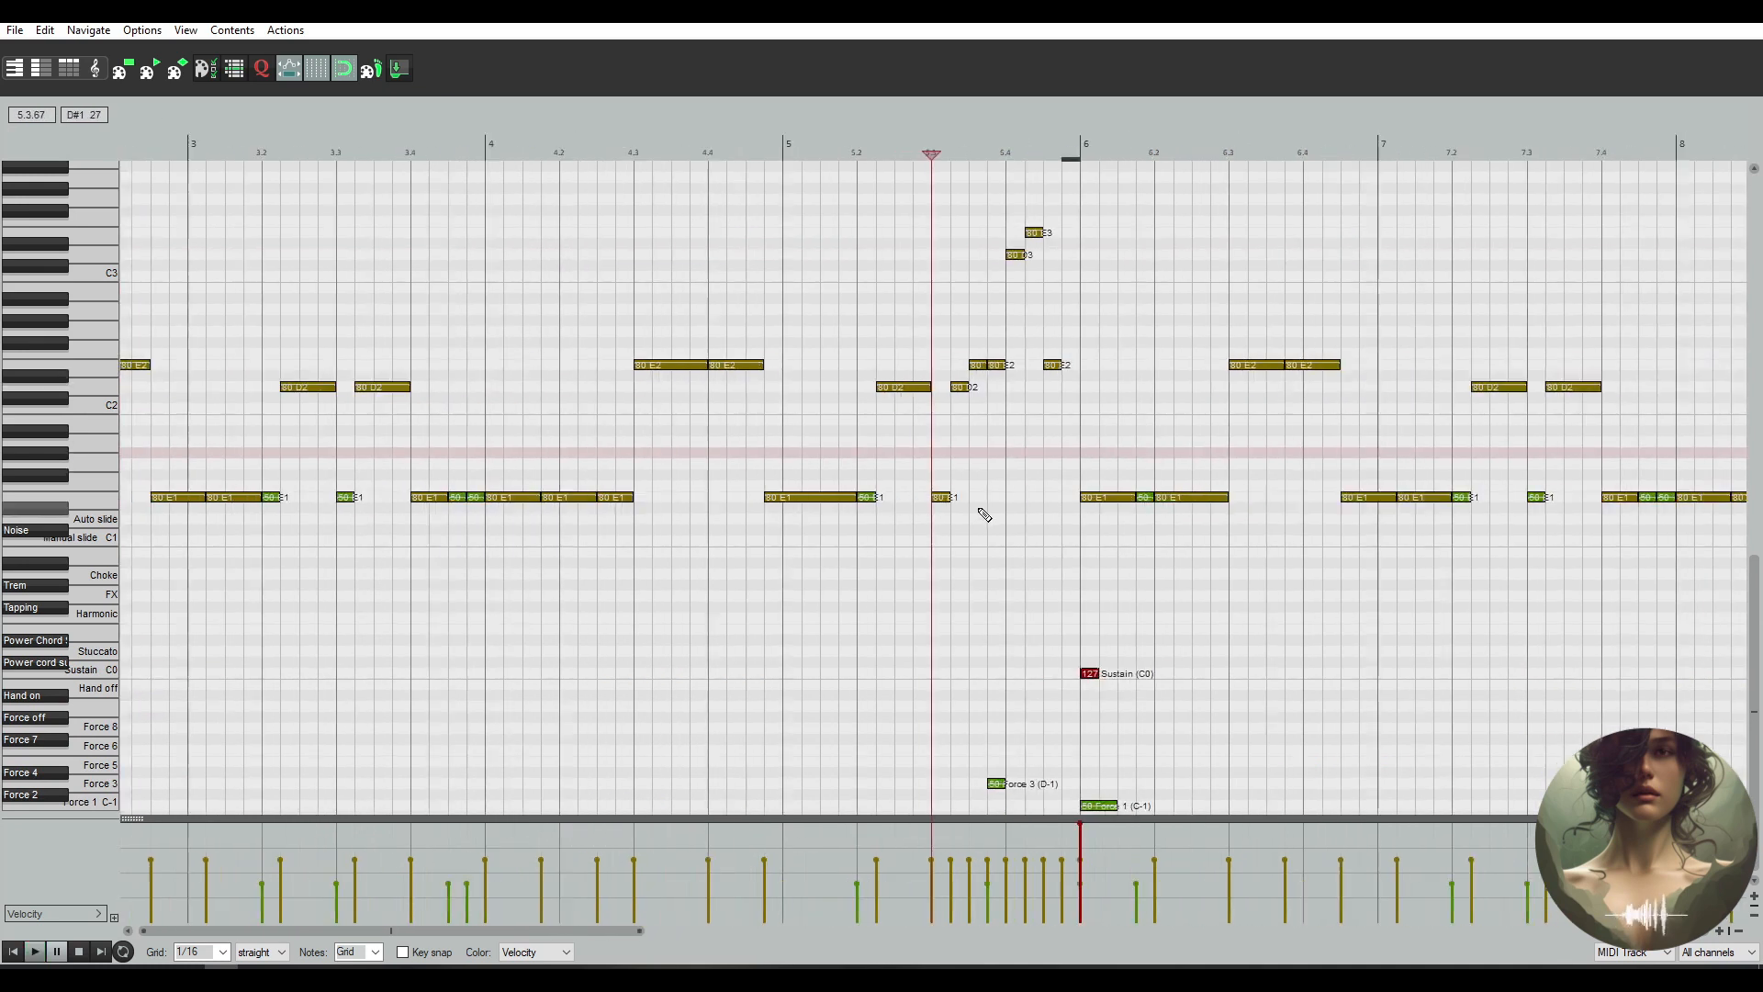
{"action": "left_click", "coordinate": [937, 501]}
{"action": "scroll", "coordinate": [937, 513], "scroll_direction": "up", "scroll_amount": 4}
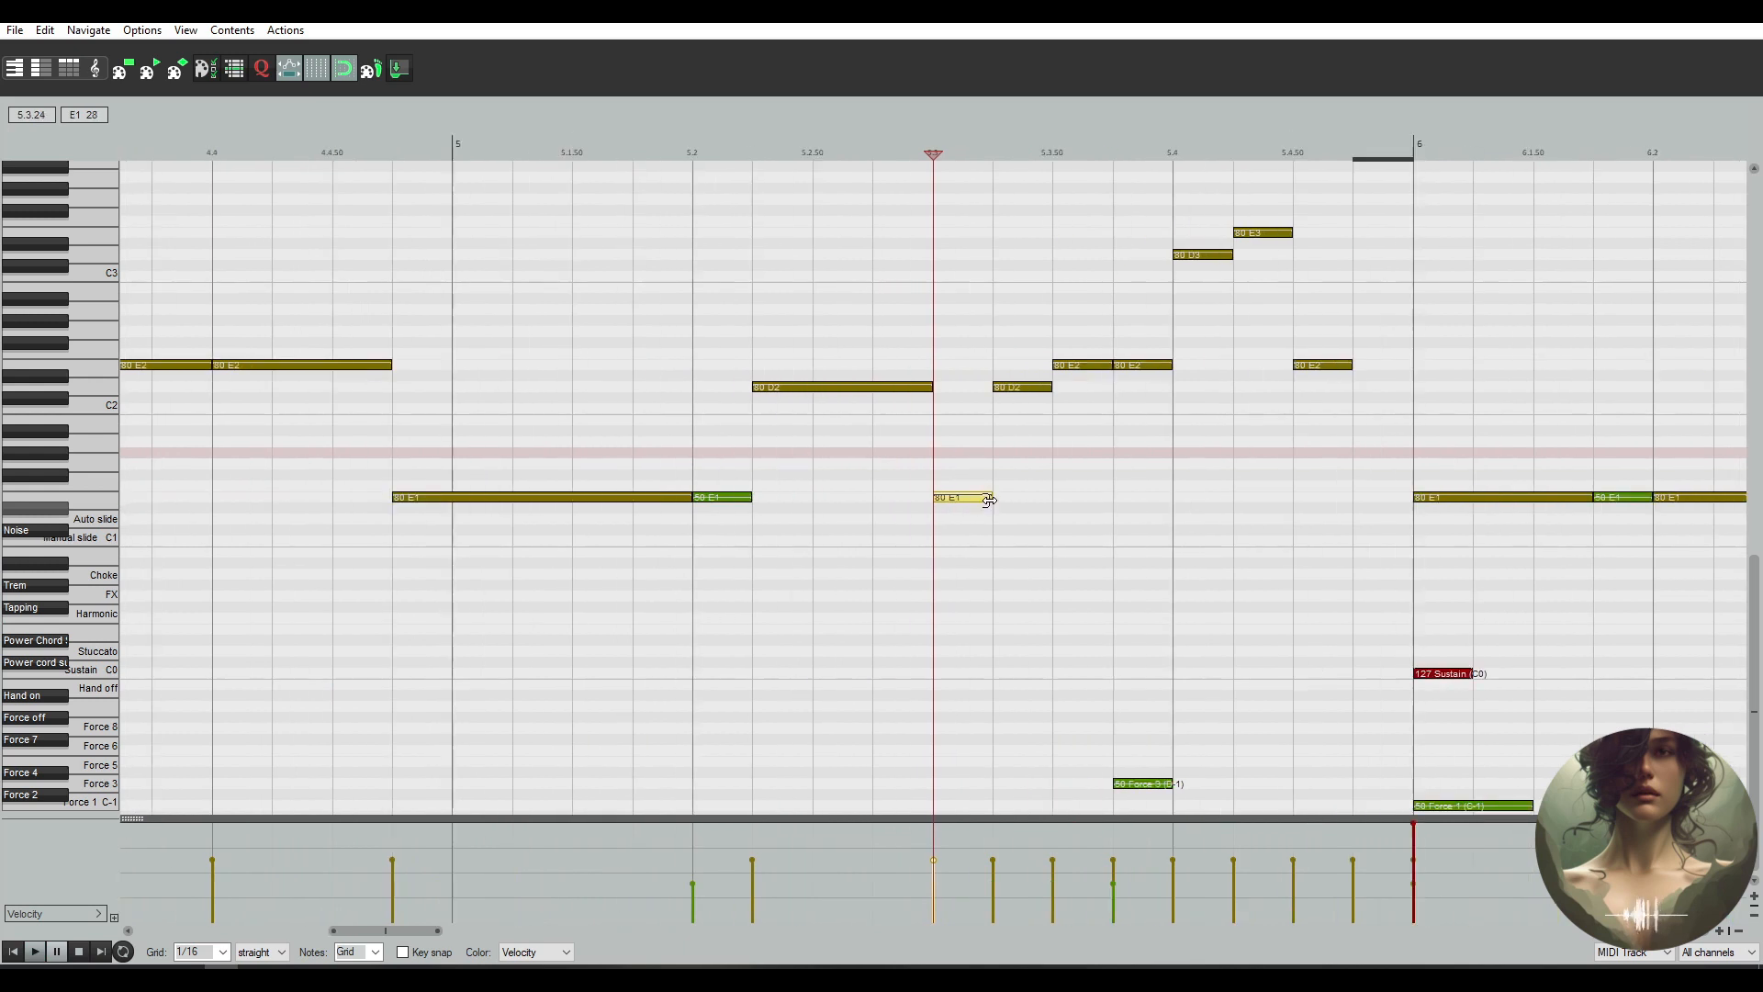
{"action": "left_click_drag", "start_coordinate": [991, 501], "coordinate": [1020, 504]}
{"action": "left_click_drag", "start_coordinate": [1047, 387], "coordinate": [1113, 386]}
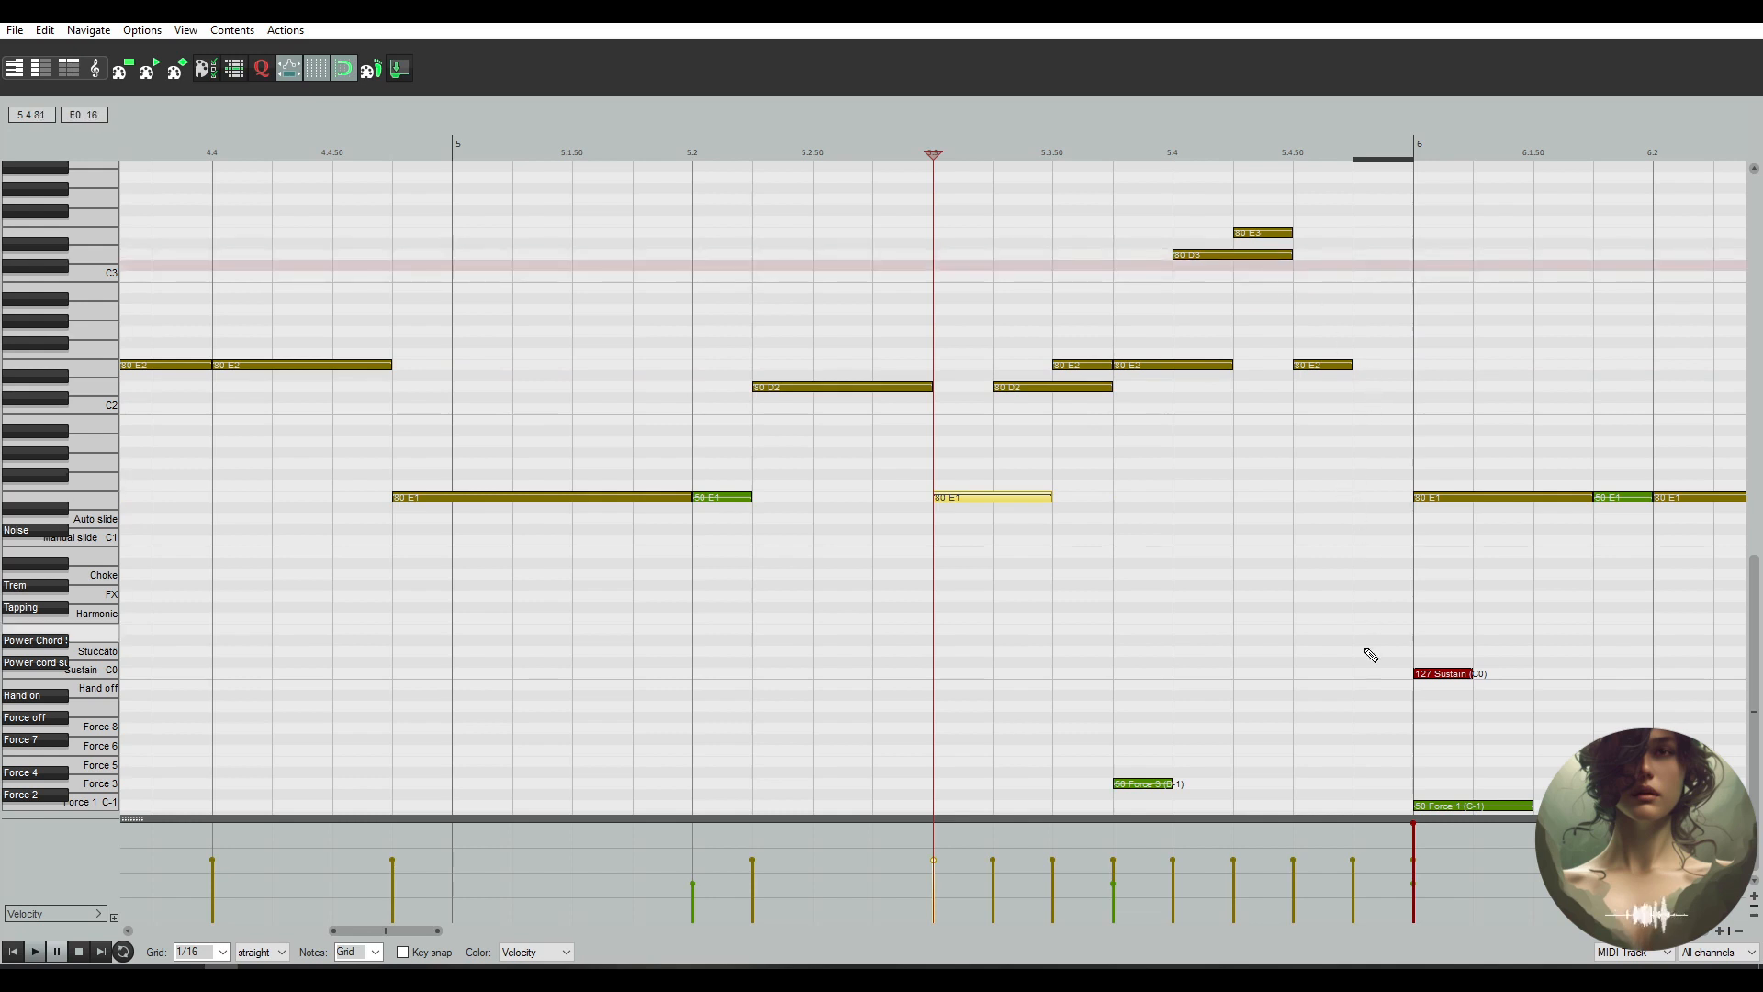
Place a Tapping keyswitch note on the last sixteenth of bar 5 and play the riff back from beat 5.3
{"action": "left_click", "coordinate": [1382, 619]}
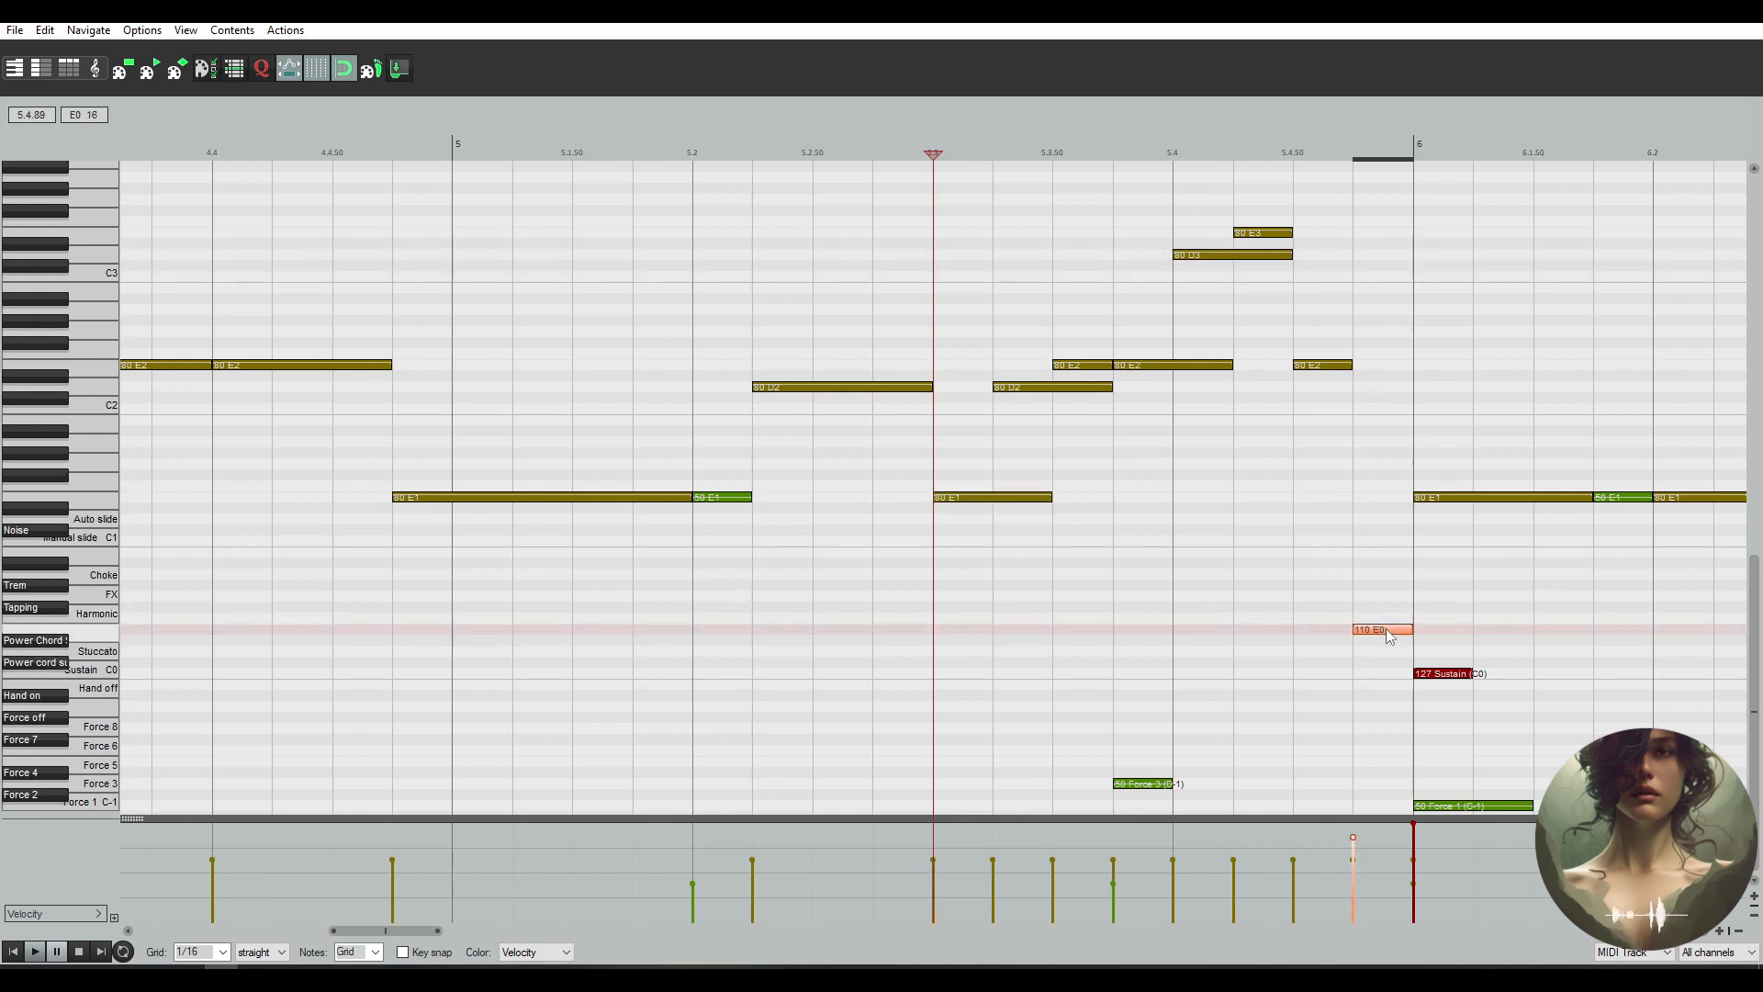
{"action": "mouse_move", "coordinate": [1387, 628]}
{"action": "left_mouse_down"}
{"action": "mouse_move", "coordinate": [1394, 663]}
{"action": "mouse_move", "coordinate": [1393, 595]}
{"action": "mouse_move", "coordinate": [1393, 621]}
{"action": "left_mouse_up"}
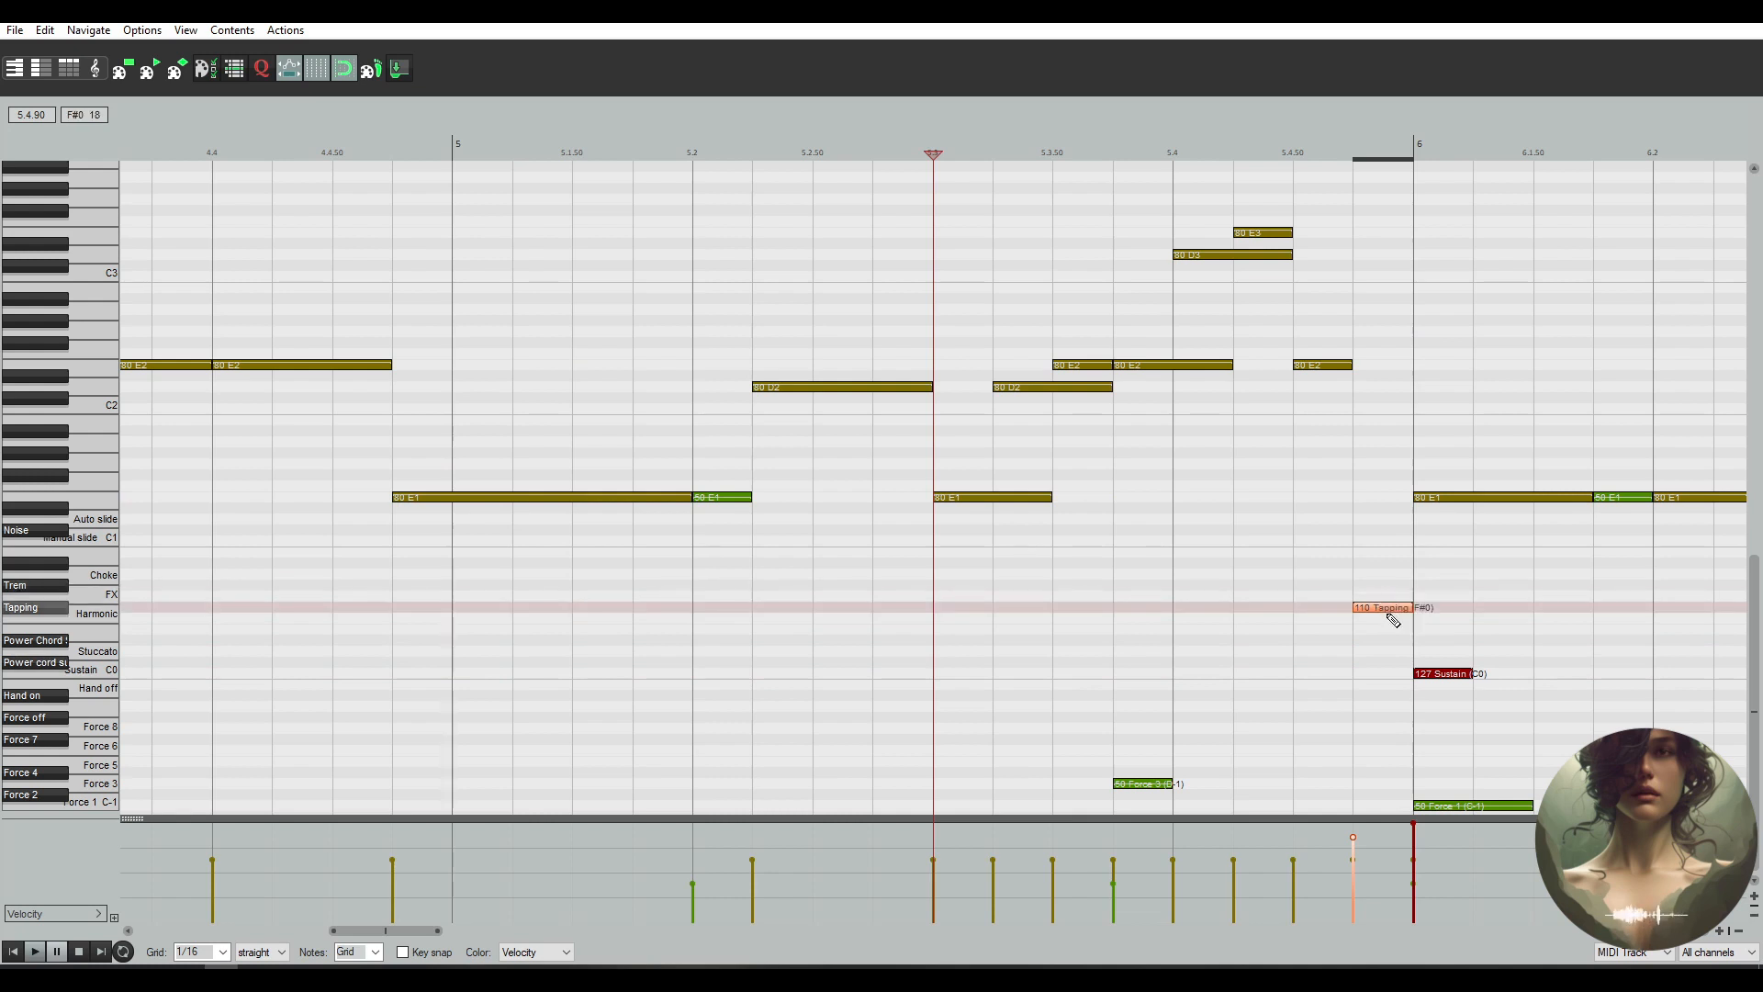
{"action": "scroll", "coordinate": [1451, 684], "scroll_direction": "down", "scroll_amount": 4}
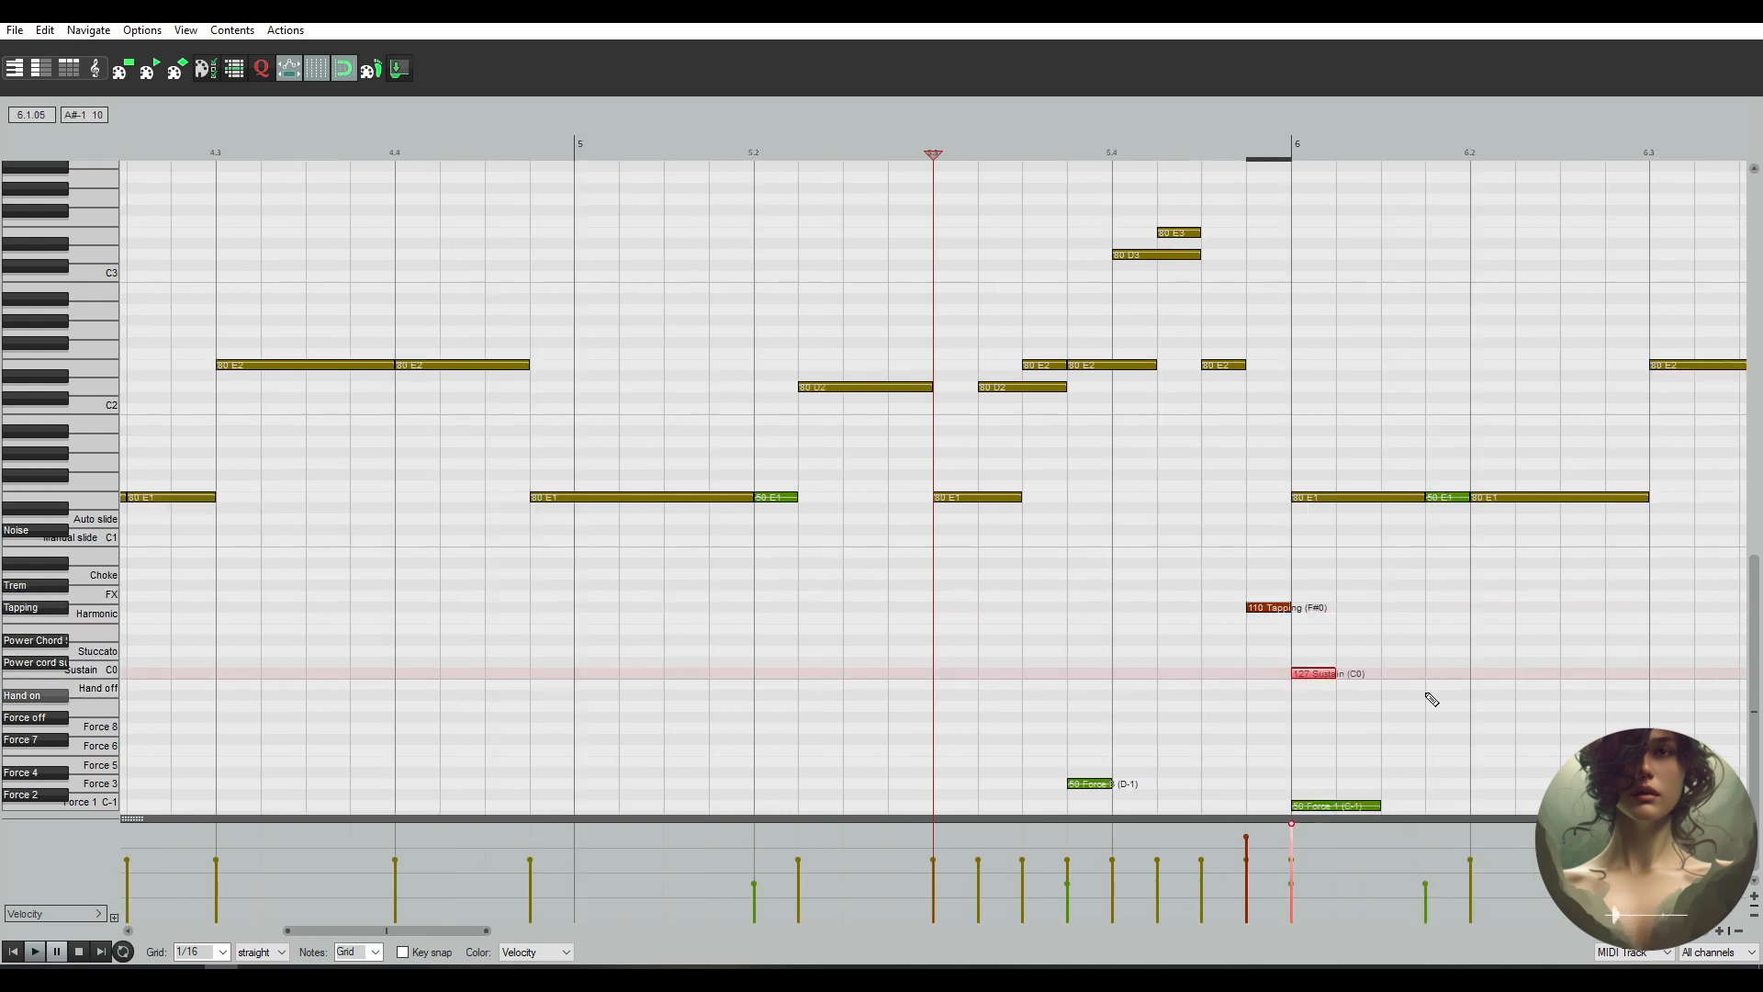
{"action": "scroll", "coordinate": [1288, 683], "scroll_direction": "down", "scroll_amount": 3}
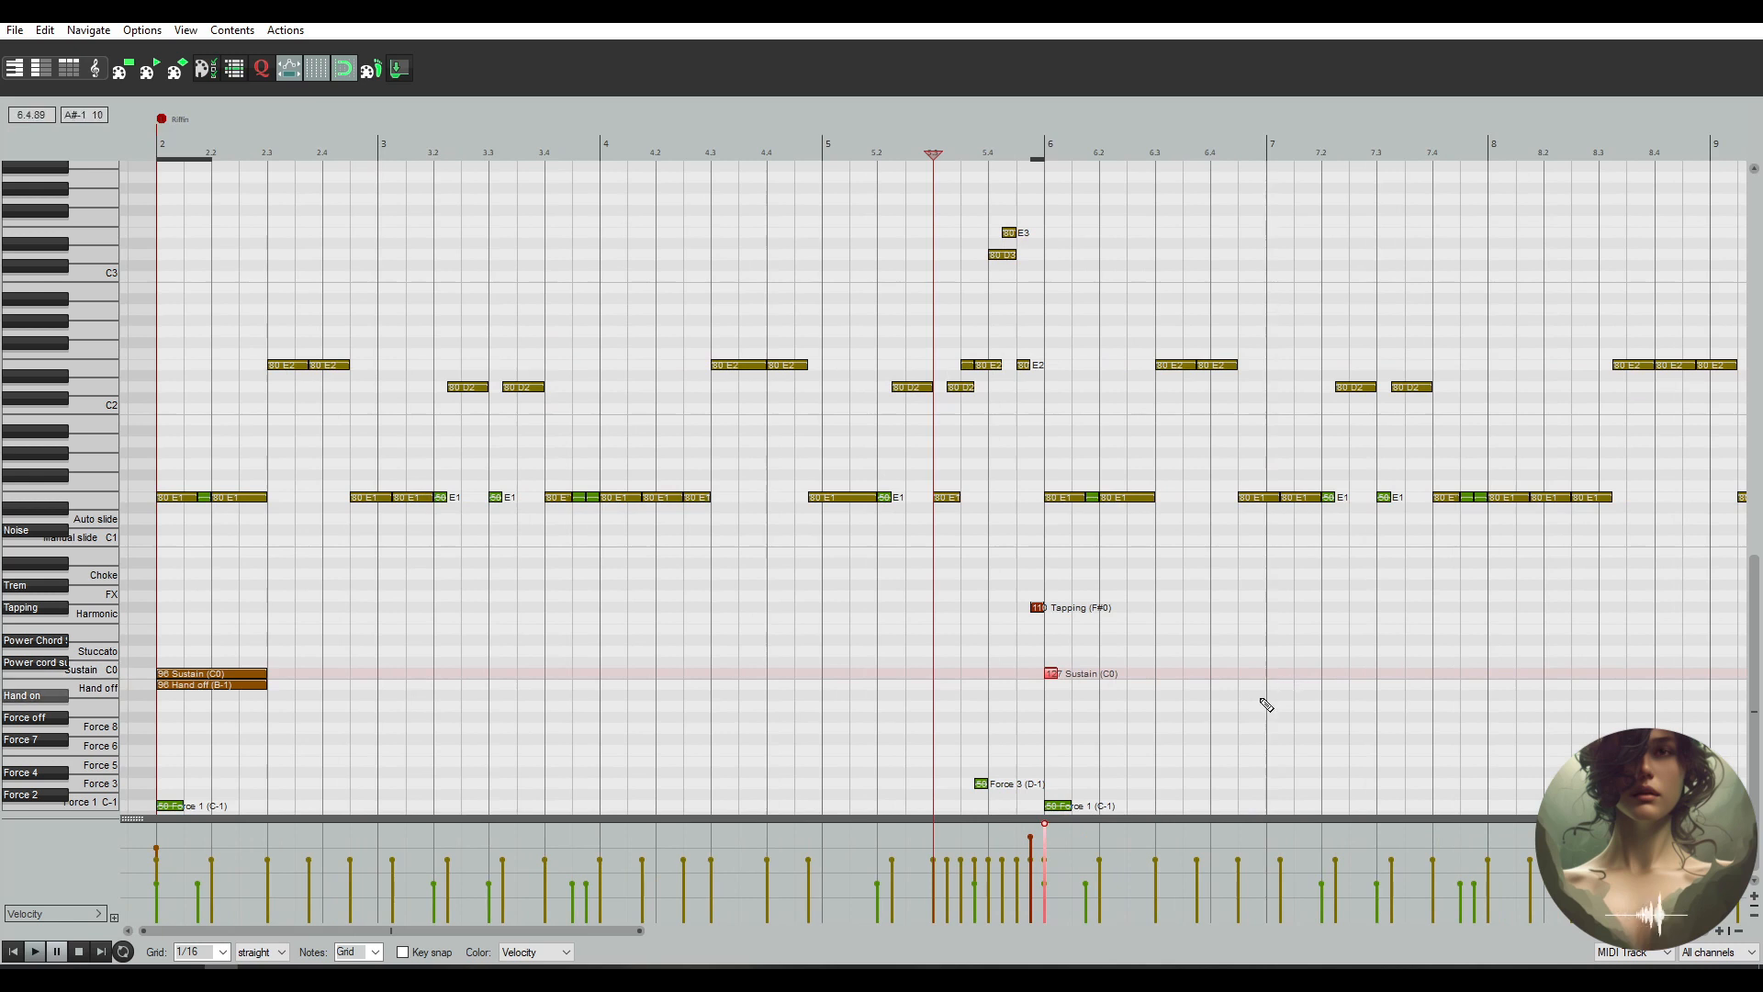
{"action": "key", "text": "space"}
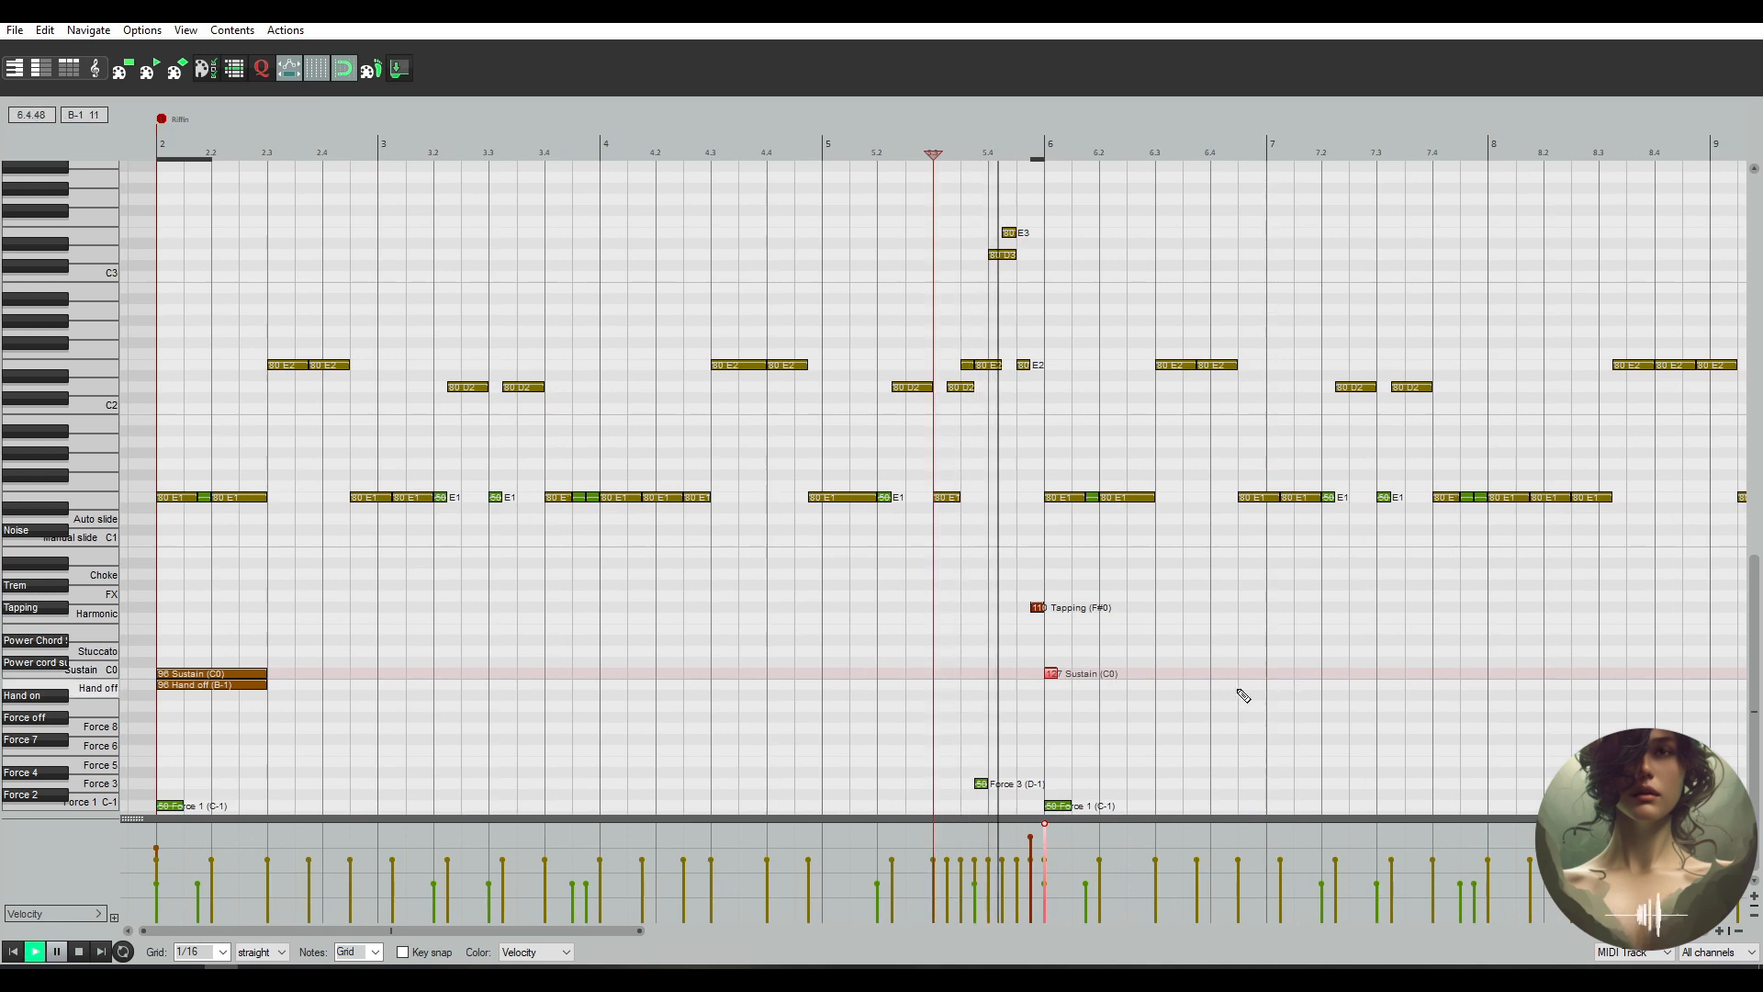
{"action": "scroll", "coordinate": [1243, 695], "scroll_direction": "down", "scroll_amount": 1}
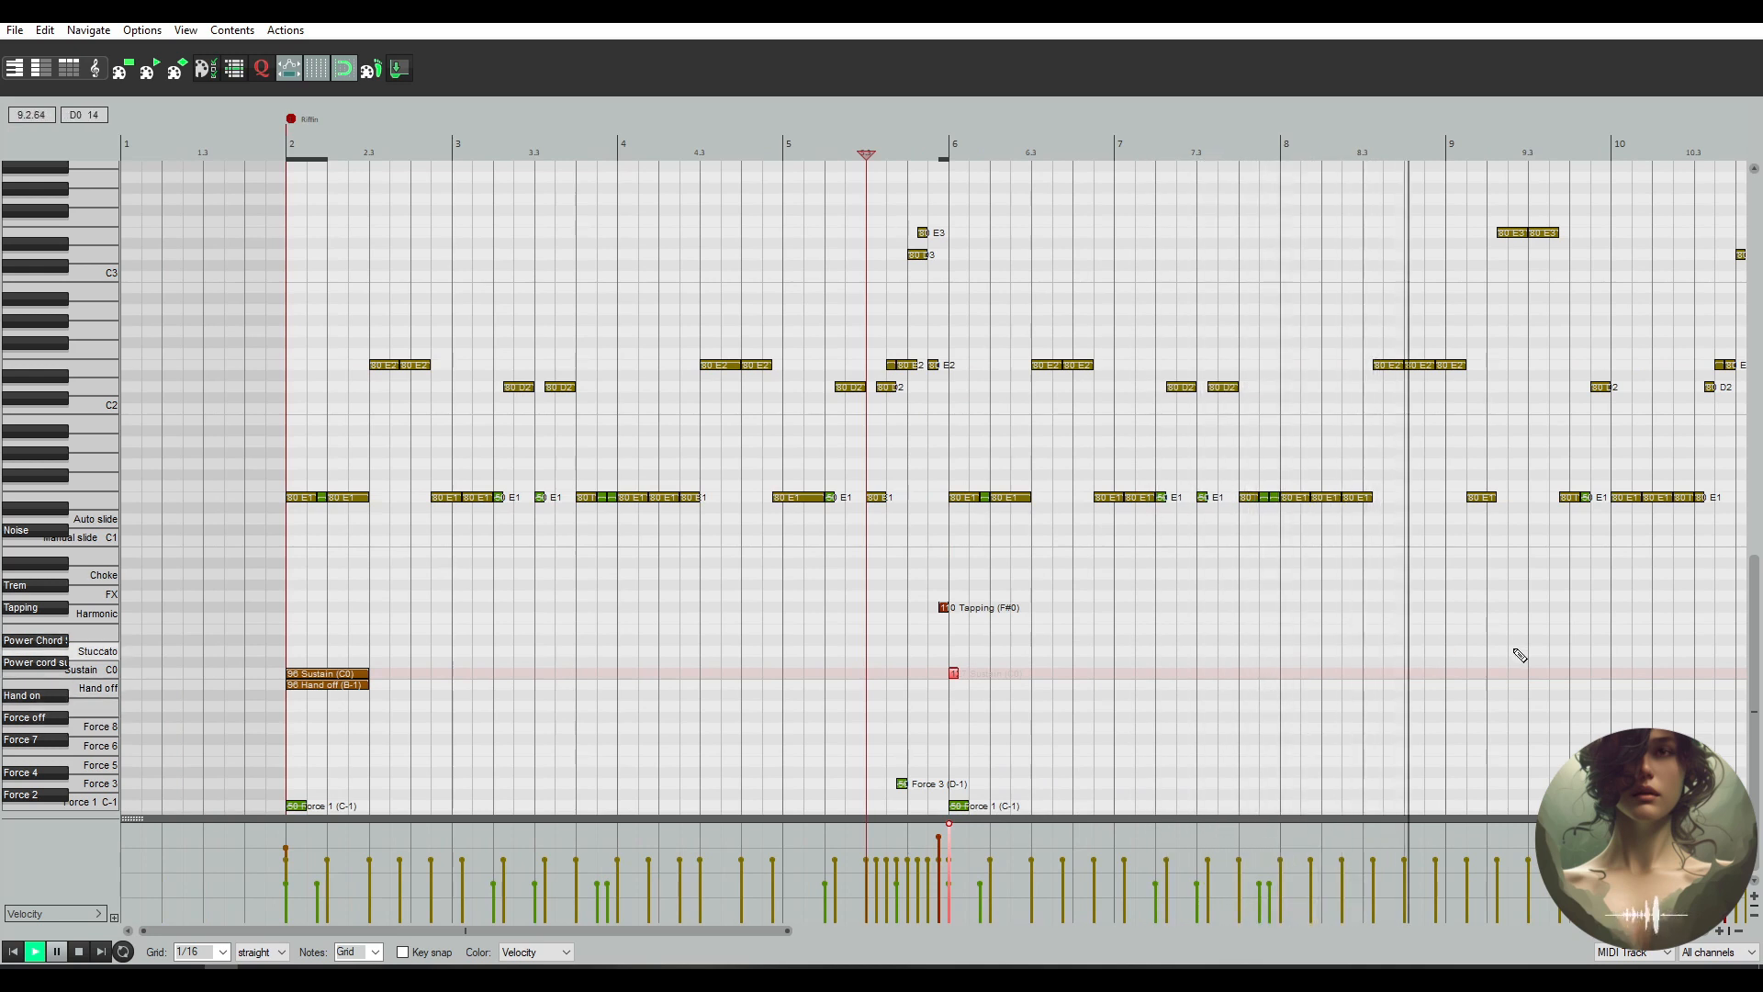
Lengthen the last E1, the D2, second E2 and D3 of bar 10's closing run to overlapping eighth notes and play from the D4
{"action": "scroll", "coordinate": [1411, 663], "scroll_direction": "down", "scroll_amount": 1}
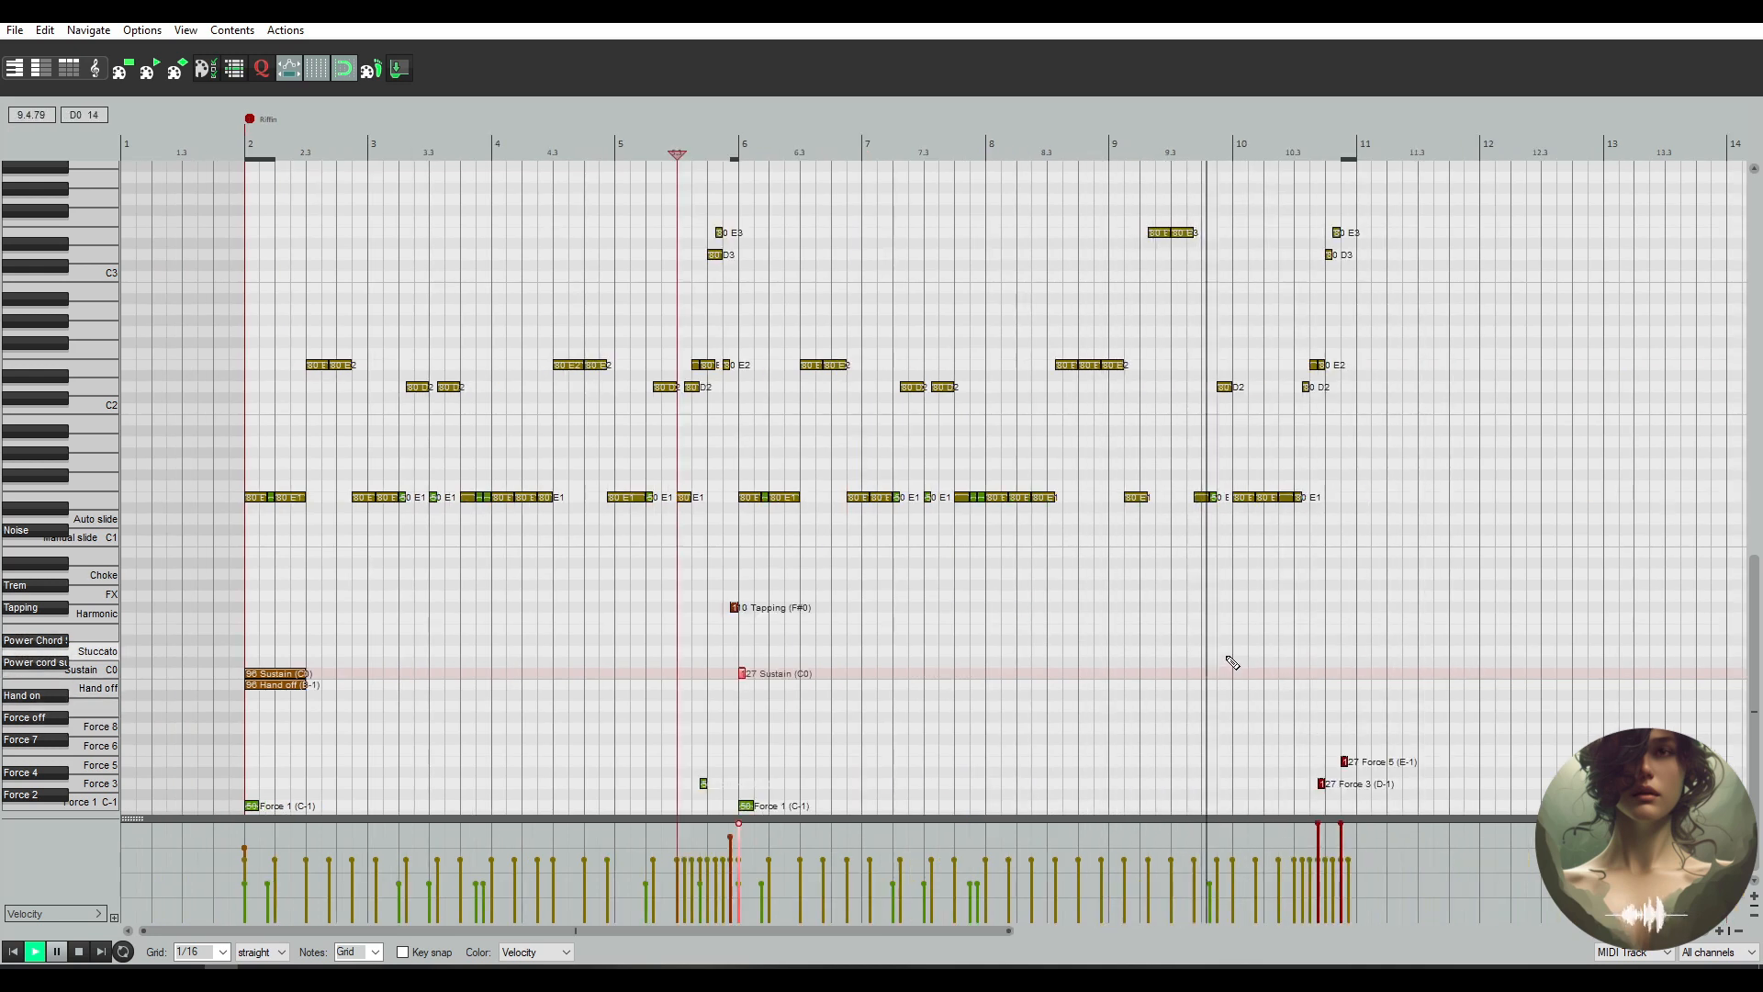
{"action": "key", "text": "space"}
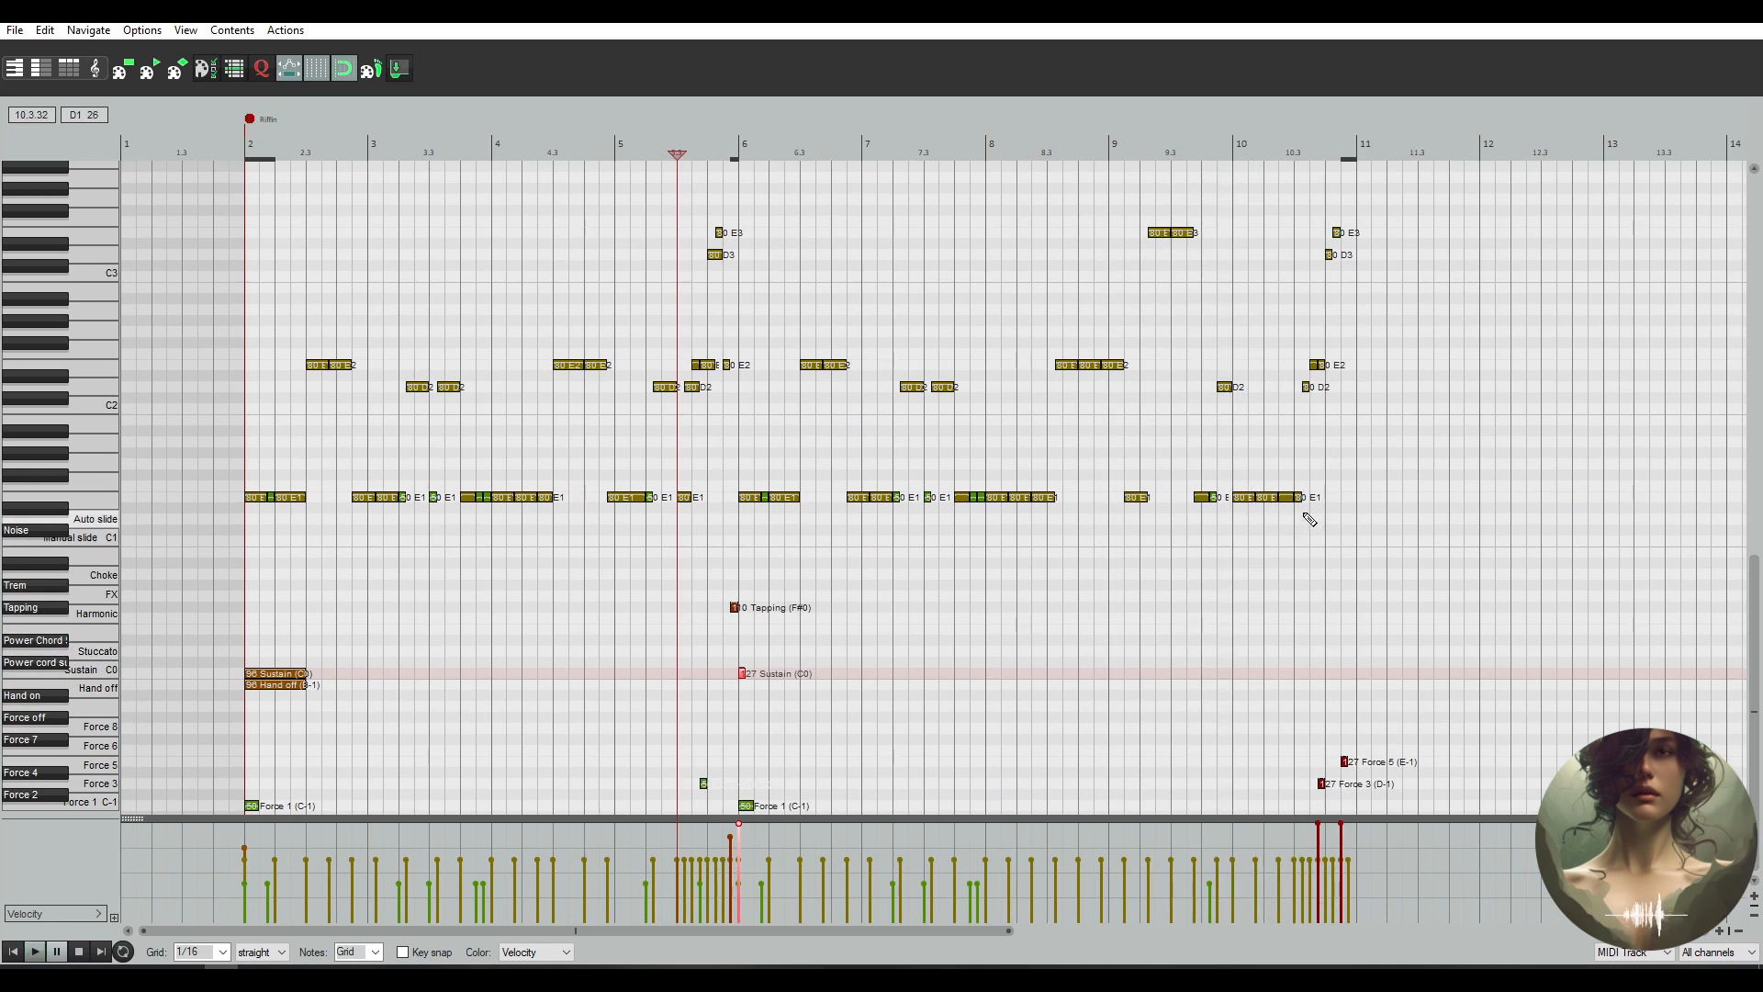
{"action": "left_click", "coordinate": [1300, 484]}
{"action": "scroll", "coordinate": [1312, 489], "scroll_direction": "down", "scroll_amount": 2}
{"action": "scroll", "coordinate": [973, 476], "scroll_direction": "up", "scroll_amount": 8}
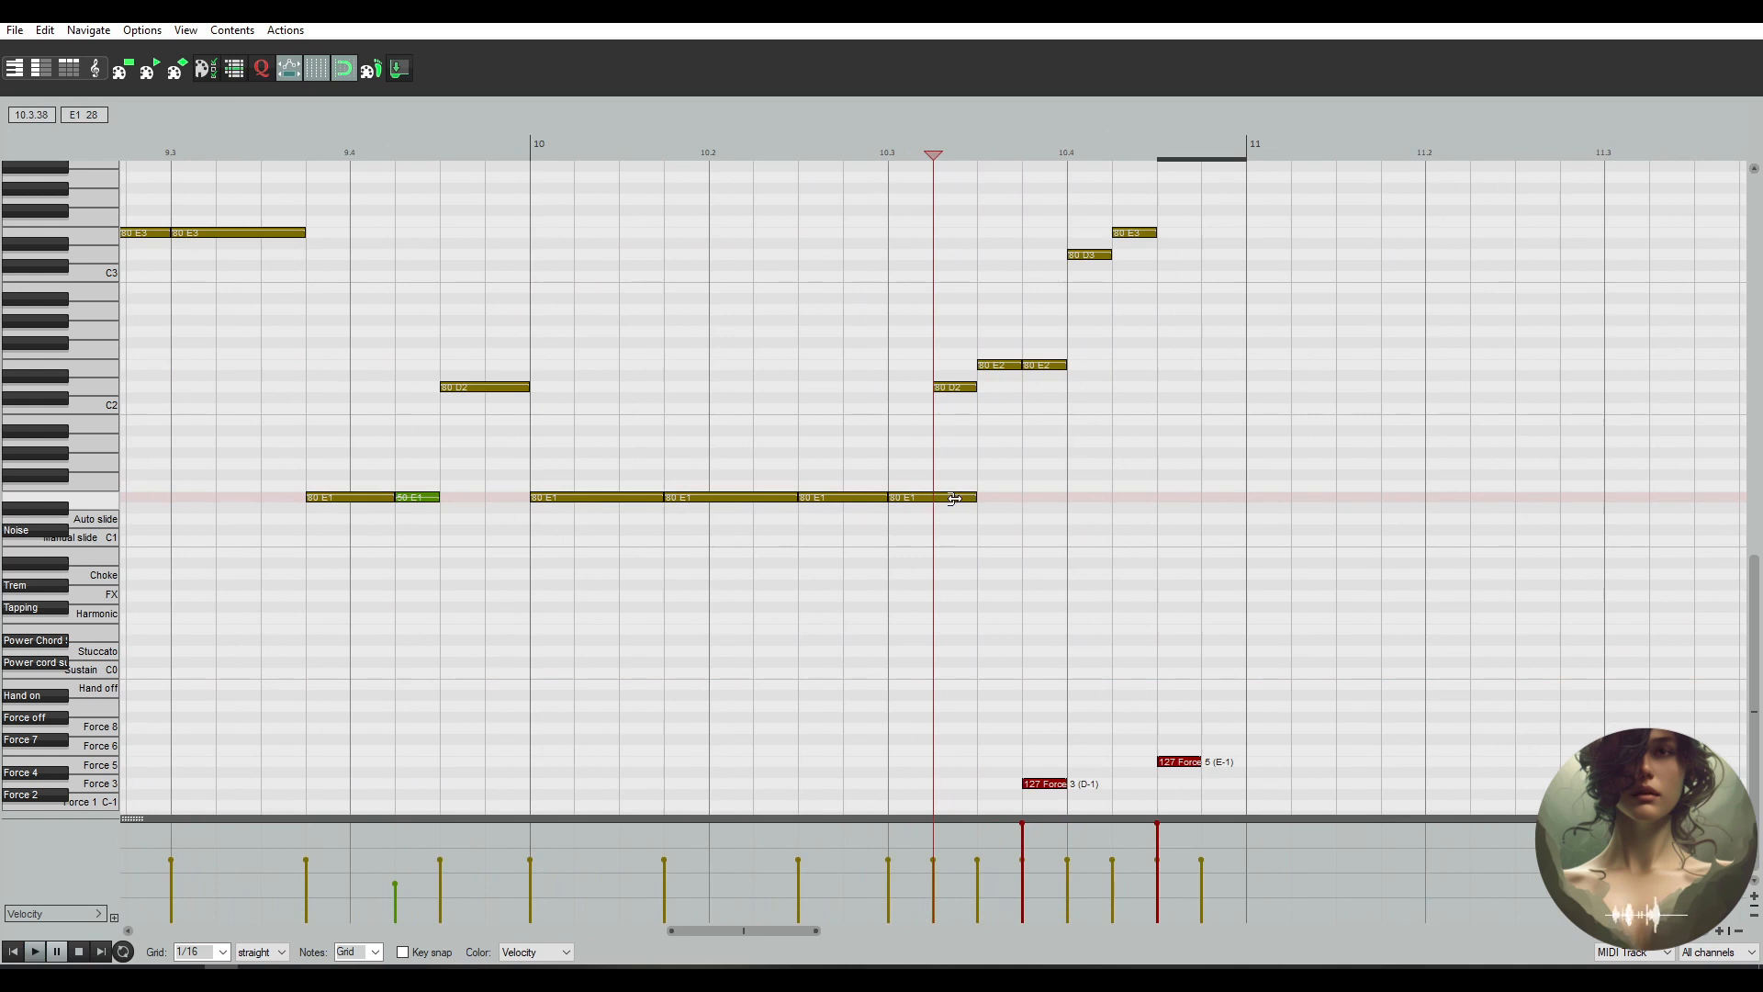
{"action": "left_click_drag", "start_coordinate": [973, 385], "coordinate": [1090, 368]}
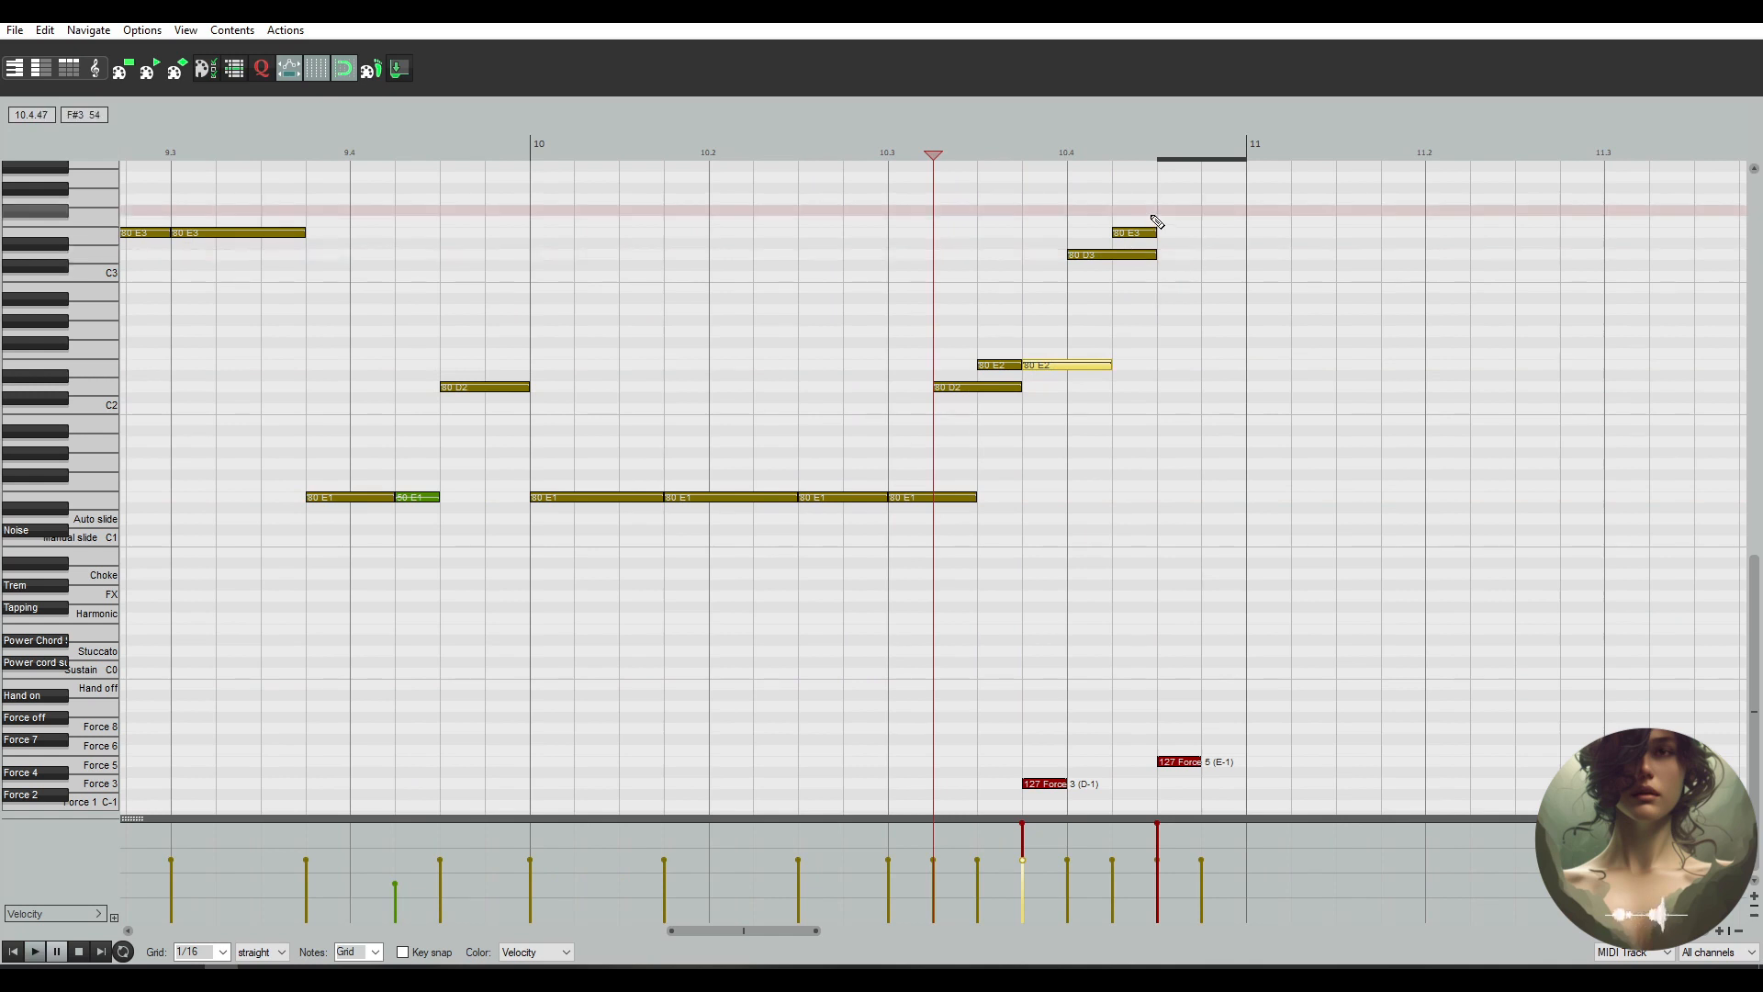
{"action": "left_click", "coordinate": [1157, 151]}
{"action": "key", "text": "space"}
{"action": "scroll", "coordinate": [1756, 579], "scroll_direction": "up", "scroll_amount": 3}
{"action": "left_click_drag", "start_coordinate": [1756, 578], "coordinate": [1756, 509]}
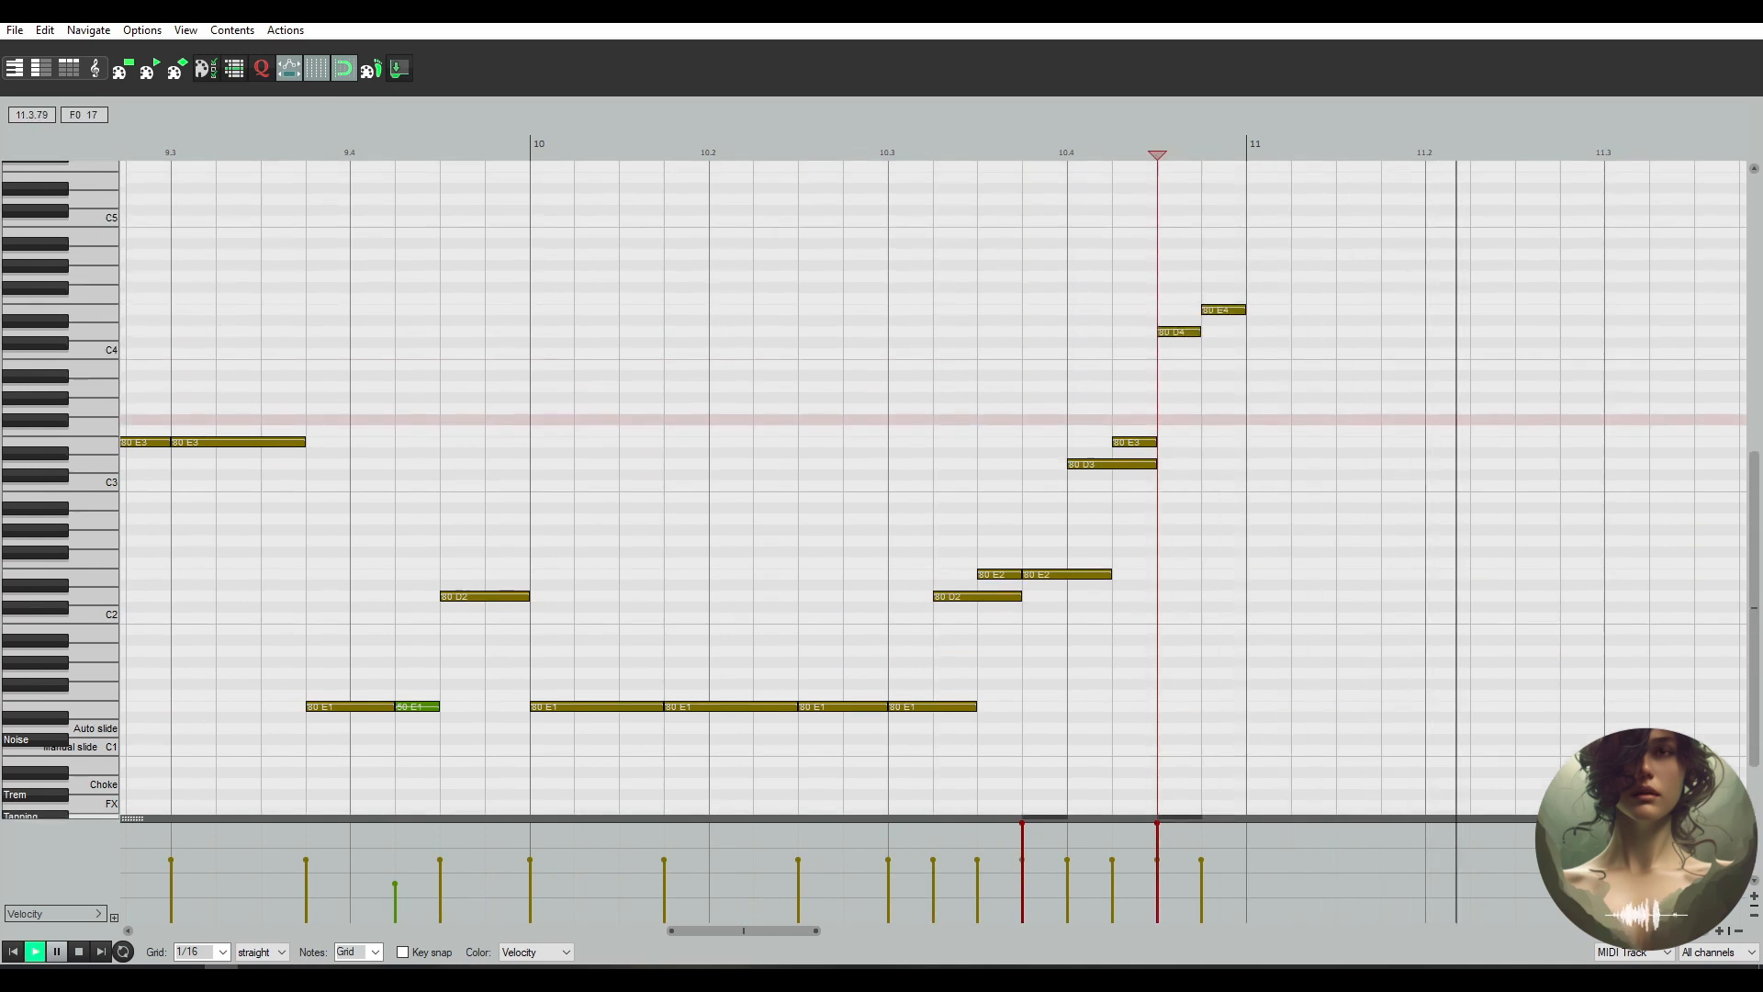
Play back the whole riff from bar 2
{"action": "key", "text": "Home"}
{"action": "key", "text": "space"}
{"action": "scroll", "coordinate": [1160, 618], "scroll_direction": "down", "scroll_amount": 3}
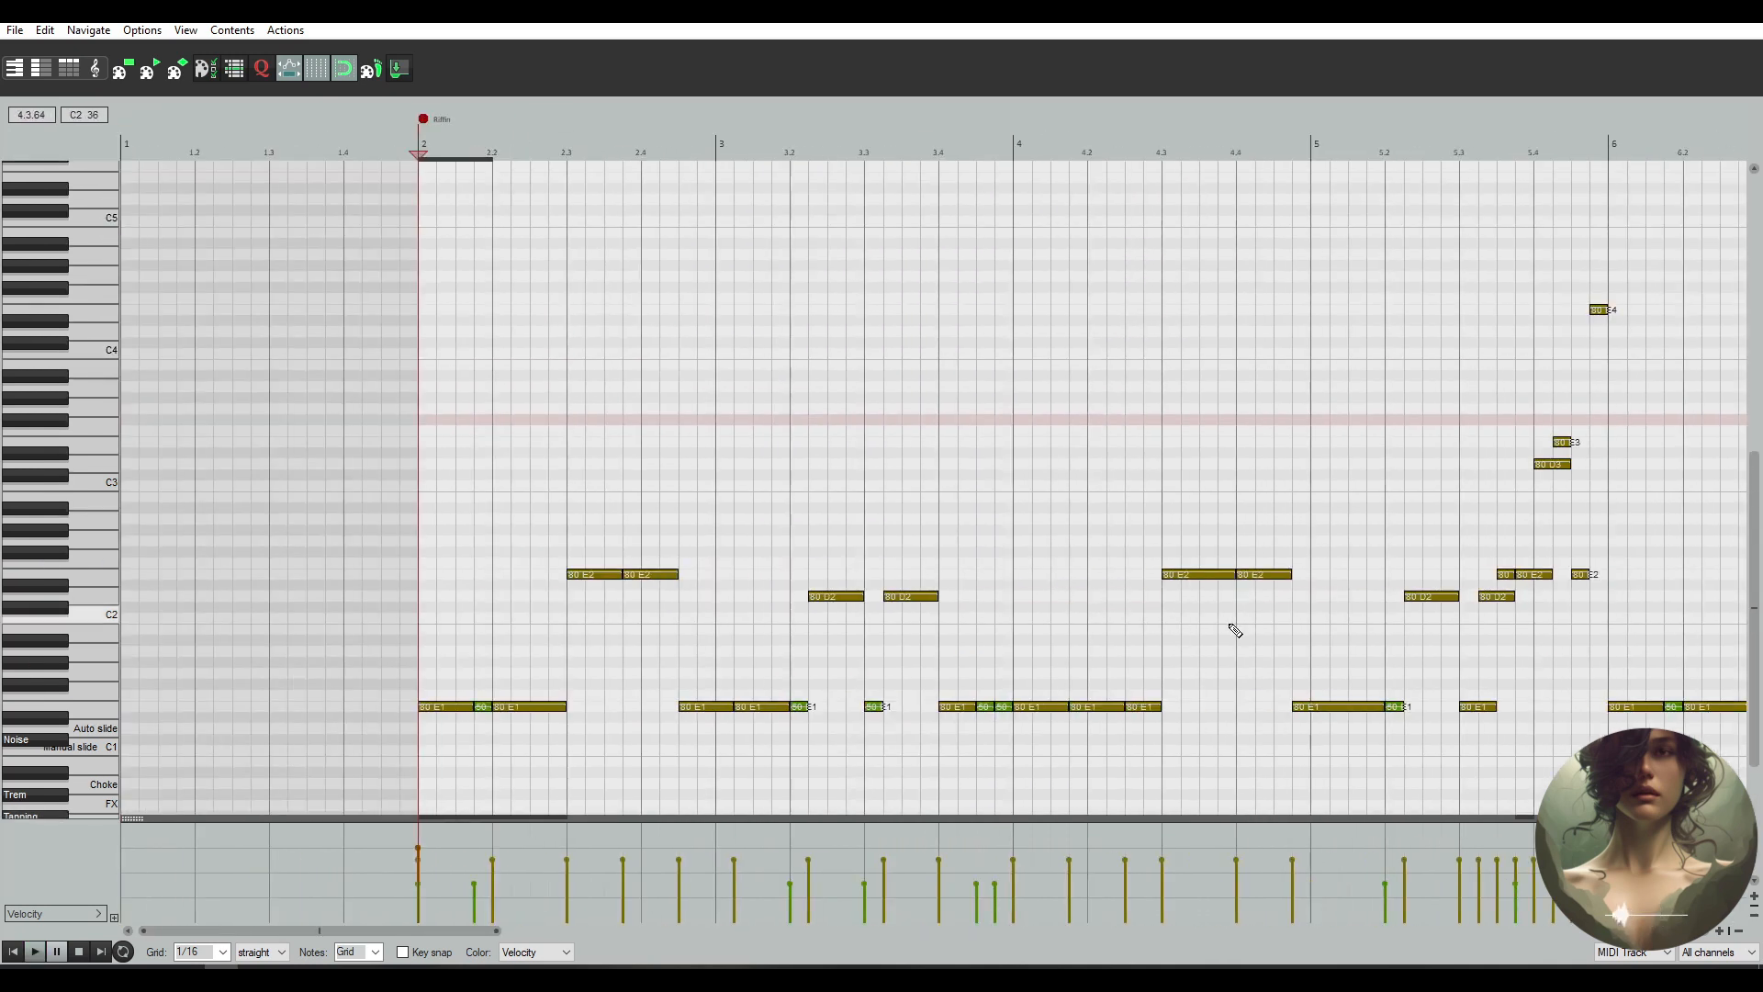
{"action": "key", "text": "space"}
{"action": "left_click_drag", "start_coordinate": [1756, 510], "coordinate": [1755, 578]}
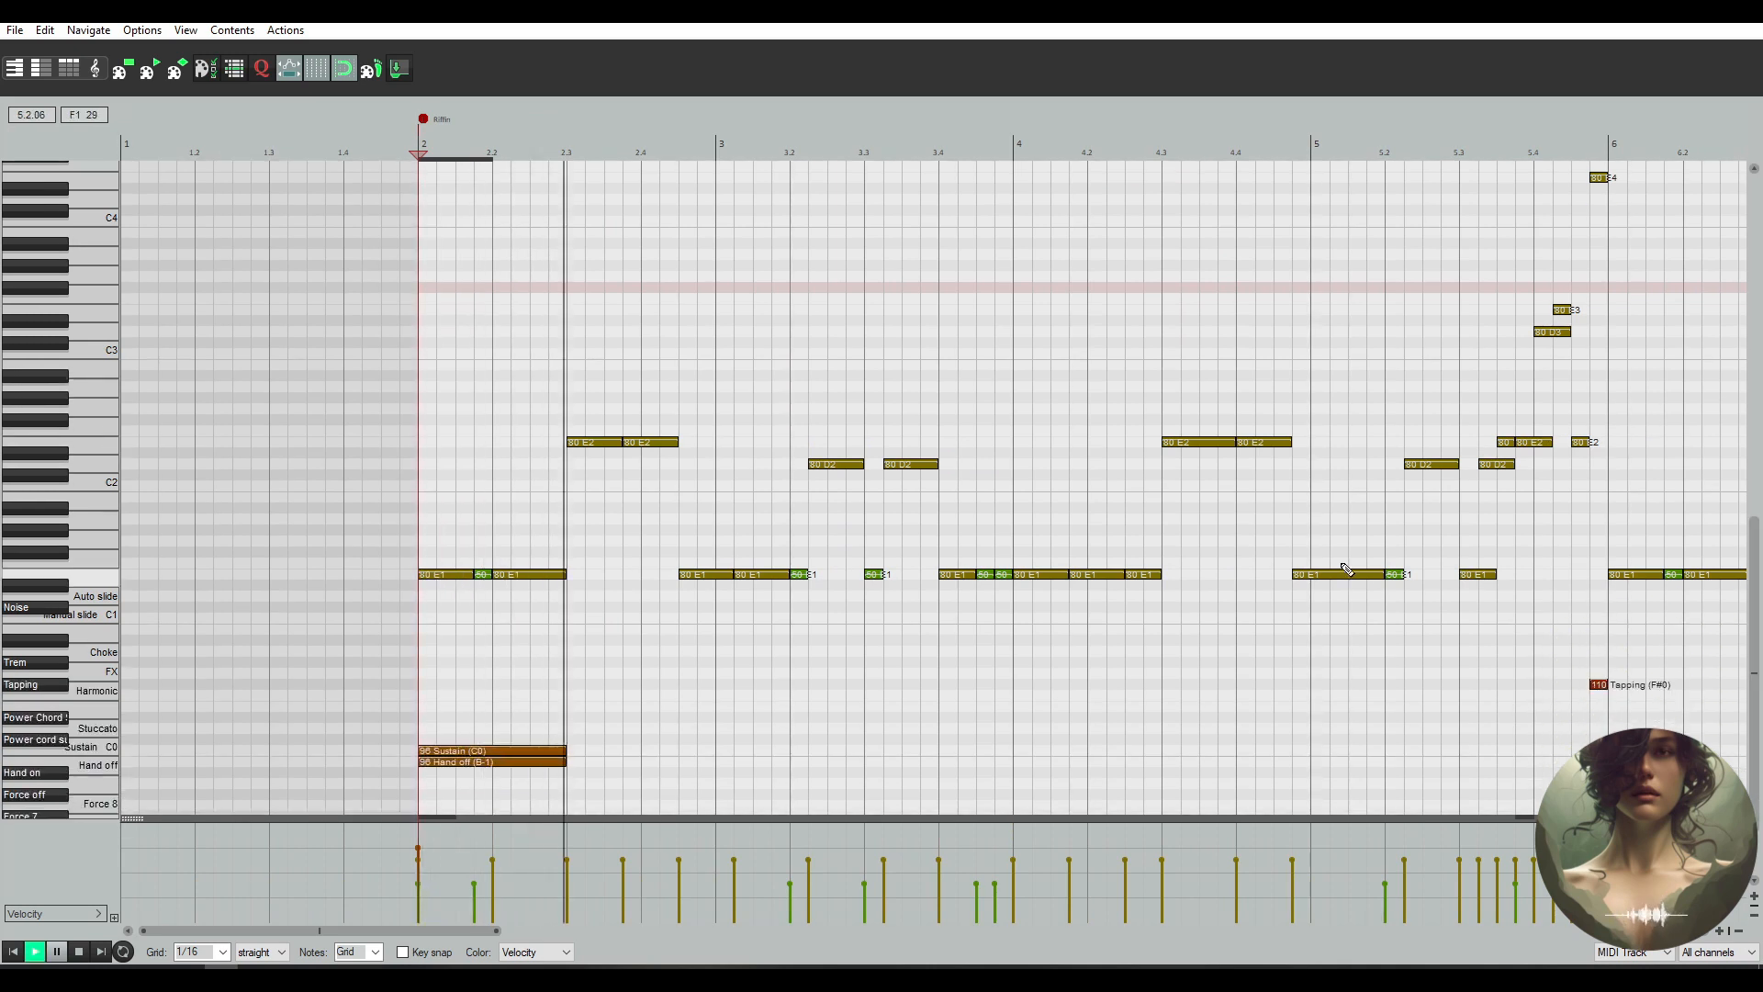
{"action": "scroll", "coordinate": [1322, 566], "scroll_direction": "down", "scroll_amount": 3}
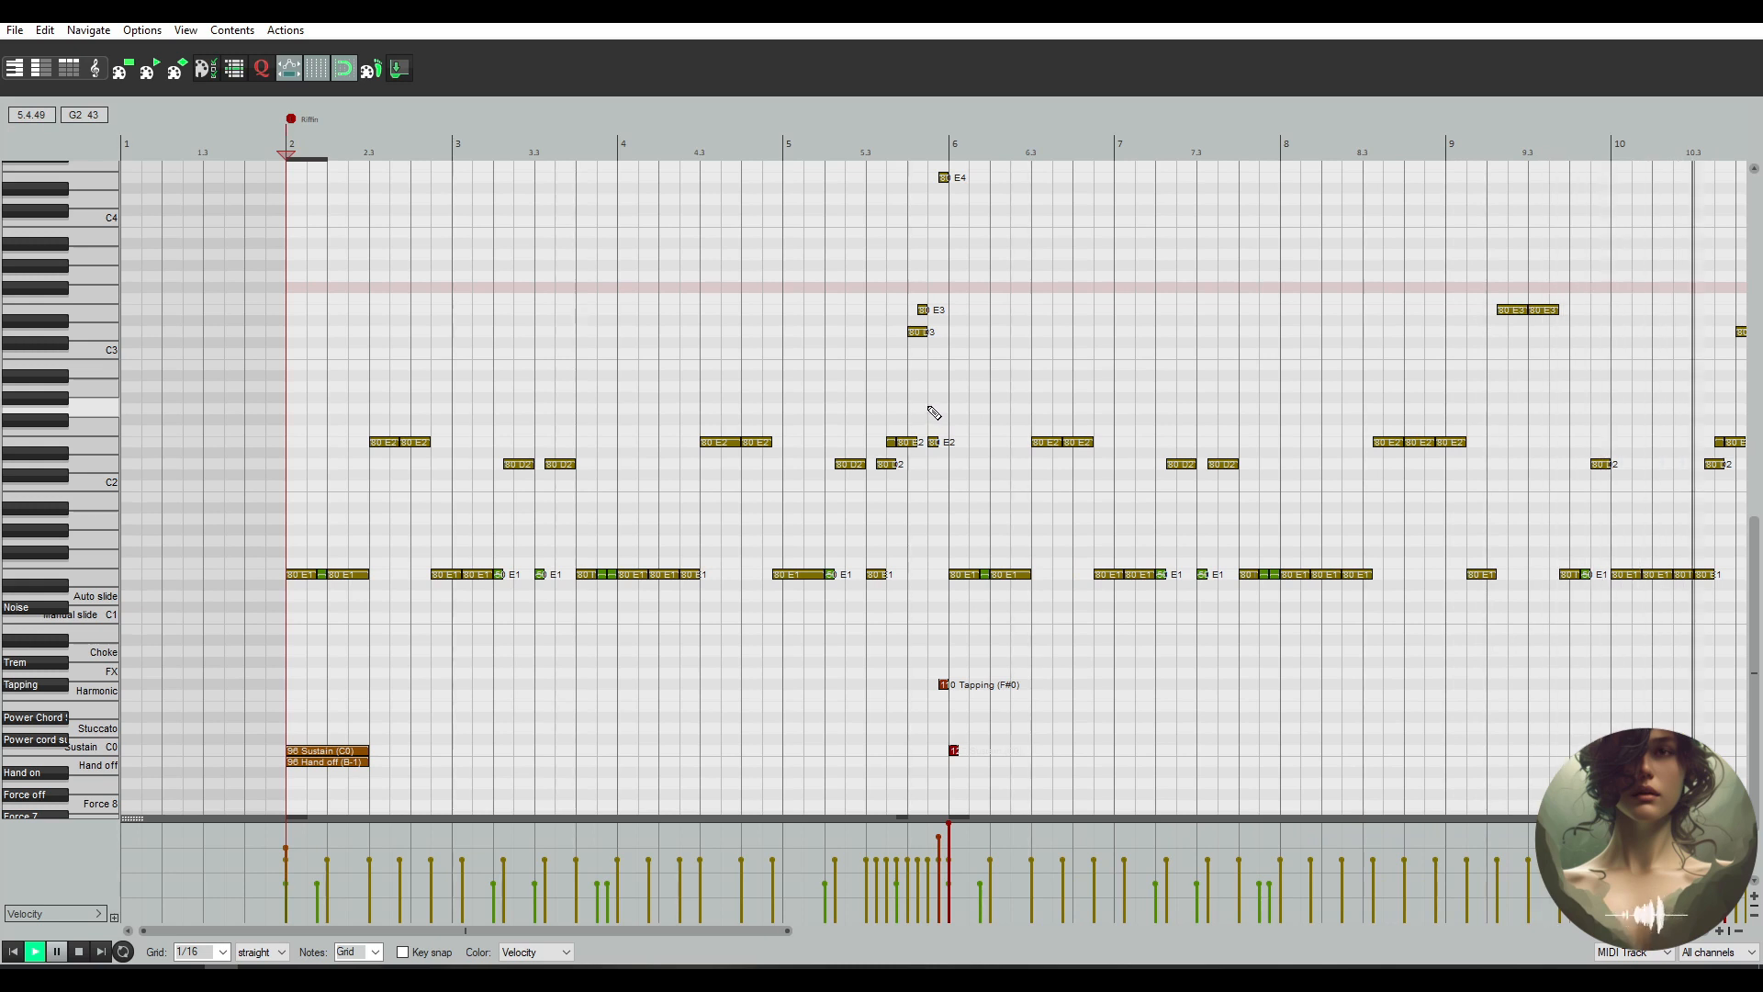
{"action": "scroll", "coordinate": [934, 413], "scroll_direction": "down", "scroll_amount": 2}
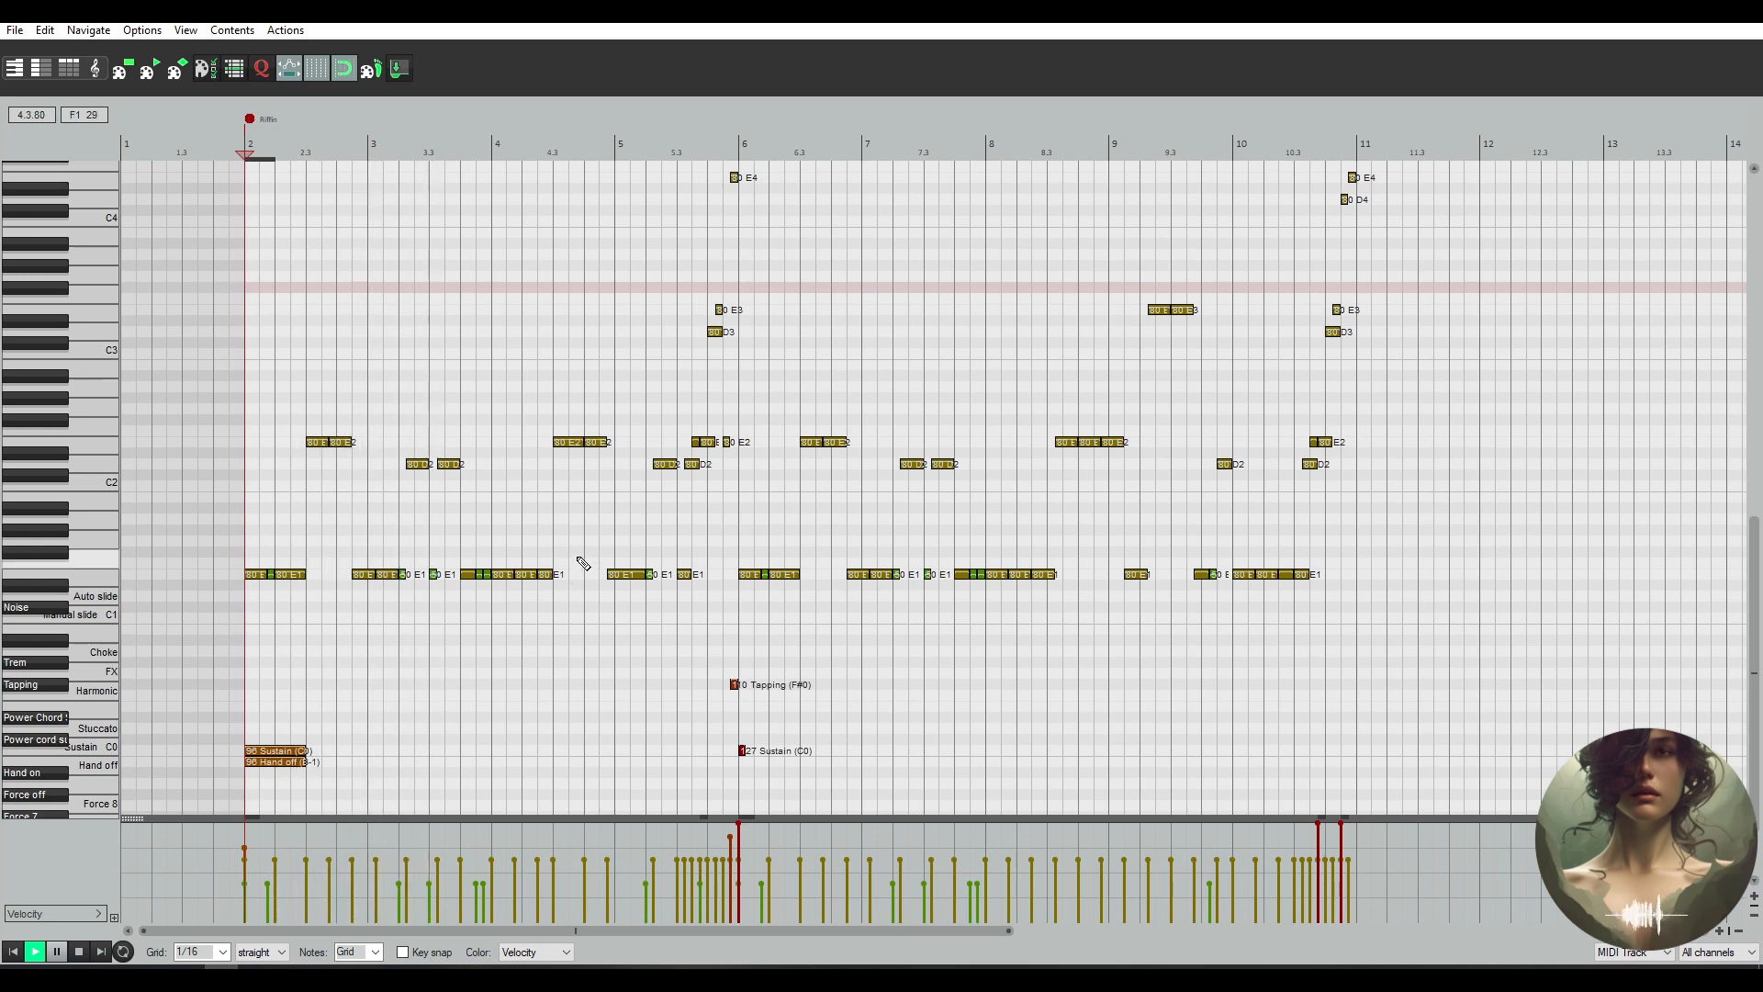
{"action": "key", "text": "space"}
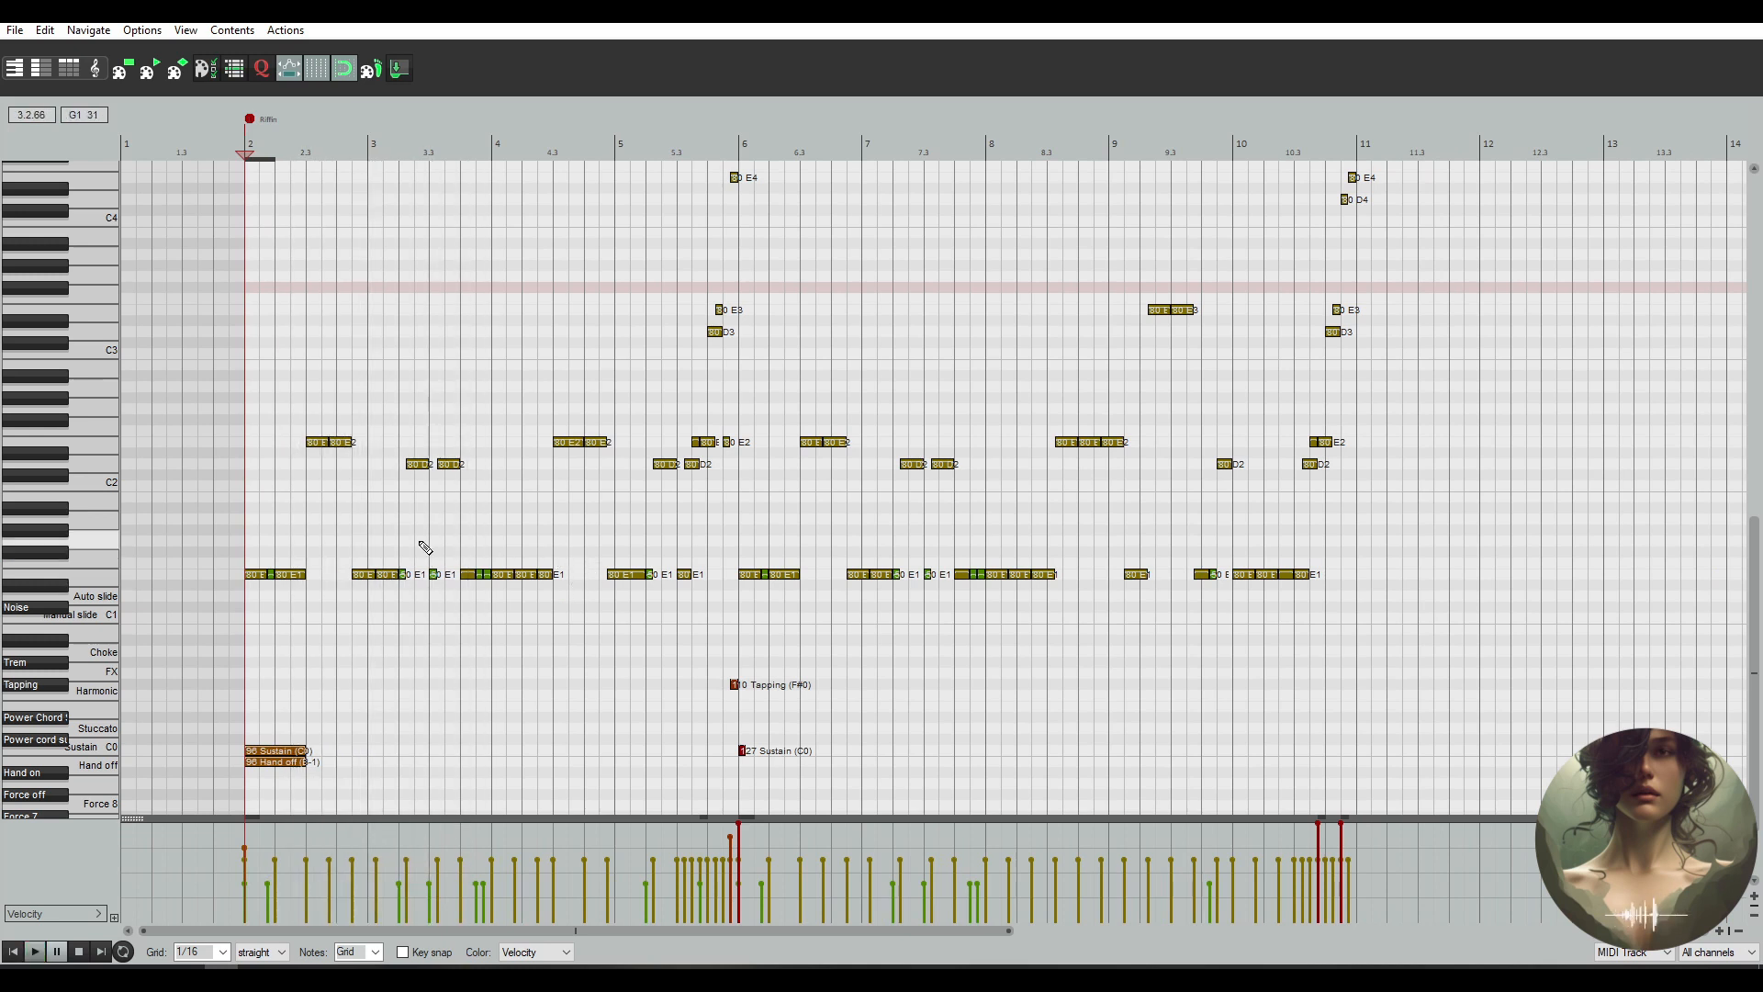
Add an Auto slide keyswitch note at beat 4.3 and set the velocity of the E2 above it to 90
{"action": "scroll", "coordinate": [588, 571], "scroll_direction": "up", "scroll_amount": 2}
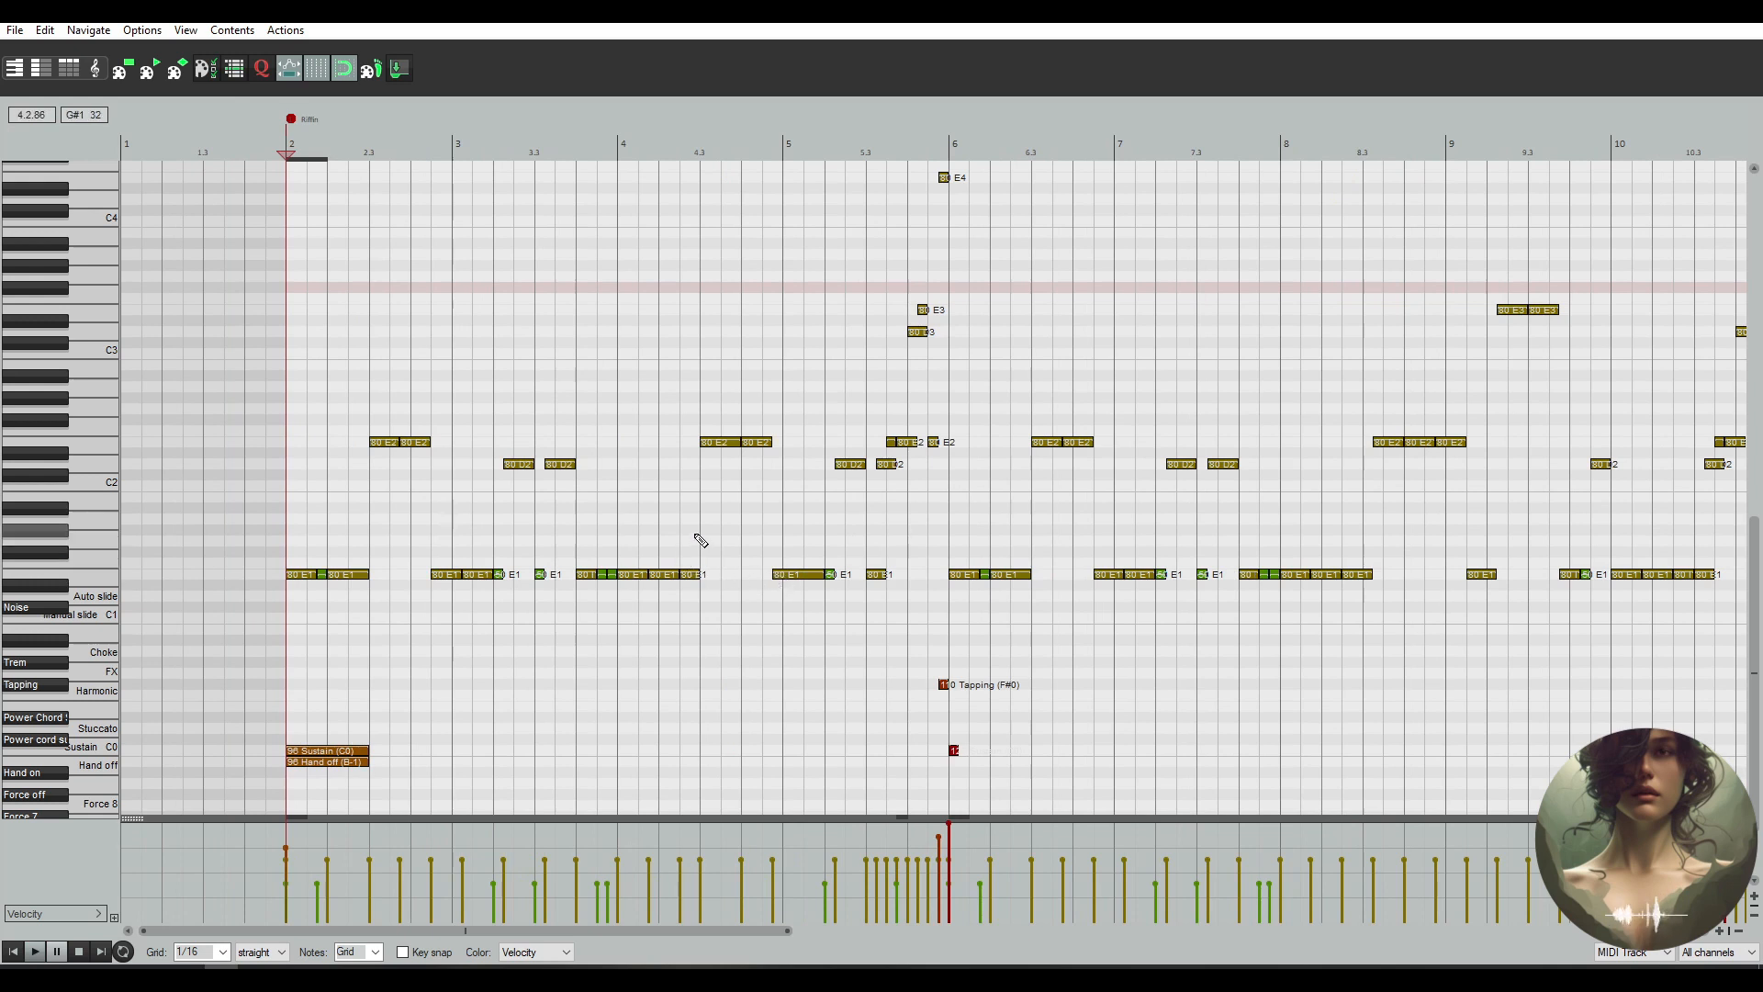
{"action": "key", "text": "space"}
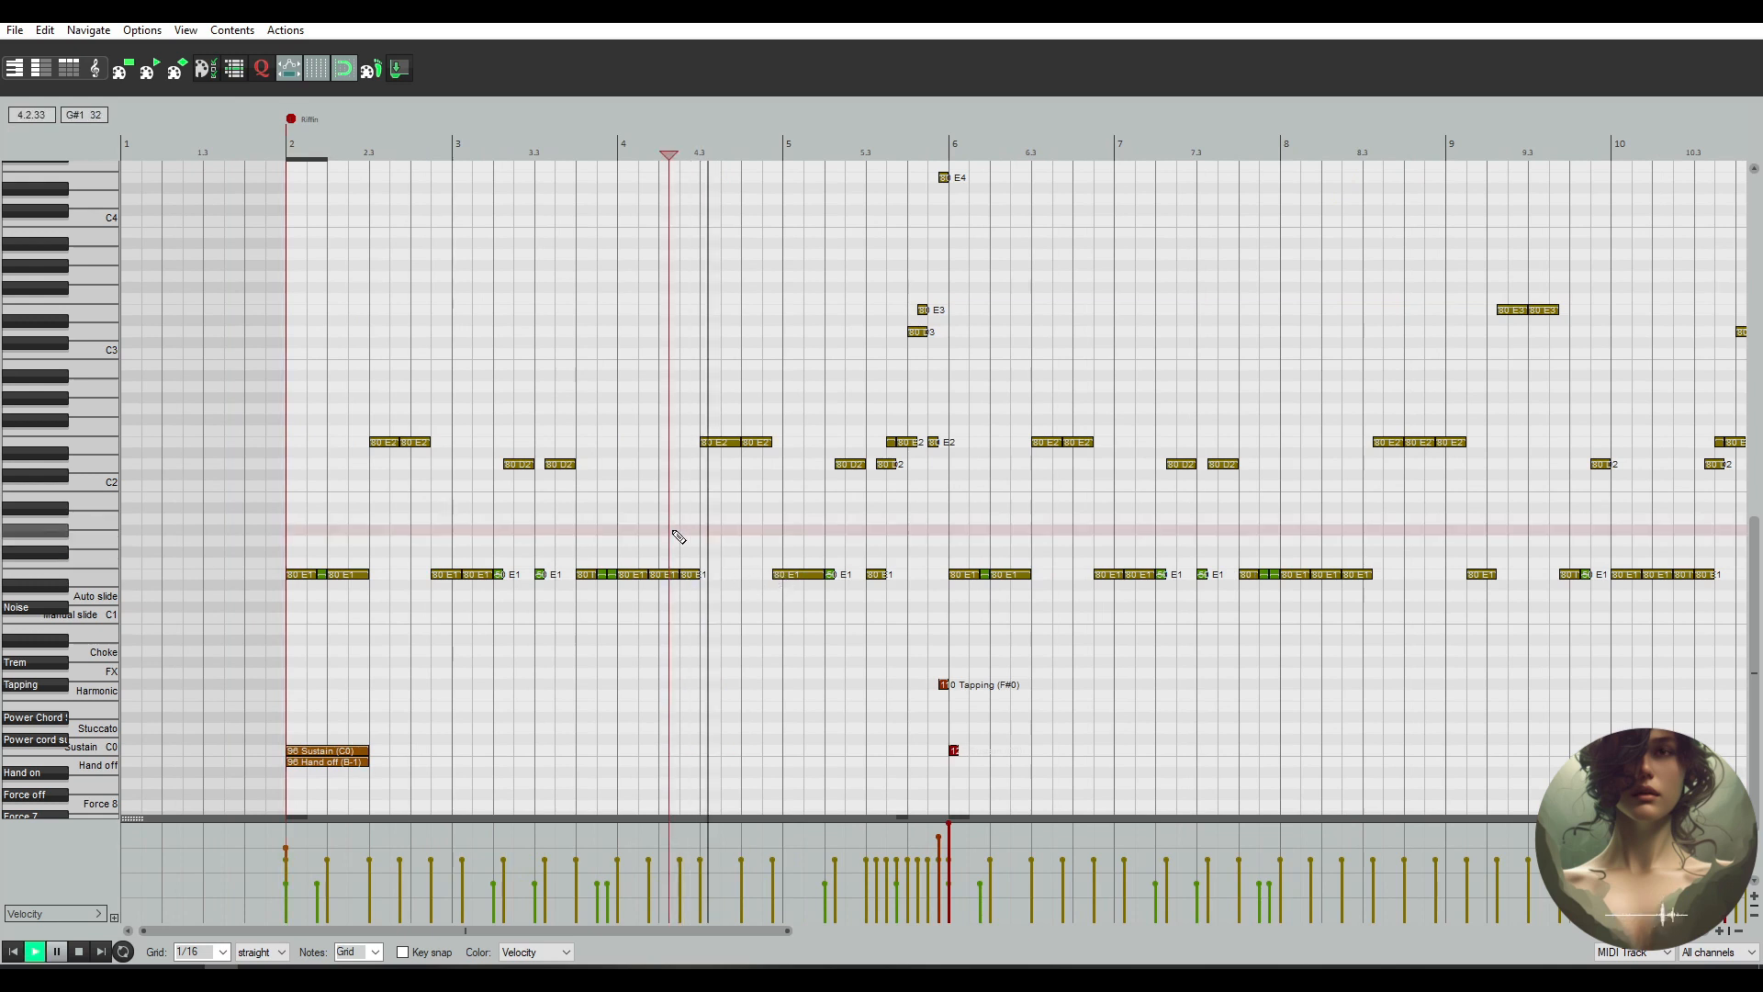
{"action": "key", "text": "space"}
{"action": "scroll", "coordinate": [709, 542], "scroll_direction": "up", "scroll_amount": 3}
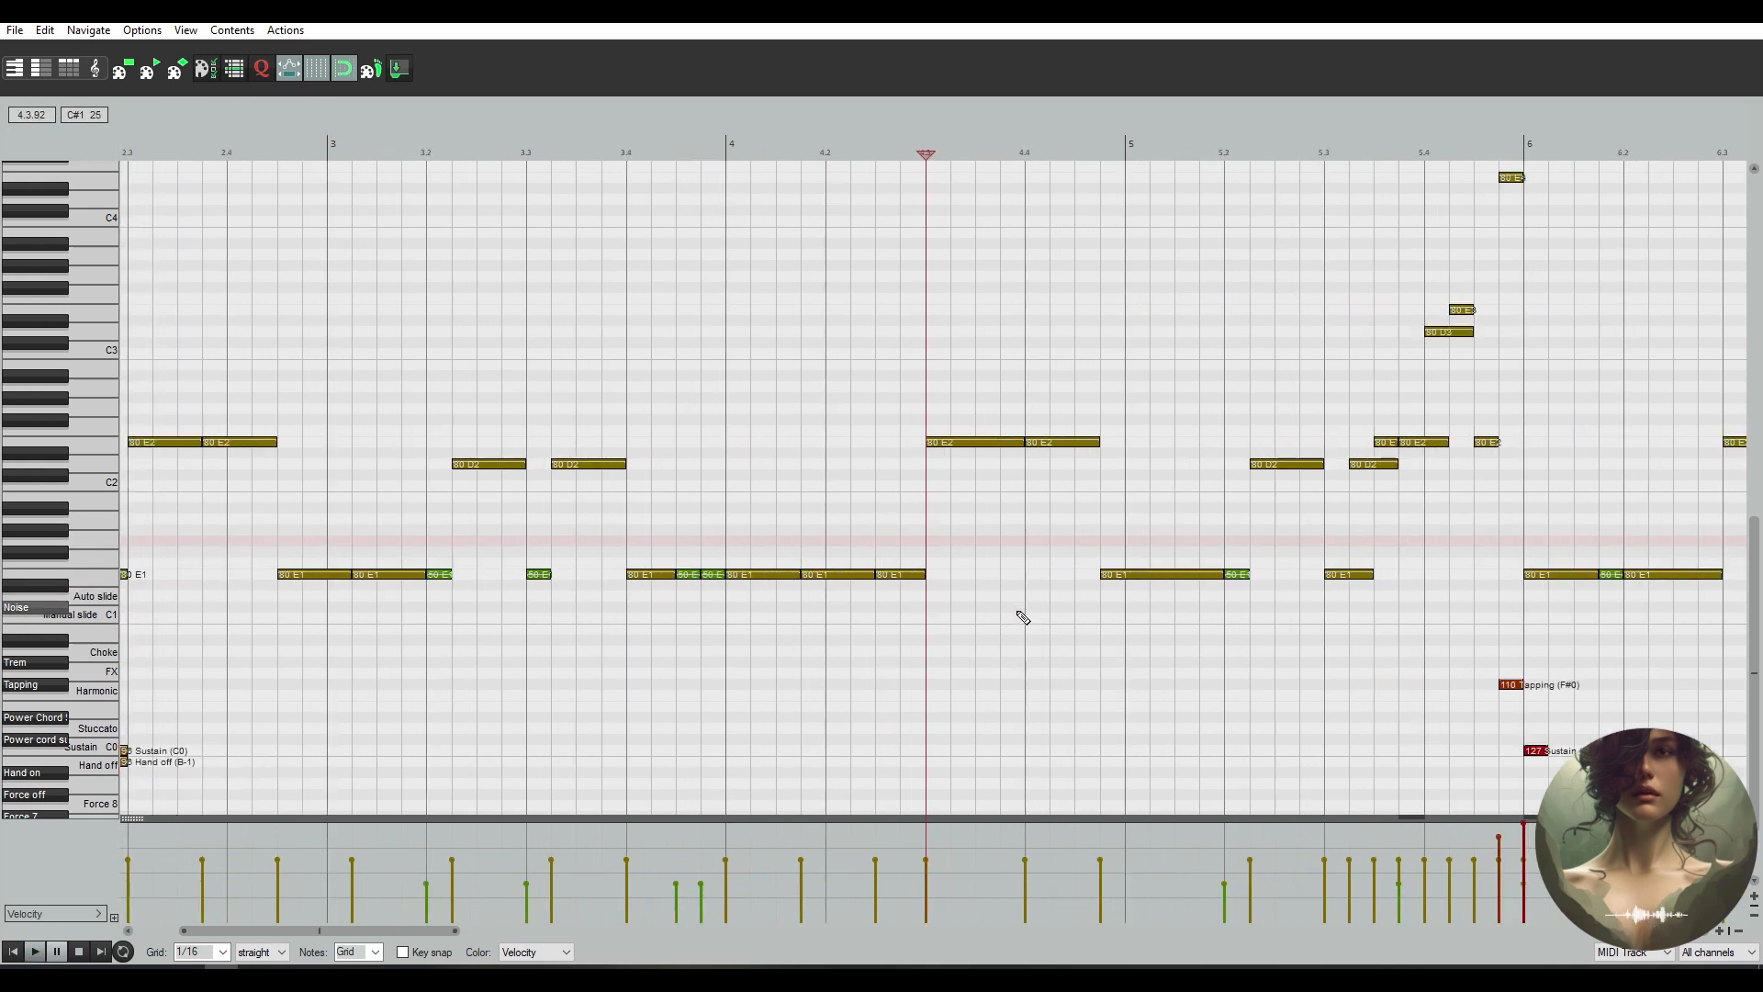
{"action": "scroll", "coordinate": [999, 607], "scroll_direction": "up", "scroll_amount": 2}
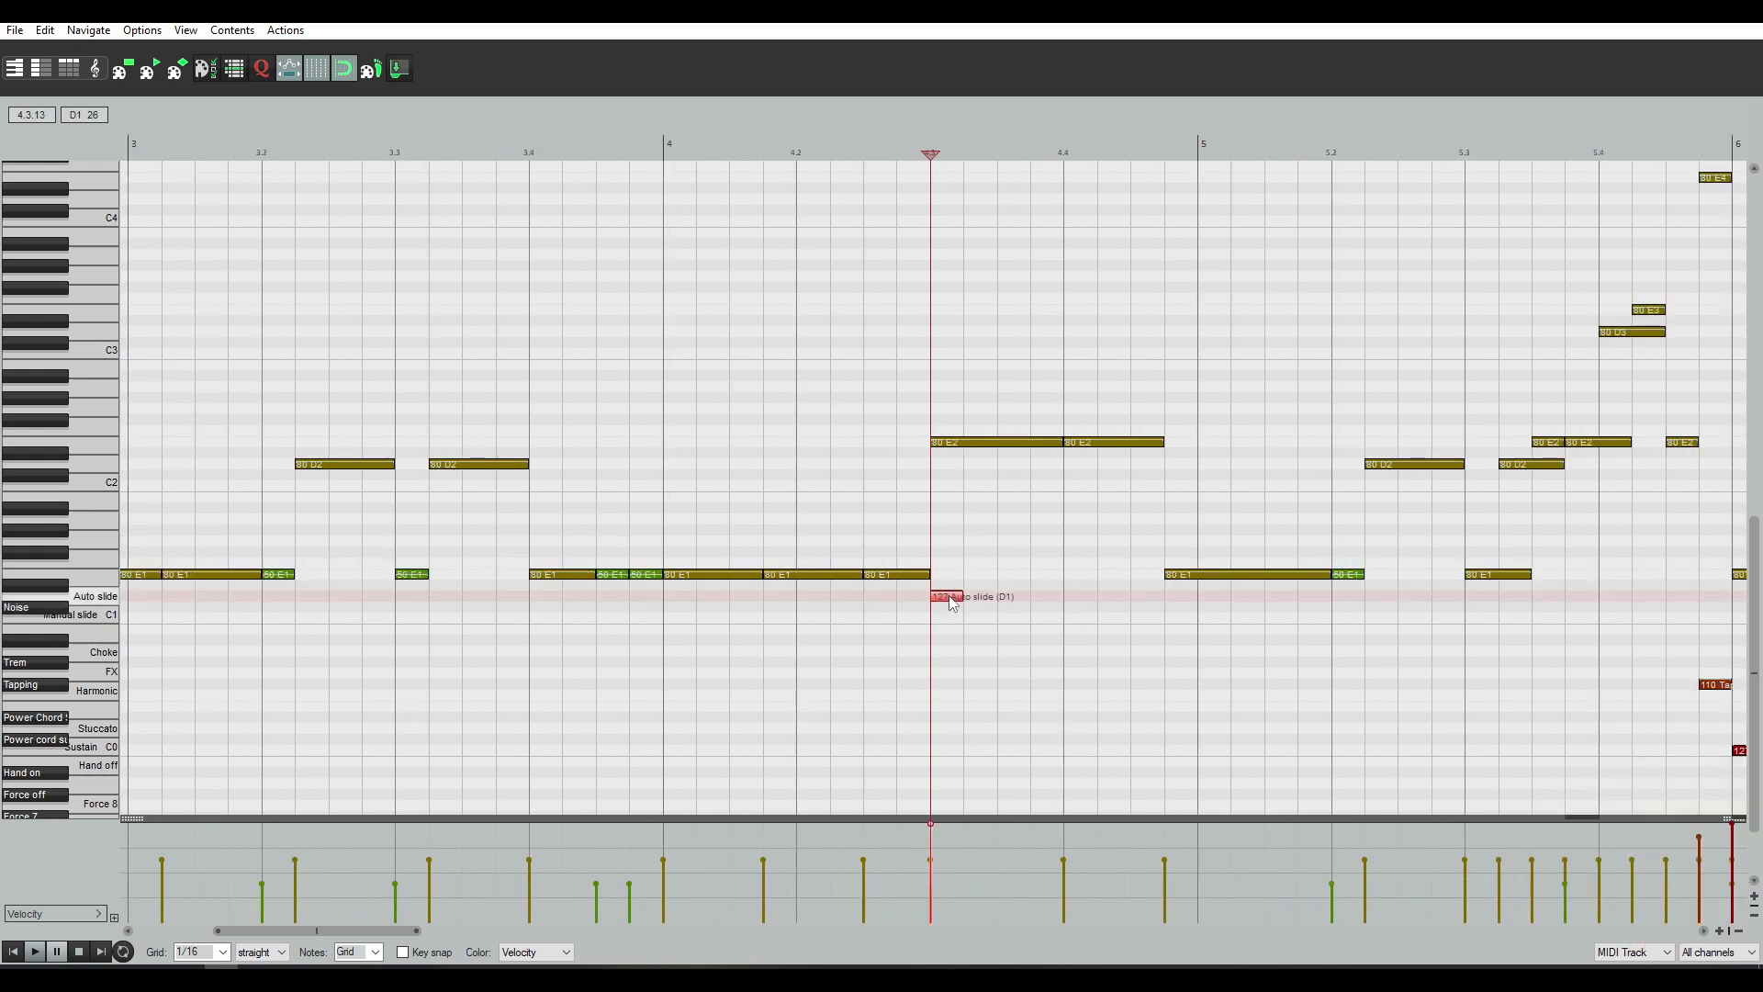
{"action": "left_click", "coordinate": [956, 439]}
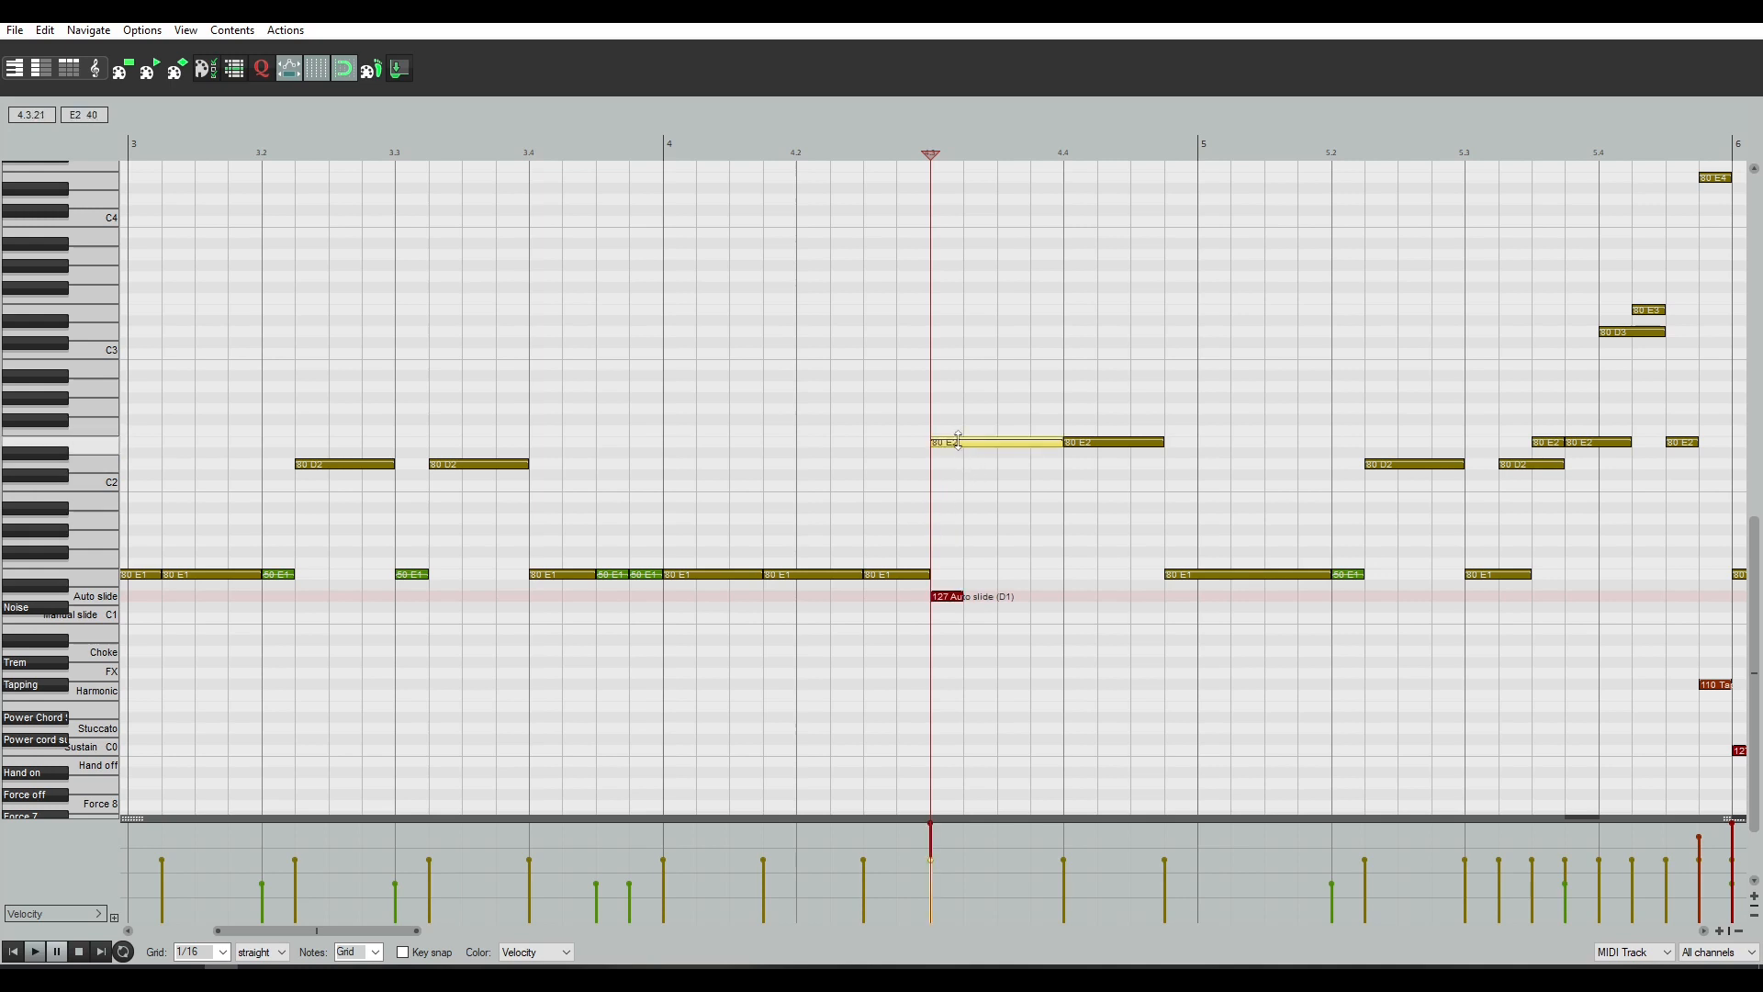
{"action": "left_click_drag", "start_coordinate": [958, 440], "coordinate": [957, 439]}
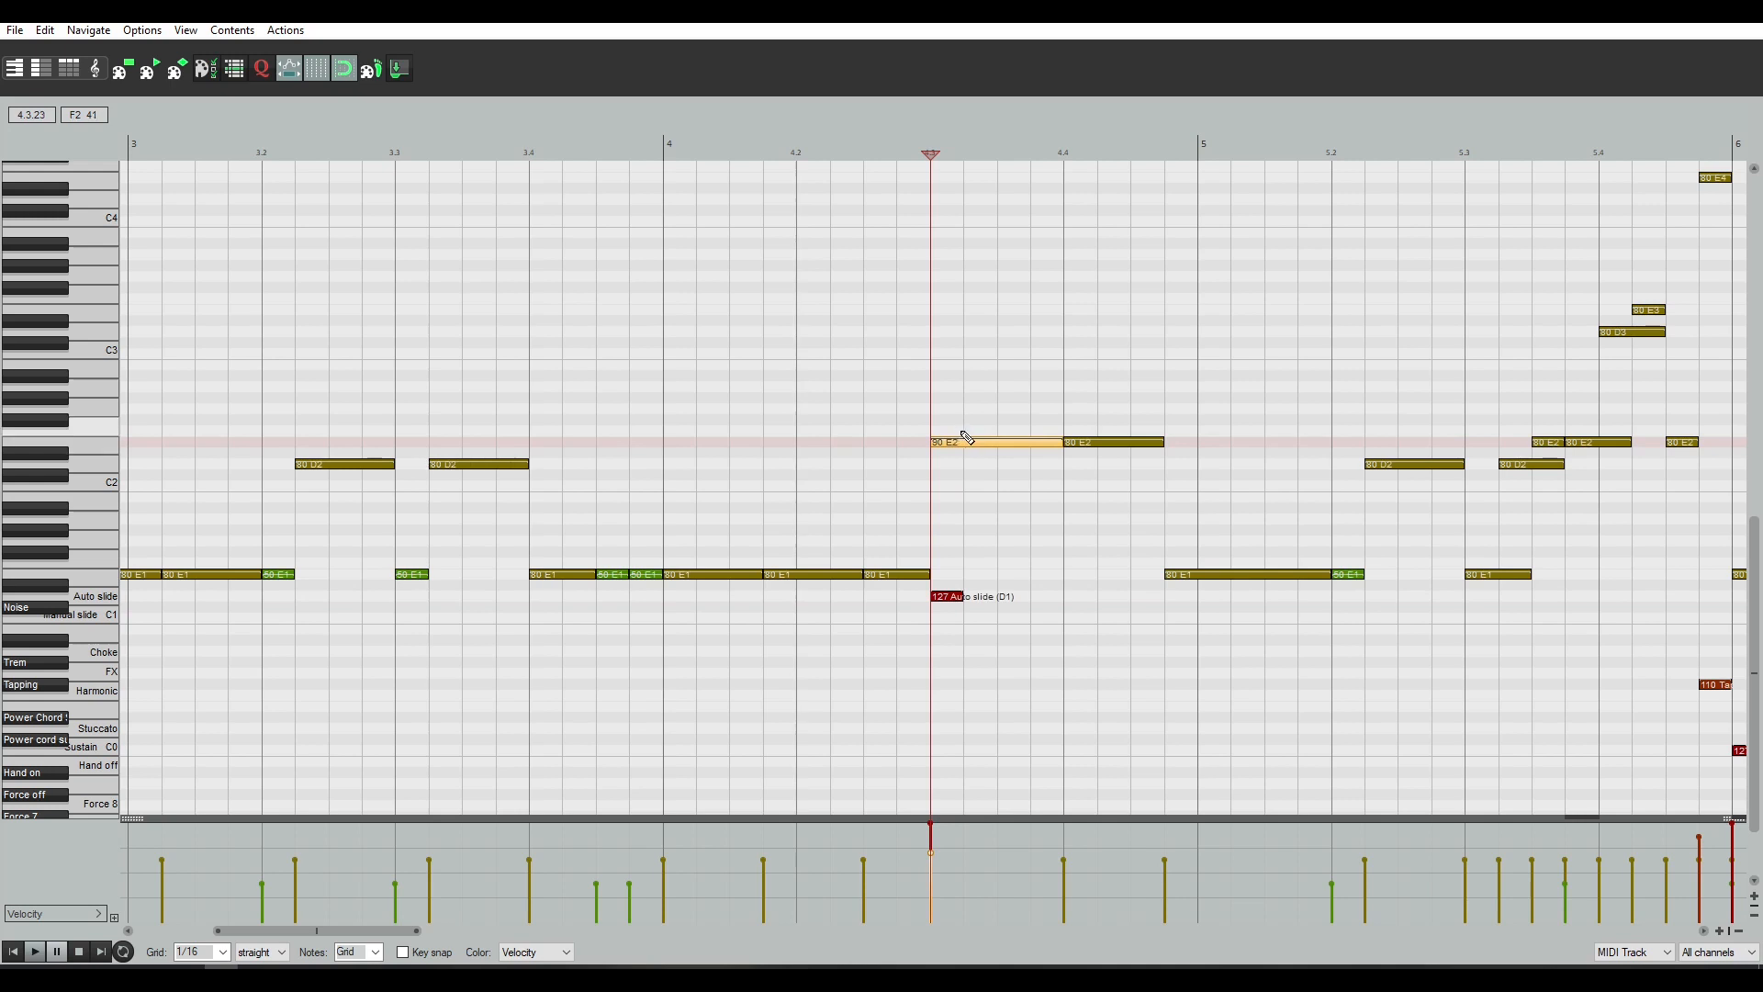
Add an Auto slide keyswitch on the last sixteenth of the second bar 4 E2 and set that E2's velocity to 90
{"action": "left_click", "coordinate": [1140, 431]}
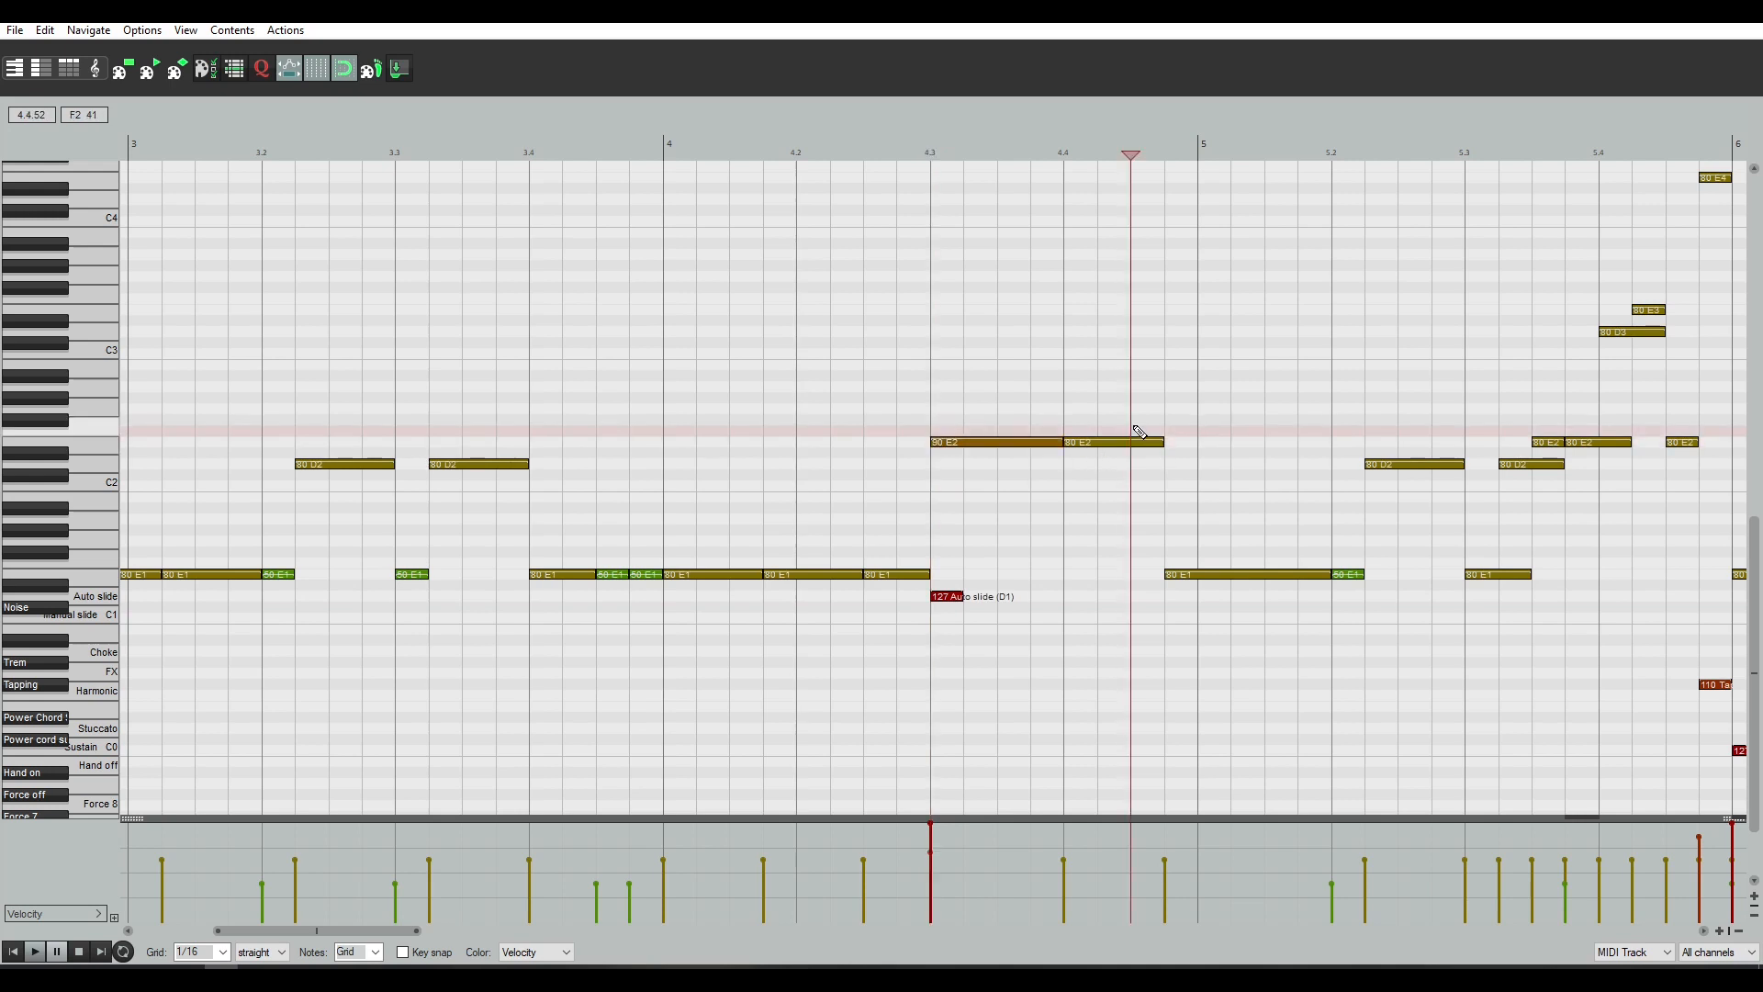
{"action": "left_click", "coordinate": [1139, 596]}
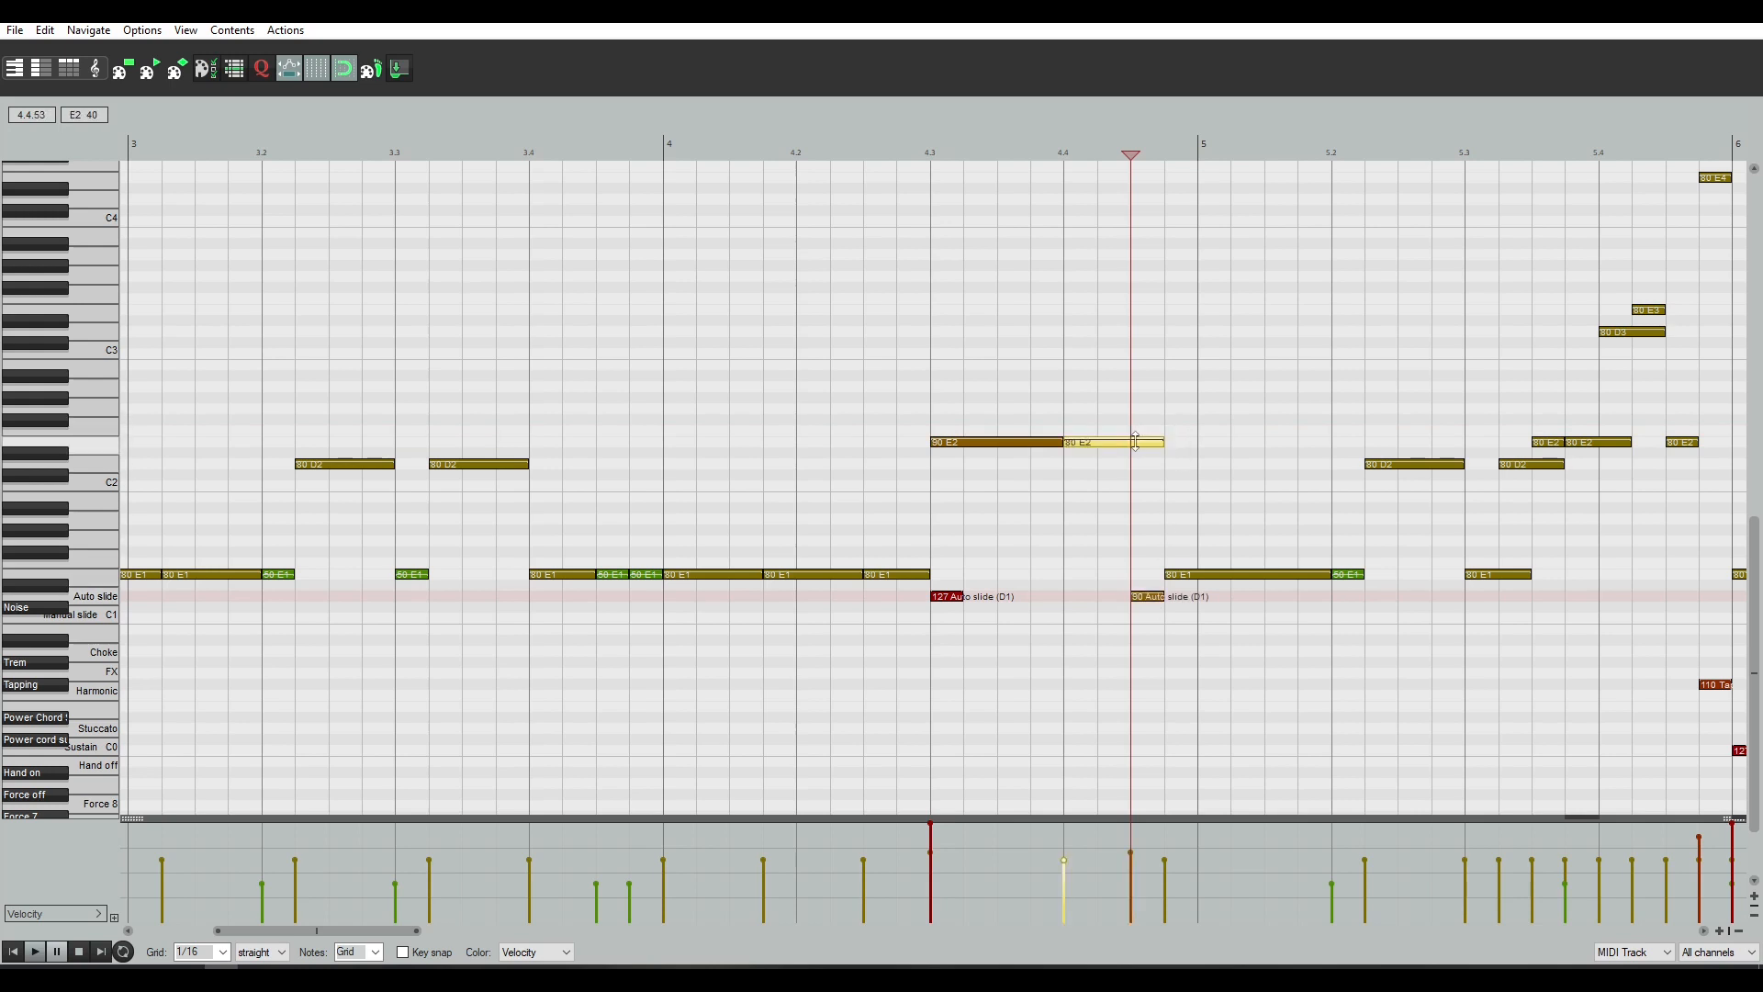
{"action": "left_click_drag", "start_coordinate": [1130, 440], "coordinate": [1131, 433]}
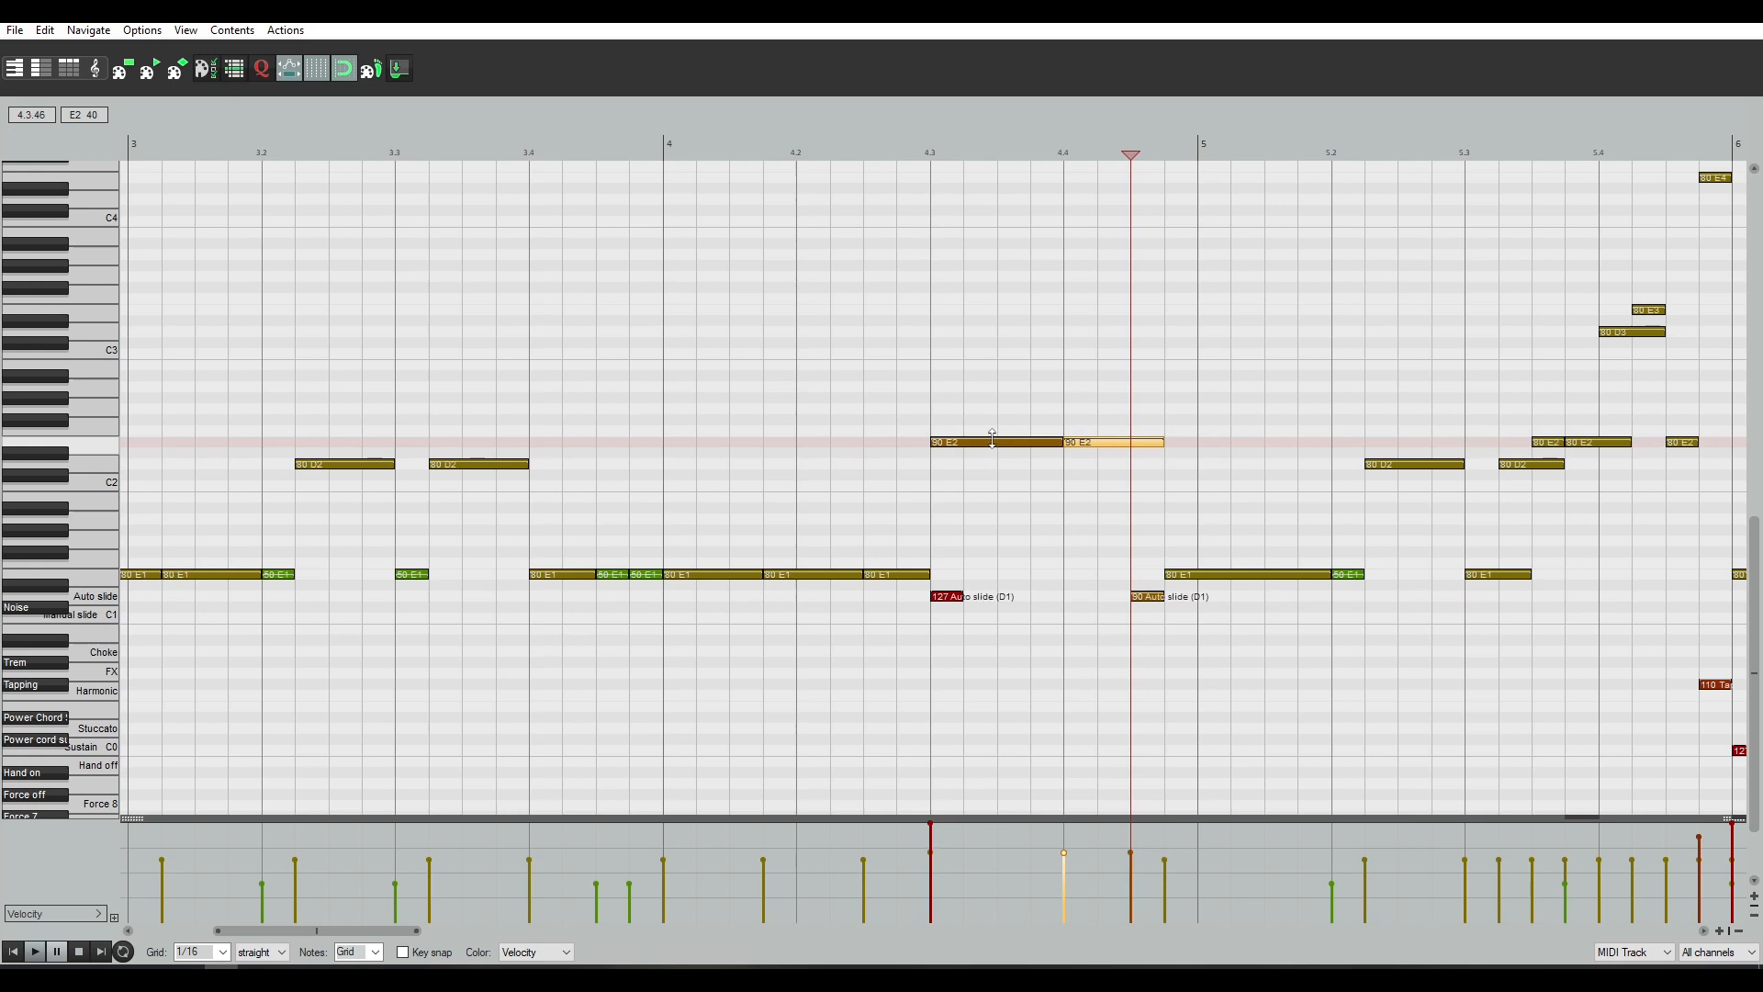
Raise the velocity of the E2 at beat 4.3 to 109, checking the slide by playback from beat 3.4
{"action": "left_click", "coordinate": [543, 440]}
{"action": "key", "text": "space"}
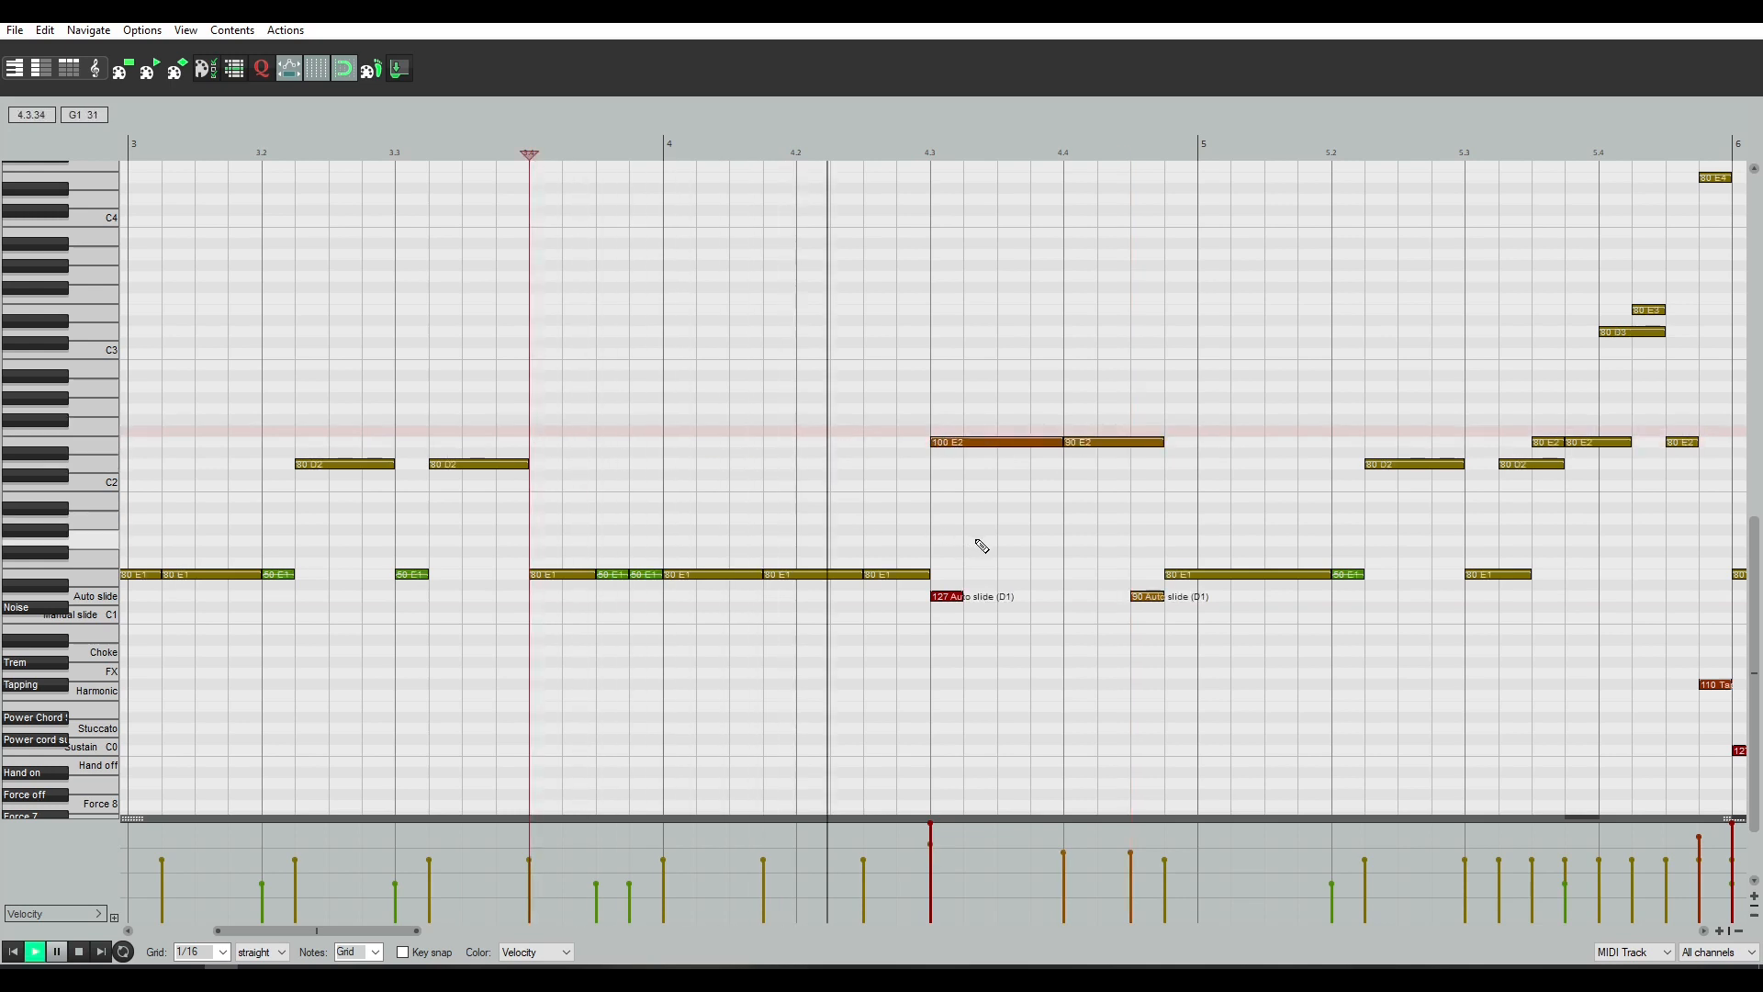
{"action": "key", "text": "space"}
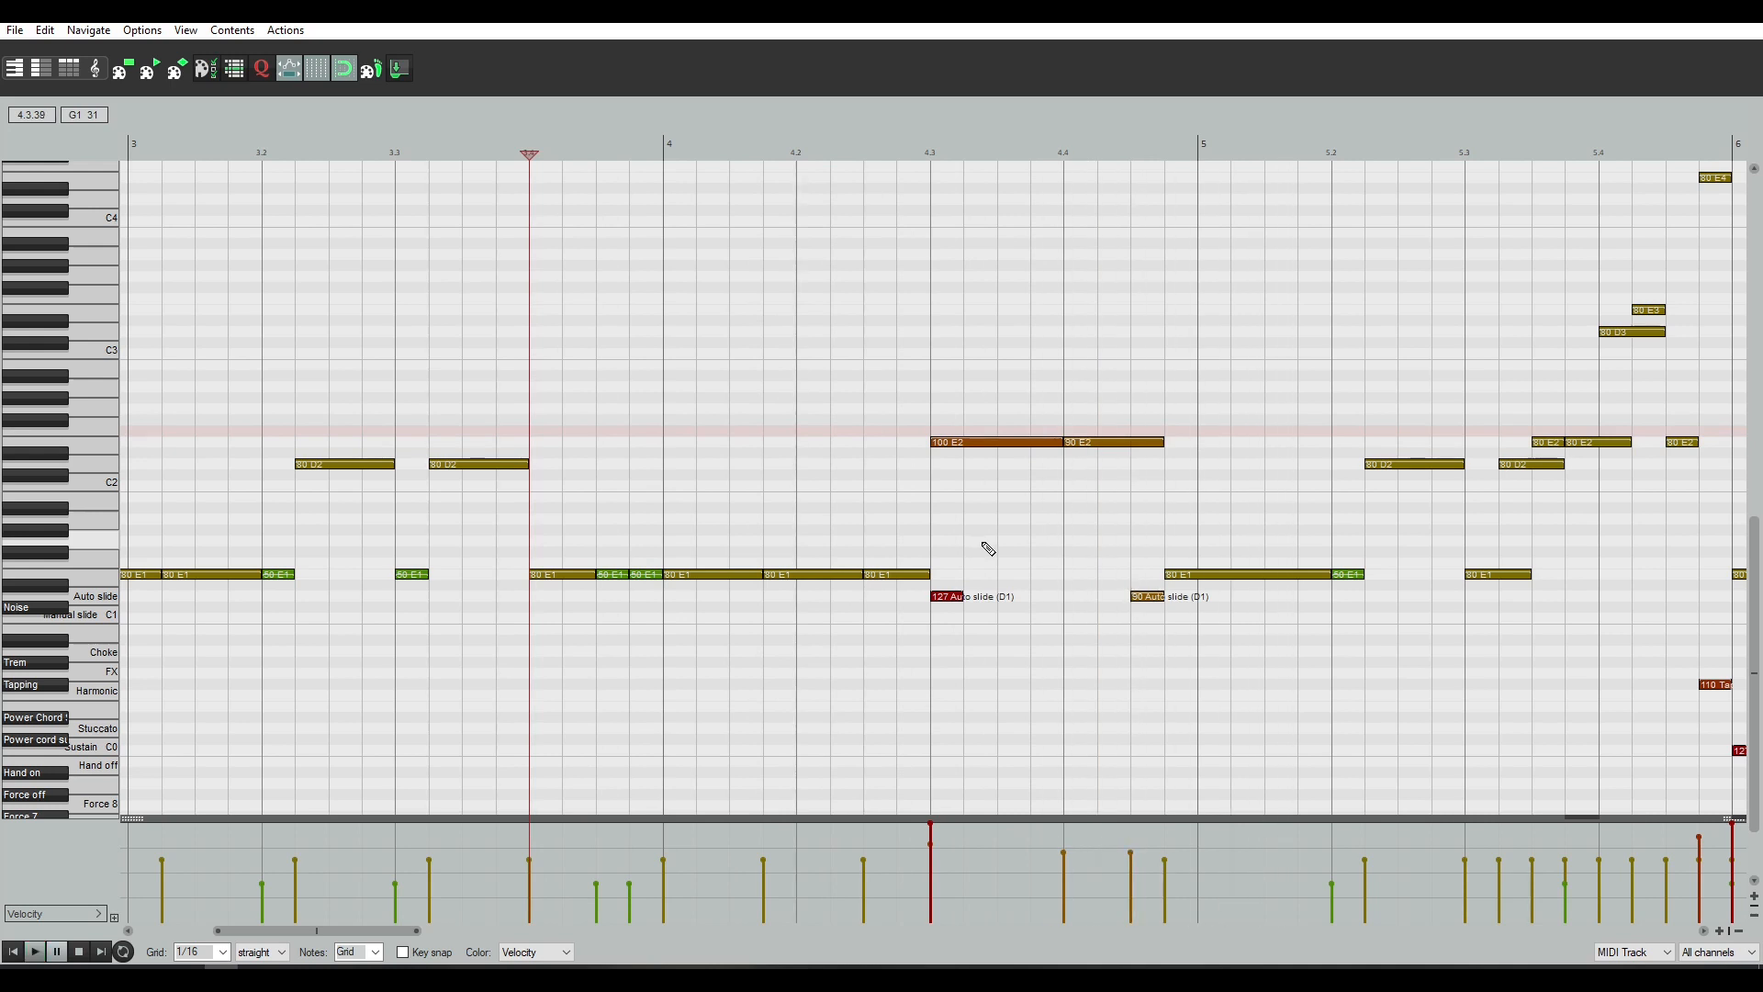
{"action": "key", "text": "space"}
{"action": "left_click_drag", "start_coordinate": [981, 444], "coordinate": [988, 432]}
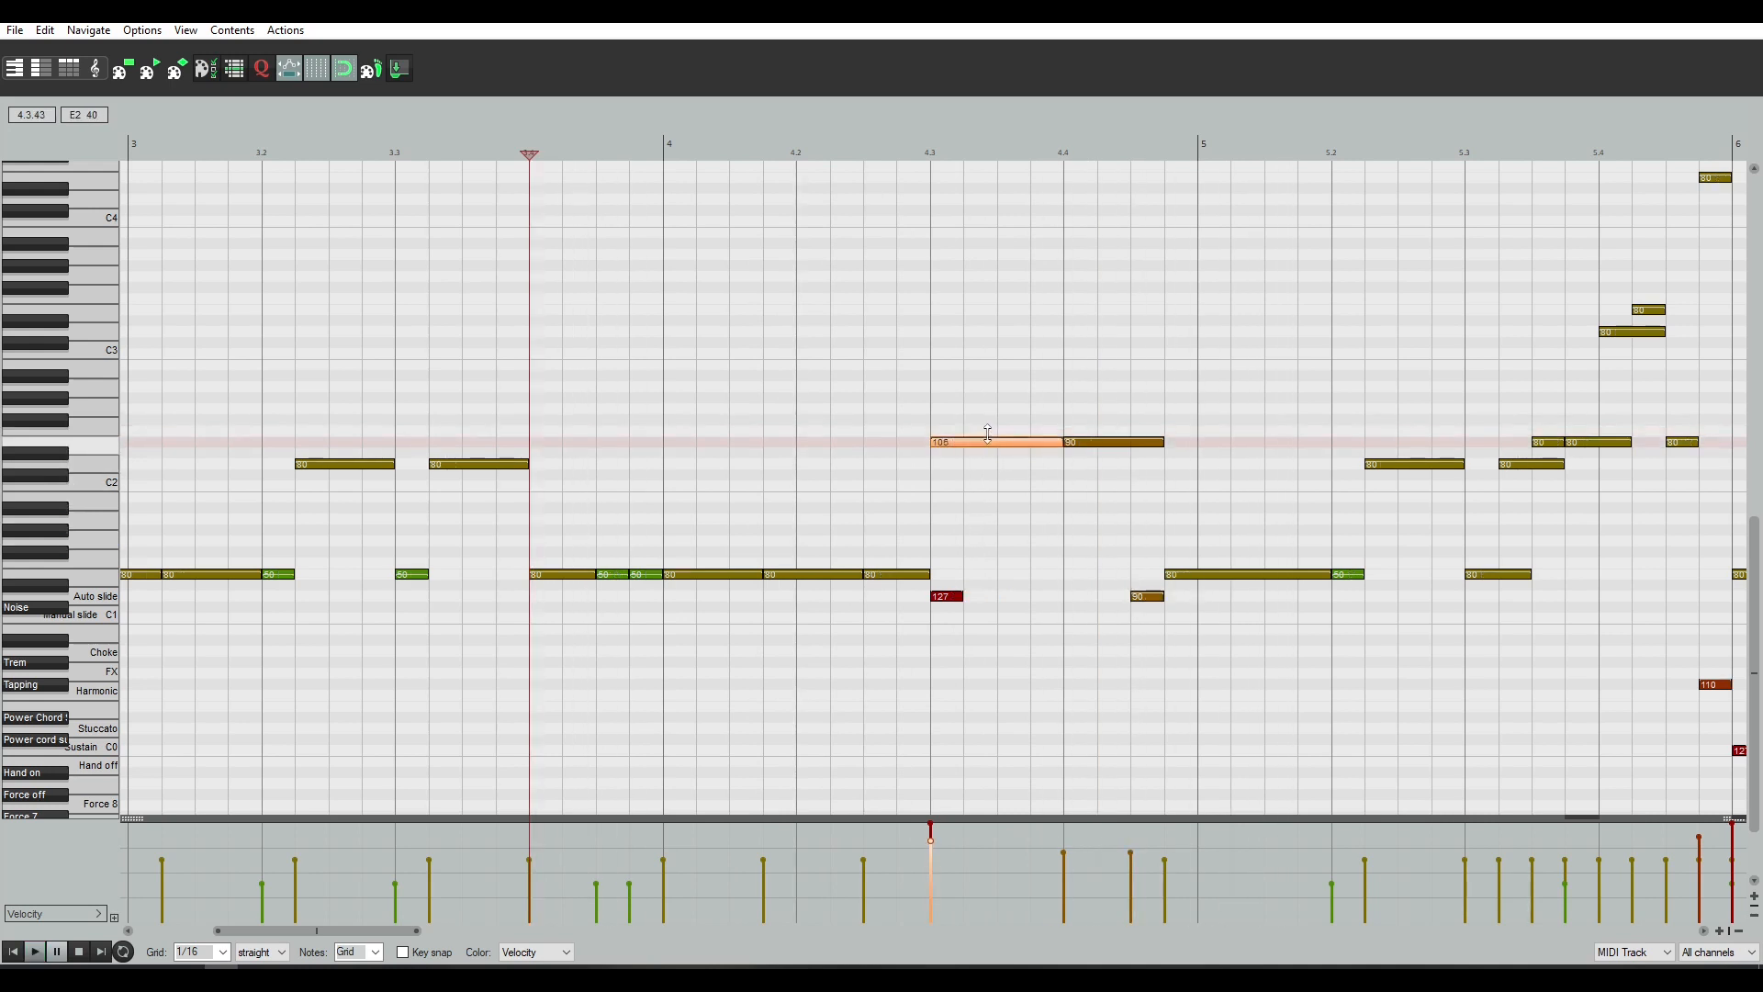
{"action": "key", "text": "space"}
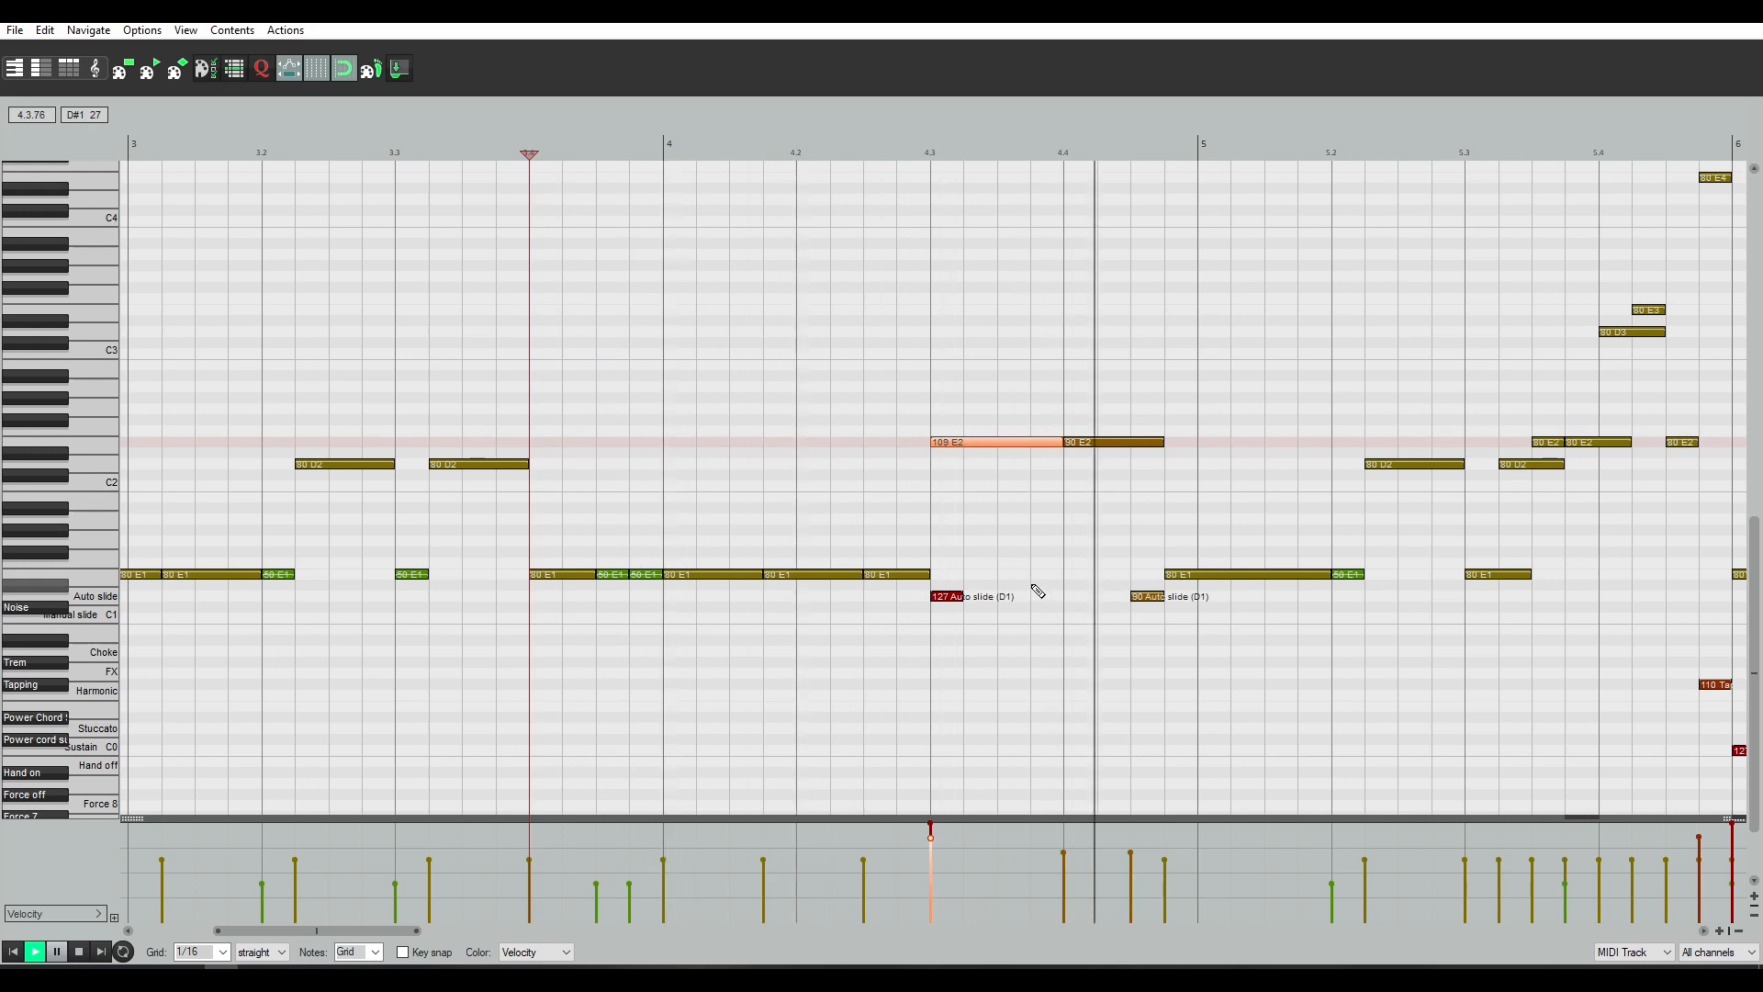
{"action": "key", "text": "space"}
Lower the velocity of the second E2 in bar 4 and play back the slides from beat 3.4
{"action": "left_click", "coordinate": [1131, 444]}
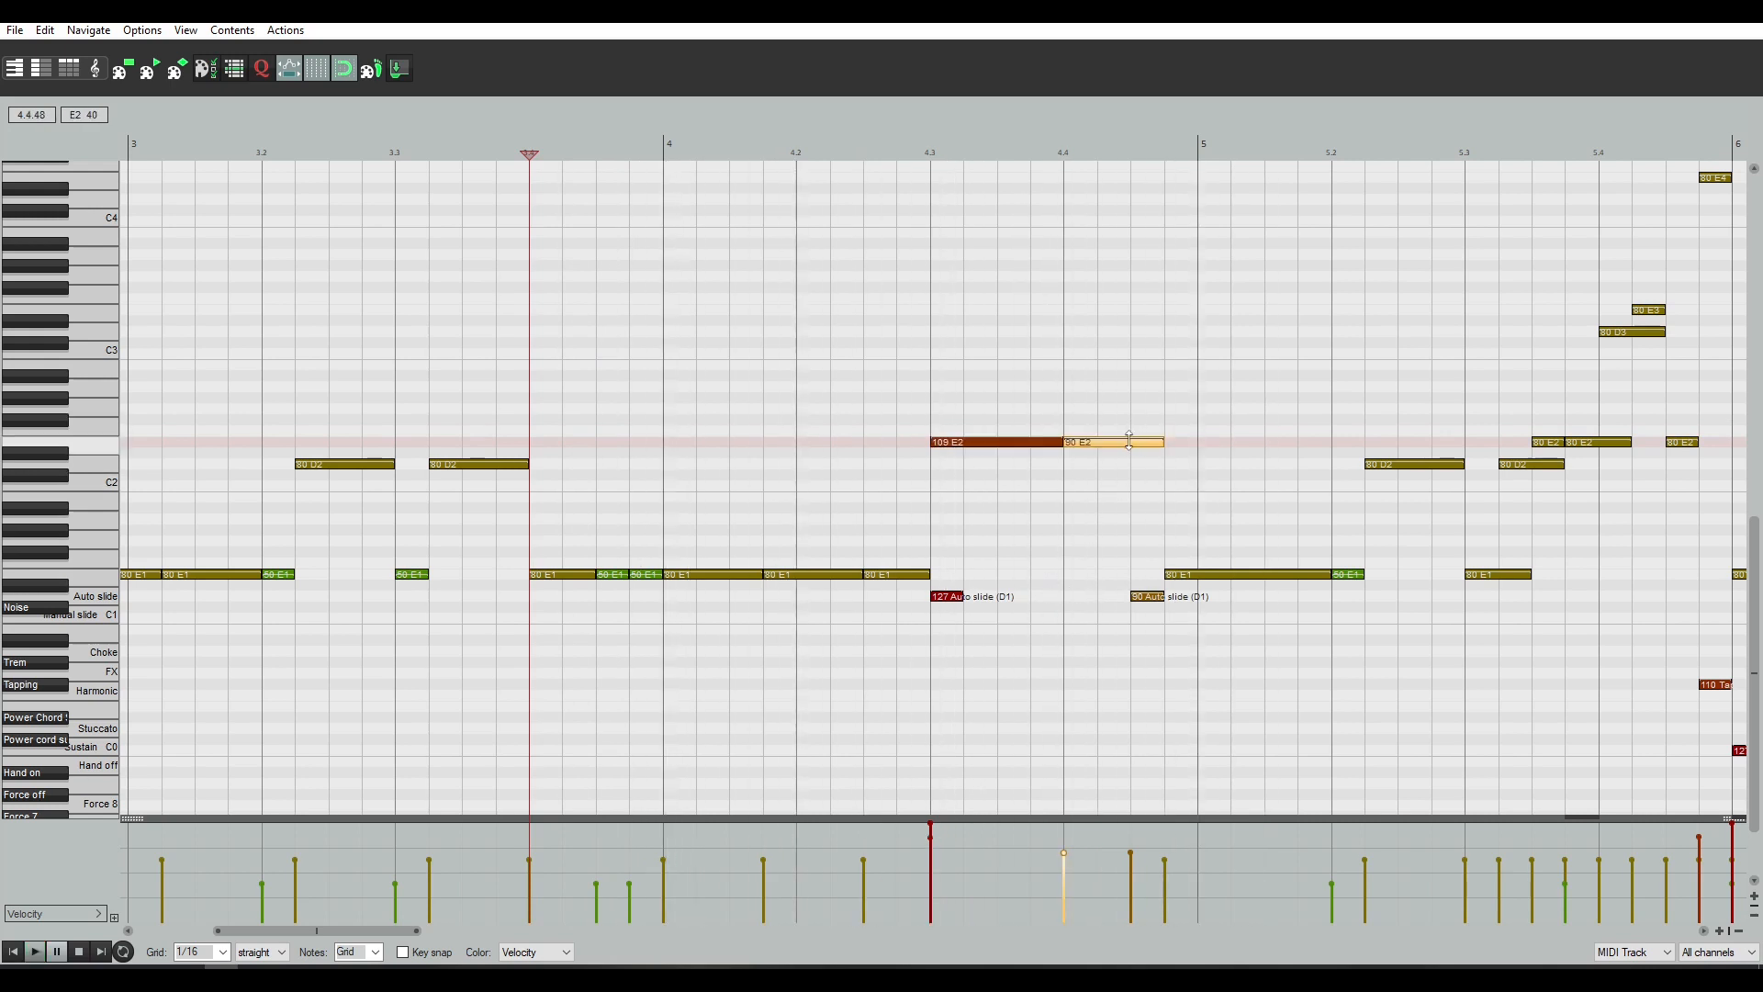
{"action": "key", "text": "space"}
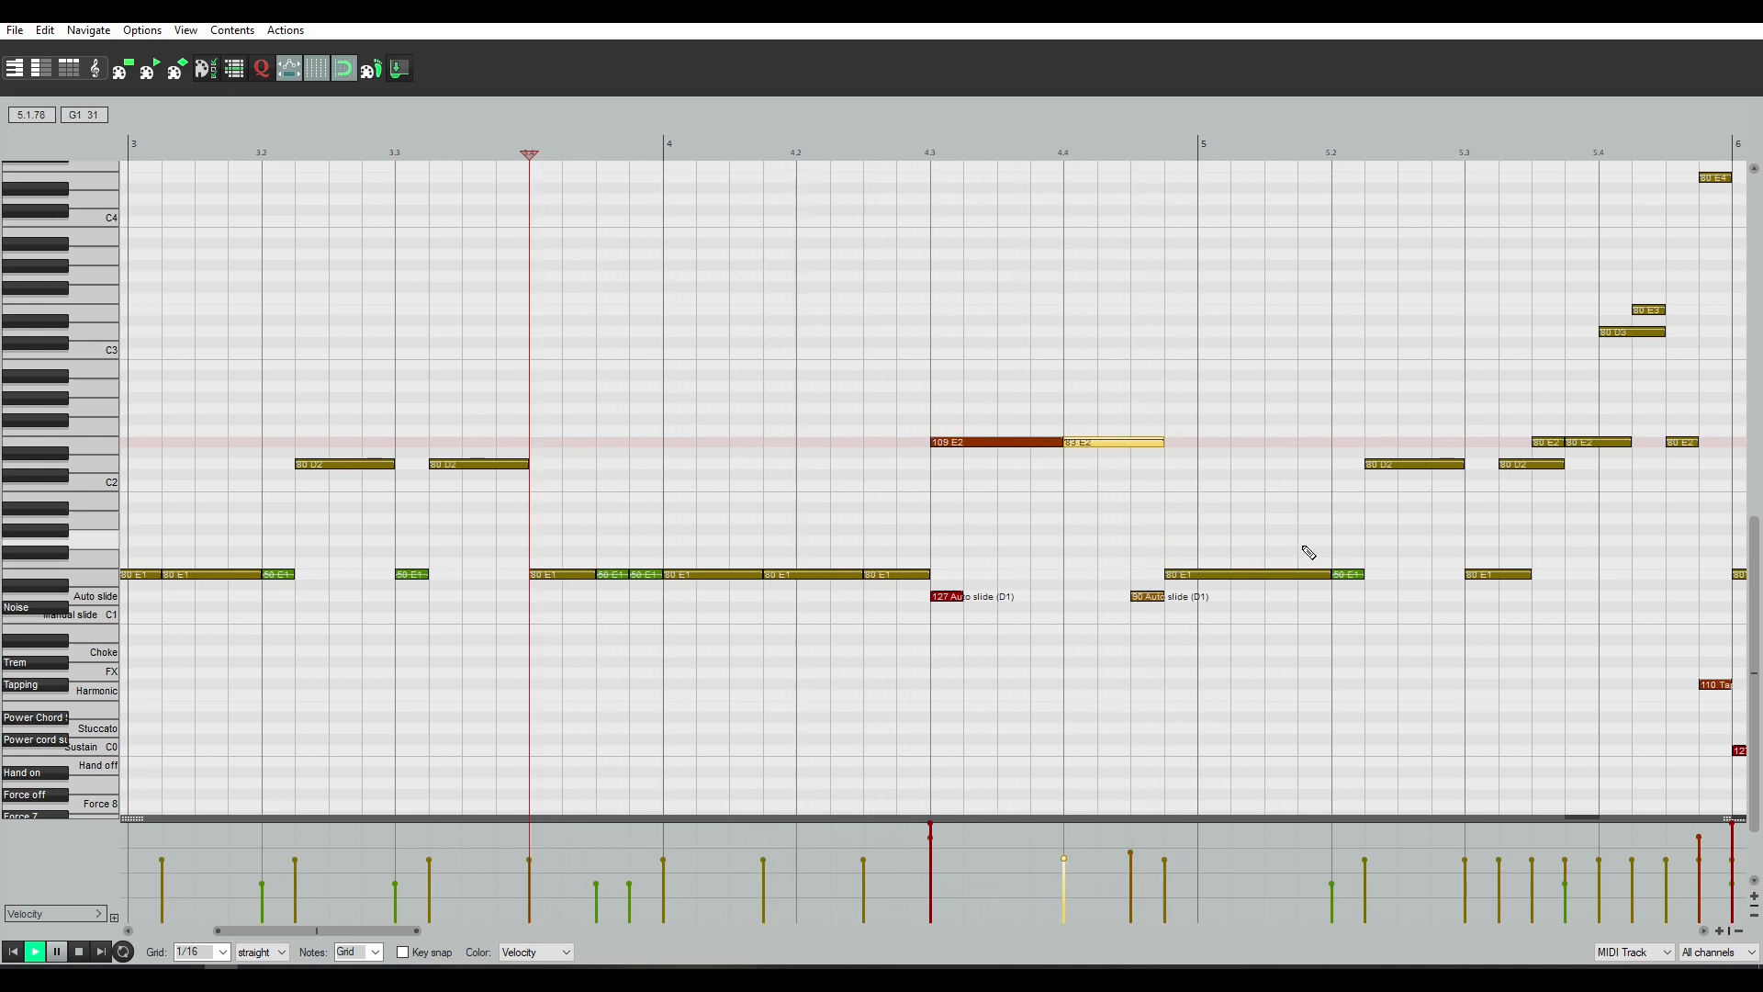
{"action": "scroll", "coordinate": [1308, 552], "scroll_direction": "down", "scroll_amount": 2}
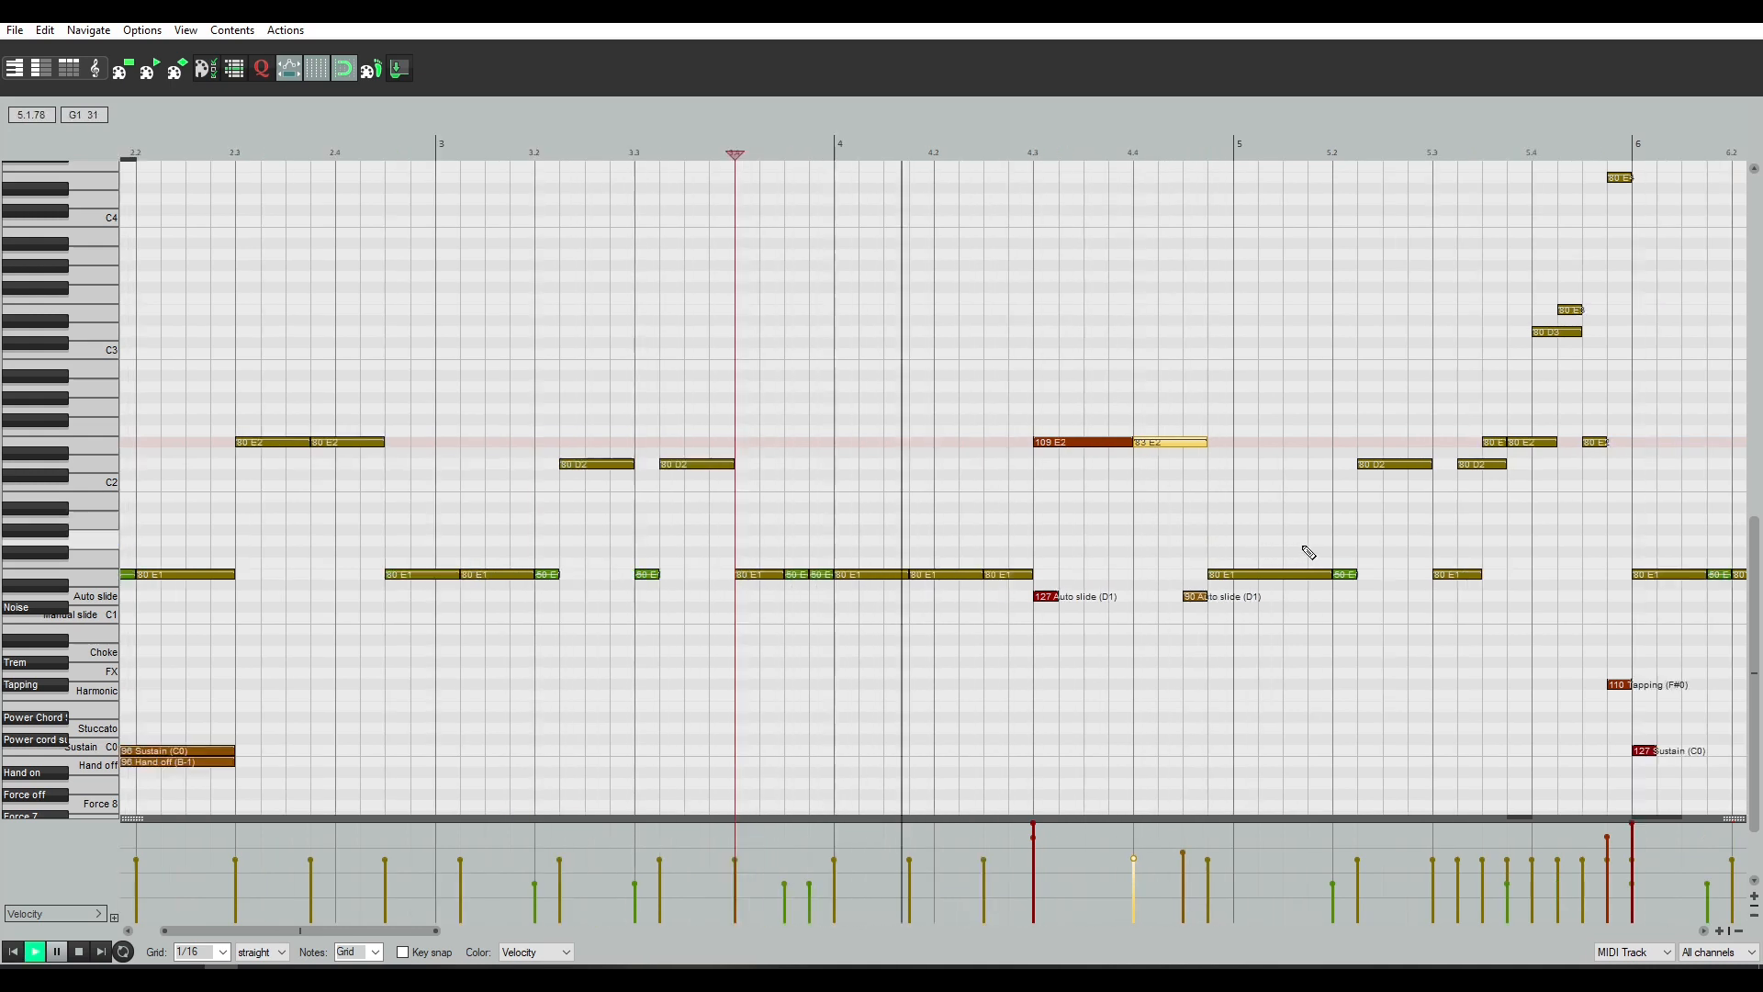
{"action": "scroll", "coordinate": [1309, 552], "scroll_direction": "down", "scroll_amount": 1}
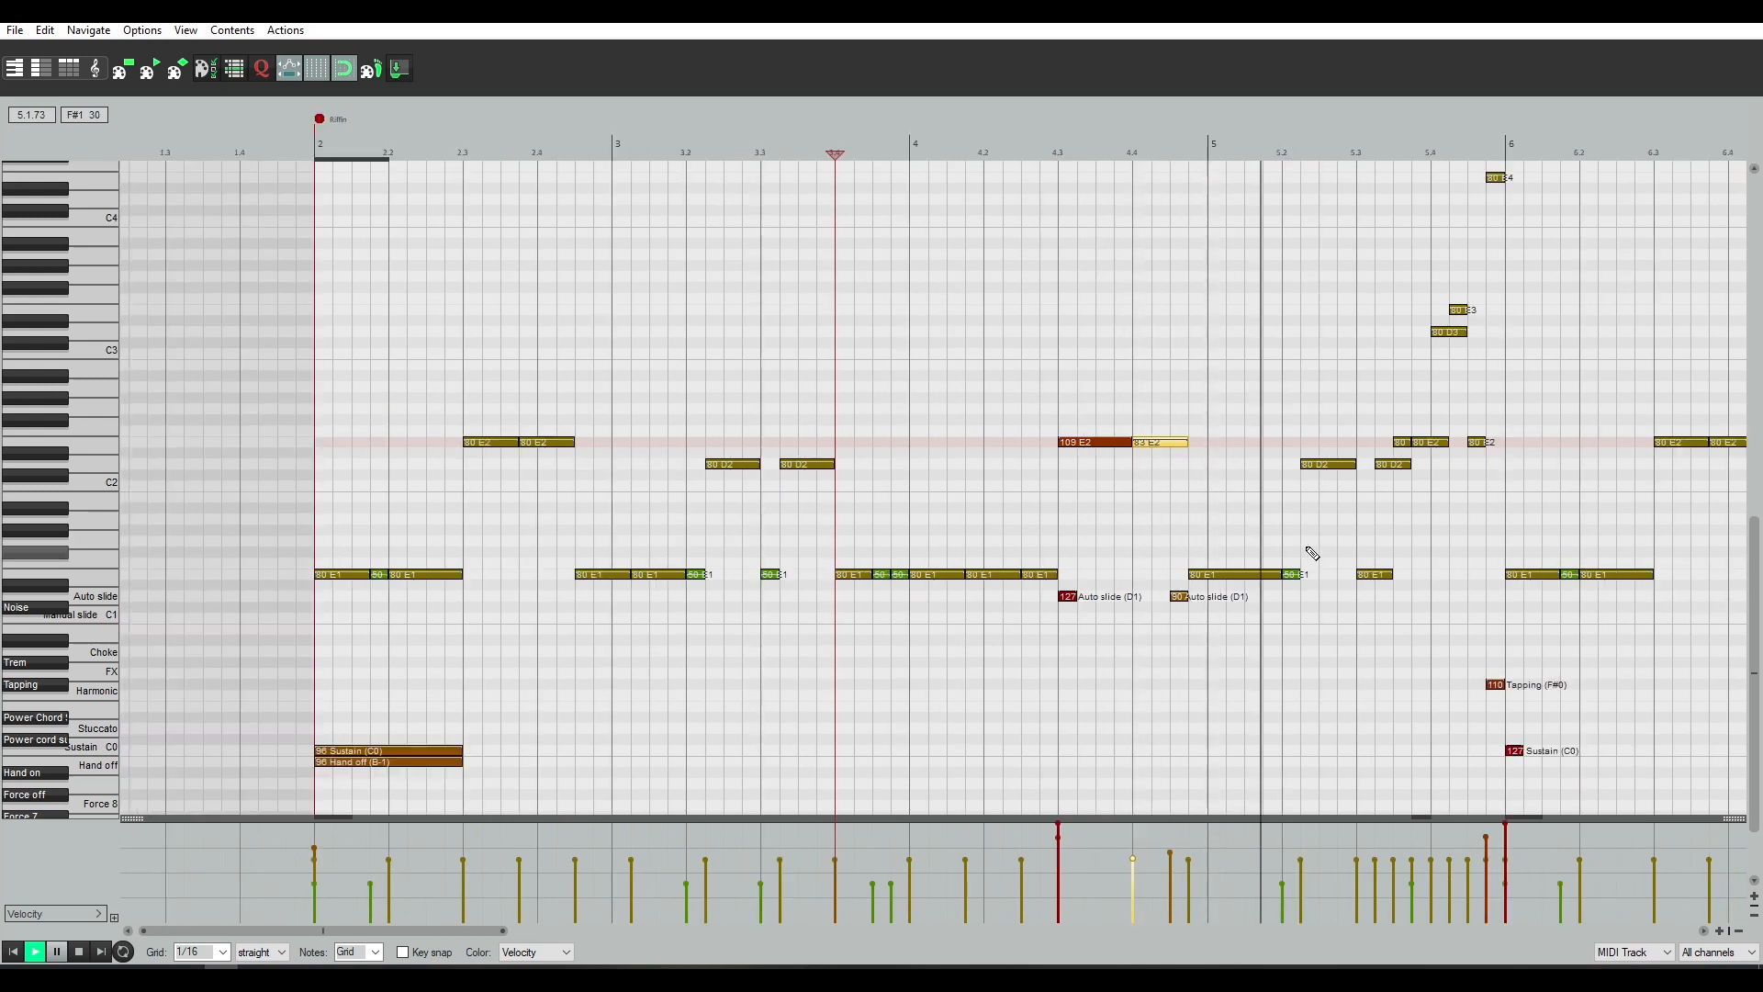
{"action": "key", "text": "space"}
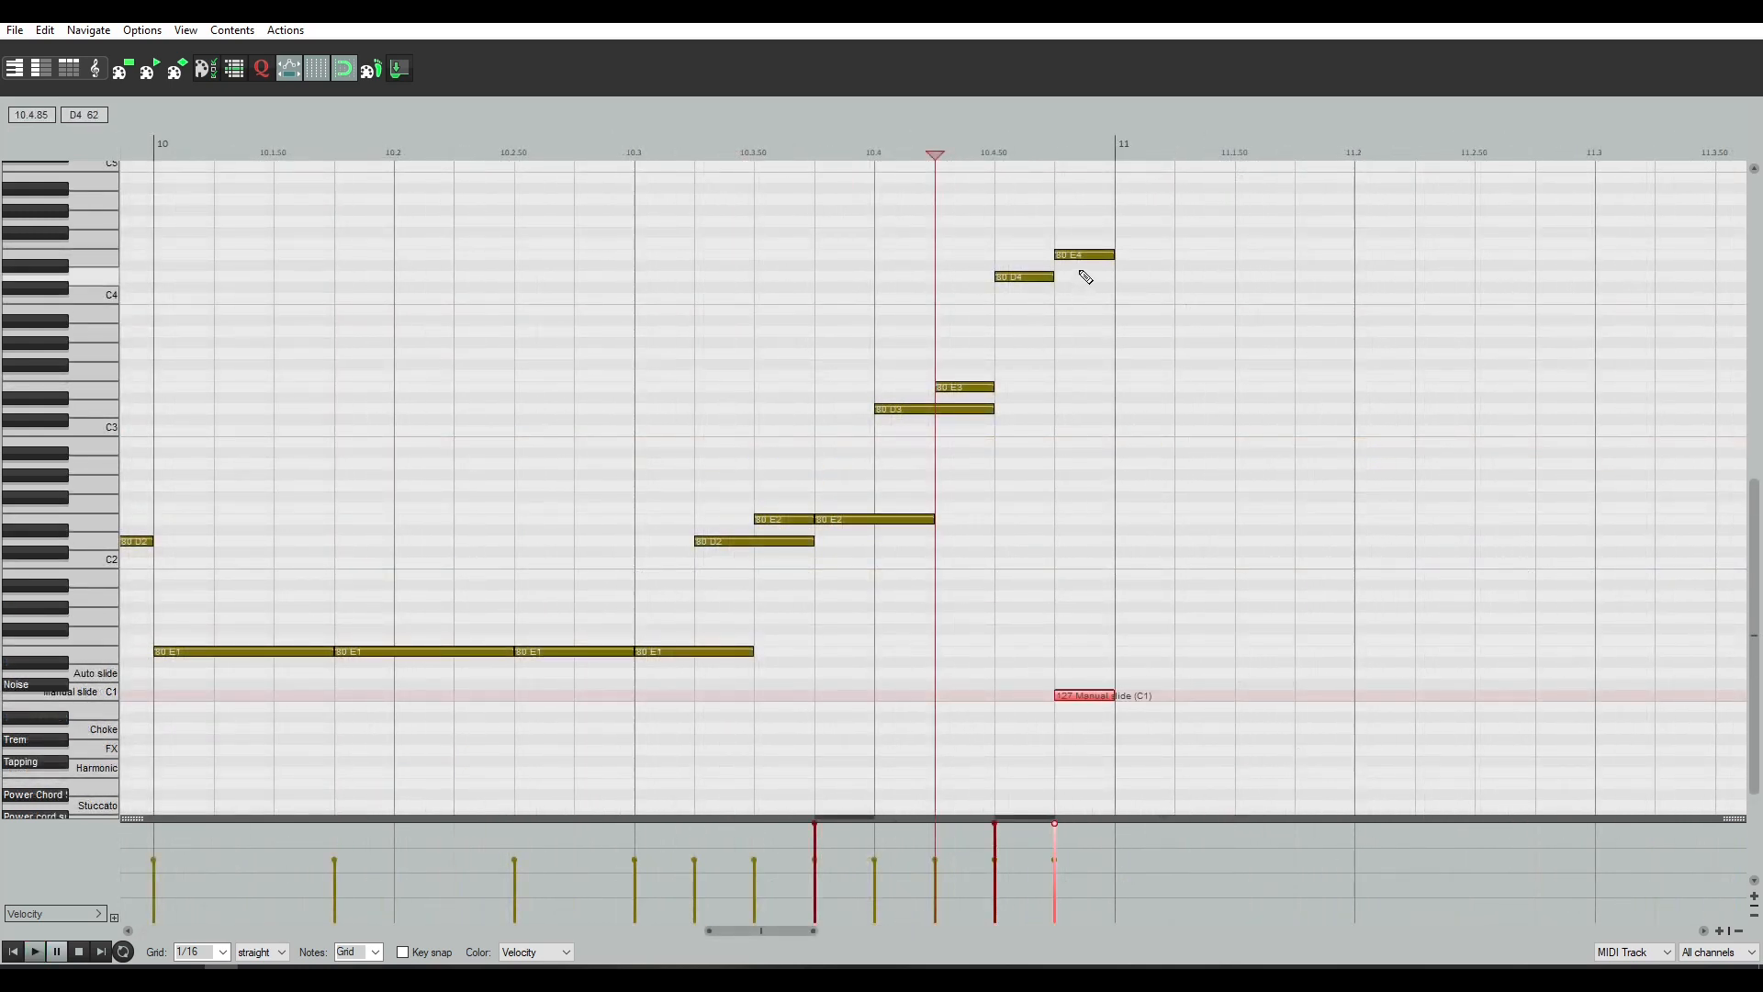
Set up a Manual slide into bar 10's final E4, raising its velocity and matching the keyswitch length to a slight D4 overlap
{"action": "left_click_drag", "start_coordinate": [1090, 254], "coordinate": [1091, 252]}
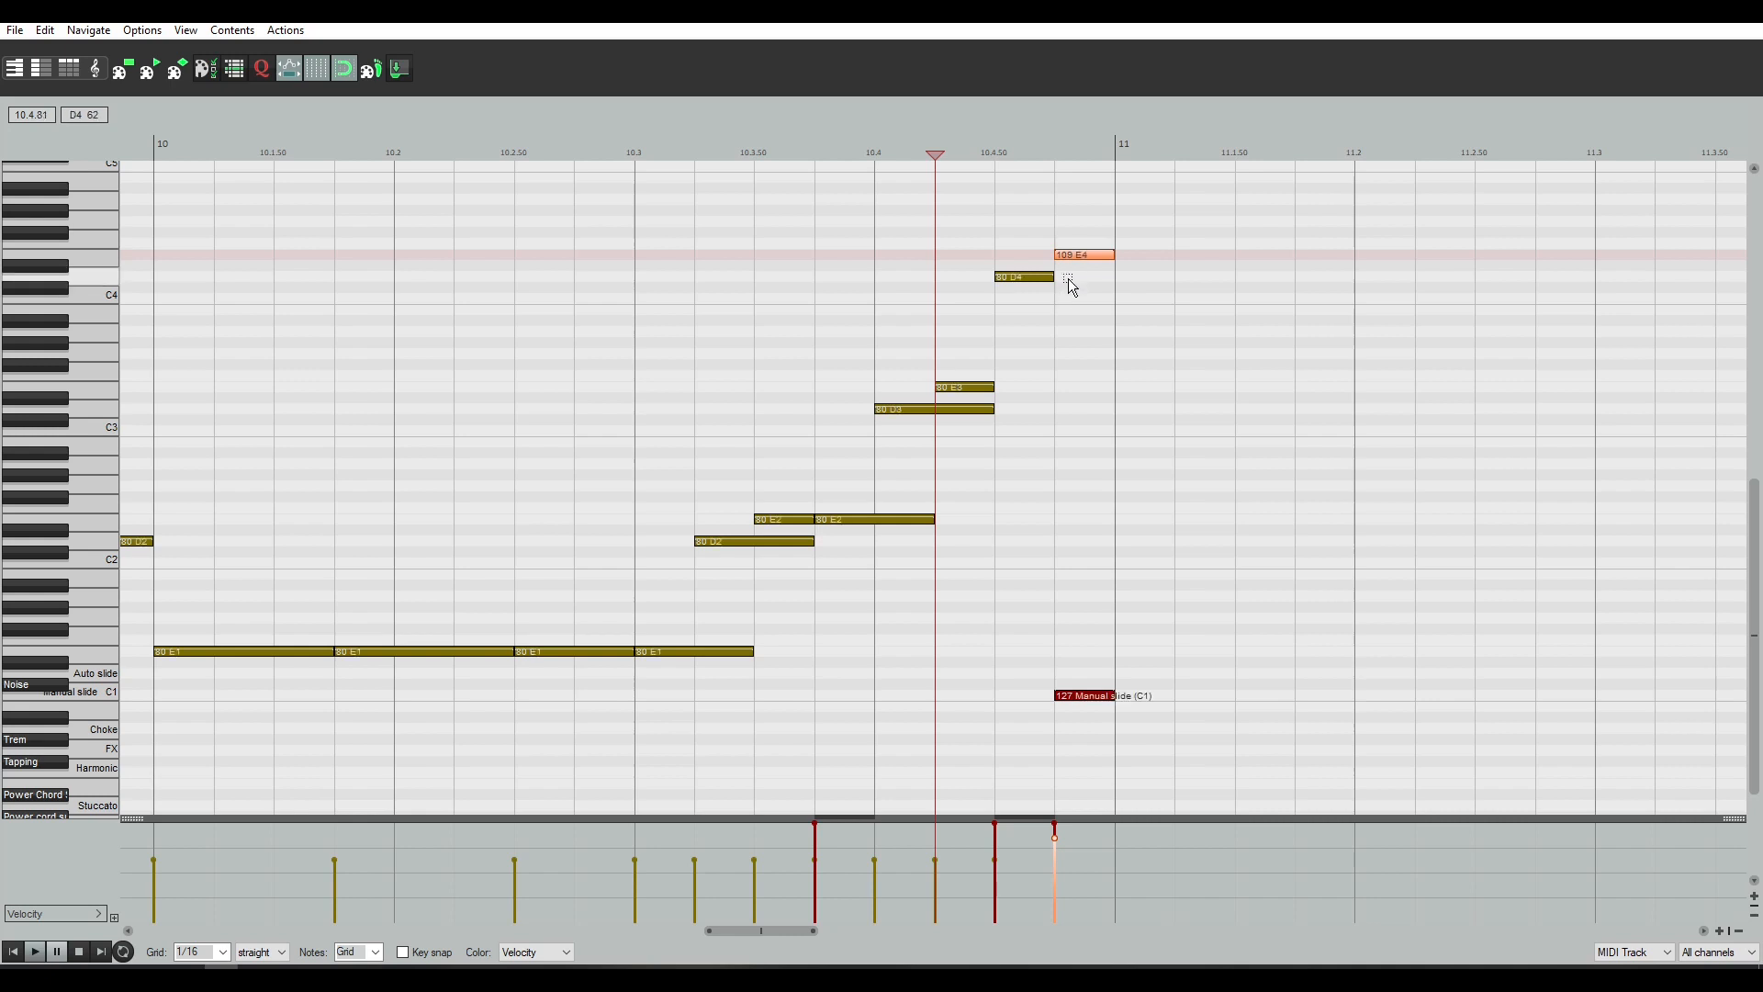
{"action": "left_click_drag", "start_coordinate": [1049, 277], "coordinate": [1062, 723]}
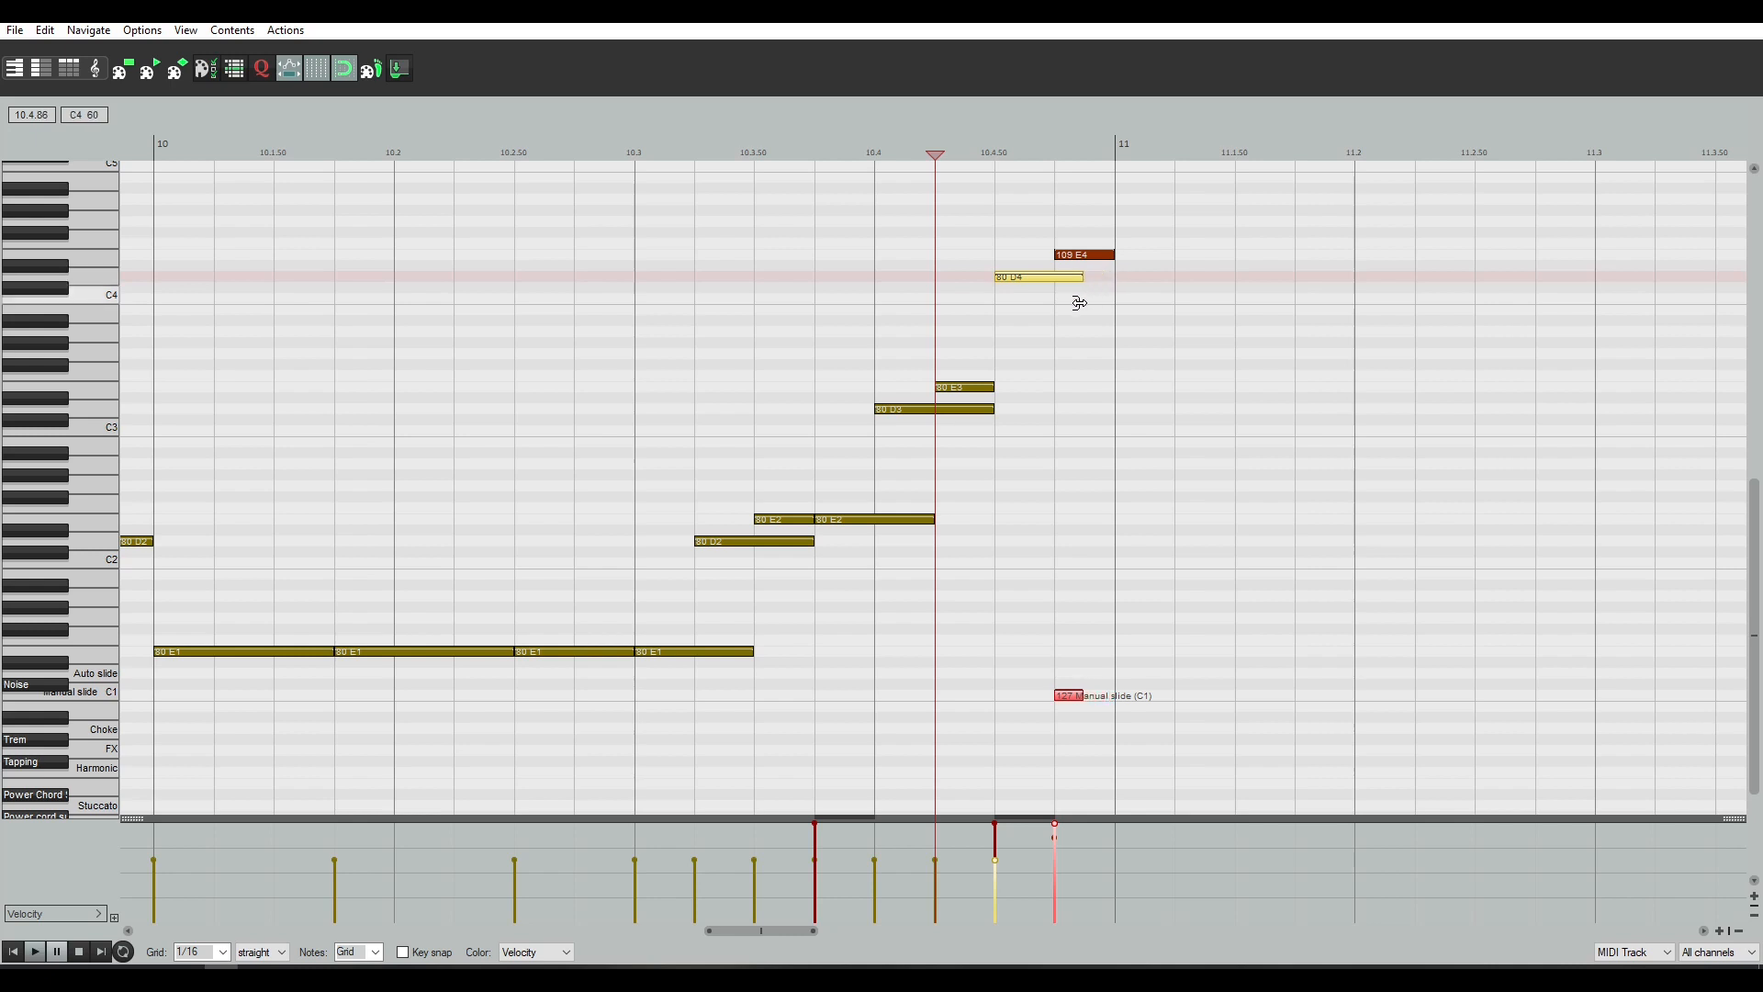
{"action": "left_click_drag", "start_coordinate": [1079, 303], "coordinate": [1073, 309]}
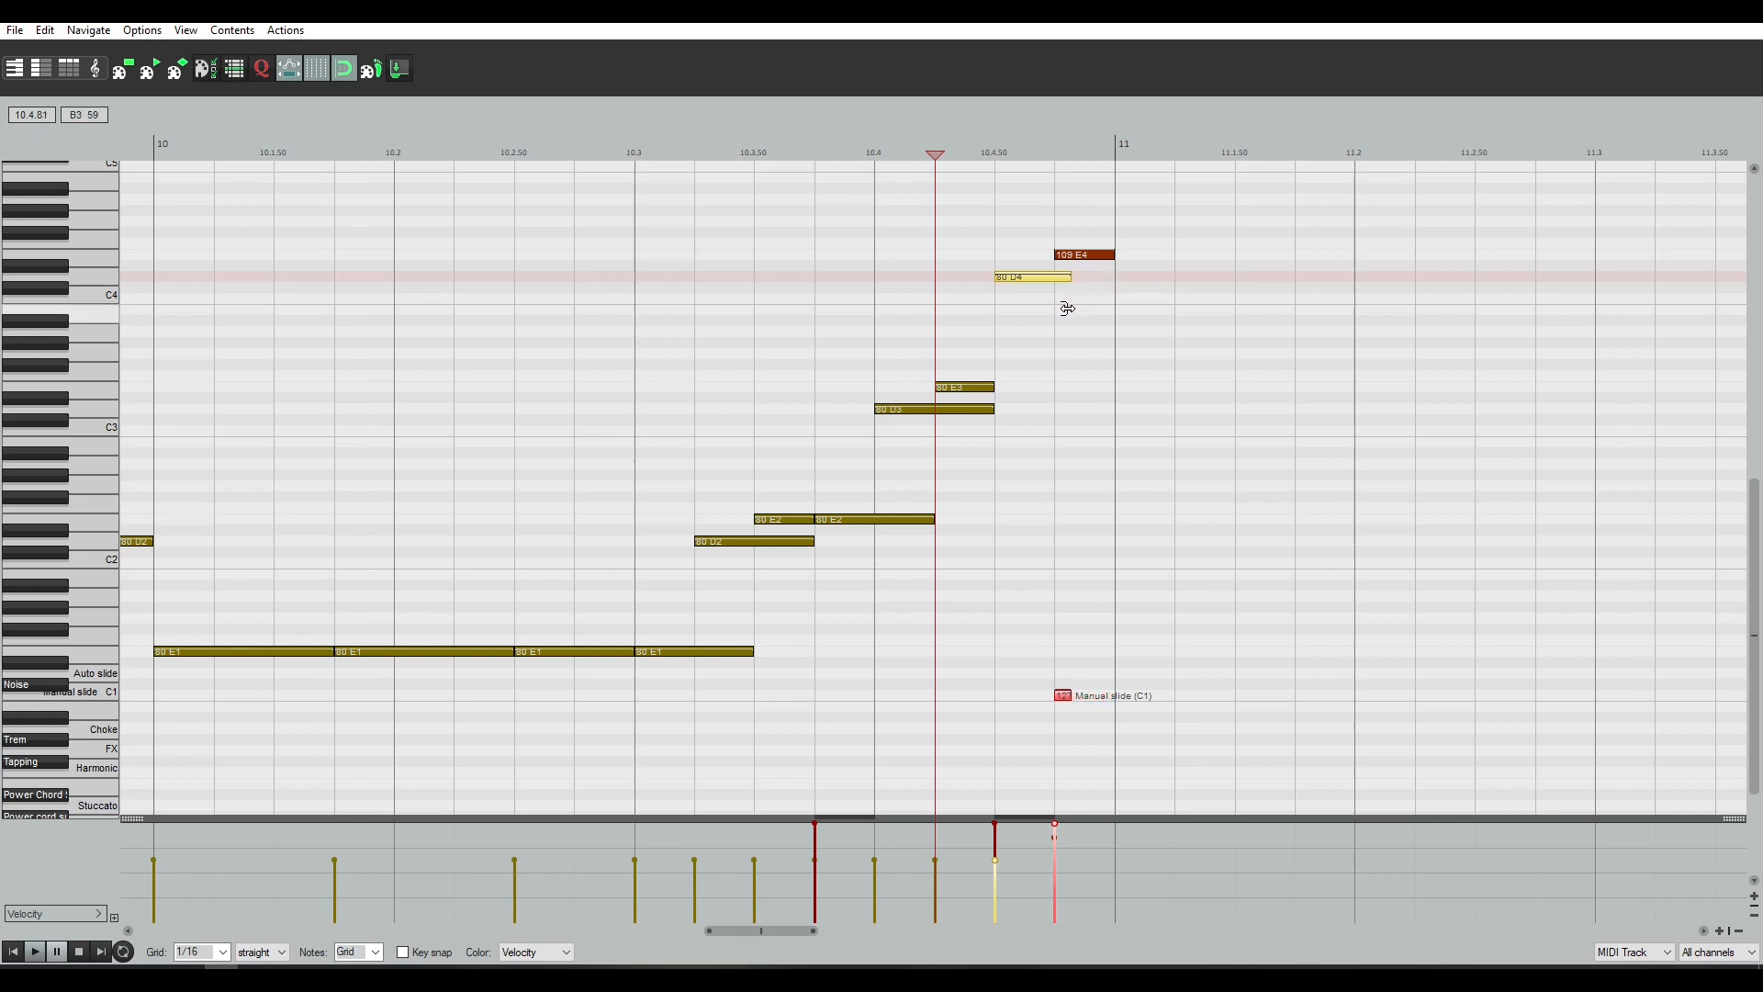
{"action": "key", "text": "space"}
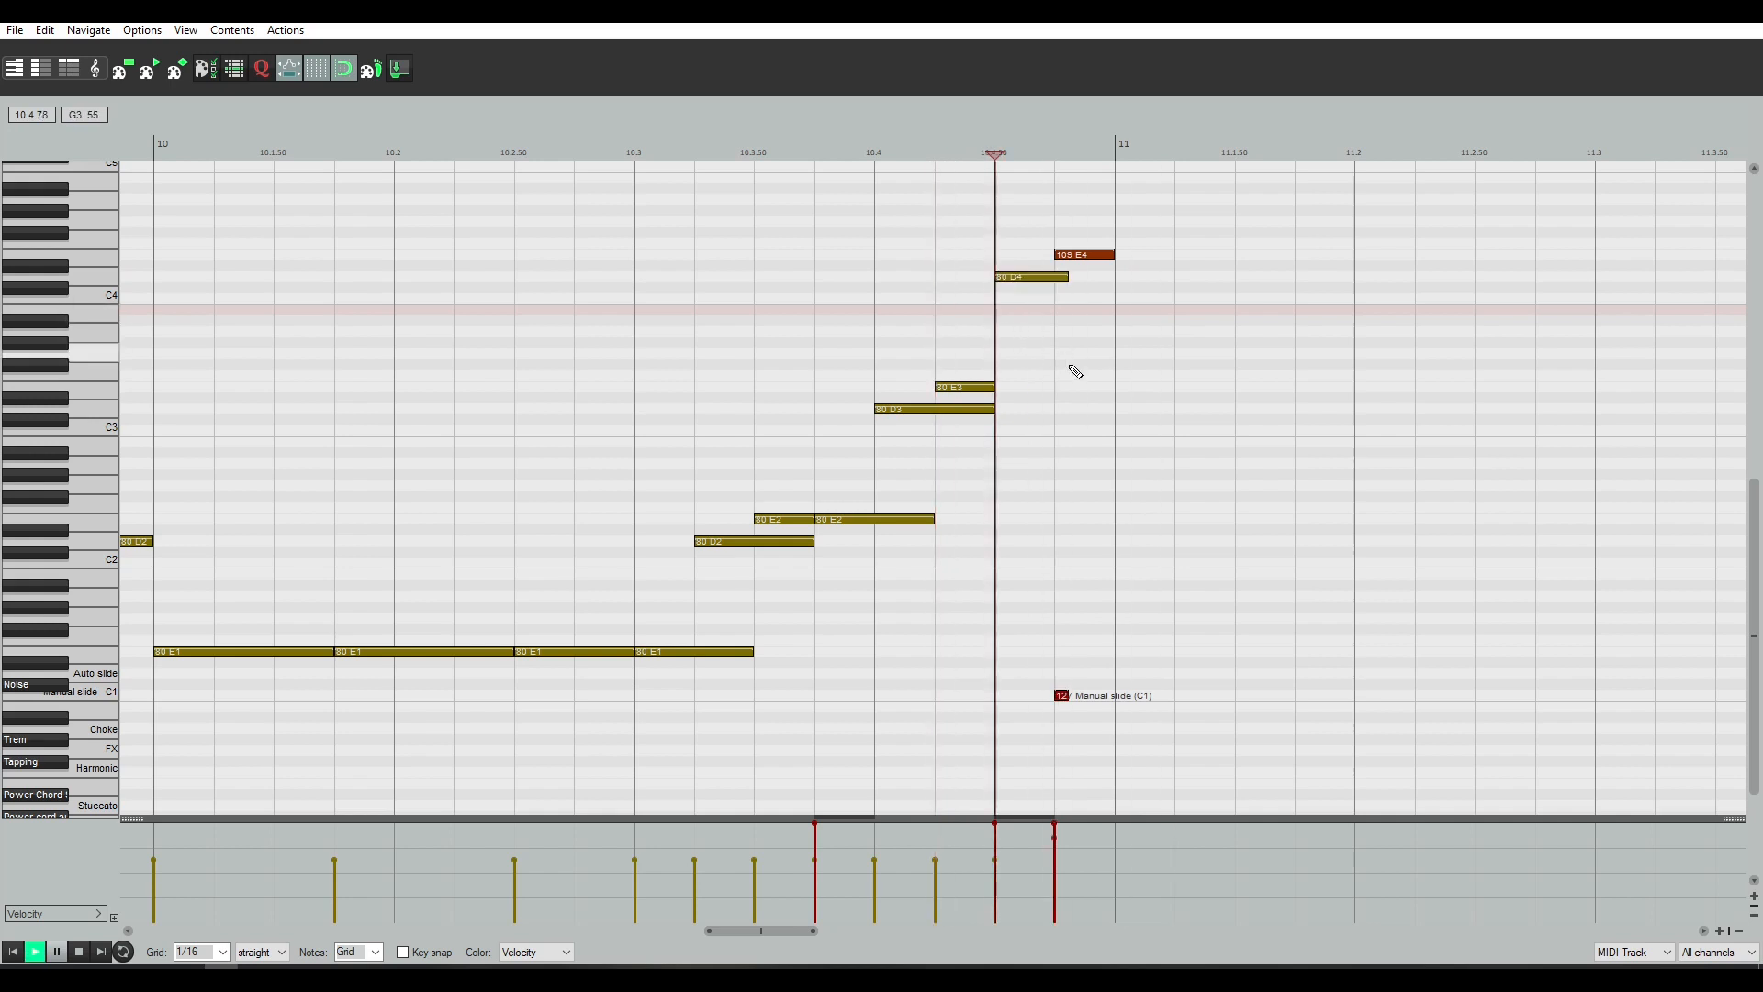
{"action": "key", "text": "space"}
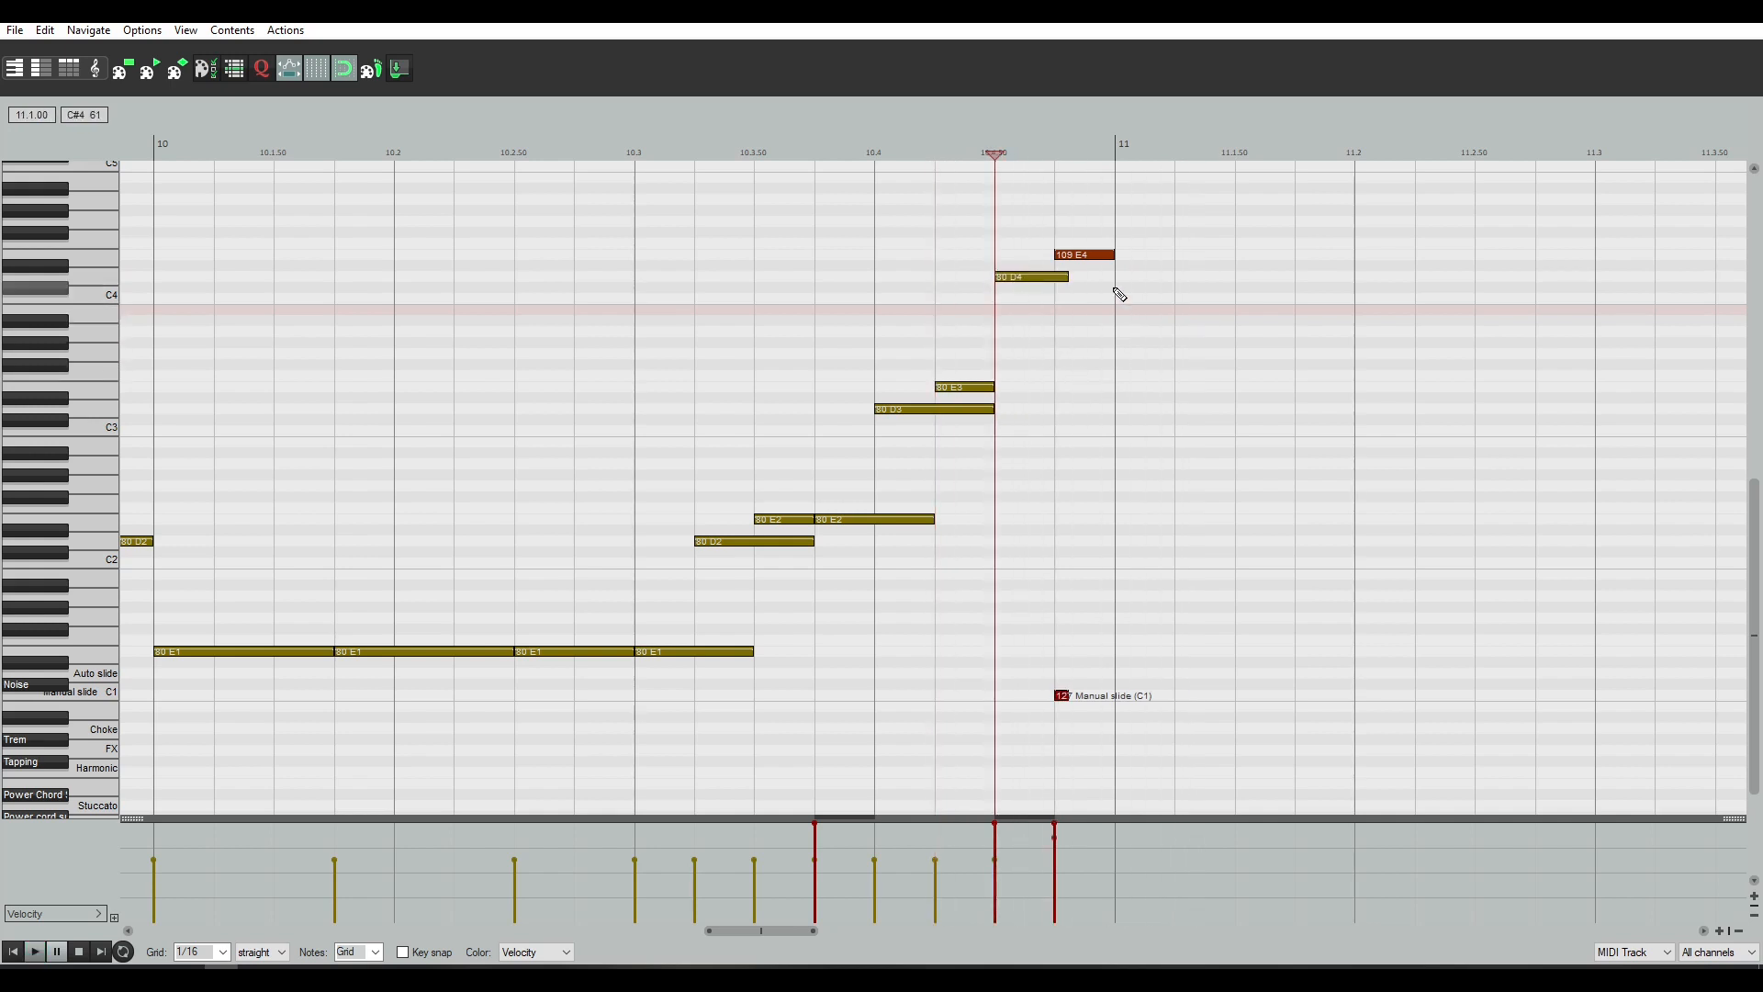
Lengthen bar 10's final D4 and its Manual slide keyswitch together to overlap more of the E4, and play back the slide
{"action": "left_click_drag", "start_coordinate": [1081, 276], "coordinate": [1055, 726]}
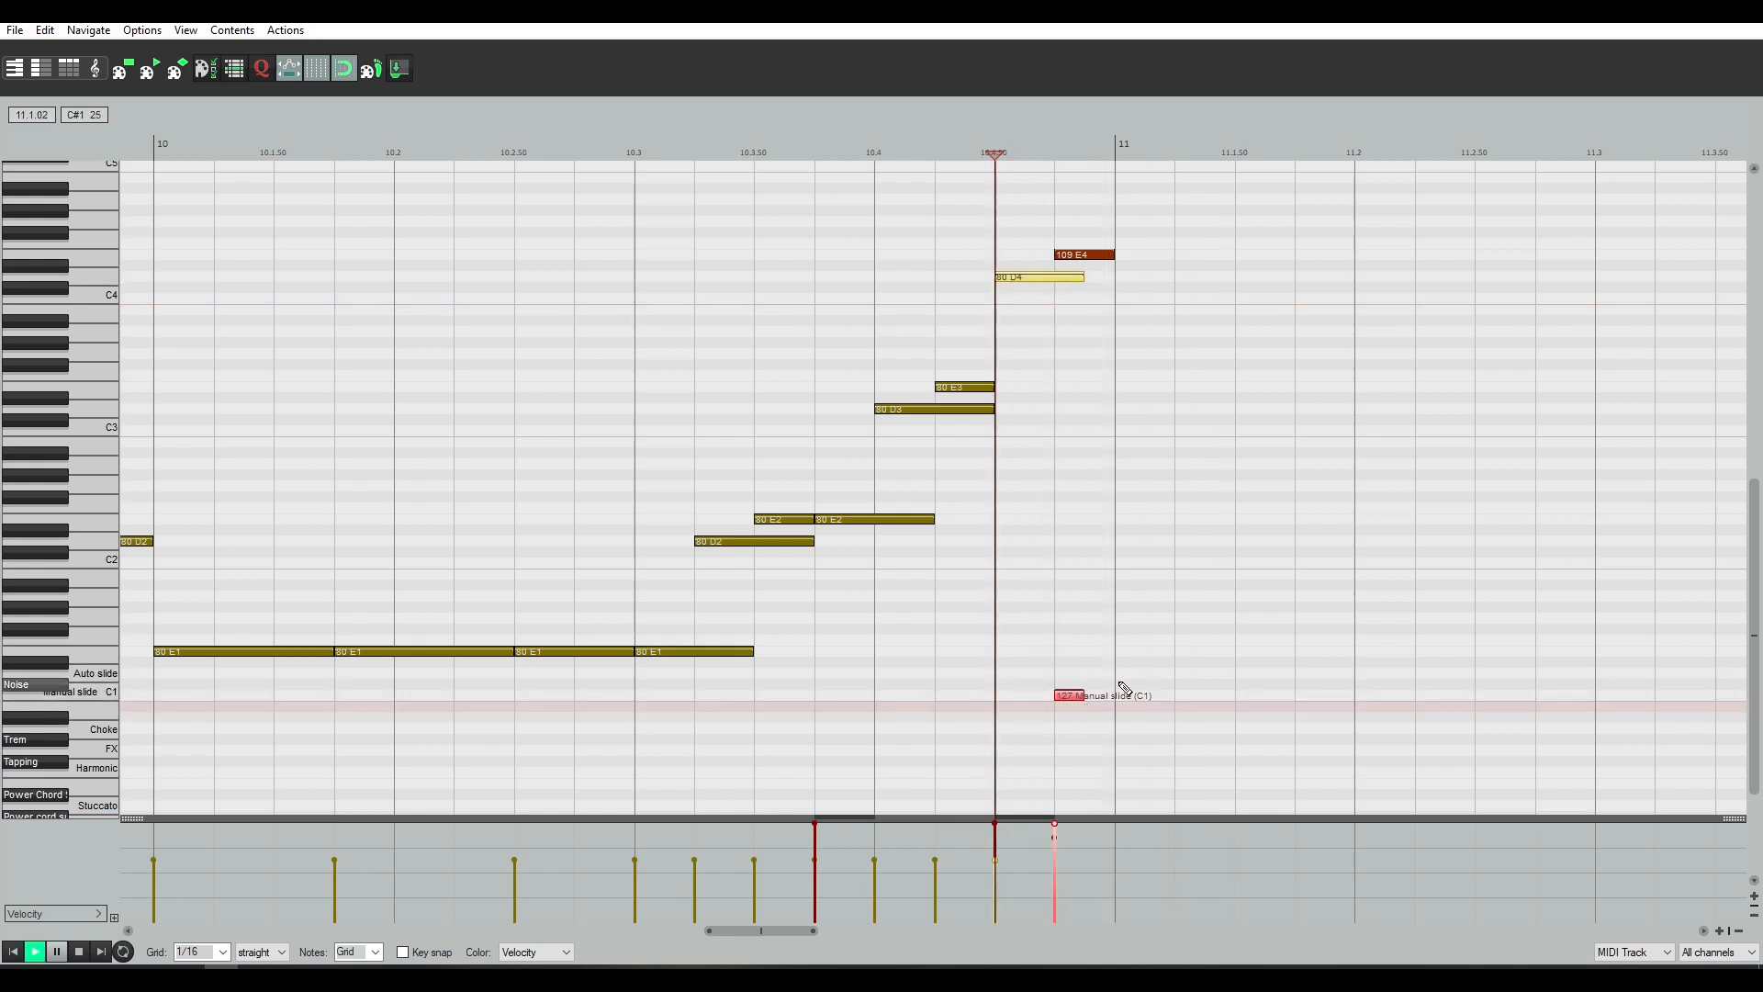
{"action": "key", "text": "space"}
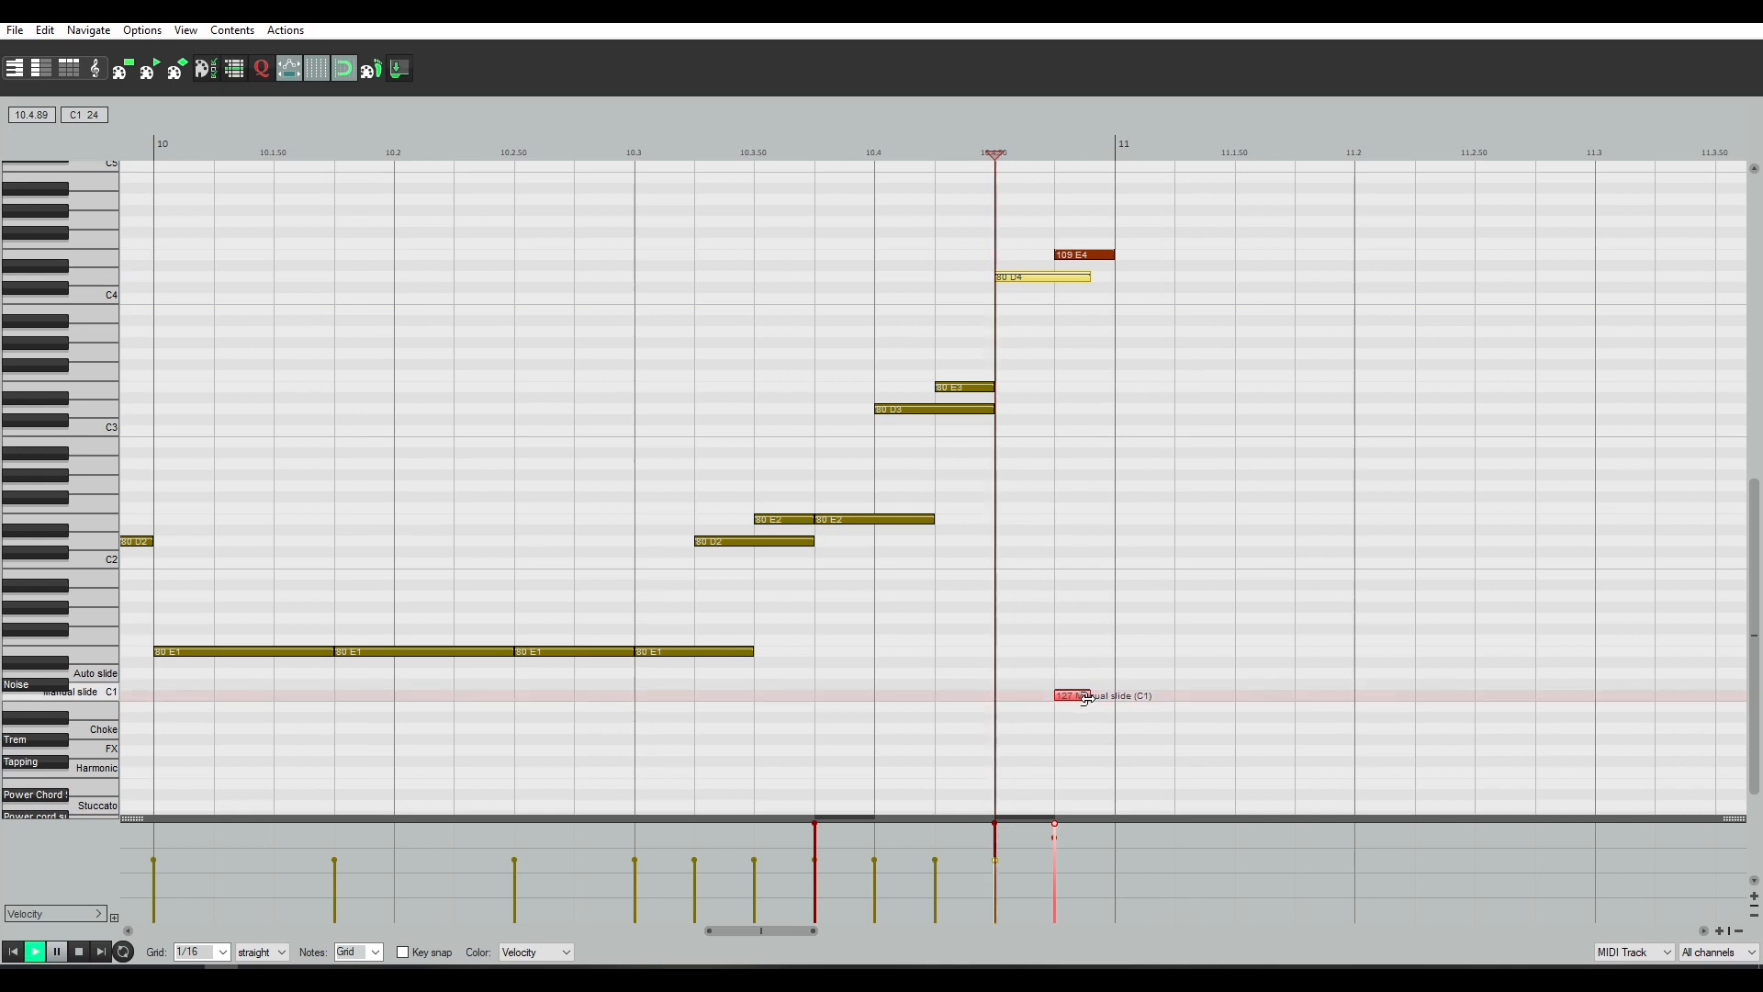
{"action": "key", "text": "space"}
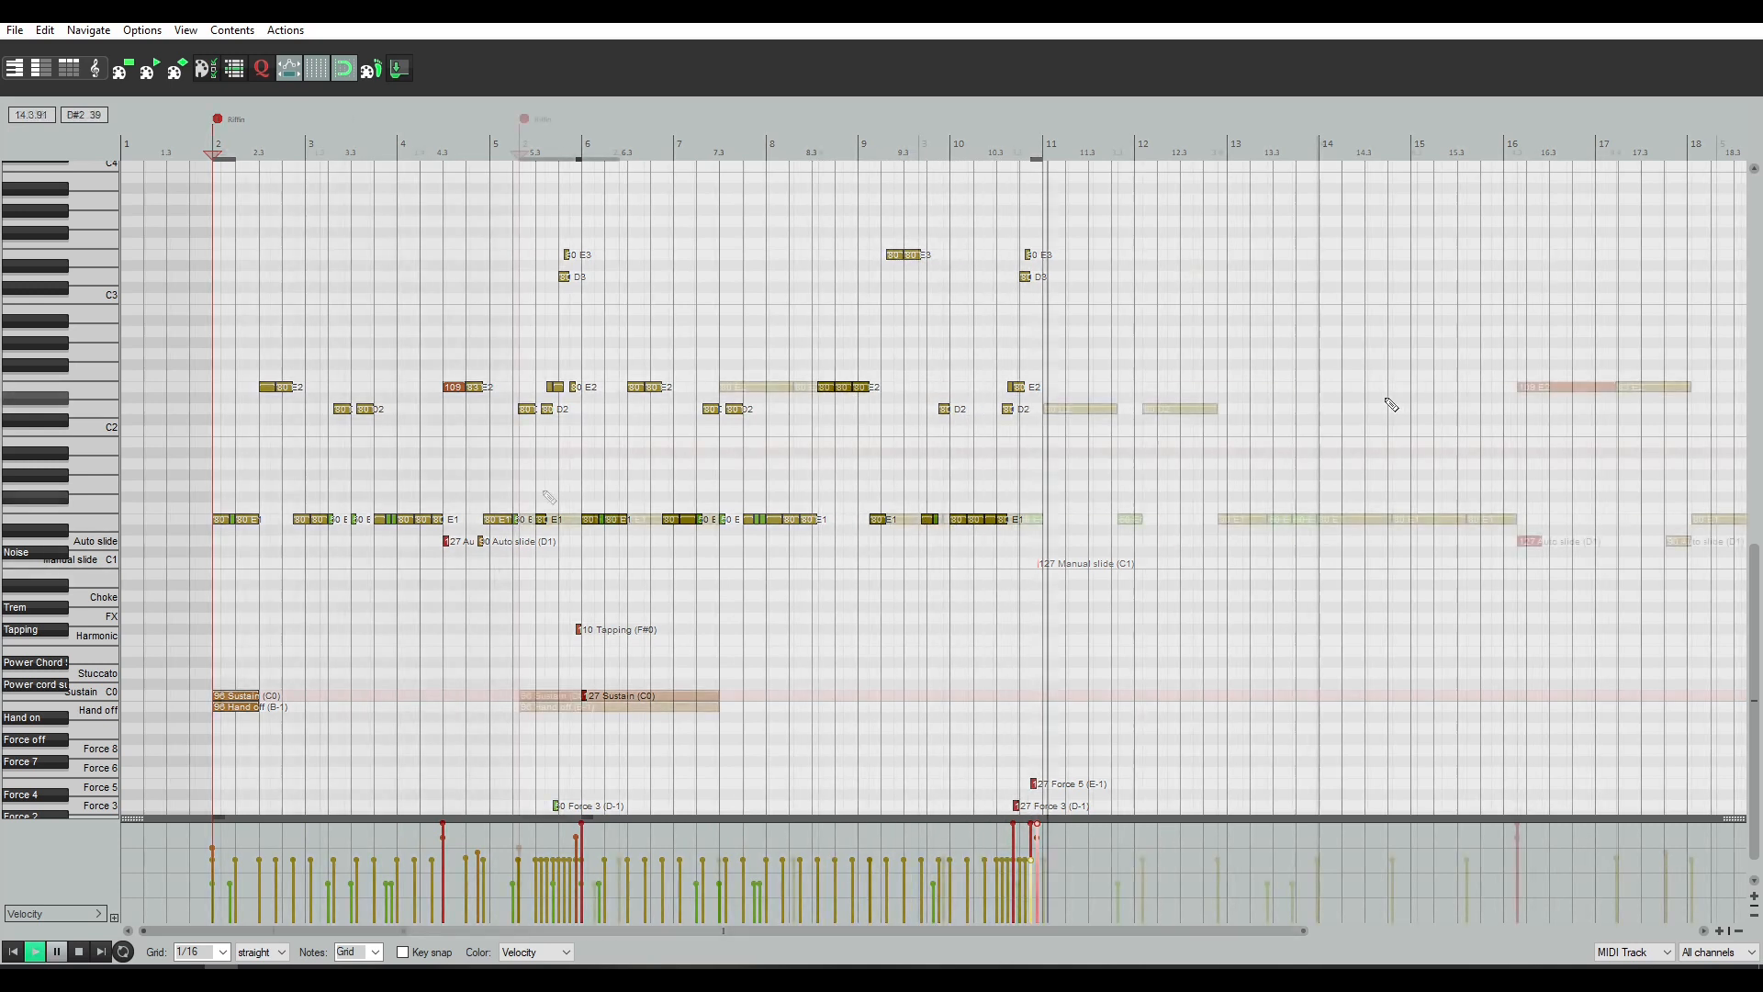
Set the velocity of bar 2's opening E1 to 121, lower the short E1 after it and raise the E1 at beat 2.2
{"action": "scroll", "coordinate": [701, 530], "scroll_direction": "up", "scroll_amount": 1}
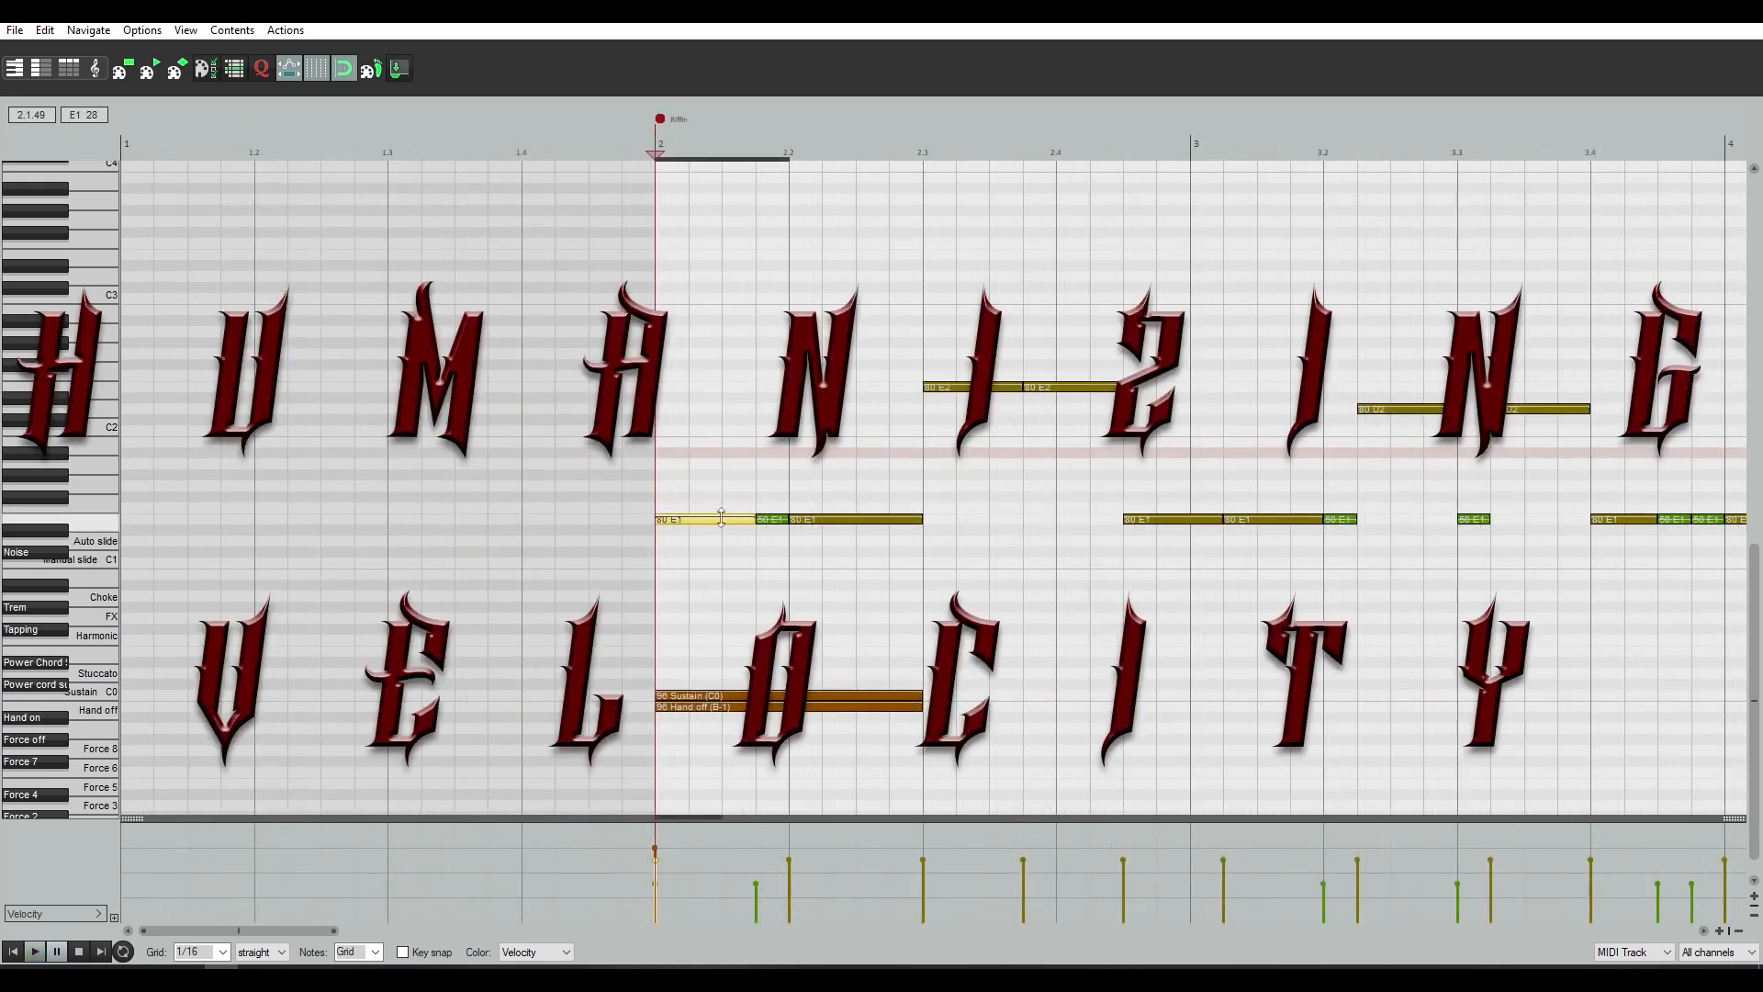
{"action": "left_click_drag", "start_coordinate": [720, 517], "coordinate": [725, 475]}
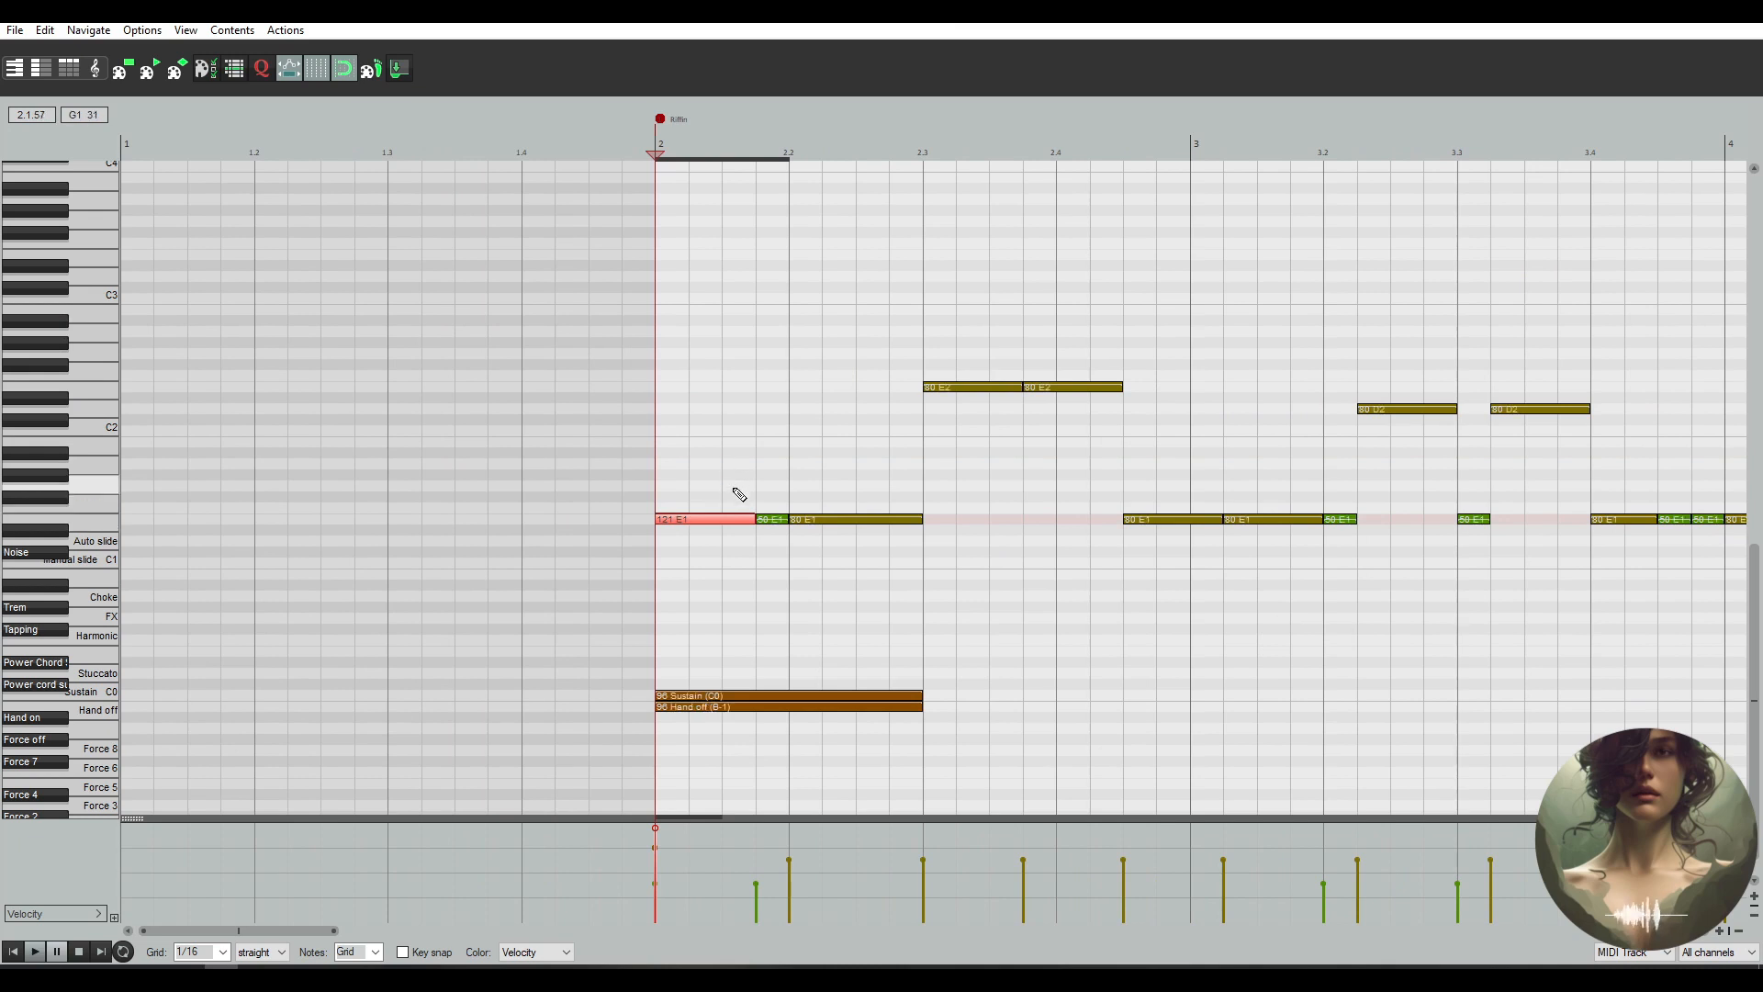
{"action": "left_click", "coordinate": [775, 519]}
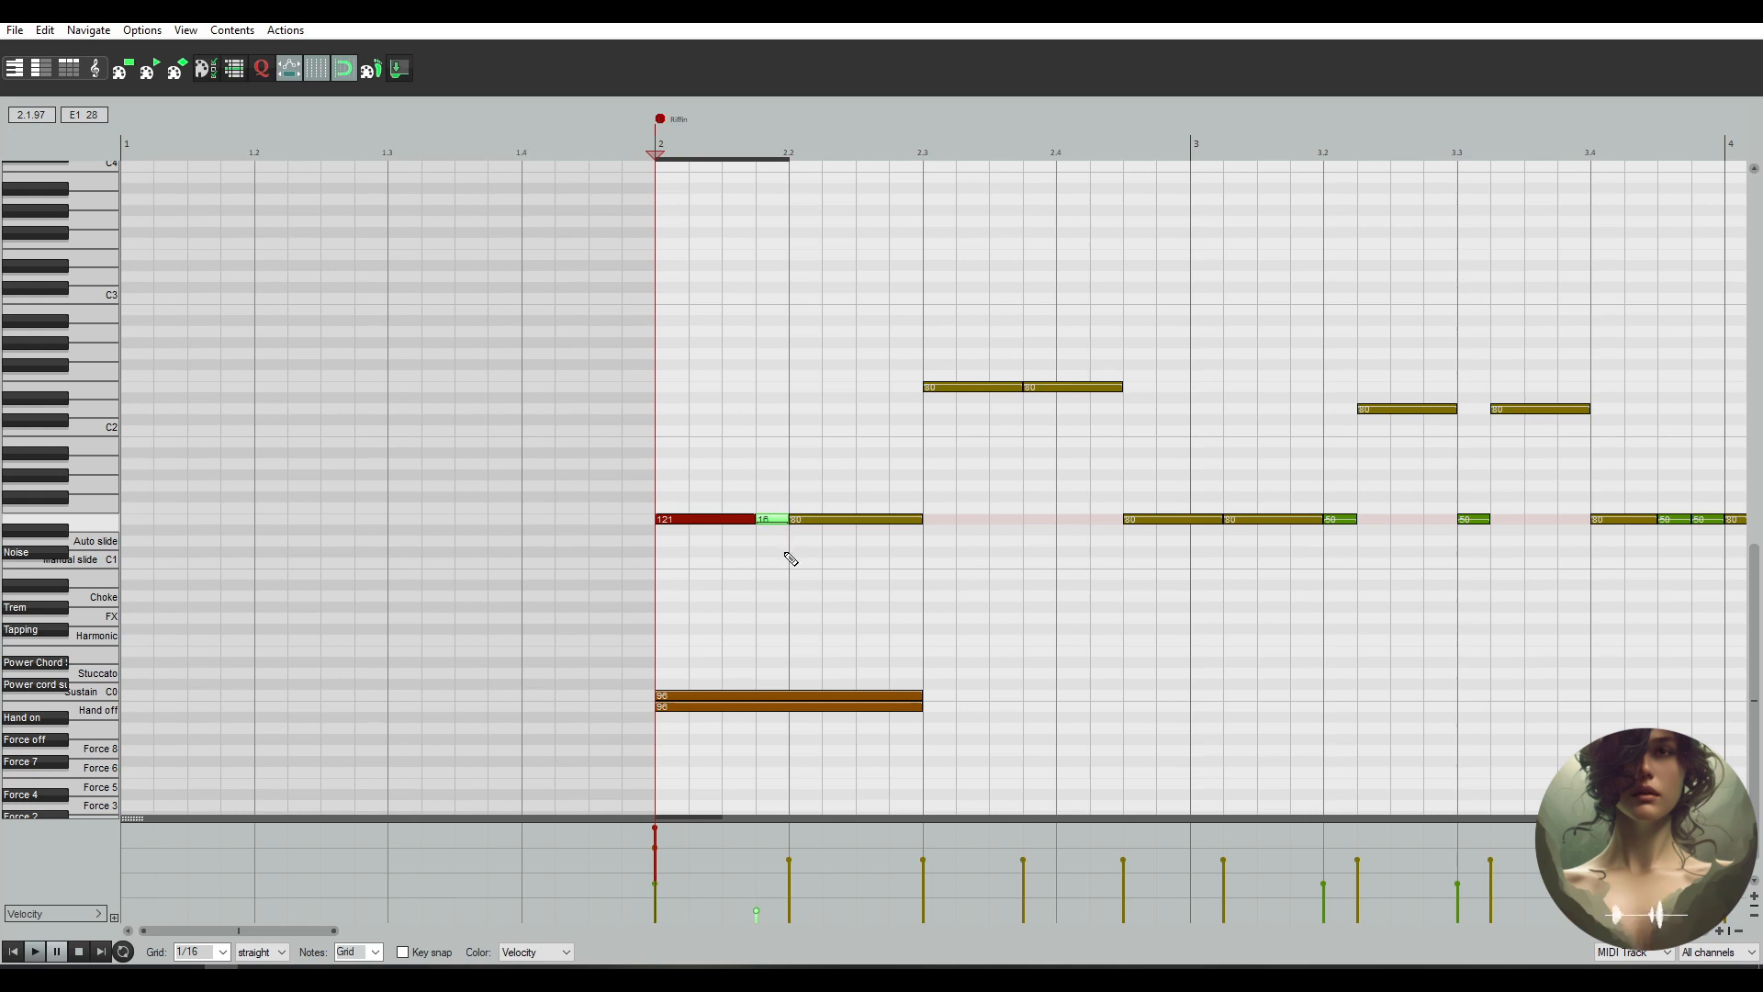
{"action": "left_click_drag", "start_coordinate": [834, 519], "coordinate": [845, 507]}
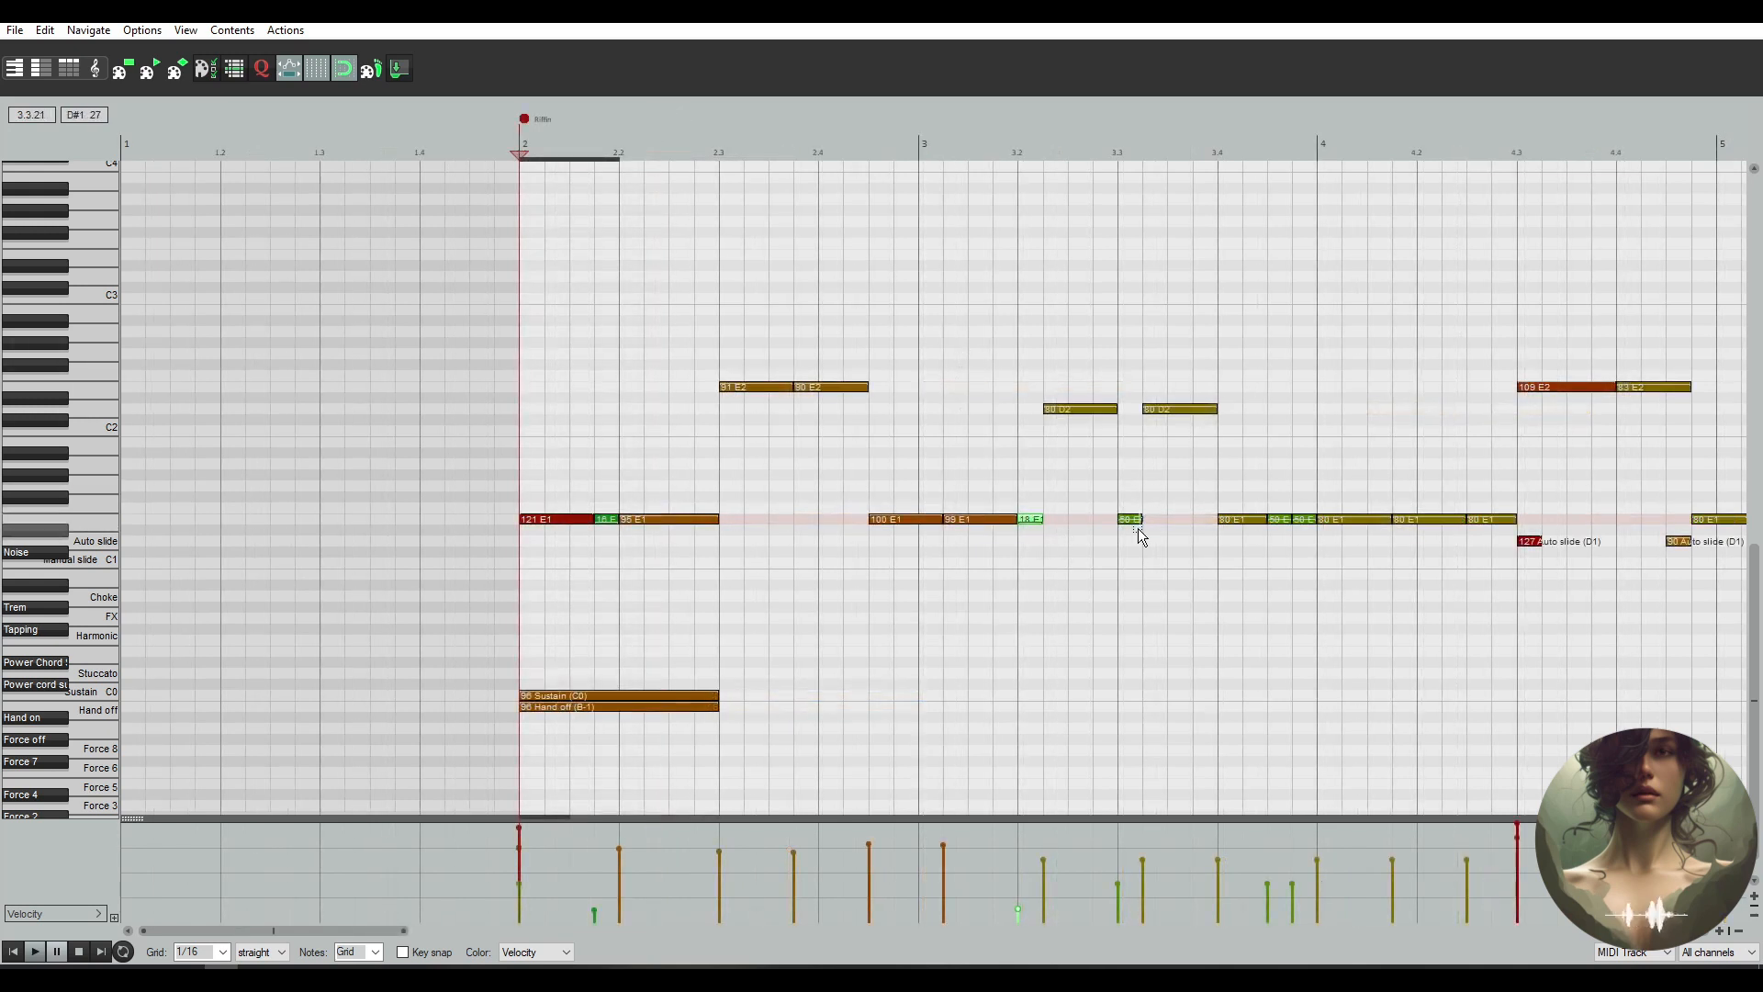
Lower the velocity of the short E1 at beat 3.3, raise bar 3's two D2s, the second to 94, and check by playback
{"action": "left_click", "coordinate": [1136, 520]}
{"action": "left_click_drag", "start_coordinate": [1132, 521], "coordinate": [1136, 524]}
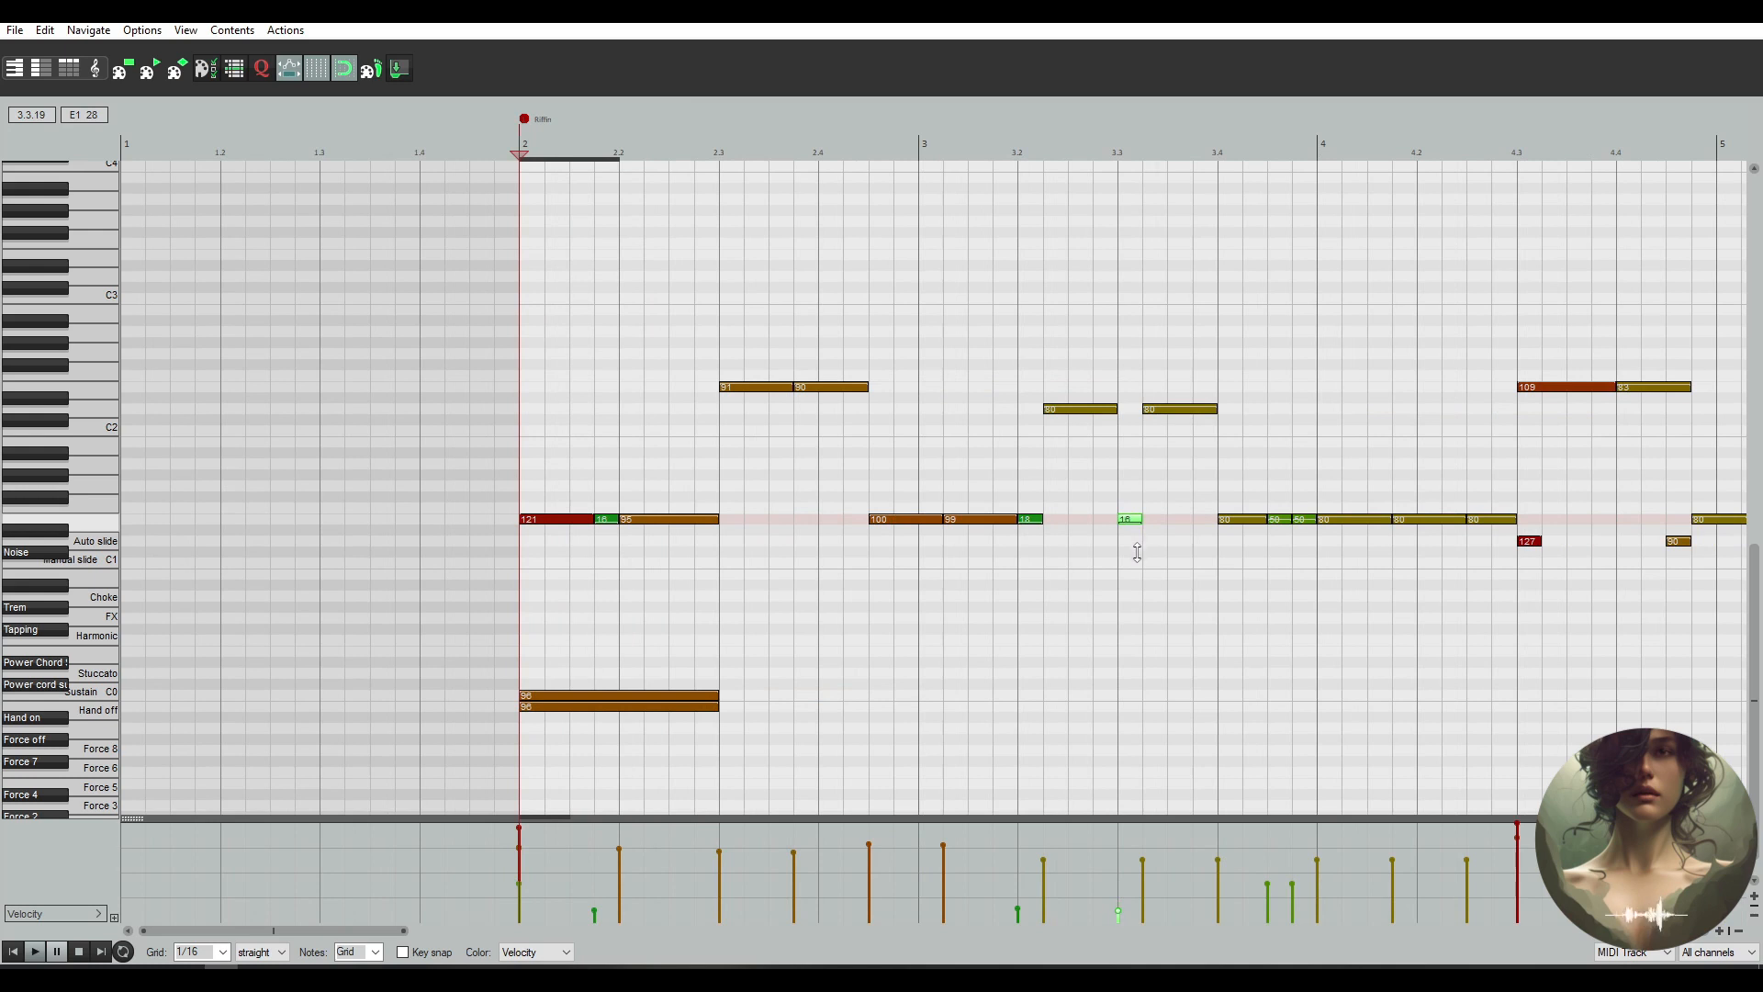
{"action": "left_click_drag", "start_coordinate": [1086, 409], "coordinate": [1086, 405]}
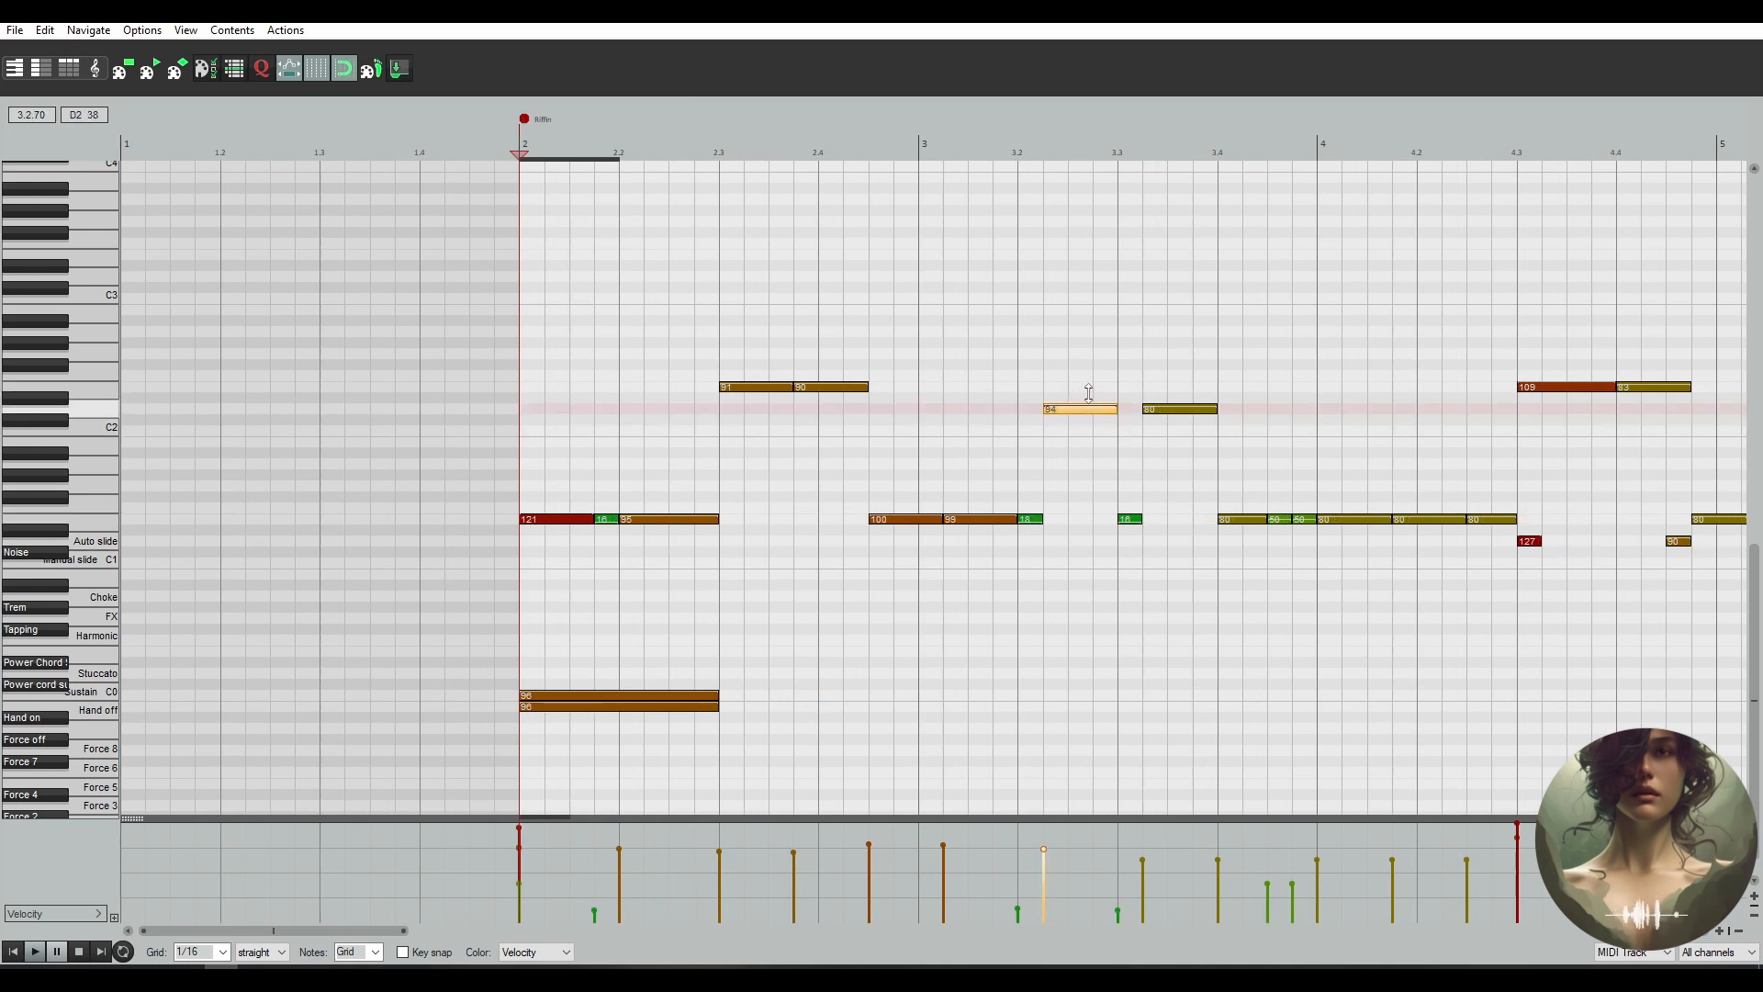
{"action": "left_click", "coordinate": [1180, 410]}
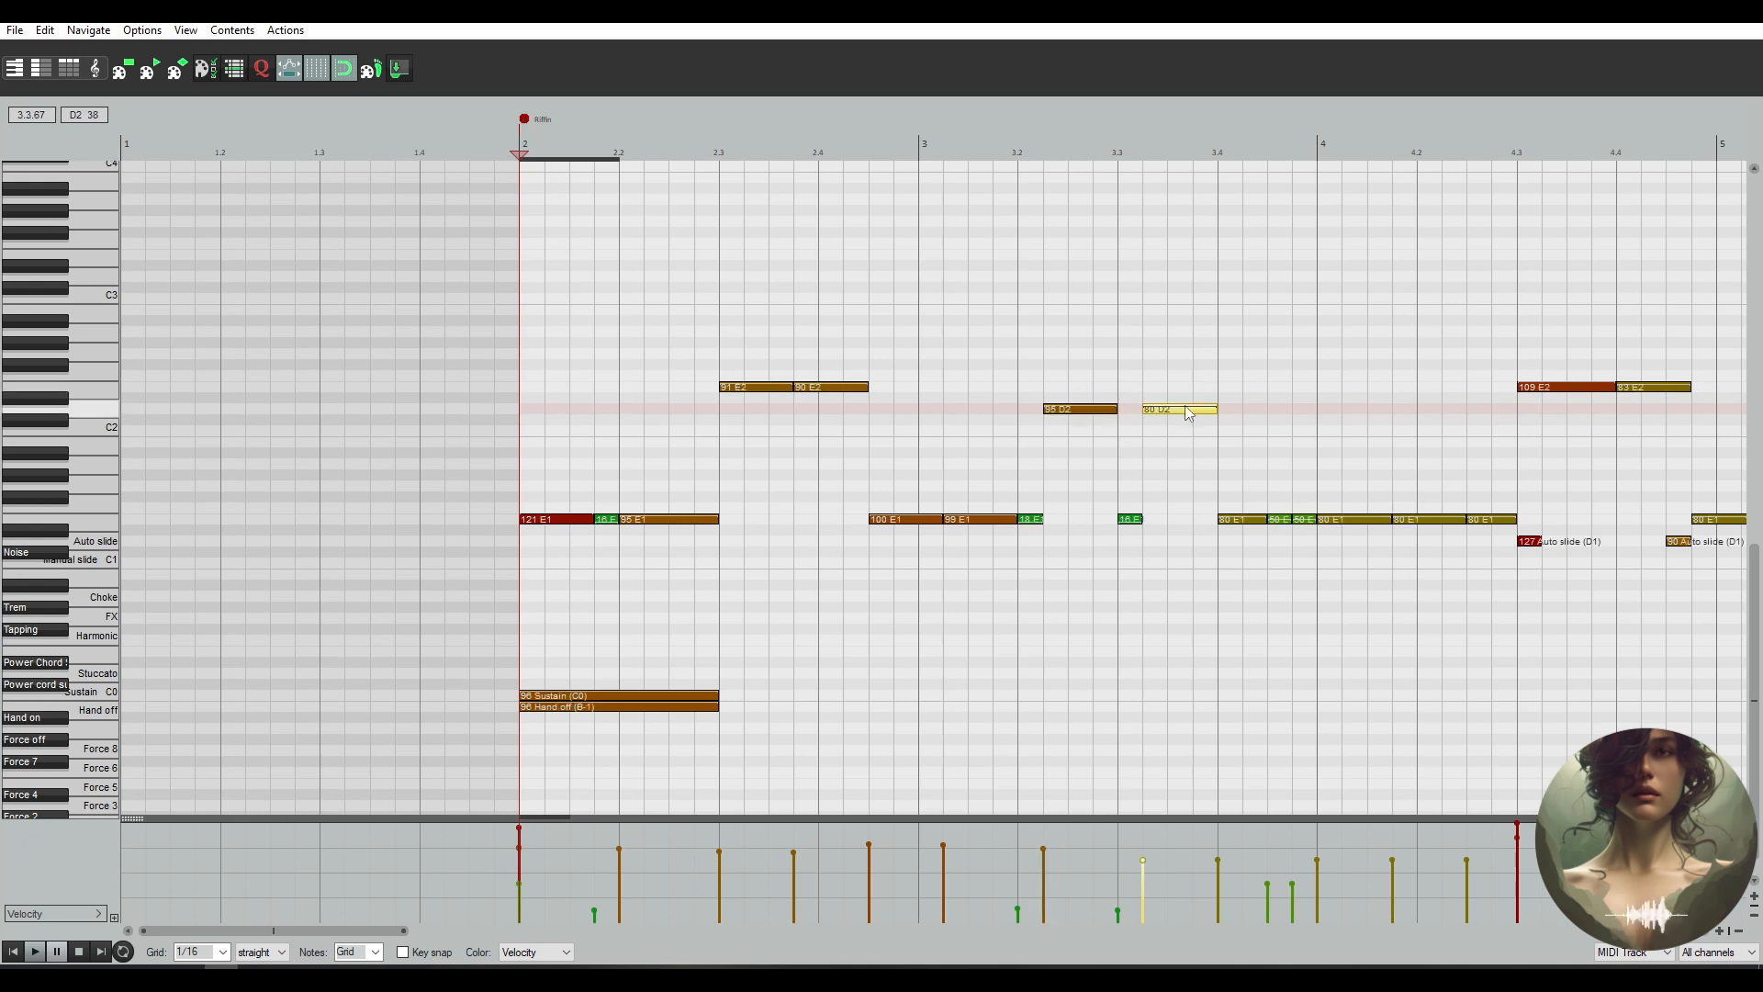
{"action": "left_click_drag", "start_coordinate": [1185, 407], "coordinate": [1194, 397]}
{"action": "key", "text": "space"}
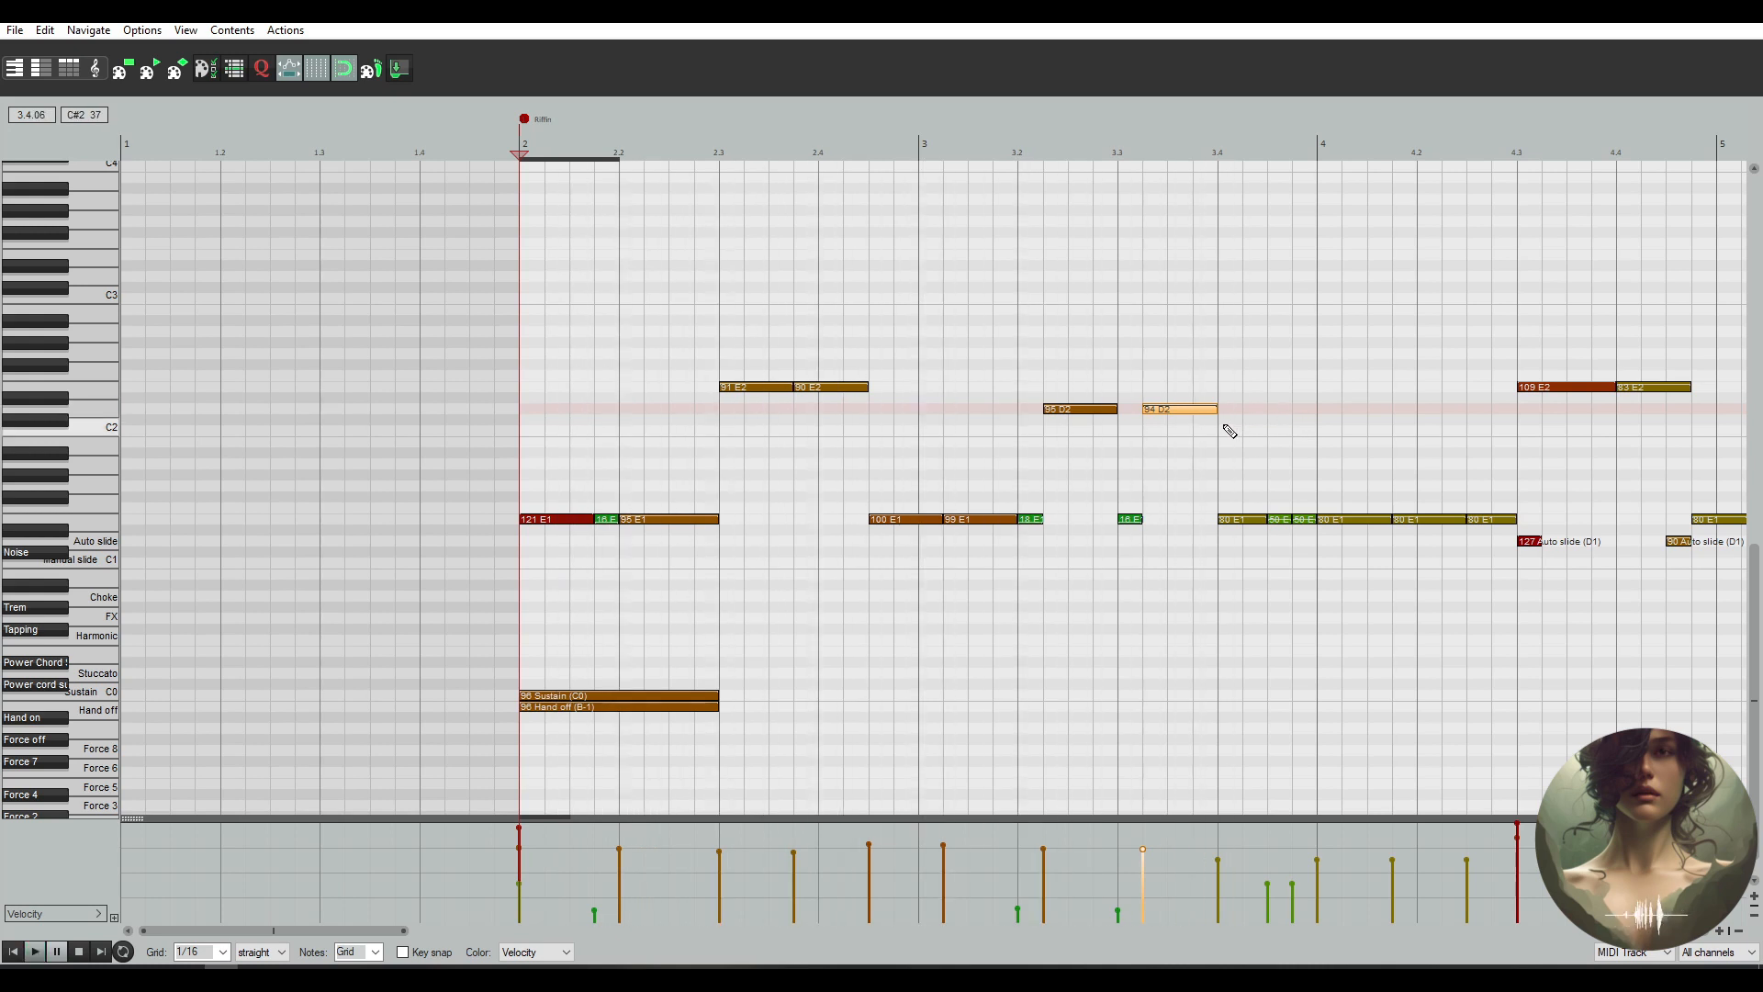
{"action": "left_click", "coordinate": [1226, 424]}
{"action": "key", "text": "space"}
Set the E1 velocities to 97 at beat 3.4, 100, 96 and 91 in bar 4, and 101 into bar 5, lowering the short E1s
{"action": "scroll", "coordinate": [1248, 446], "scroll_direction": "right", "scroll_amount": 3}
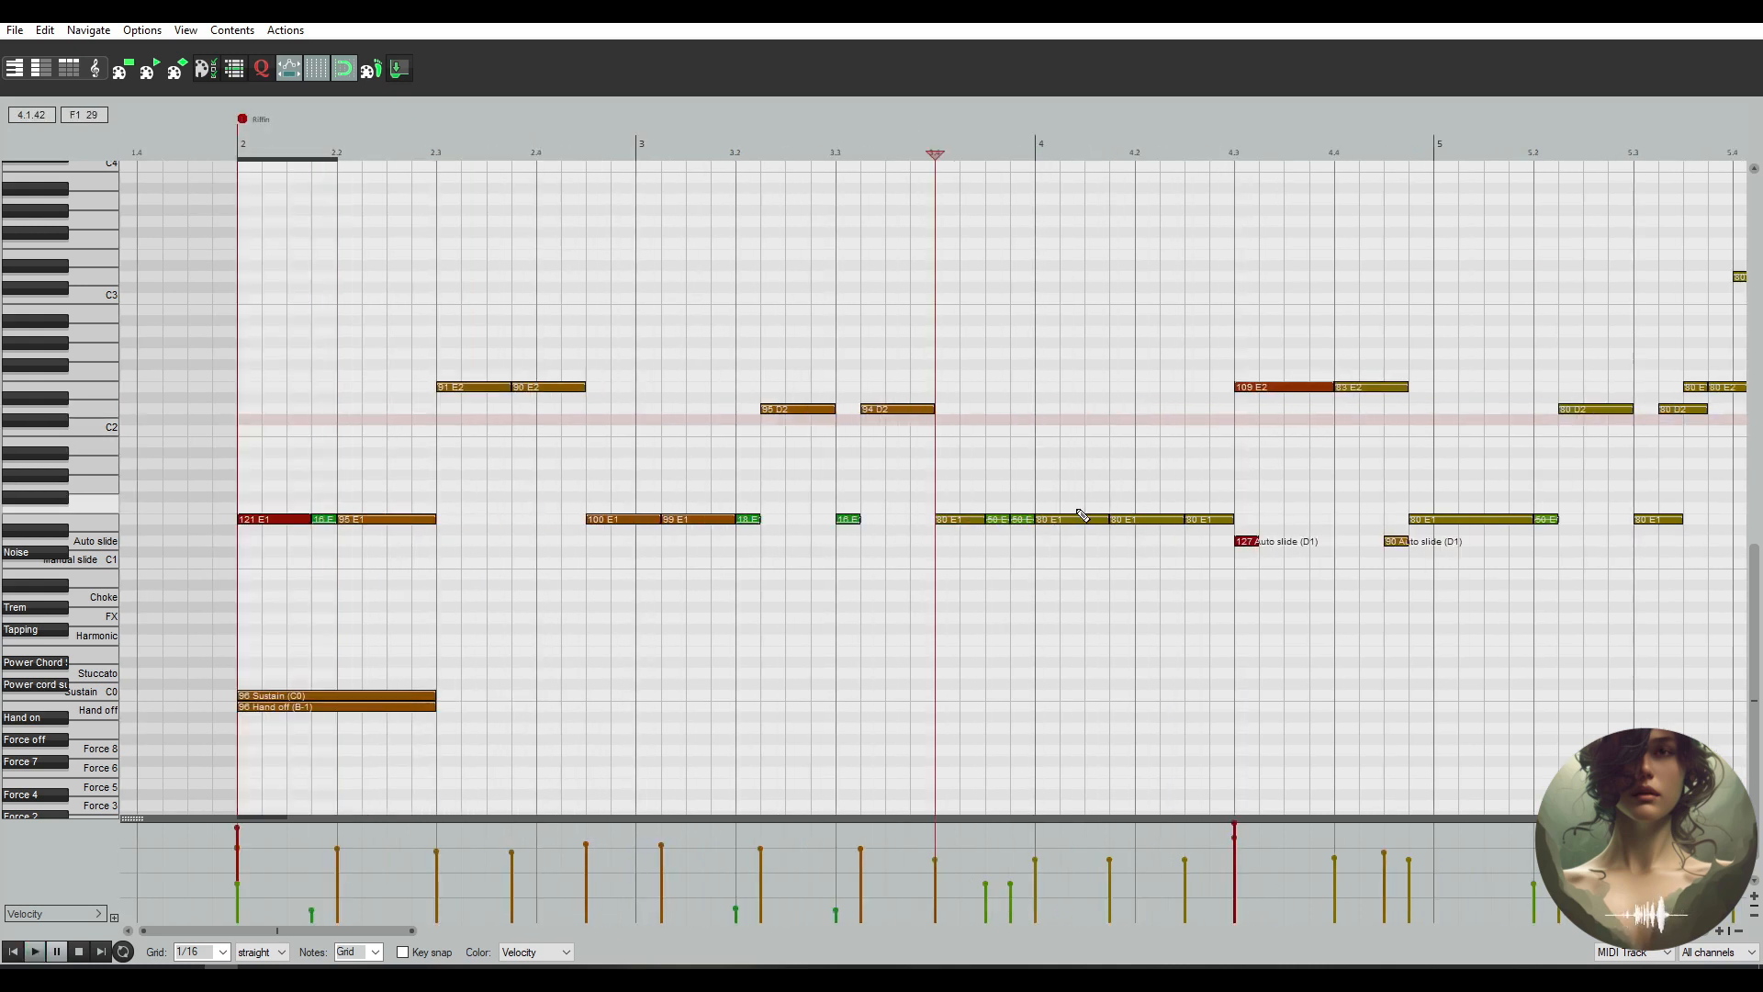
{"action": "left_click", "coordinate": [958, 517]}
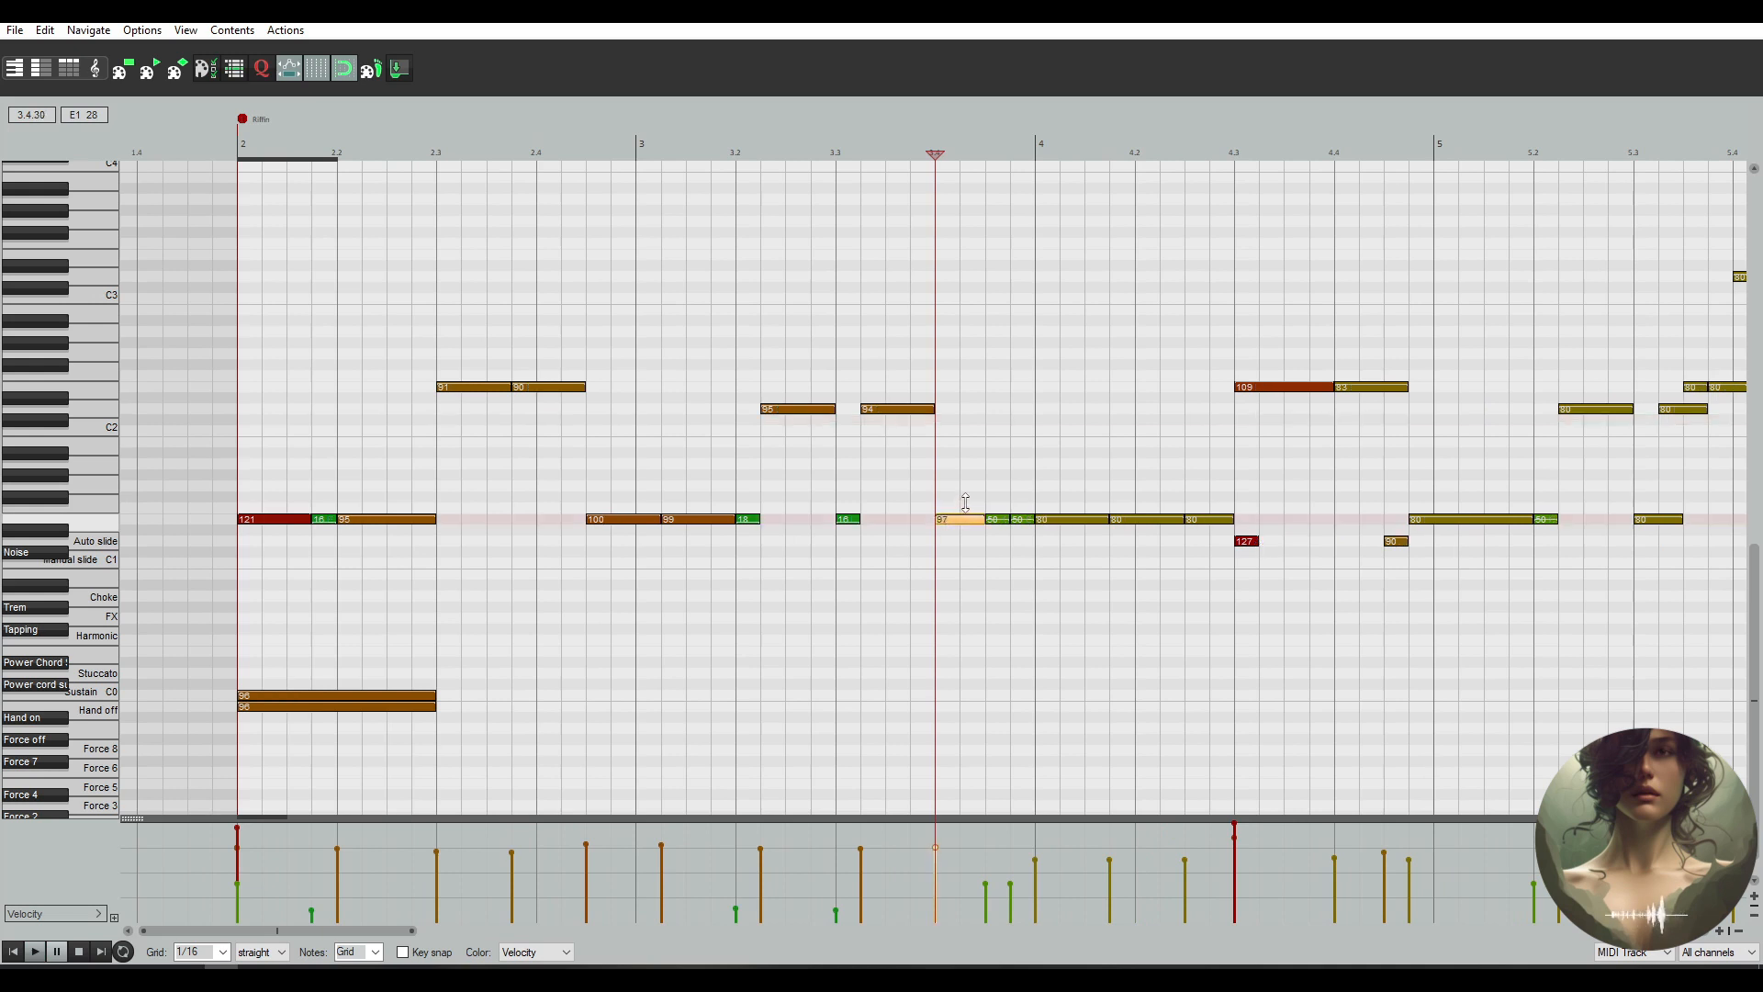
{"action": "left_click_drag", "start_coordinate": [966, 502], "coordinate": [968, 503]}
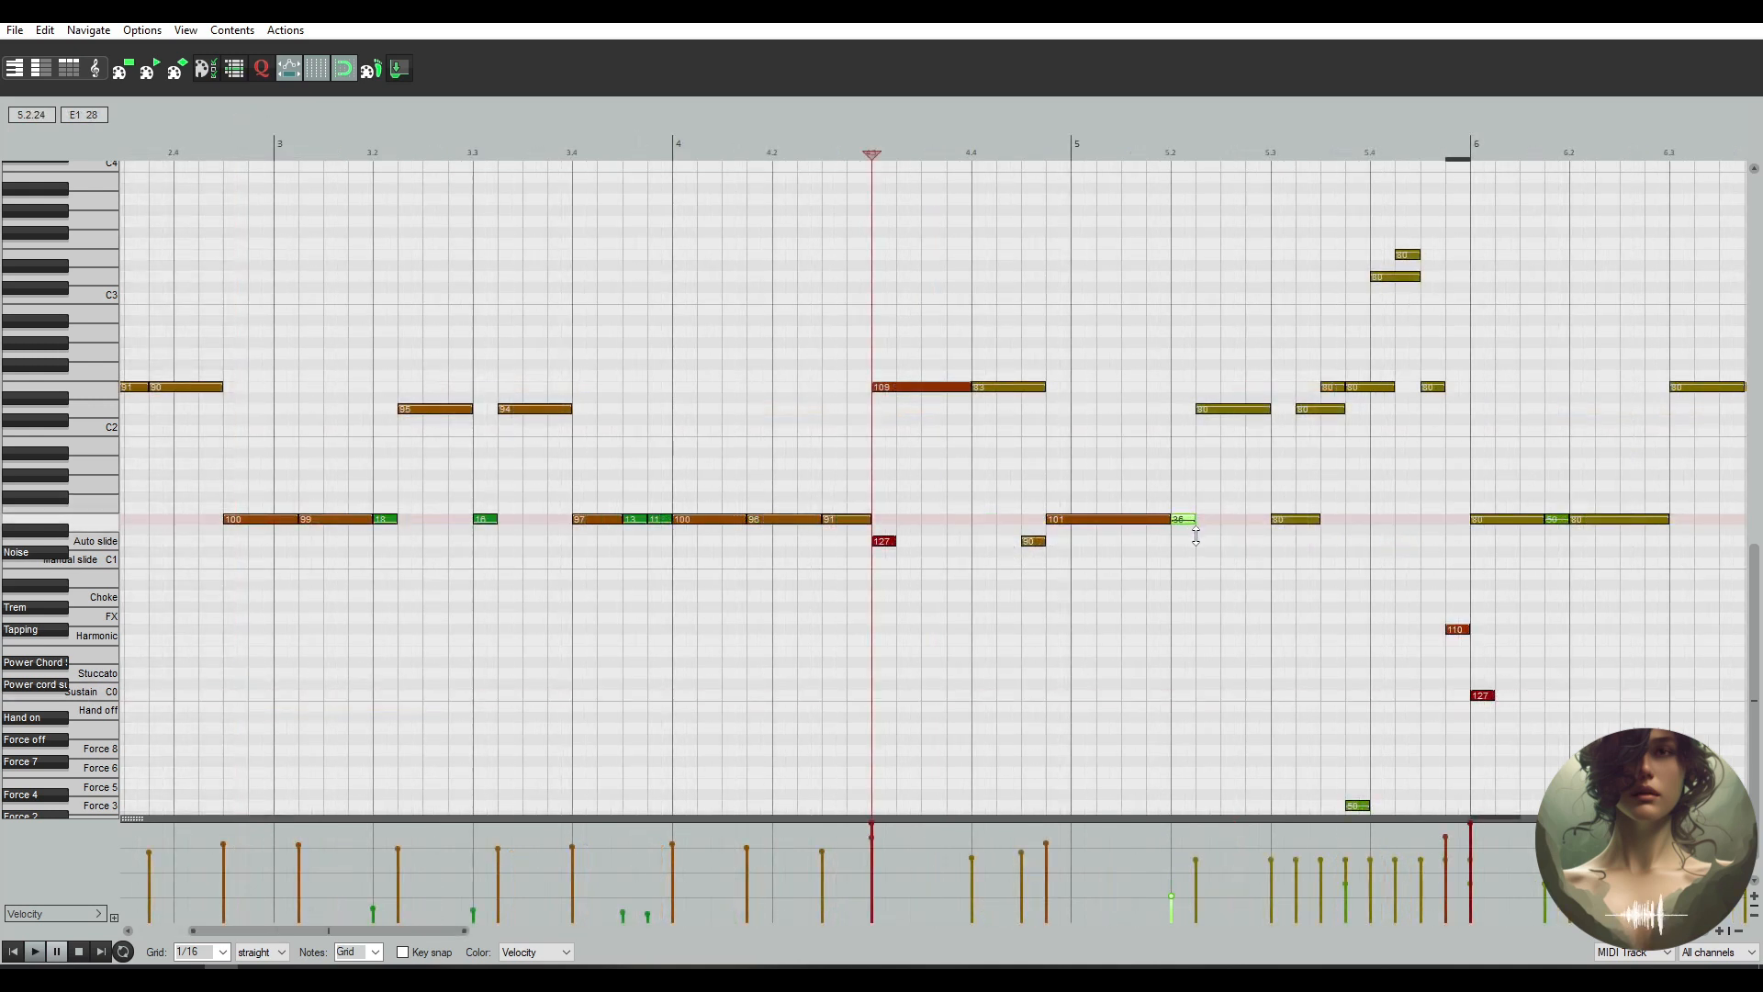
{"action": "left_click_drag", "start_coordinate": [1199, 546], "coordinate": [1202, 542]}
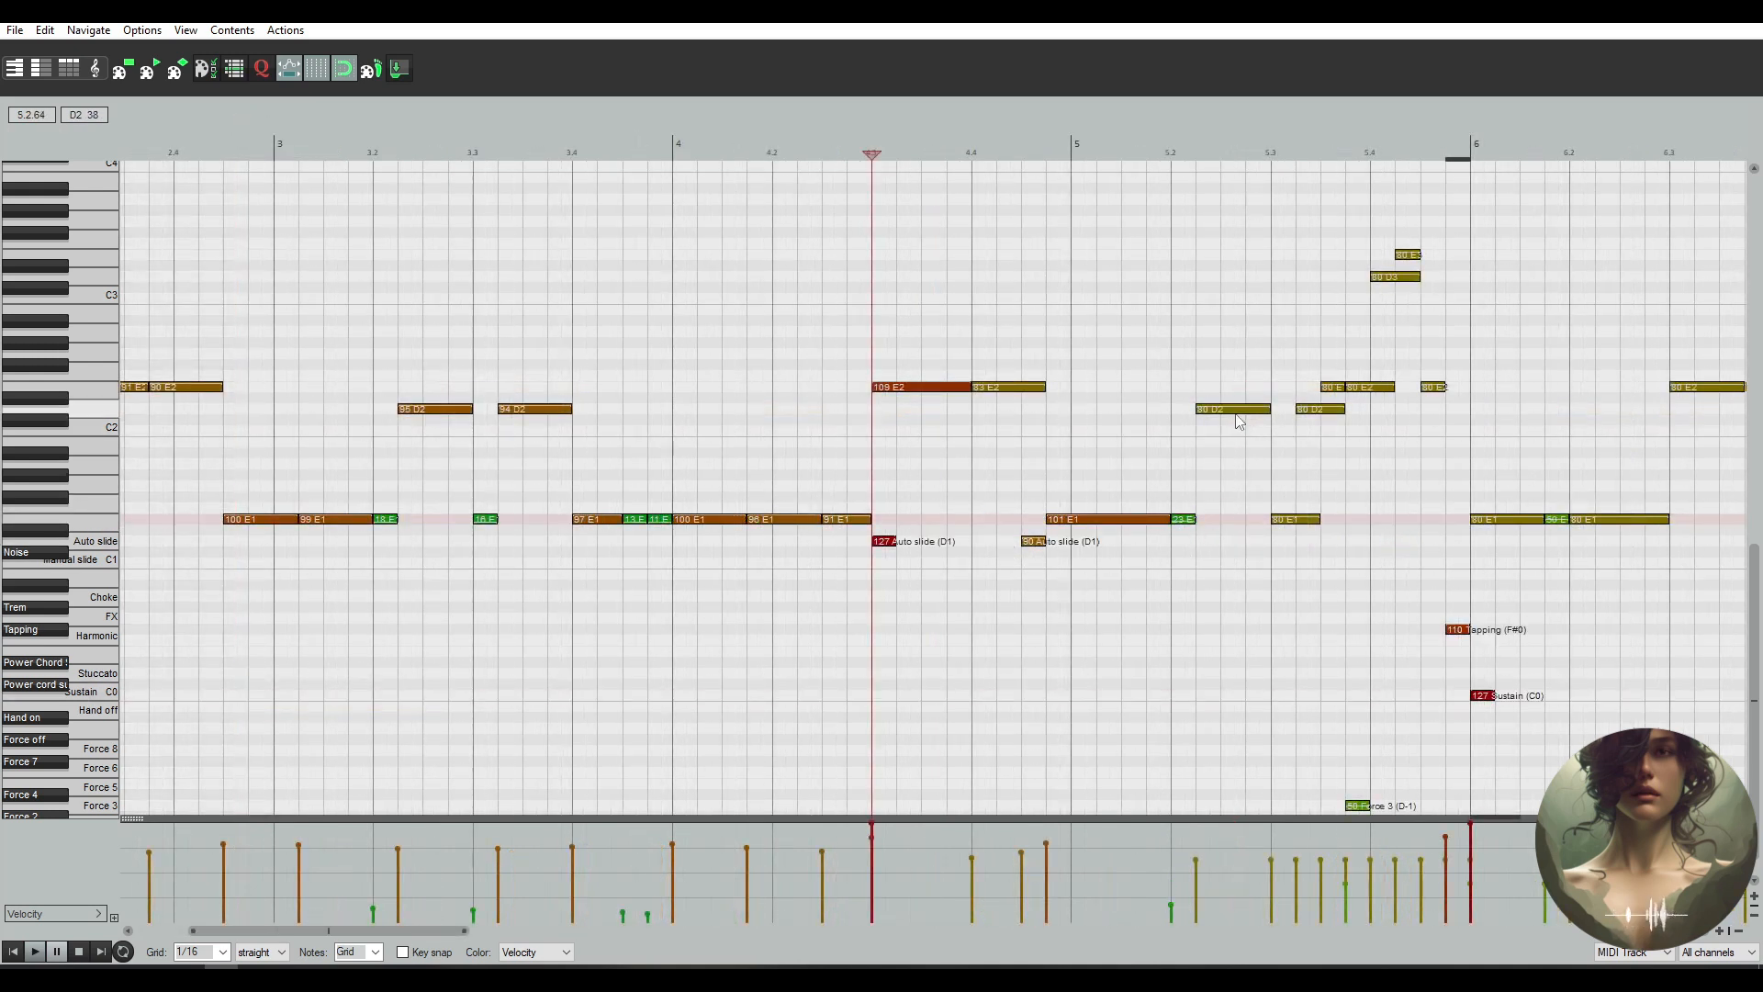
Raise the velocities of bar 5's remaining notes, setting the D2s to 92 and 96 and the E1 to 99, and play back from bar 2
{"action": "left_click_drag", "start_coordinate": [1236, 408], "coordinate": [1242, 398]}
{"action": "left_click", "coordinate": [1284, 521]}
{"action": "left_click_drag", "start_coordinate": [1296, 514], "coordinate": [1304, 512]}
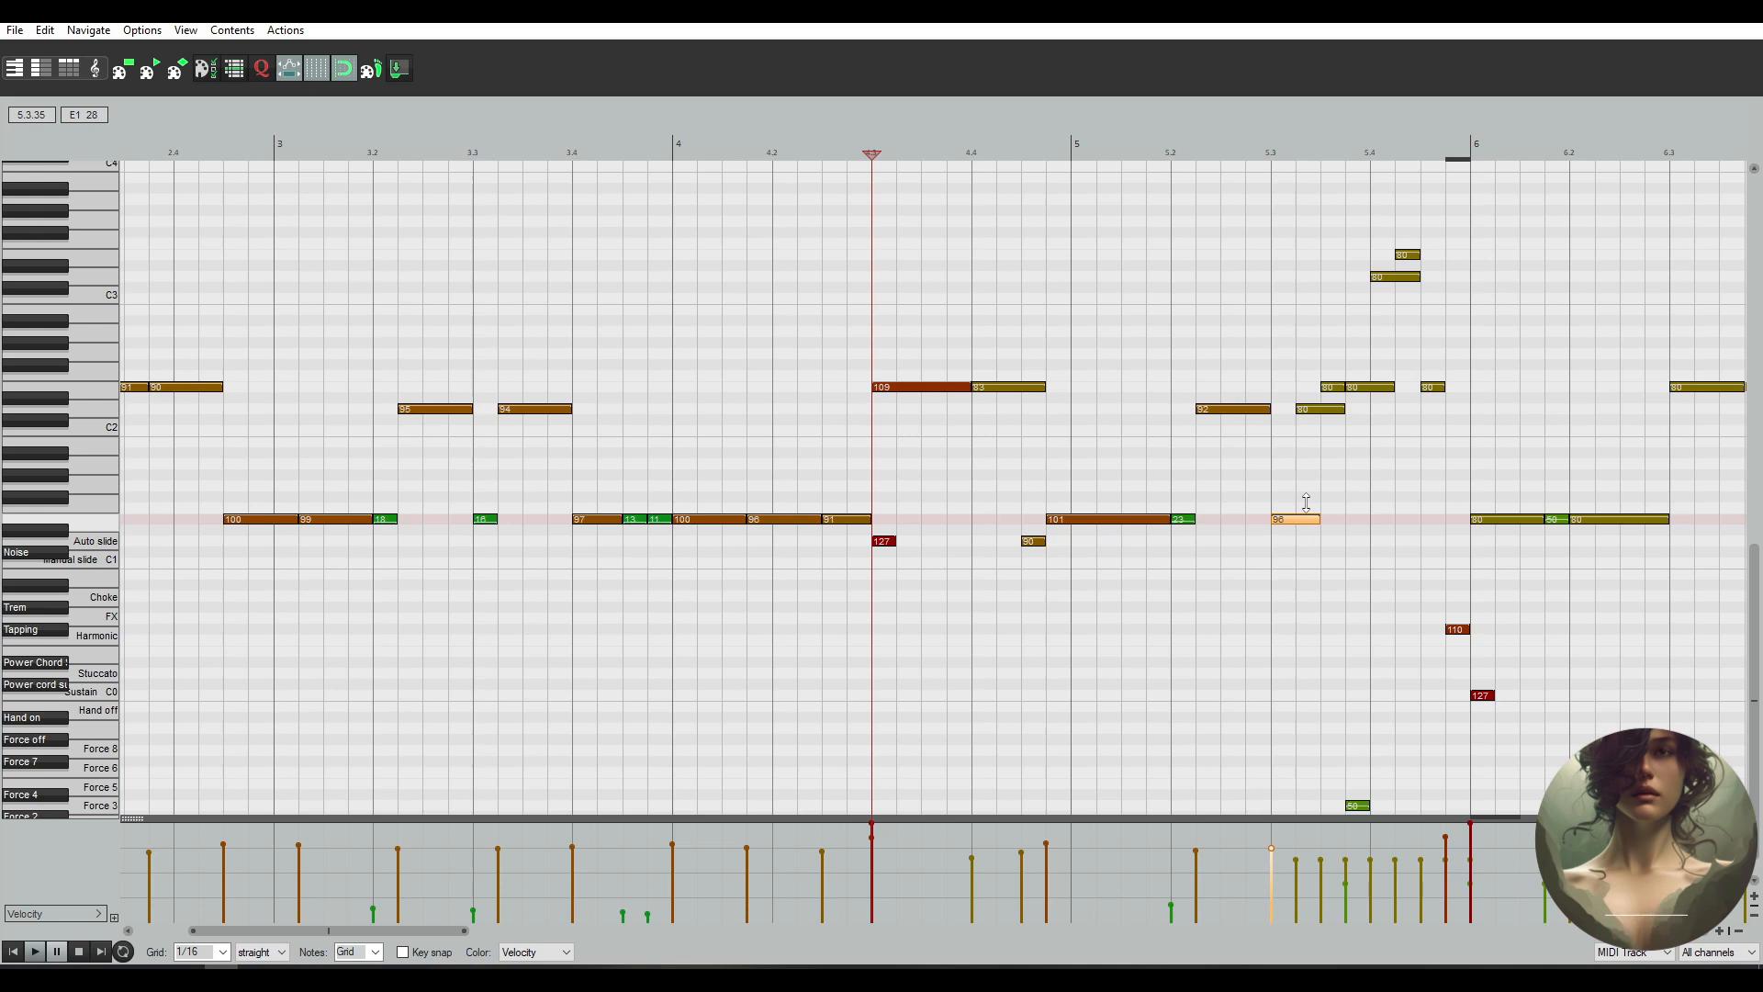
{"action": "left_click_drag", "start_coordinate": [1312, 507], "coordinate": [1313, 505]}
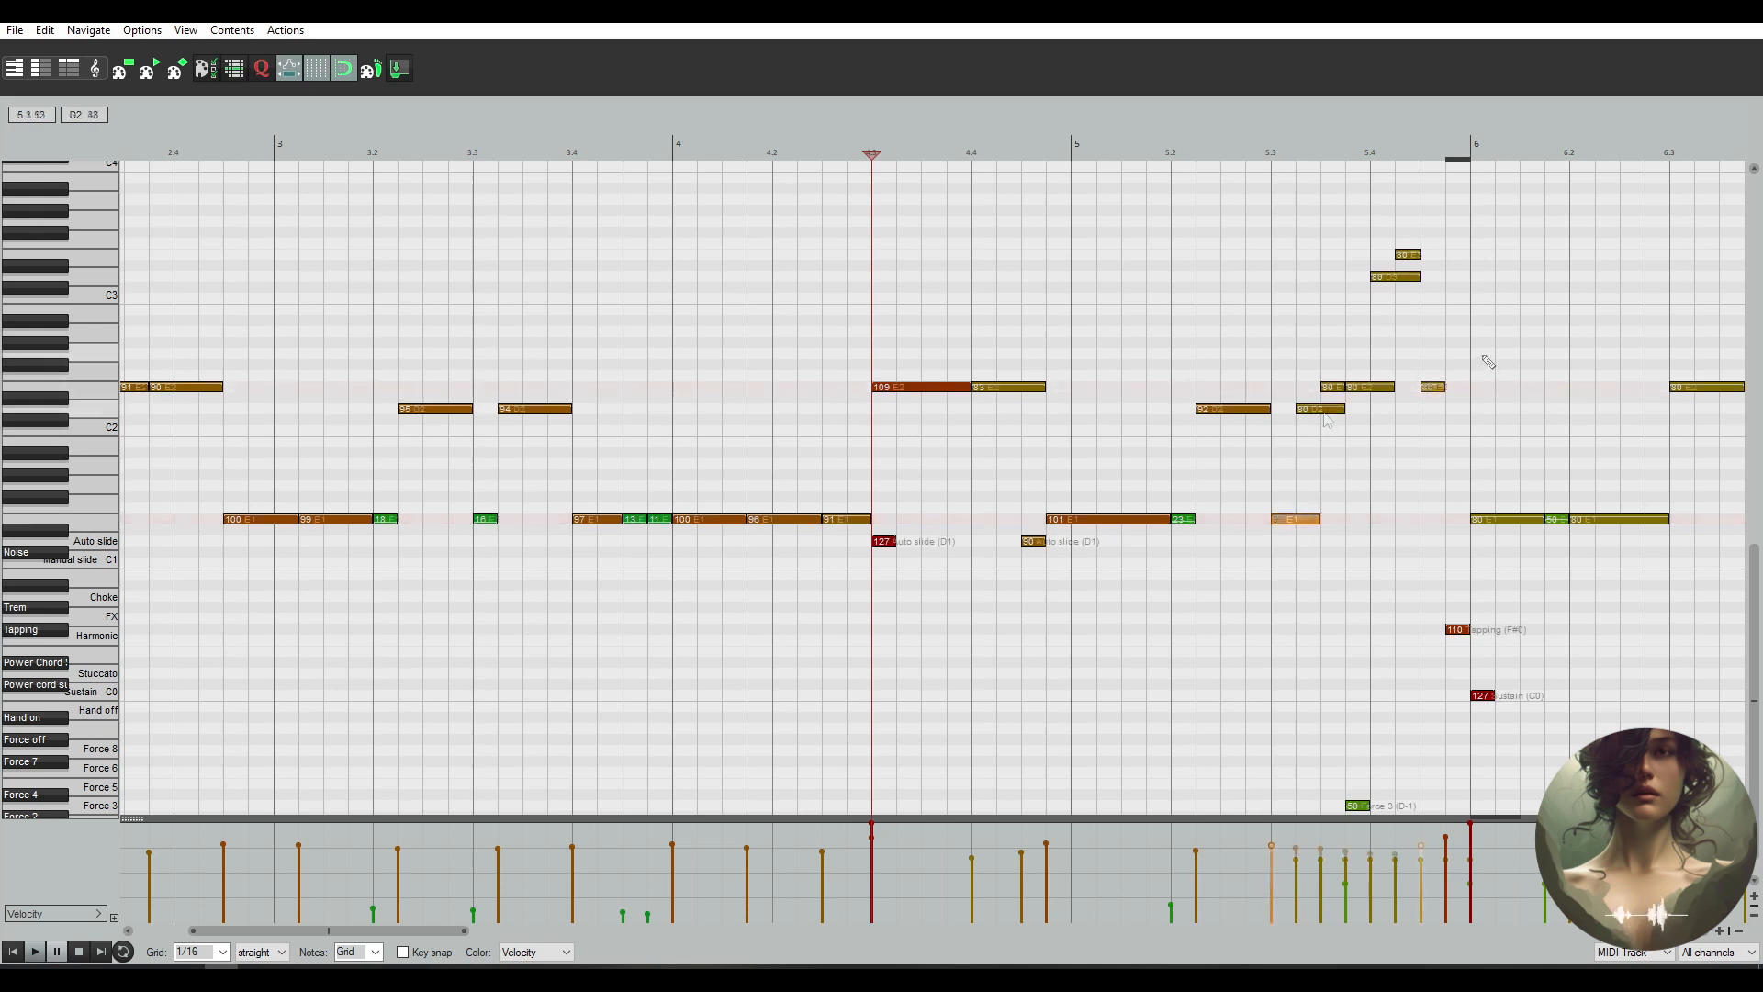
{"action": "scroll", "coordinate": [1483, 359], "scroll_direction": "up", "scroll_amount": 3}
{"action": "left_click", "coordinate": [1457, 300]}
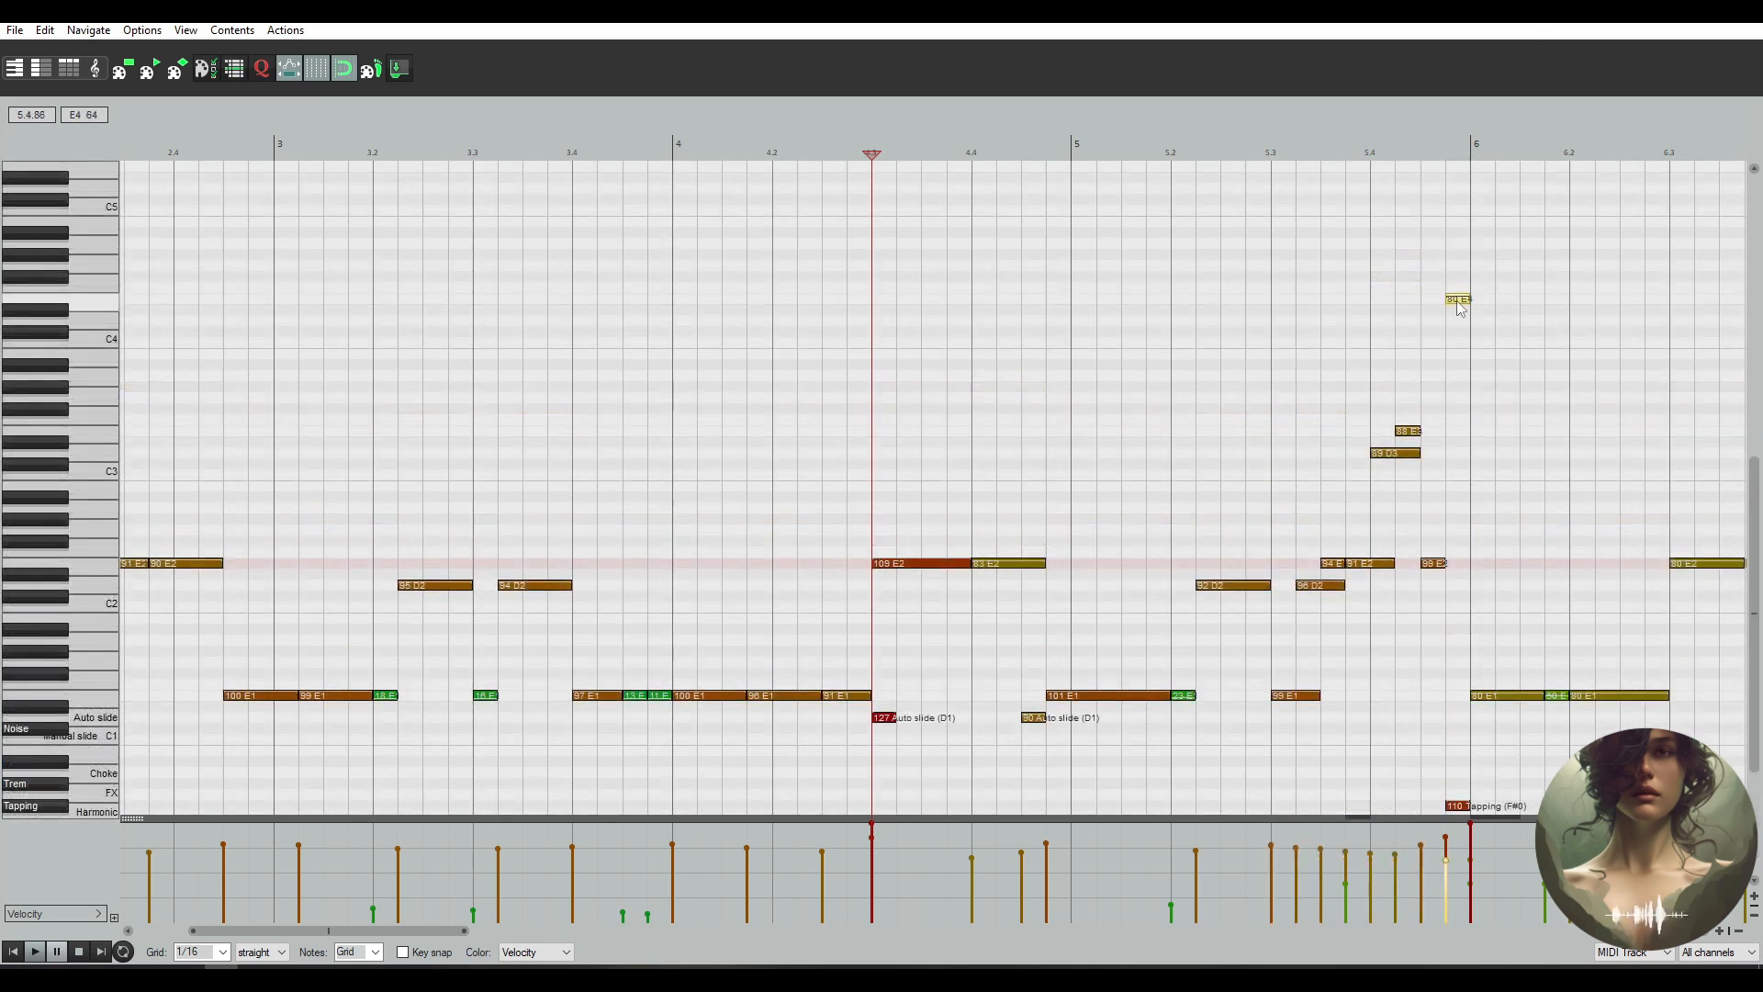
{"action": "left_click_drag", "start_coordinate": [1460, 302], "coordinate": [1463, 297]}
{"action": "key", "text": "Home"}
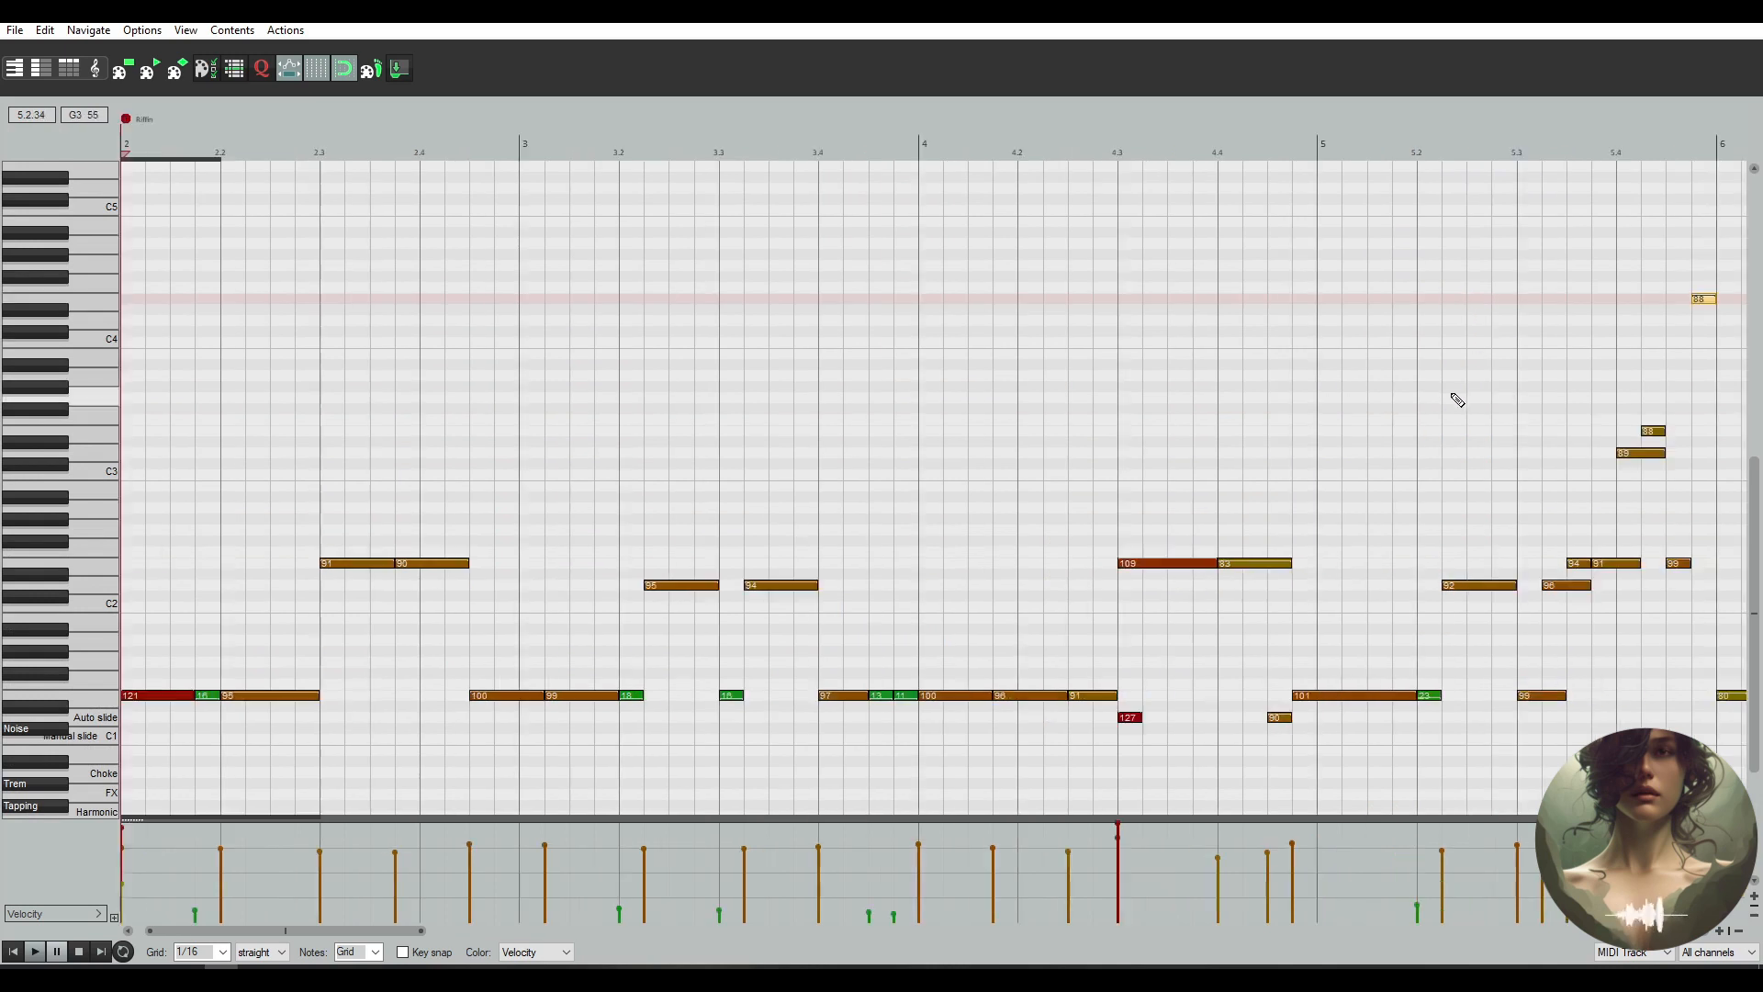
{"action": "key", "text": "space"}
Vary the velocities from bar 7 into bar 9, with bar 8's E2s at 107, 106 and 104 and the next E1 at 126, and play back
{"action": "scroll", "coordinate": [1459, 428], "scroll_direction": "down", "scroll_amount": 2}
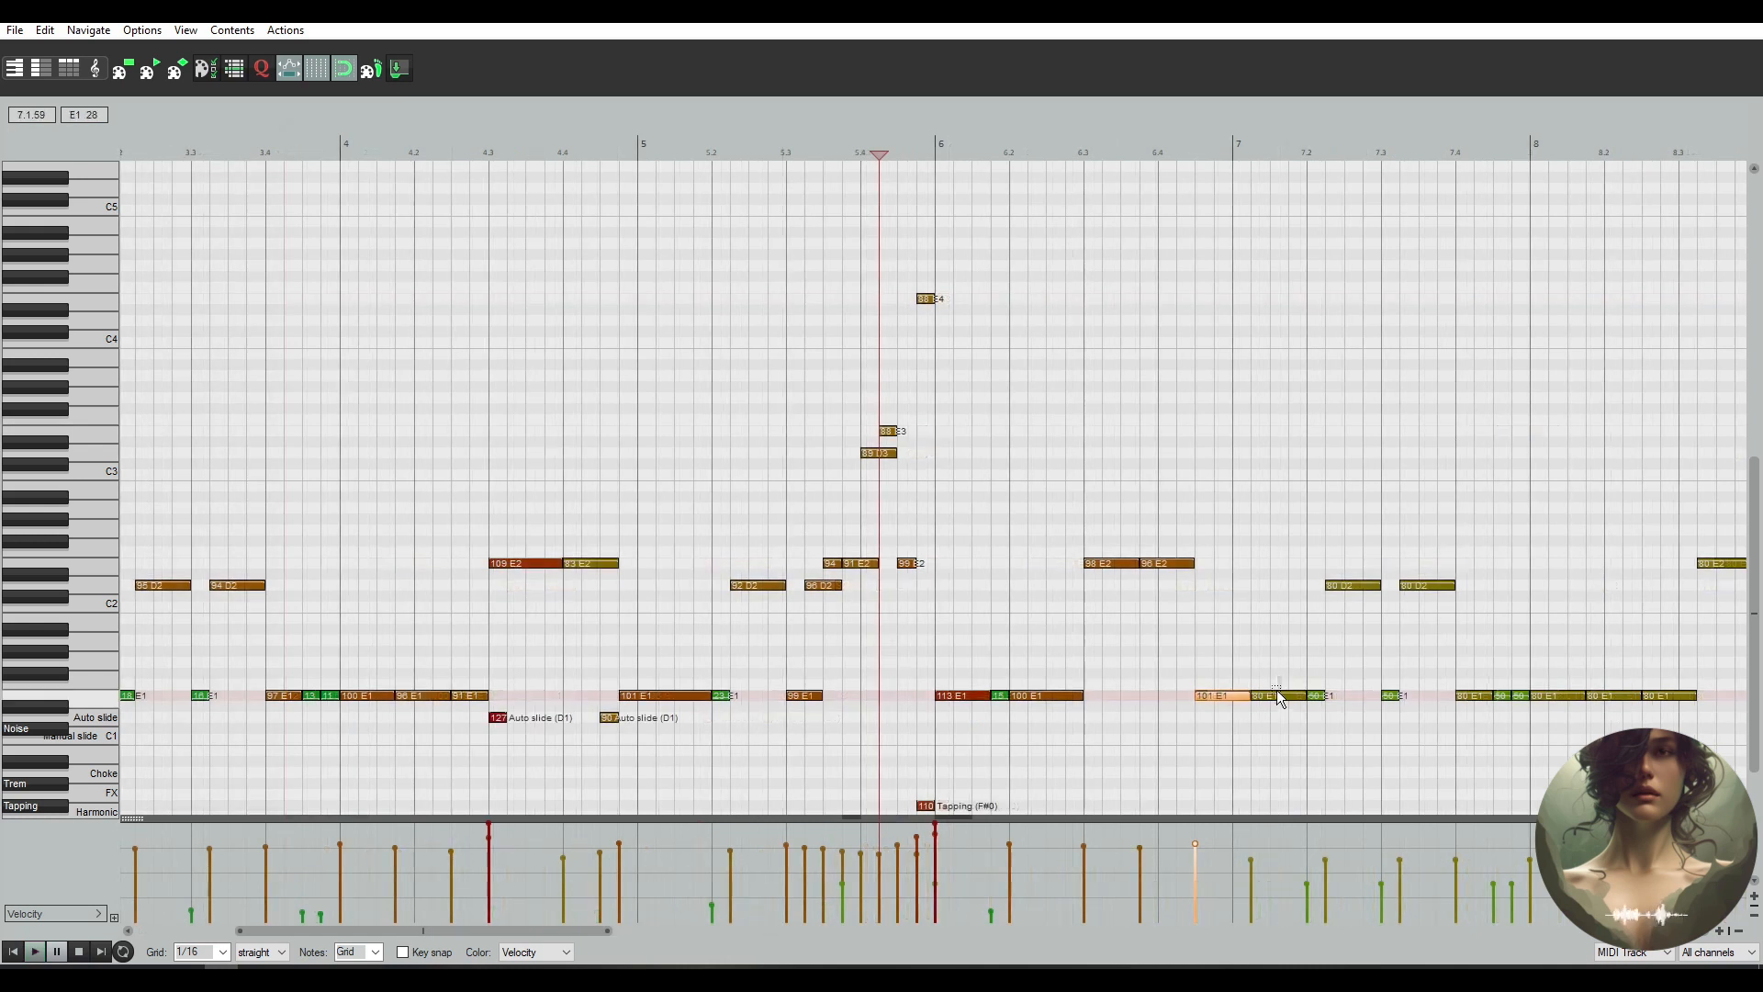
{"action": "left_click", "coordinate": [1276, 693]}
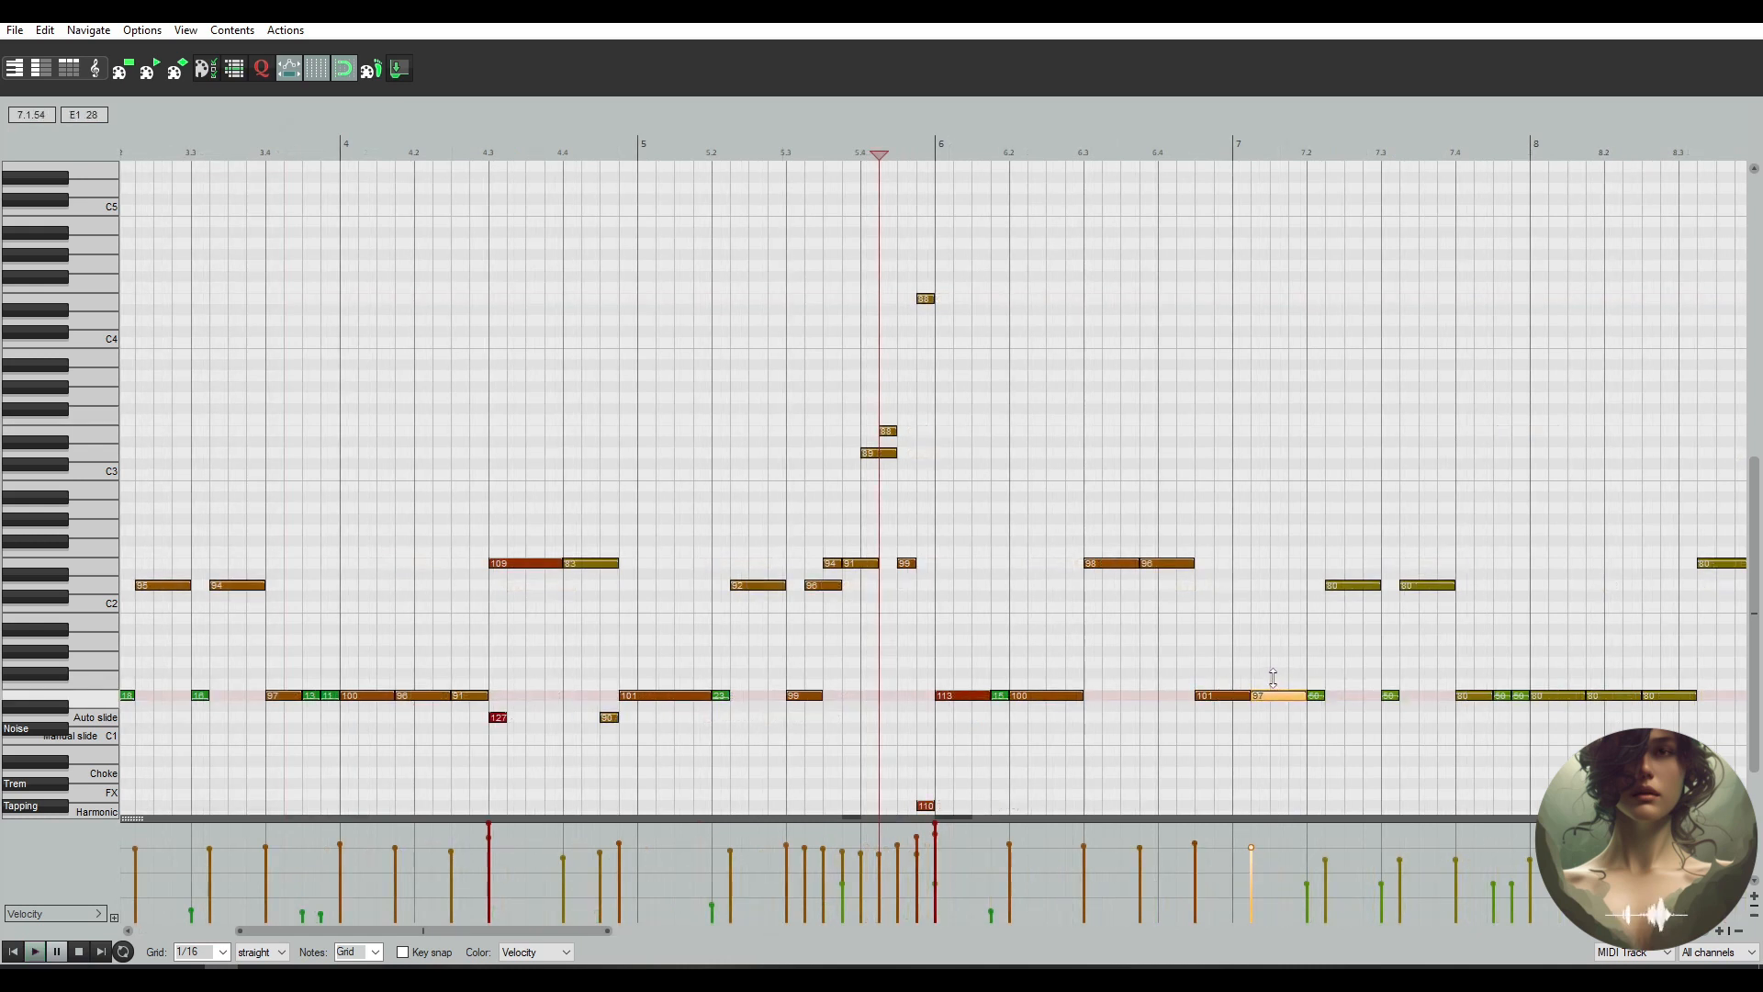
{"action": "key", "text": "space"}
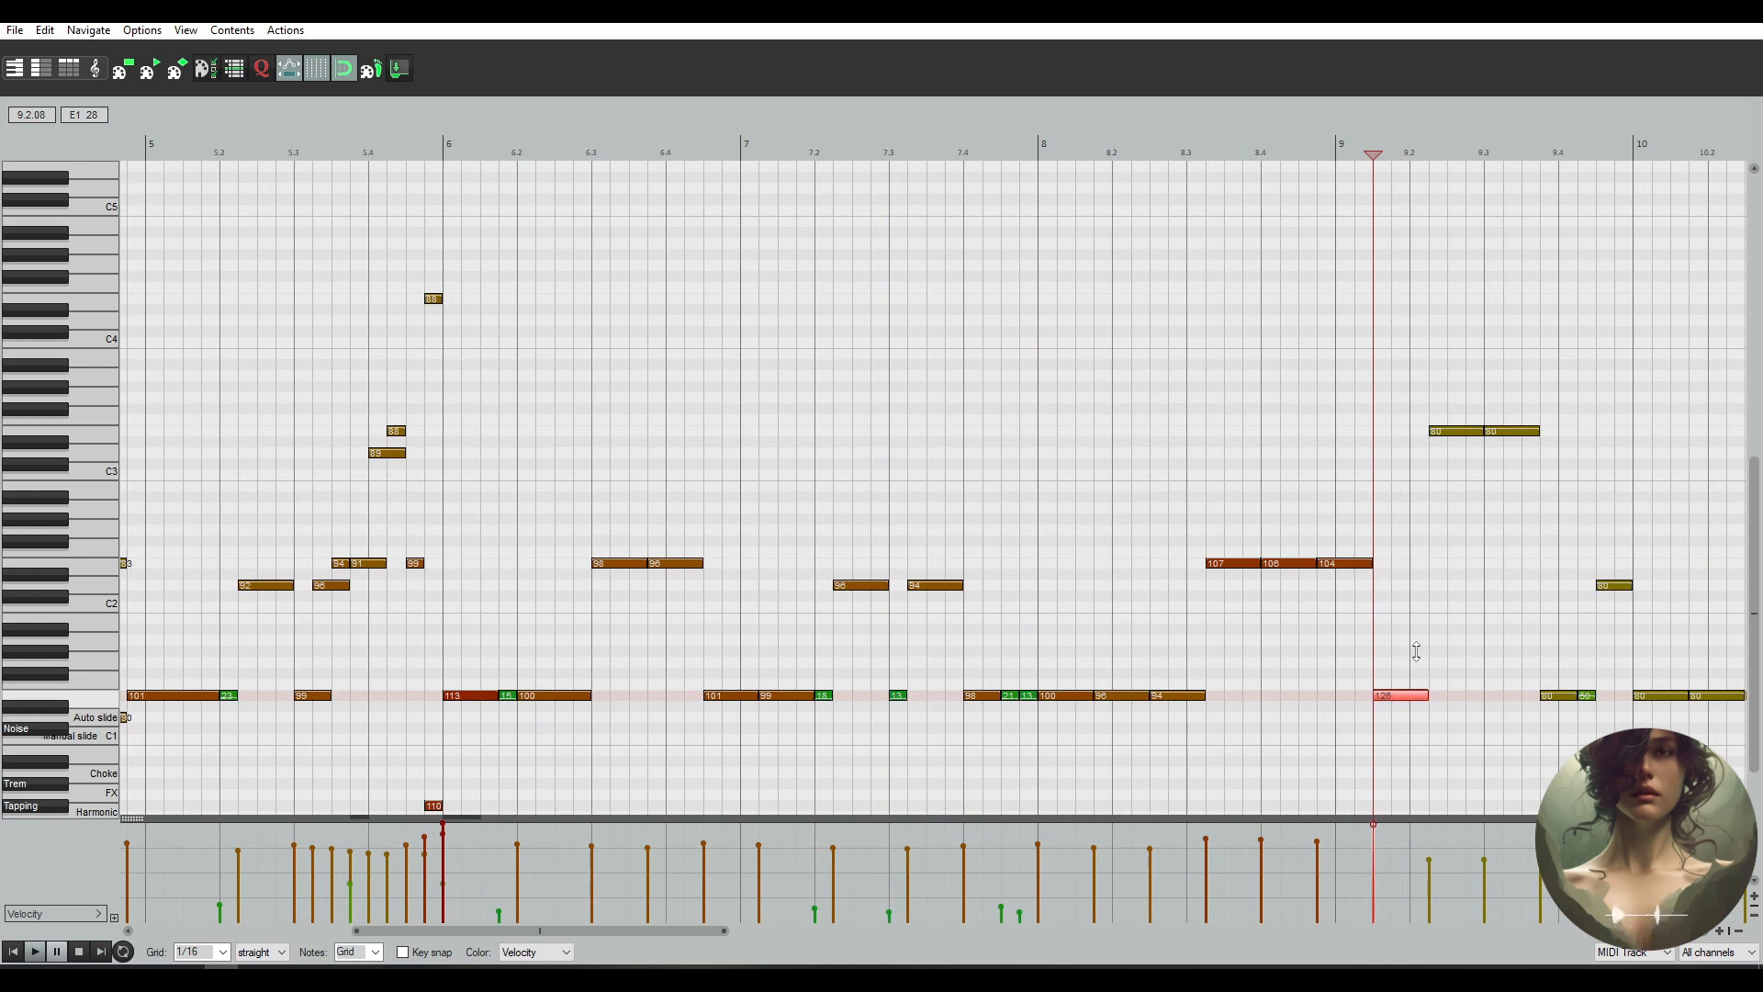
{"action": "left_click", "coordinate": [1207, 624]}
{"action": "key", "text": "space"}
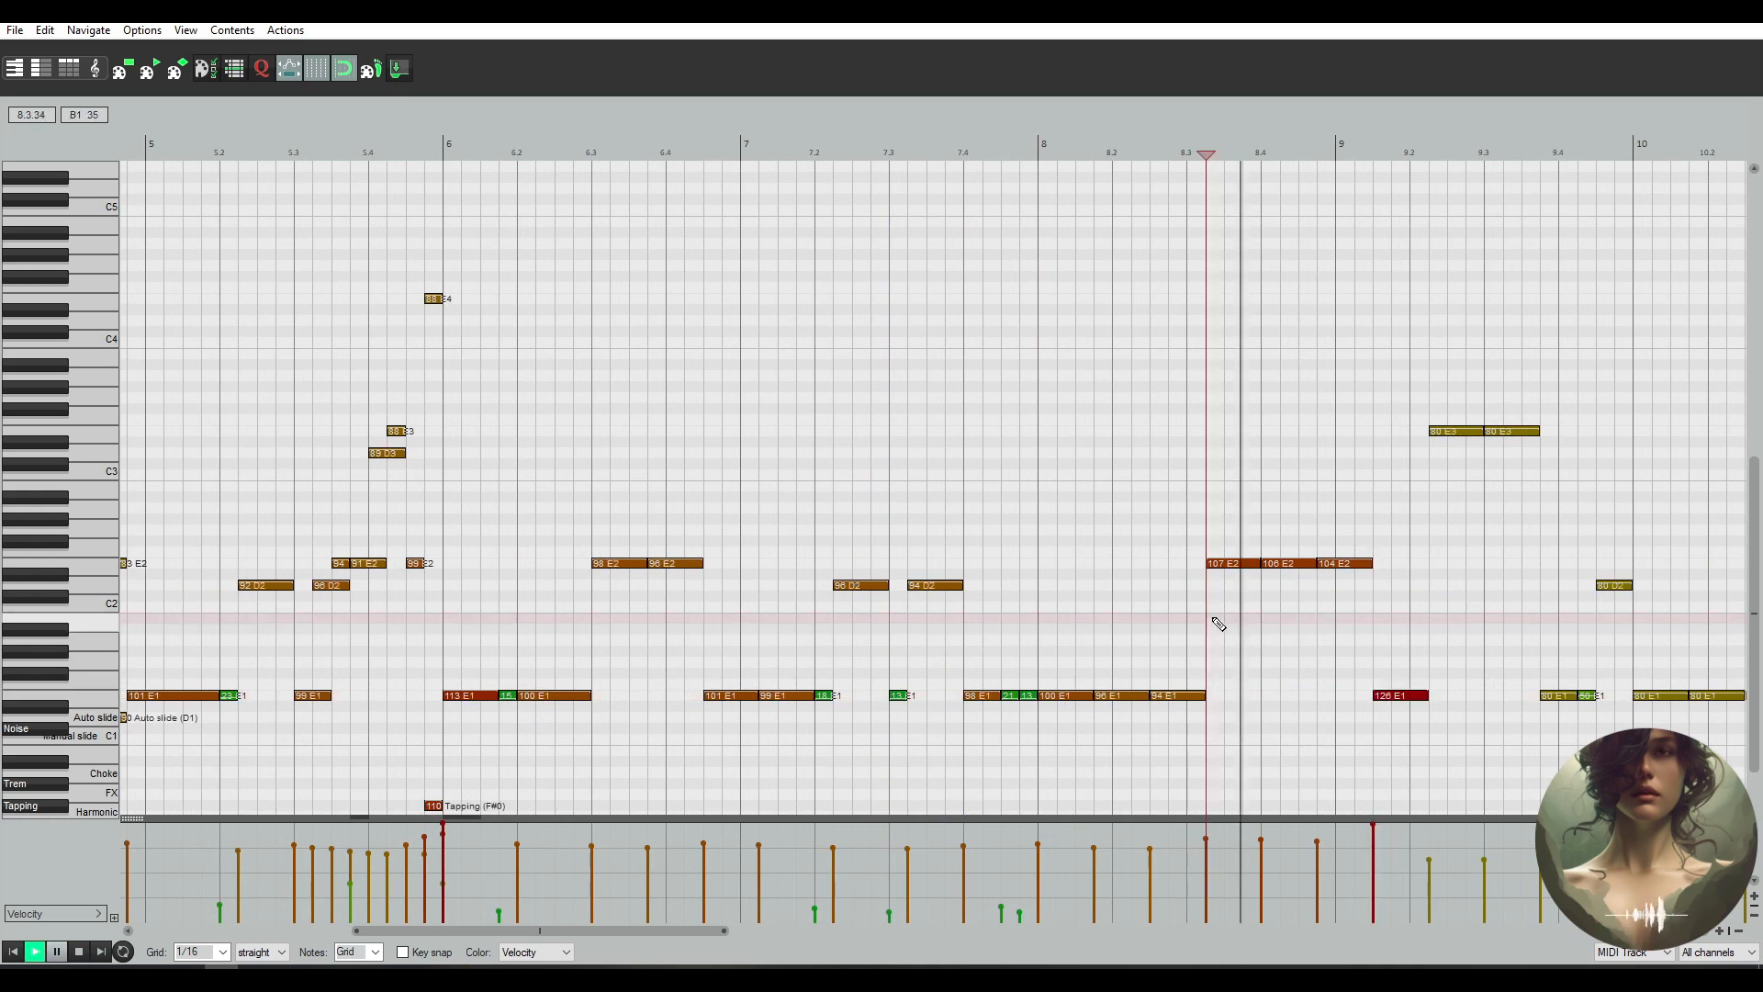
{"action": "key", "text": "space"}
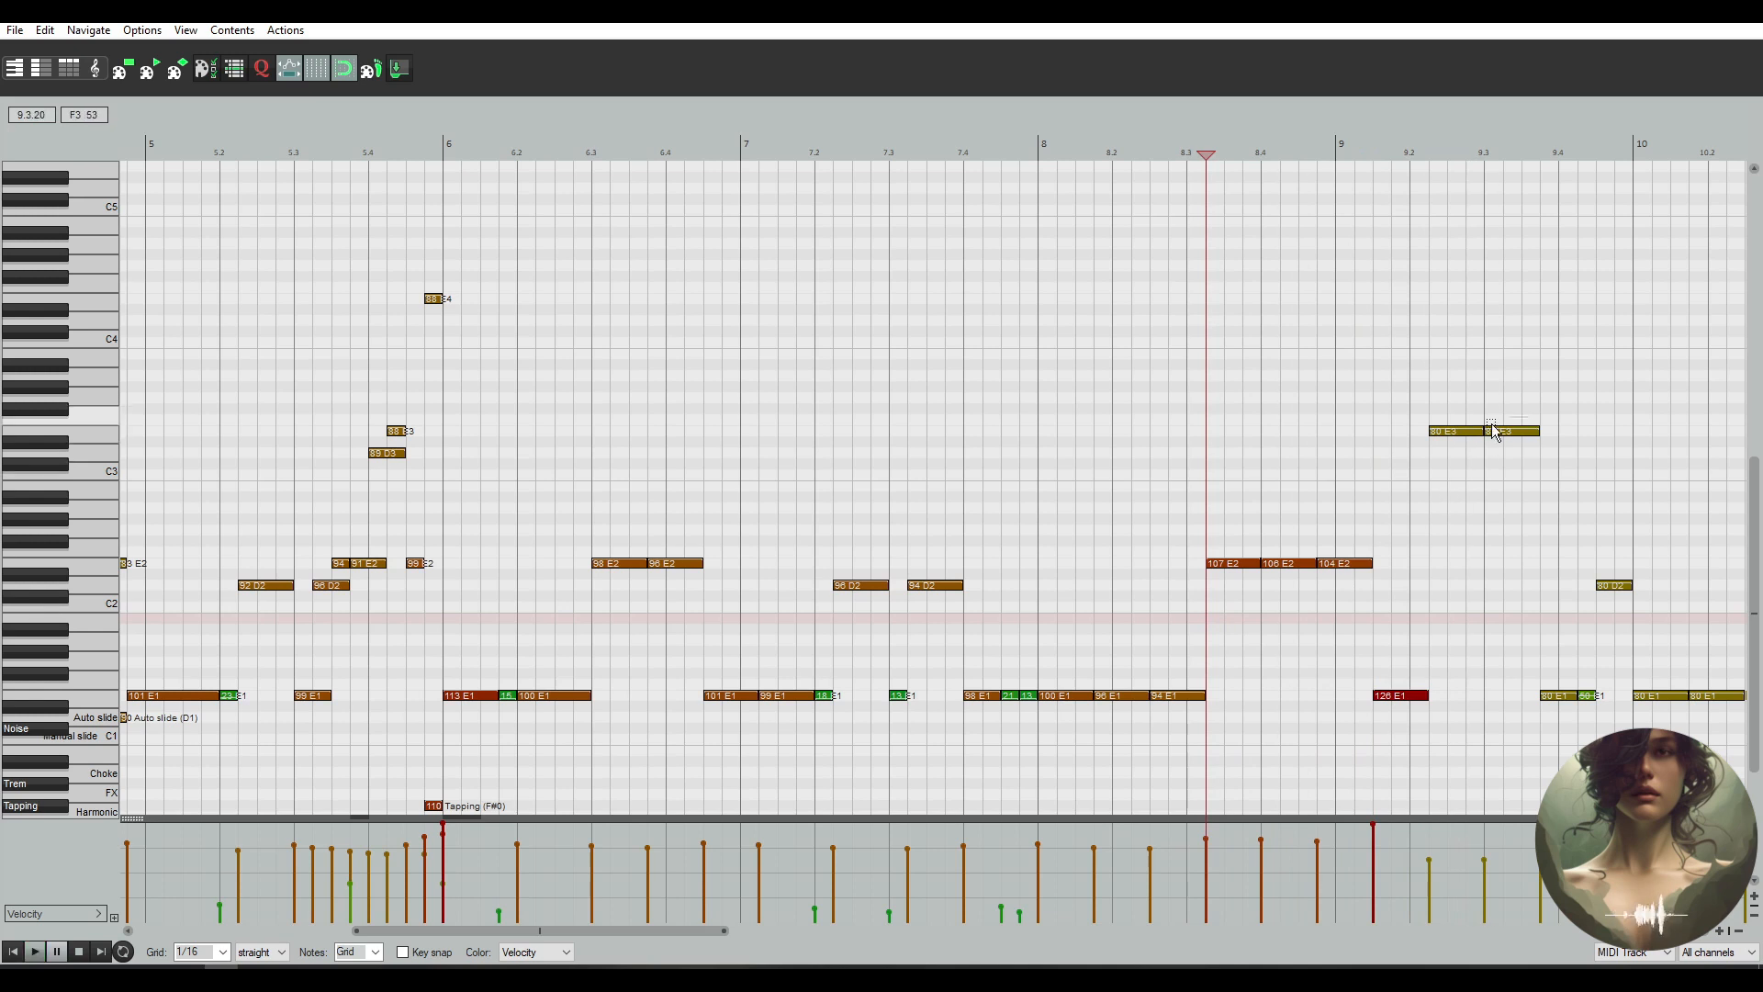
Set the velocities of bar 9's two E3s to 93 and 91
{"action": "left_click", "coordinate": [1454, 432]}
{"action": "left_click_drag", "start_coordinate": [1451, 431], "coordinate": [1512, 431]}
{"action": "left_click", "coordinate": [1513, 433]}
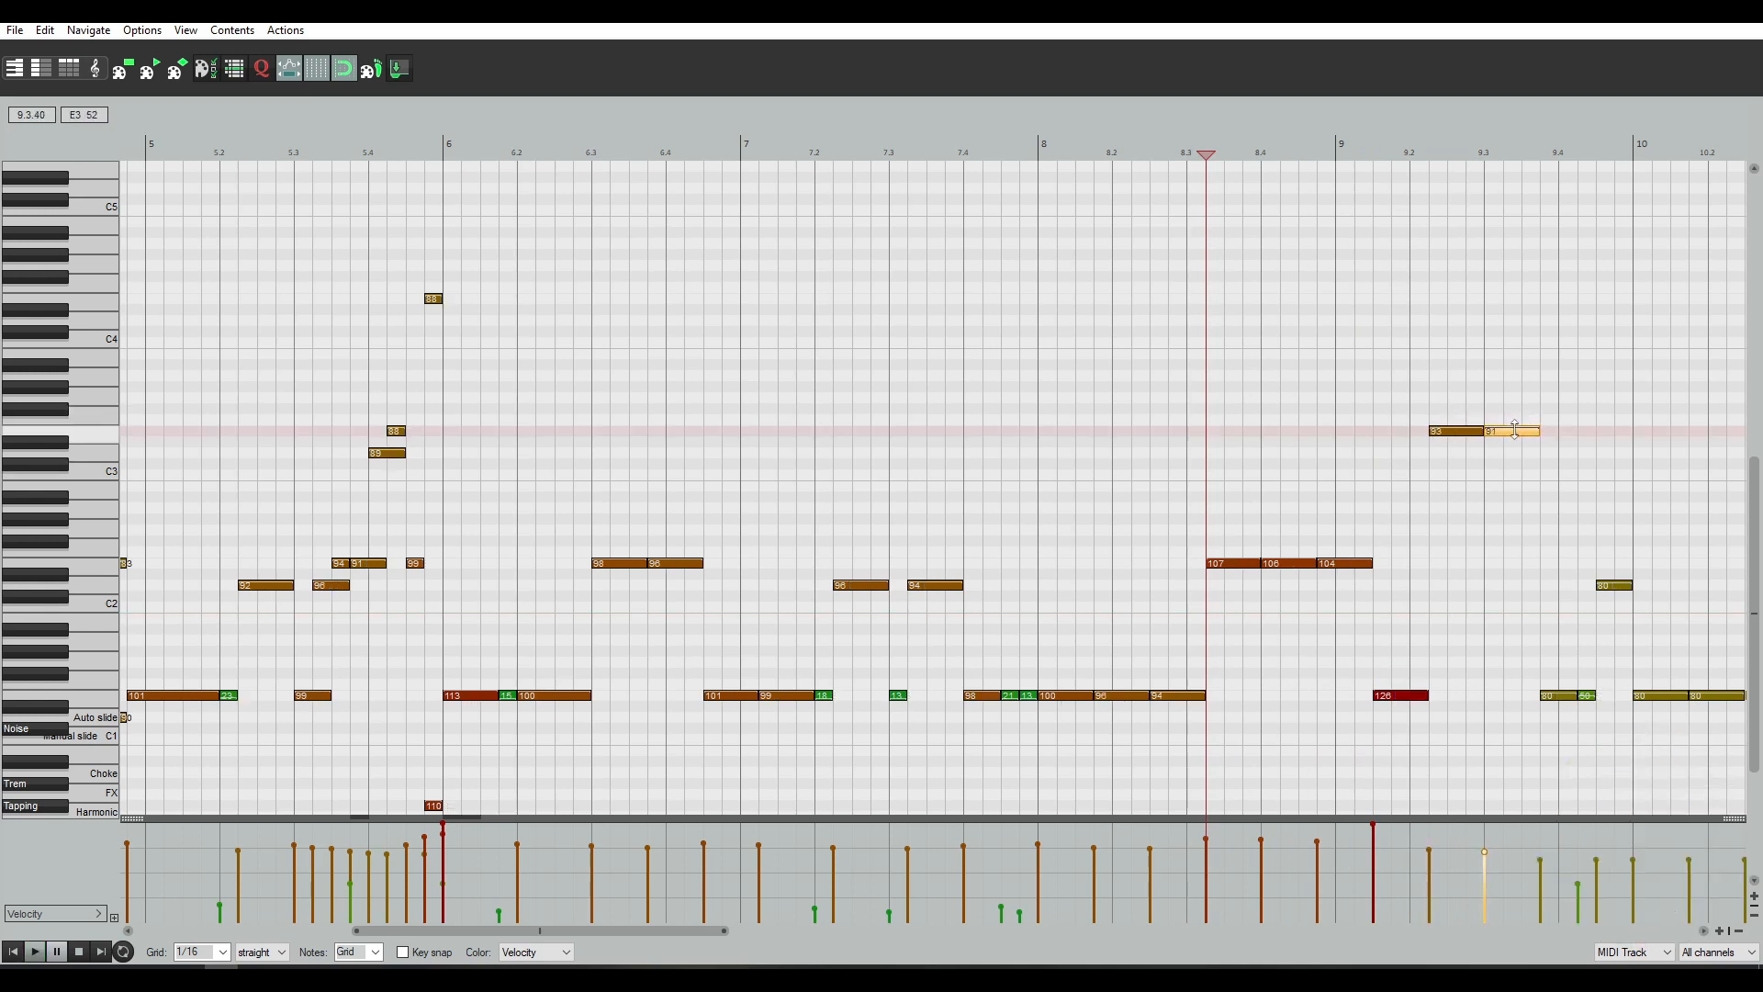
{"action": "scroll", "coordinate": [1492, 551], "scroll_direction": "down", "scroll_amount": 2}
{"action": "left_click", "coordinate": [1311, 610]}
{"action": "scroll", "coordinate": [1316, 615], "scroll_direction": "up", "scroll_amount": 3}
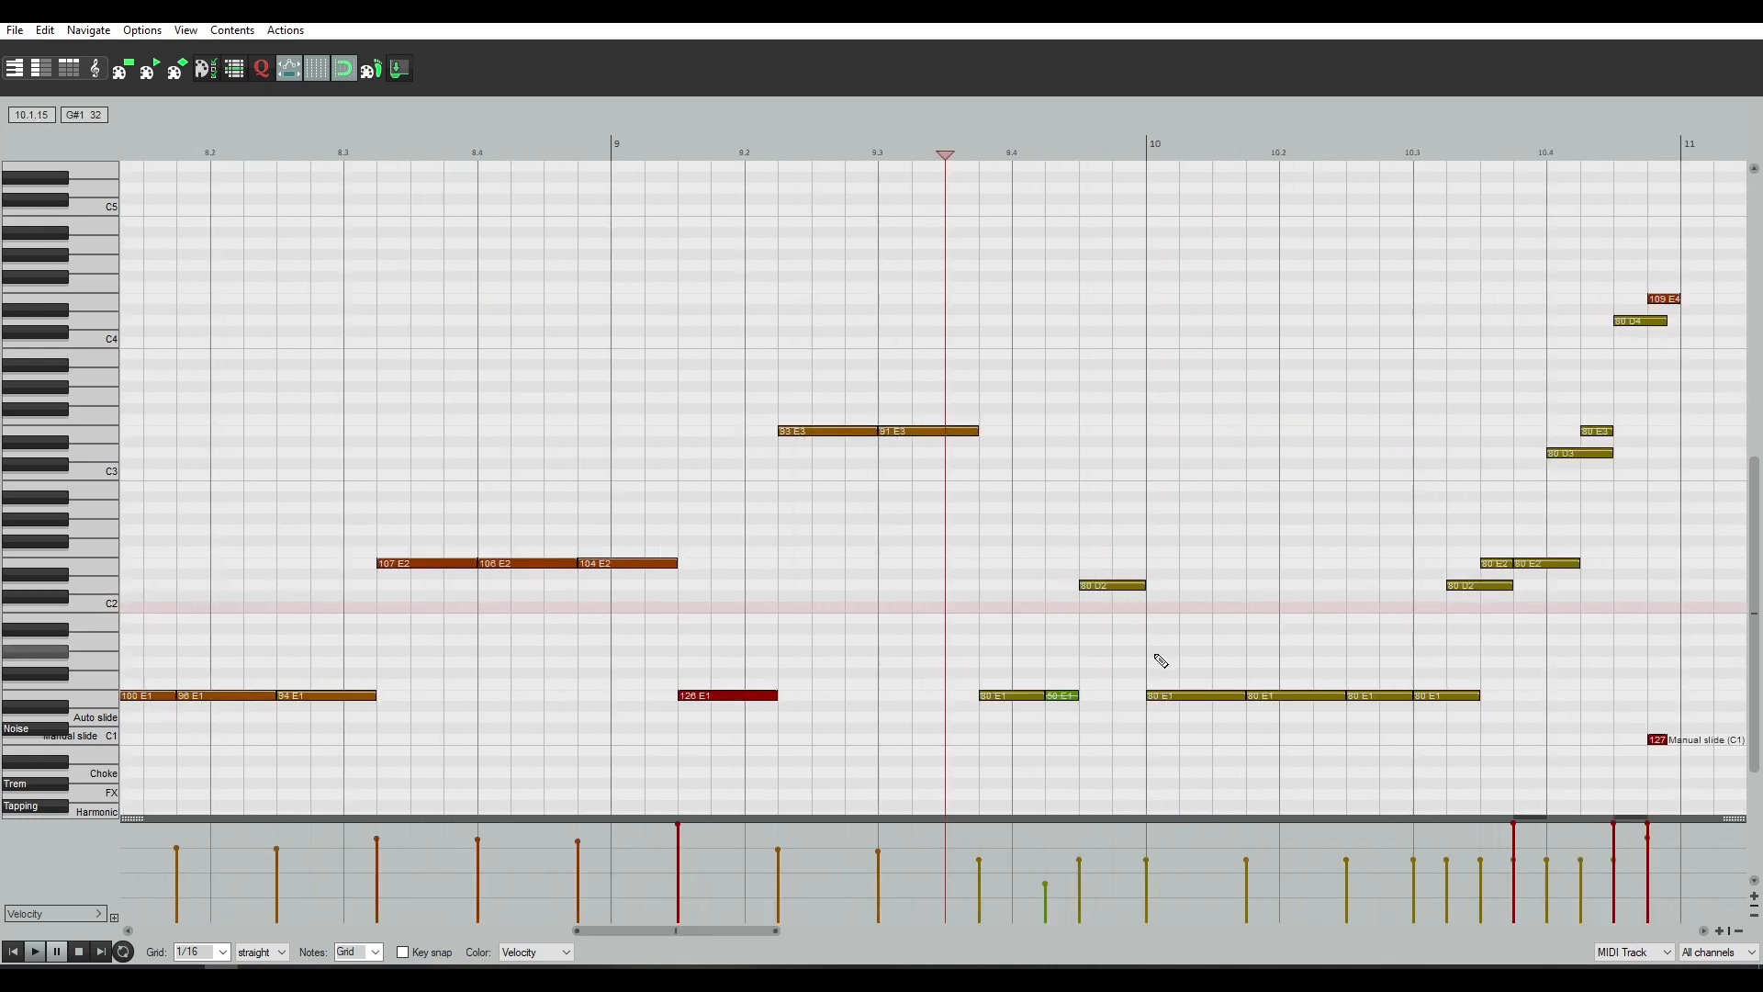
Set the E1 at the end of bar 9 to velocity 111, lower the short E1, and set bar 10's E1s to 107, 106, 101 and 99
{"action": "left_click_drag", "start_coordinate": [1014, 695], "coordinate": [1021, 668]}
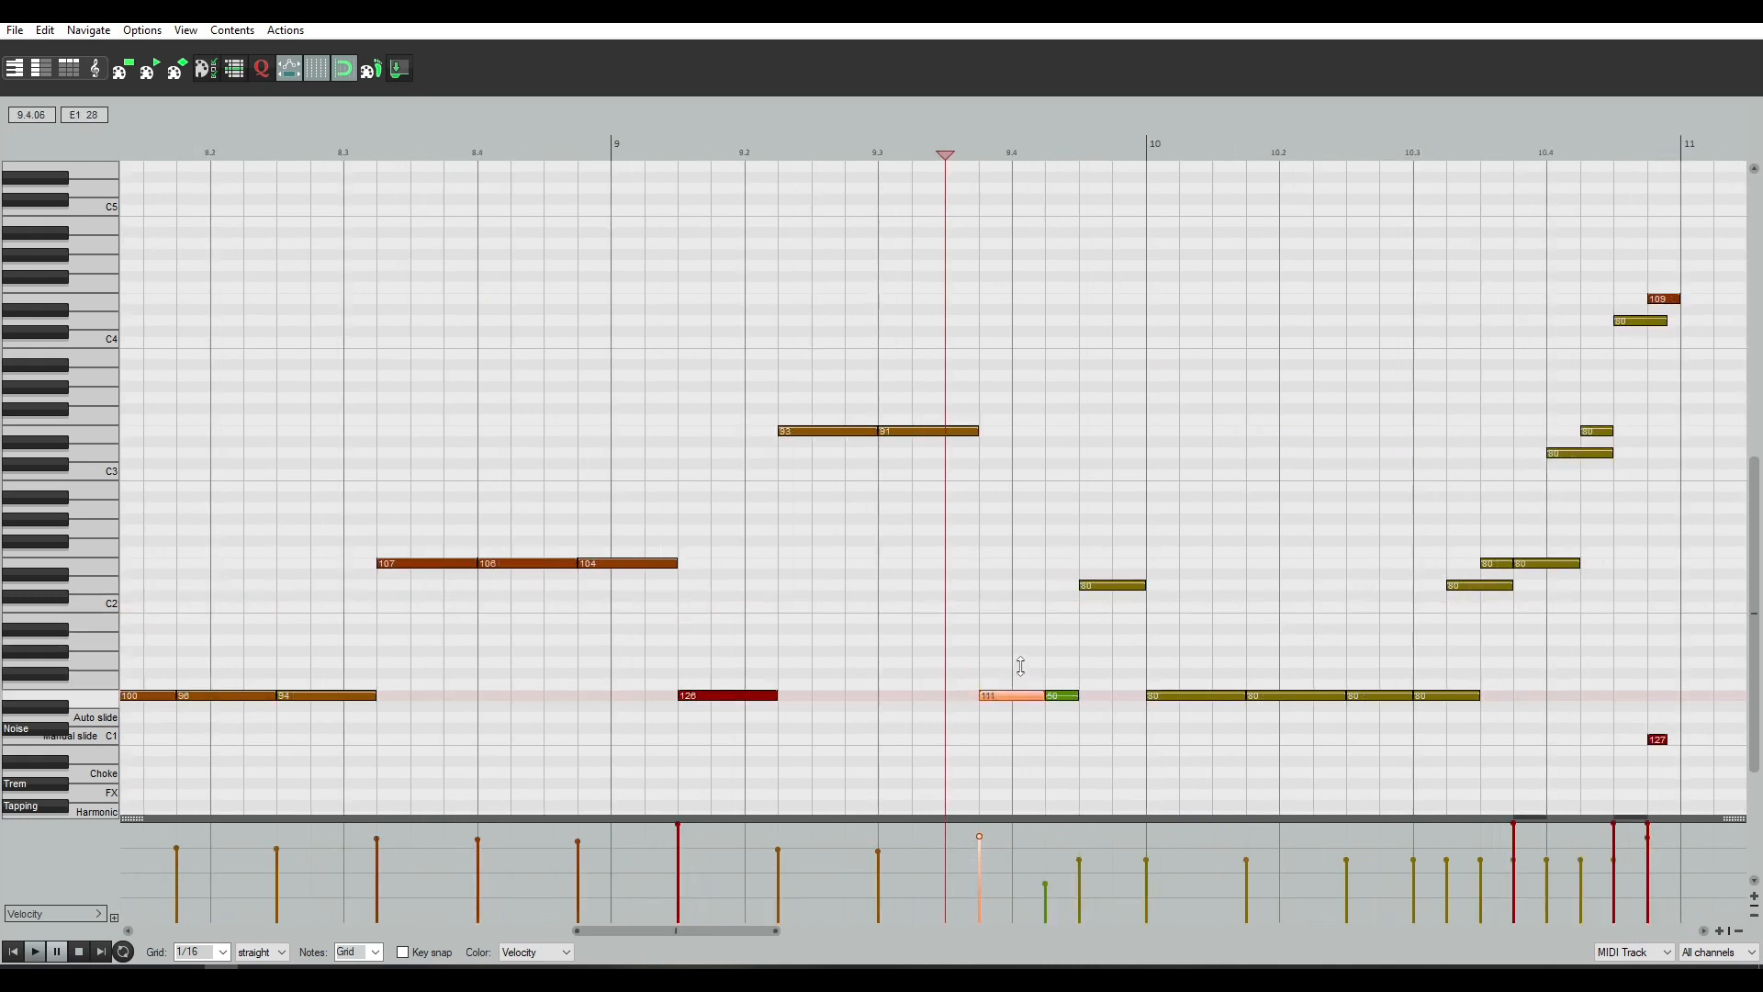
{"action": "left_click", "coordinate": [1068, 696]}
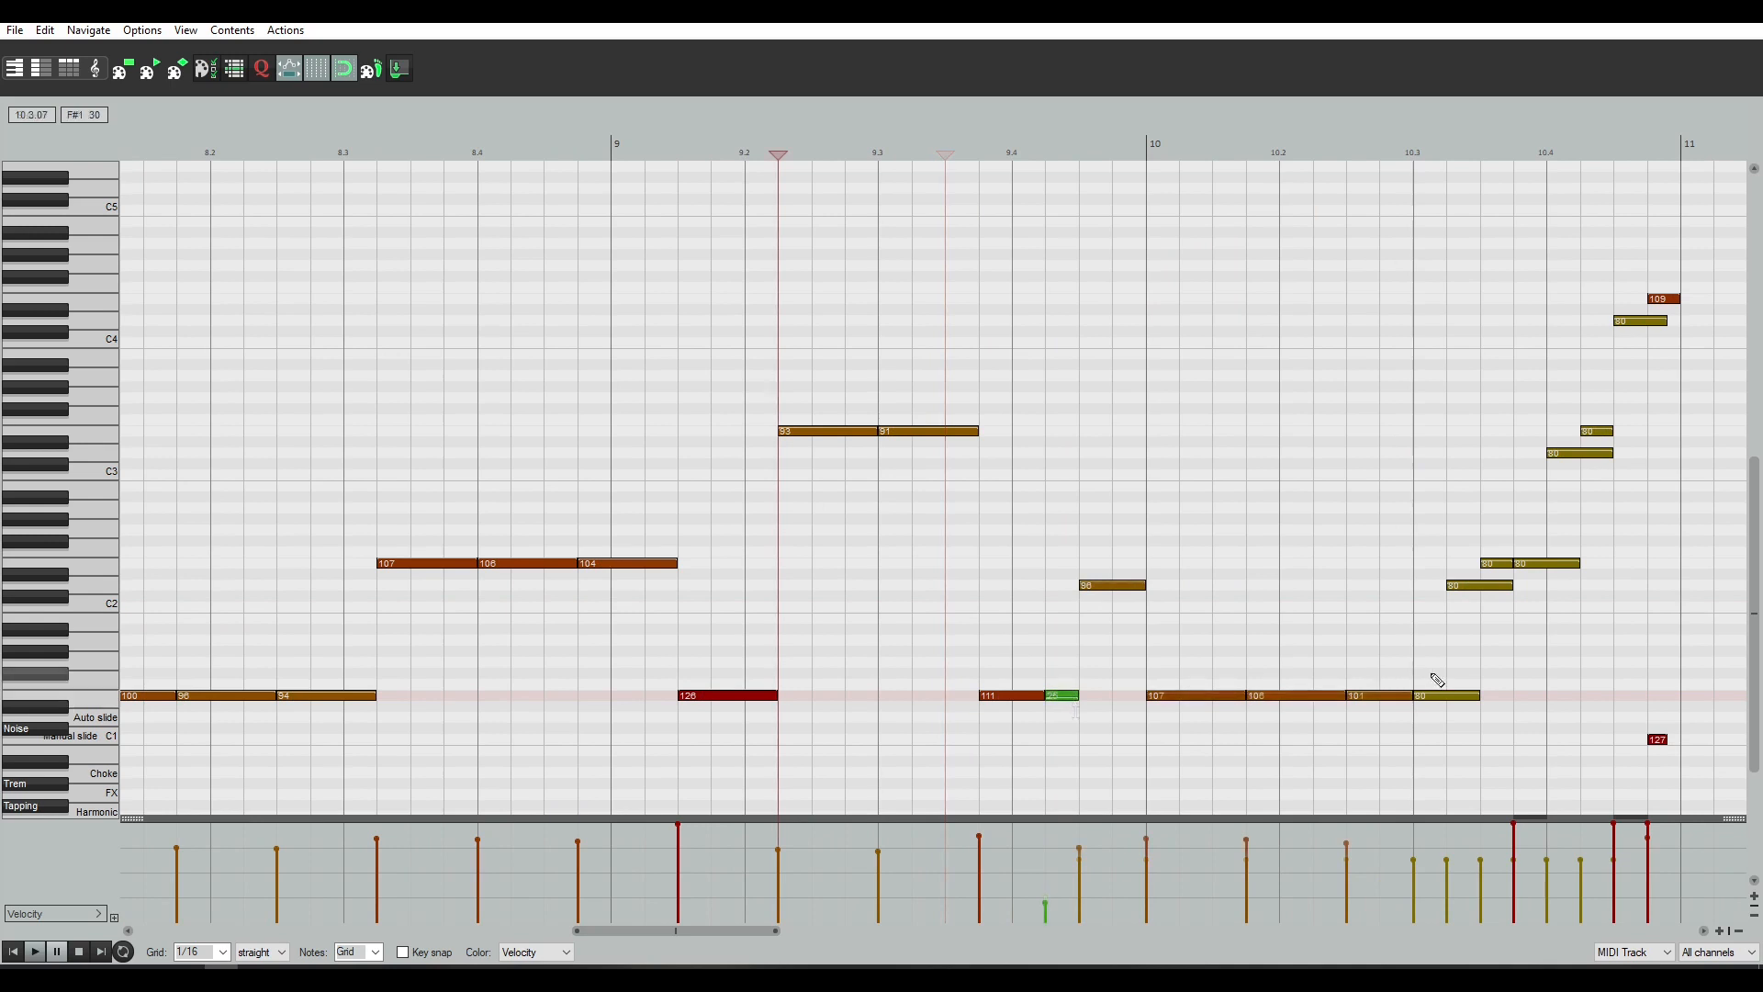
{"action": "left_click", "coordinate": [1453, 698]}
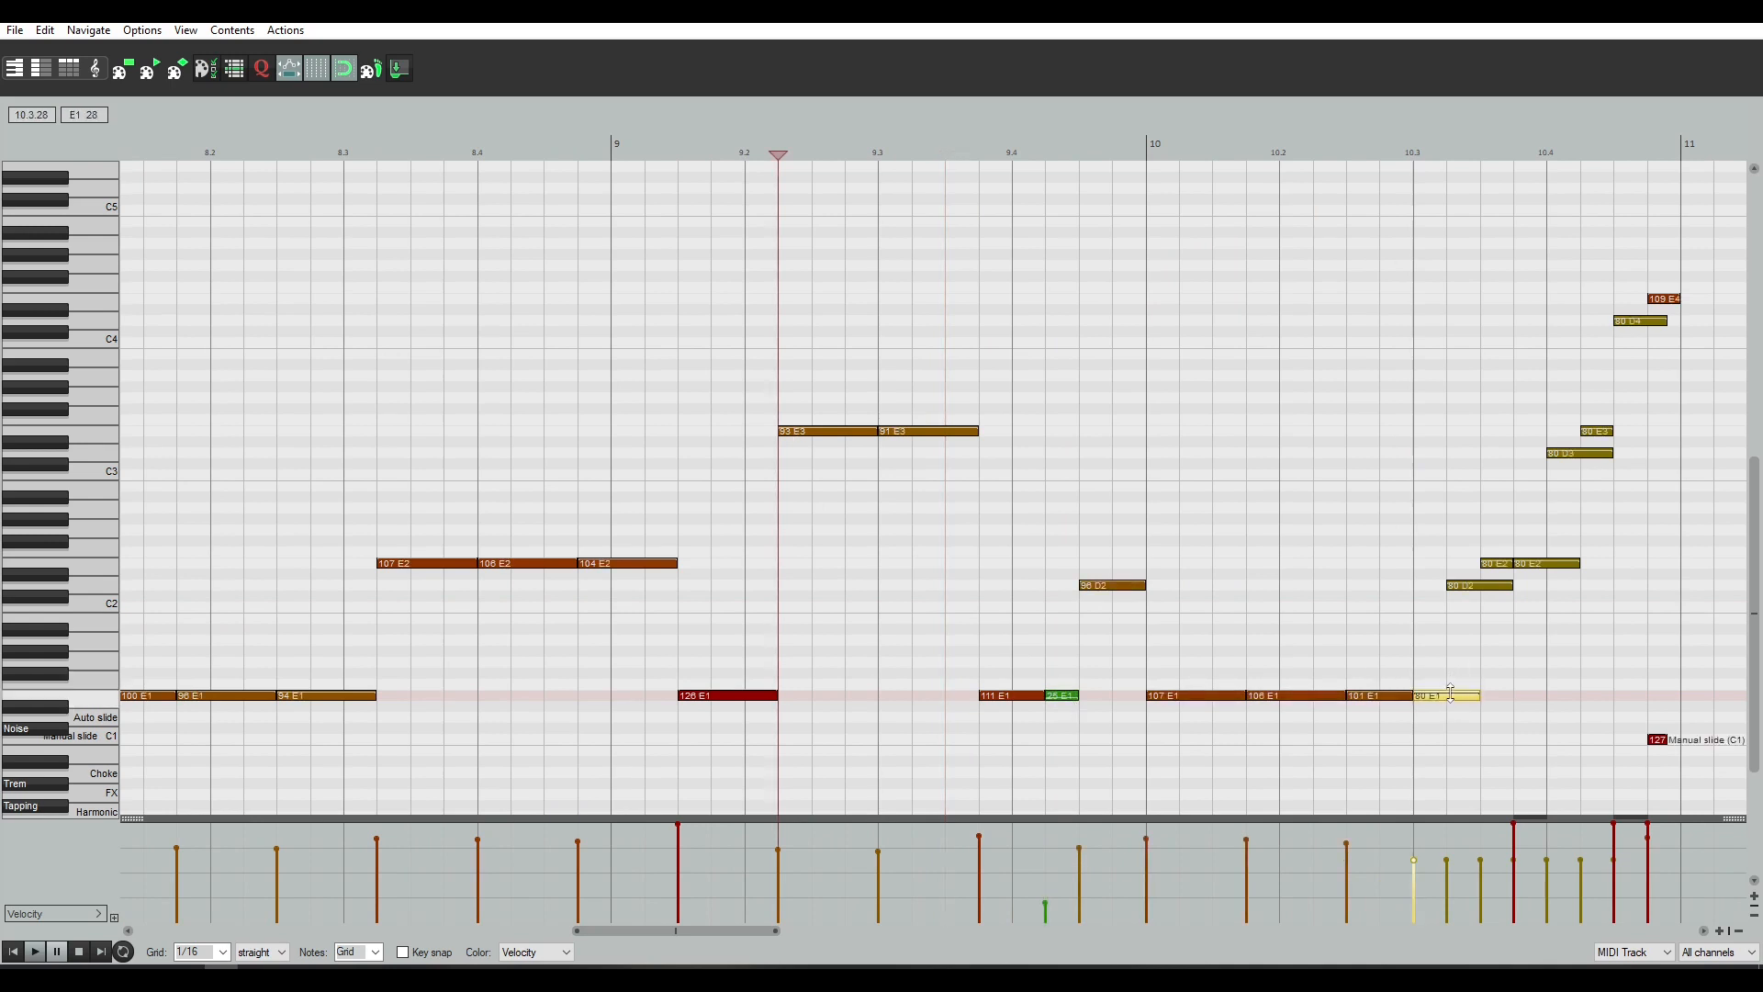
{"action": "left_click_drag", "start_coordinate": [1450, 694], "coordinate": [1455, 674]}
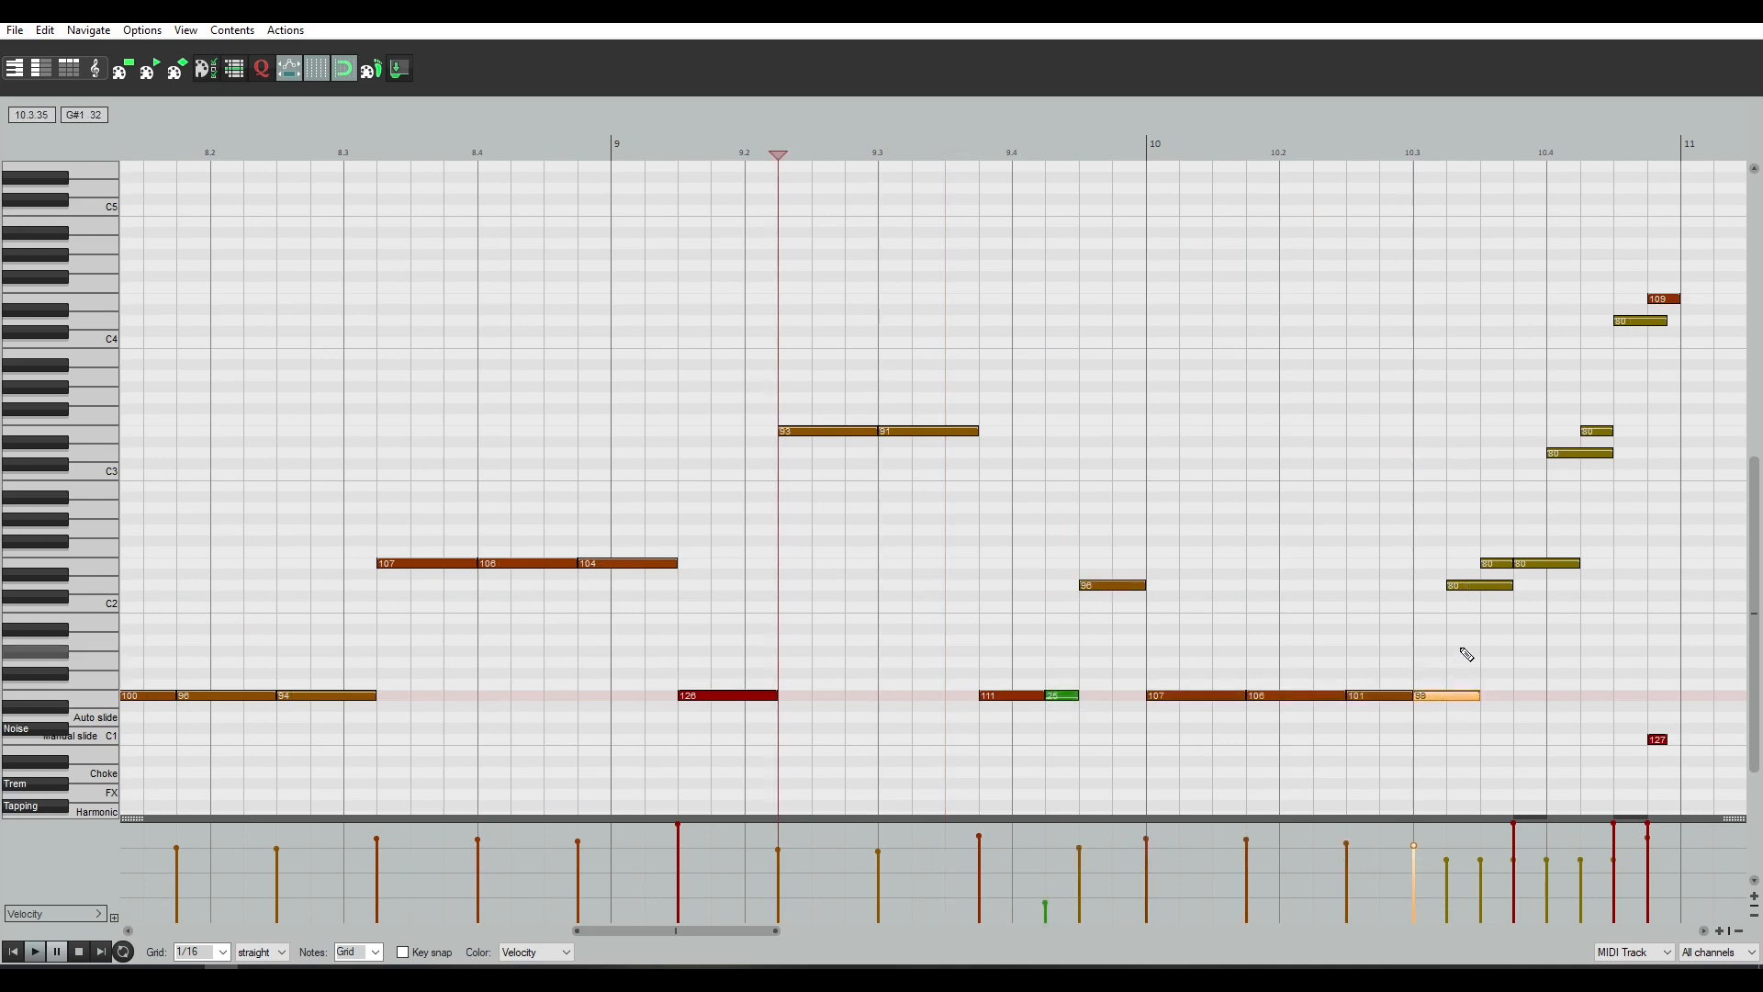
Set the velocities in bar 10's run to 94 for D2, 92 and 104 for the E2s, 99 for D3 and 98 for E3, and play back bar 10
{"action": "left_click", "coordinate": [1466, 576]}
{"action": "left_click_drag", "start_coordinate": [1469, 583], "coordinate": [1499, 553]}
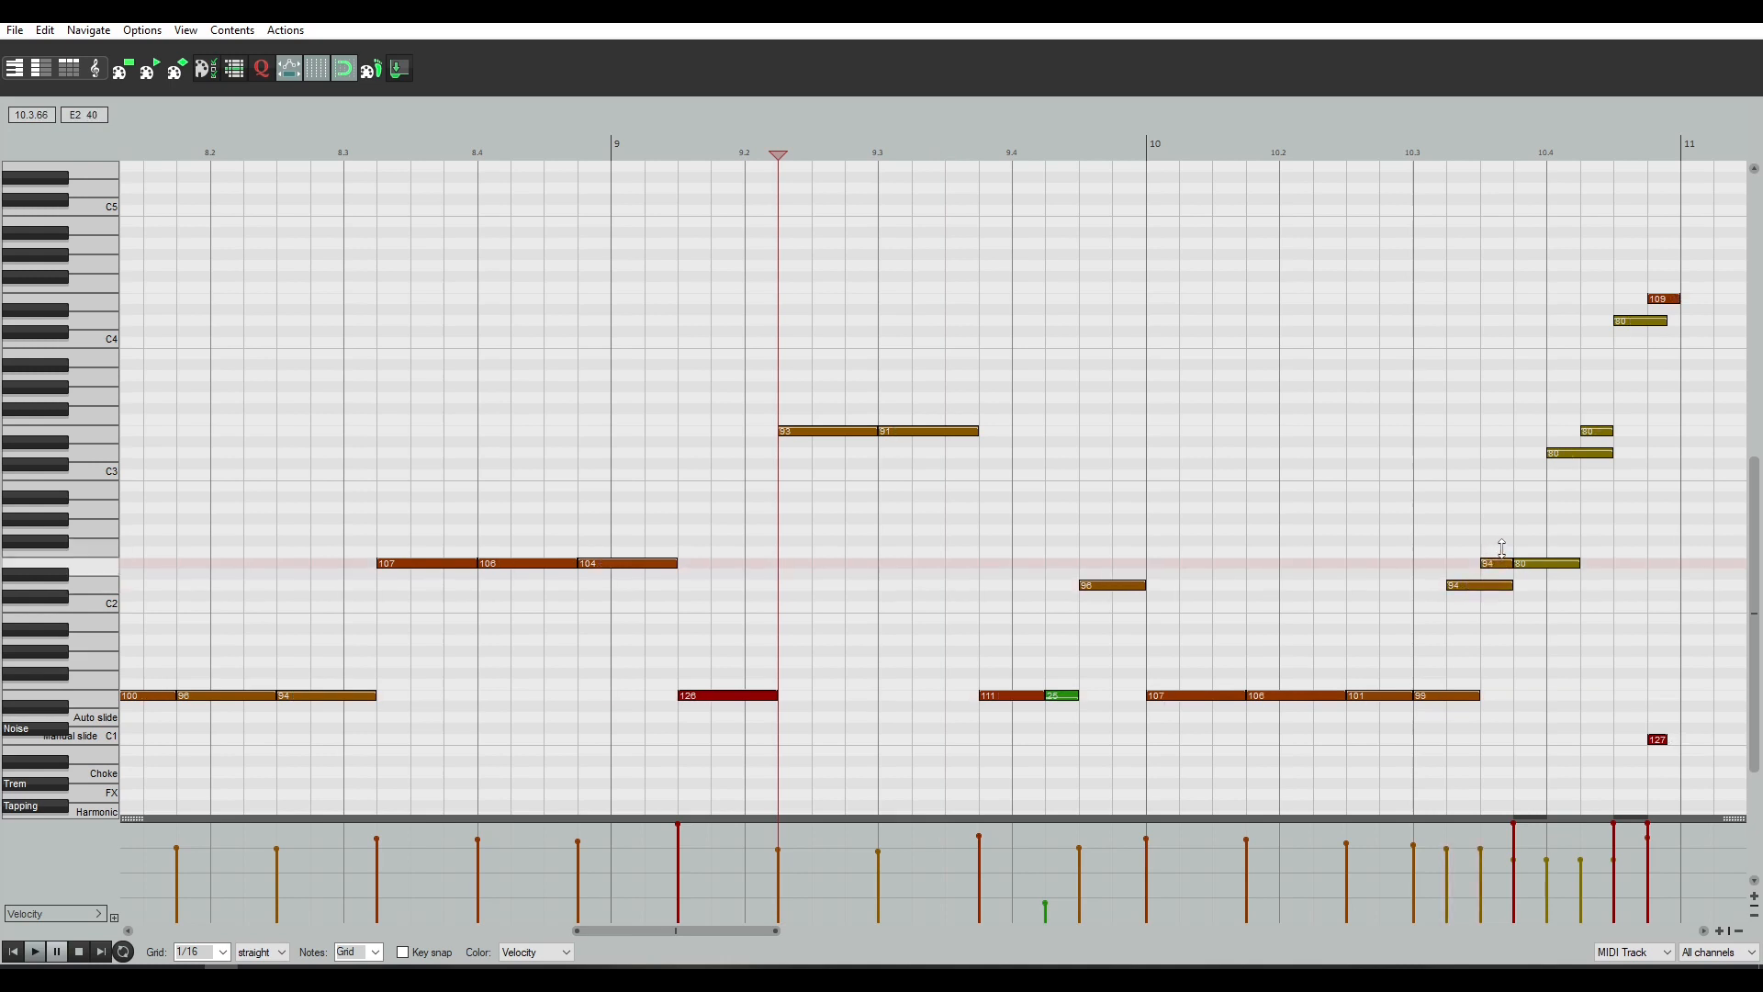
{"action": "left_click_drag", "start_coordinate": [1506, 549], "coordinate": [1561, 547]}
{"action": "left_click_drag", "start_coordinate": [1579, 452], "coordinate": [1579, 442]}
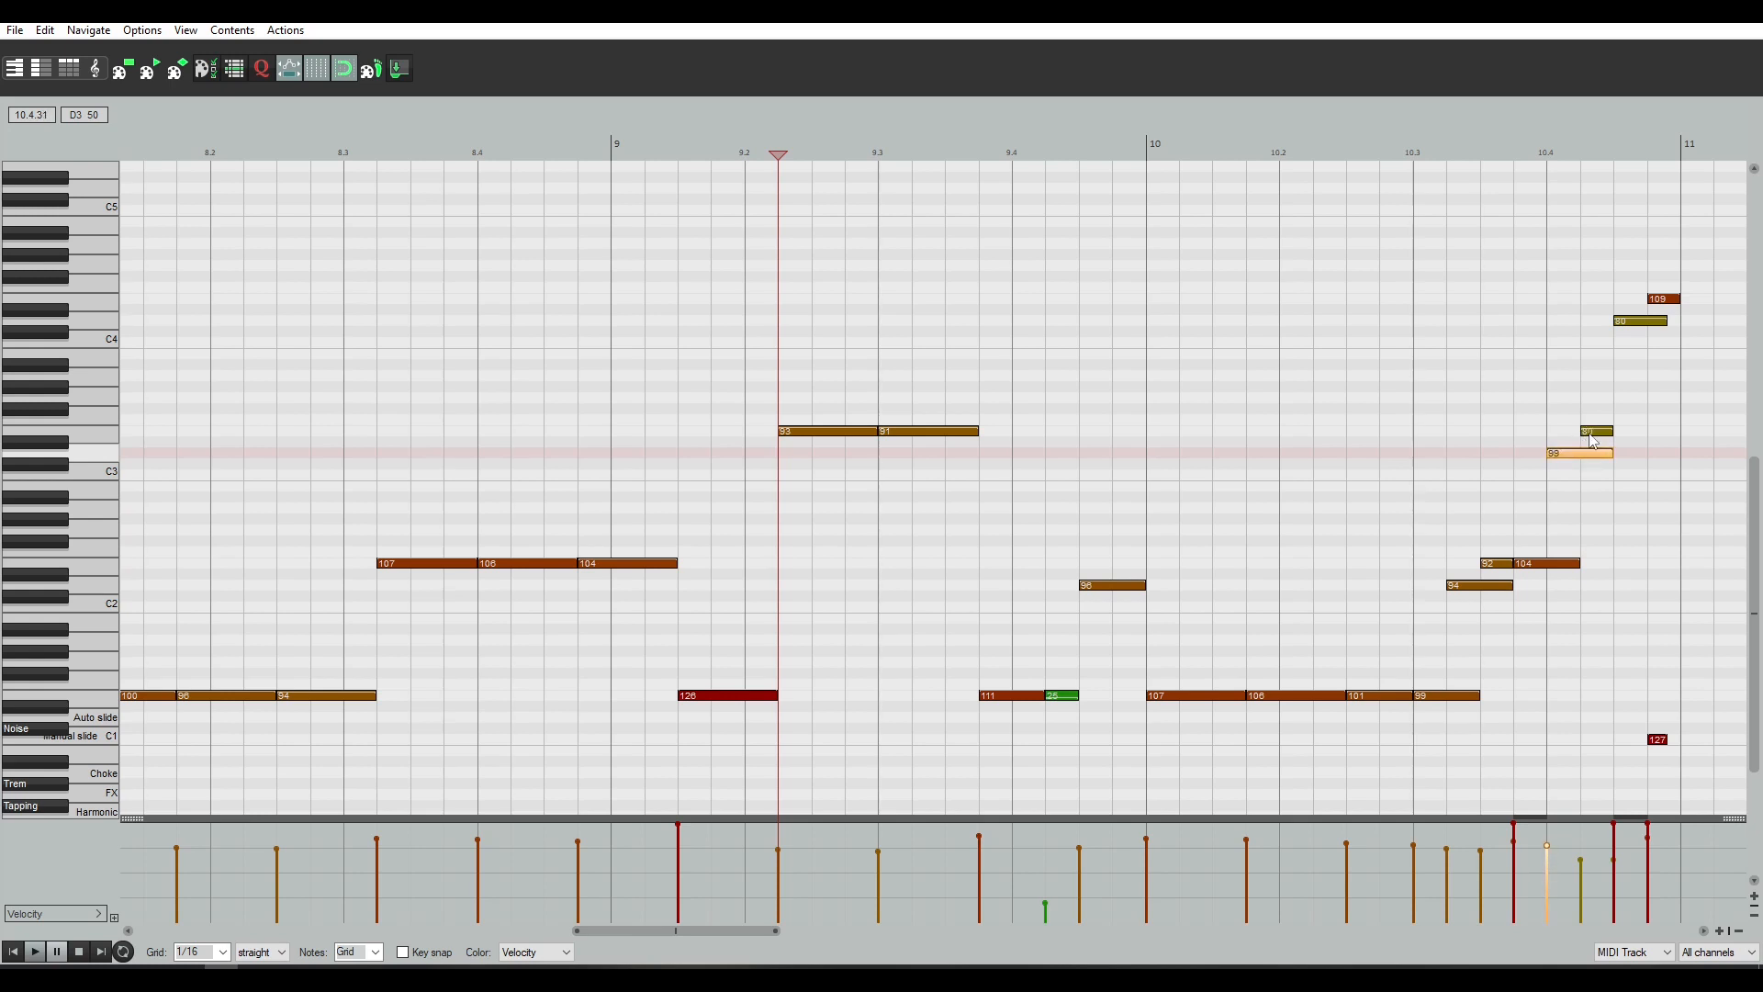
{"action": "left_click_drag", "start_coordinate": [1594, 441], "coordinate": [1599, 418]}
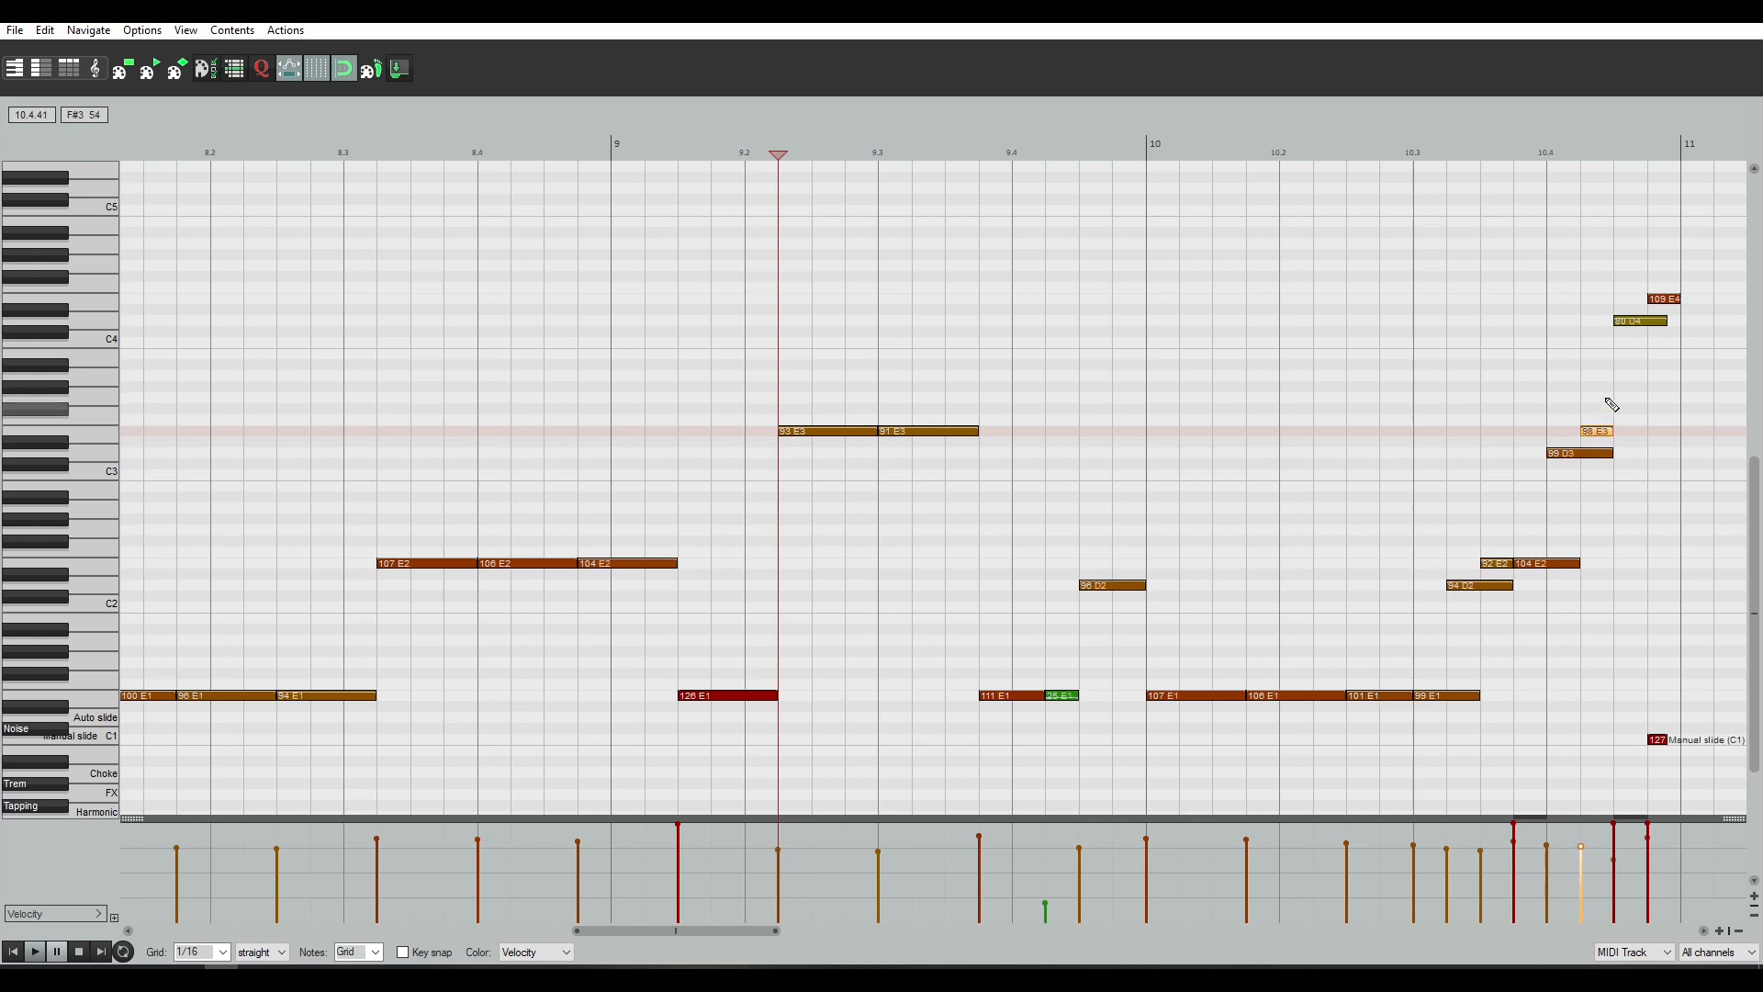
{"action": "scroll", "coordinate": [1594, 404], "scroll_direction": "down", "scroll_amount": 2}
{"action": "left_click", "coordinate": [1132, 674]}
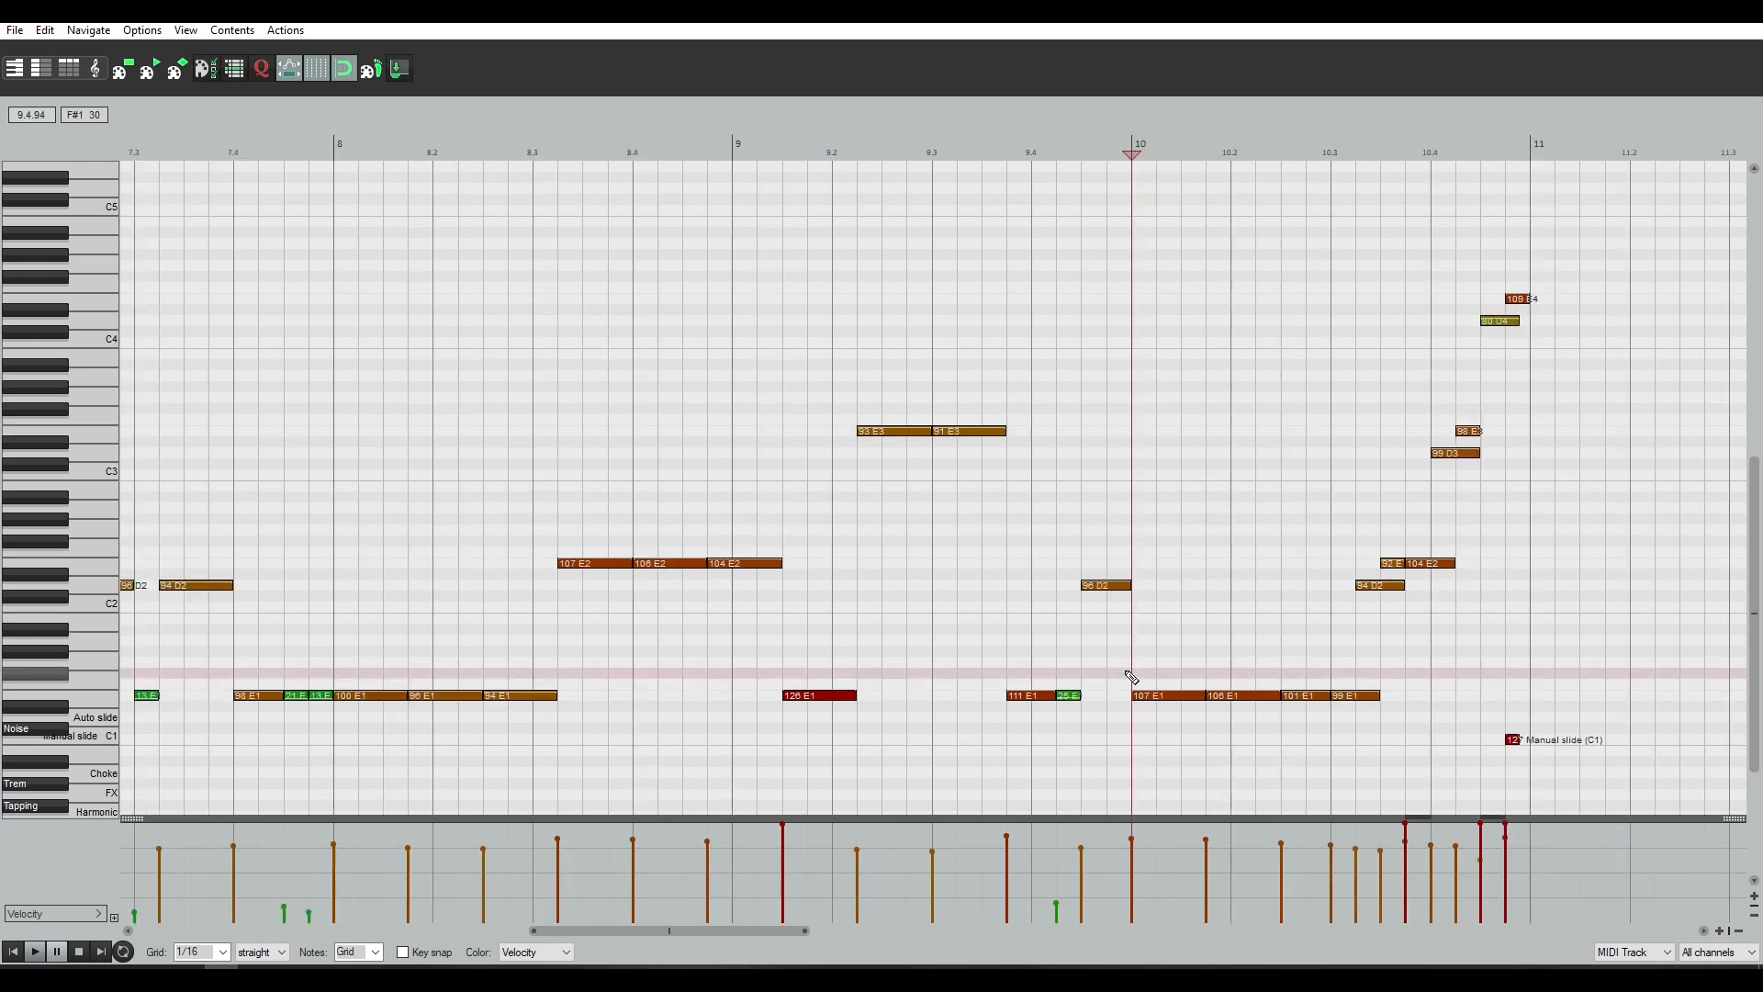
{"action": "key", "text": "space"}
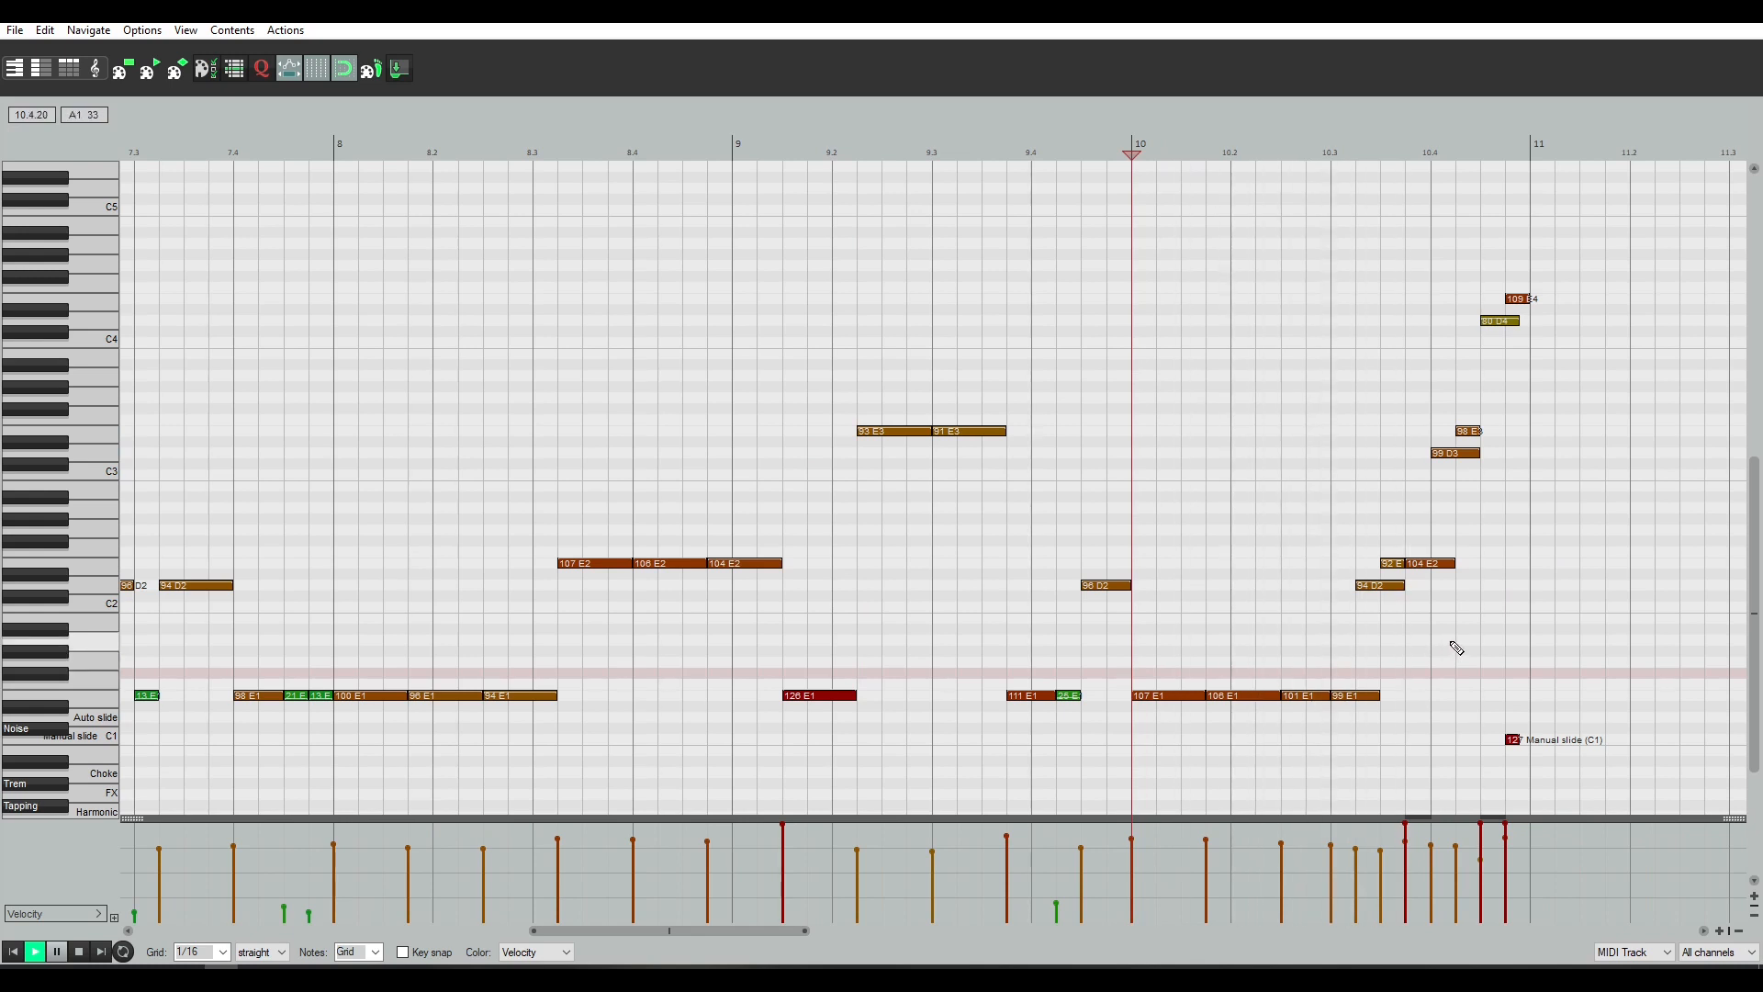
Raise the velocity of the D4 near the end of bar 10 and play back the bar
{"action": "key", "text": "space"}
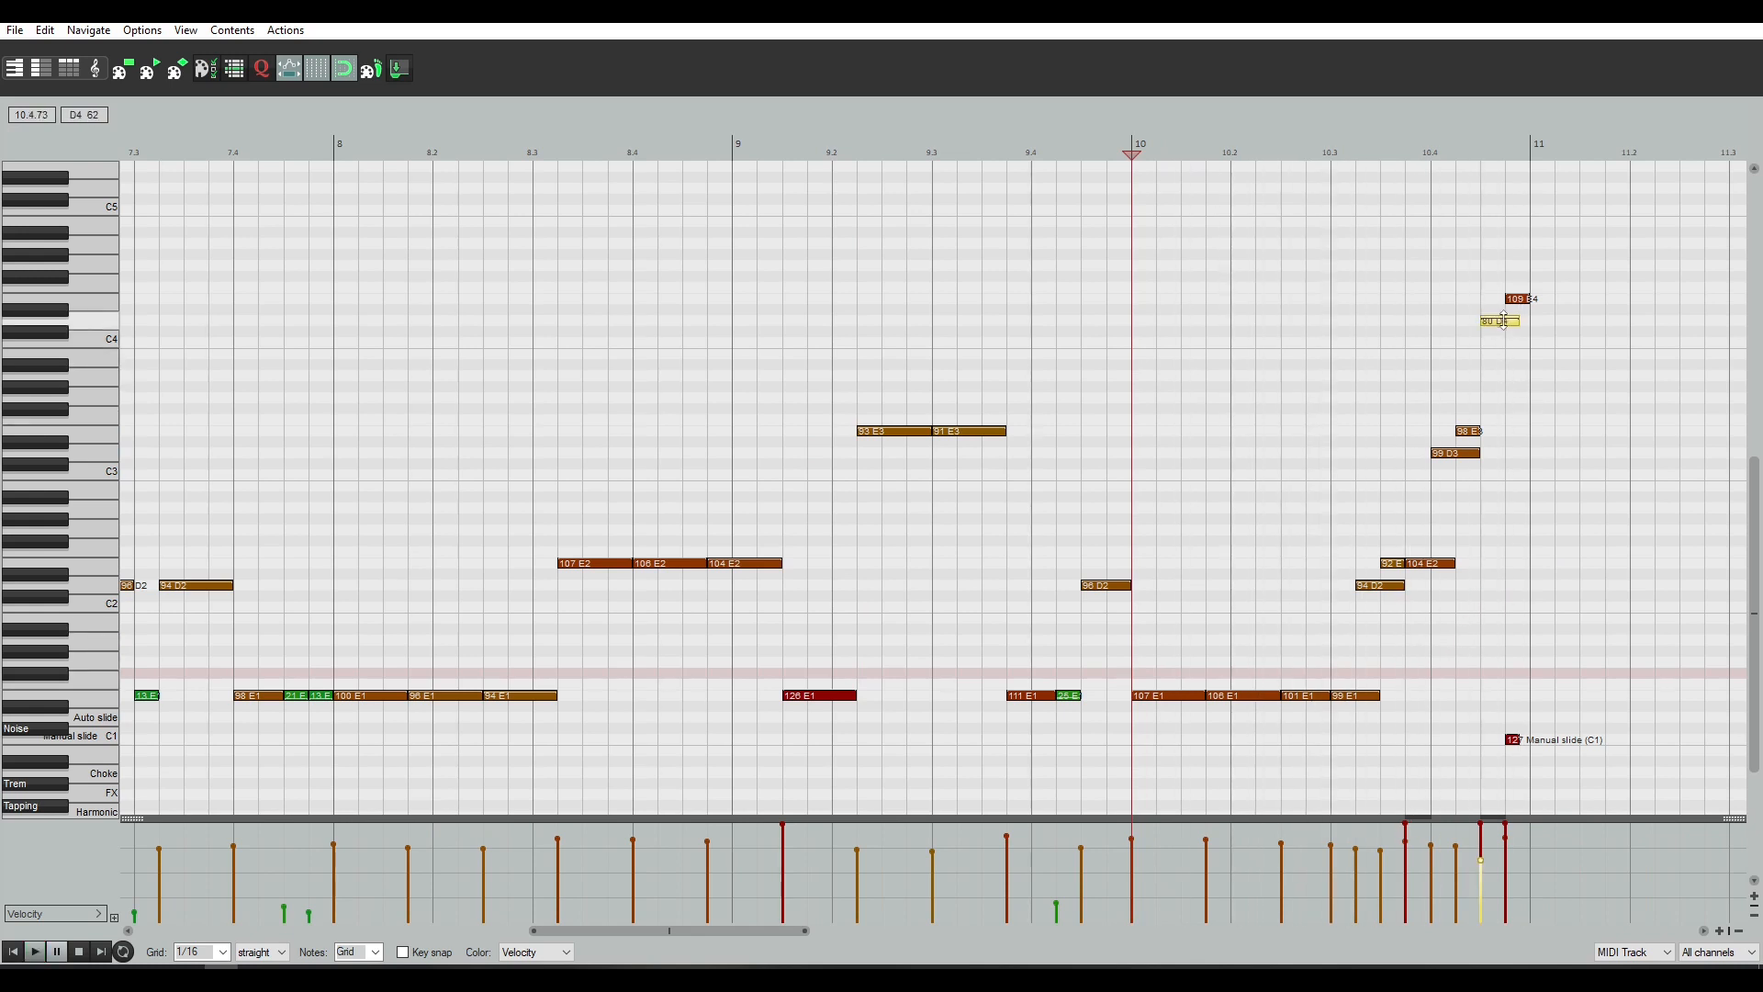
{"action": "left_click_drag", "start_coordinate": [1503, 320], "coordinate": [1506, 302]}
{"action": "key", "text": "space"}
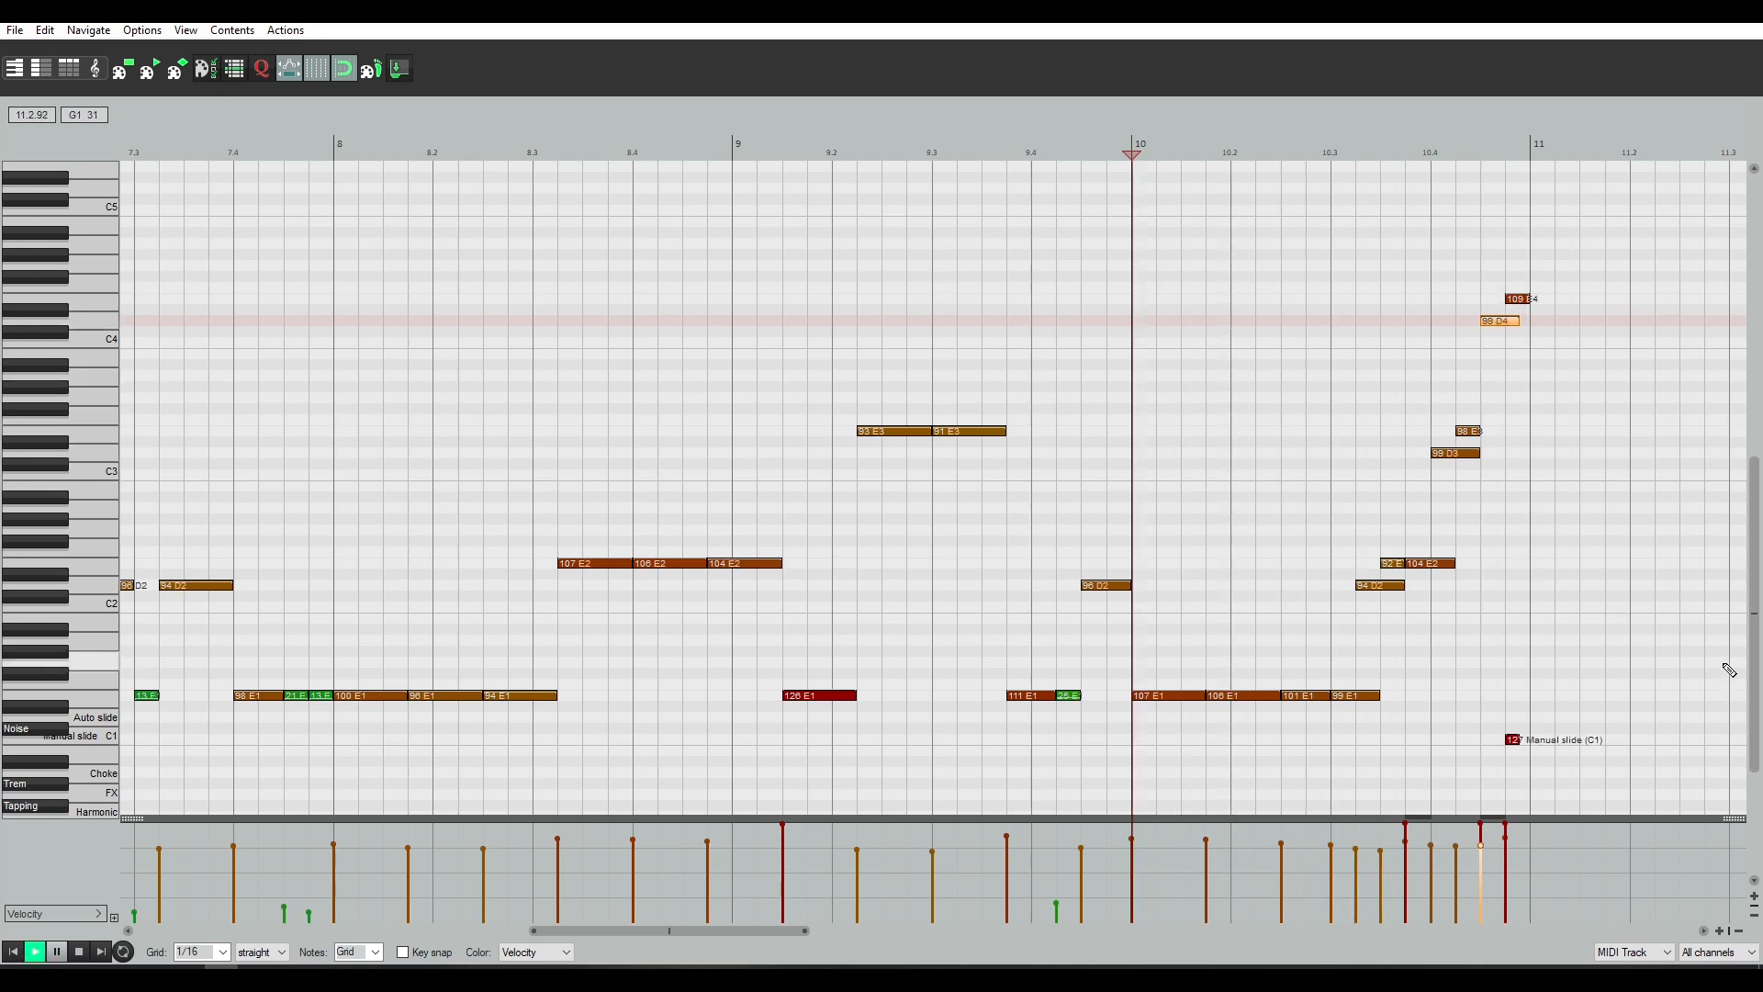
{"action": "left_click_drag", "start_coordinate": [1757, 646], "coordinate": [1756, 783]}
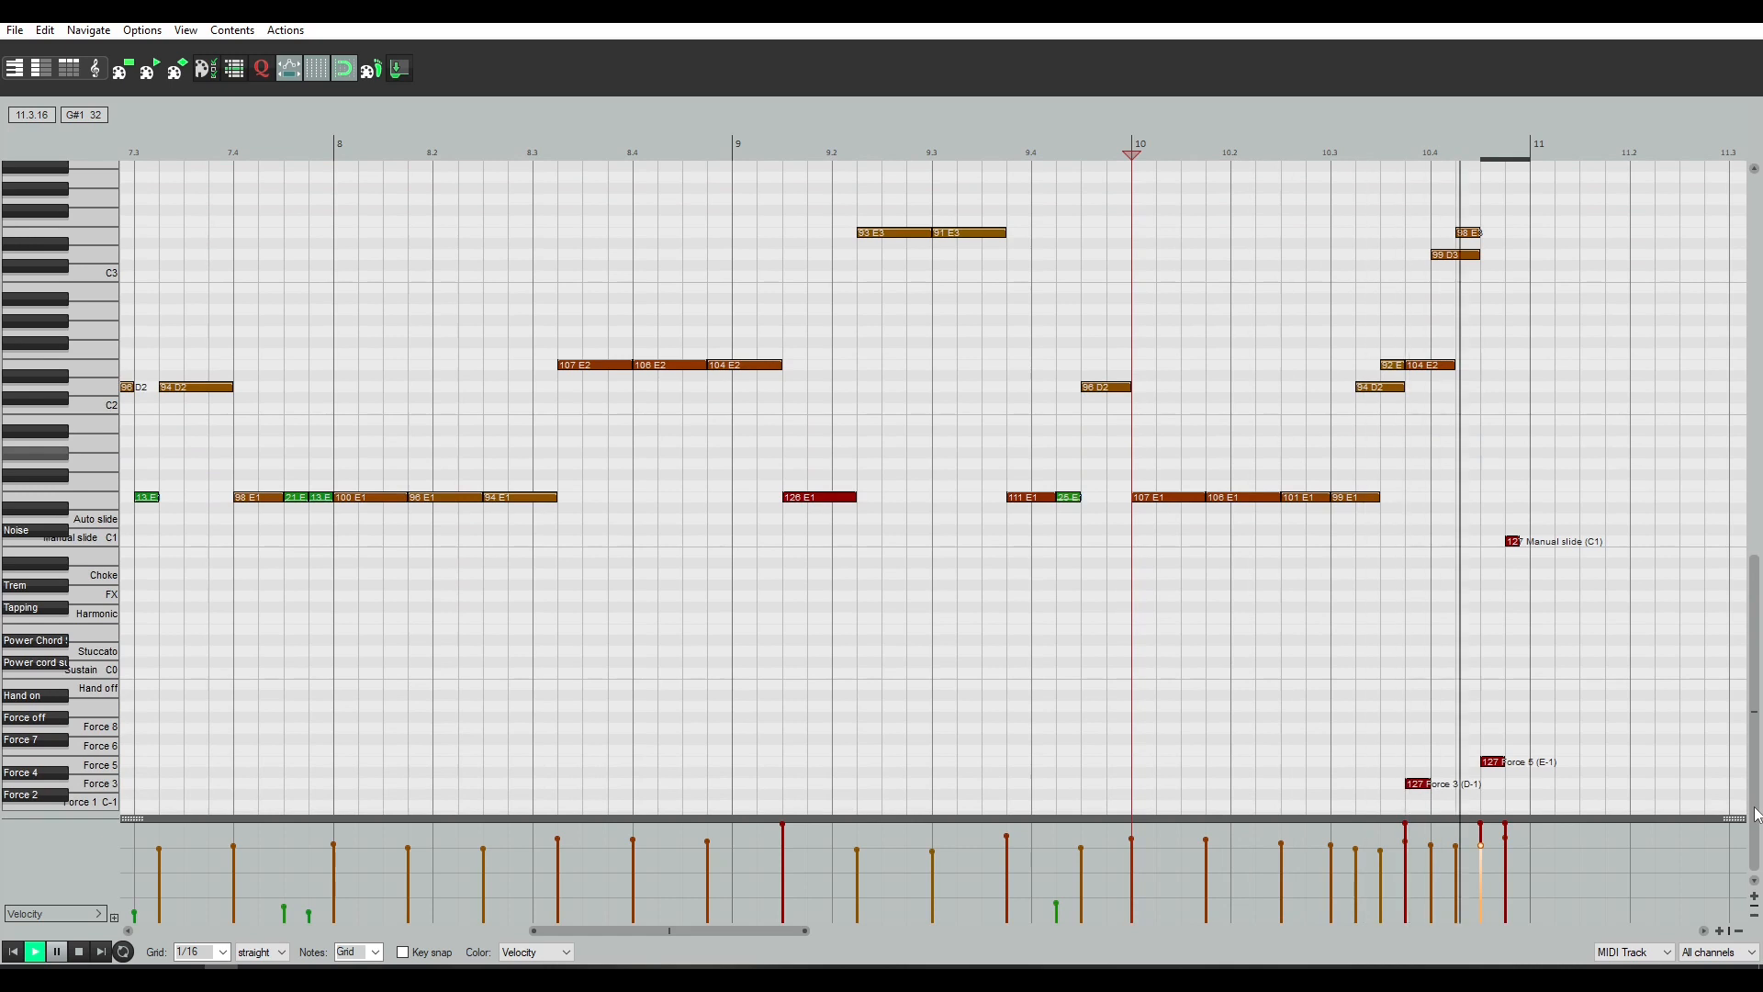
{"action": "key", "text": "space"}
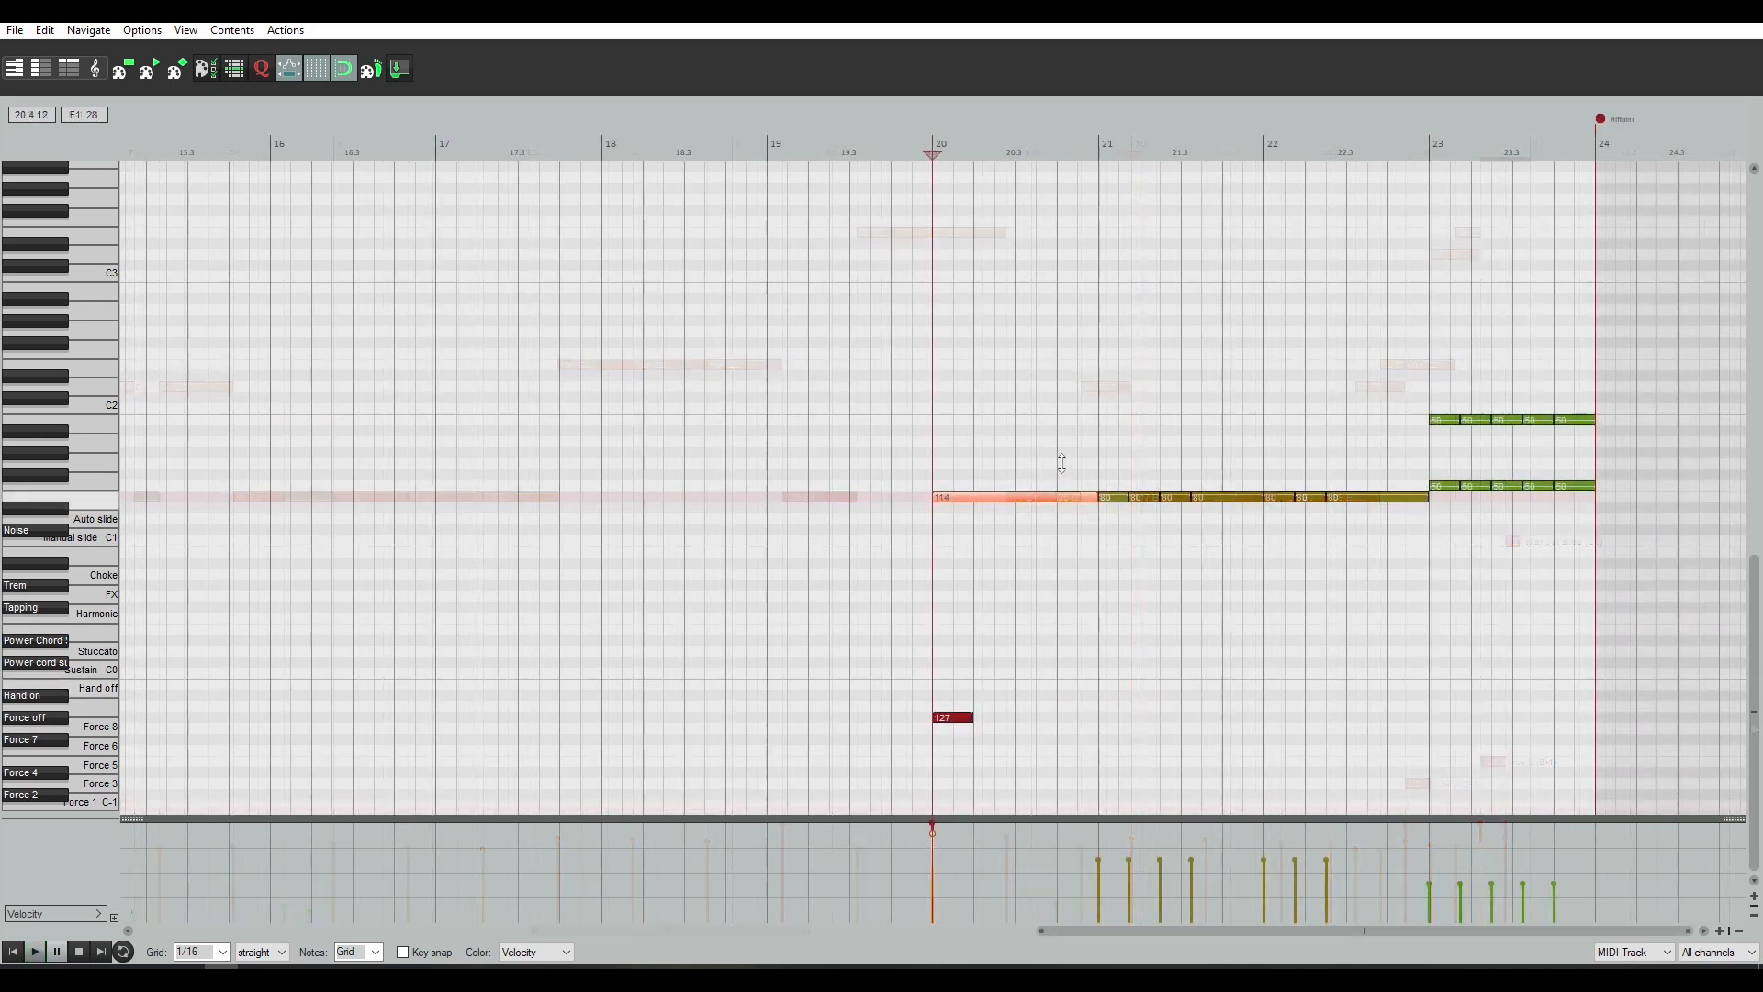
Set bar 20's long E1 to velocity 121 and bar 21's four E1s to 106, 98, 94 and 106, and play back
{"action": "key", "text": "space"}
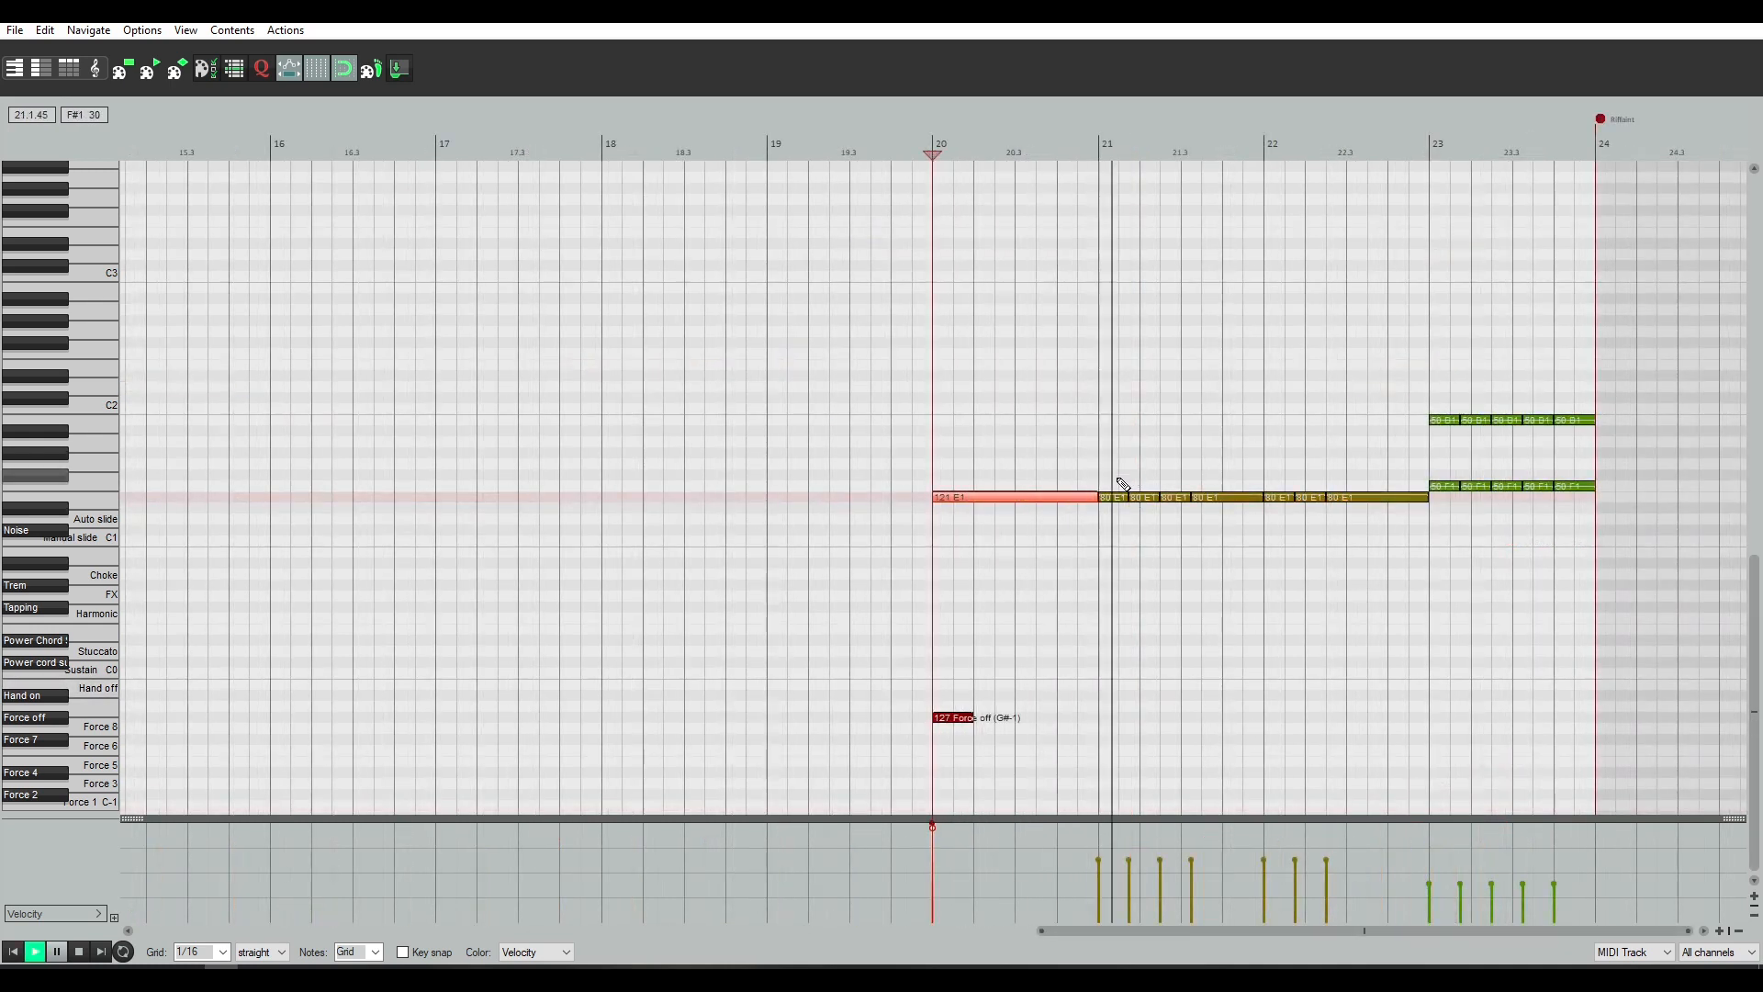
{"action": "left_click", "coordinate": [1115, 497]}
{"action": "key", "text": "space"}
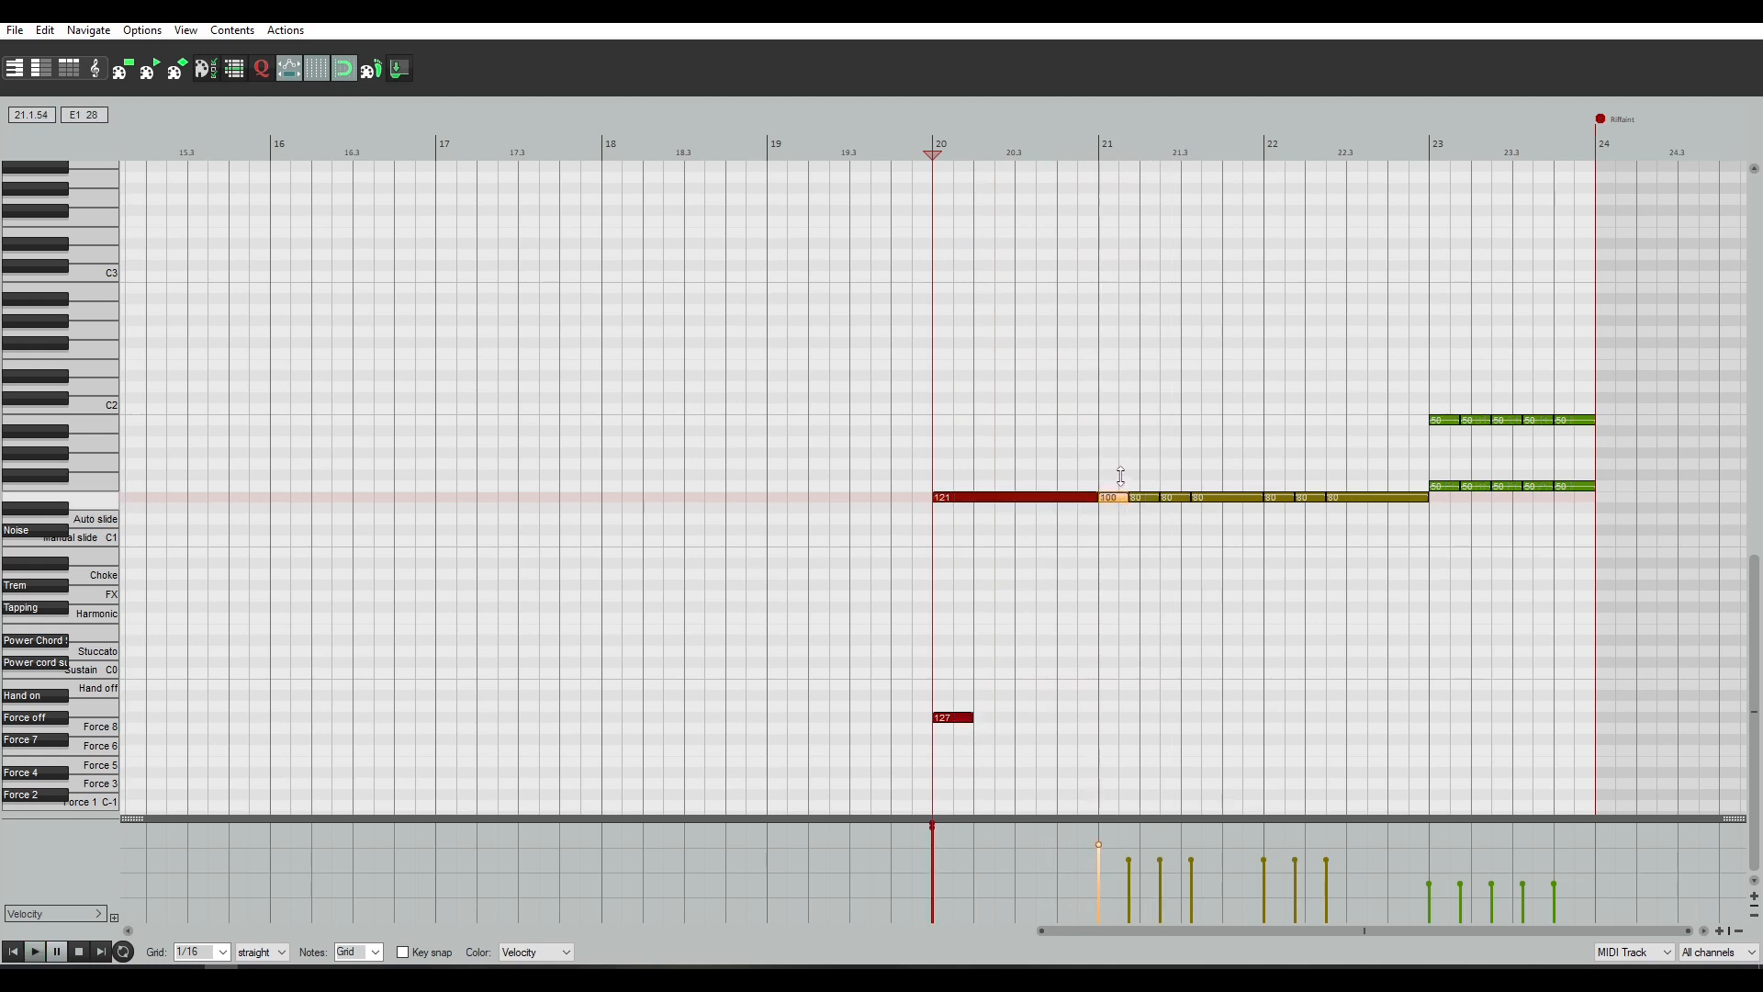
{"action": "left_click", "coordinate": [1138, 499]}
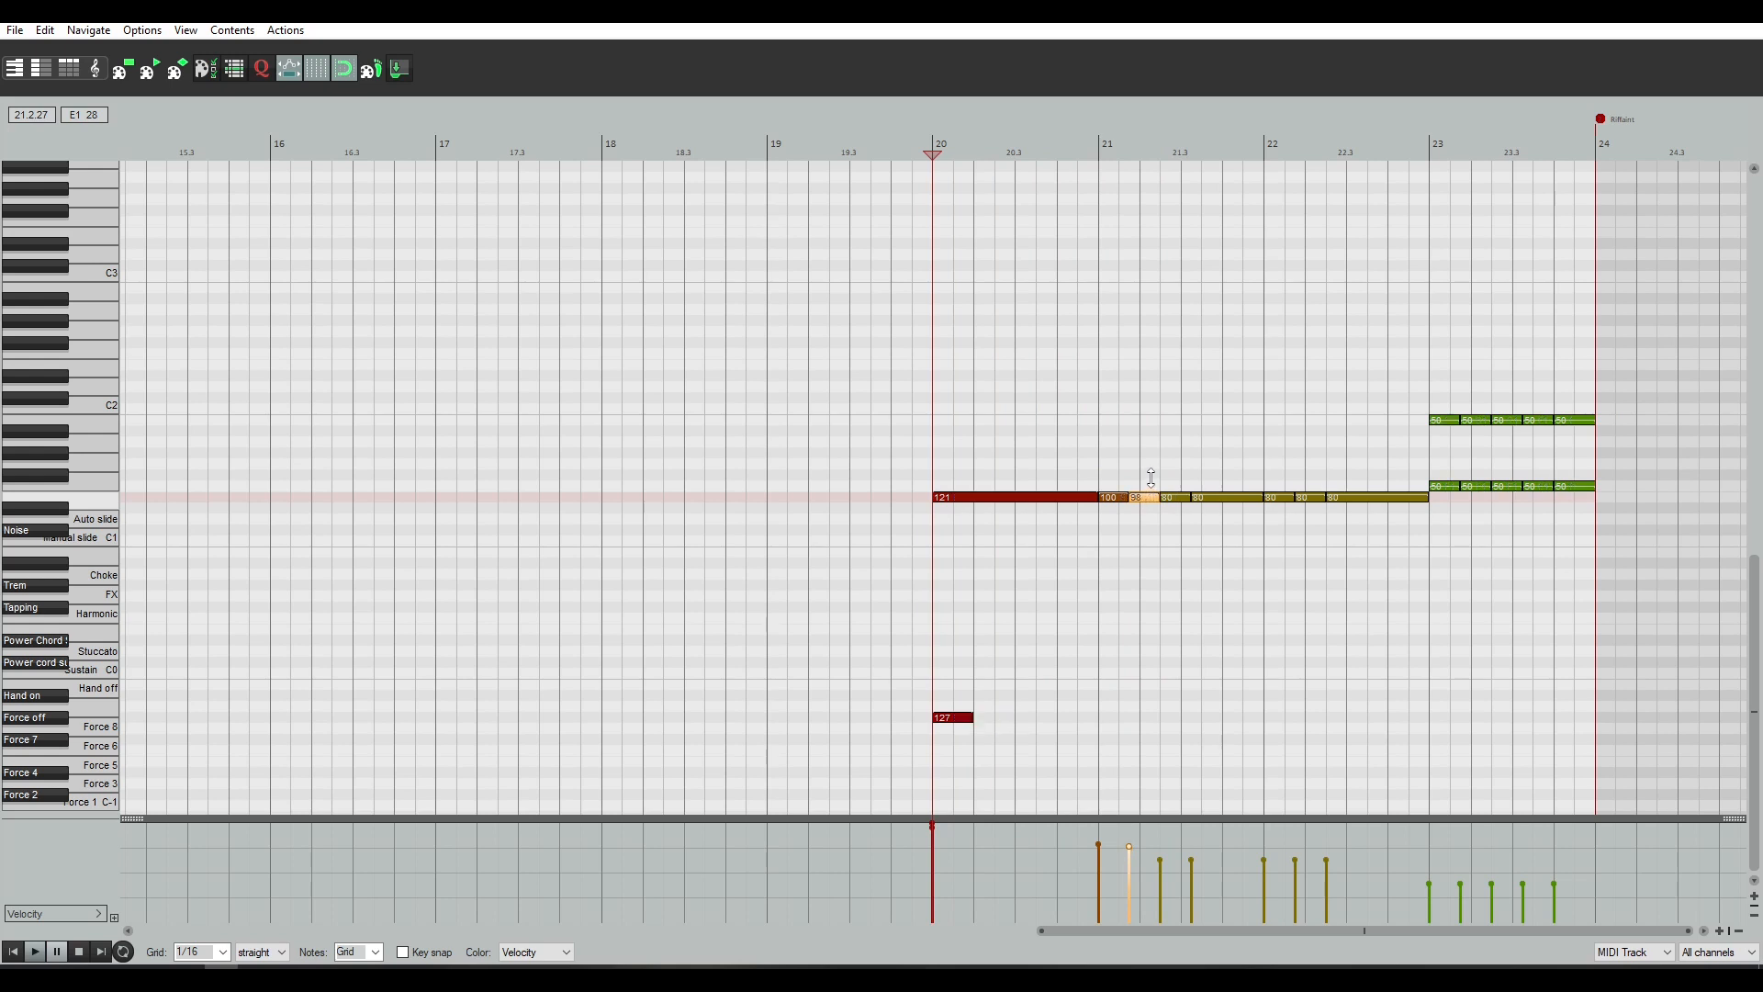
{"action": "left_click", "coordinate": [1173, 488]}
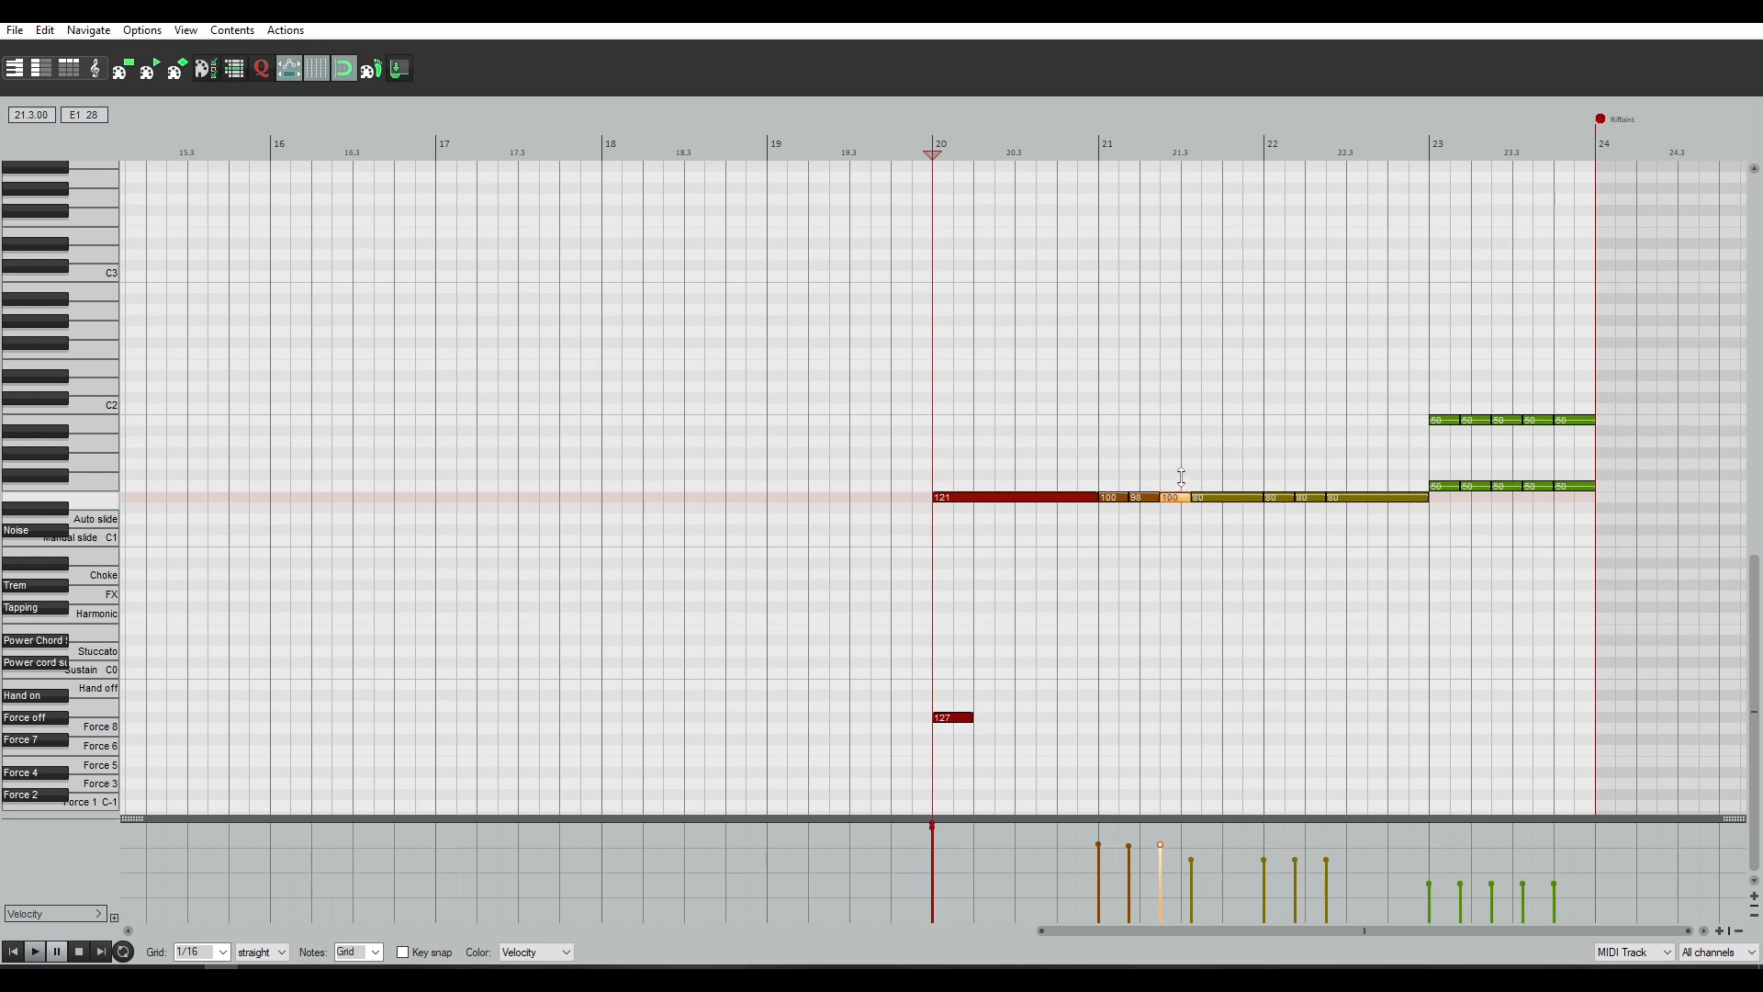
{"action": "left_click", "coordinate": [1233, 496]}
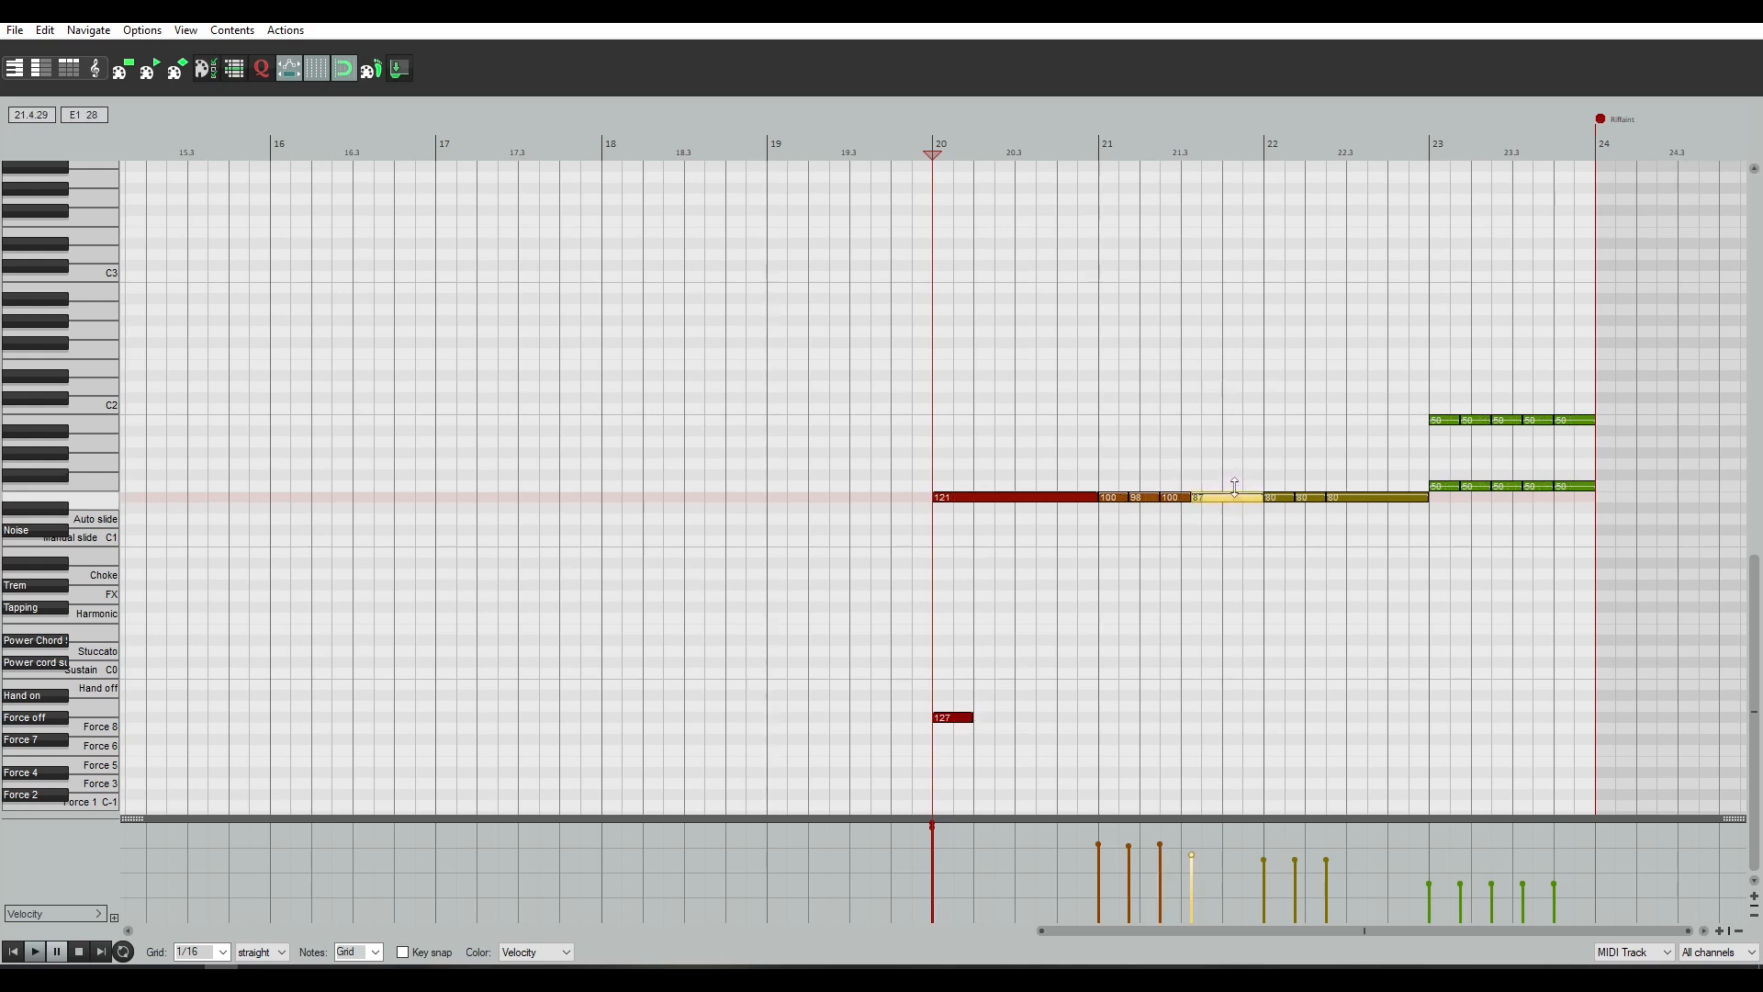
{"action": "left_click", "coordinate": [1174, 497]}
{"action": "key", "text": "space"}
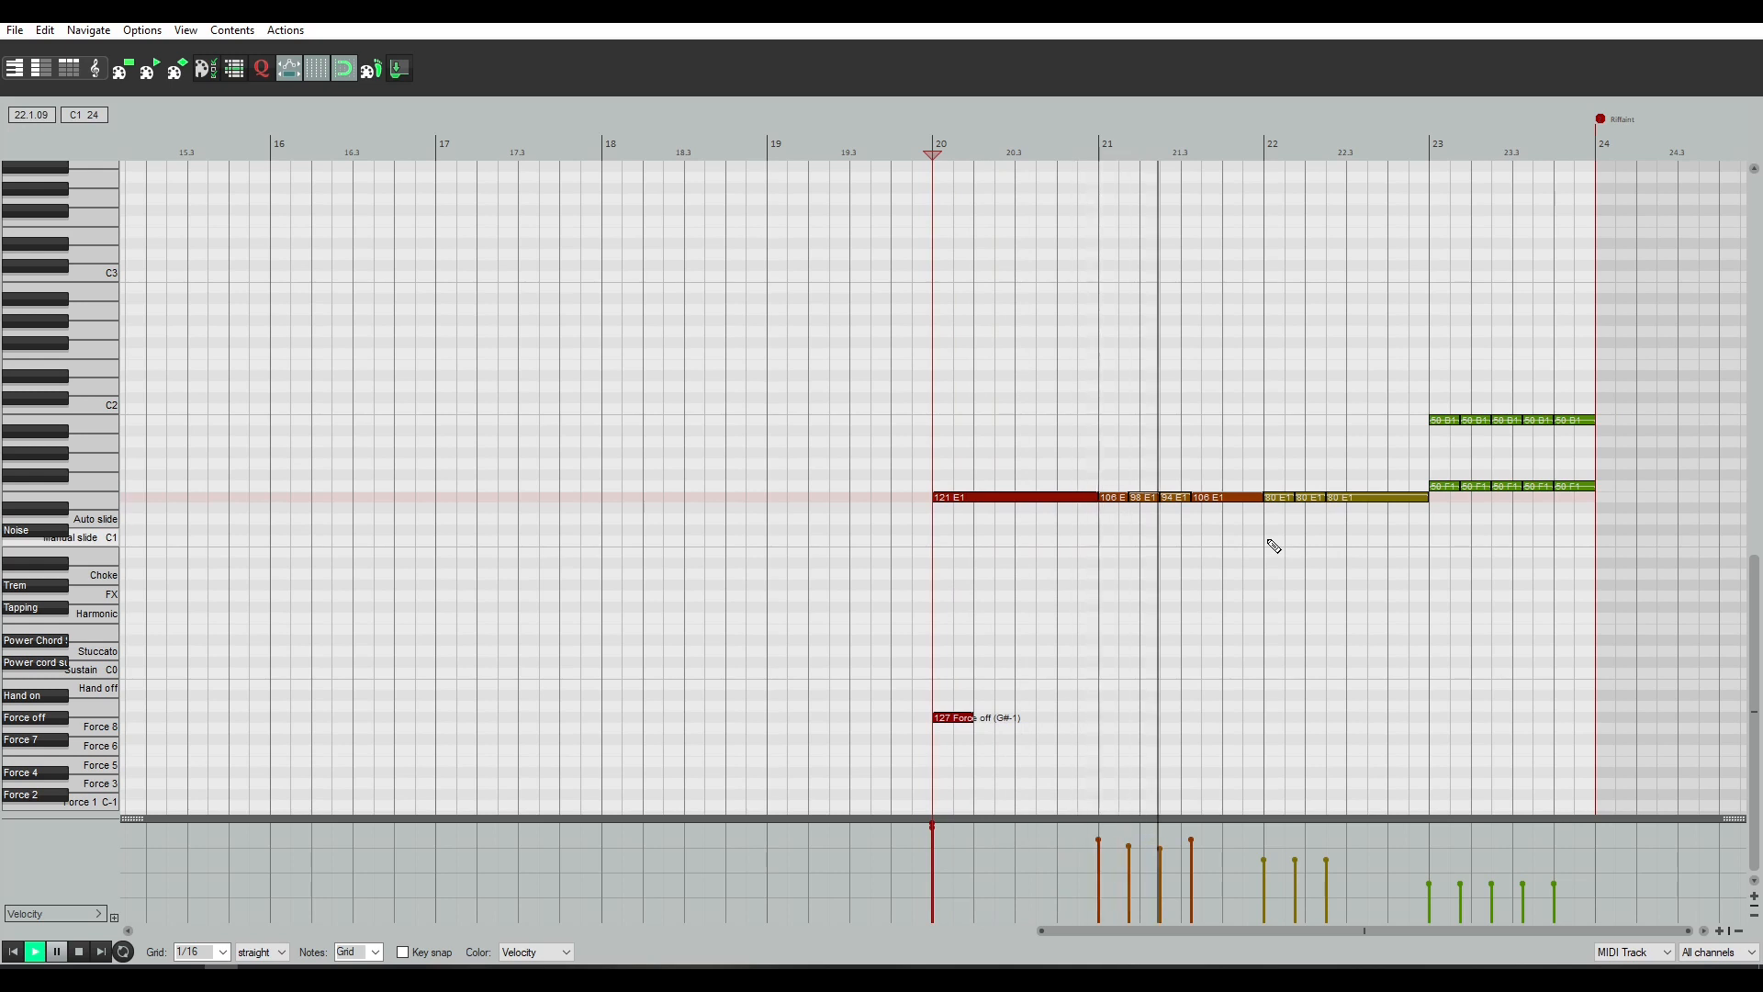
Set bar 21's third E1 to velocity 107 and vary bar 22's E1s, with the last two at 103 and 114, and play back
{"action": "key", "text": "space"}
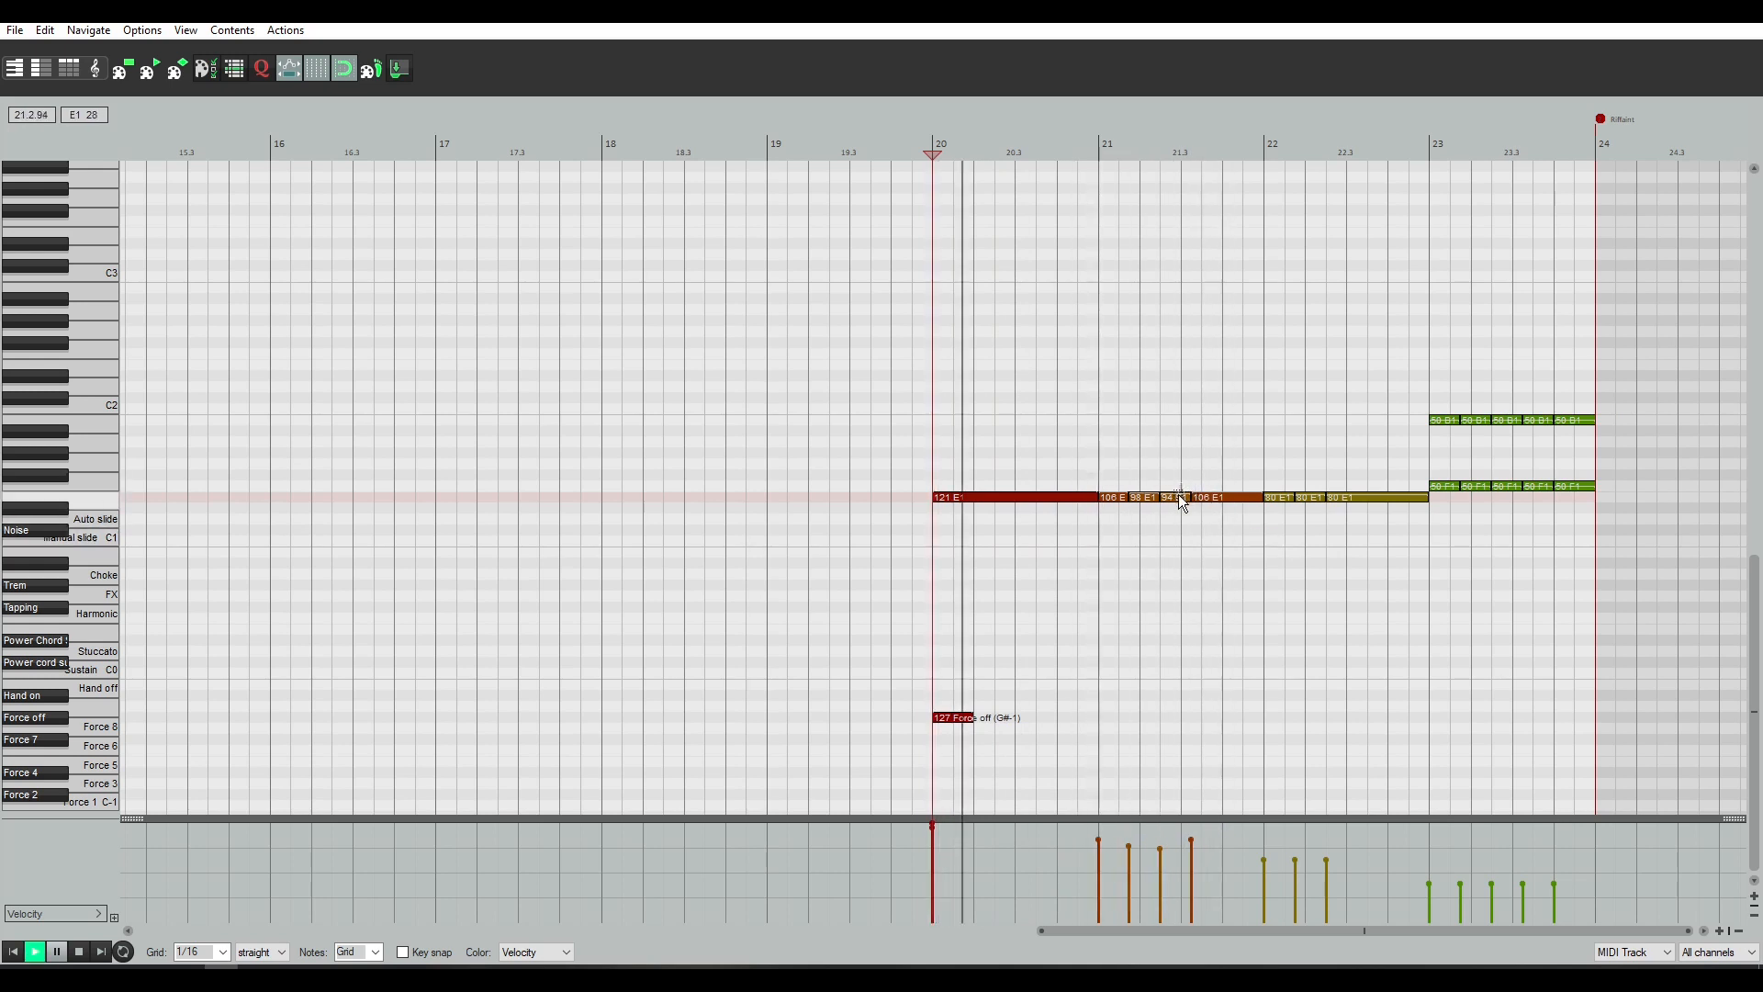
{"action": "left_click", "coordinate": [1179, 496]}
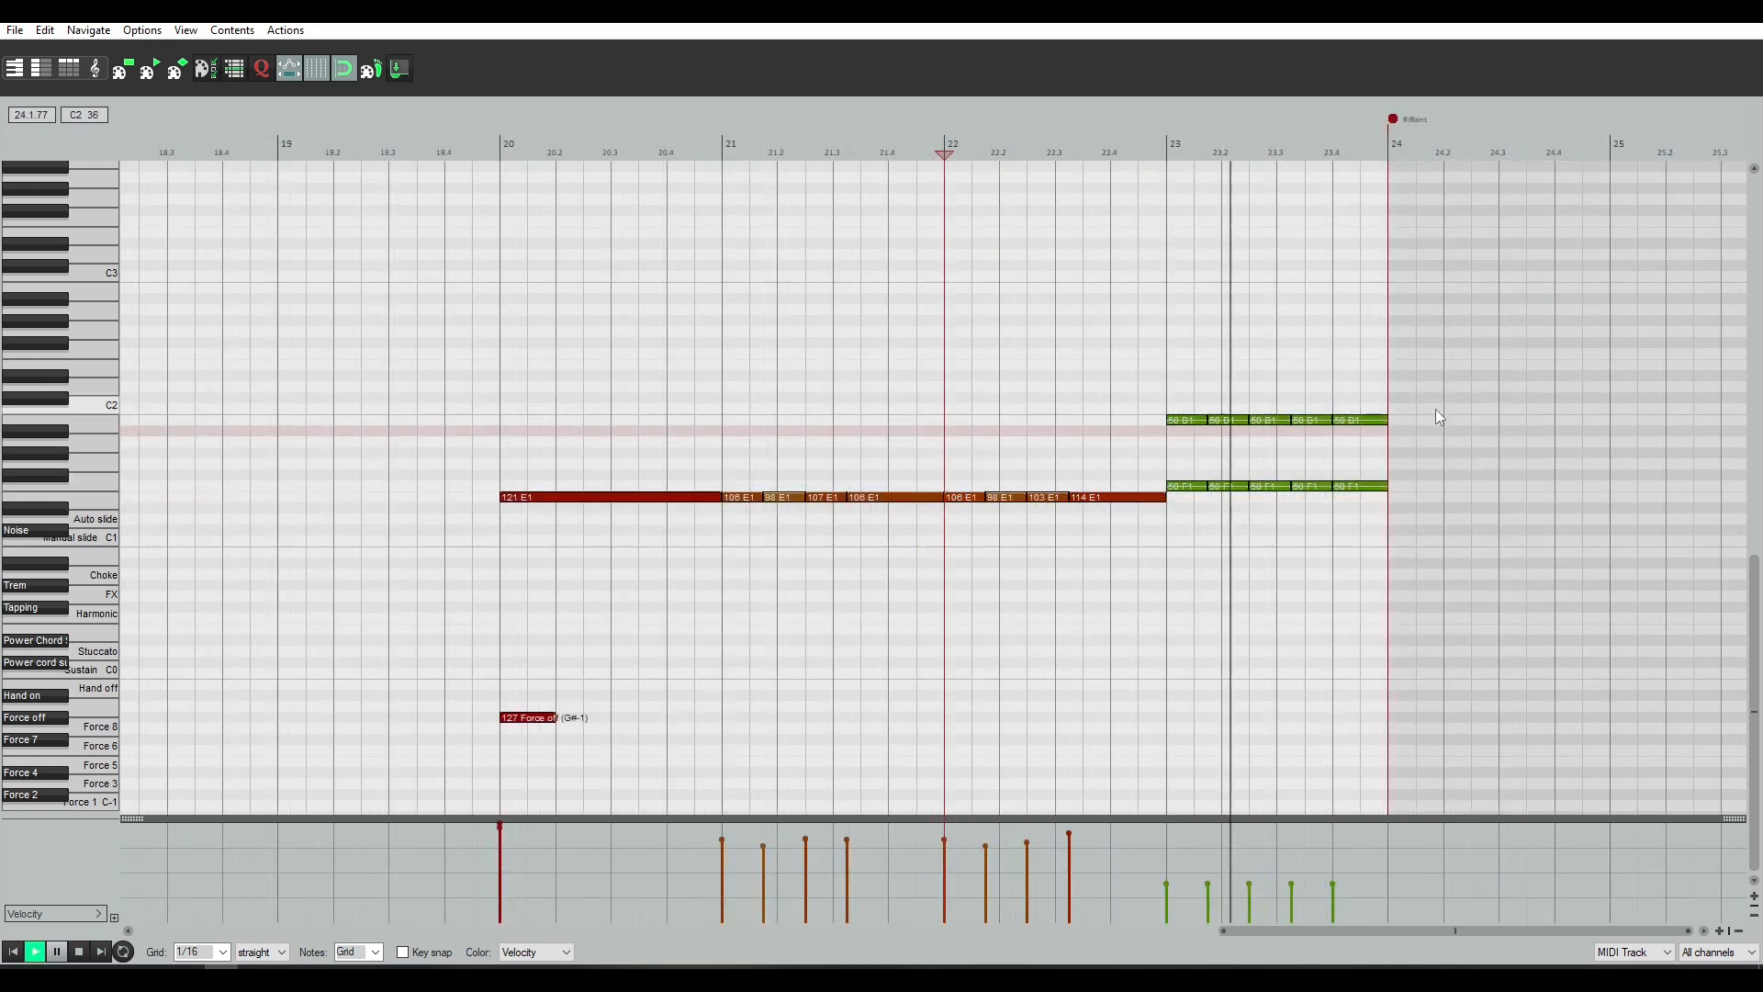
{"action": "key", "text": "space"}
Lower all five B1s in bar 23 to velocity 43 and play back from bar 23
{"action": "left_click_drag", "start_coordinate": [1454, 391], "coordinate": [1325, 462]}
{"action": "left_click_drag", "start_coordinate": [1179, 462], "coordinate": [1193, 419]}
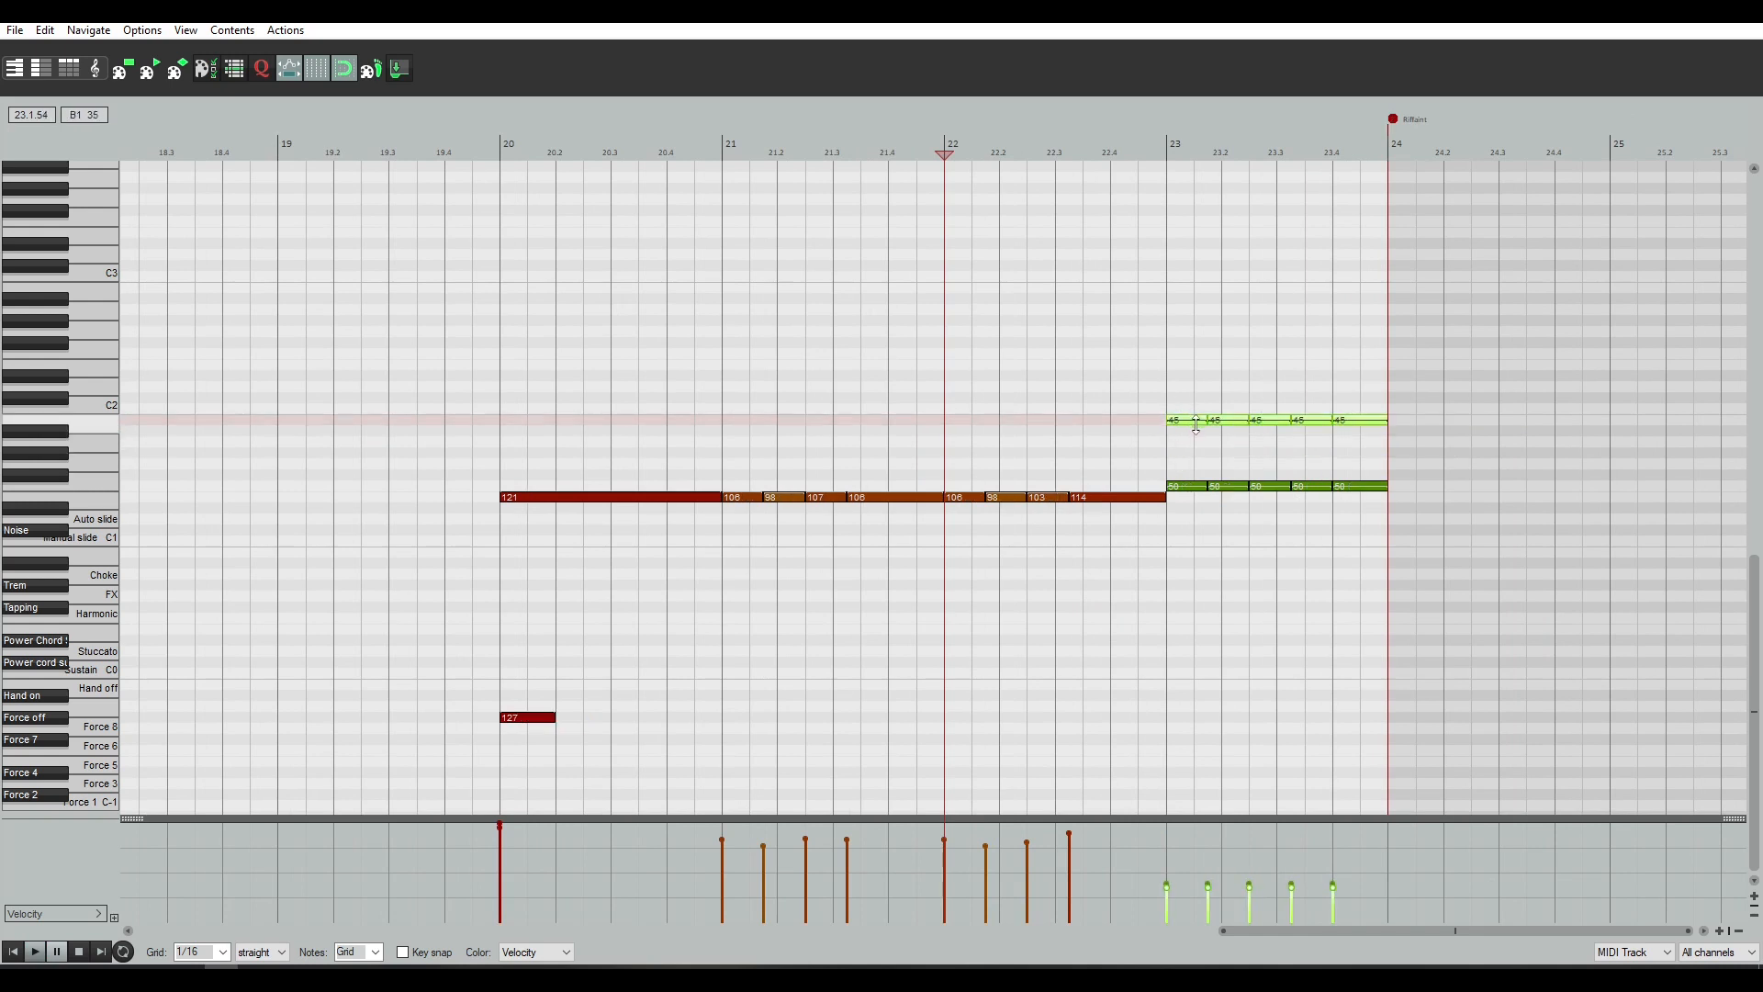
{"action": "left_click_drag", "start_coordinate": [1195, 424], "coordinate": [1196, 422]}
{"action": "left_click", "coordinate": [1178, 399]}
{"action": "key", "text": "space"}
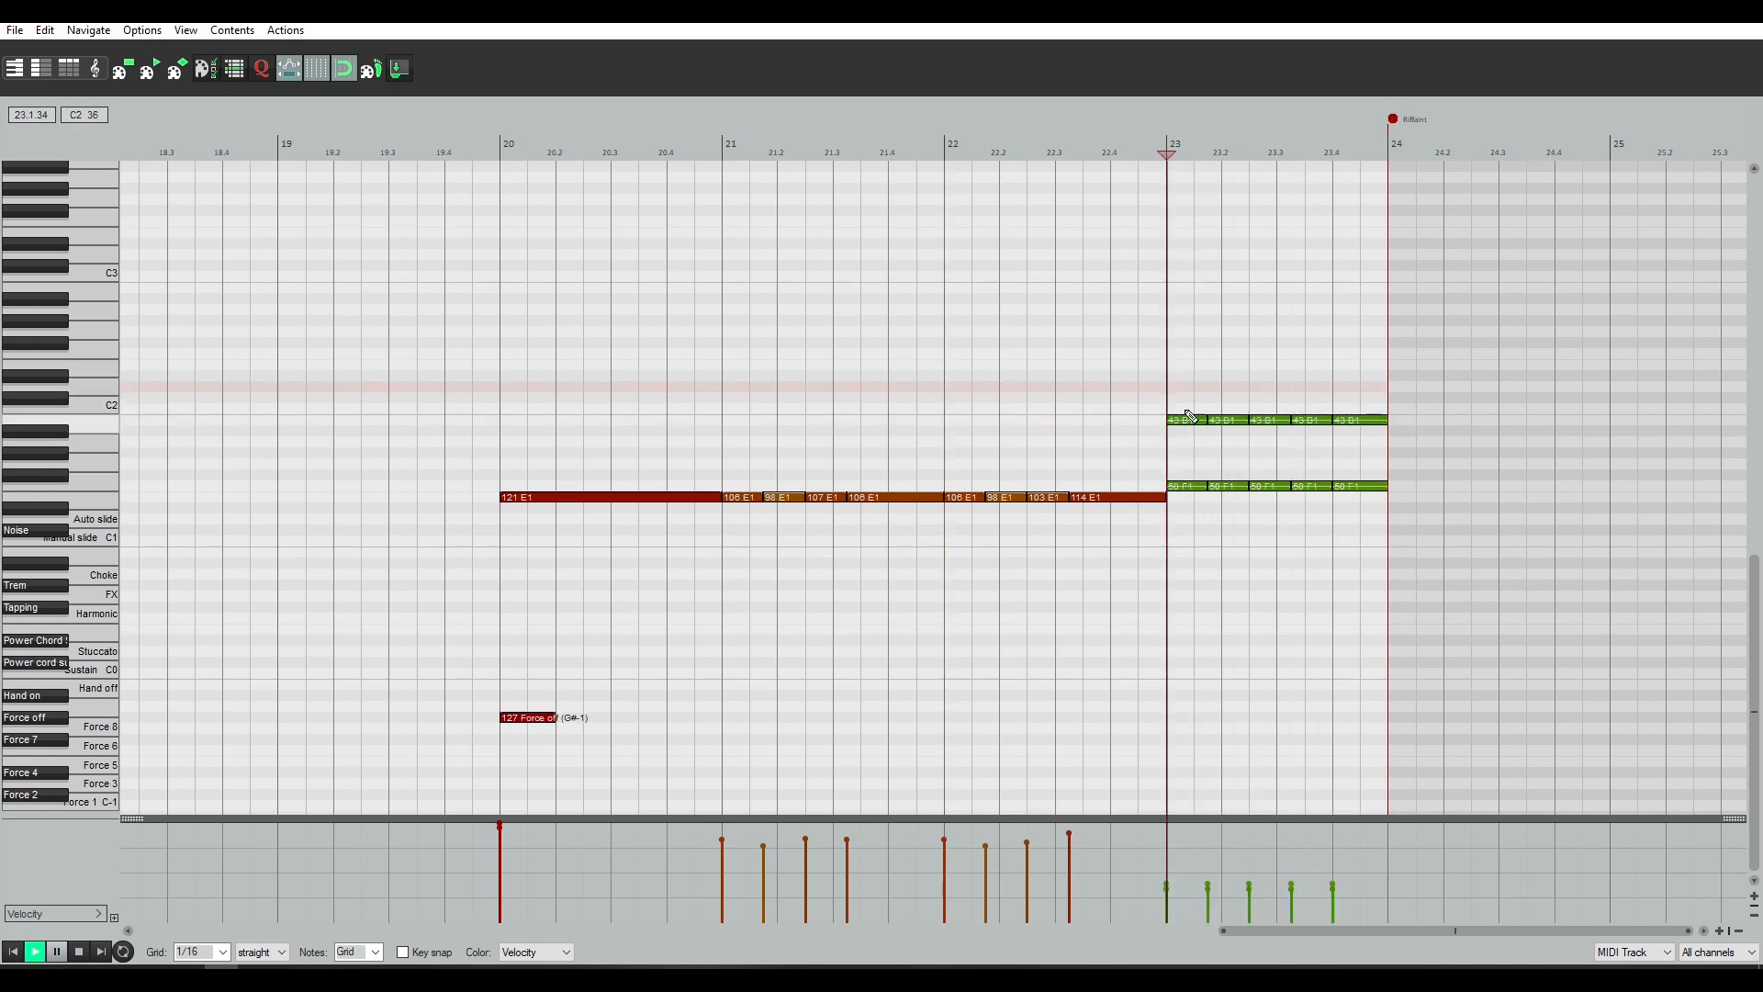
Set the first chord in bar 23 to velocity 47 for B1 and 54 for F1, and play back
{"action": "left_click_drag", "start_coordinate": [1181, 496], "coordinate": [1181, 493]}
{"action": "key", "text": "space"}
{"action": "left_click_drag", "start_coordinate": [1233, 412], "coordinate": [1242, 496]}
{"action": "left_click_drag", "start_coordinate": [1235, 420], "coordinate": [1236, 423]}
{"action": "left_click_drag", "start_coordinate": [1229, 418], "coordinate": [1182, 483]}
{"action": "key", "text": "space"}
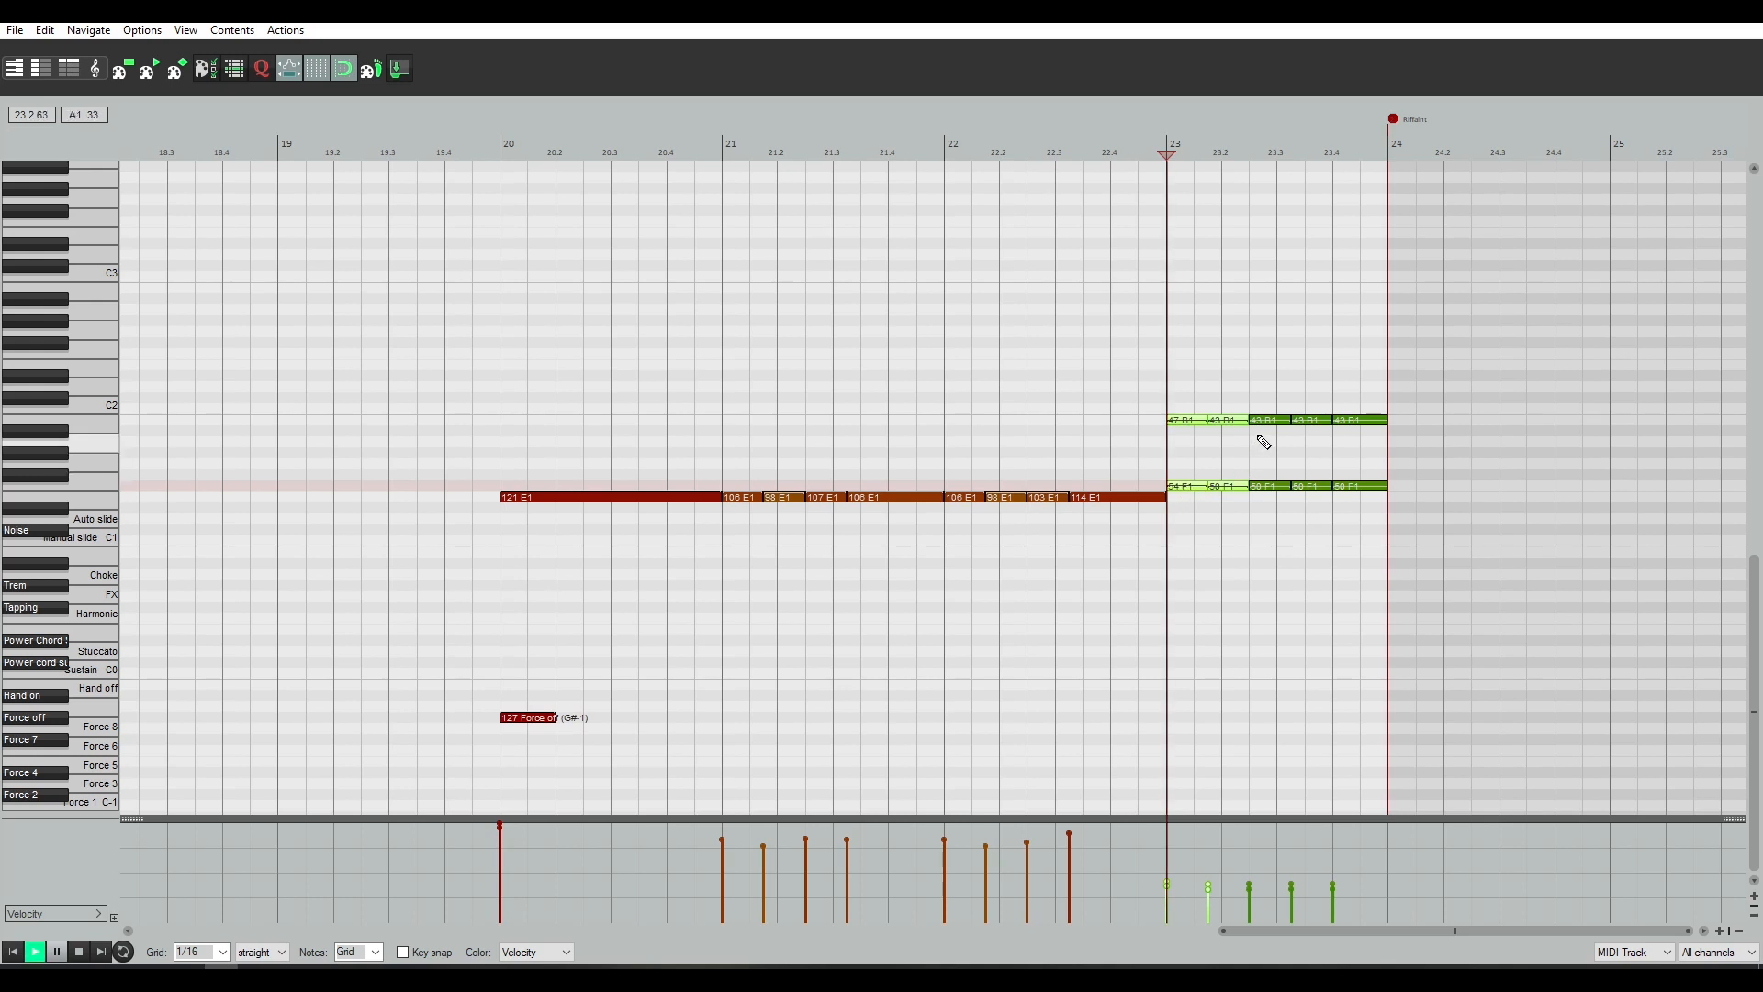
Lower the last three chords in bar 23 to velocities 42, 31 and 32, and play back
{"action": "left_click", "coordinate": [1273, 490]}
{"action": "key", "text": "space"}
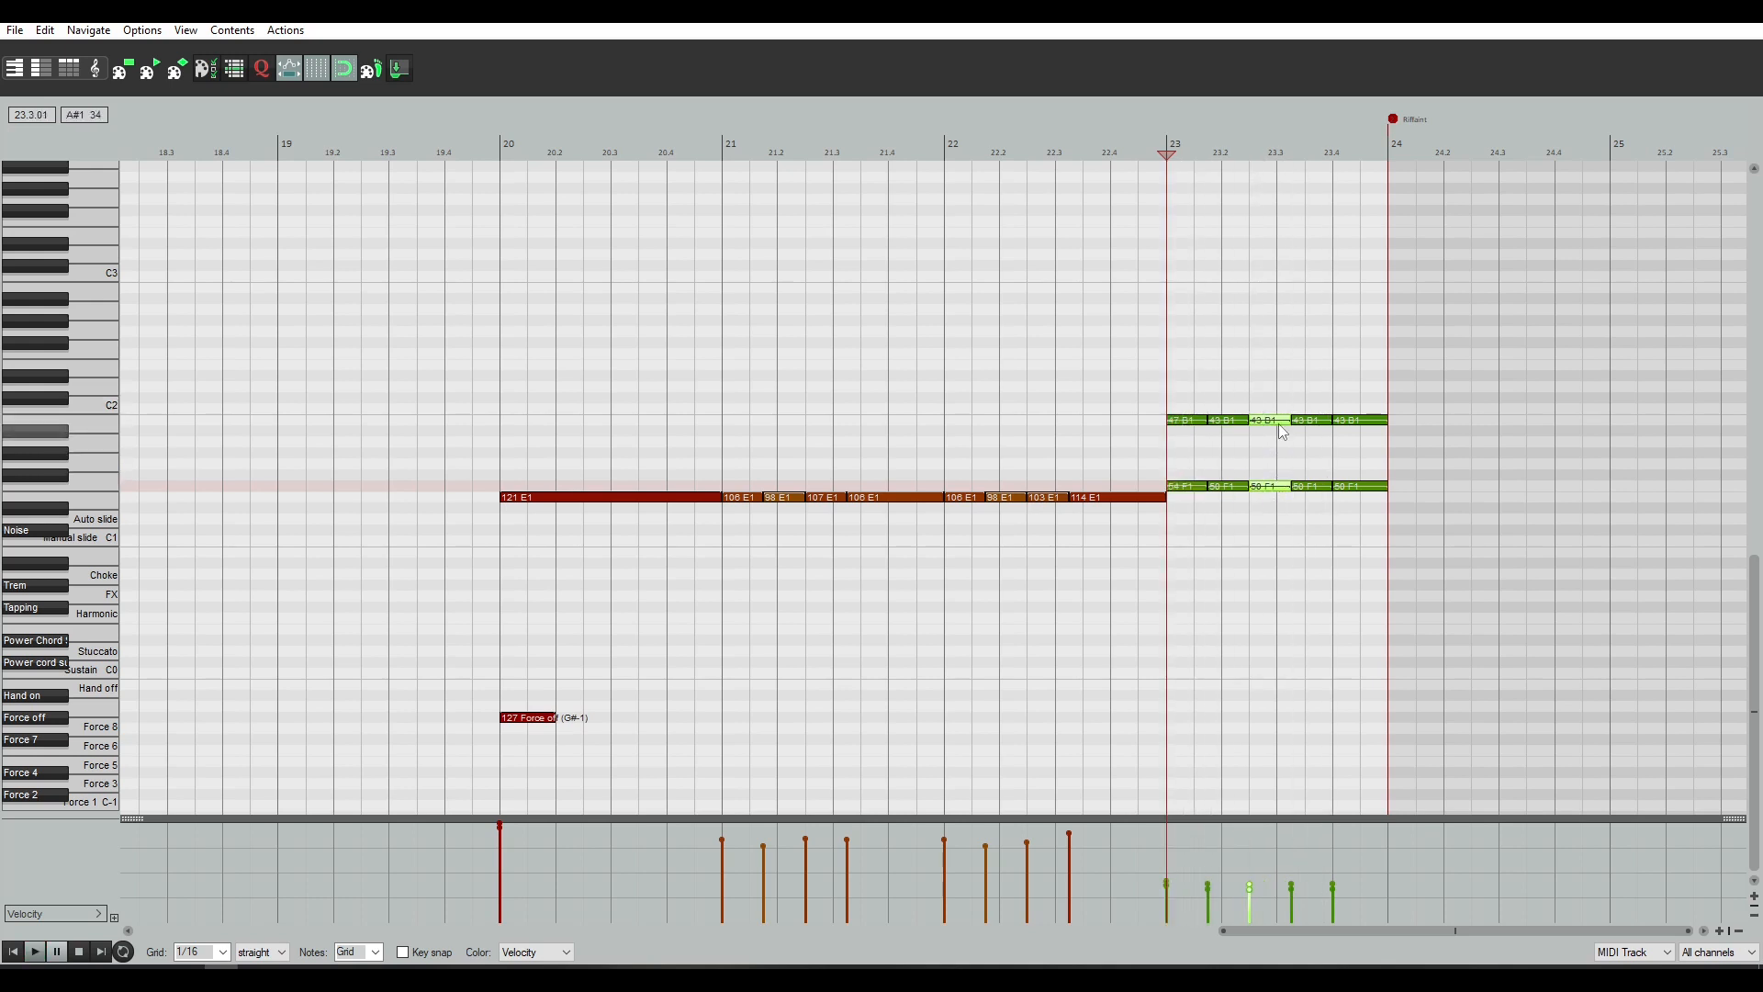
{"action": "left_click_drag", "start_coordinate": [1266, 413], "coordinate": [1371, 488]}
{"action": "left_click_drag", "start_coordinate": [1373, 487], "coordinate": [1373, 489]}
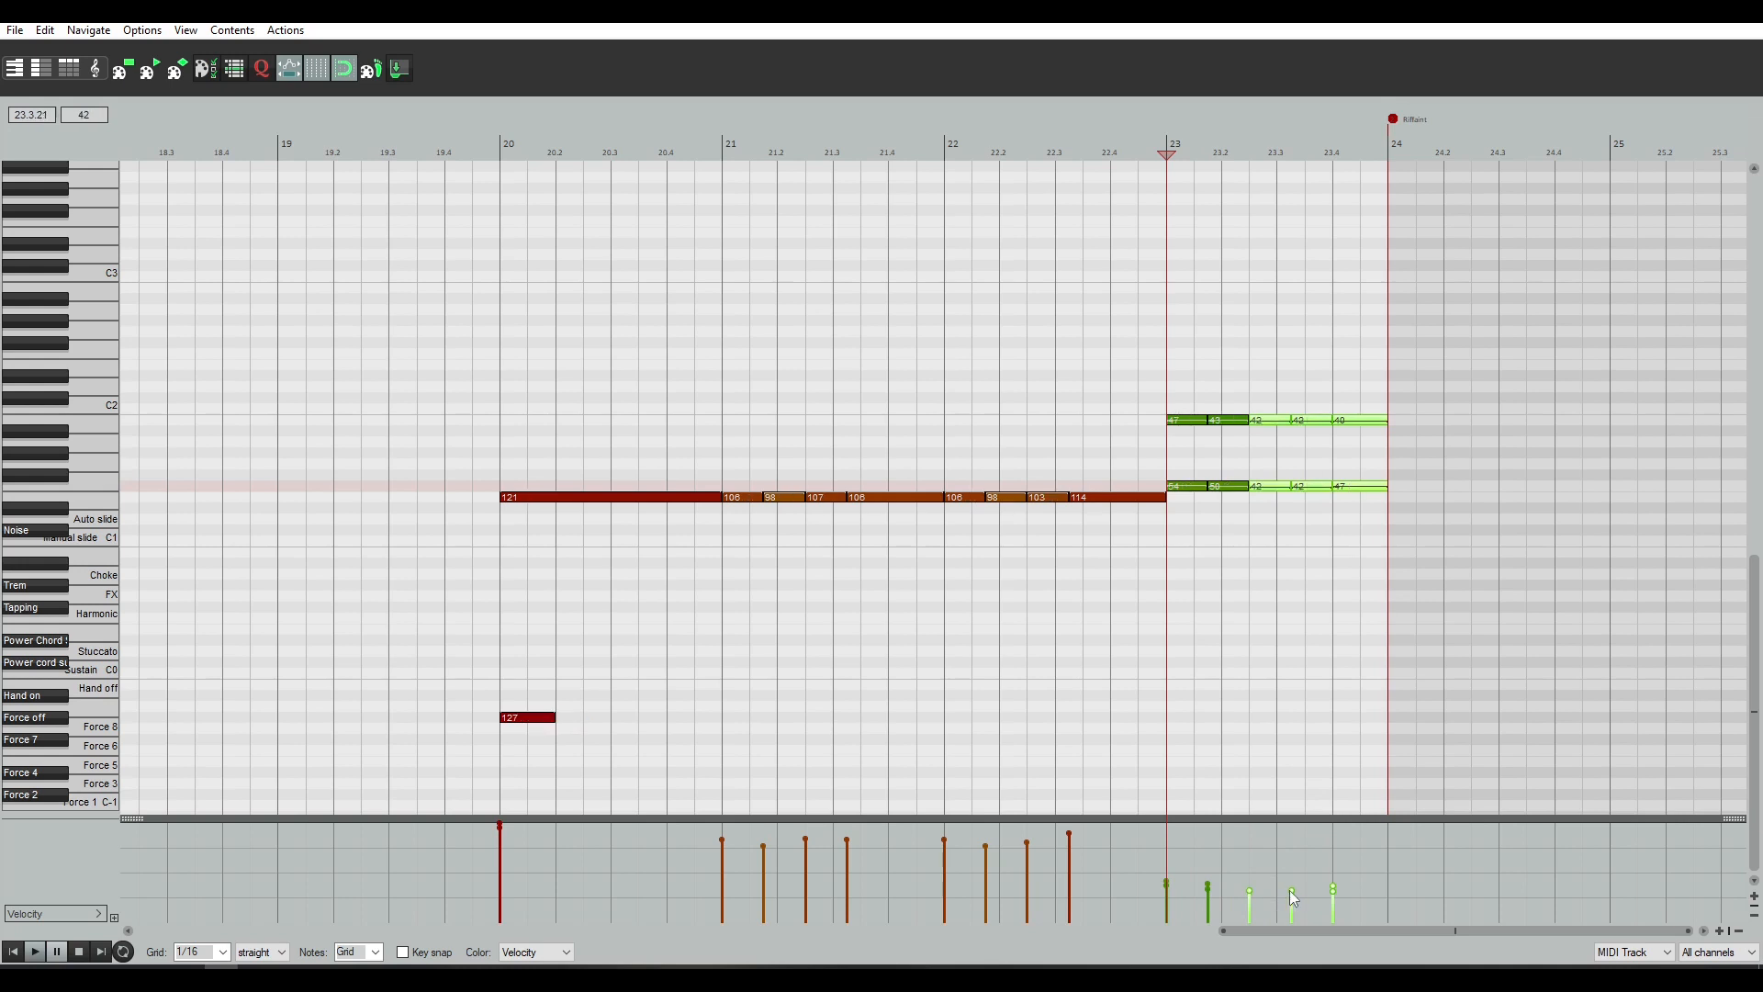
{"action": "key", "text": "space"}
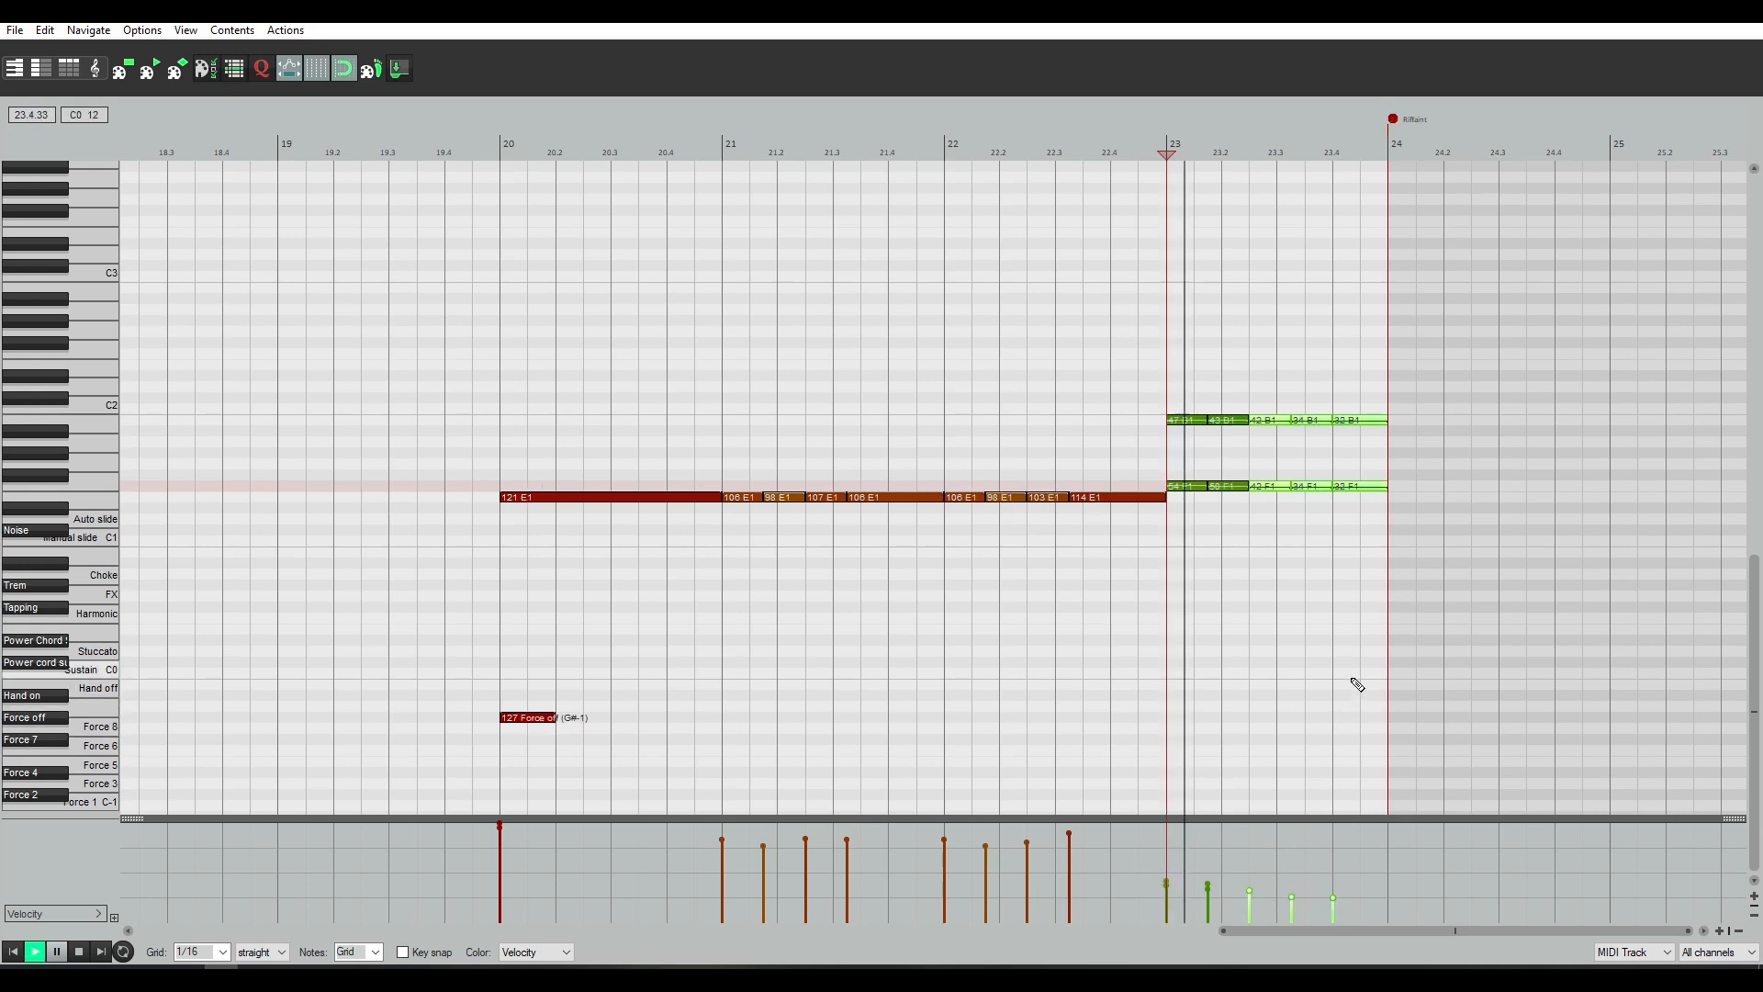
{"action": "key", "text": "space"}
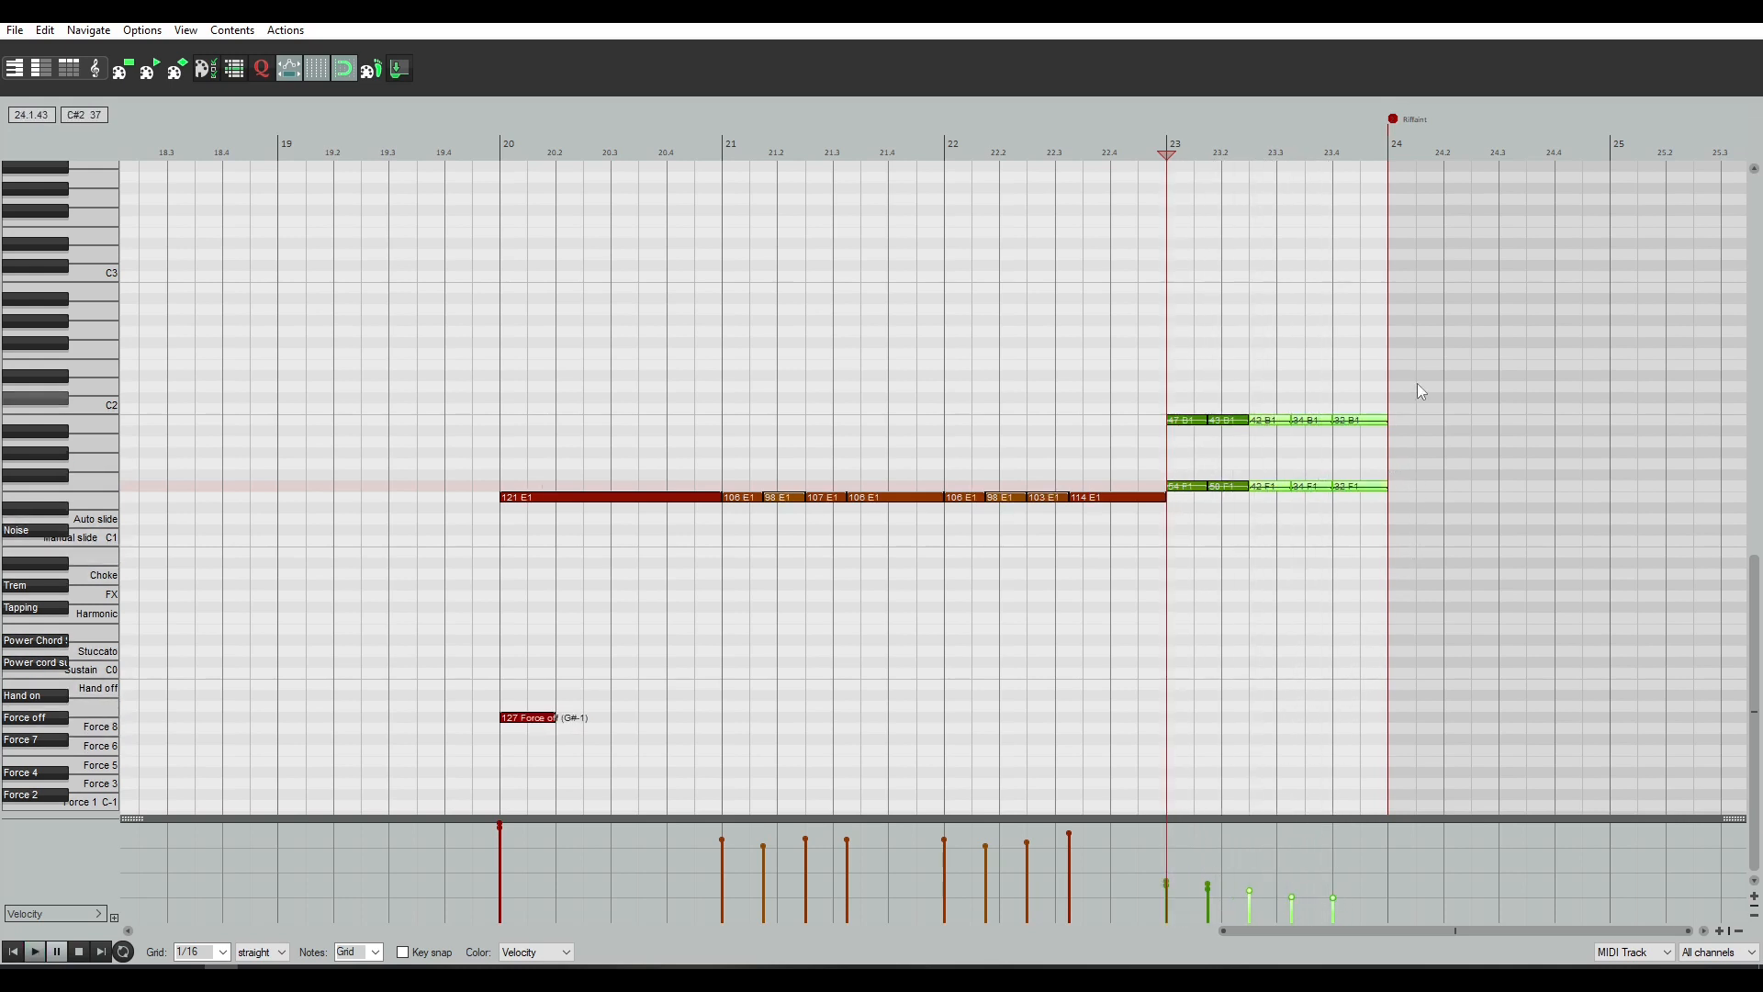
Set the last two chords in bar 23 to velocities 38 and 37 for the F1s and 35 and 33 for the B1s, and play back
{"action": "left_click_drag", "start_coordinate": [1426, 368], "coordinate": [1303, 491]}
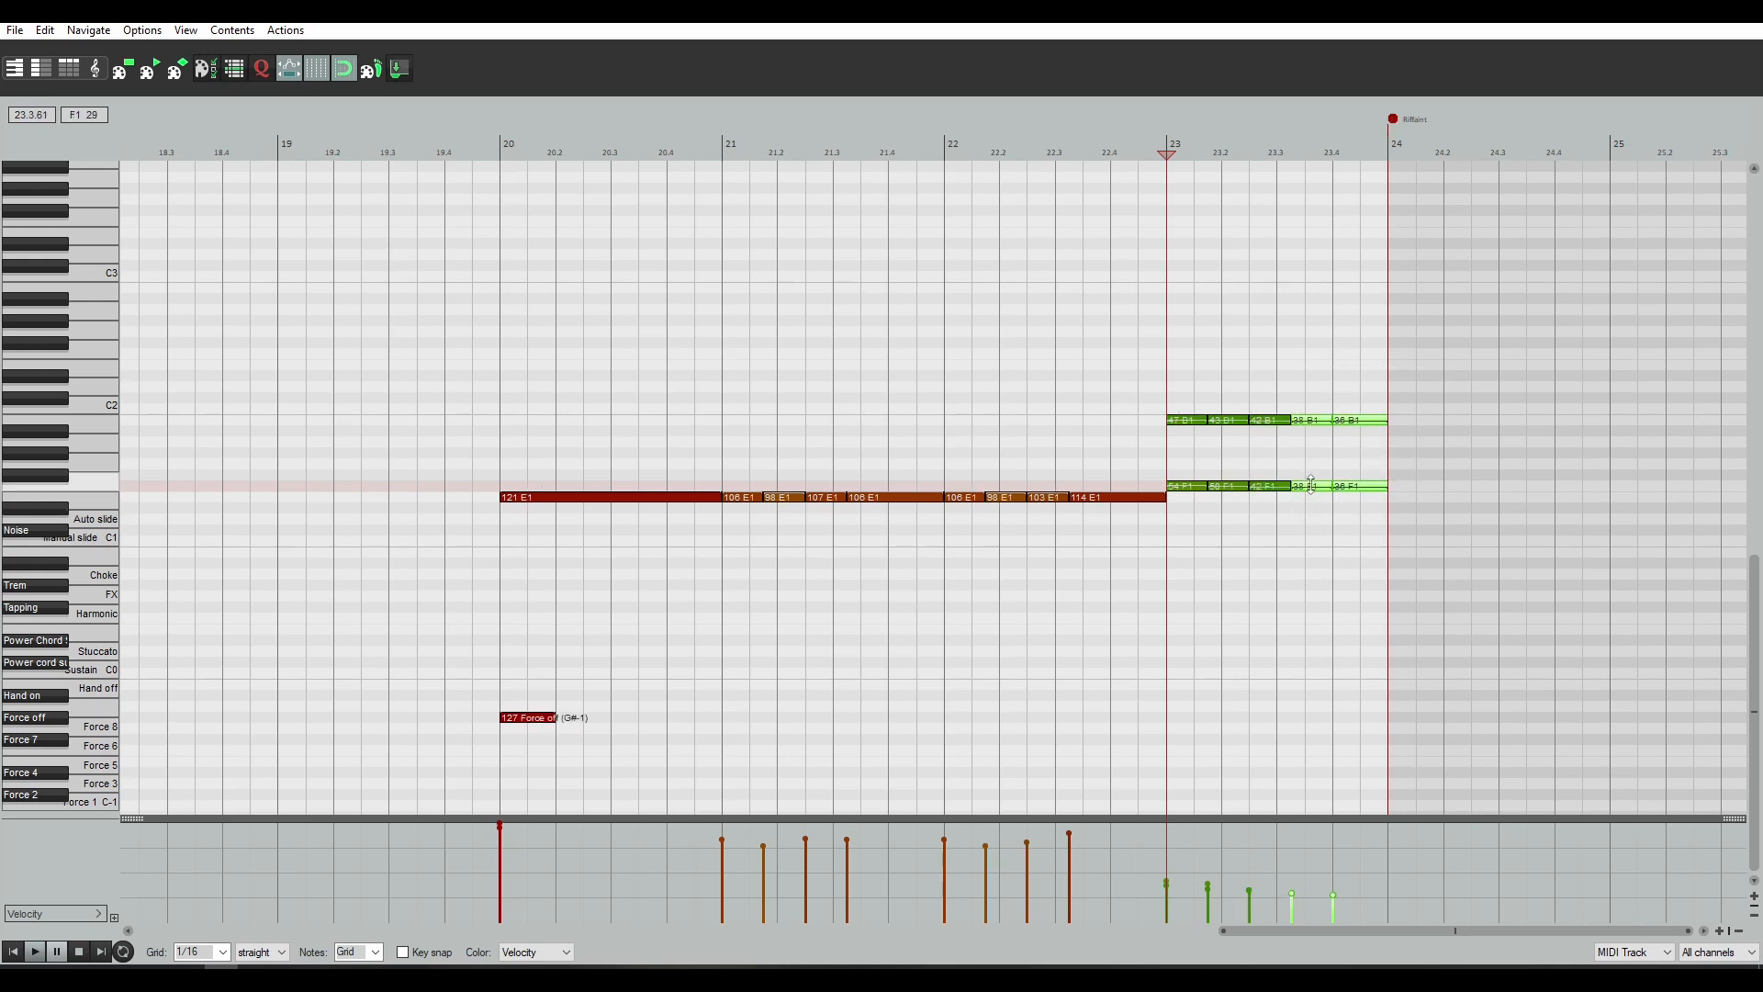
{"action": "key", "text": "space"}
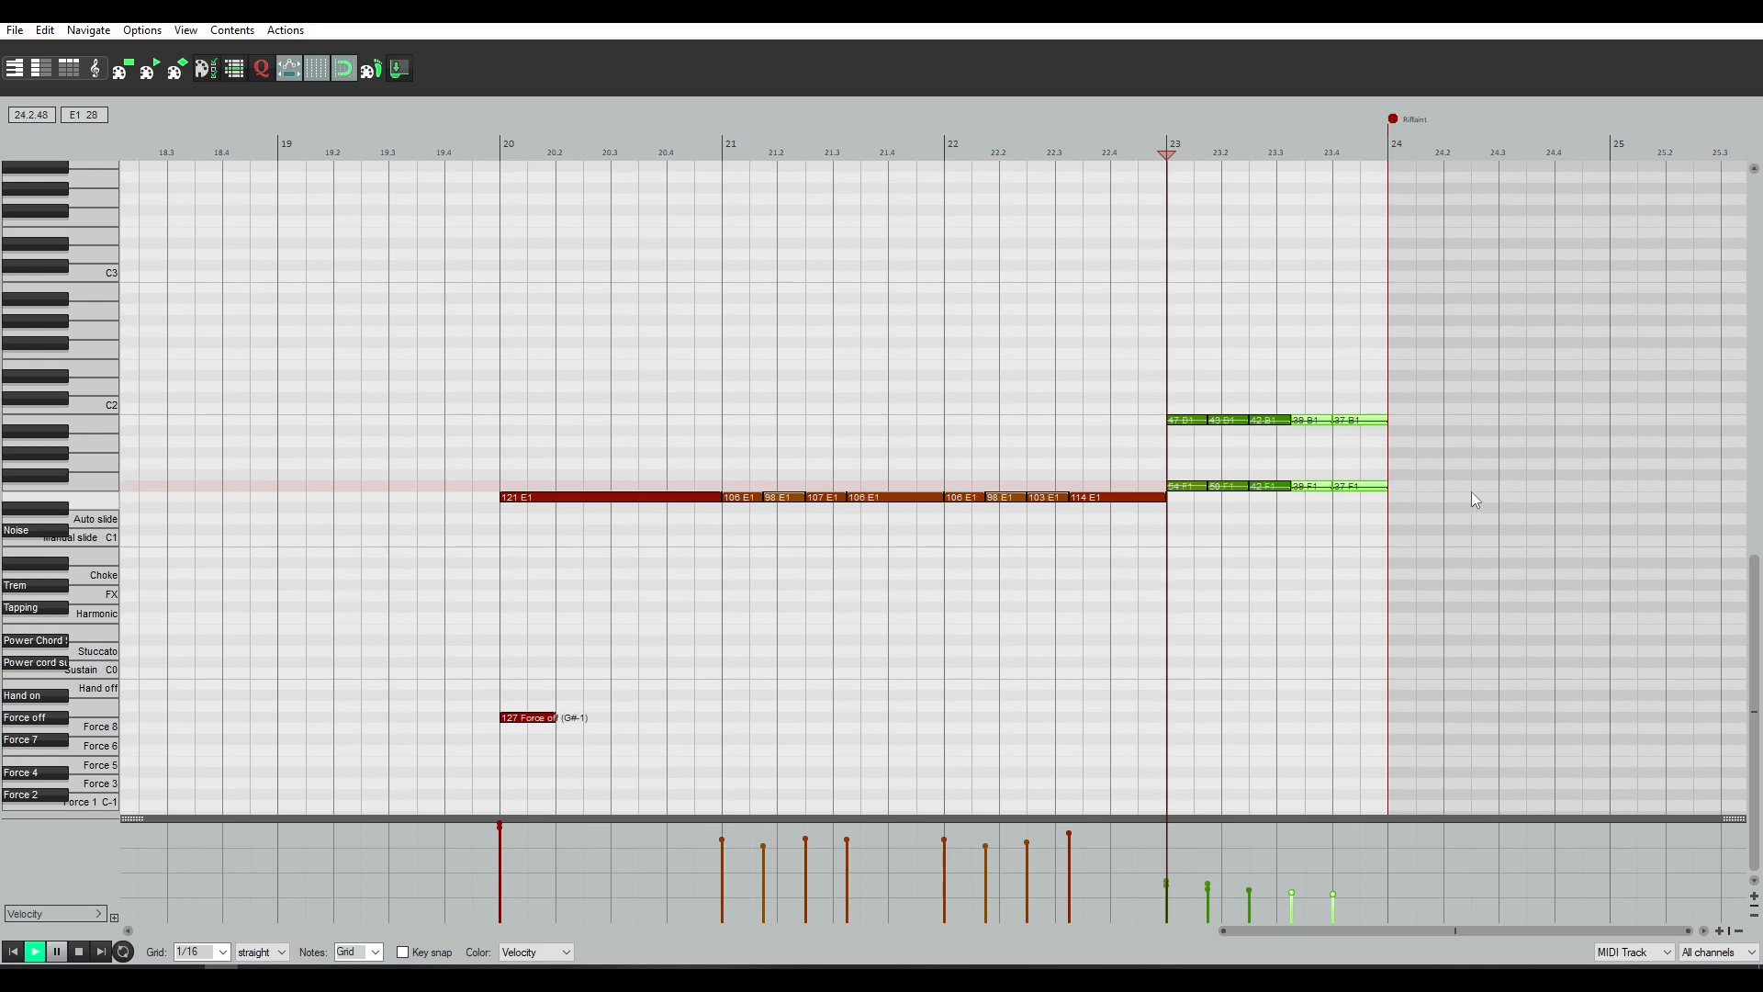
{"action": "left_click_drag", "start_coordinate": [1407, 399], "coordinate": [1323, 426]}
{"action": "key", "text": "space"}
{"action": "key", "text": "space"}
{"action": "key", "text": "space"}
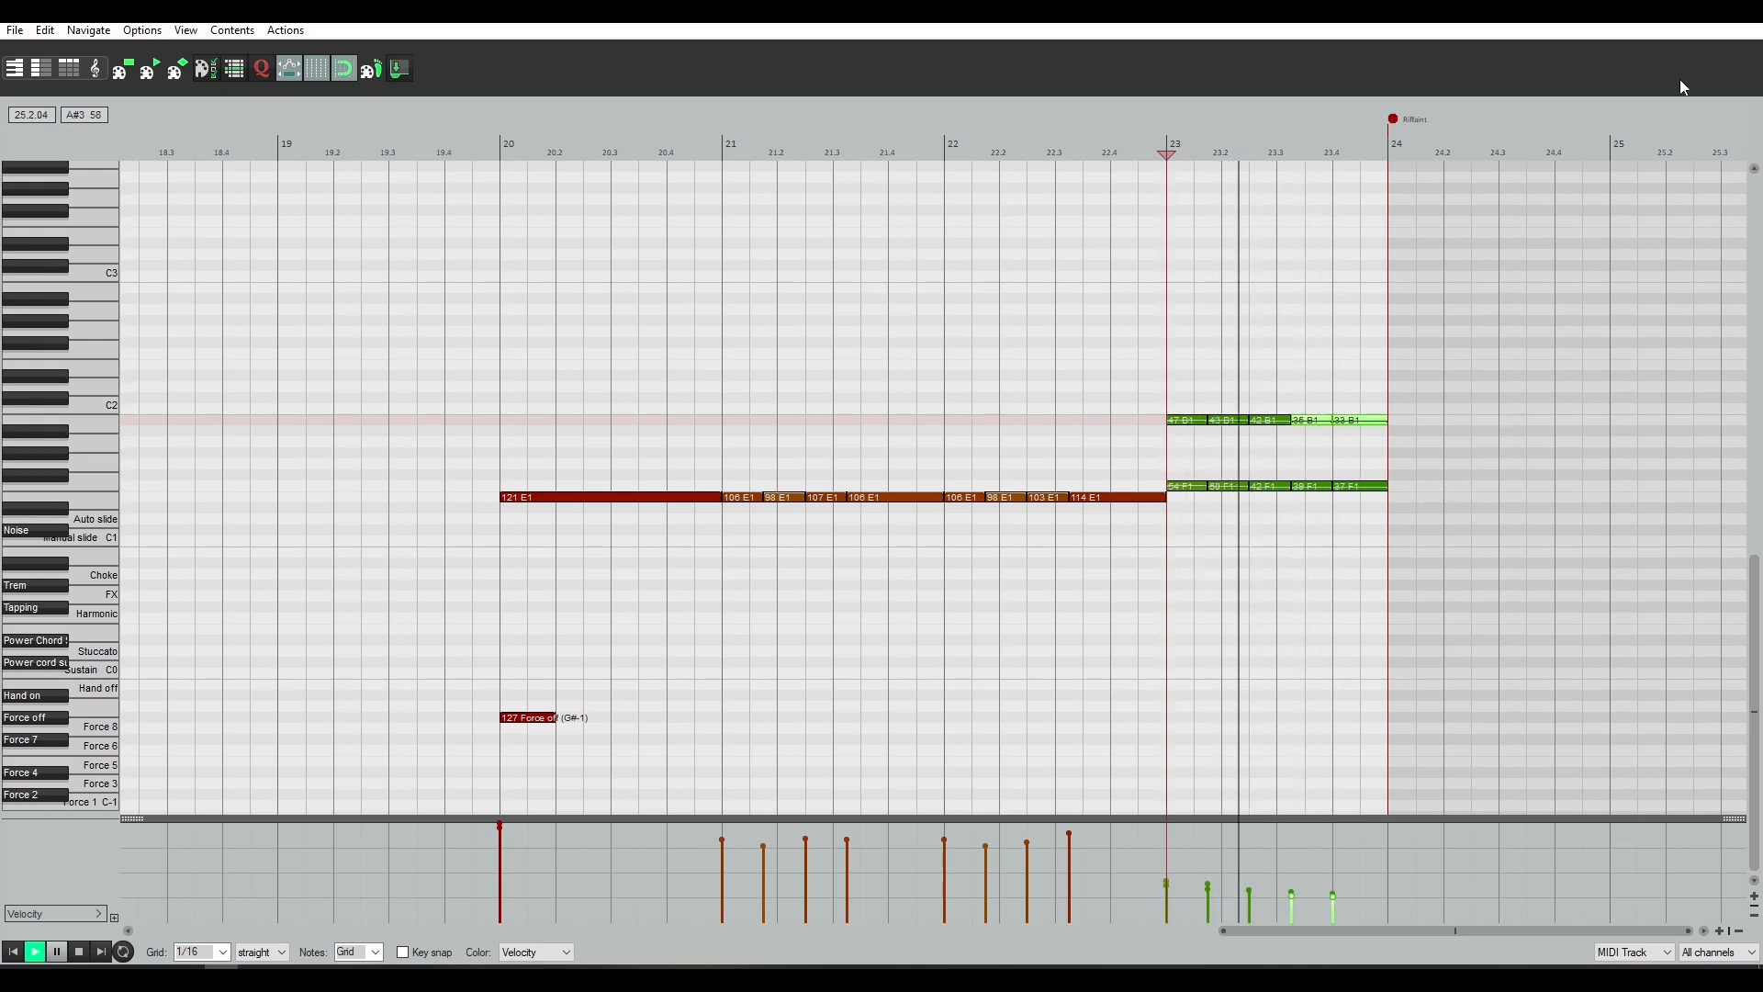
Play back the riff from bar 2 and the passage starting at bar 20 to check the velocities
{"action": "scroll", "coordinate": [1381, 334], "scroll_direction": "down", "scroll_amount": 5}
{"action": "scroll", "coordinate": [1304, 461], "scroll_direction": "down", "scroll_amount": 3}
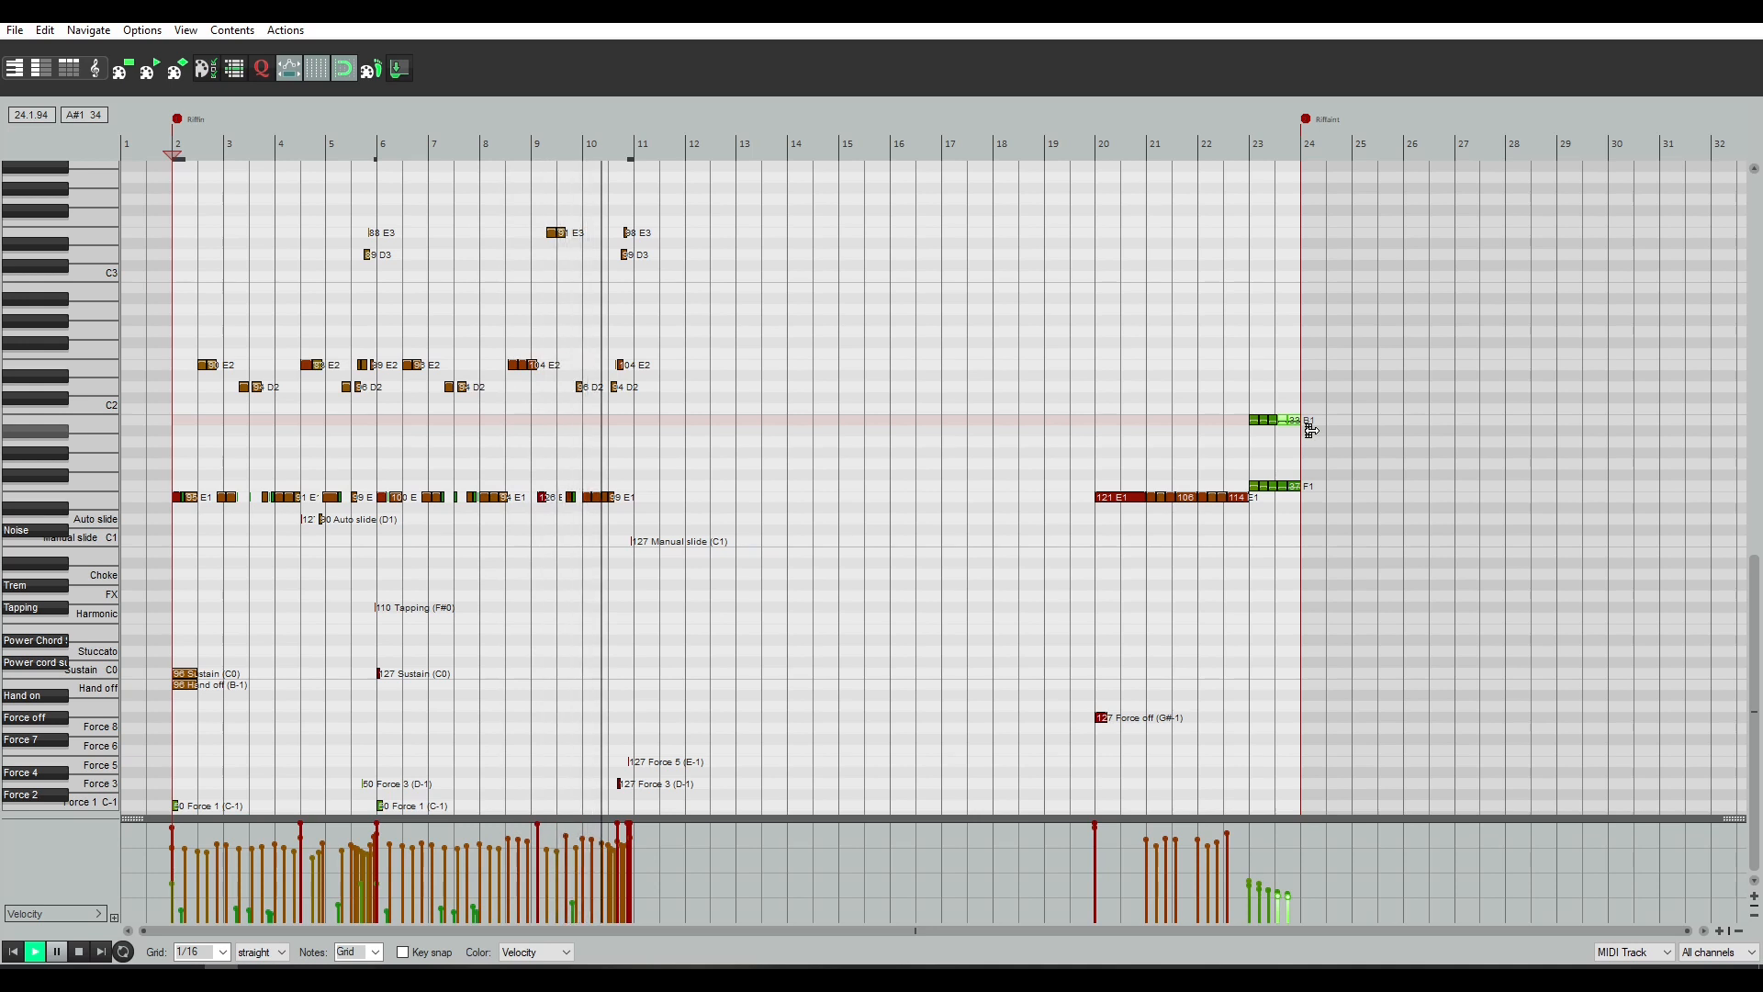
{"action": "left_click", "coordinate": [1101, 432]}
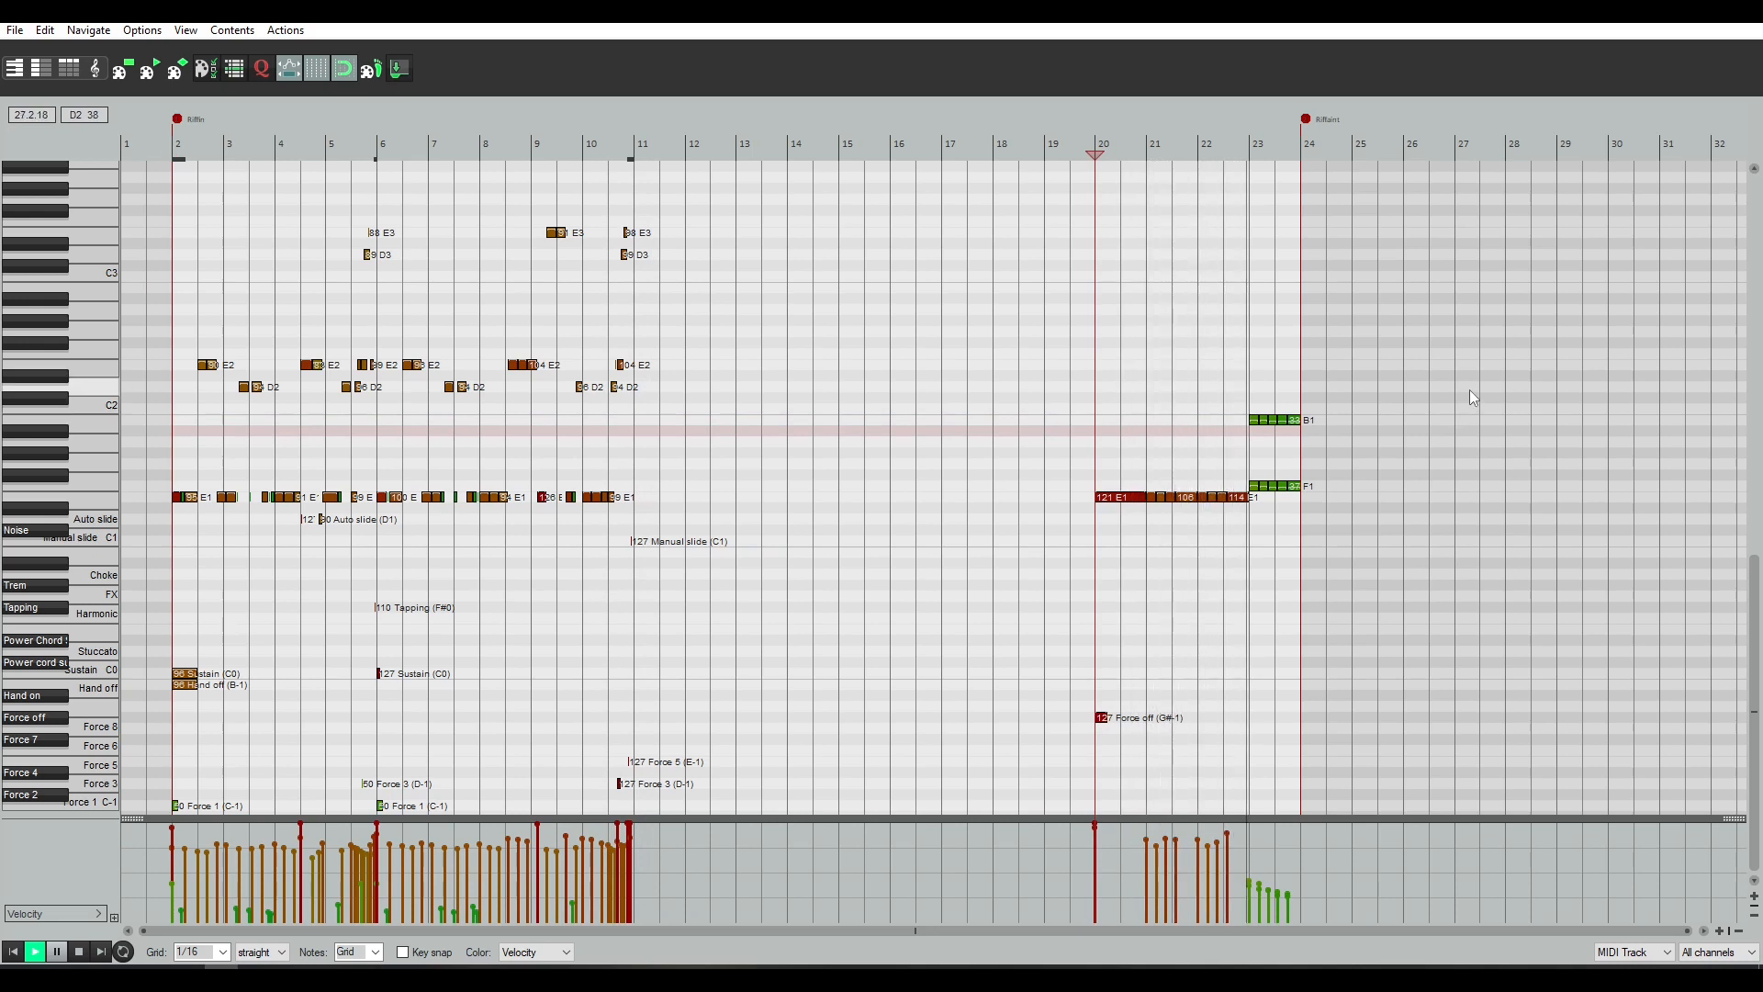
{"action": "key", "text": "space"}
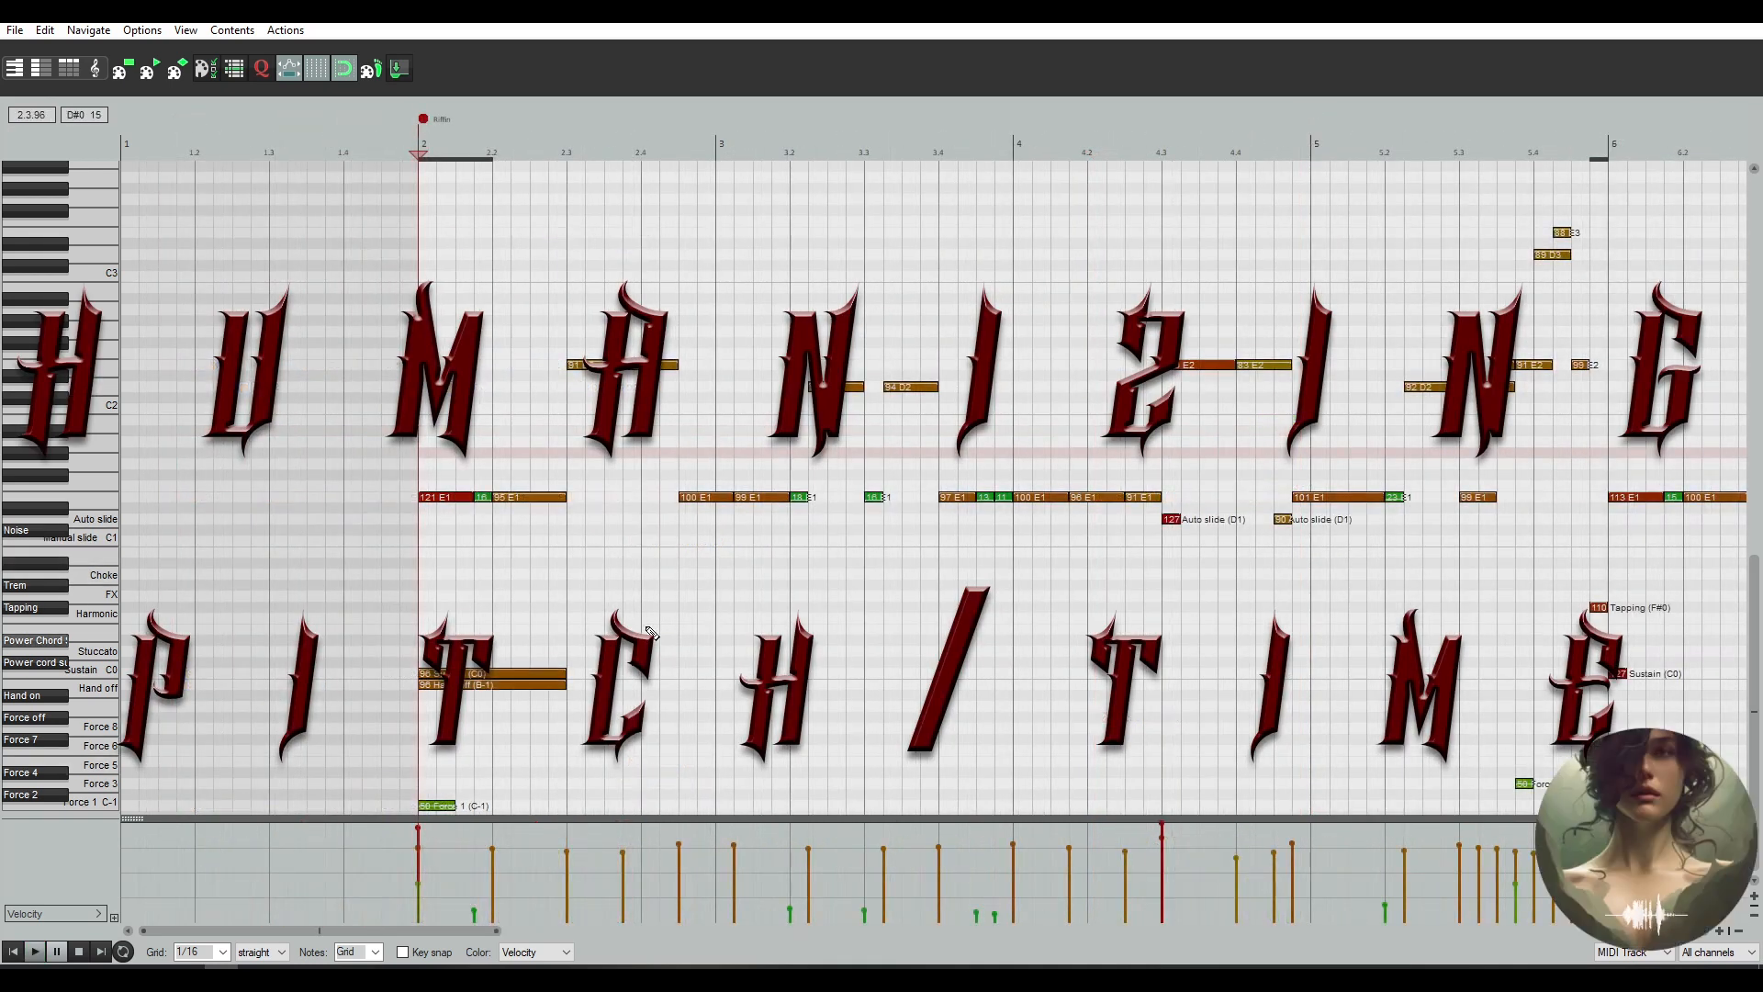
Show the pitch lane and draw a bend curve peaking at +8191 over each of the two E2s in bar 2
{"action": "scroll", "coordinate": [654, 631], "scroll_direction": "down", "scroll_amount": 2}
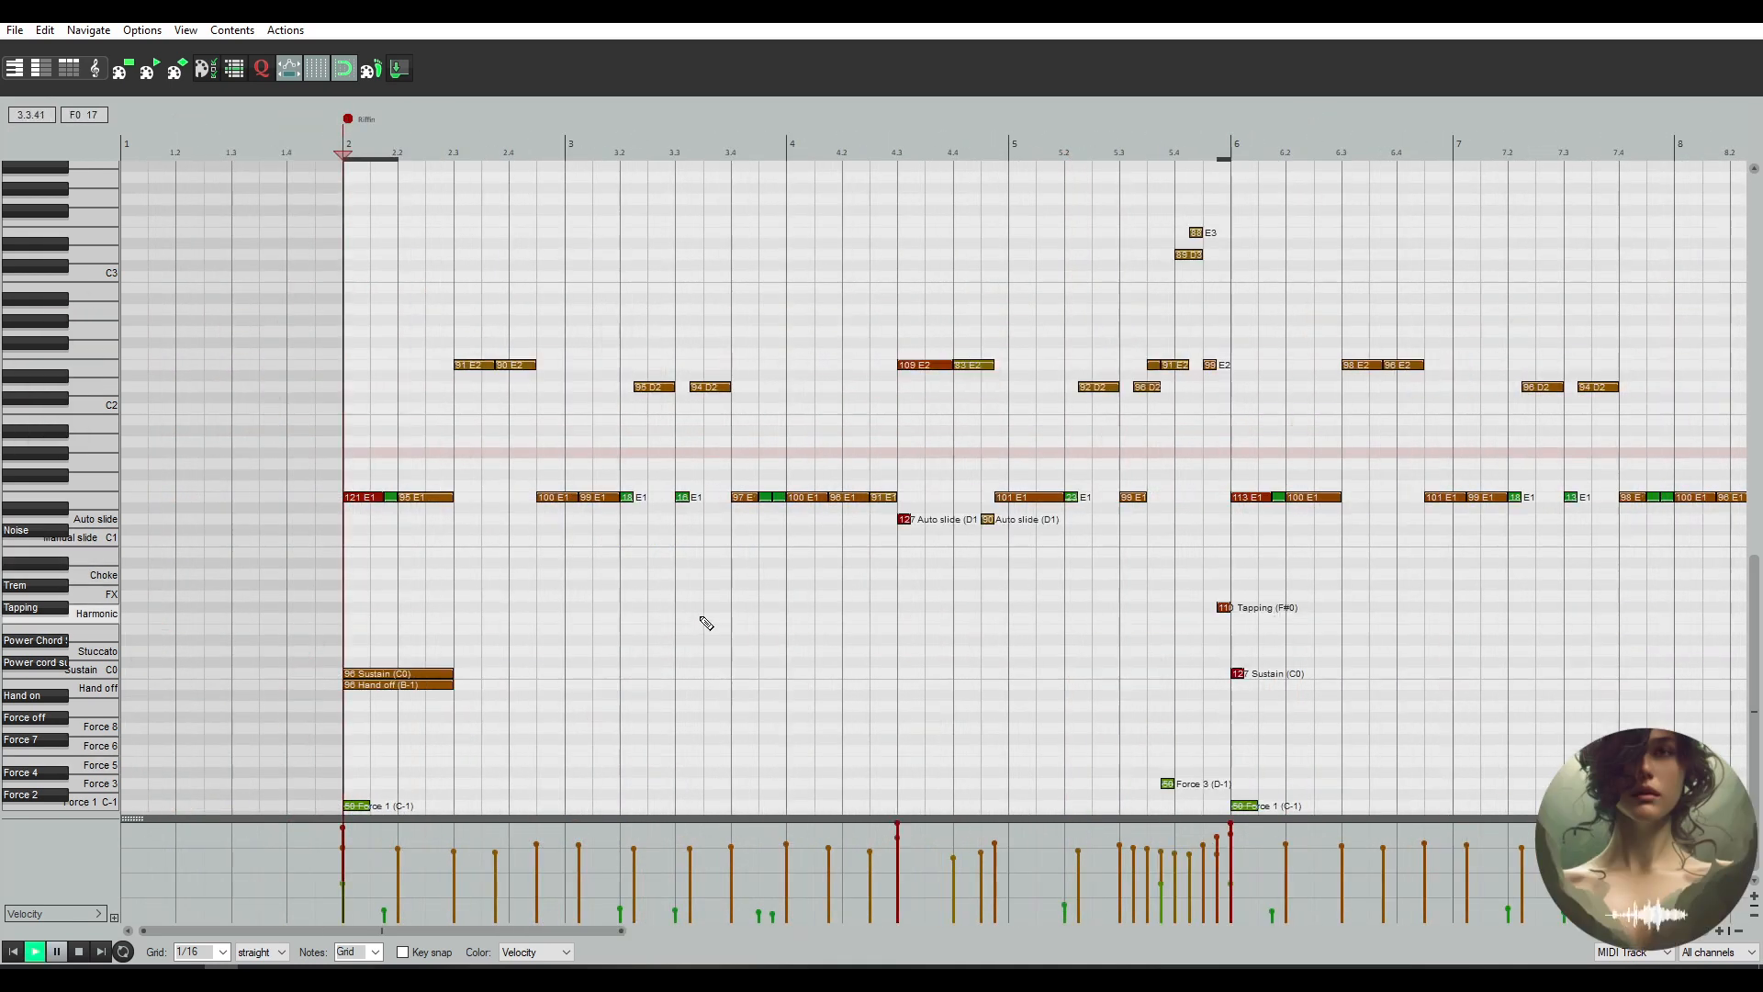
{"action": "key", "text": "space"}
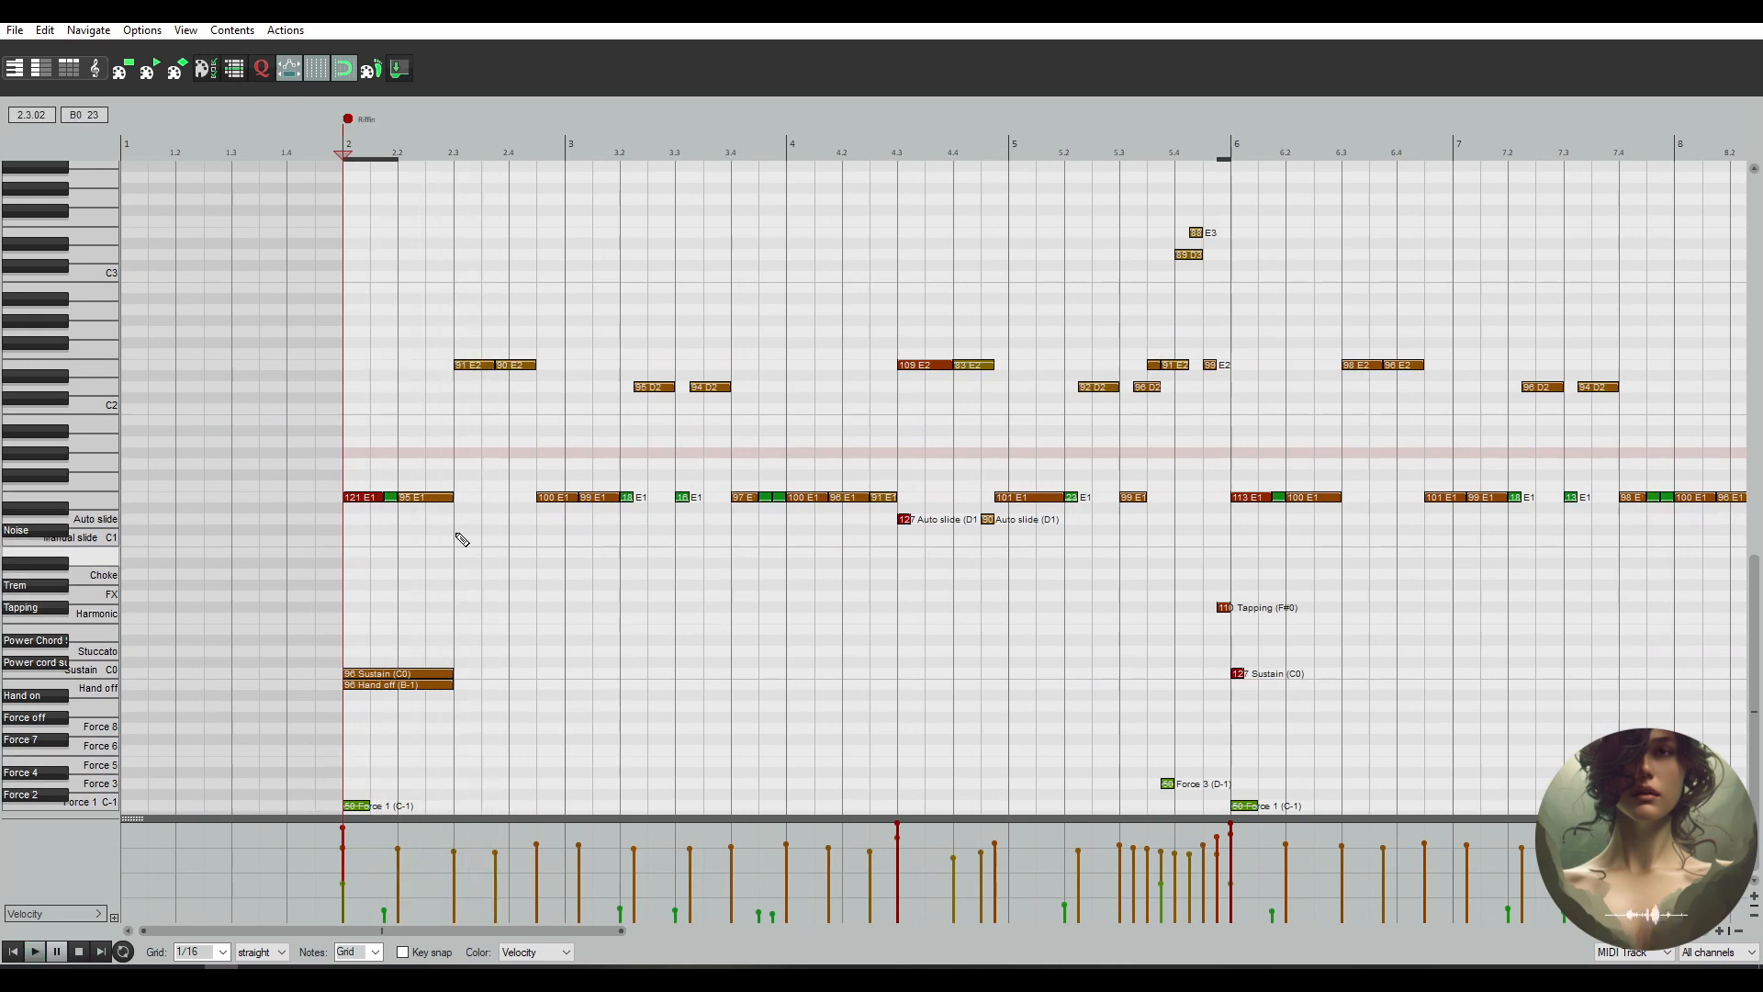
{"action": "left_click", "coordinate": [454, 465]}
{"action": "scroll", "coordinate": [587, 486], "scroll_direction": "up", "scroll_amount": 3}
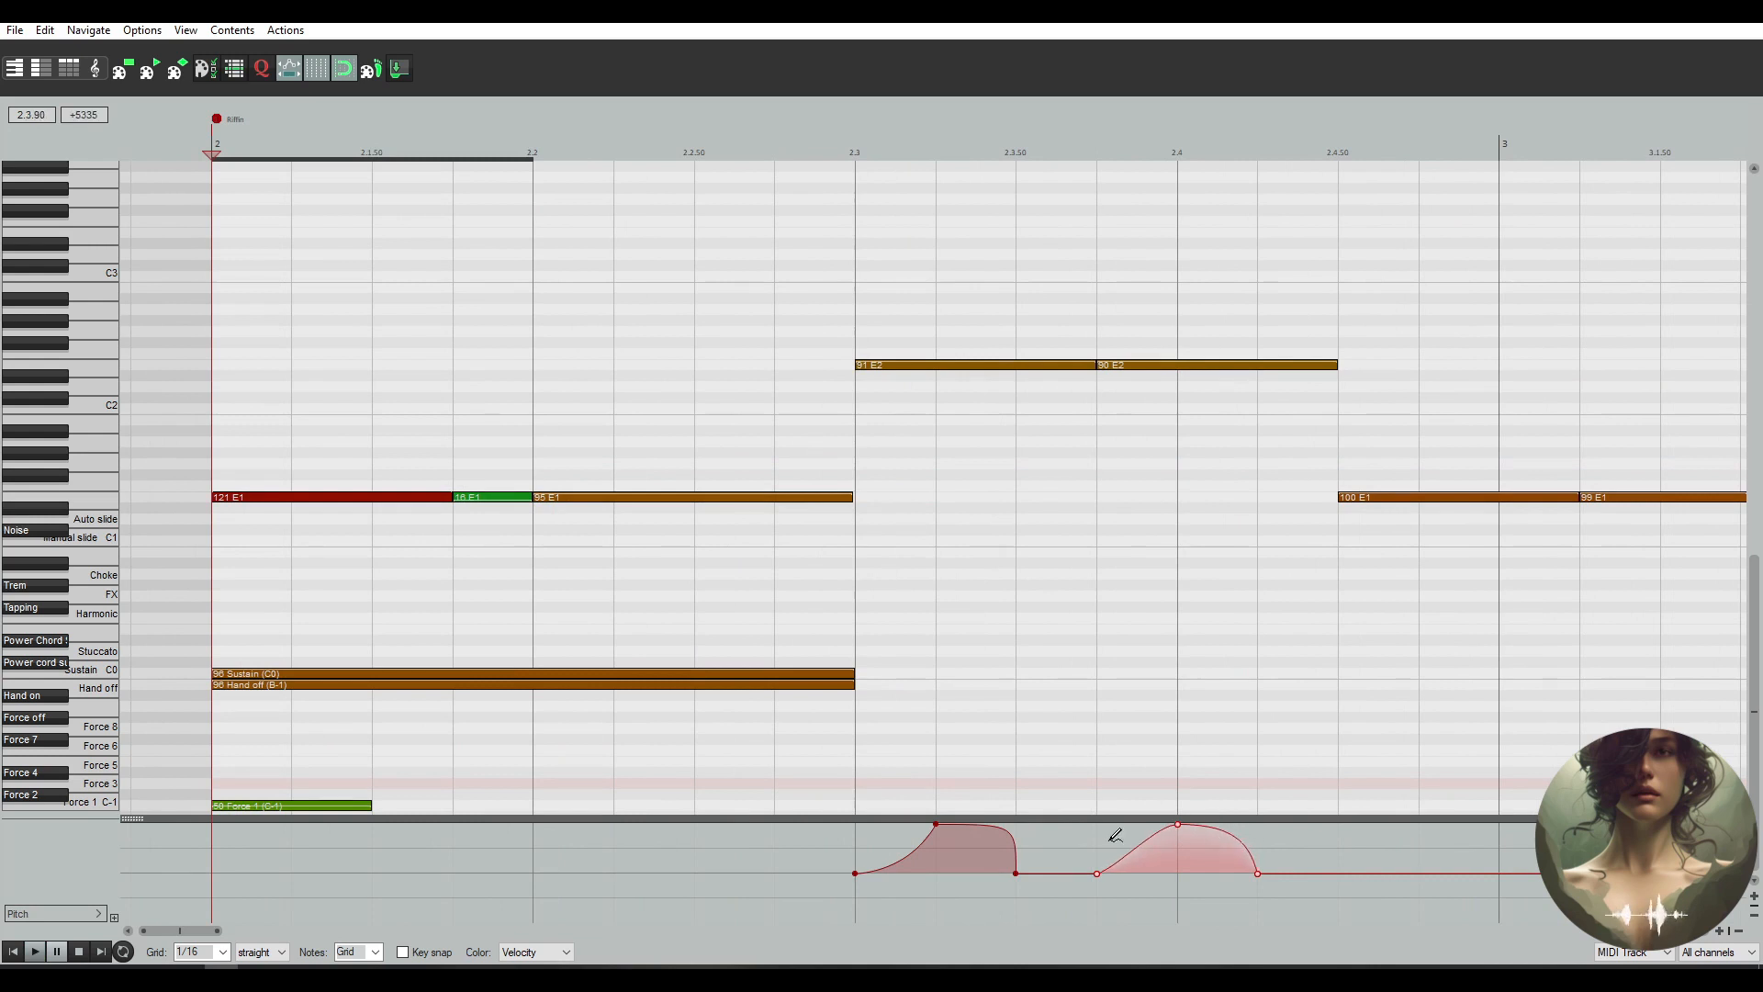
{"action": "left_click", "coordinate": [1001, 837]}
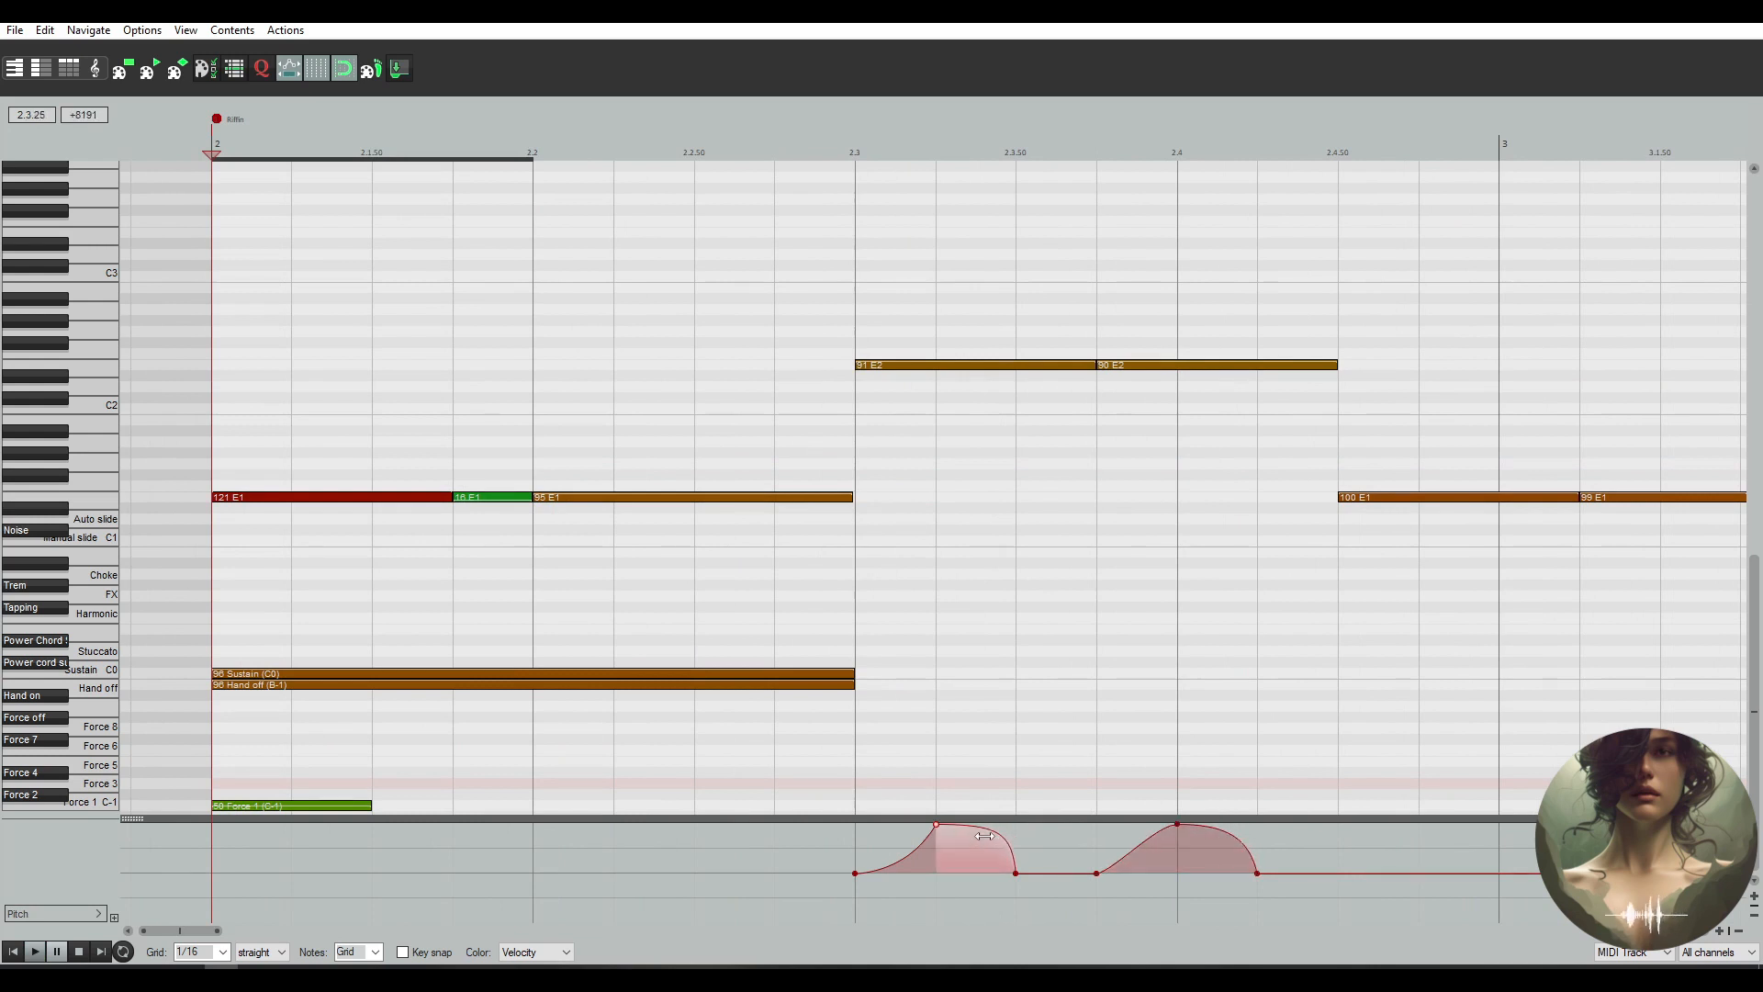
{"action": "key", "text": "space"}
Reshape both pitch bends in bar 2 to rise late and fall in a curve, lower their peaks, and play back
{"action": "left_click", "coordinate": [1156, 856]}
{"action": "key", "text": "space"}
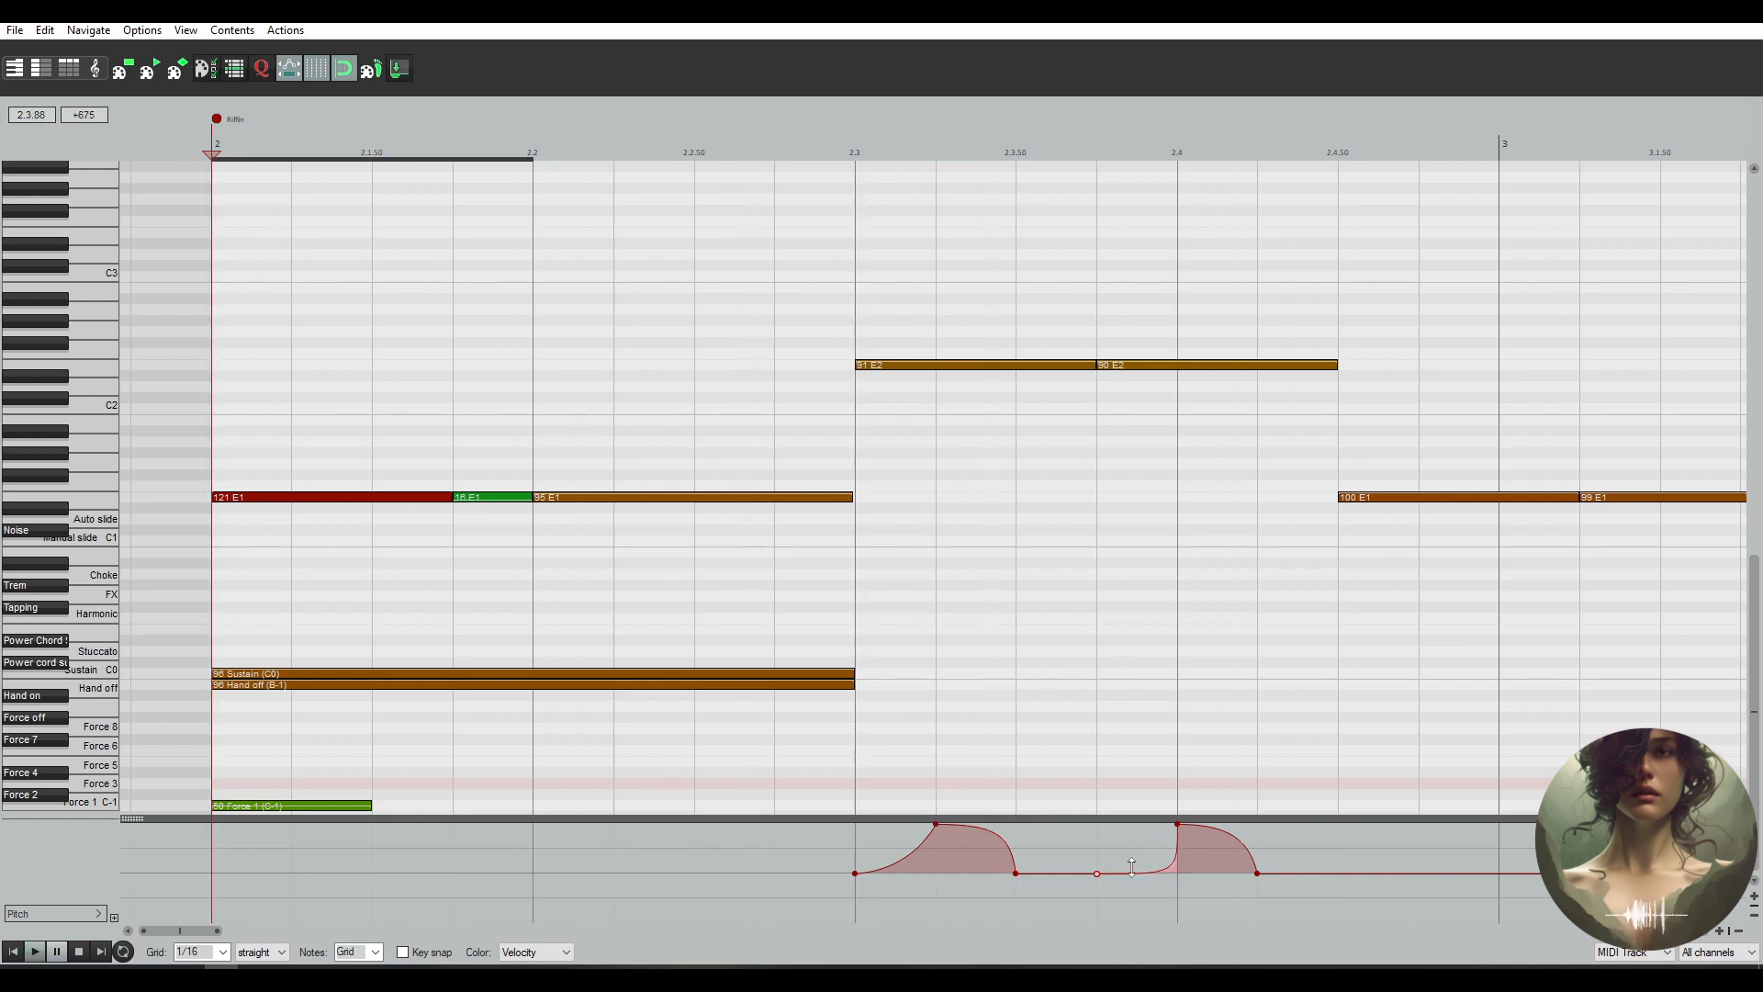
{"action": "key", "text": "space"}
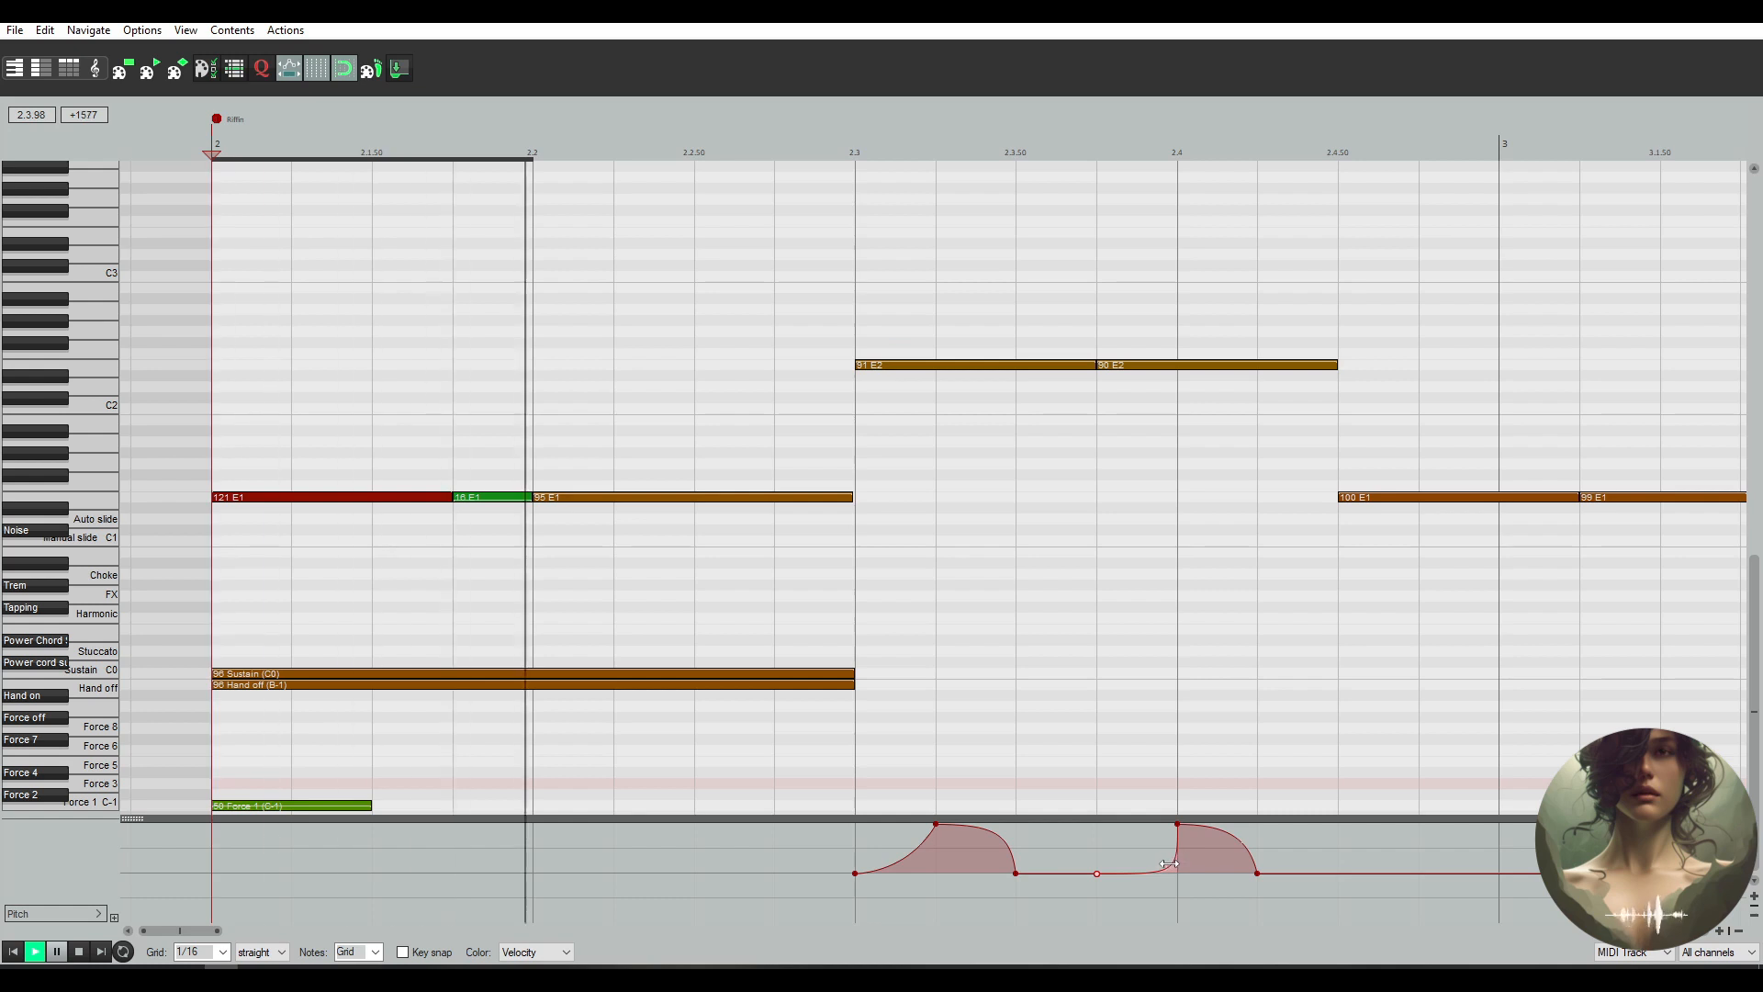
{"action": "key", "text": "space"}
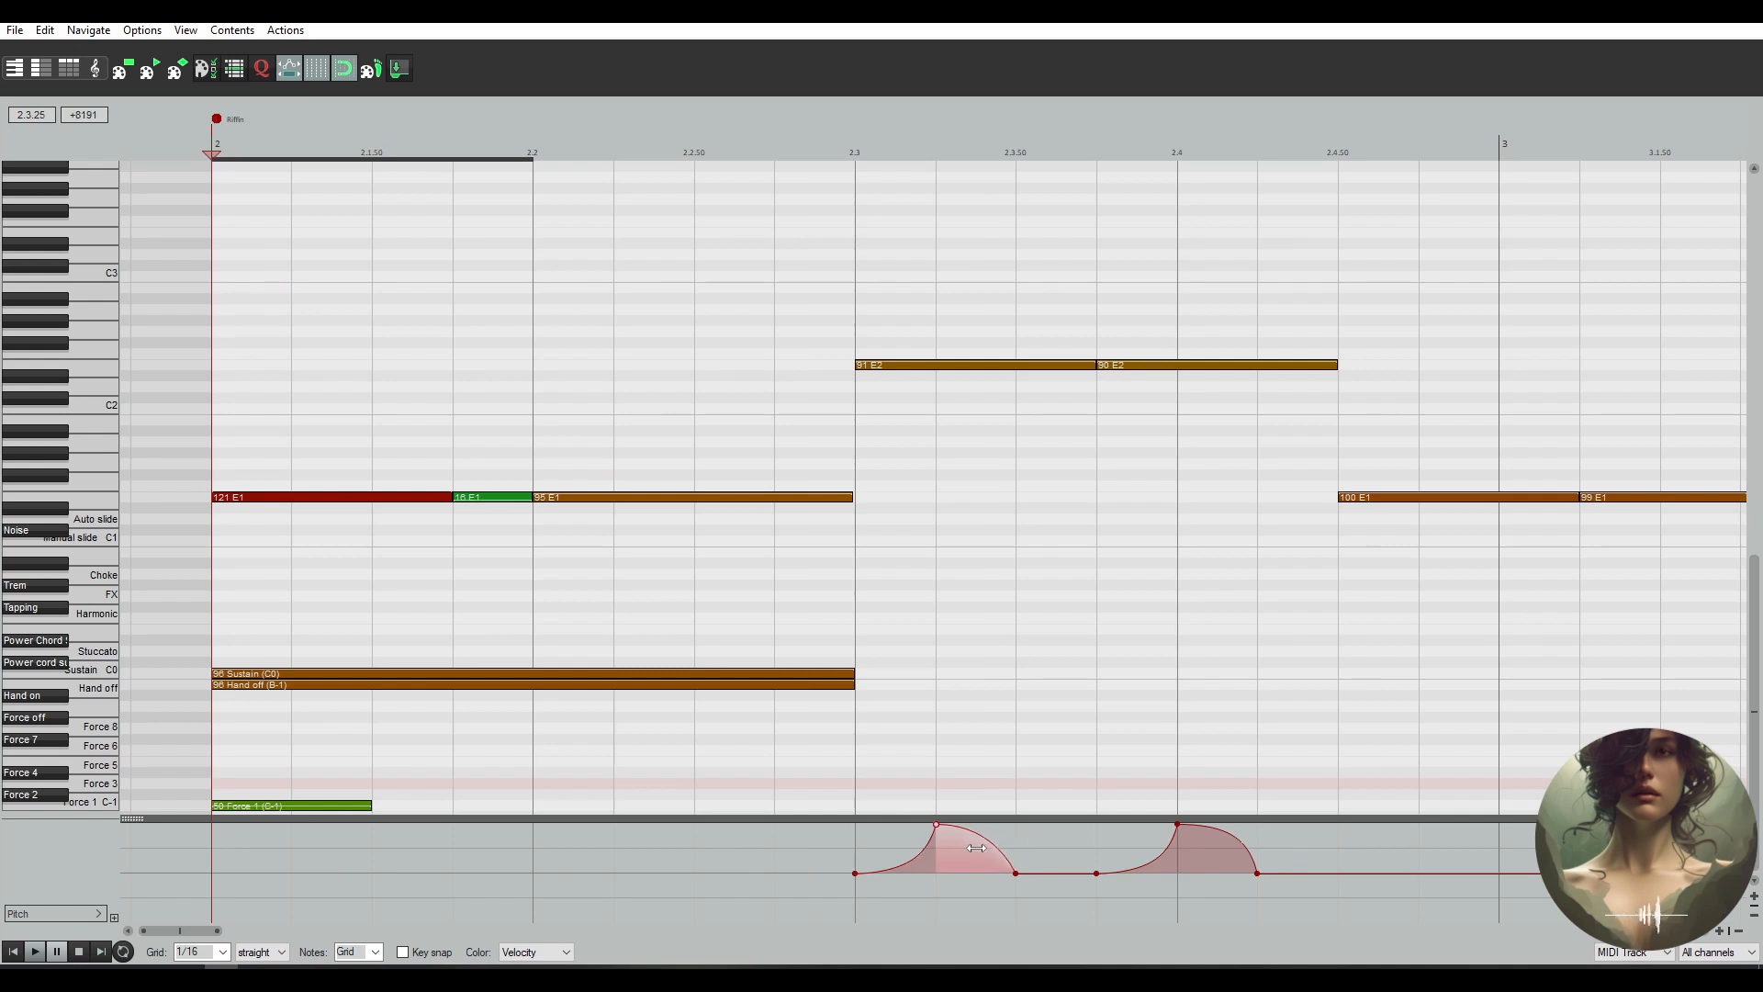
{"action": "key", "text": "space"}
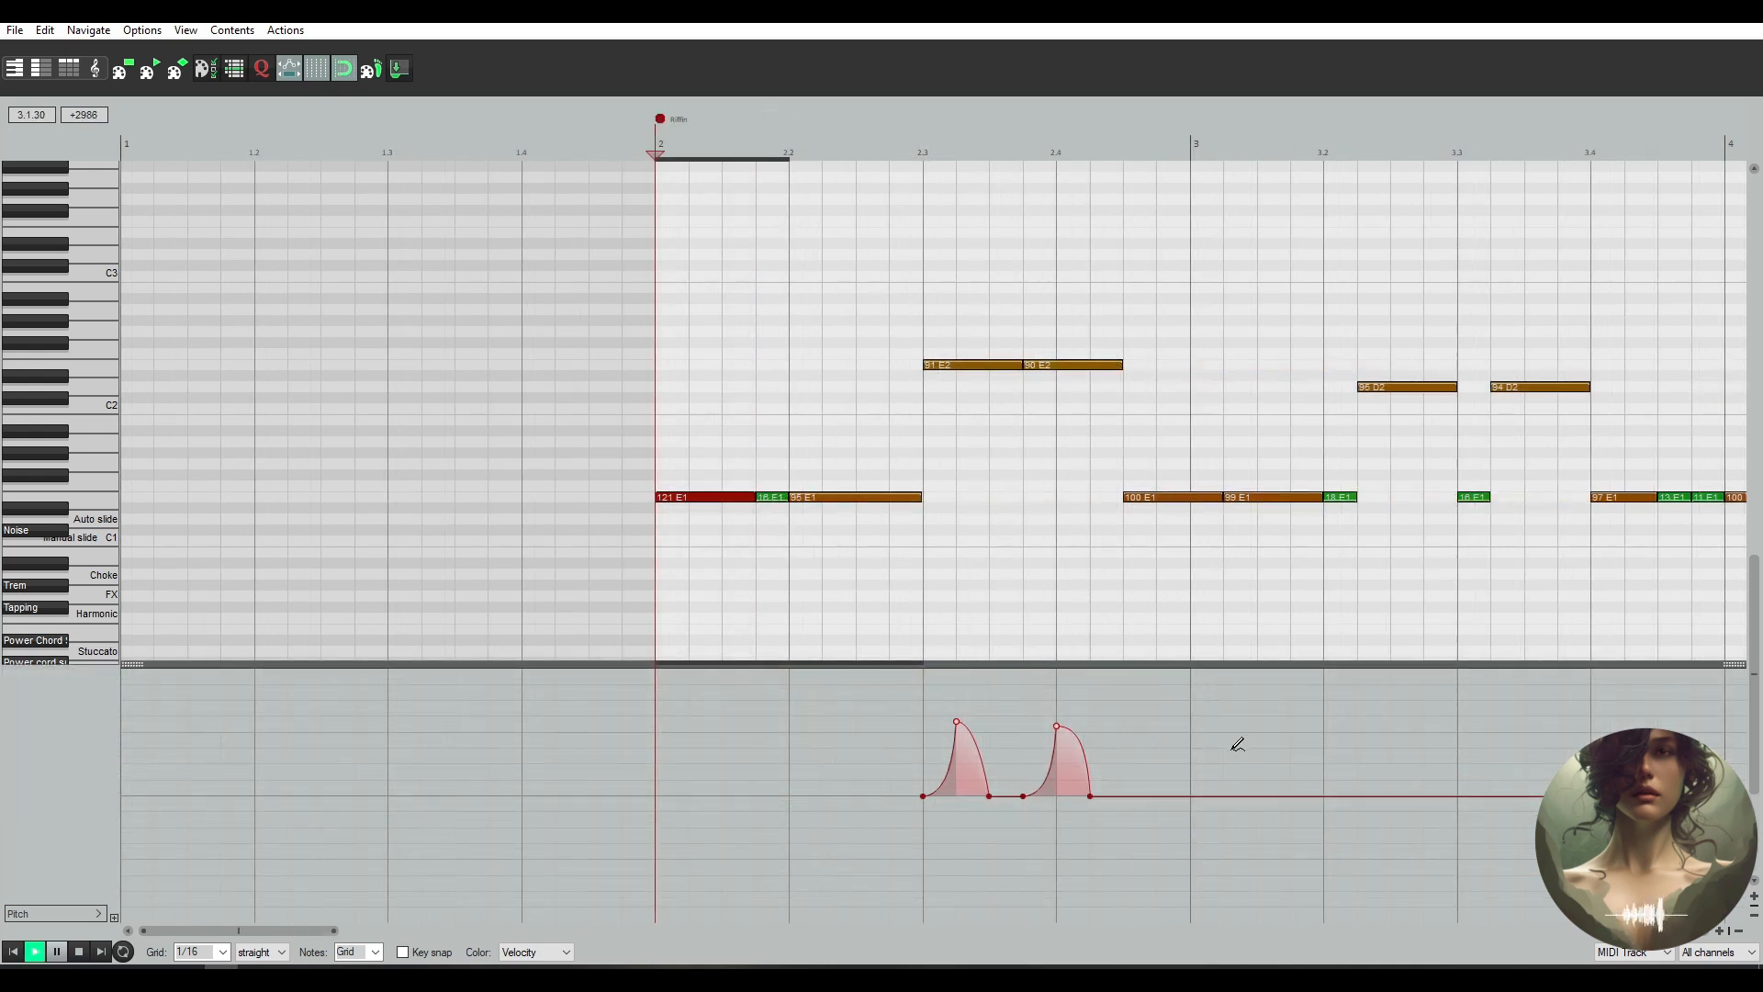
Copy the first E2 pitch bend in bar 2 onto the first D2 in bar 3 and play back
{"action": "key", "text": "space"}
{"action": "left_click_drag", "start_coordinate": [1160, 688], "coordinate": [902, 853]}
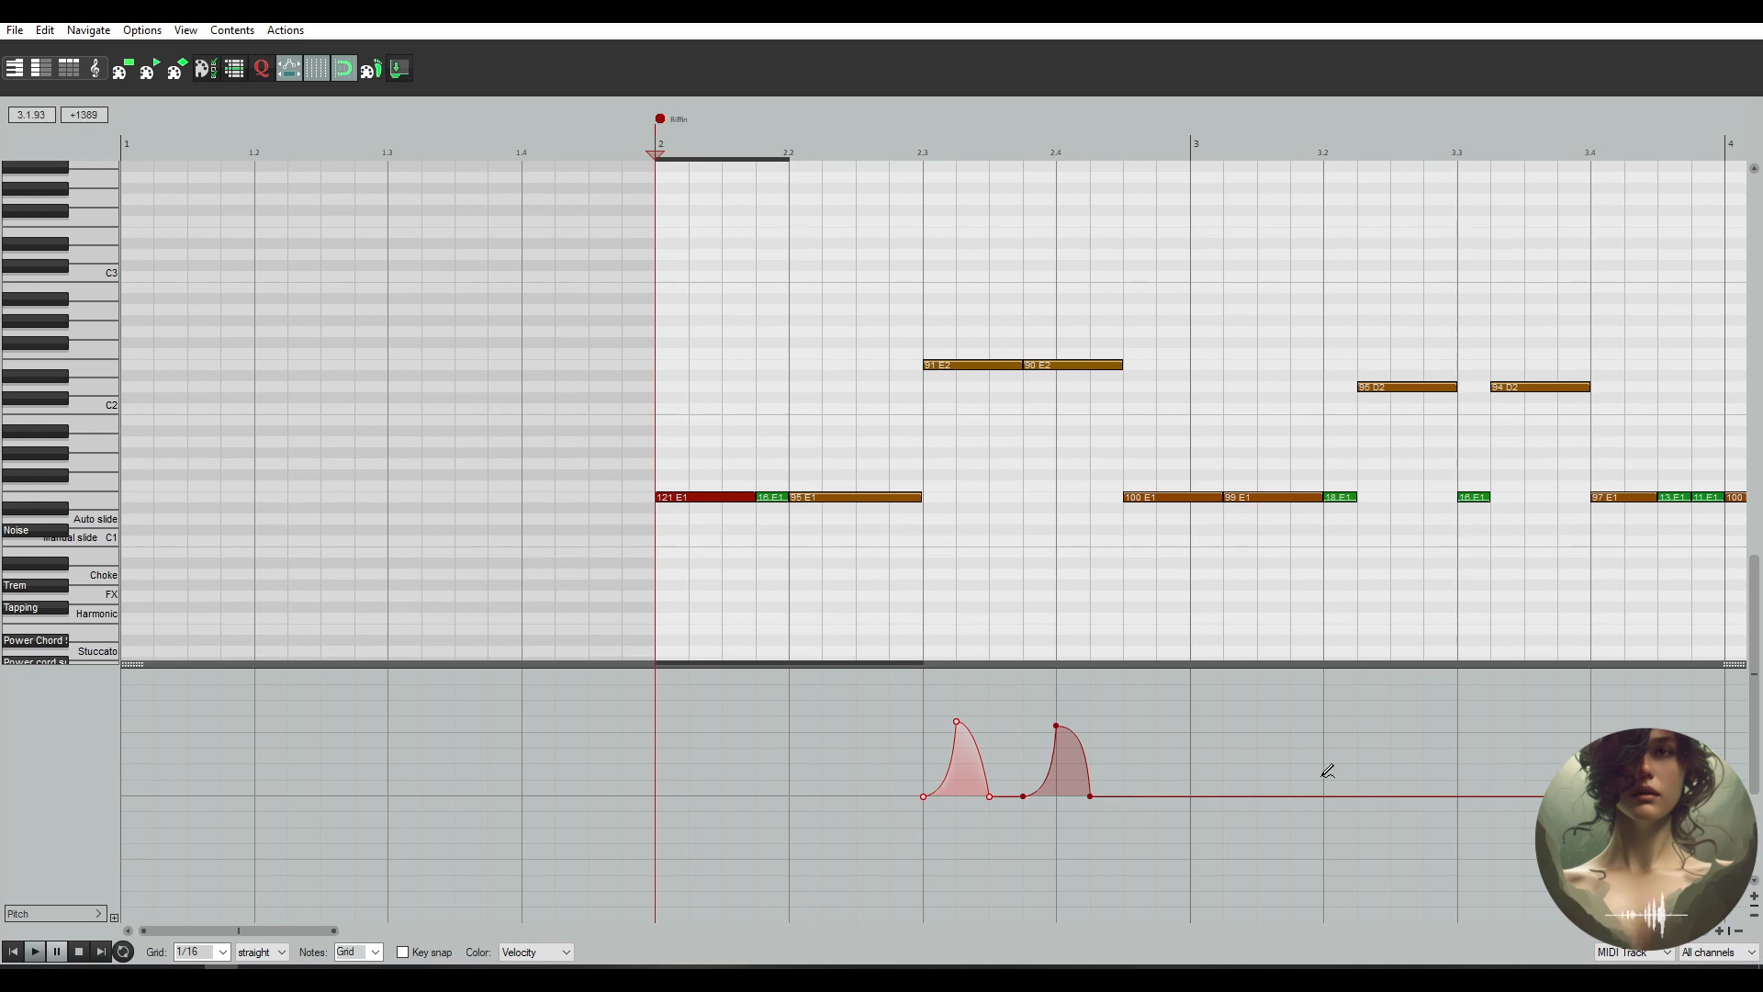
{"action": "left_click", "coordinate": [1358, 791]}
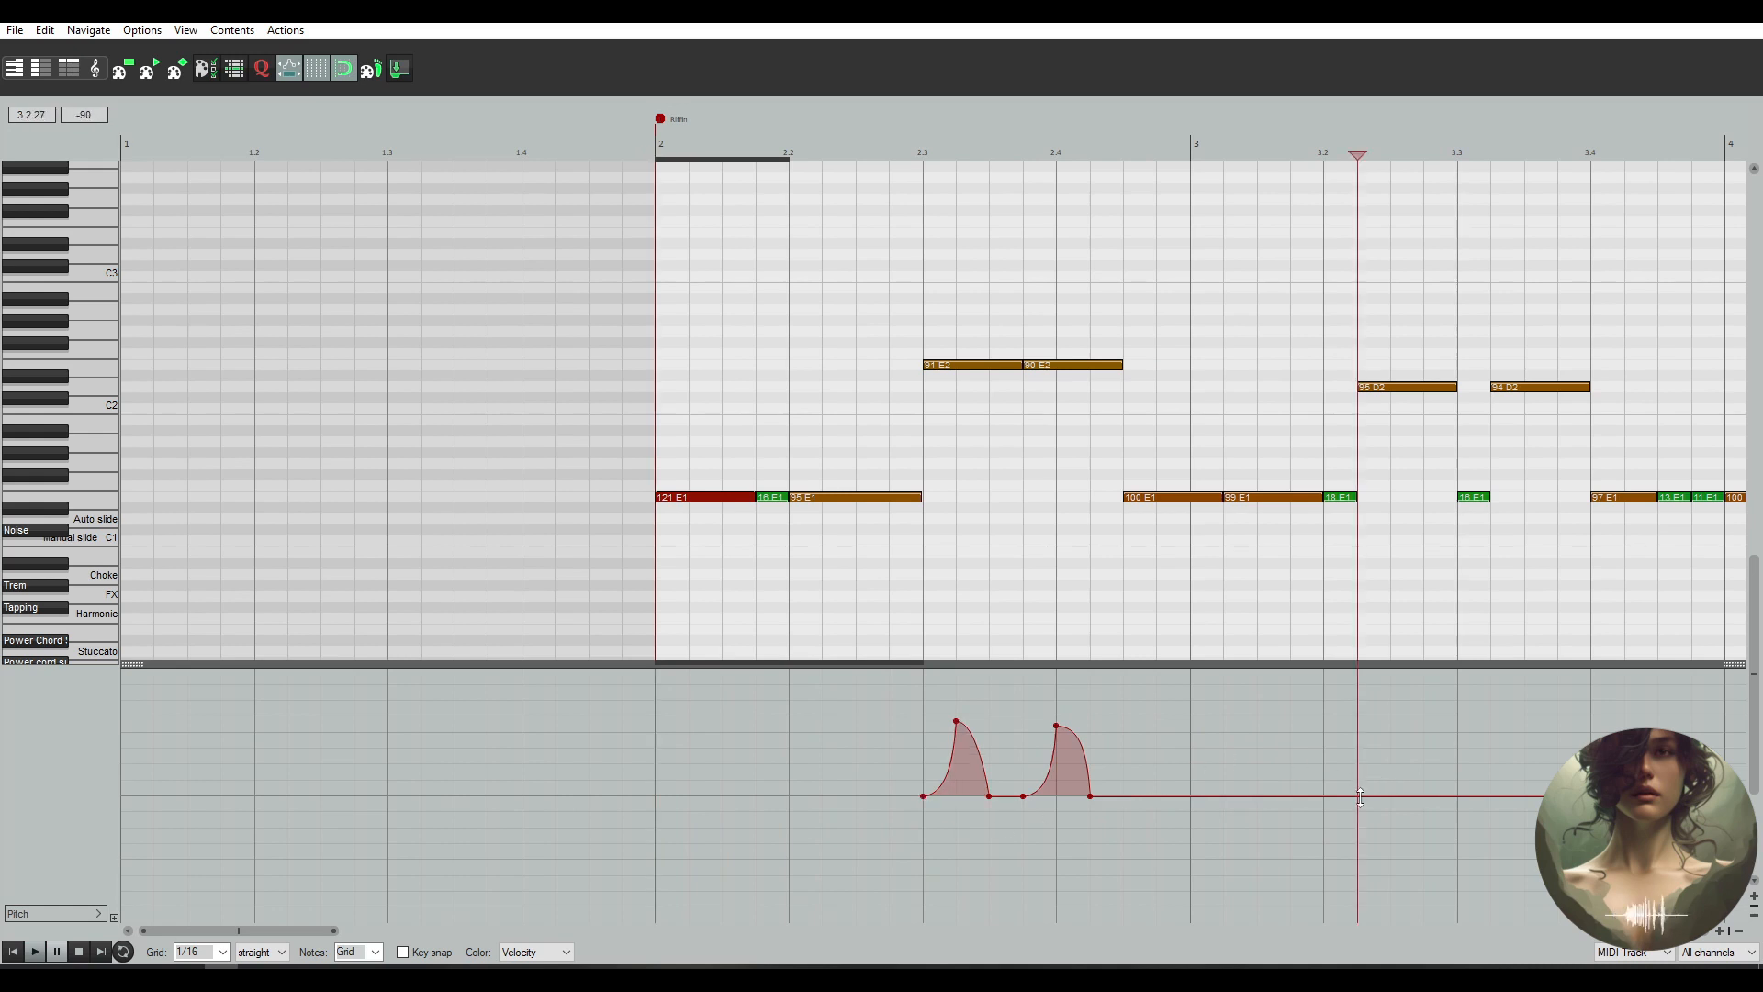
{"action": "key", "text": "ctrl+v"}
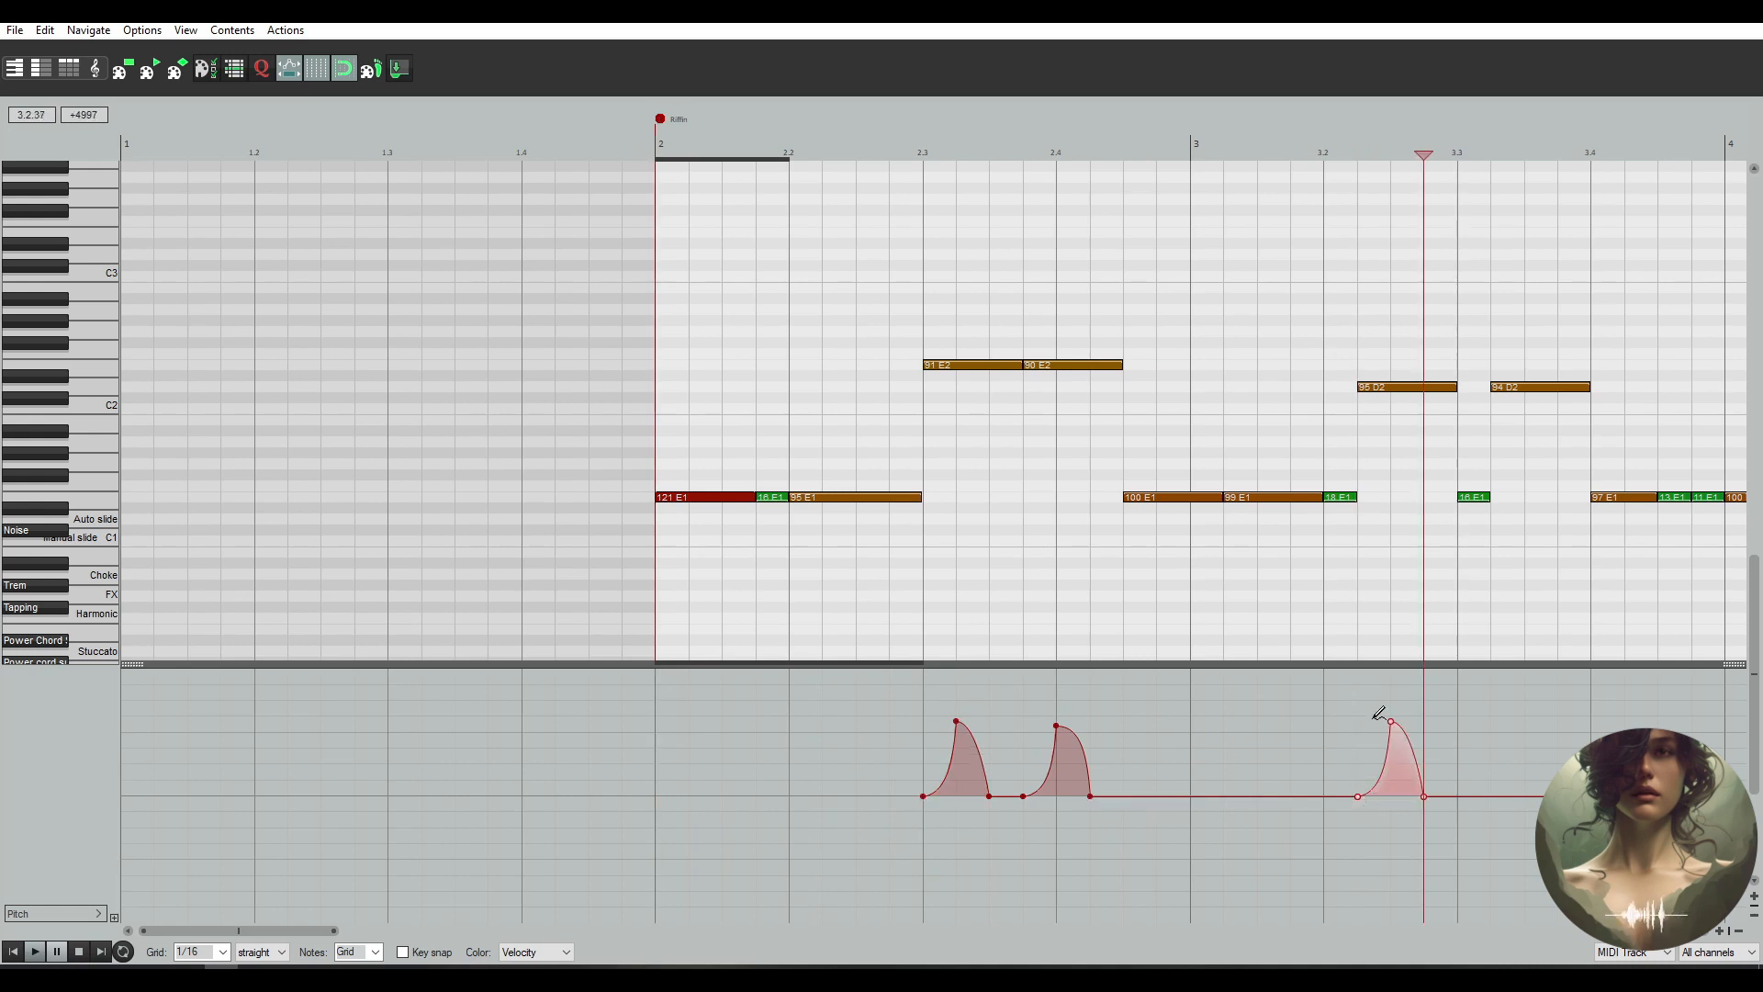
{"action": "left_click", "coordinate": [1378, 713]}
{"action": "key", "text": "space"}
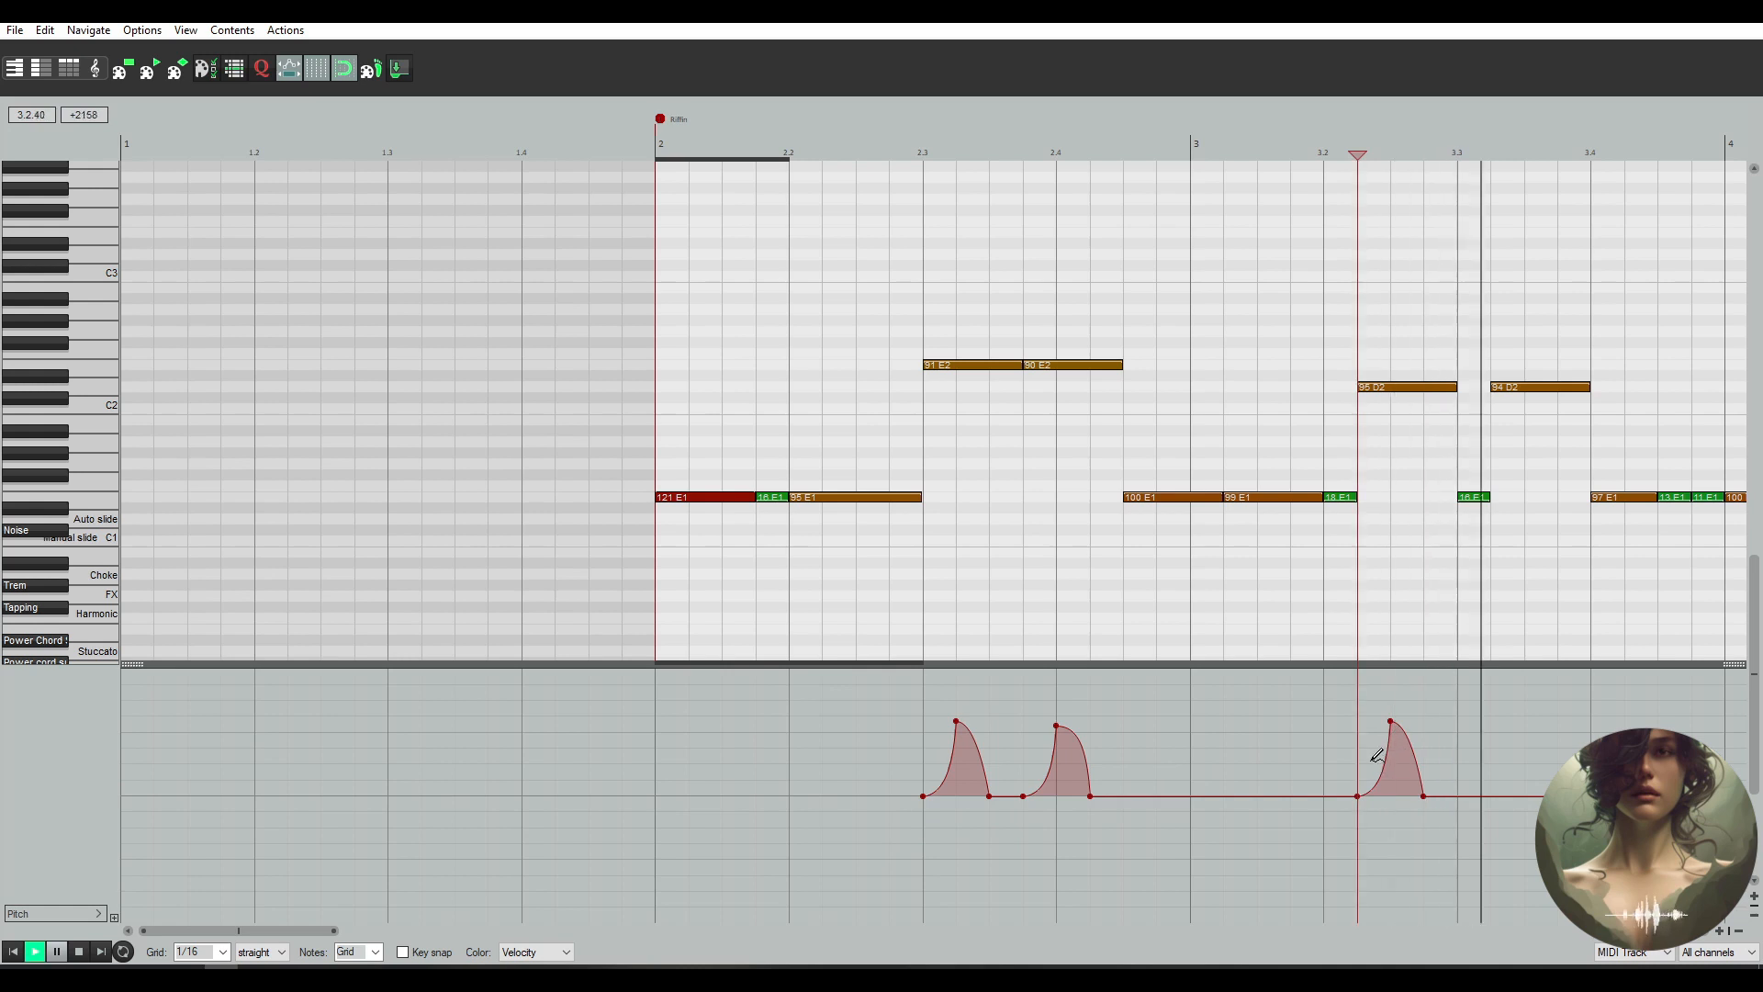
Play back the riff from bar 2 to check the bends through bar 3
{"action": "key", "text": "Home"}
{"action": "key", "text": "space"}
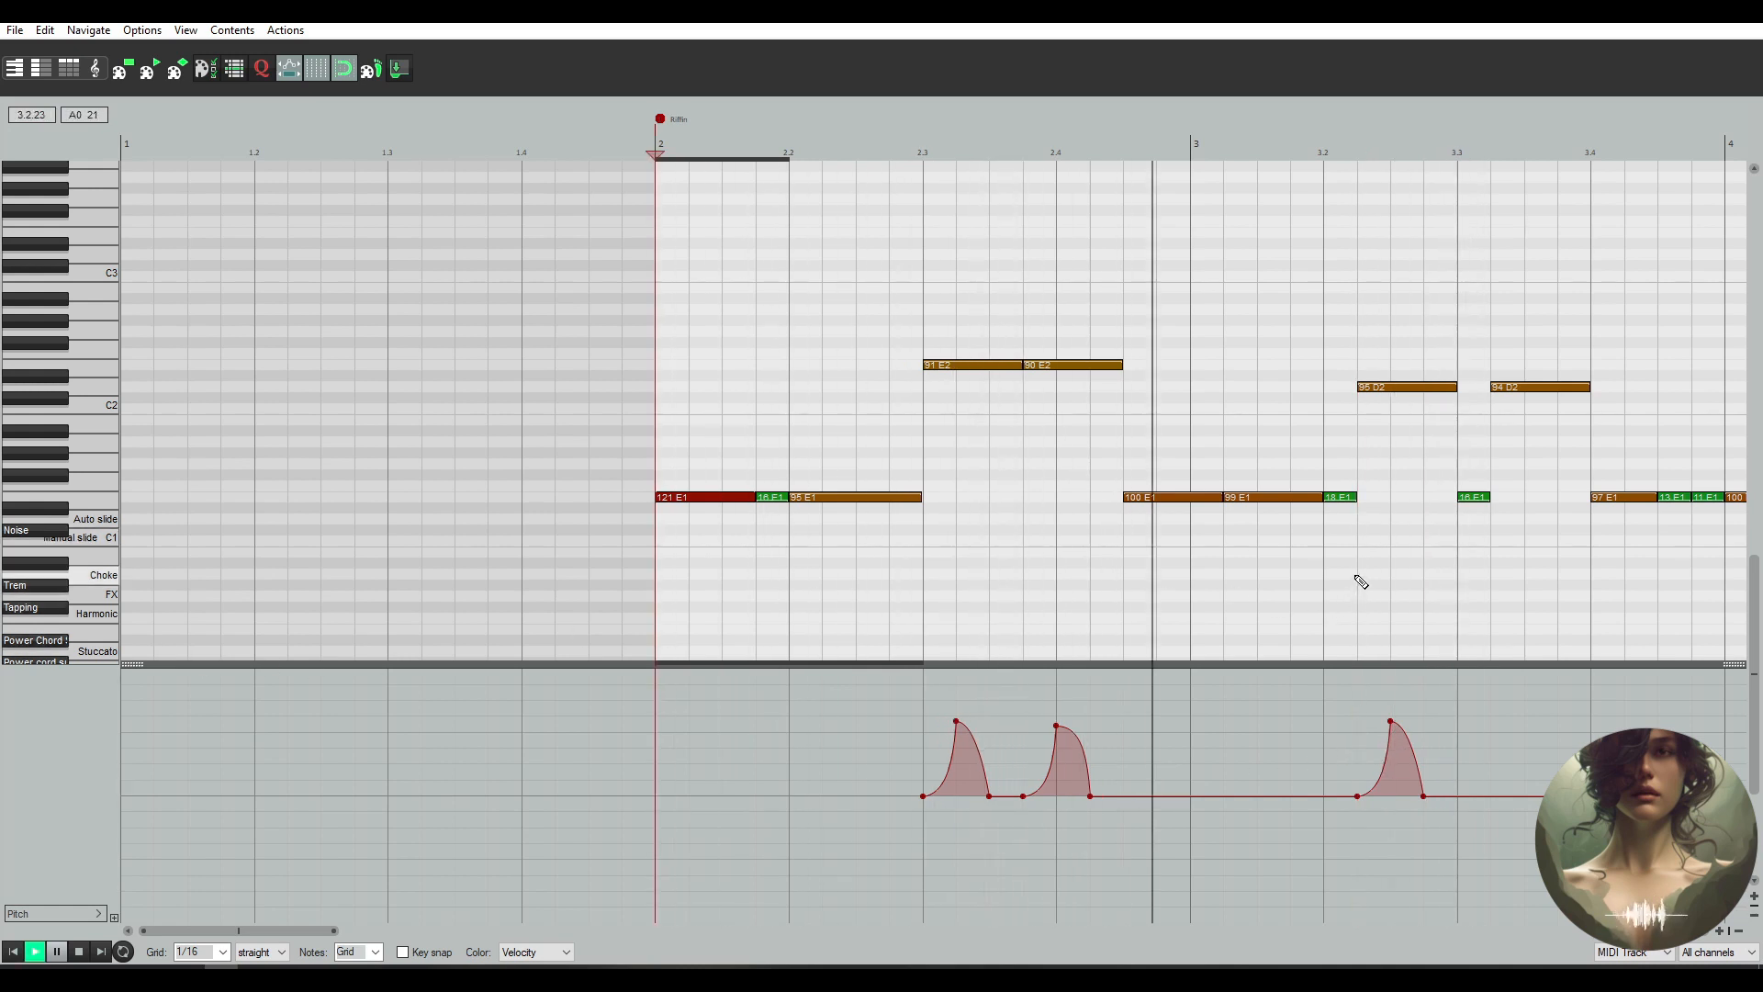
{"action": "key", "text": "space"}
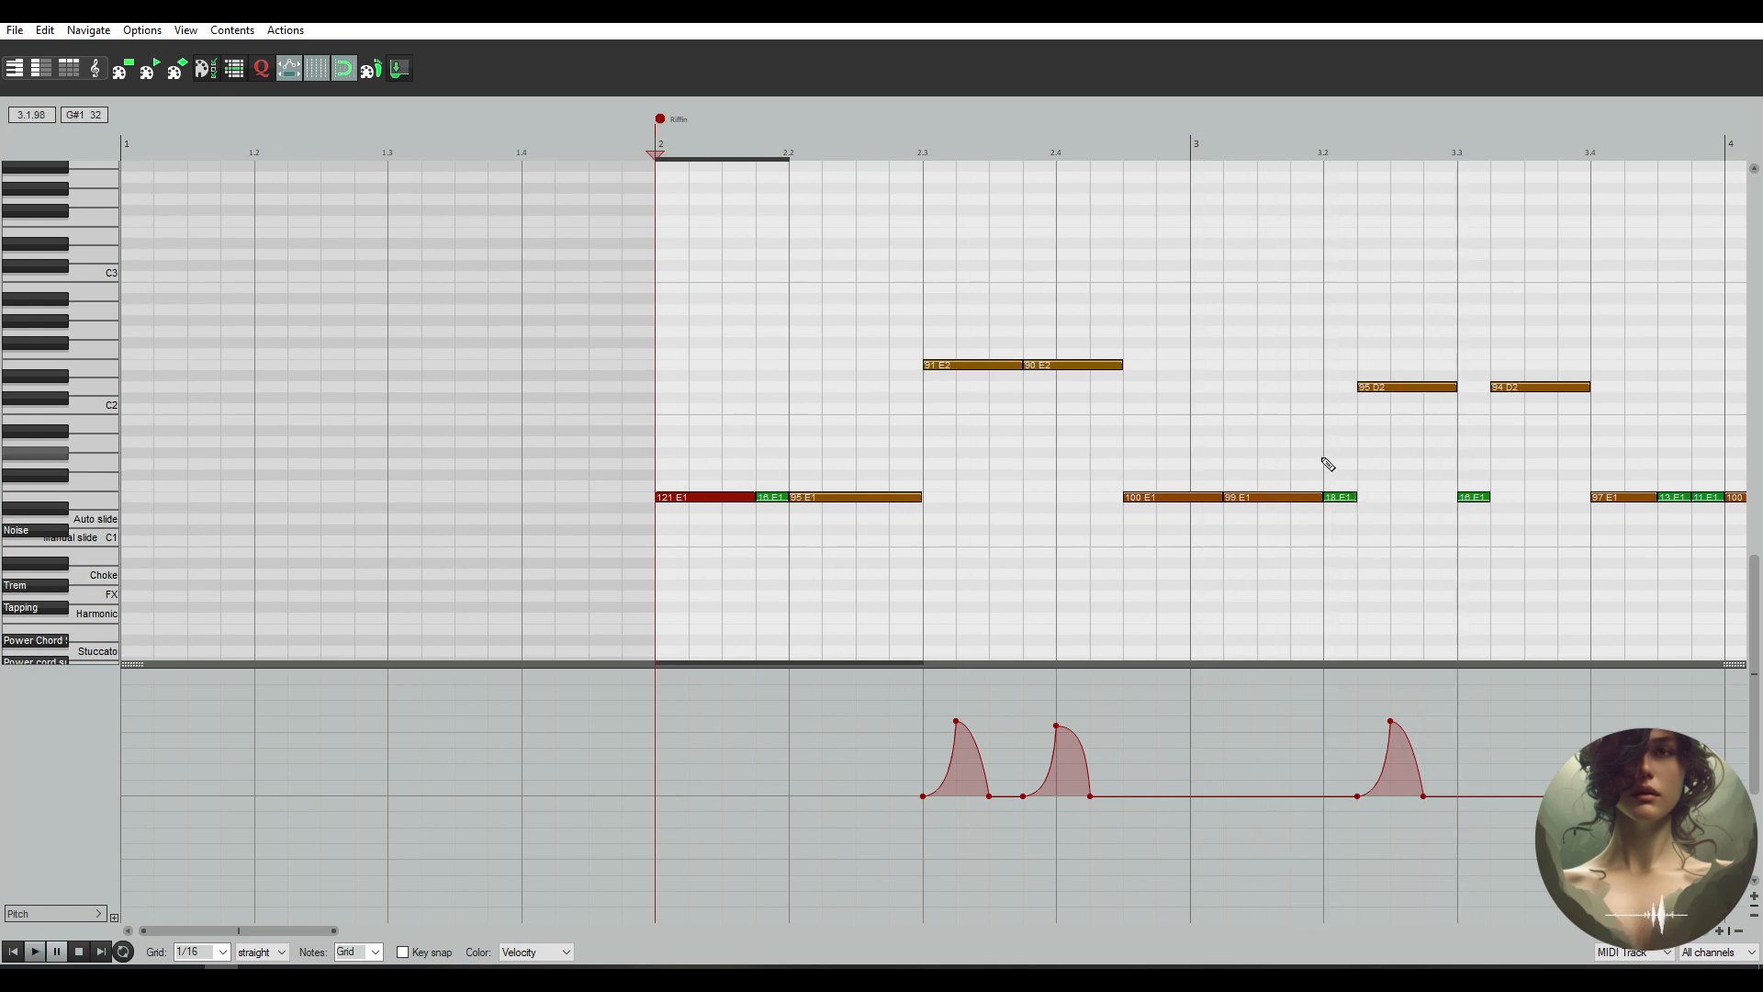
{"action": "key", "text": "space"}
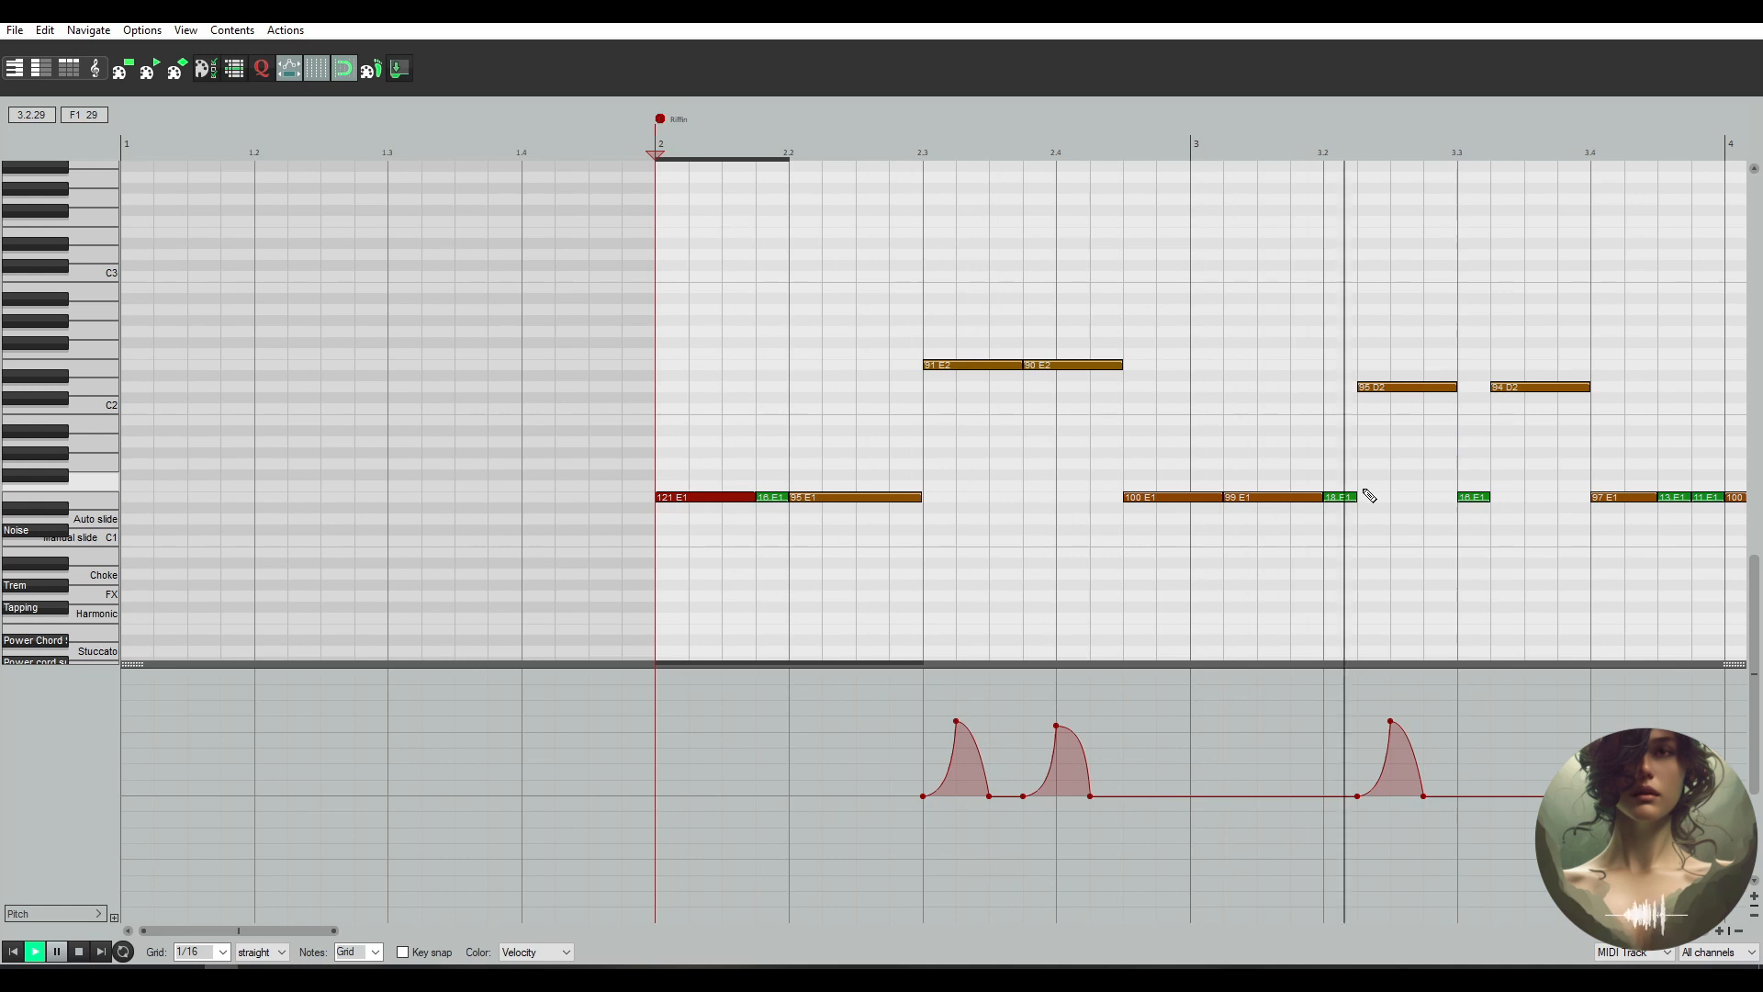
{"action": "key", "text": "space"}
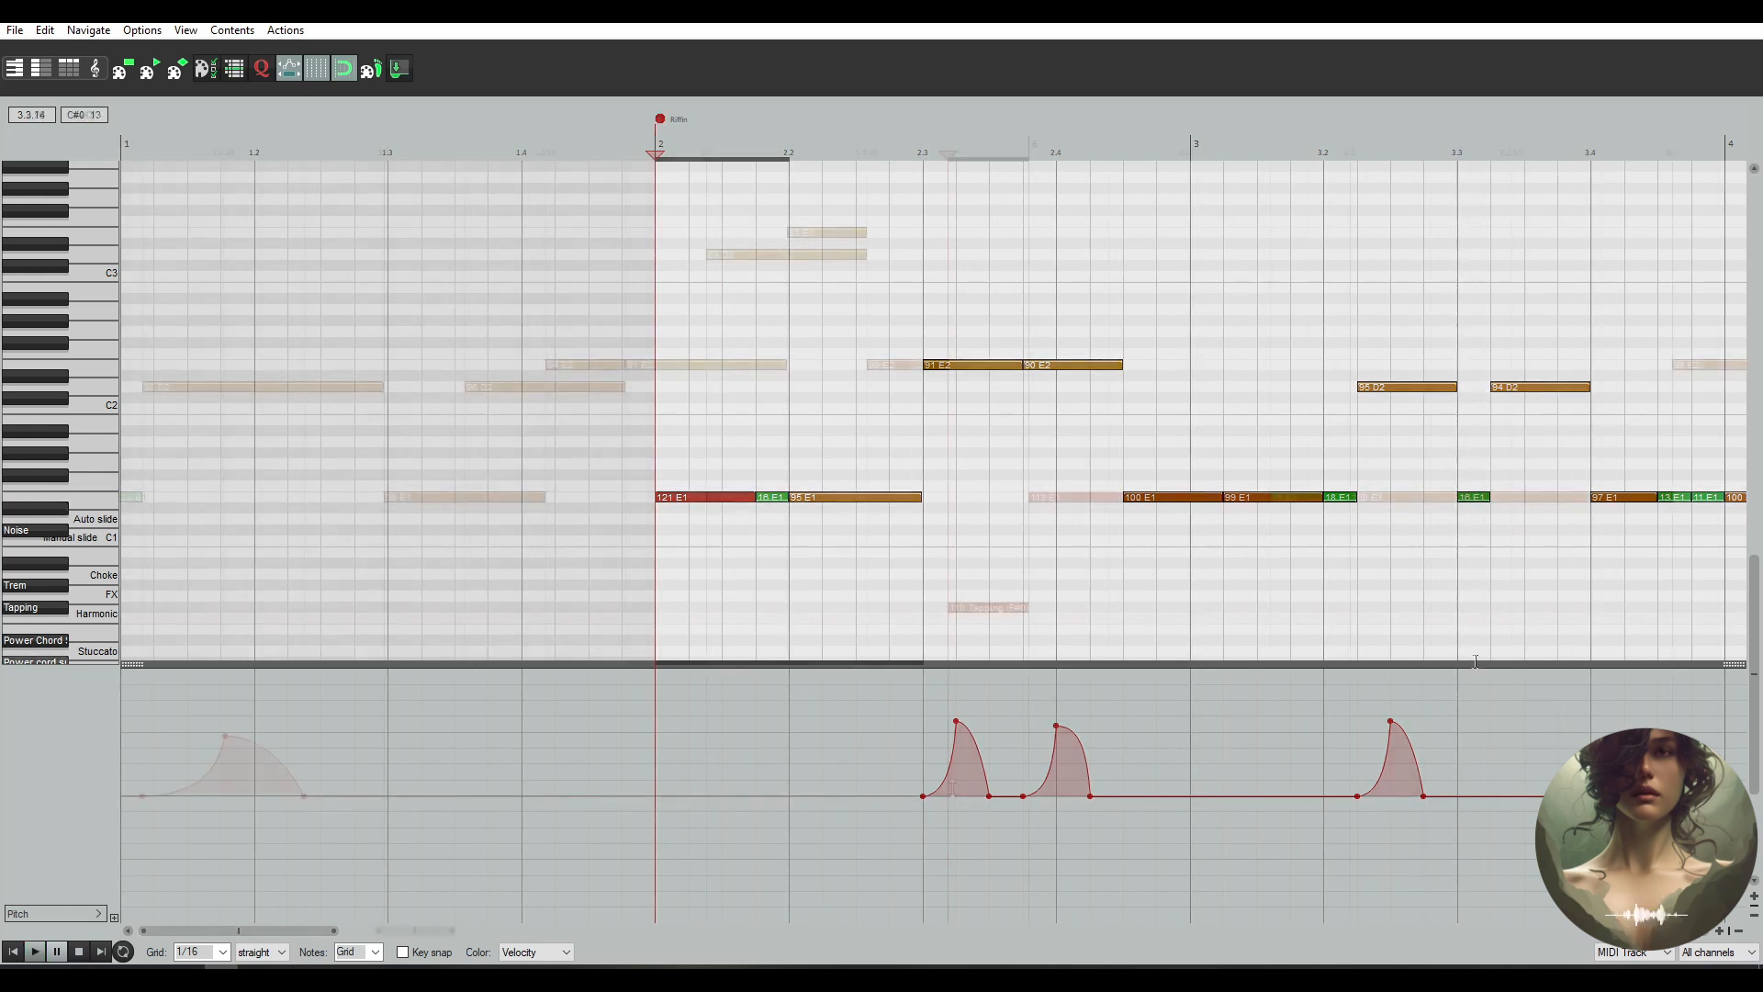
Shape a slight pitch bend over the Tapping note at the end of bar 5, returning to zero at bar 6, and play back
{"action": "left_click_drag", "start_coordinate": [1475, 696], "coordinate": [1372, 805]}
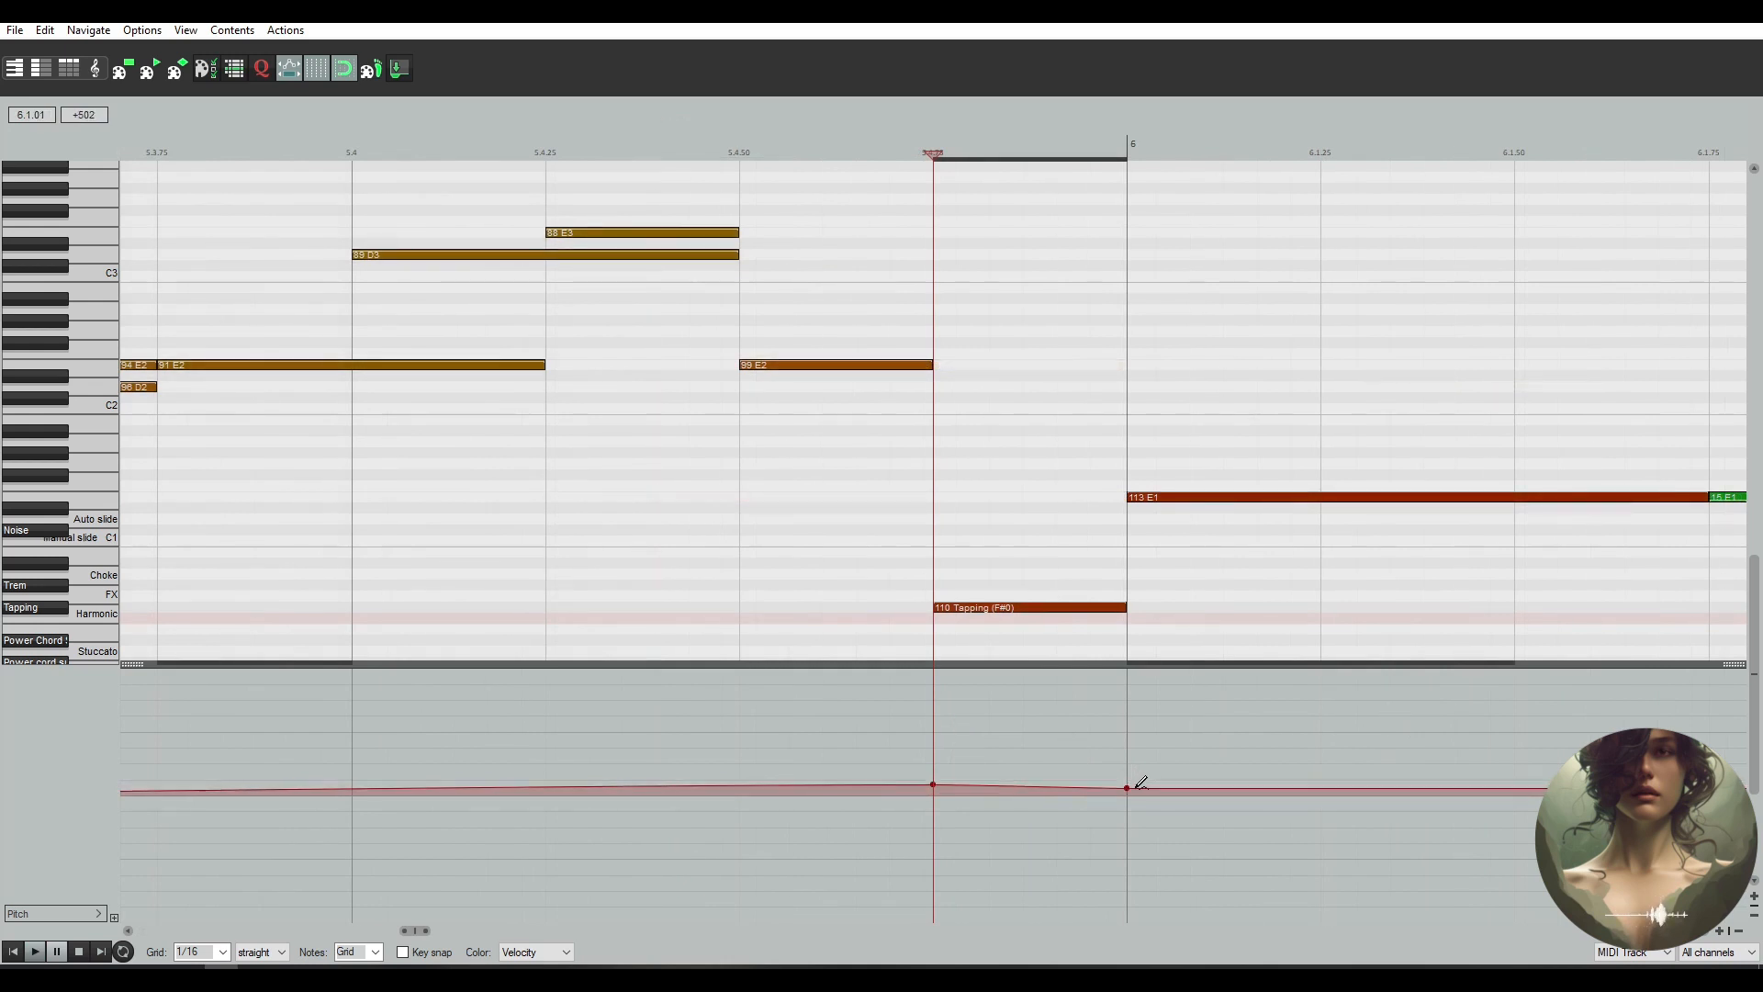
{"action": "left_click", "coordinate": [1141, 794]}
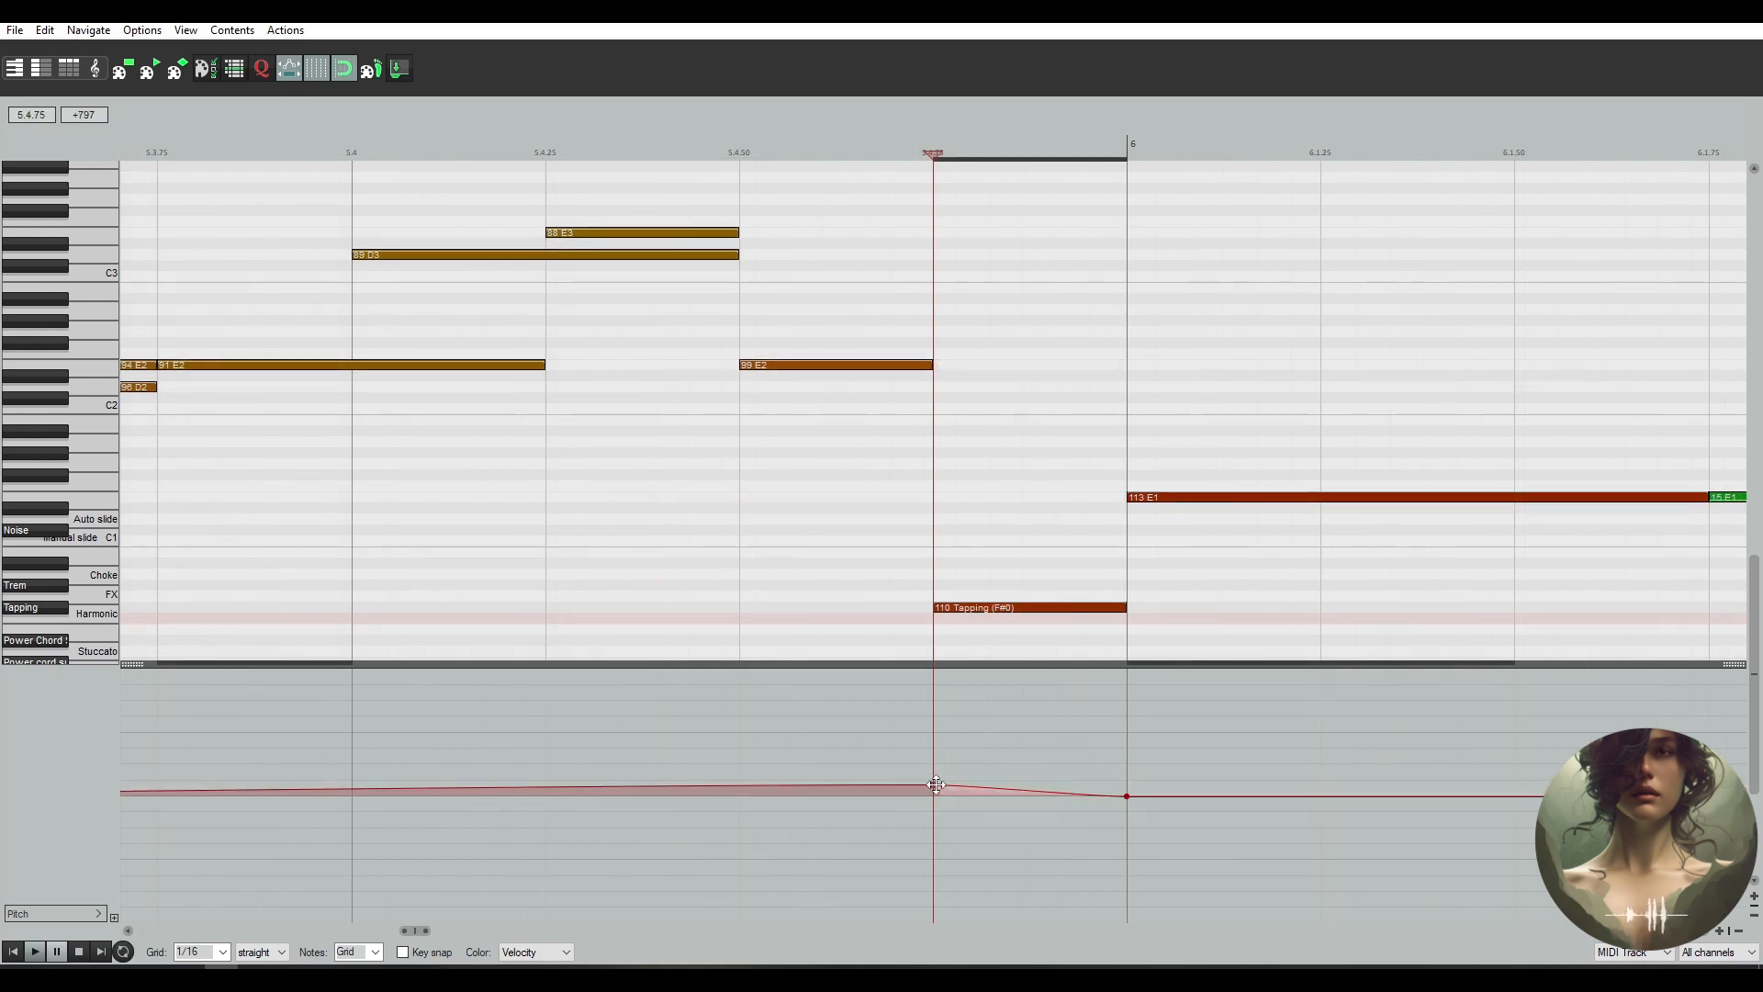
{"action": "left_click_drag", "start_coordinate": [936, 785], "coordinate": [936, 797]}
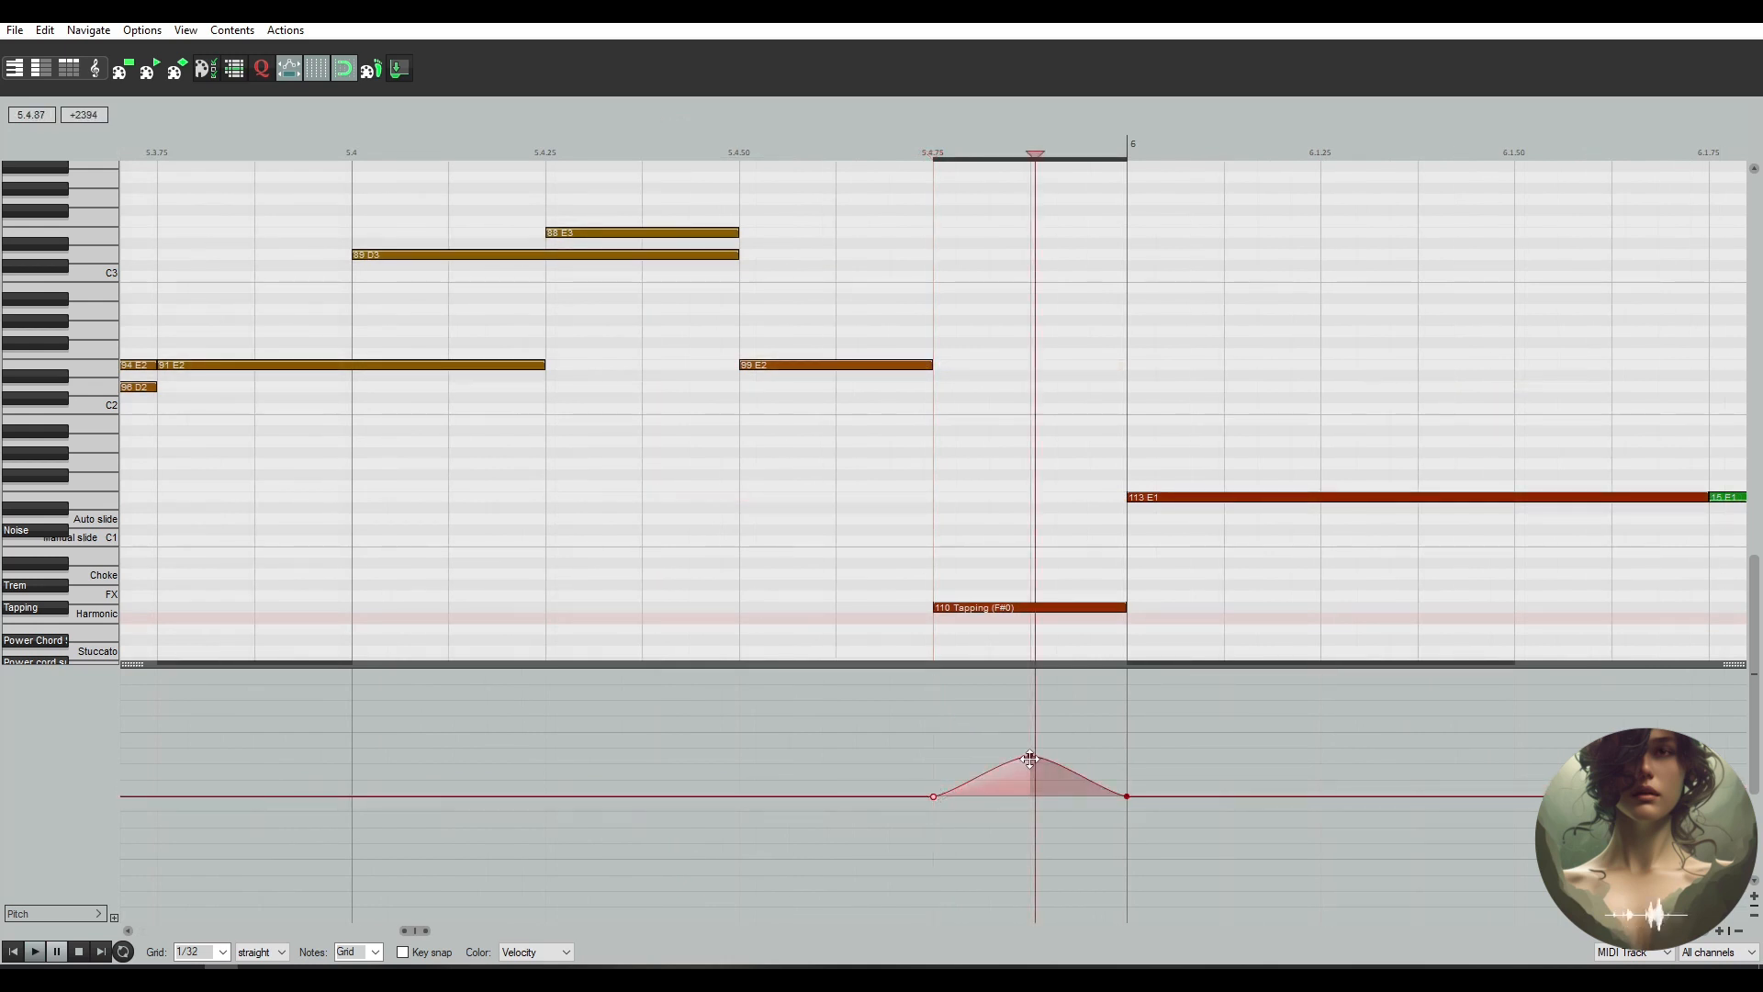
{"action": "left_click_drag", "start_coordinate": [1029, 759], "coordinate": [1020, 771]}
{"action": "key", "text": "ctrl+z"}
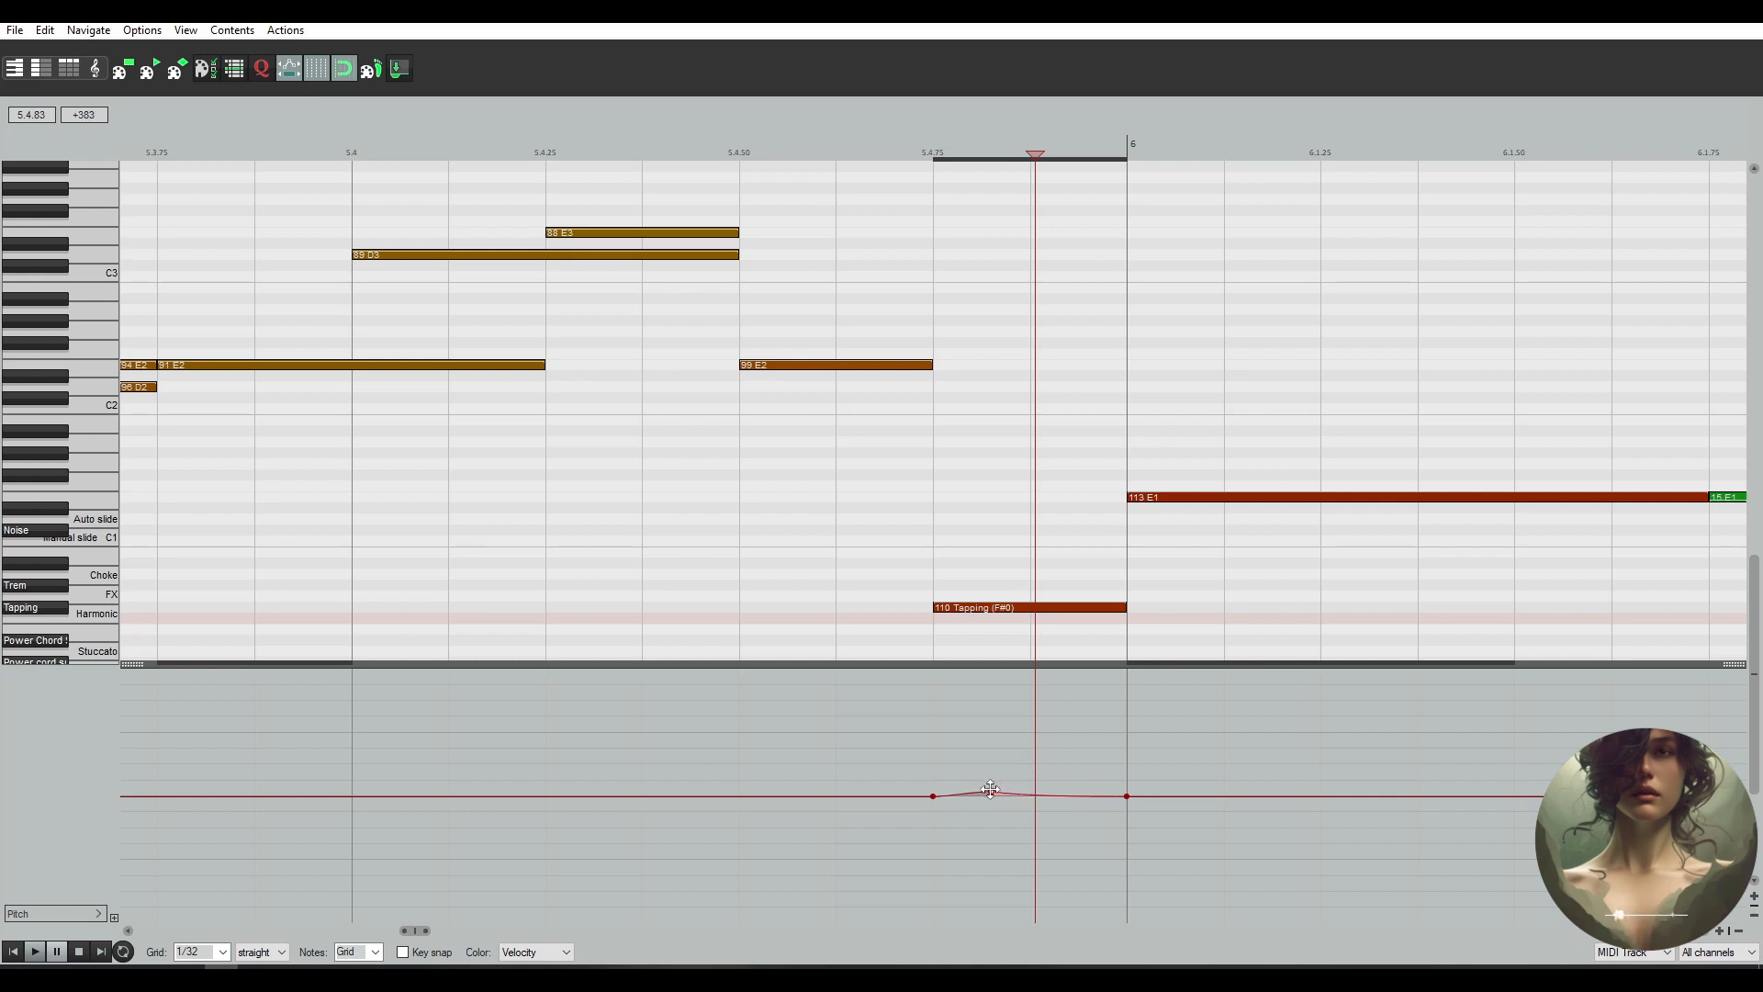
{"action": "left_click", "coordinate": [838, 755]}
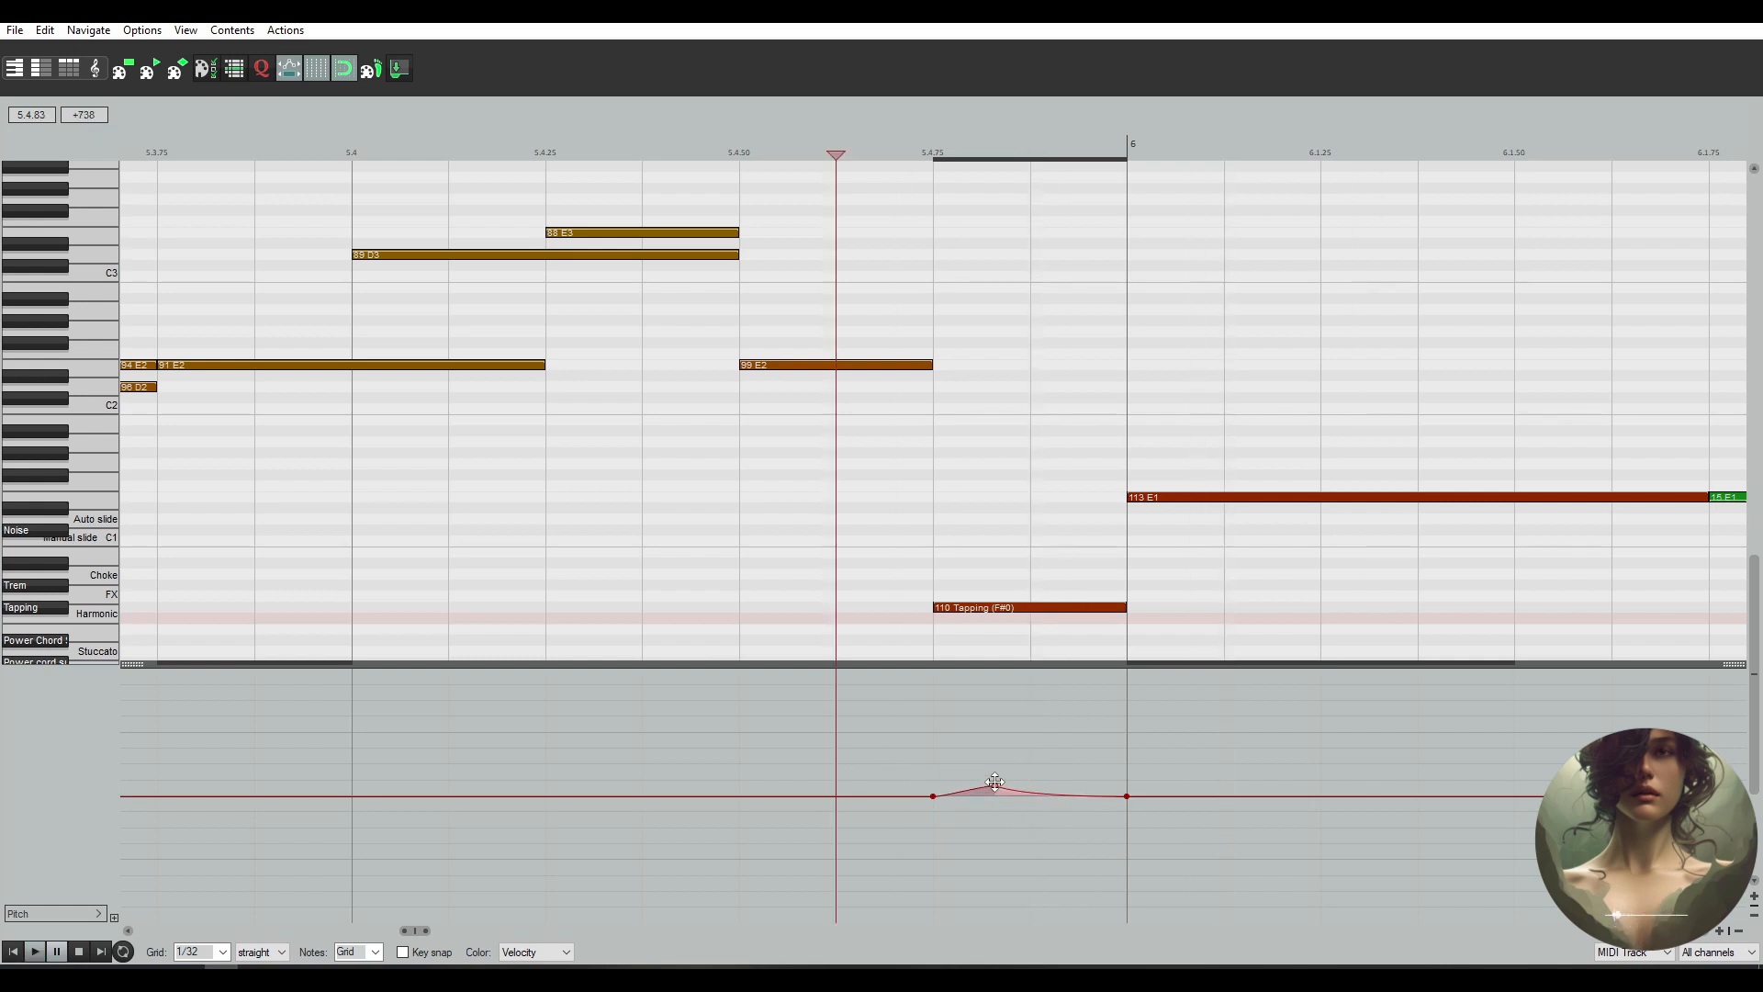
{"action": "scroll", "coordinate": [997, 781], "scroll_direction": "down", "scroll_amount": 3}
{"action": "key", "text": "space"}
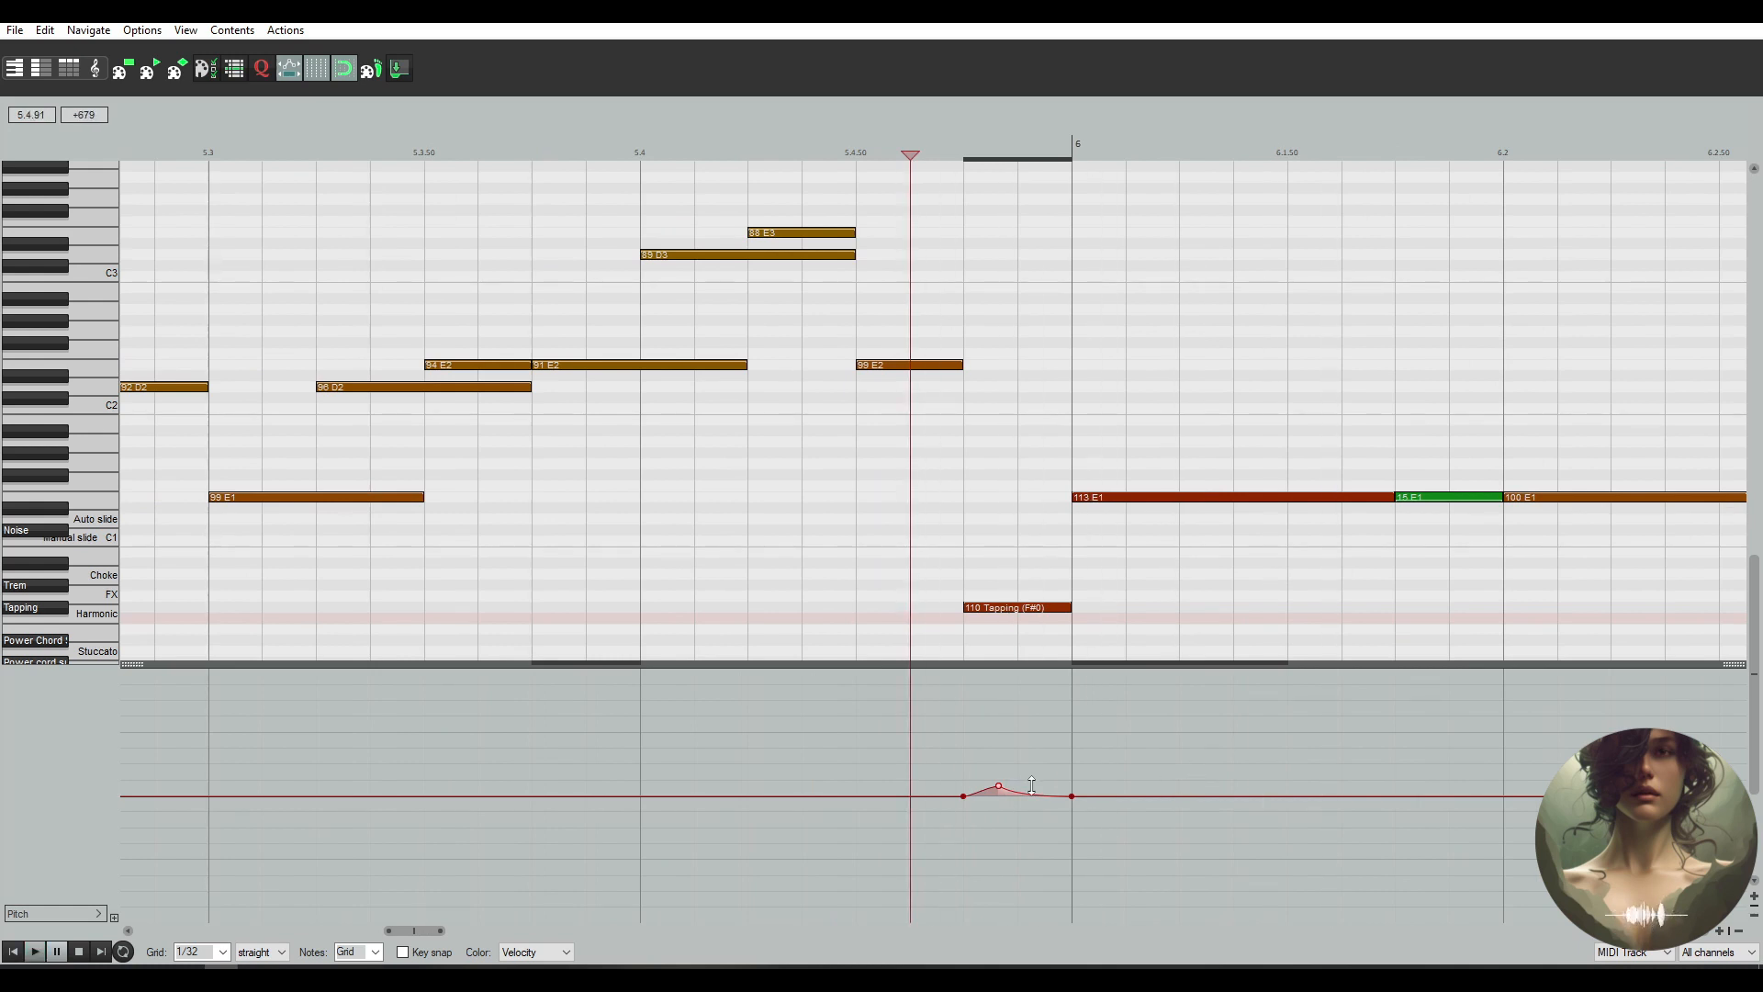
{"action": "key", "text": "space"}
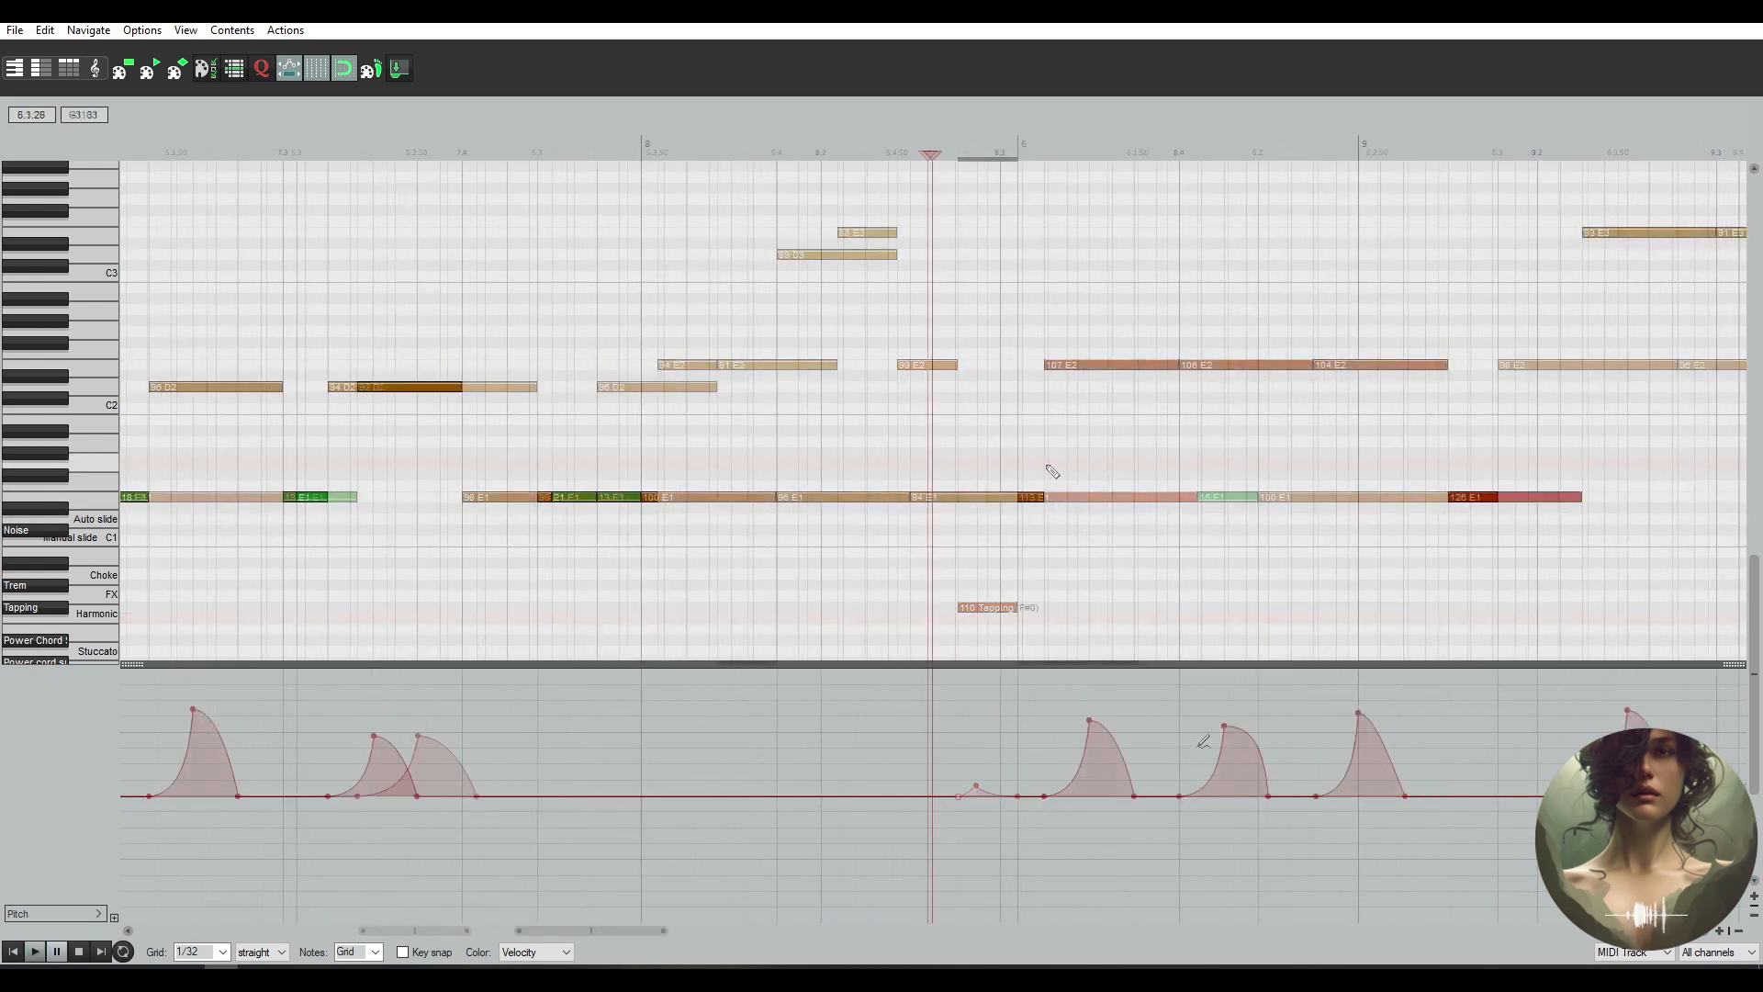
Shorten the E1 just before the three E2s in bar 8 to leave a tiny gap, and play back from that note
{"action": "scroll", "coordinate": [1052, 477], "scroll_direction": "up", "scroll_amount": 1}
{"action": "left_click", "coordinate": [922, 498]}
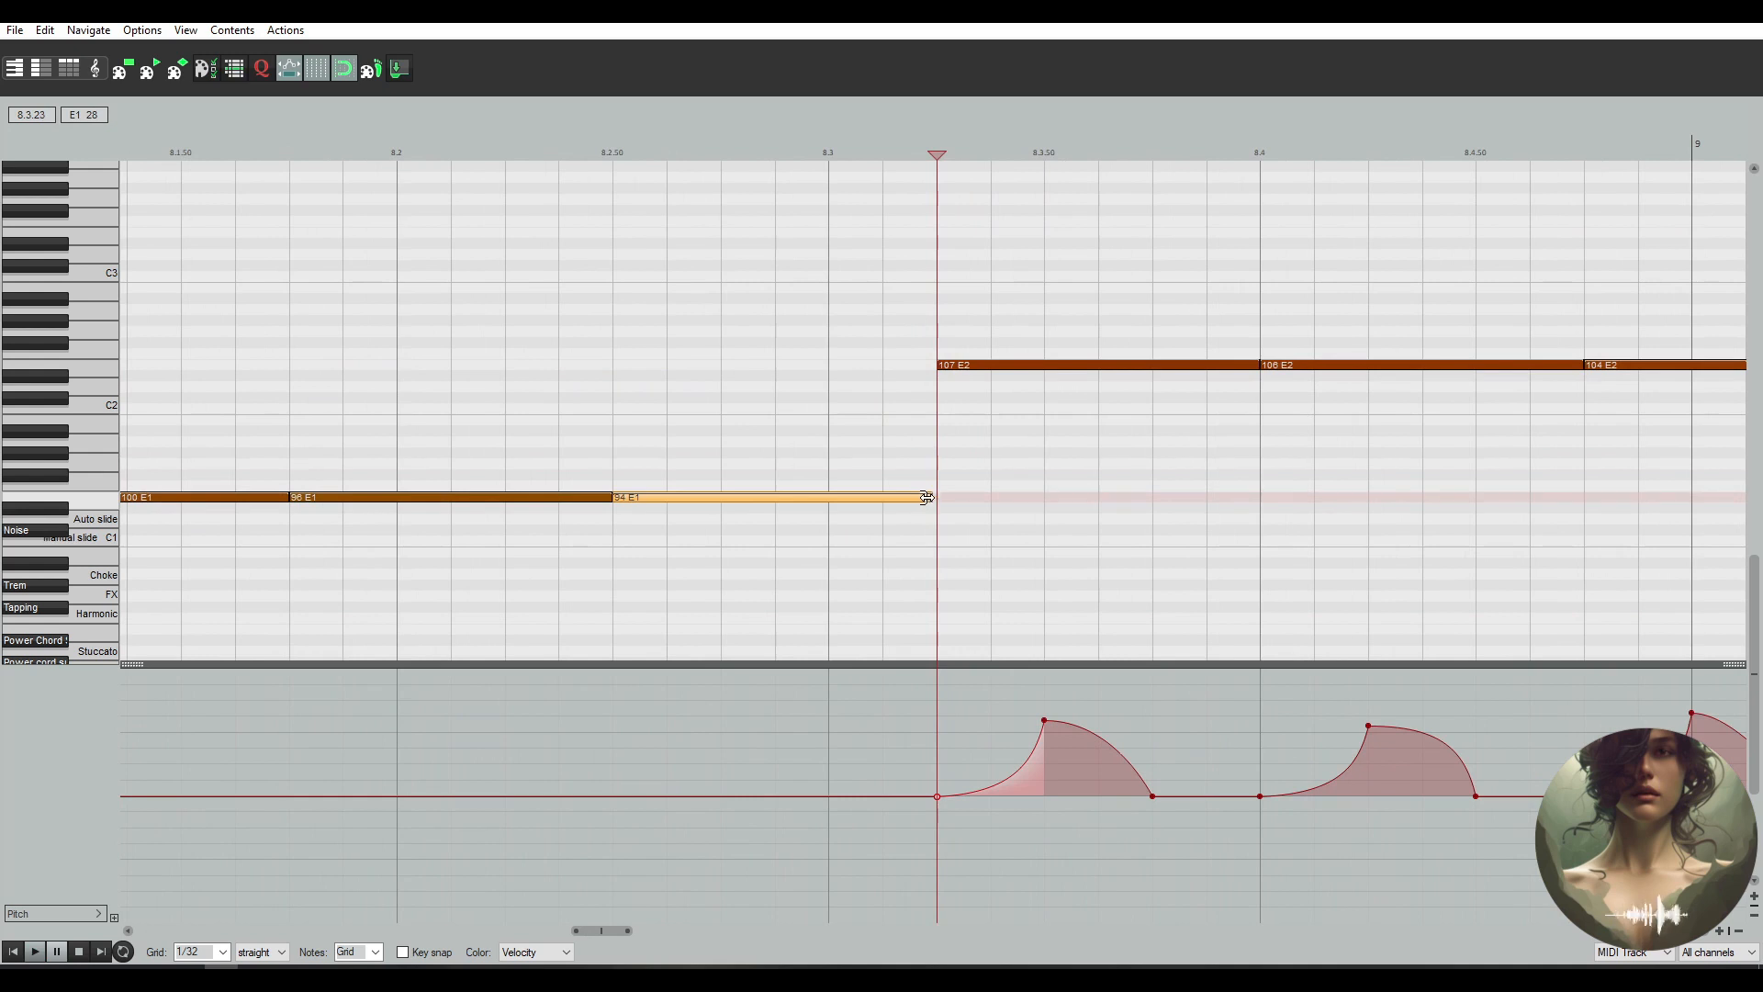
{"action": "left_click", "coordinate": [606, 465]}
{"action": "key", "text": "space"}
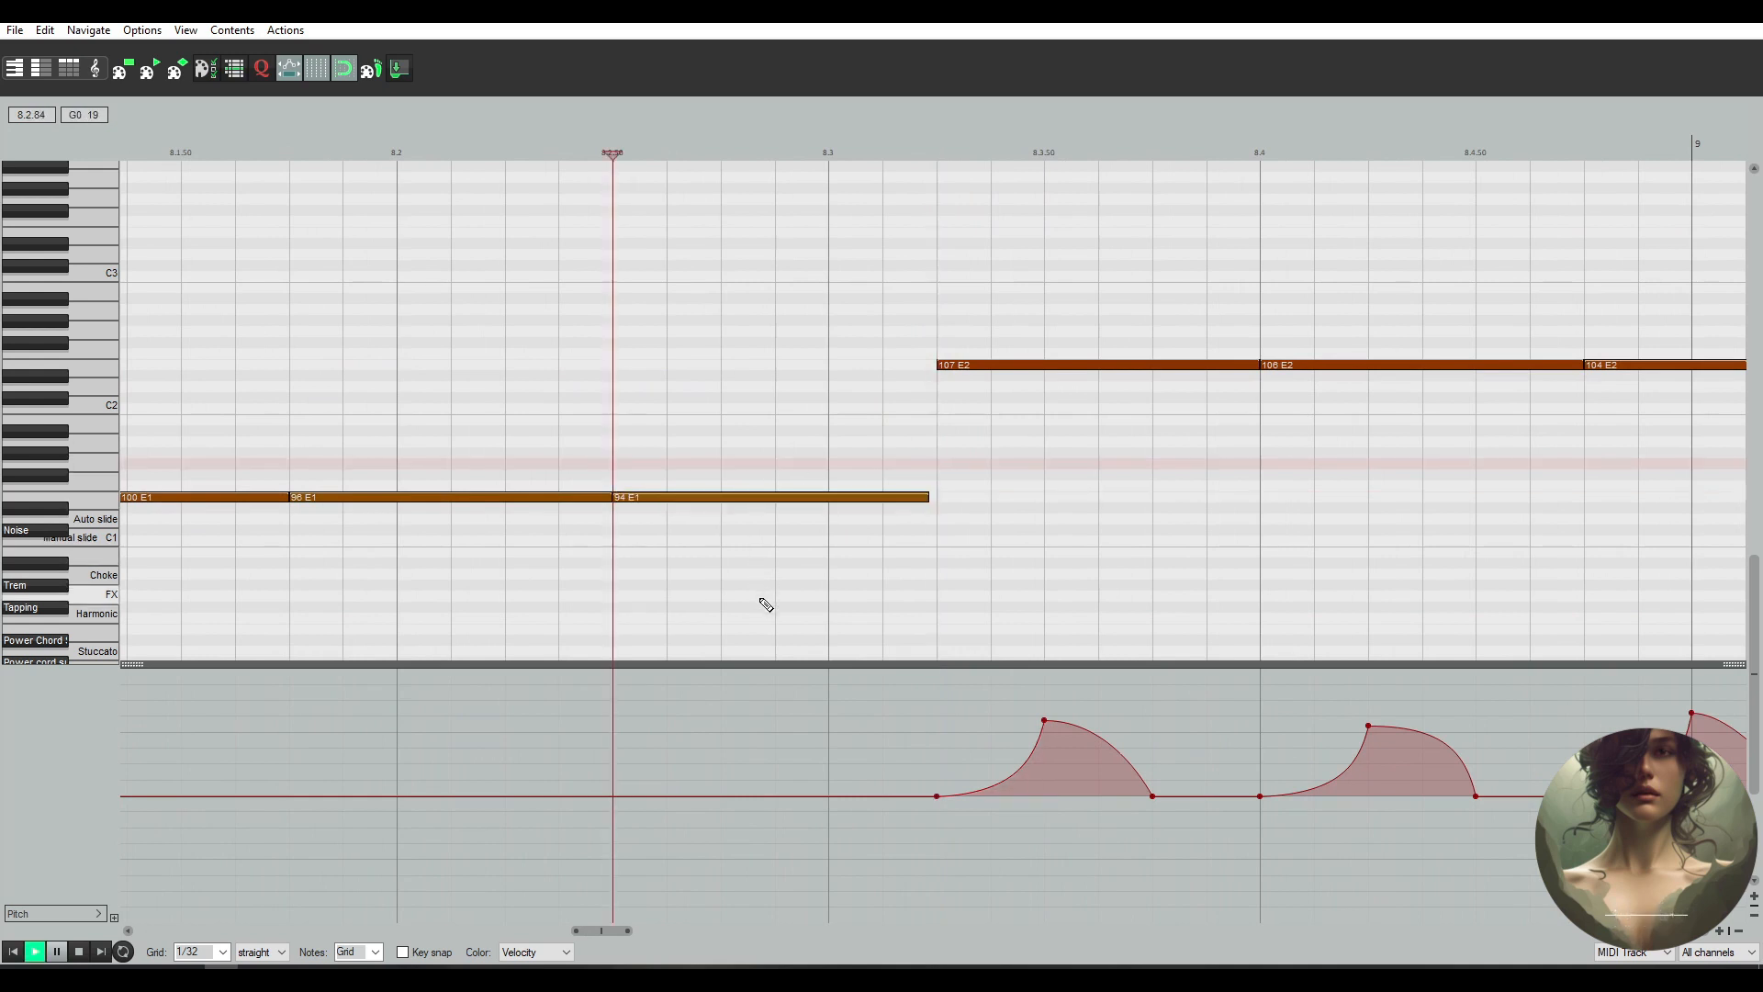
Add a short Noise (C#1) note in bar 9 spanning the change from the long E1 to the first E3
{"action": "scroll", "coordinate": [799, 591], "scroll_direction": "down", "scroll_amount": 5}
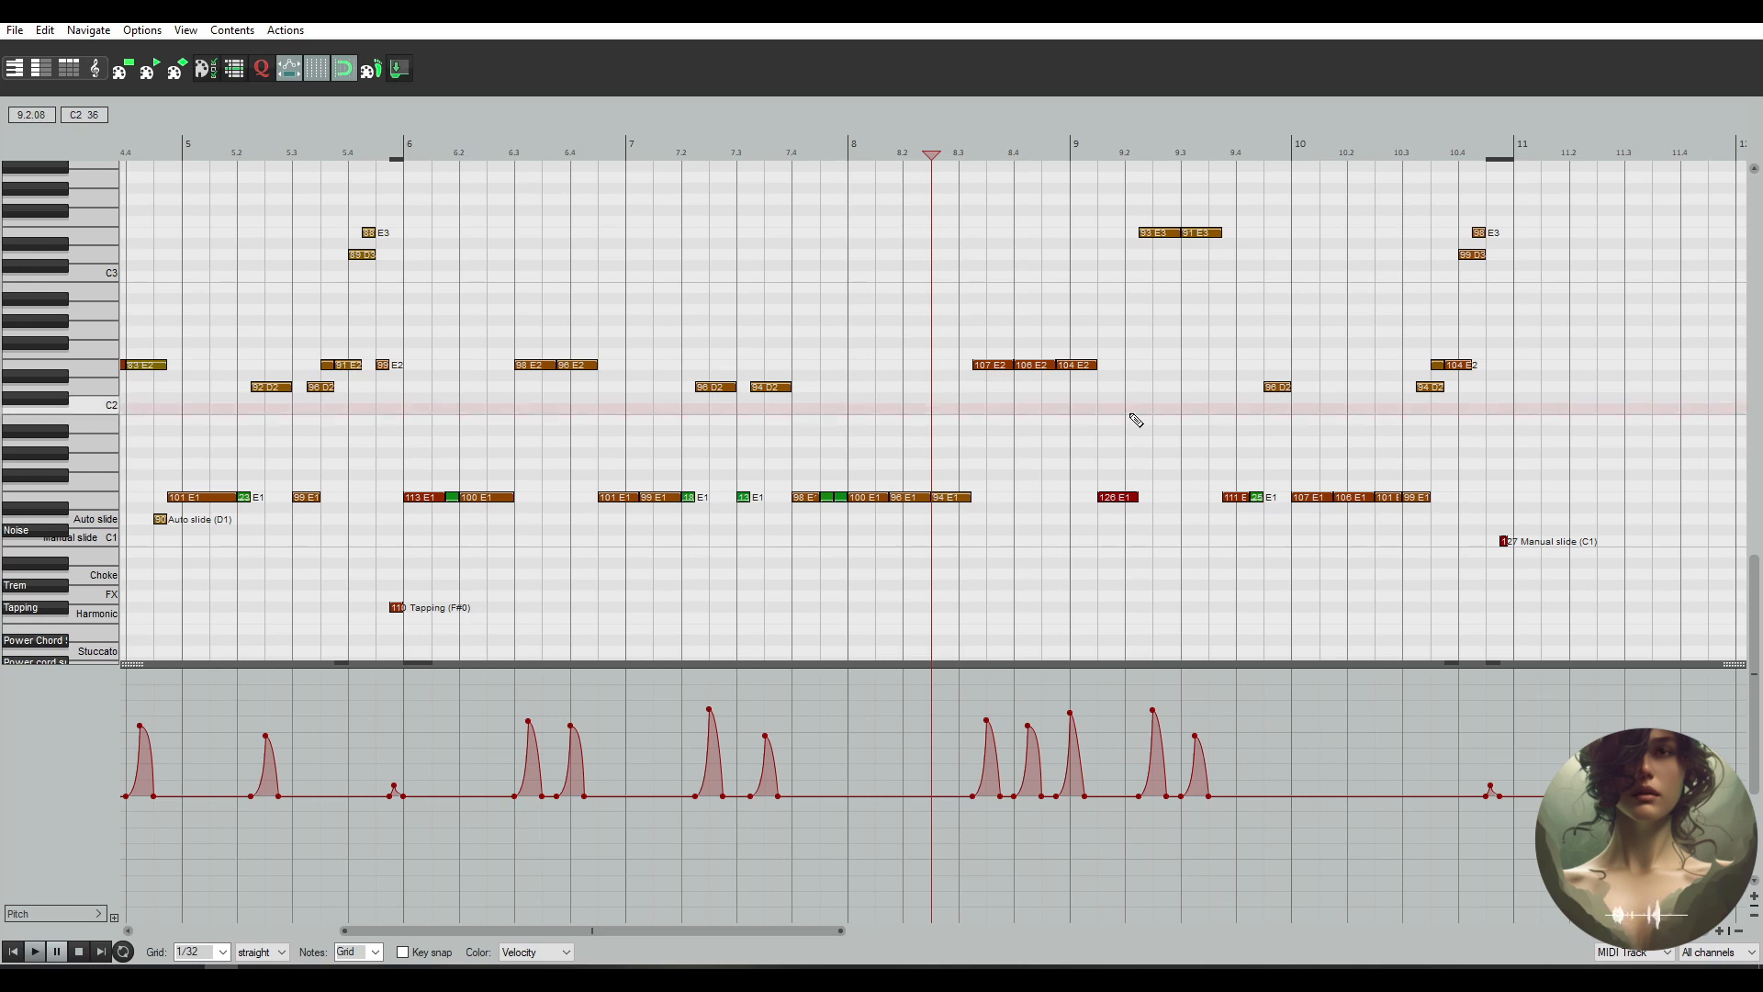
{"action": "scroll", "coordinate": [1135, 431], "scroll_direction": "up", "scroll_amount": 5}
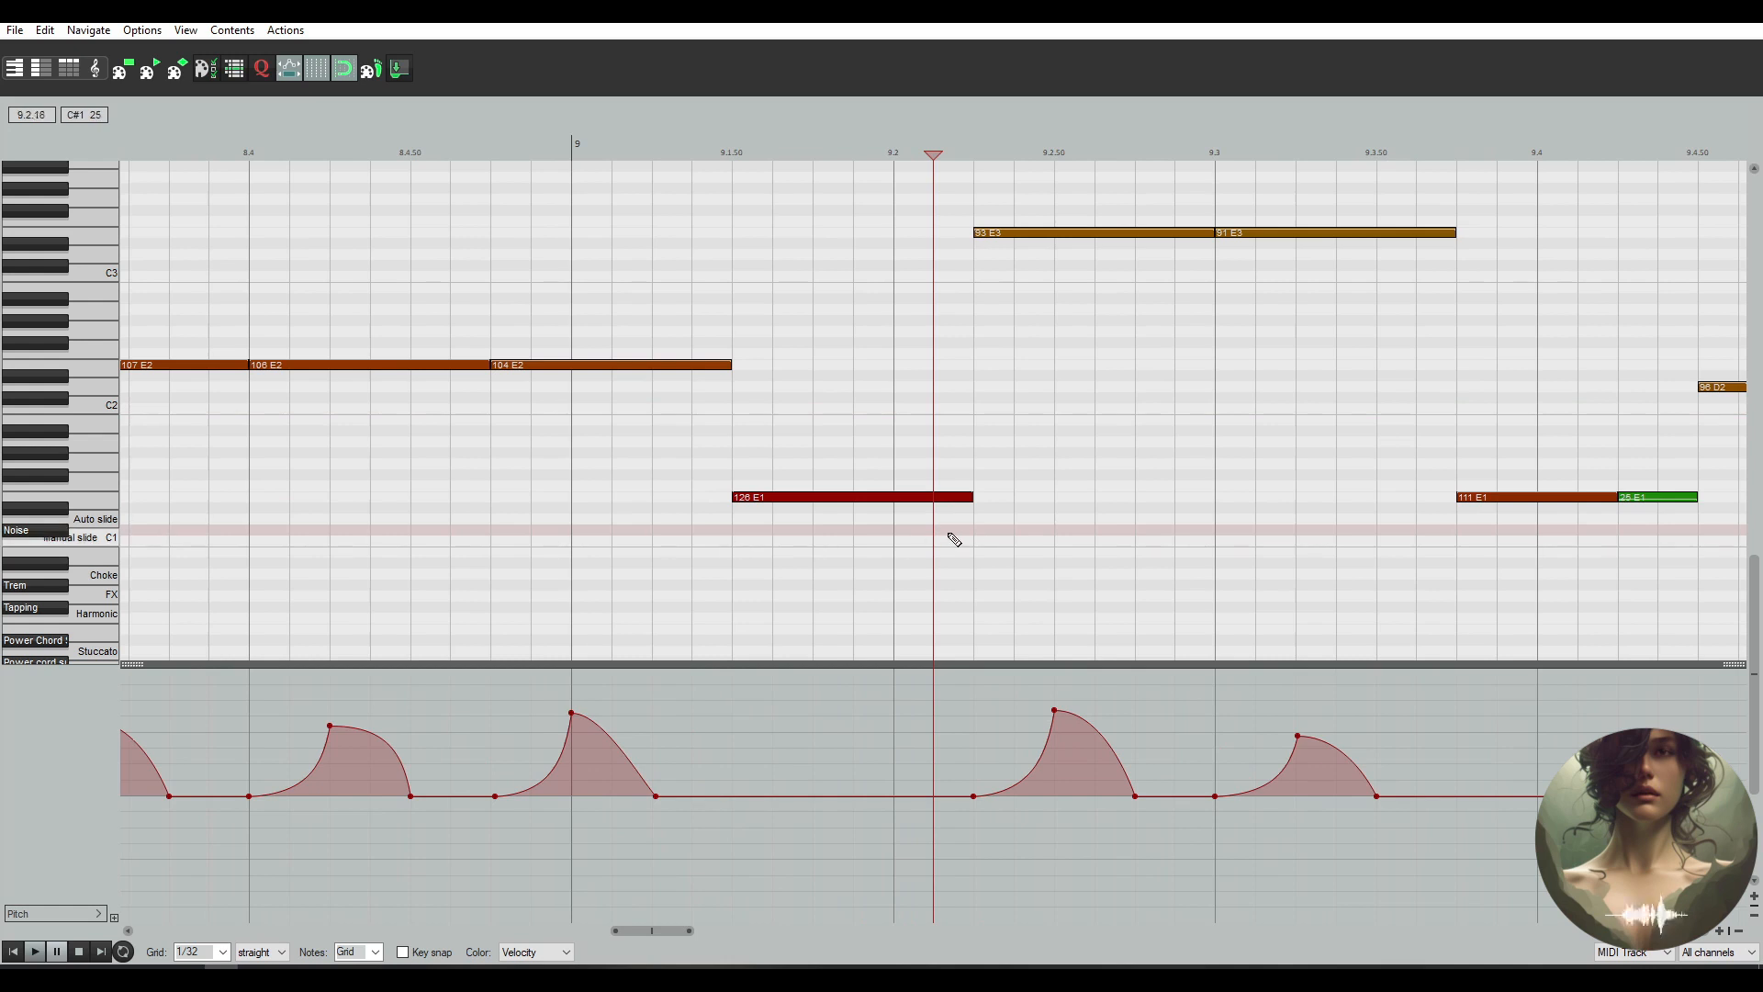
{"action": "left_click", "coordinate": [967, 542]}
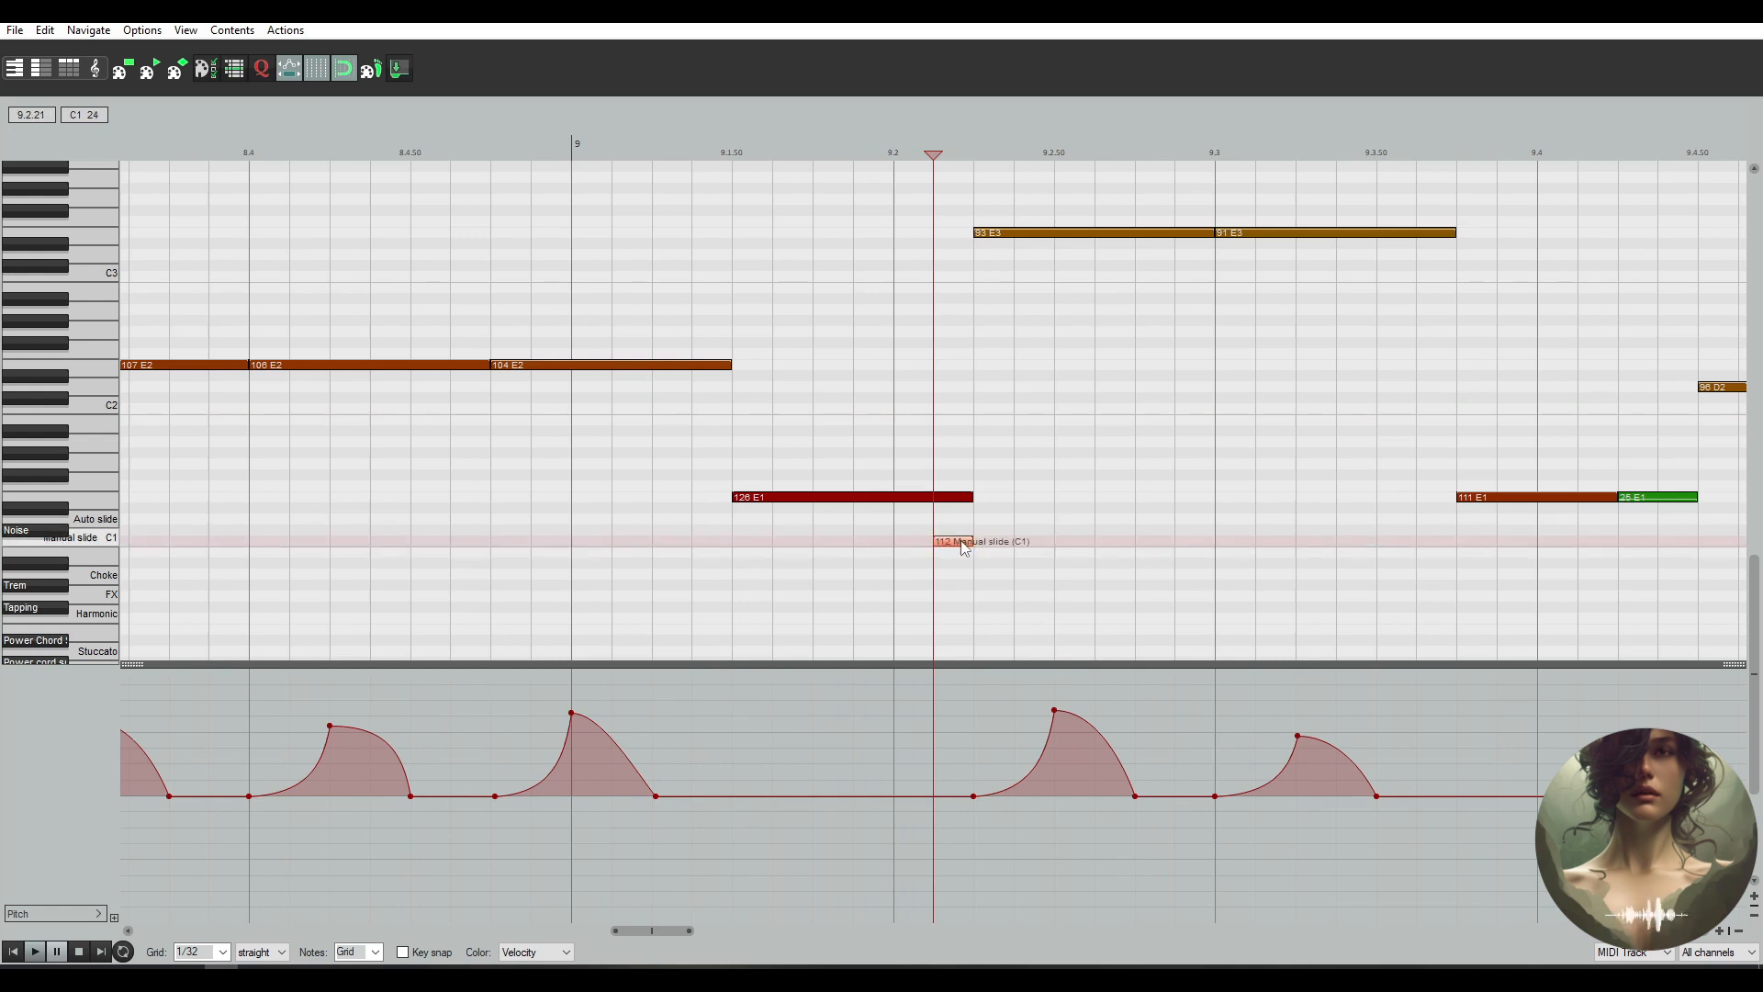
{"action": "left_click_drag", "start_coordinate": [962, 543], "coordinate": [965, 528]}
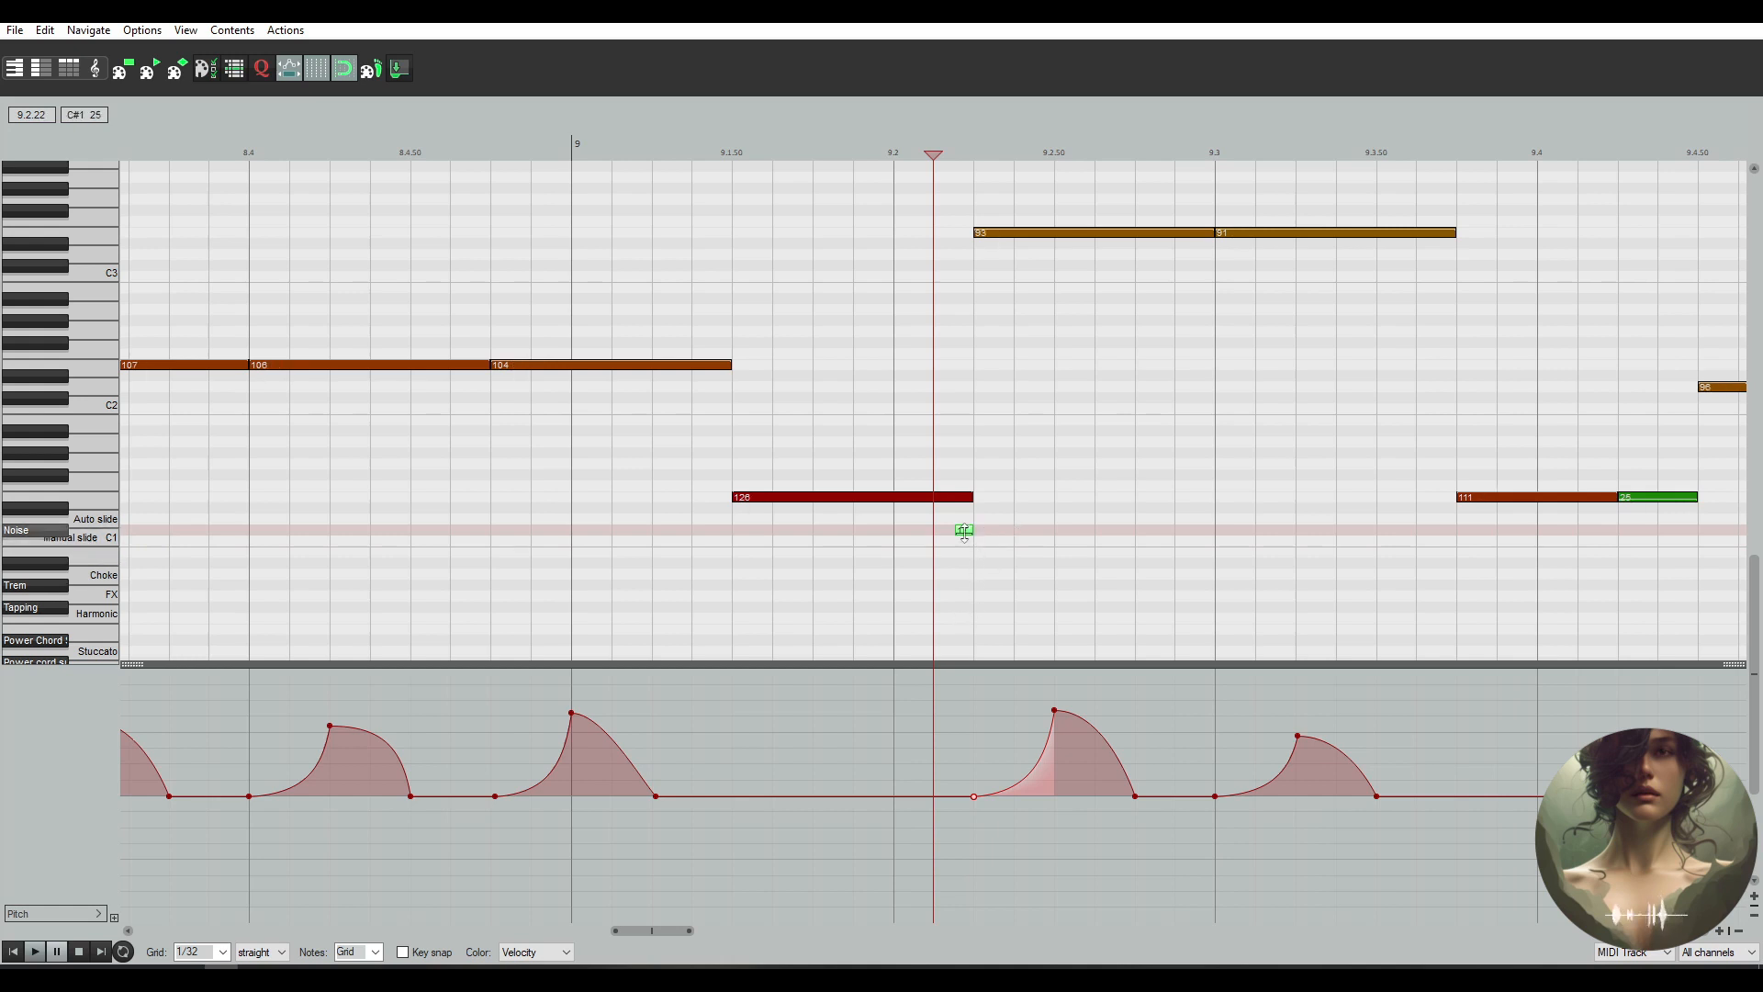
{"action": "left_click_drag", "start_coordinate": [966, 537], "coordinate": [974, 542]}
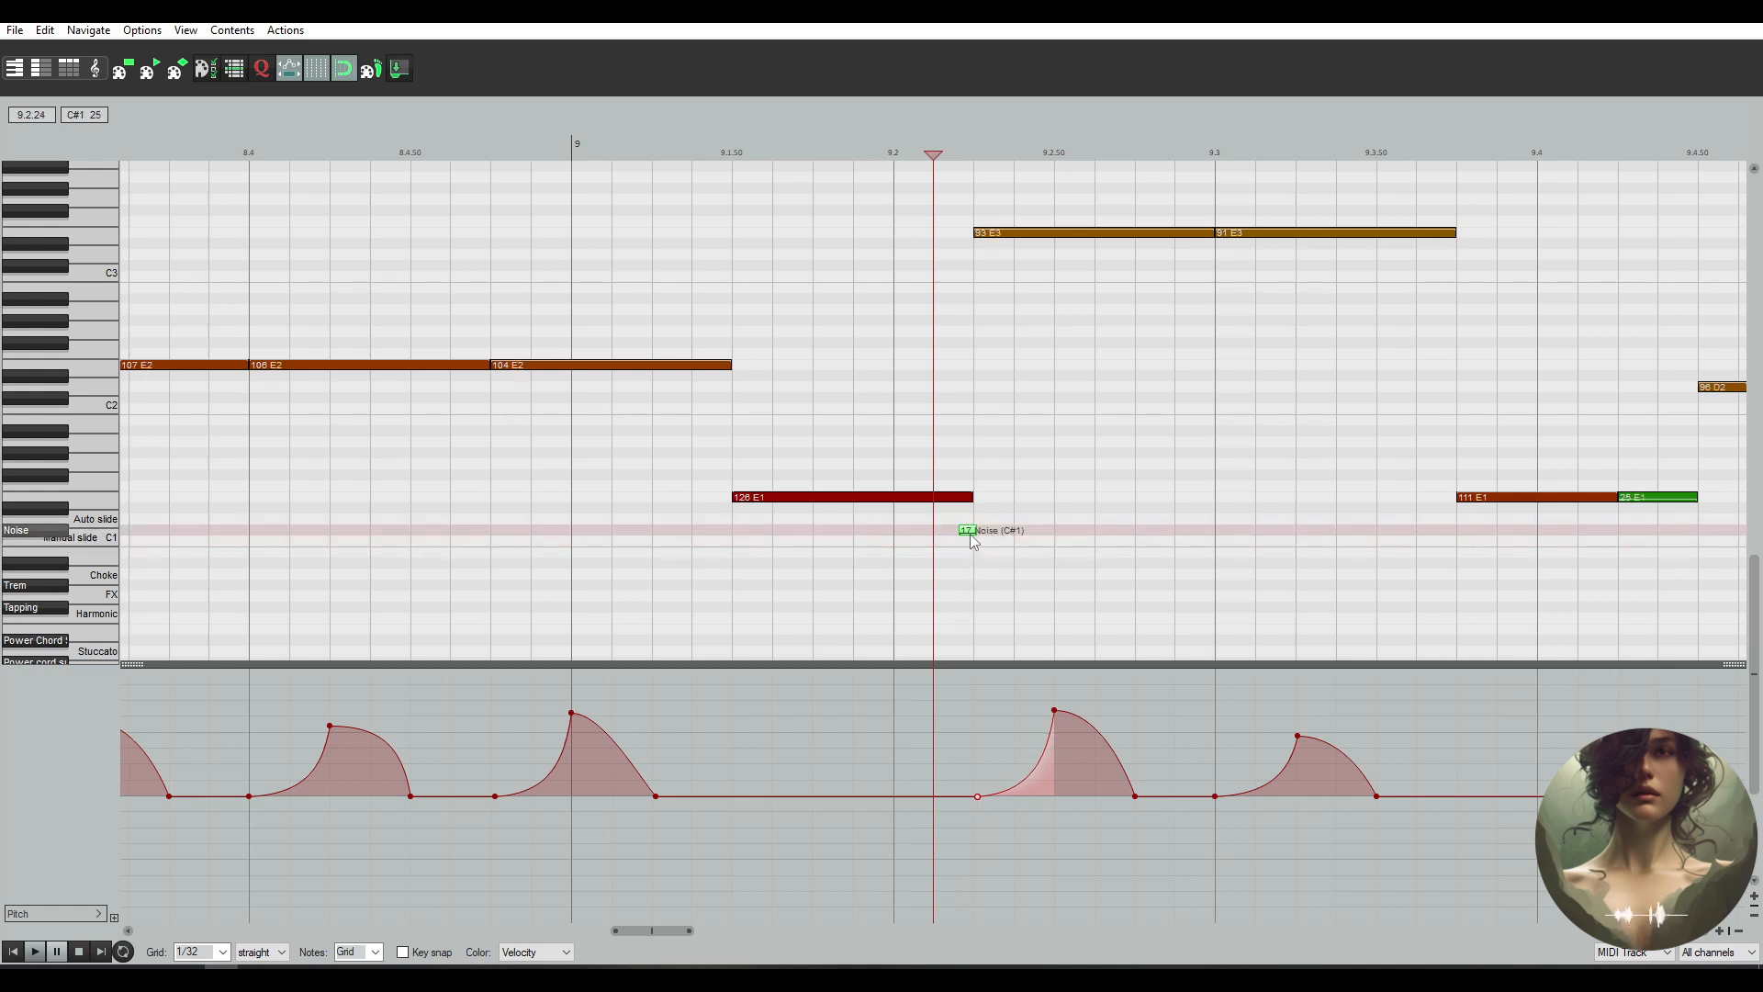
Play back from the long E1 in bar 9 to check the added Noise note
{"action": "left_click", "coordinate": [728, 468]}
{"action": "key", "text": "space"}
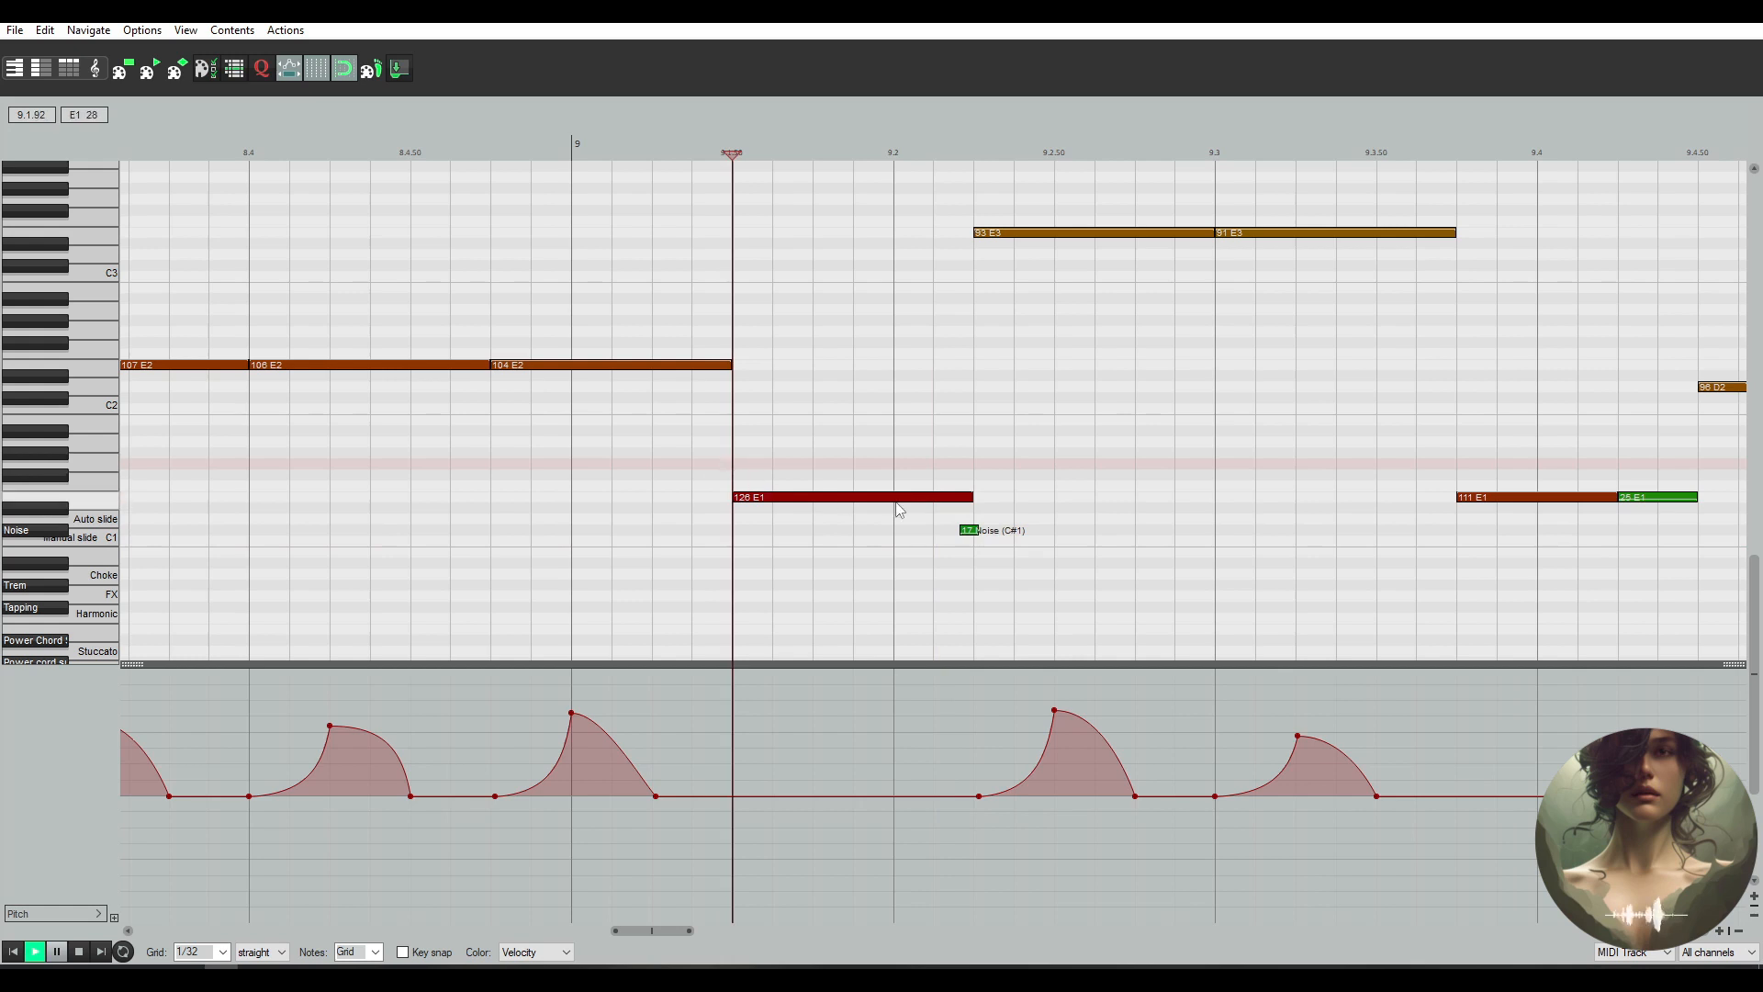
{"action": "scroll", "coordinate": [1058, 498], "scroll_direction": "down", "scroll_amount": 1}
{"action": "scroll", "coordinate": [1062, 499], "scroll_direction": "down", "scroll_amount": 1}
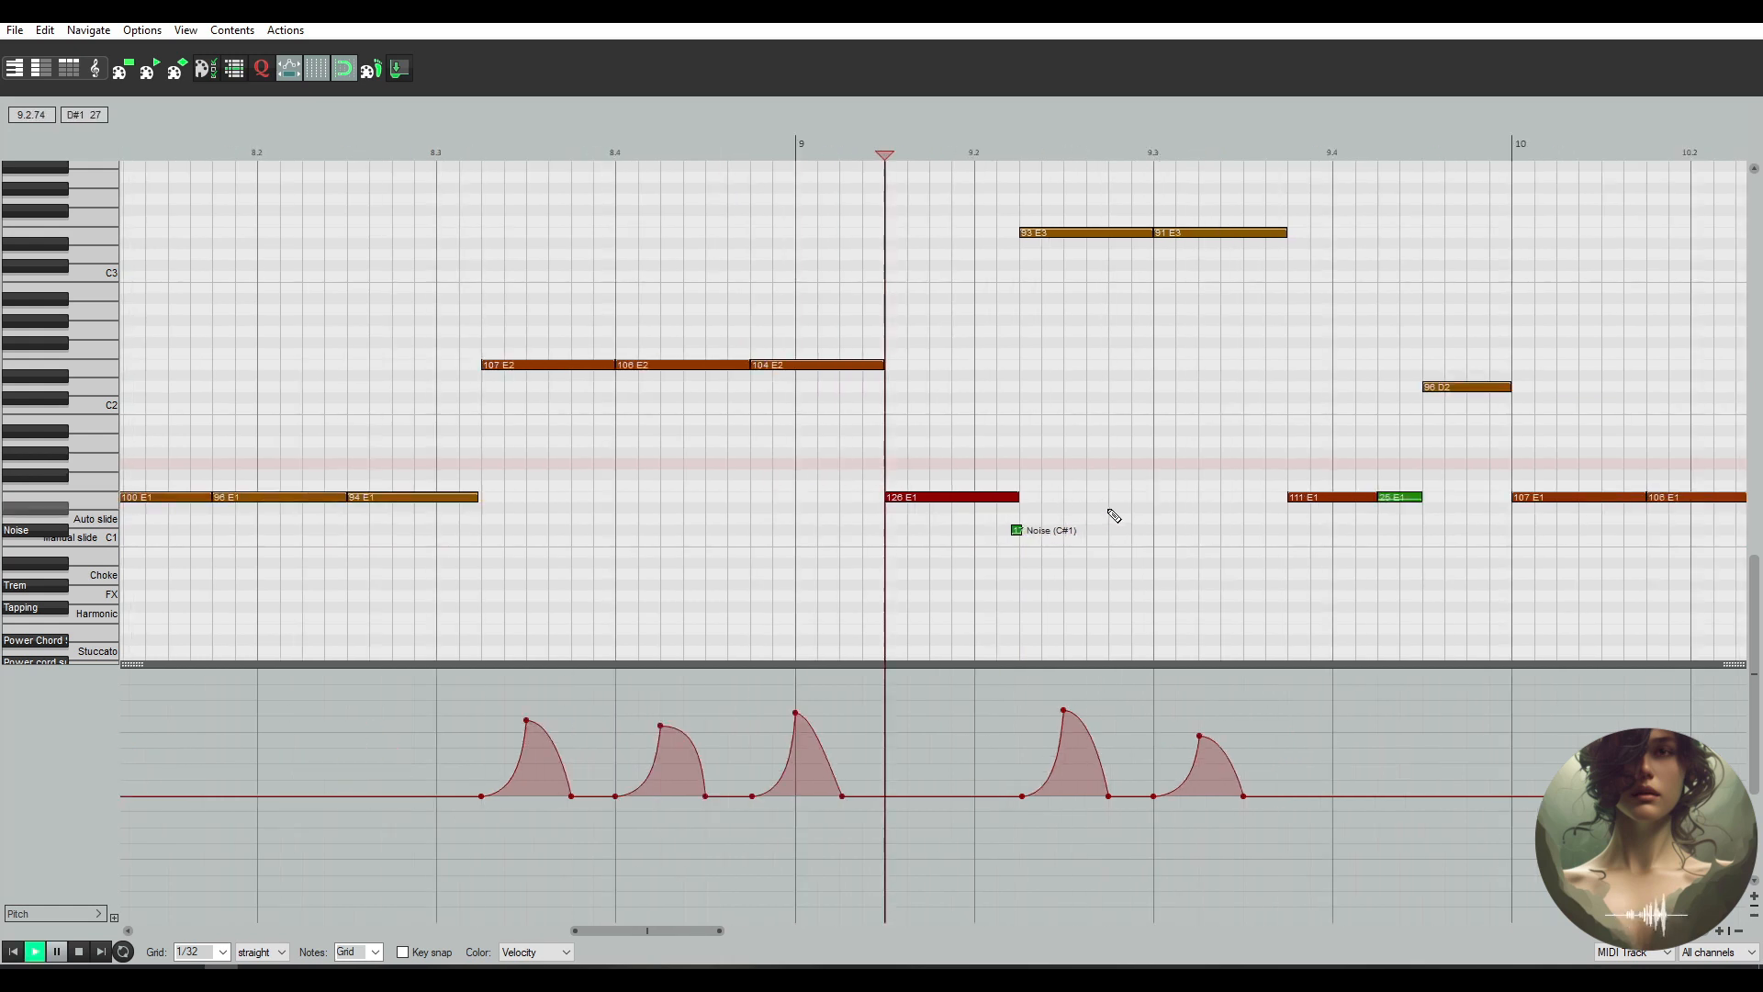
{"action": "scroll", "coordinate": [1185, 560], "scroll_direction": "down", "scroll_amount": 2}
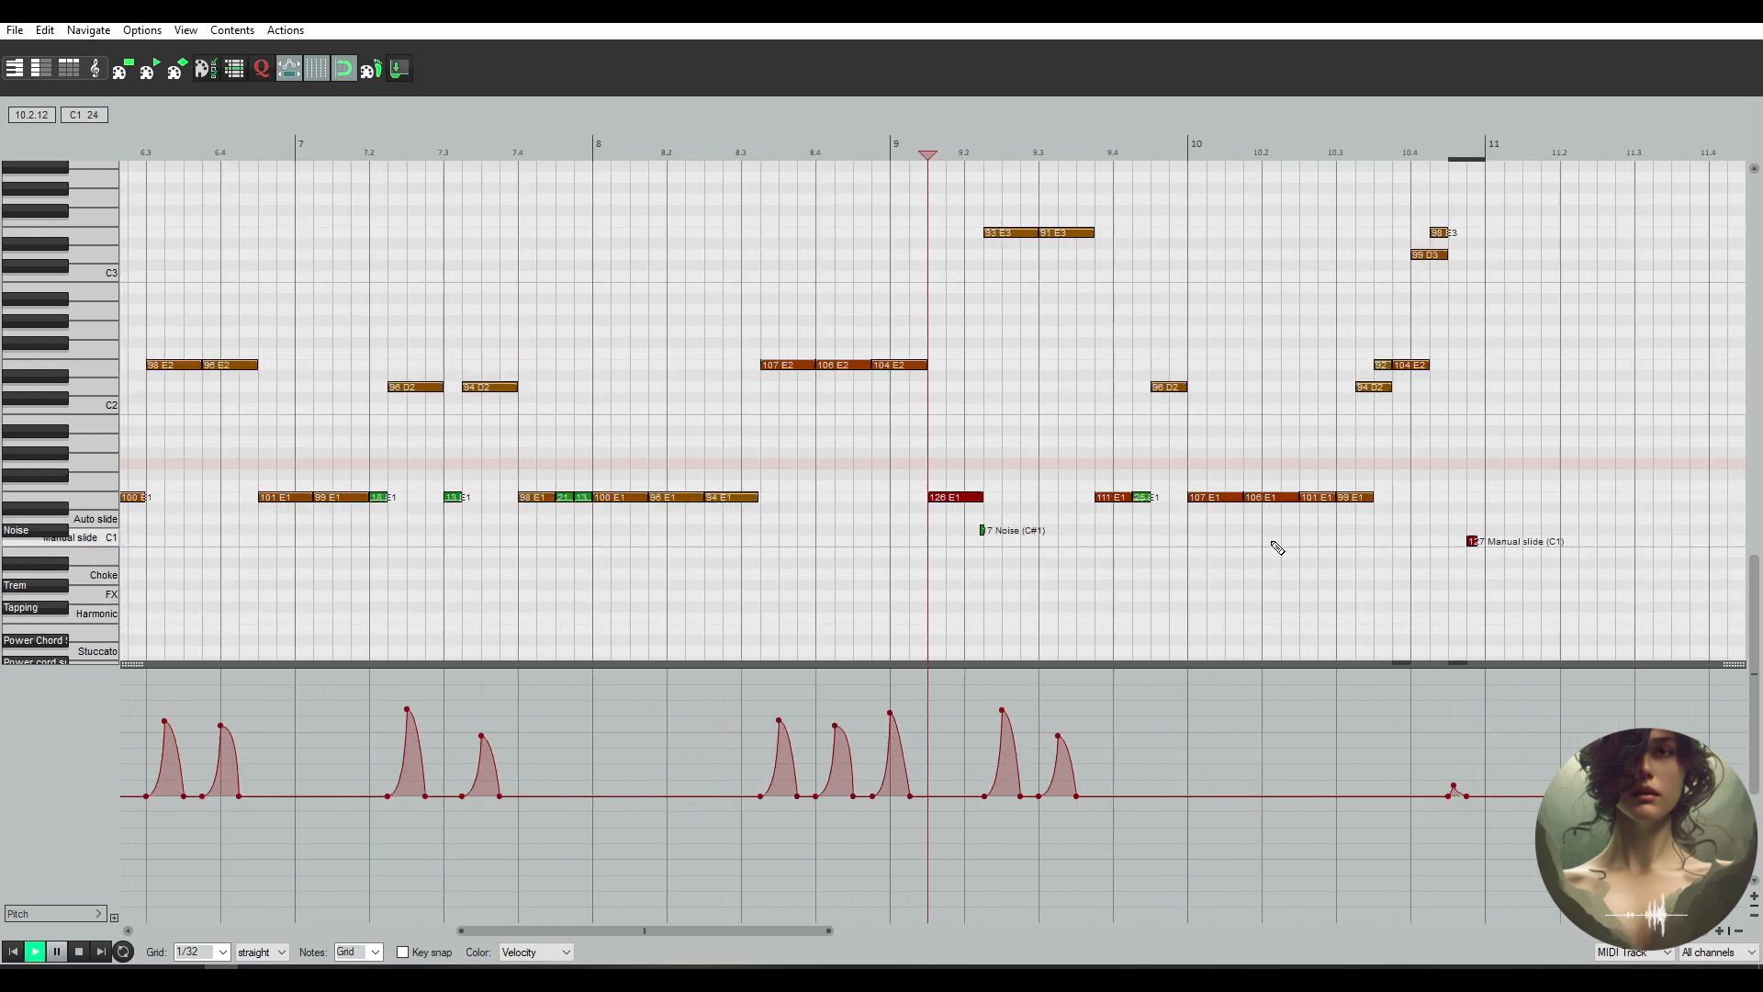
{"action": "key", "text": "space"}
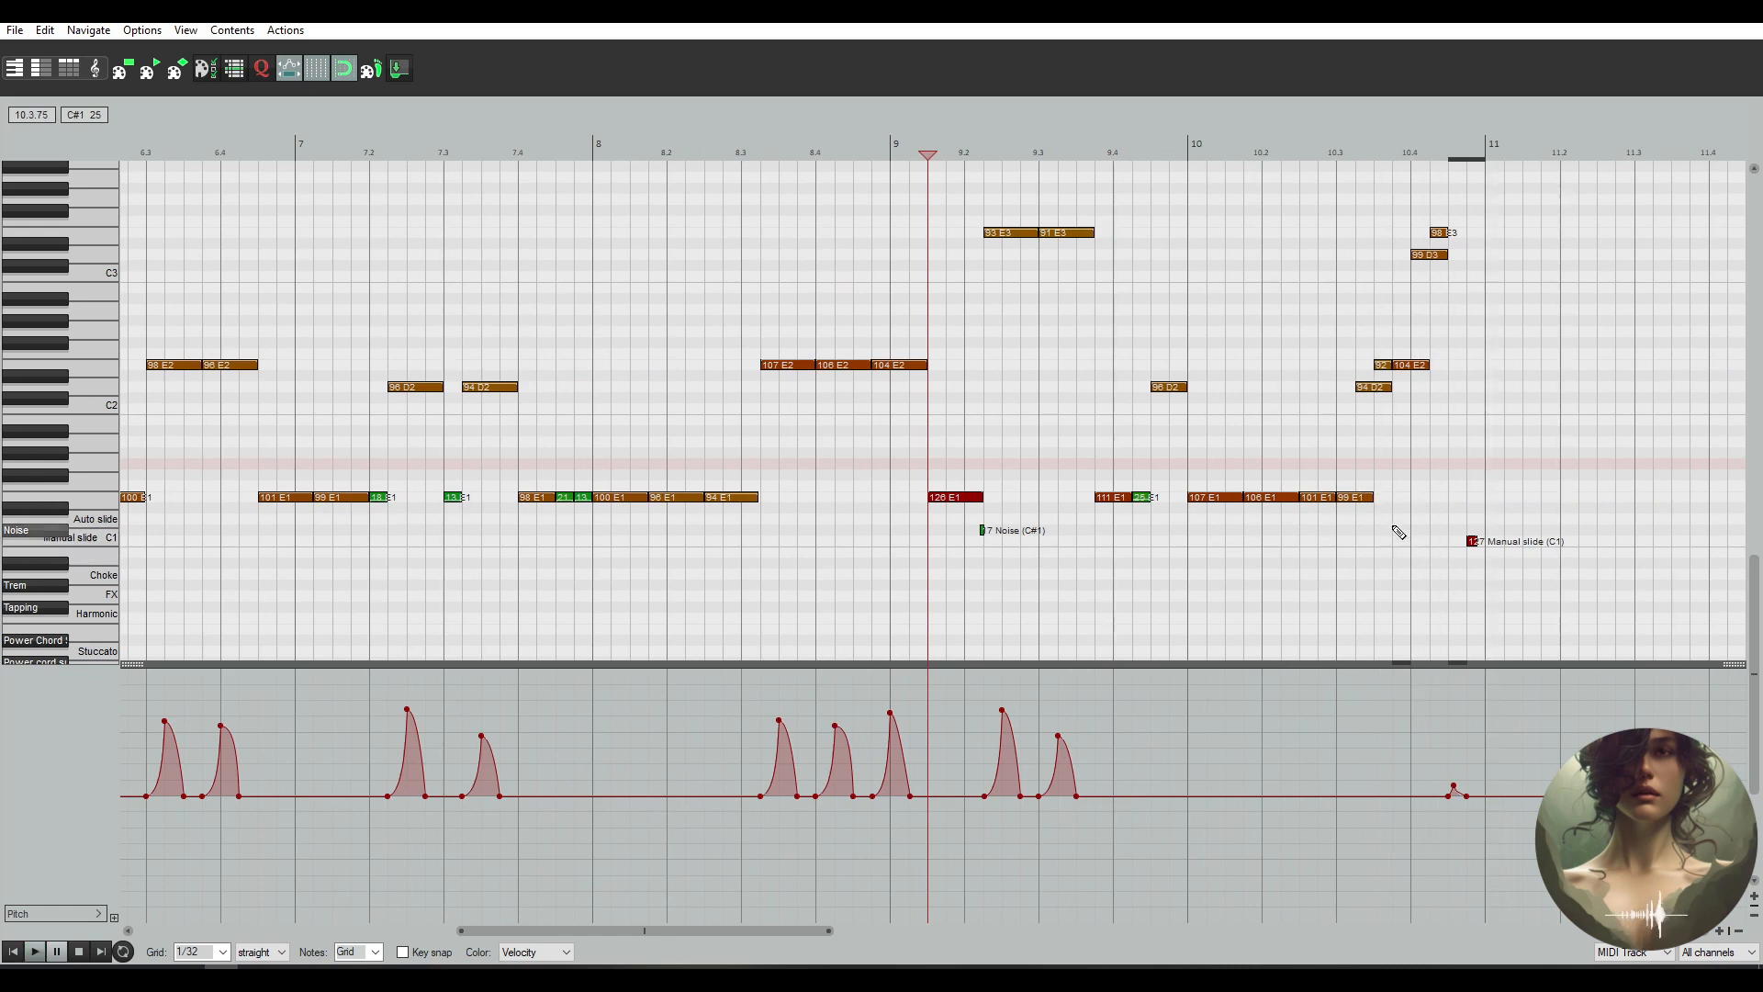
Add a short Noise (C#1) note near the end of bar 10, just before the D3 and E3 notes stop
{"action": "scroll", "coordinate": [1368, 495], "scroll_direction": "up", "scroll_amount": 1}
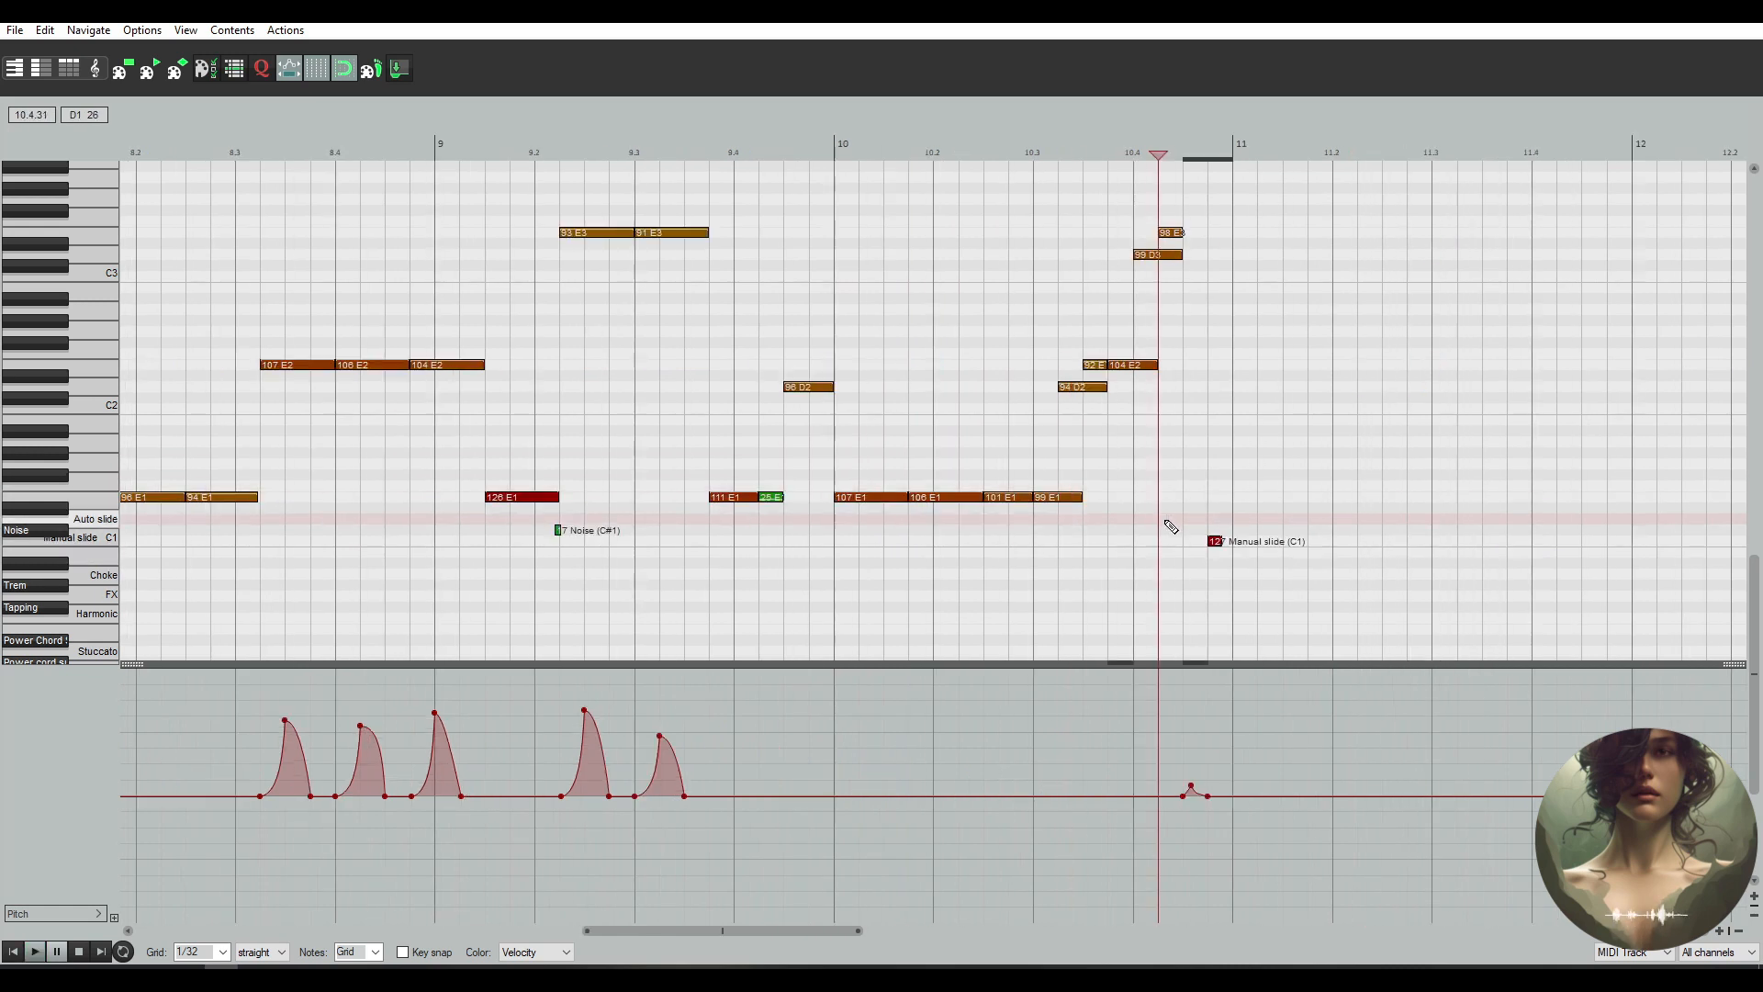
{"action": "scroll", "coordinate": [1163, 524], "scroll_direction": "up", "scroll_amount": 3}
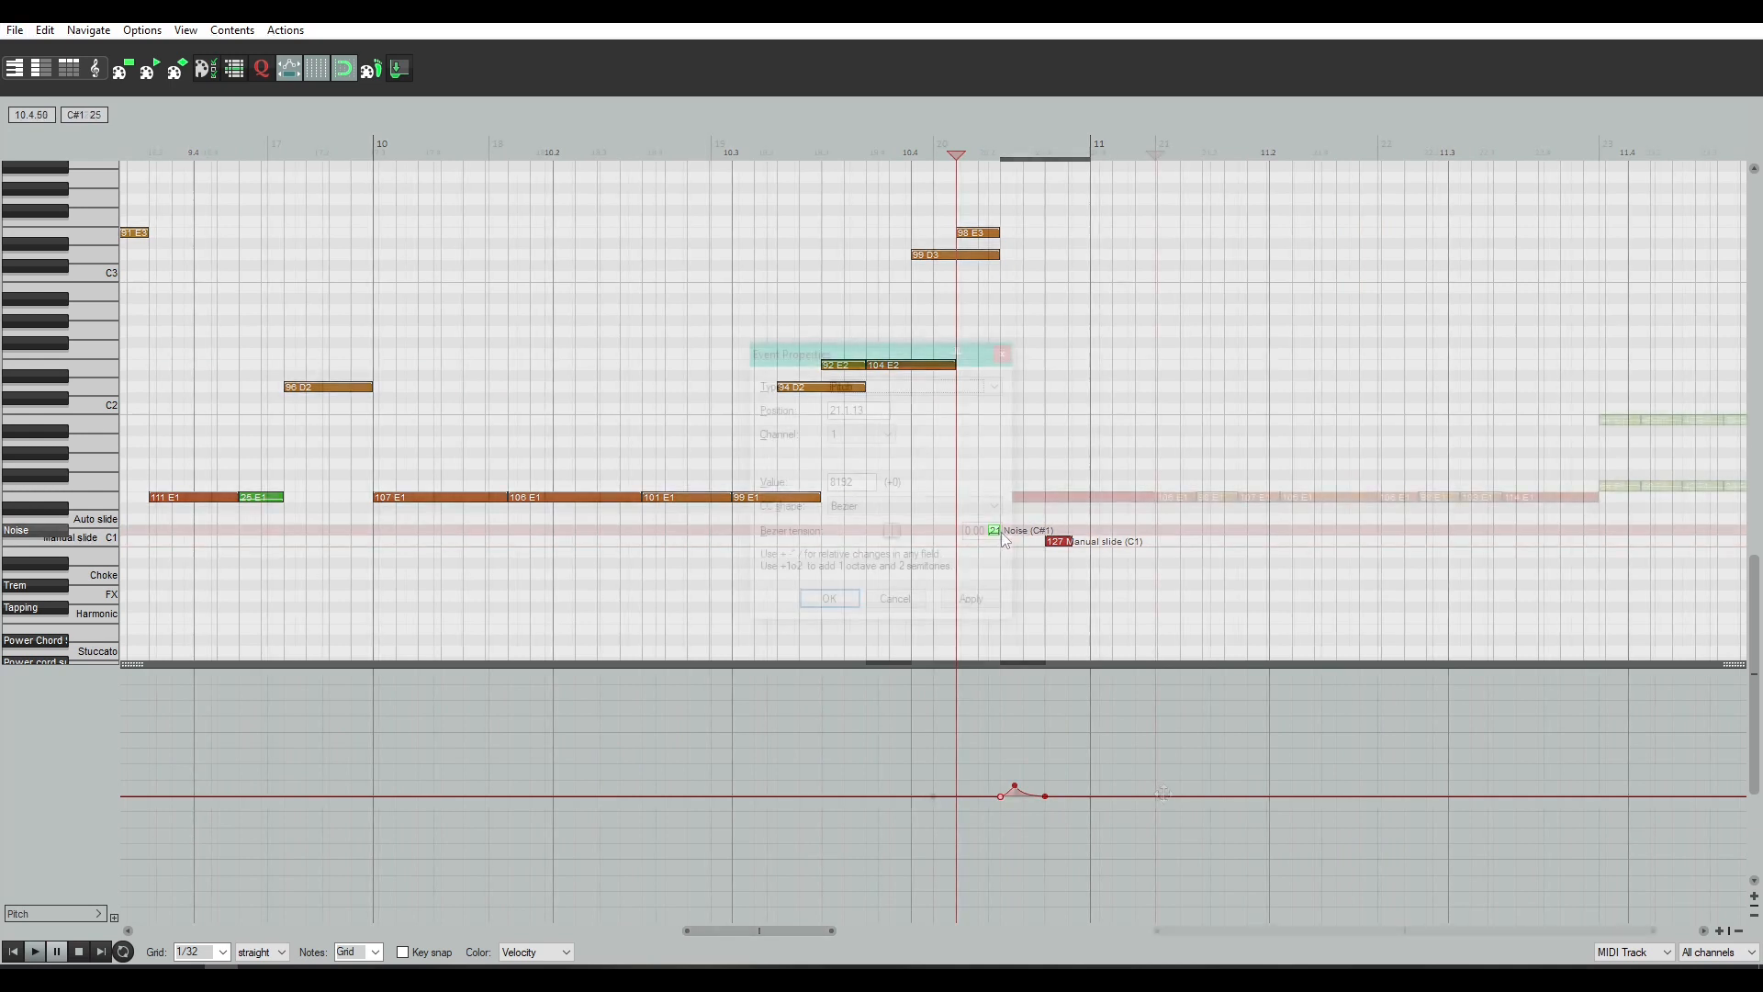
Close the event properties and pull down the pitch point at bar 21 for a downward bend across the long E1 in bar 20
{"action": "left_click", "coordinate": [1002, 355]}
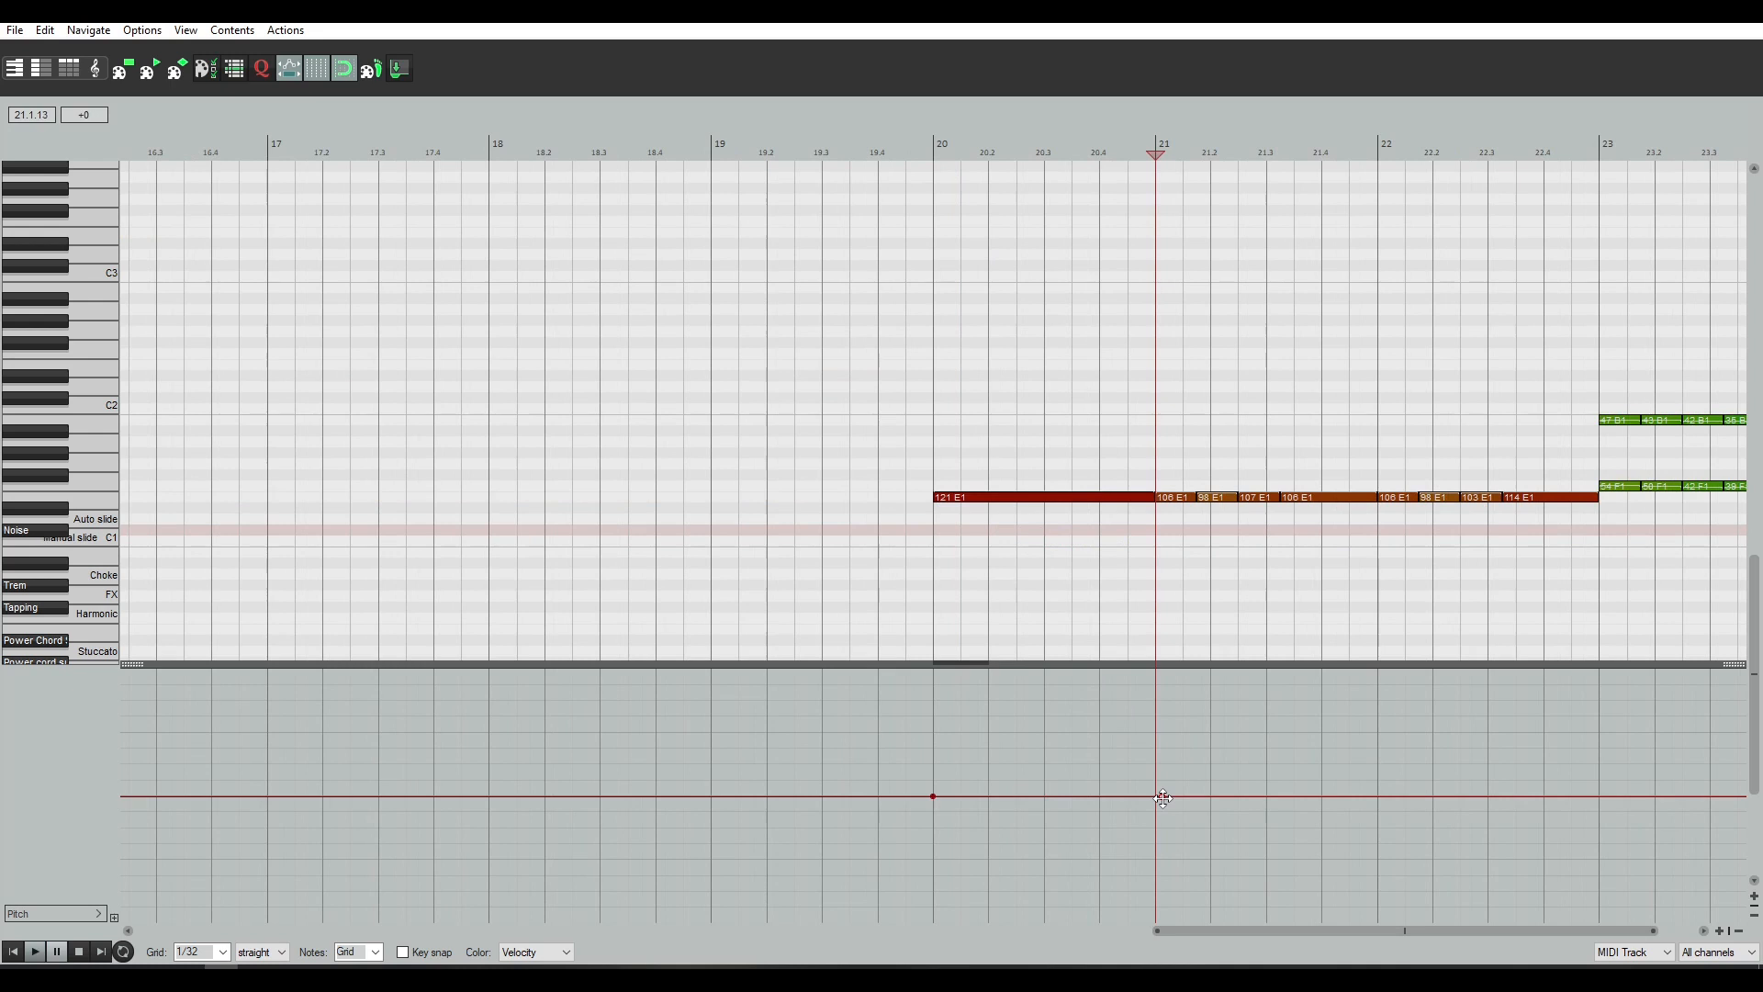
{"action": "left_click_drag", "start_coordinate": [1162, 798], "coordinate": [1154, 831]}
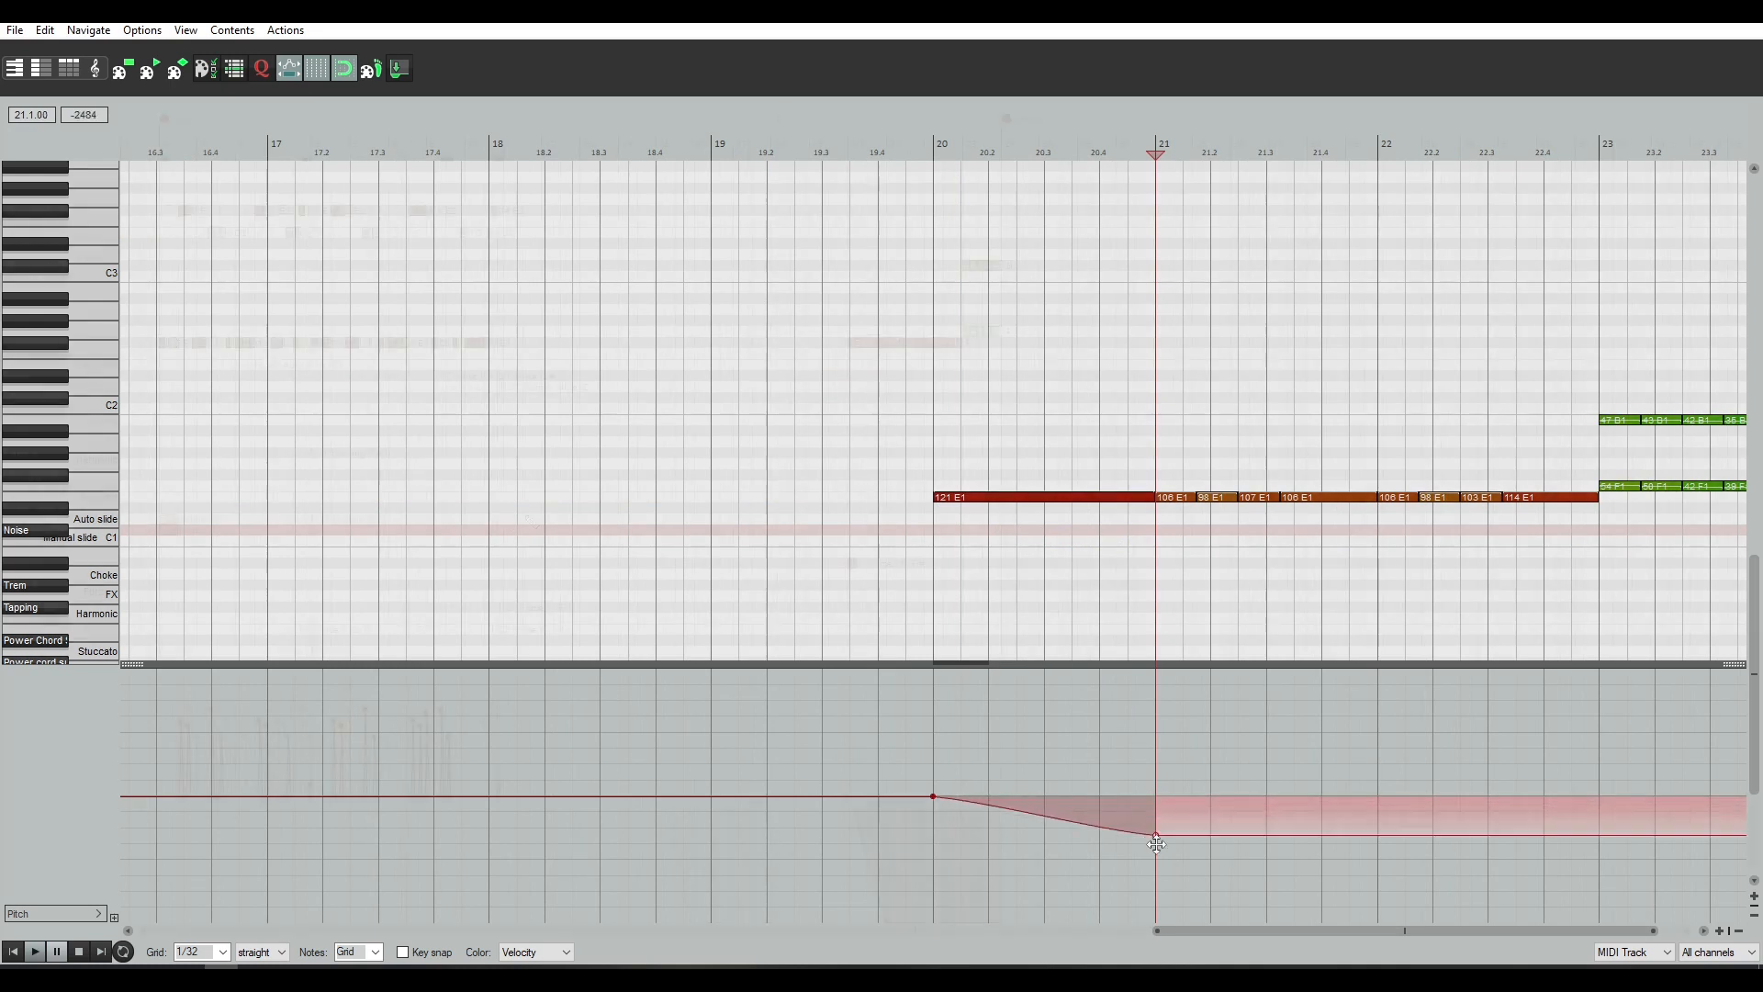
{"action": "left_click_drag", "start_coordinate": [1155, 831], "coordinate": [1157, 932]}
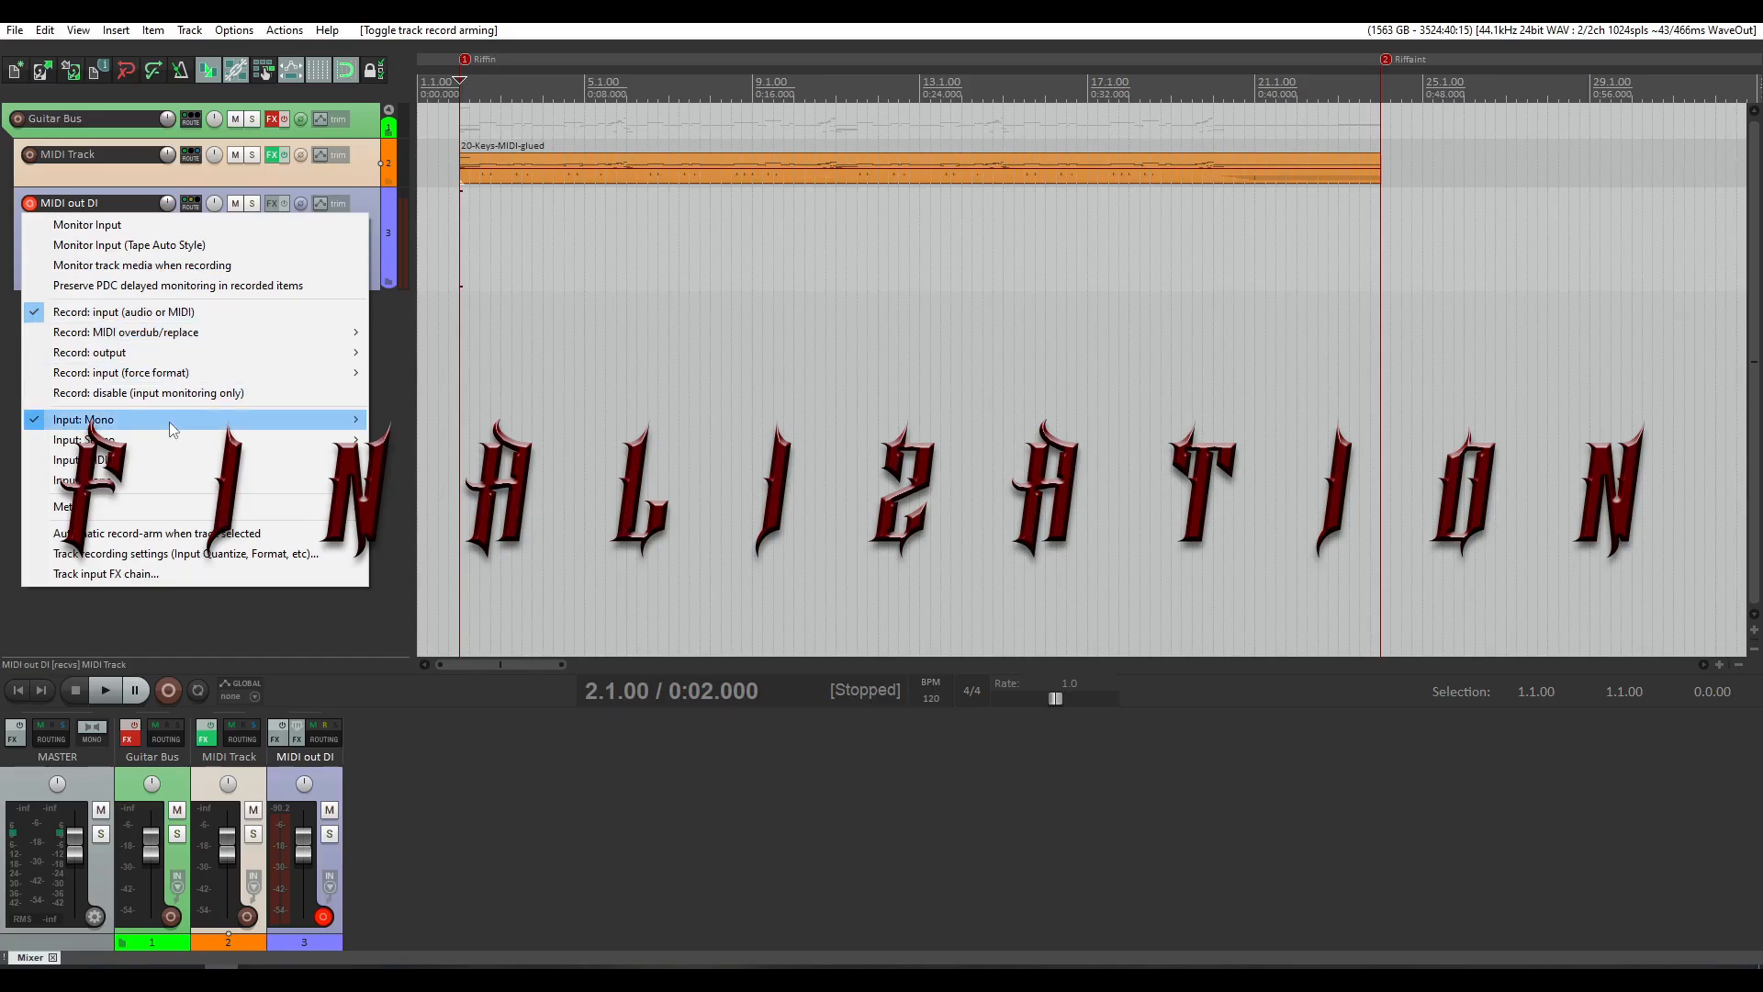
Set the MIDI out DI track to record its output in stereo
{"action": "mouse_move", "coordinate": [152, 418]}
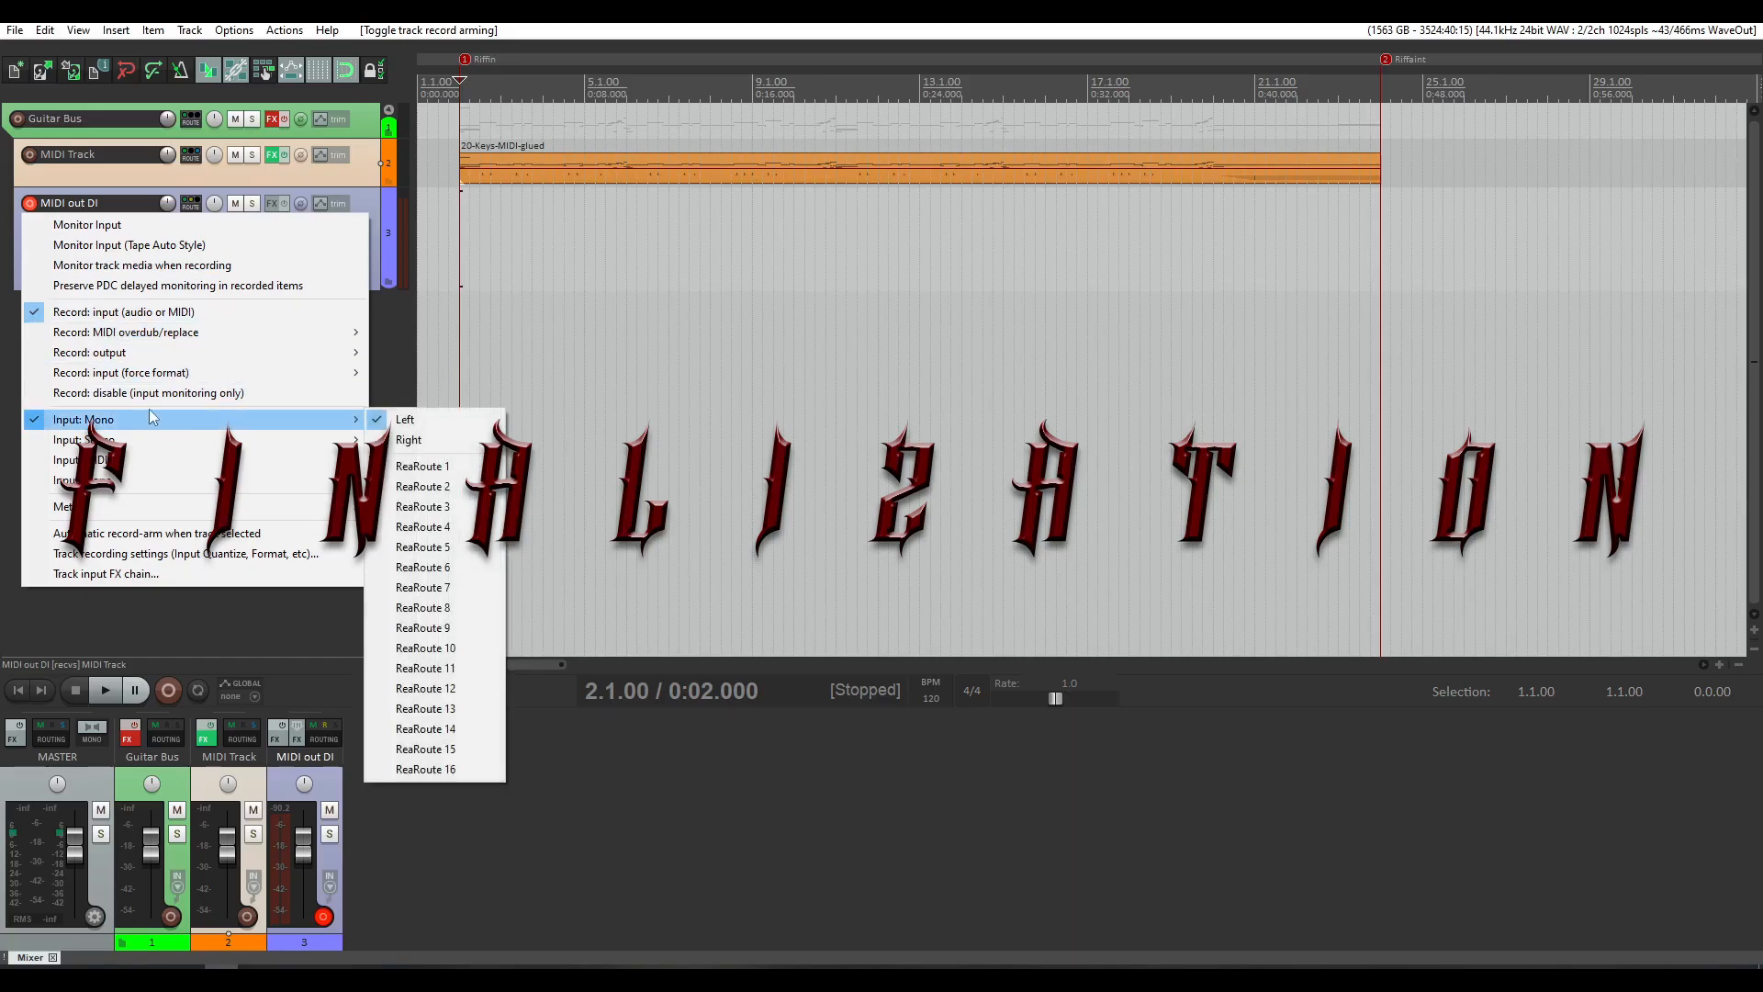
{"action": "mouse_move", "coordinate": [150, 352]}
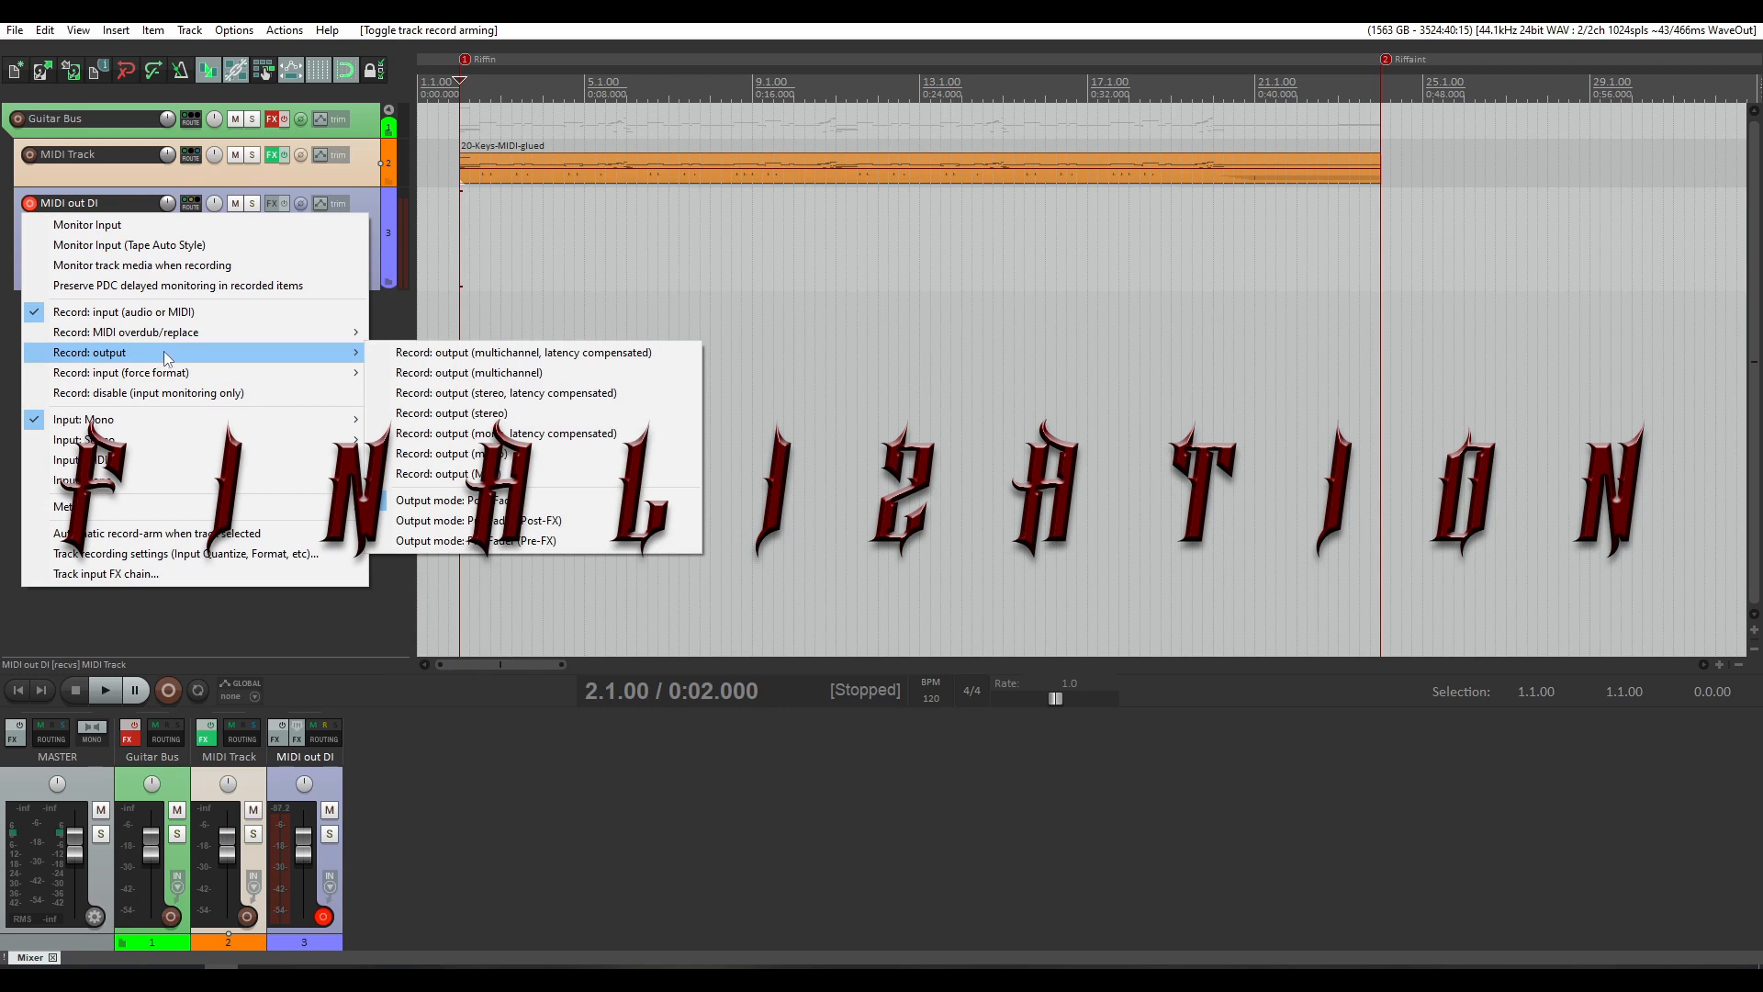
{"action": "left_click", "coordinate": [547, 419]}
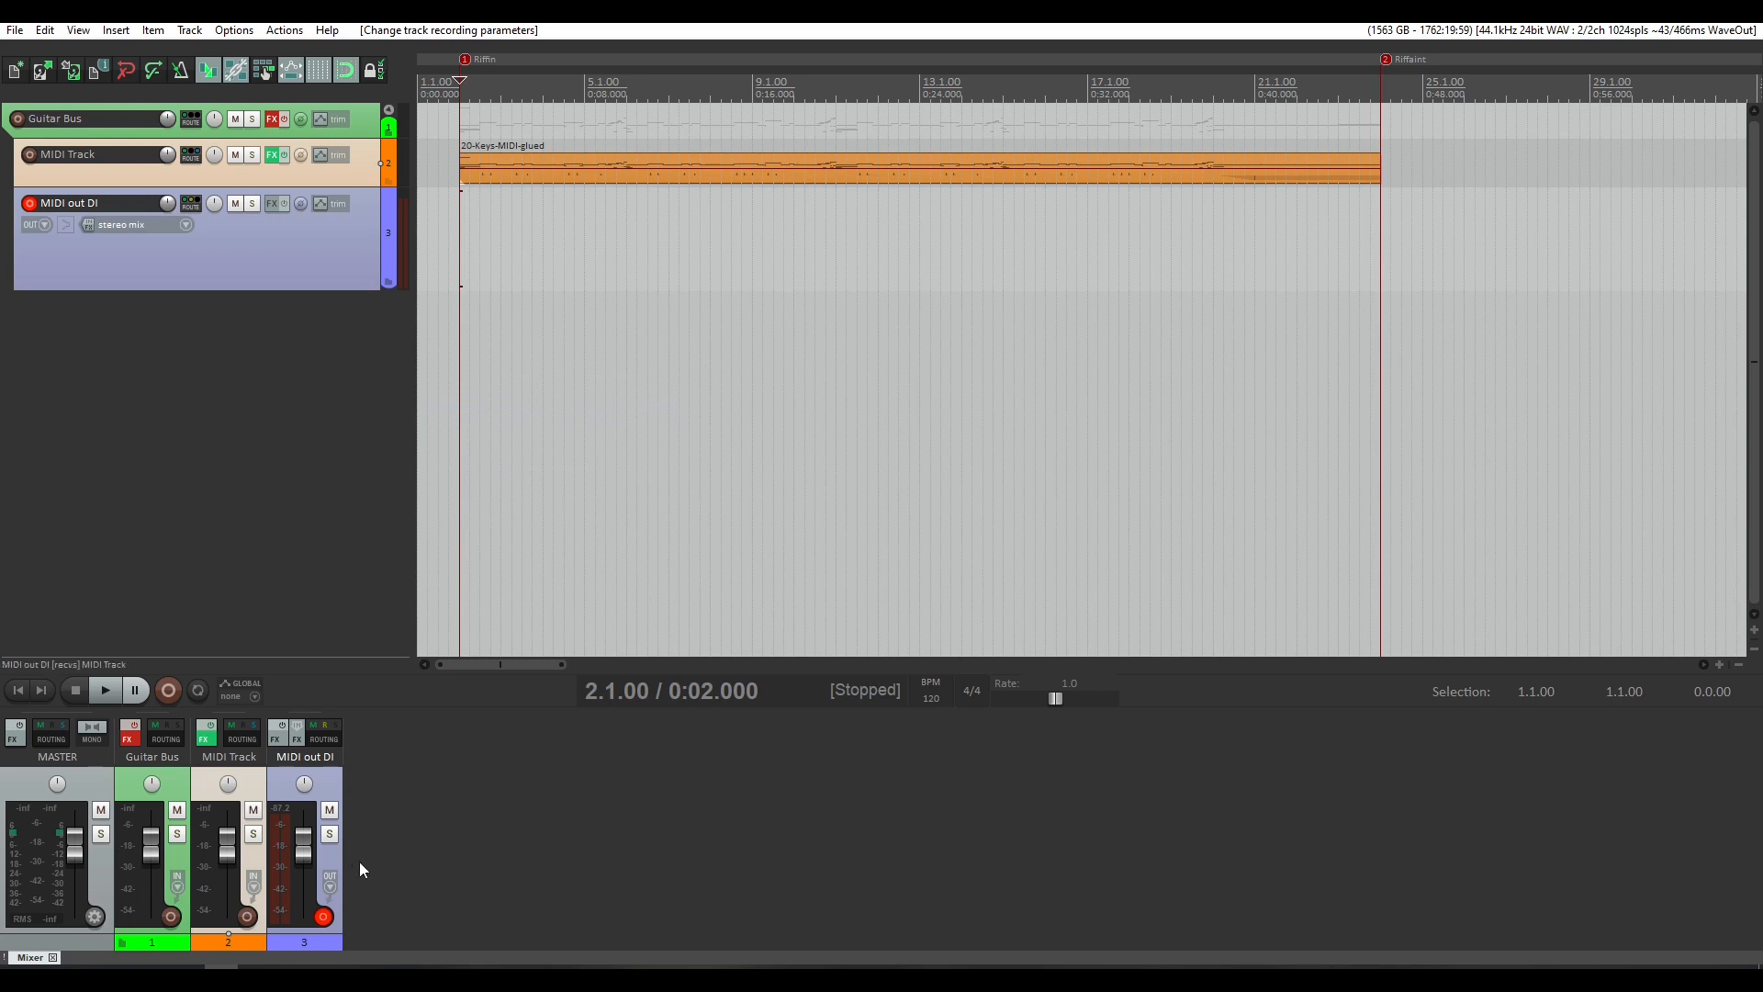